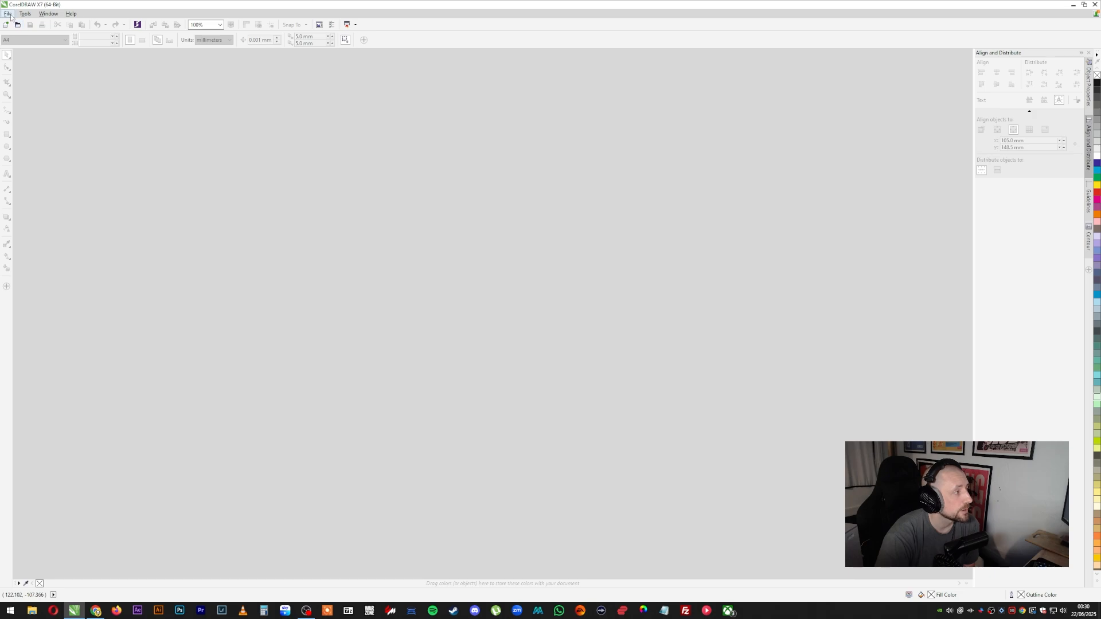
Create a new document and set its page size to A5
{"action": "left_click", "coordinate": [8, 14]}
{"action": "left_click", "coordinate": [70, 83]}
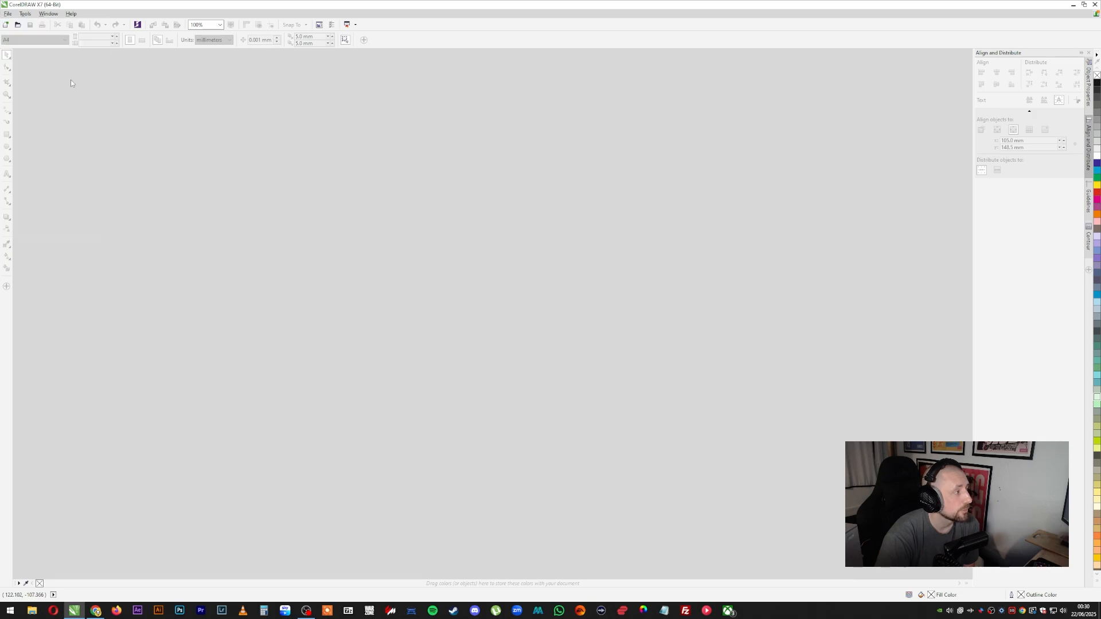
{"action": "left_click", "coordinate": [7, 25]}
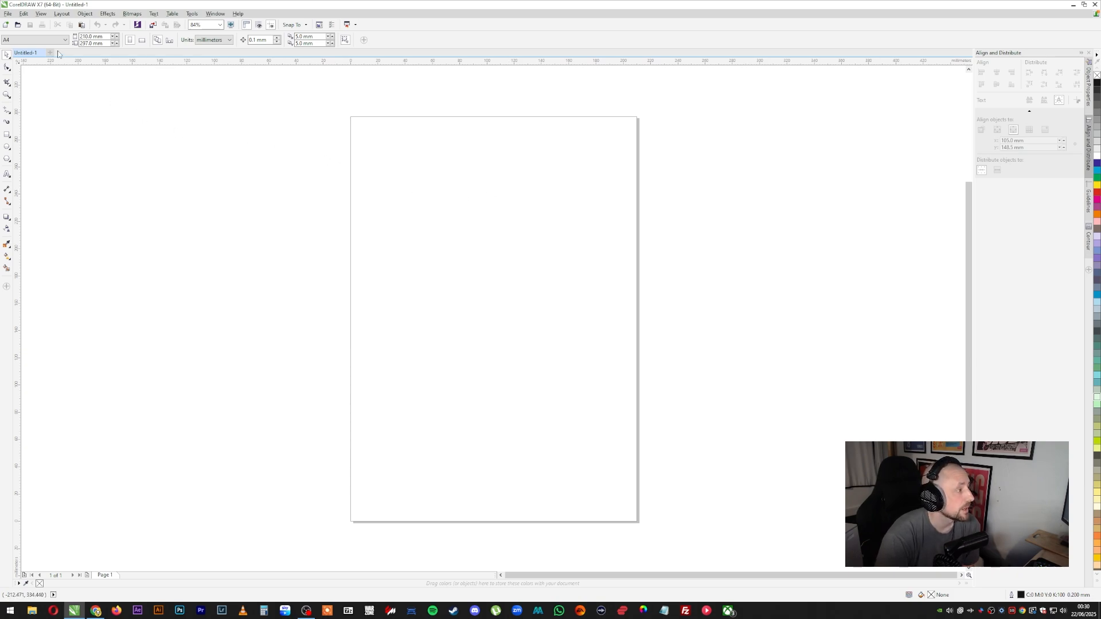
{"action": "left_click", "coordinate": [37, 40]}
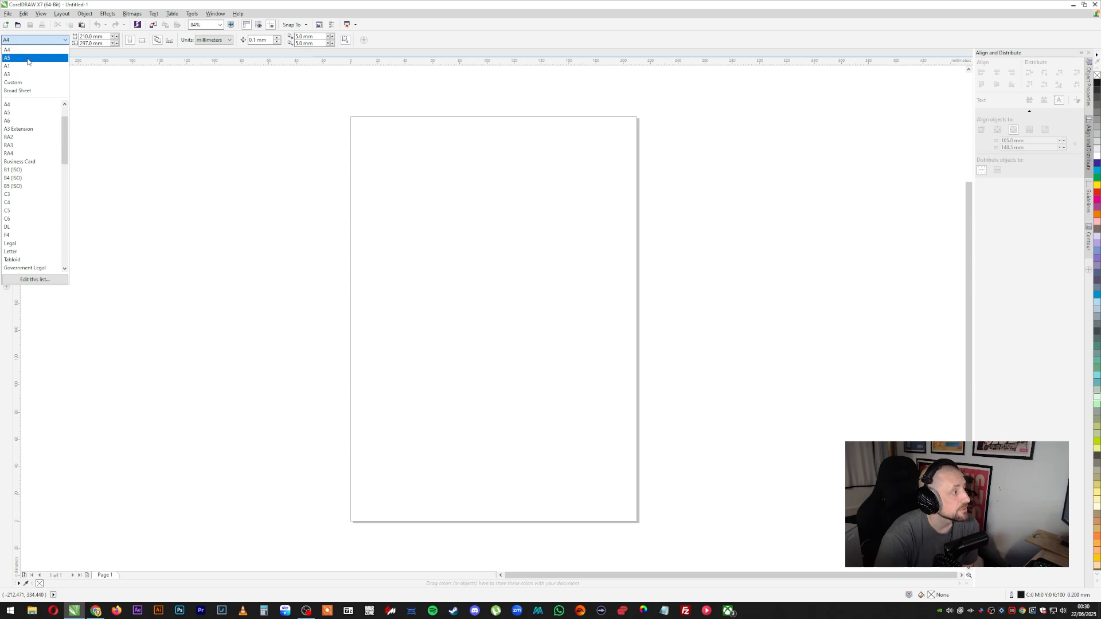
{"action": "left_click", "coordinate": [28, 58]}
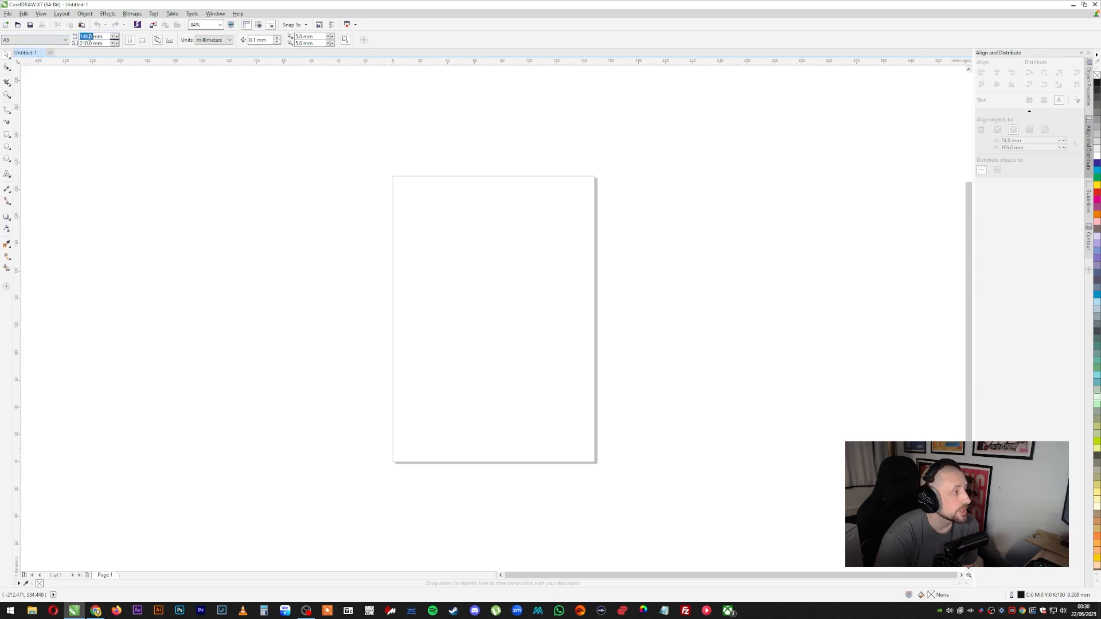
{"action": "left_click", "coordinate": [209, 41]}
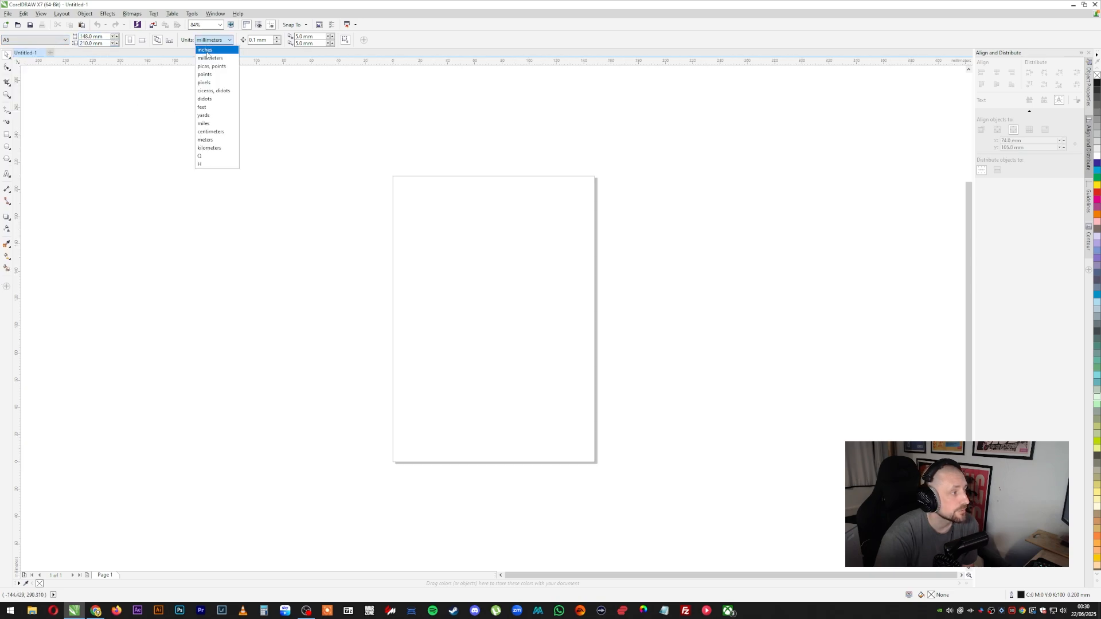
{"action": "left_click", "coordinate": [105, 161]}
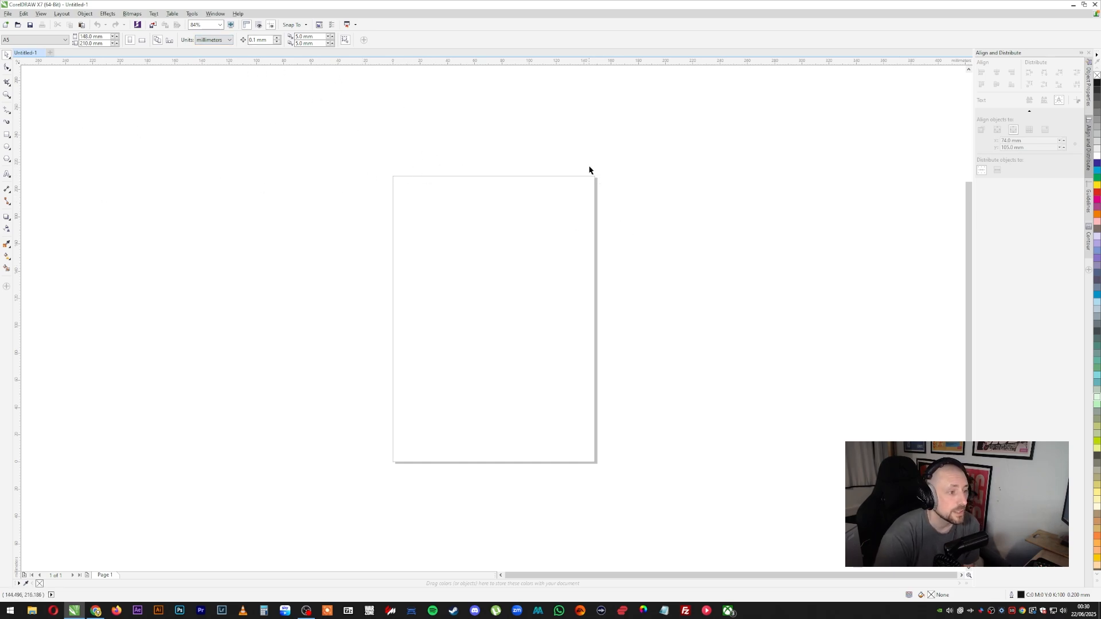
Apply the One Centimeter Margins and Page Borders guideline presets to the document
{"action": "left_click", "coordinate": [193, 14]}
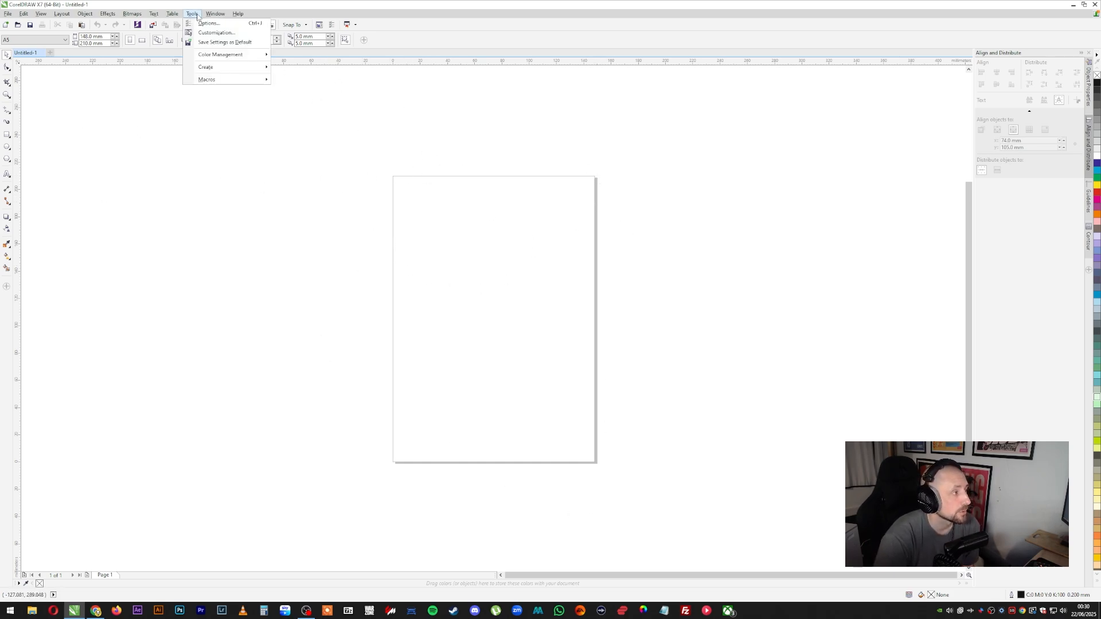
{"action": "left_click", "coordinate": [201, 22]}
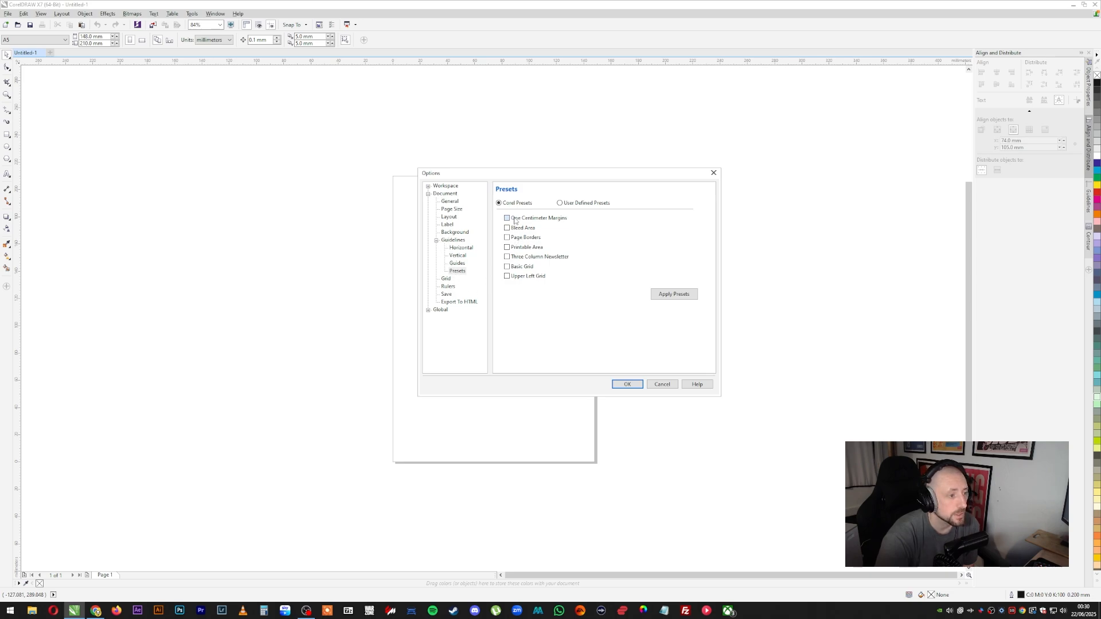
{"action": "left_click", "coordinate": [514, 219]}
{"action": "left_click", "coordinate": [671, 295]}
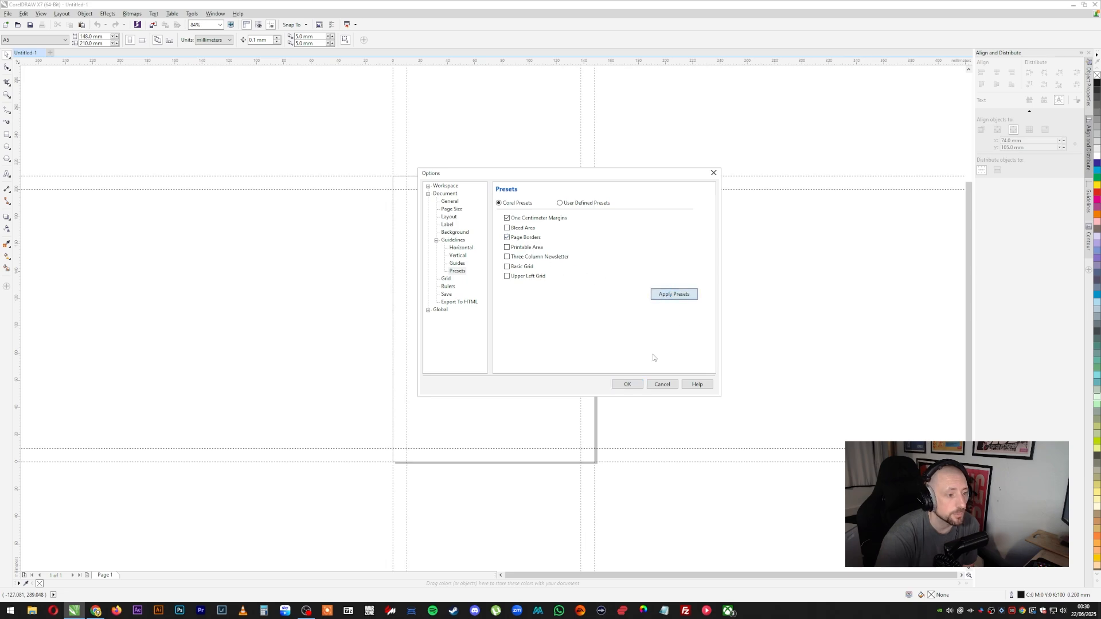
{"action": "left_click", "coordinate": [628, 383]}
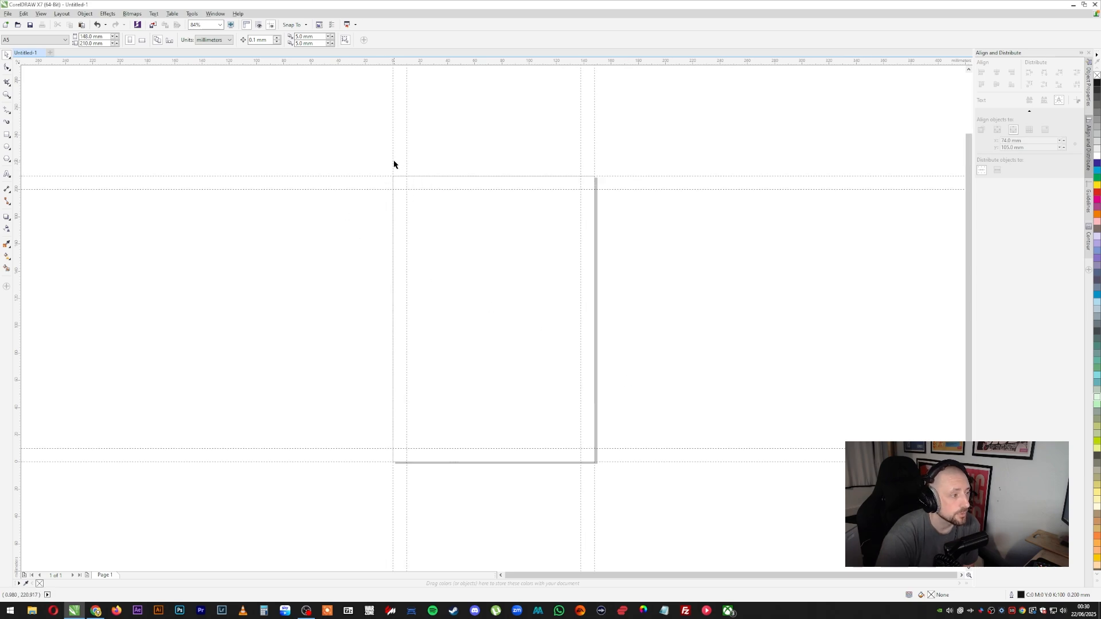
{"action": "left_click", "coordinate": [406, 143]}
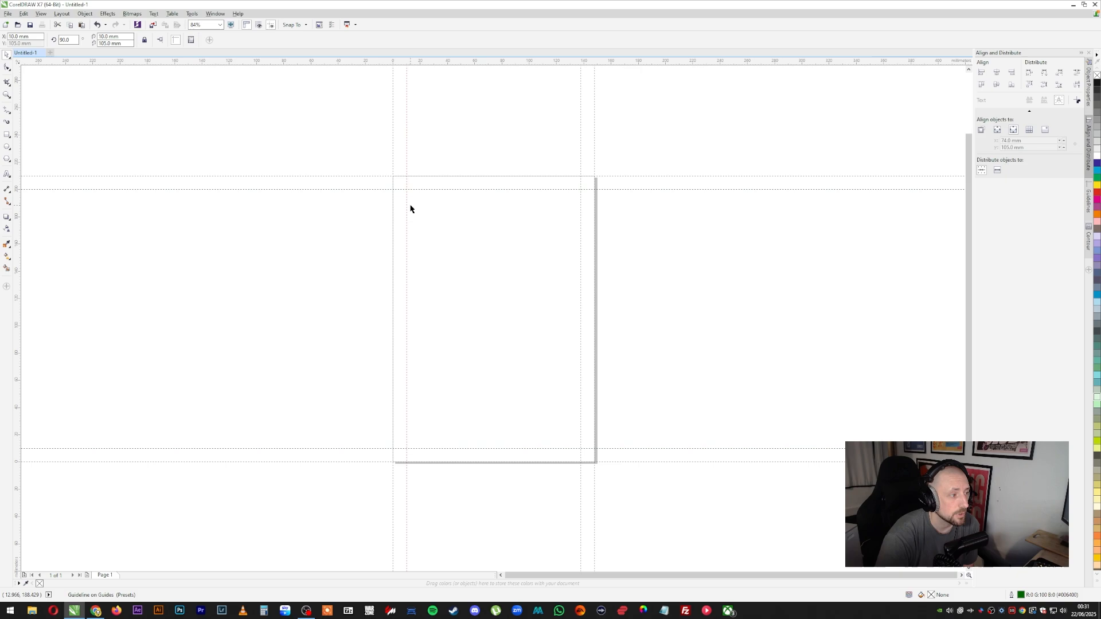
{"action": "left_click", "coordinate": [199, 102]}
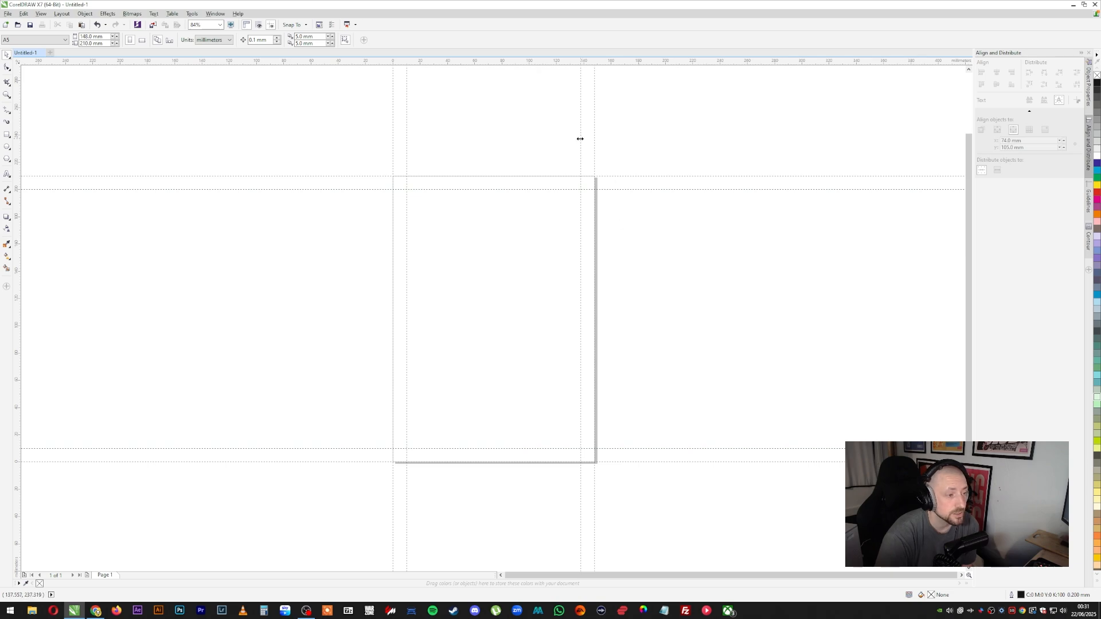
{"action": "left_click", "coordinate": [594, 121]}
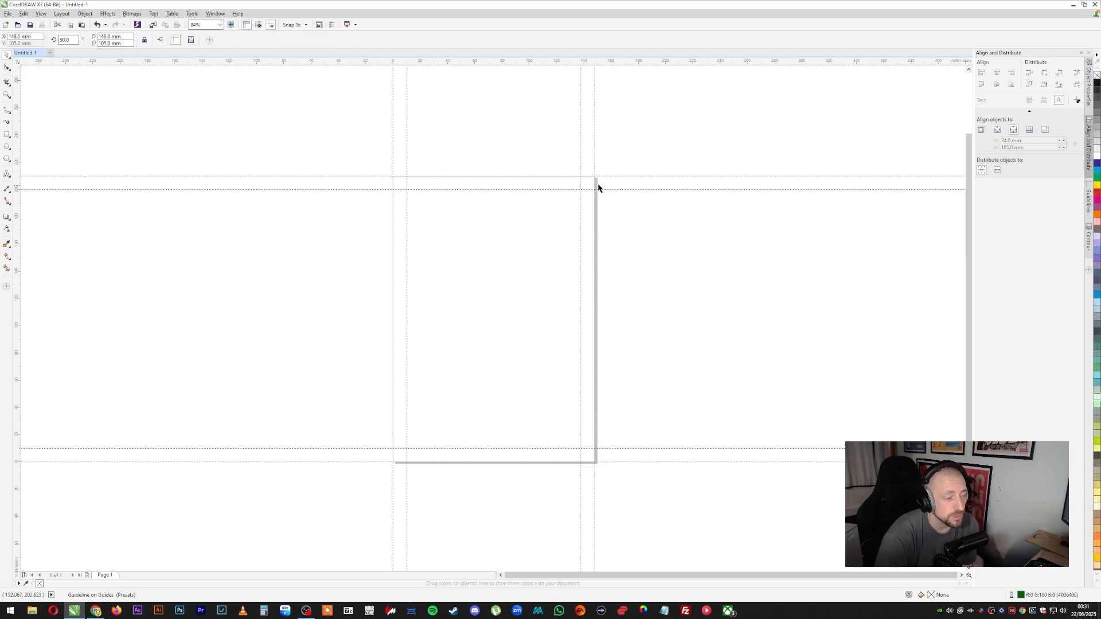
{"action": "left_click", "coordinate": [605, 142]}
{"action": "left_click", "coordinate": [594, 157]}
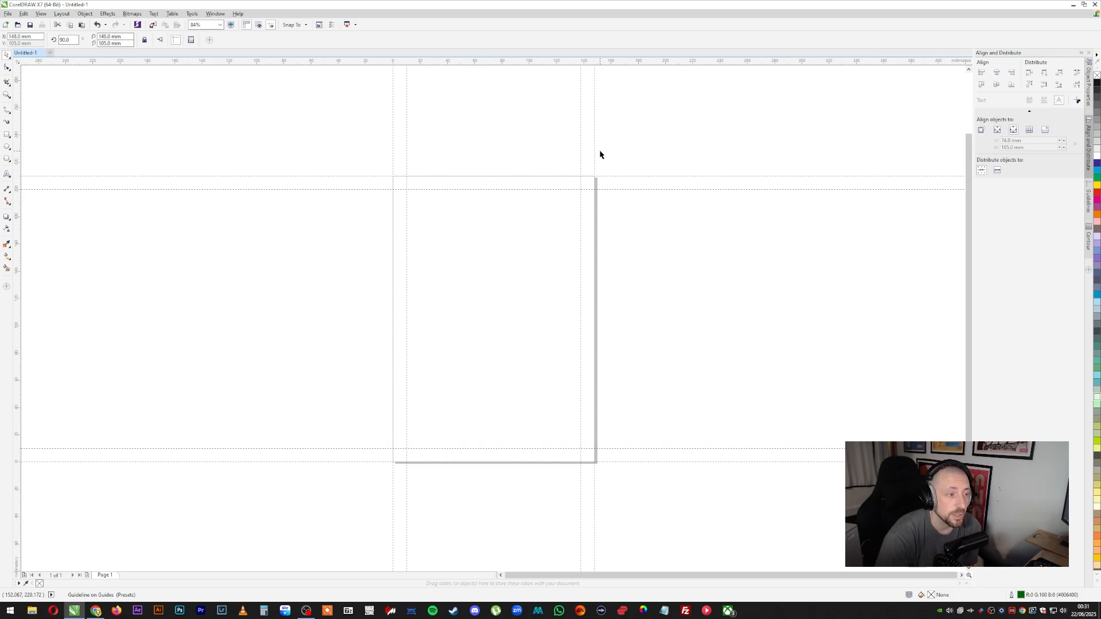
{"action": "left_click", "coordinate": [219, 124]}
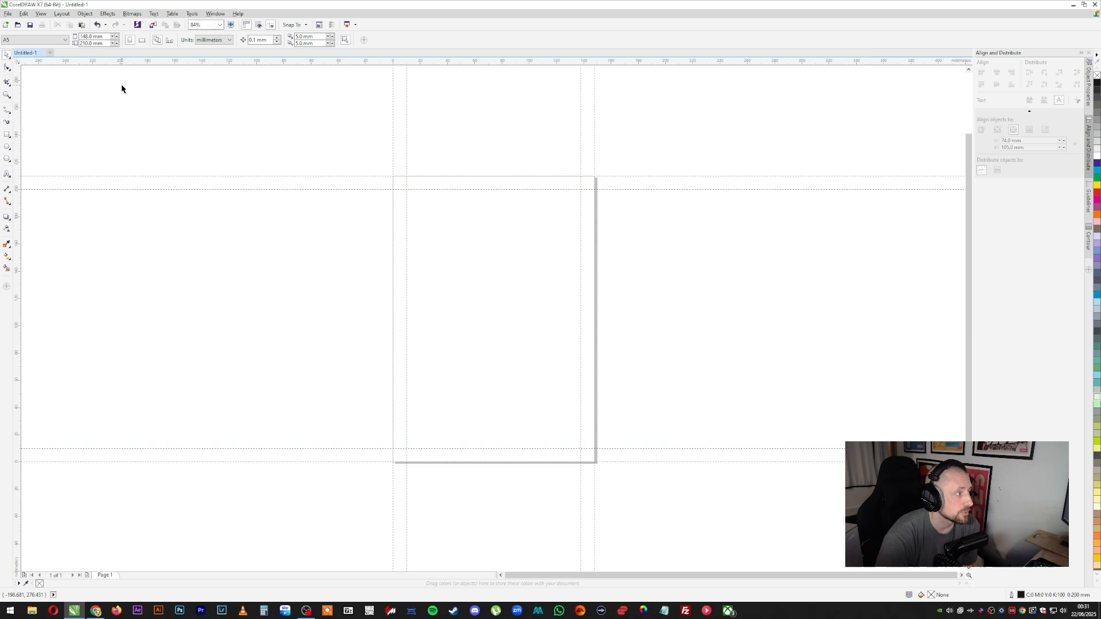
Turn on snapping to guidelines and move the ruler origin to the page's top-left corner
{"action": "left_click", "coordinate": [41, 13]}
{"action": "mouse_move", "coordinate": [112, 215]}
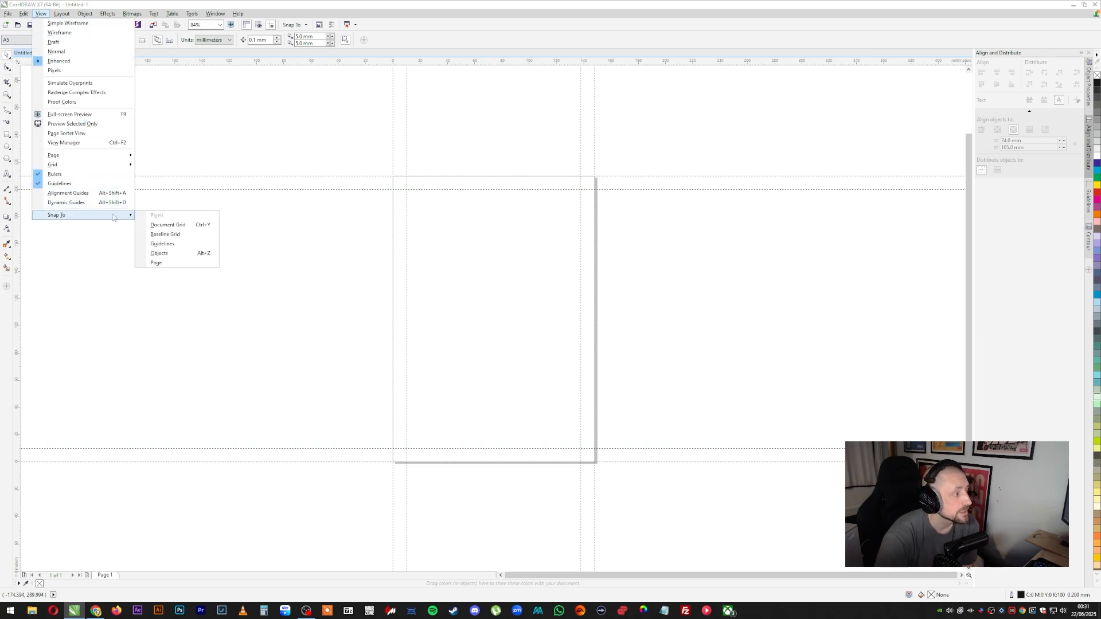
{"action": "left_click", "coordinate": [174, 244]}
{"action": "left_click_drag", "start_coordinate": [17, 61], "coordinate": [390, 182]}
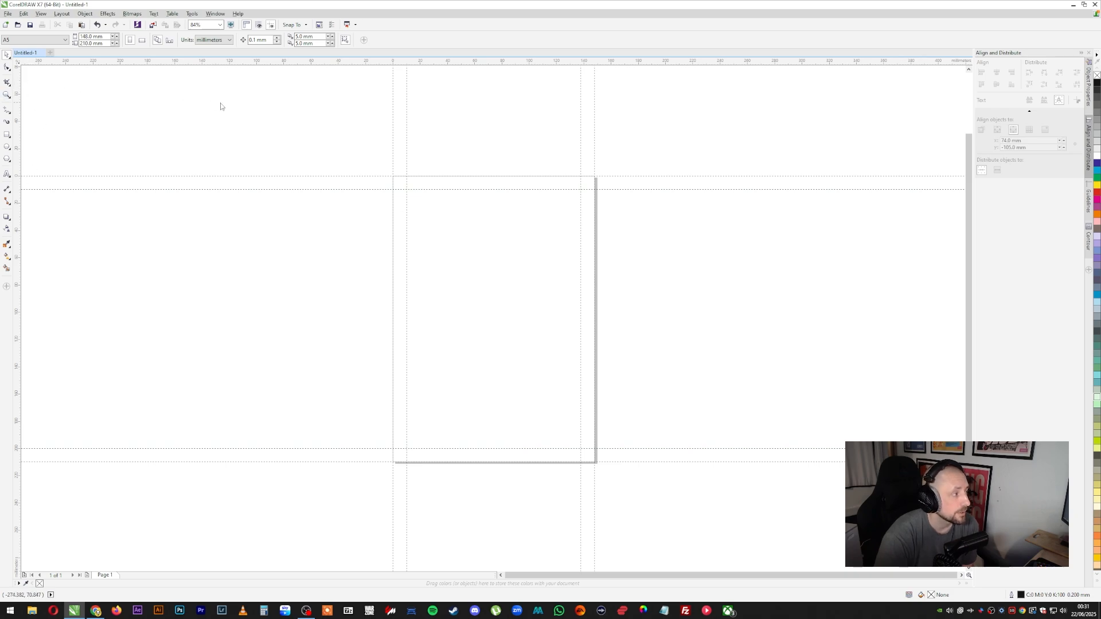
Add a vertical guideline just outside the page's left edge and set its X position to -3 mm
{"action": "left_click_drag", "start_coordinate": [220, 106], "coordinate": [388, 122]}
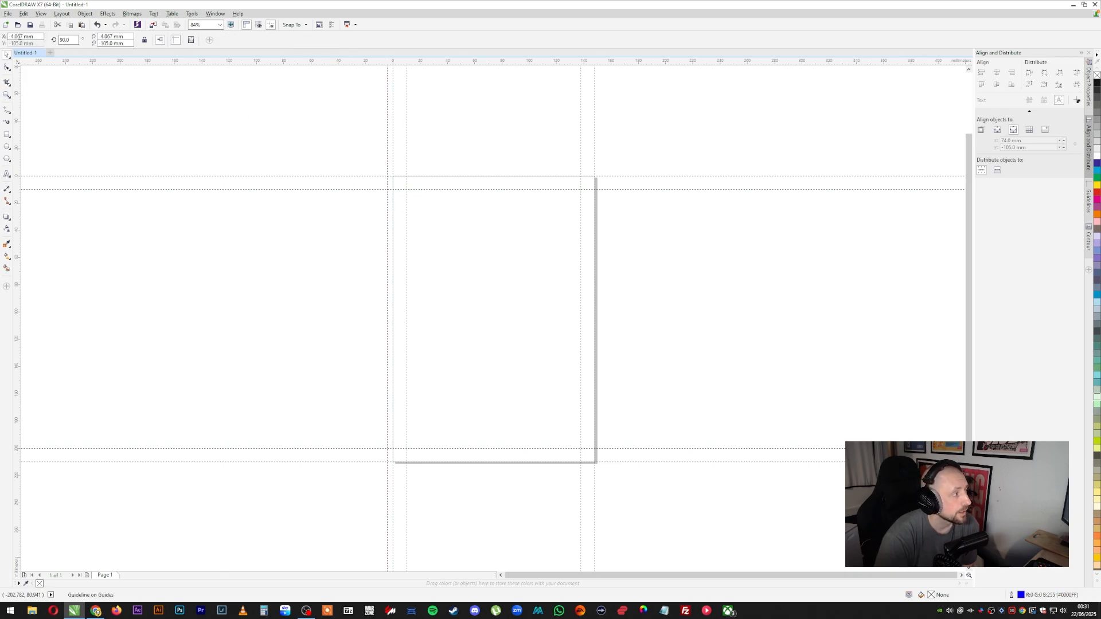
{"action": "double_click", "coordinate": [17, 37]}
{"action": "type", "text": "3"}
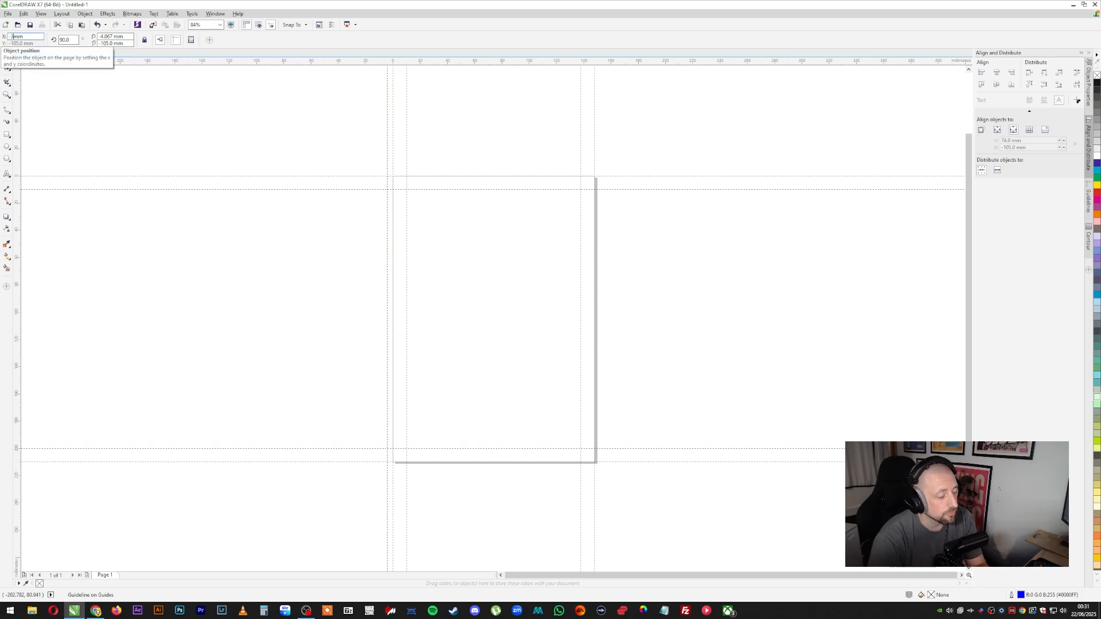
{"action": "key", "text": "Return"}
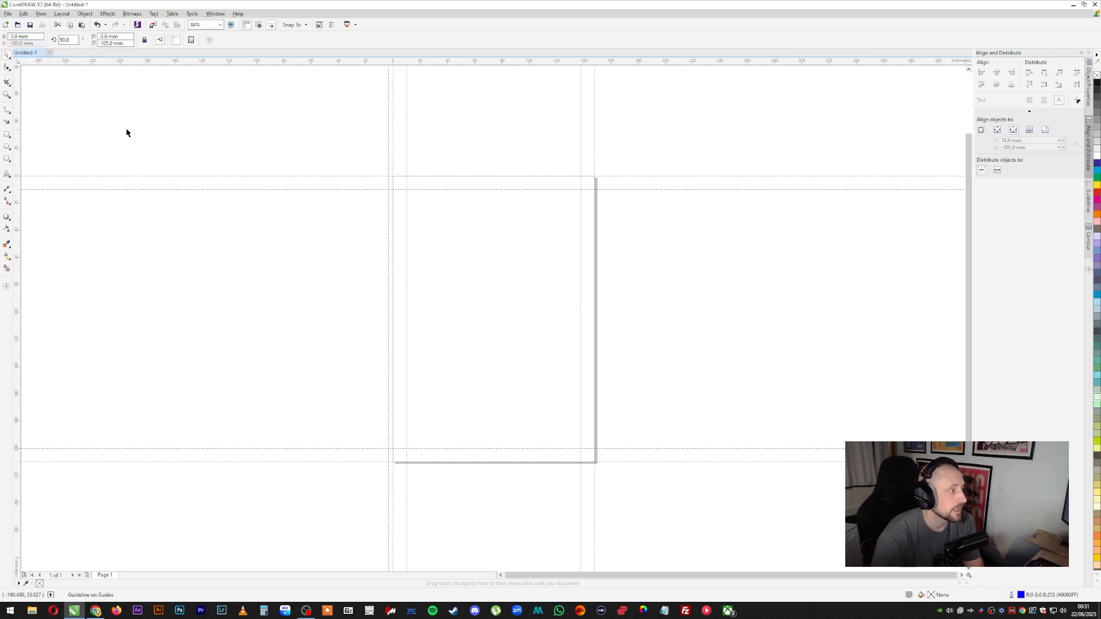
Add a vertical guideline just outside the page's right edge and set its X position to 151 mm
{"action": "left_click_drag", "start_coordinate": [262, 138], "coordinate": [601, 169]}
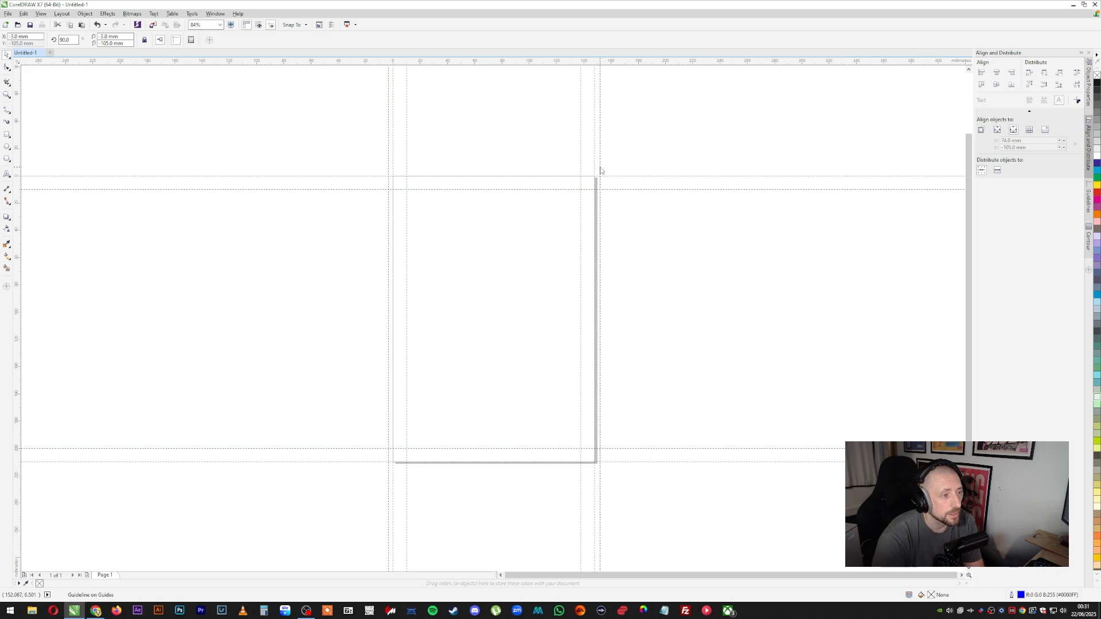
{"action": "double_click", "coordinate": [18, 37]}
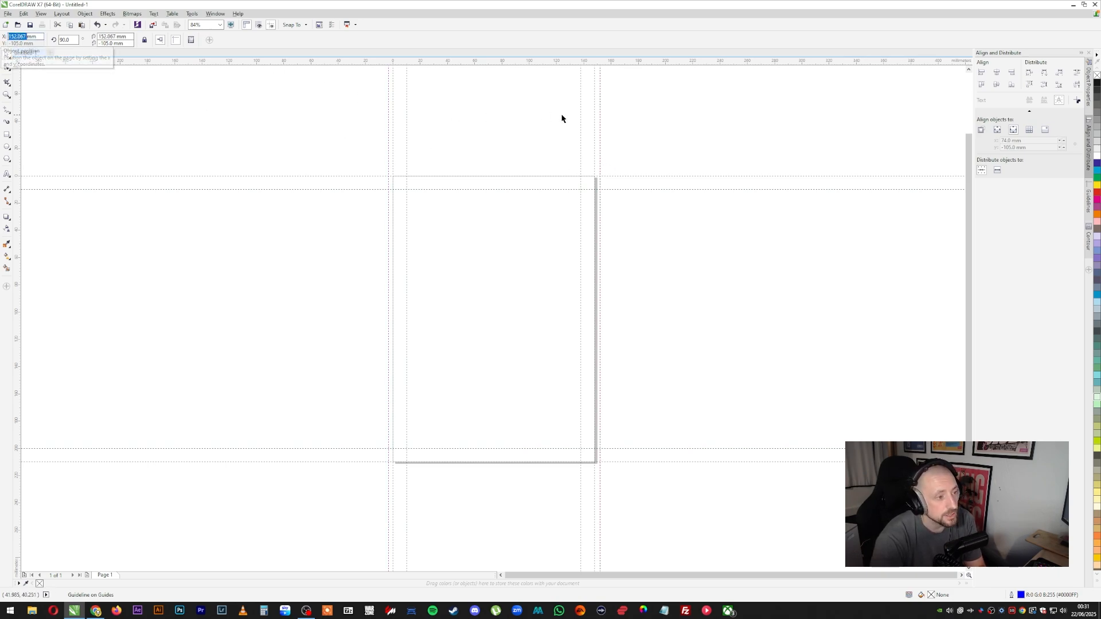
{"action": "type", "text": "151"}
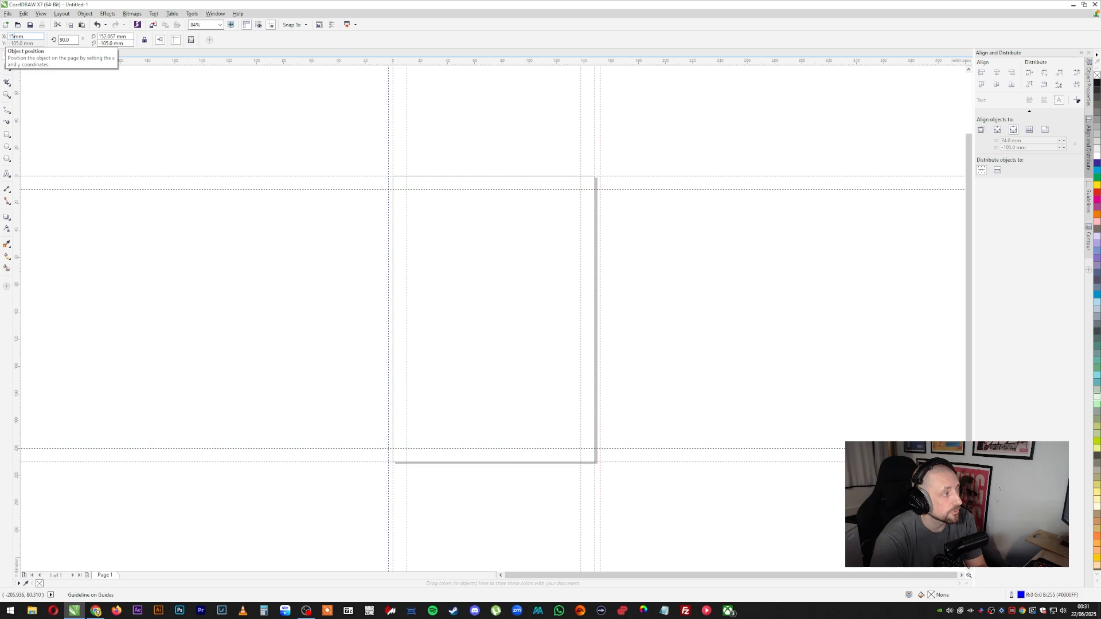
{"action": "key", "text": "Return"}
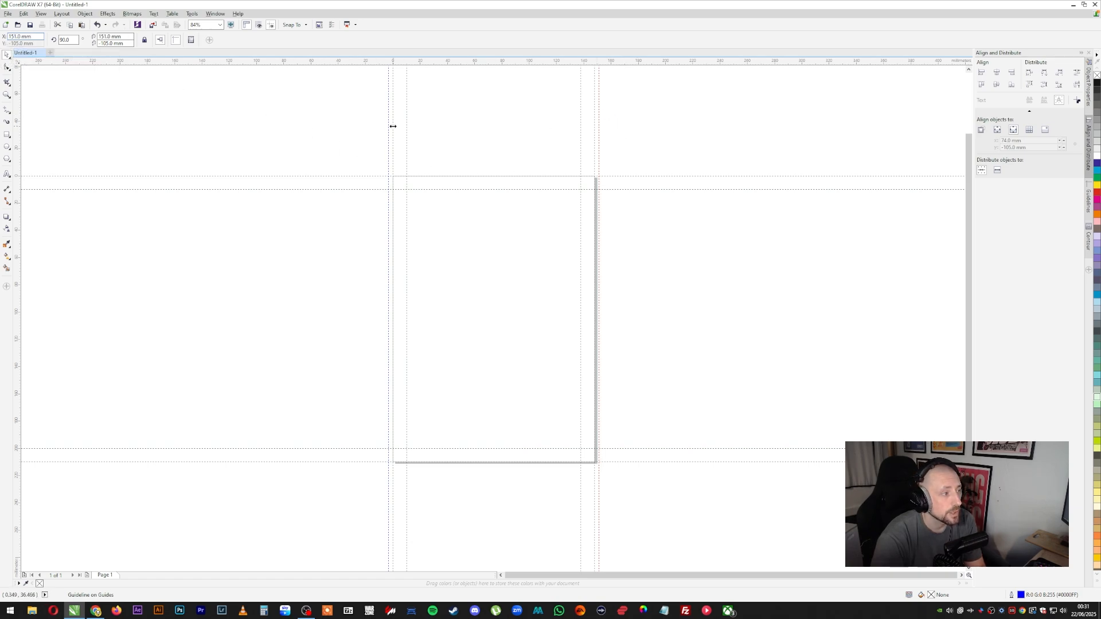
{"action": "left_click", "coordinate": [538, 139]}
{"action": "left_click", "coordinate": [594, 144]}
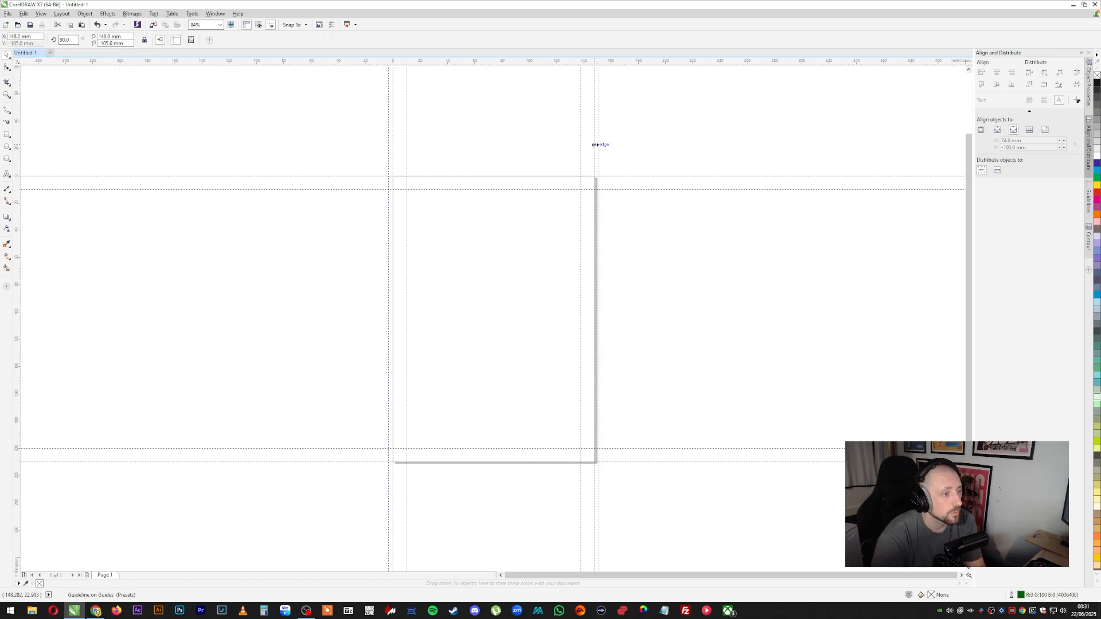
{"action": "left_click", "coordinate": [598, 144]}
{"action": "left_click", "coordinate": [268, 111]}
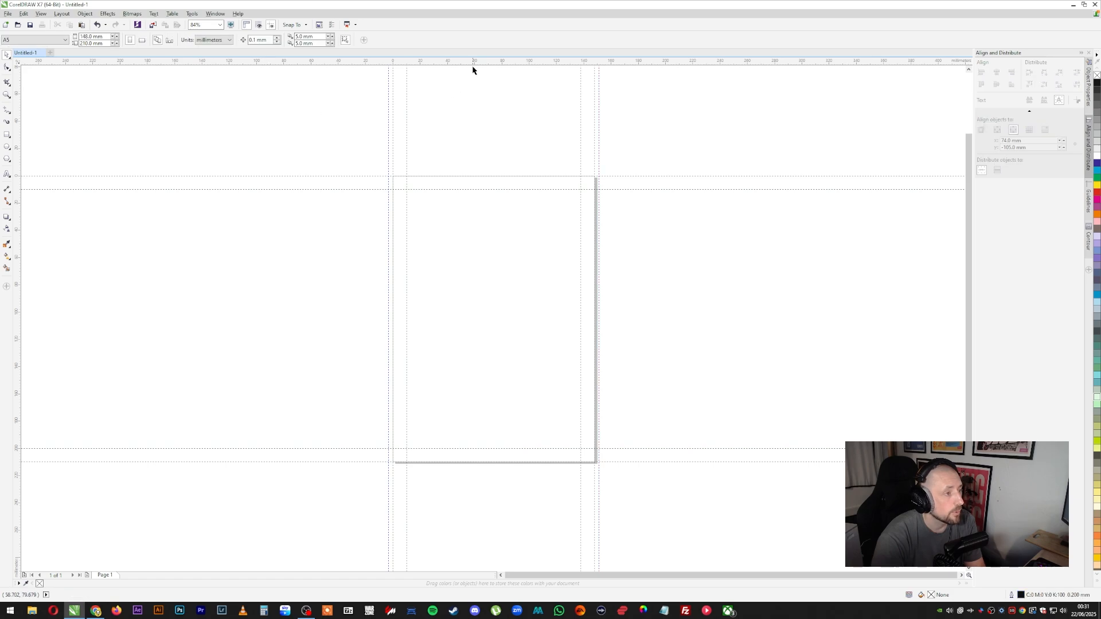
Add a horizontal guideline just above the page's top edge and set its Y position to 3 mm
{"action": "left_click", "coordinate": [467, 167]}
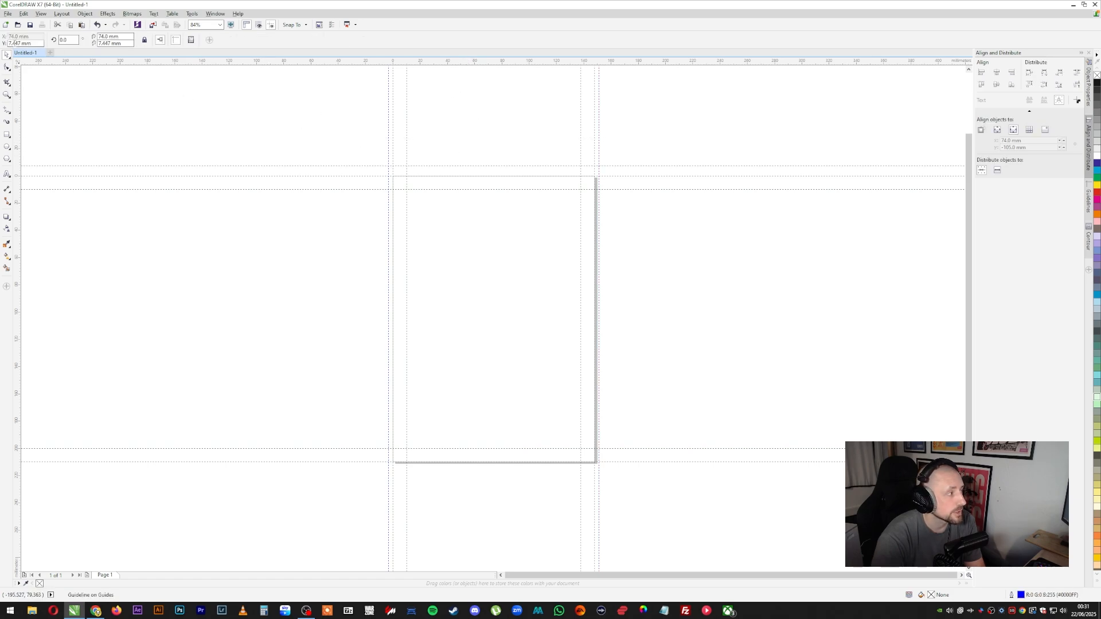
{"action": "type", "text": "3"}
{"action": "key", "text": "Return"}
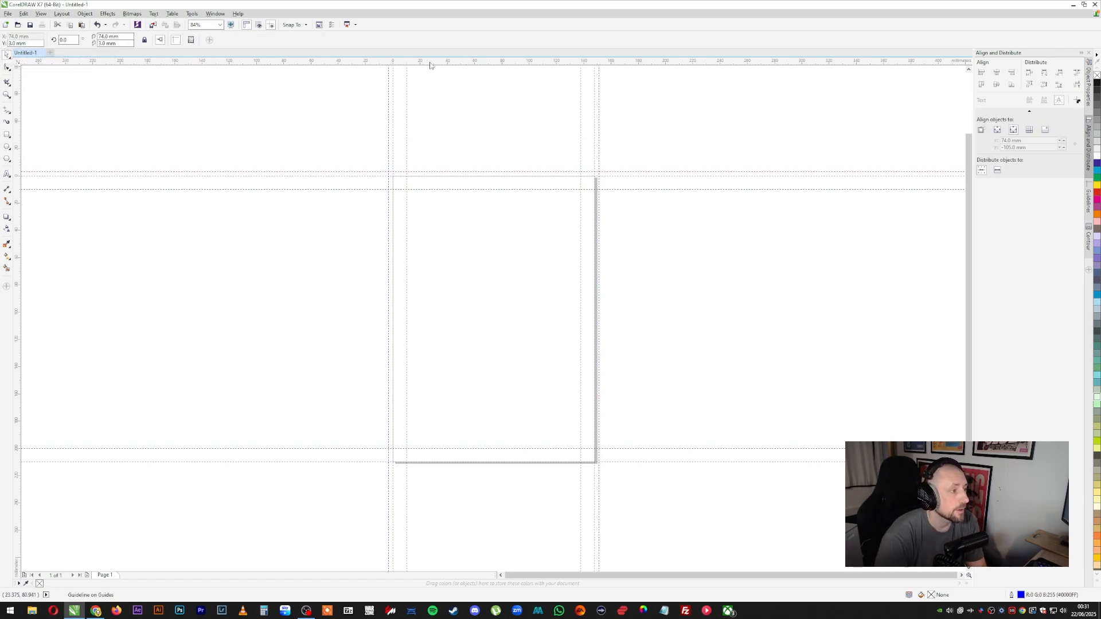
Add a horizontal guideline just below the page's bottom edge and set its Y position to -213 mm
{"action": "left_click_drag", "start_coordinate": [419, 459], "coordinate": [418, 467]}
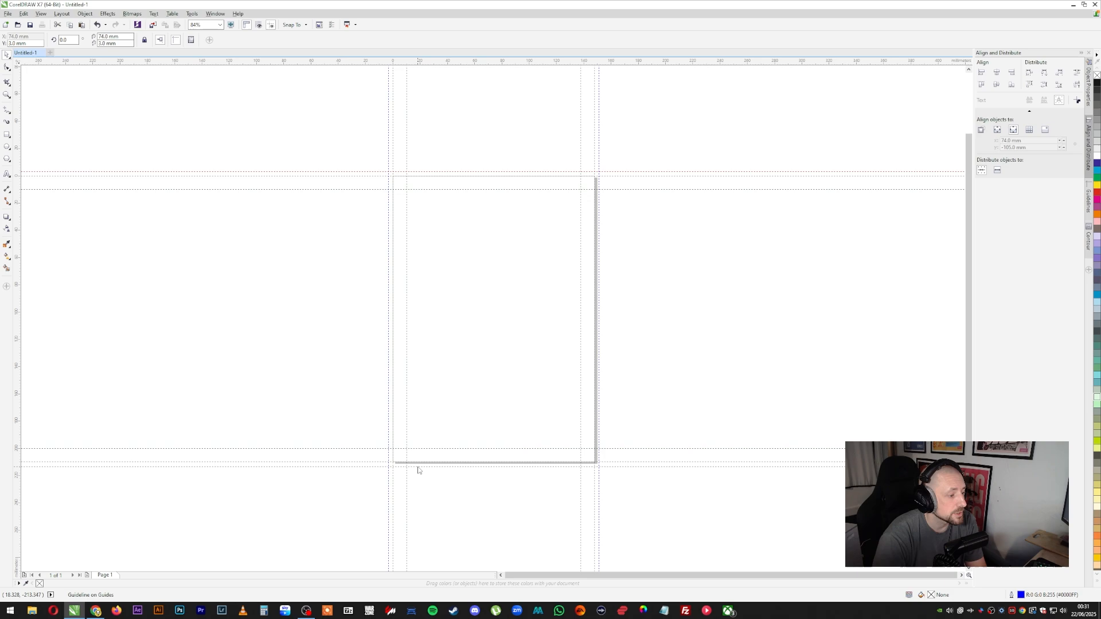
{"action": "double_click", "coordinate": [22, 44]}
{"action": "type", "text": "213"}
{"action": "key", "text": "Return"}
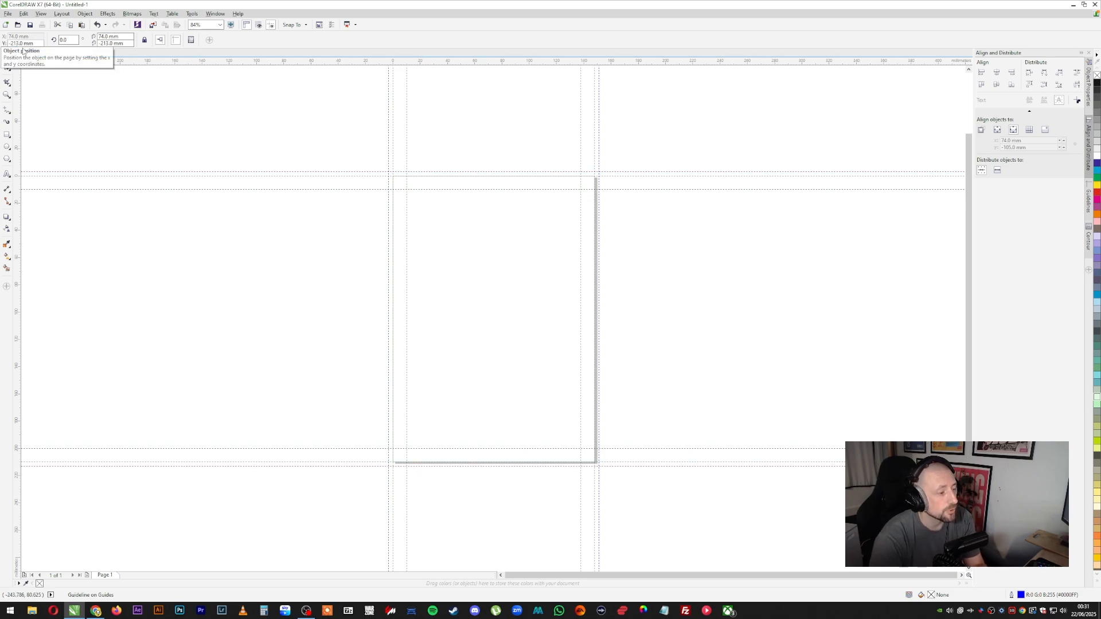
{"action": "left_click", "coordinate": [344, 193]}
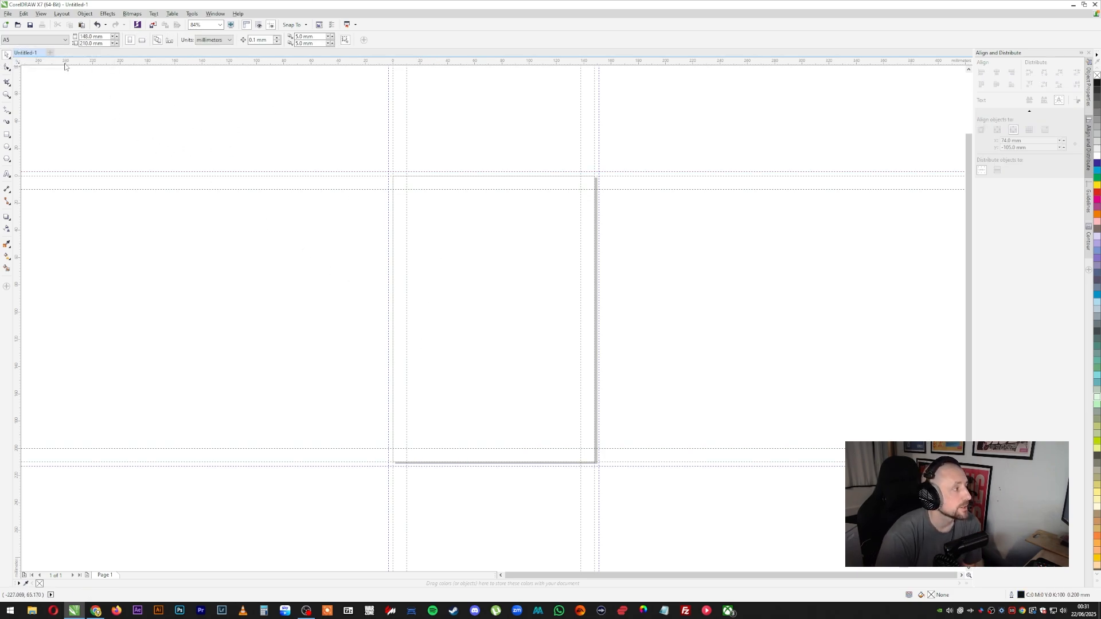
{"action": "left_click", "coordinate": [428, 466]}
{"action": "left_click", "coordinate": [181, 315]}
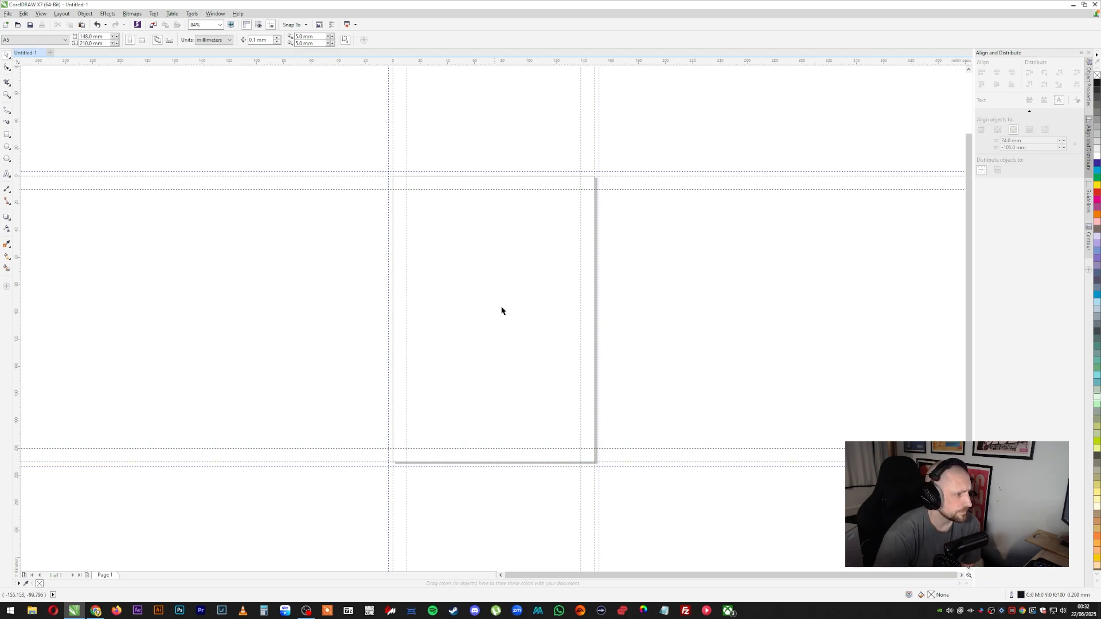
{"action": "left_click", "coordinate": [428, 175]}
{"action": "left_click", "coordinate": [460, 462]}
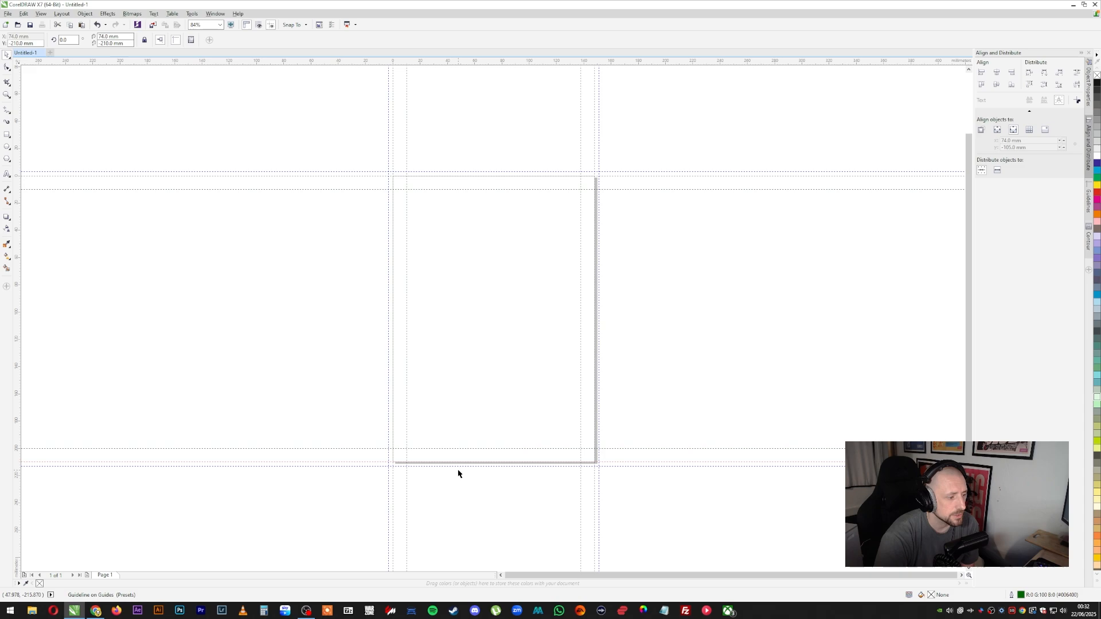
{"action": "left_click", "coordinate": [459, 485]}
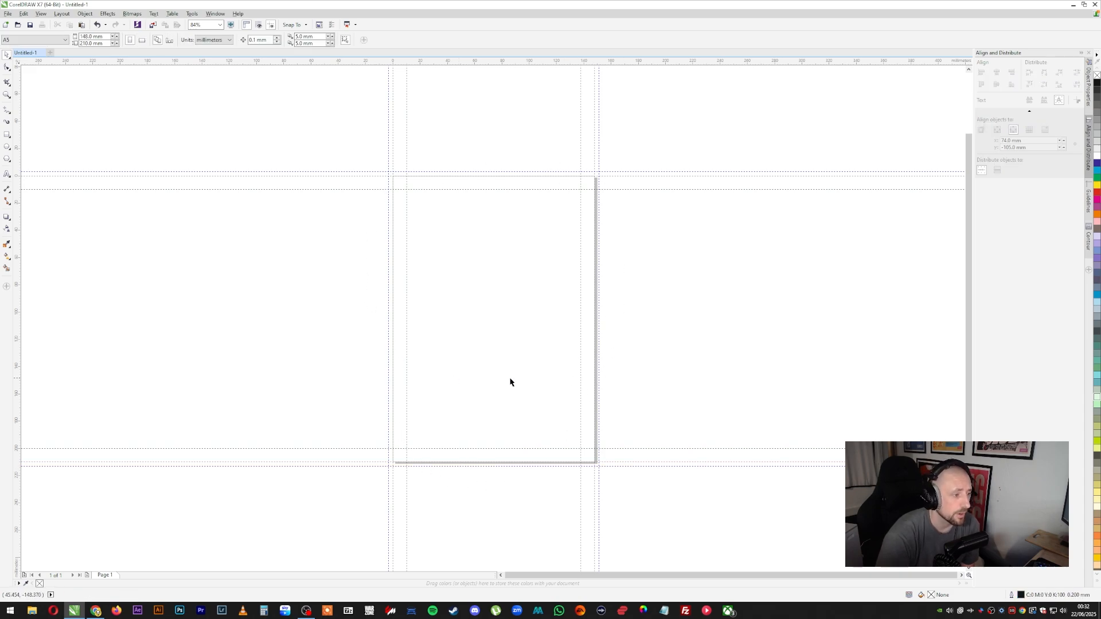
{"action": "scroll", "coordinate": [607, 182], "scroll_direction": "up", "scroll_amount": 5}
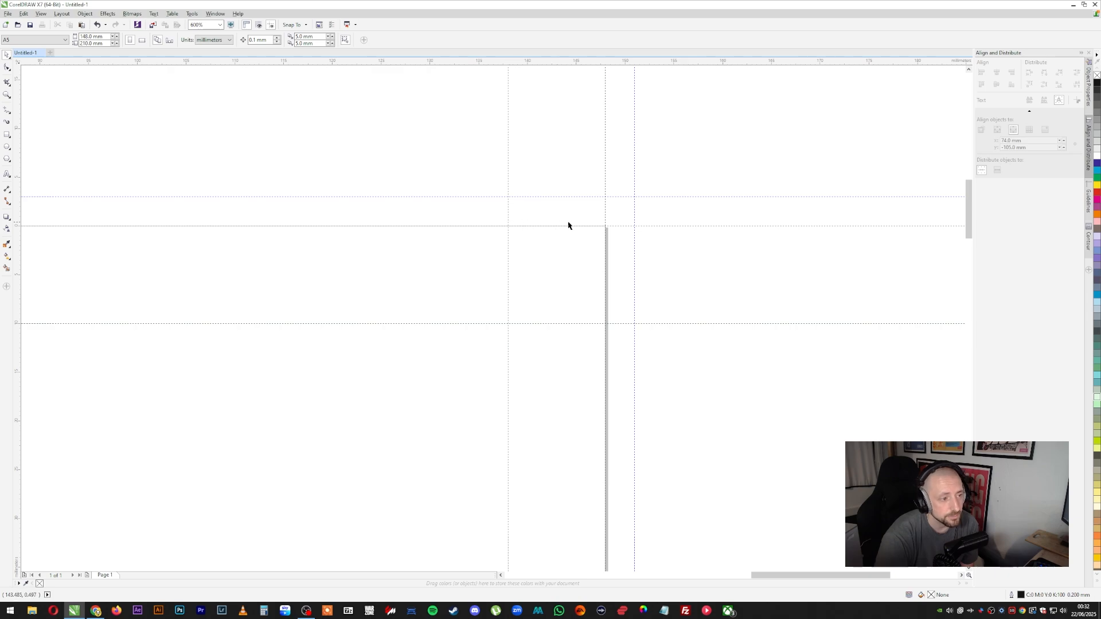
Import the Free-Corporate-Flyer-Design-PSD-Template image from the Desktop and place it beside the page's right edge at about page height
{"action": "scroll", "coordinate": [621, 235], "scroll_direction": "down", "scroll_amount": 5}
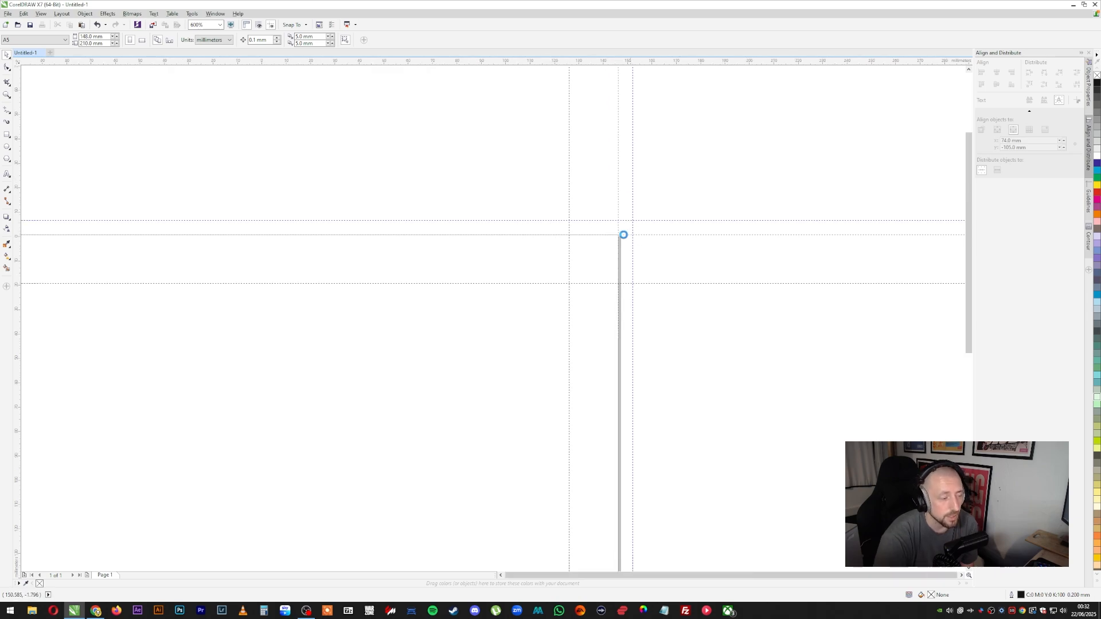
{"action": "right_click", "coordinate": [734, 281]}
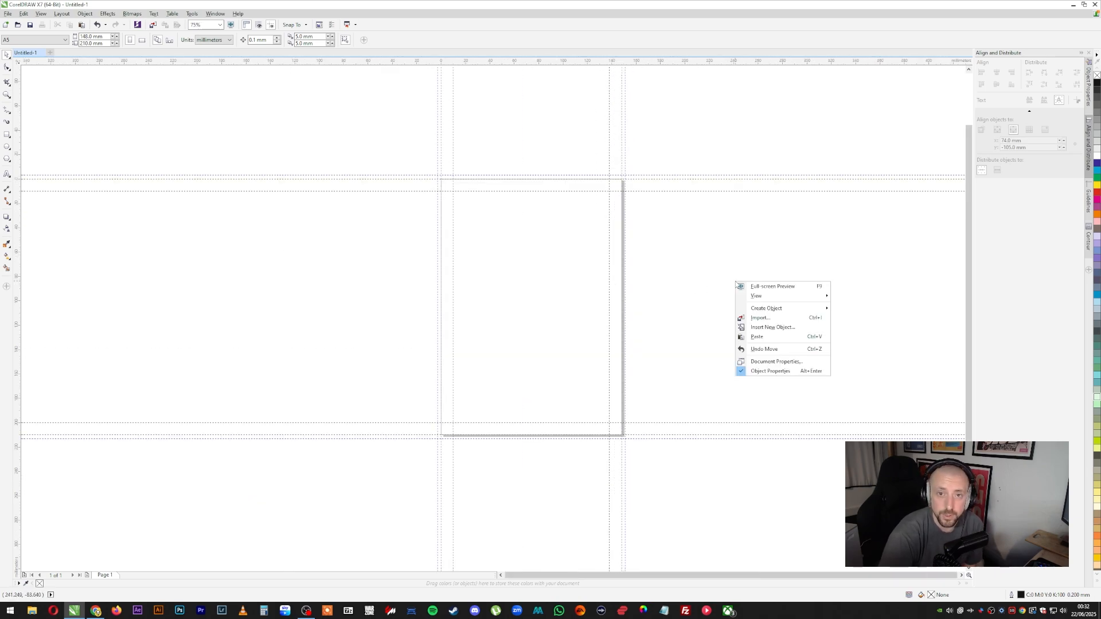
{"action": "left_click", "coordinate": [763, 320]}
{"action": "double_click", "coordinate": [395, 73]}
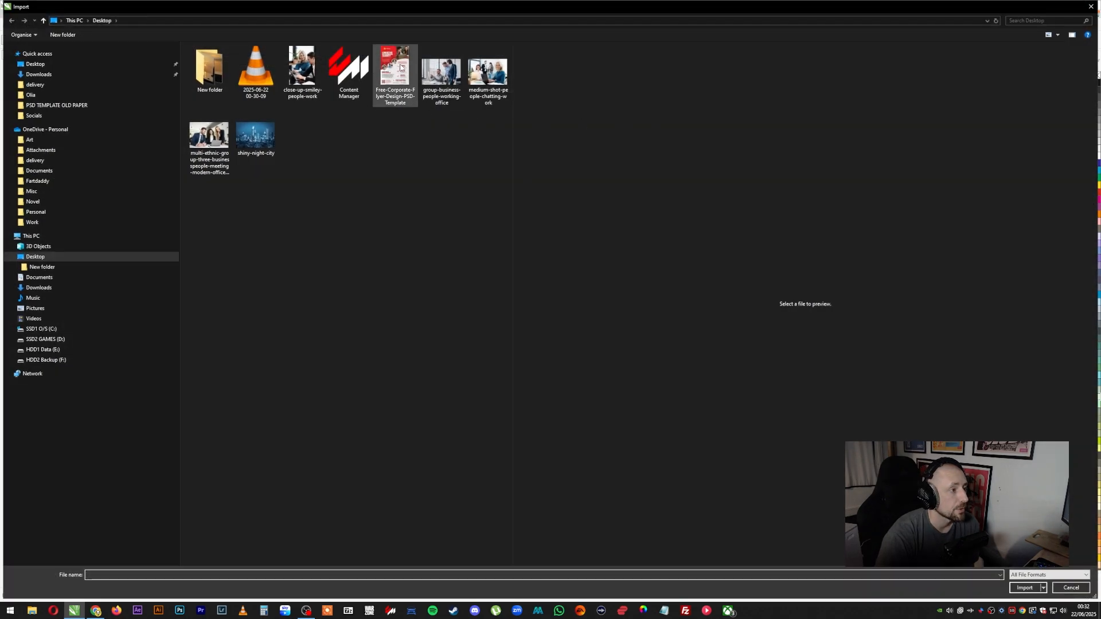
{"action": "left_click_drag", "start_coordinate": [674, 171], "coordinate": [896, 441]}
{"action": "left_click", "coordinate": [893, 275]}
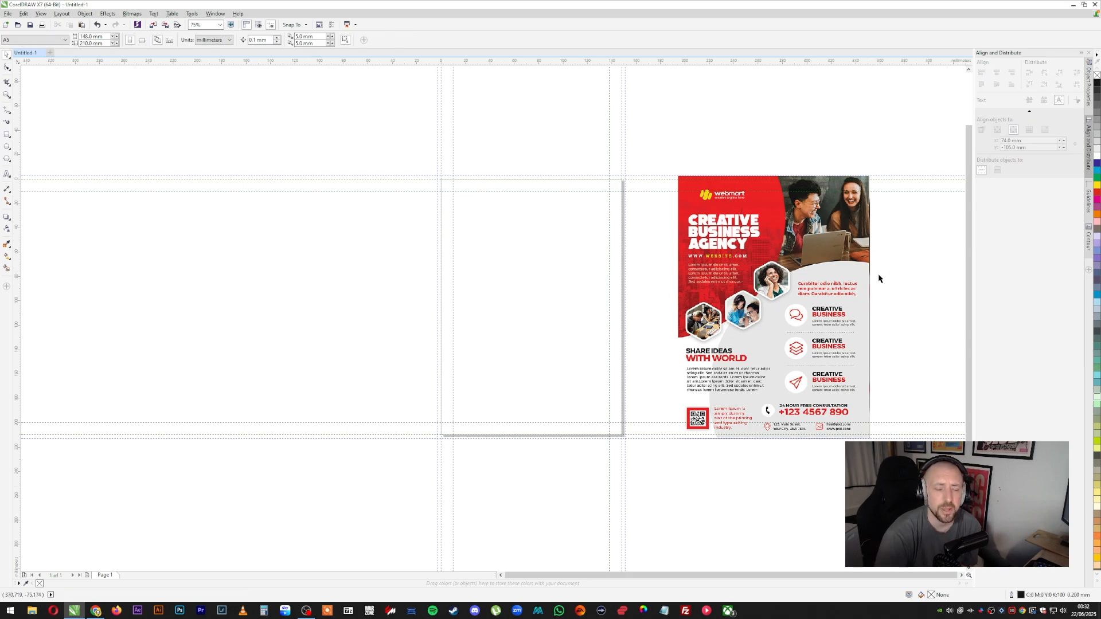
{"action": "right_click", "coordinate": [391, 272]}
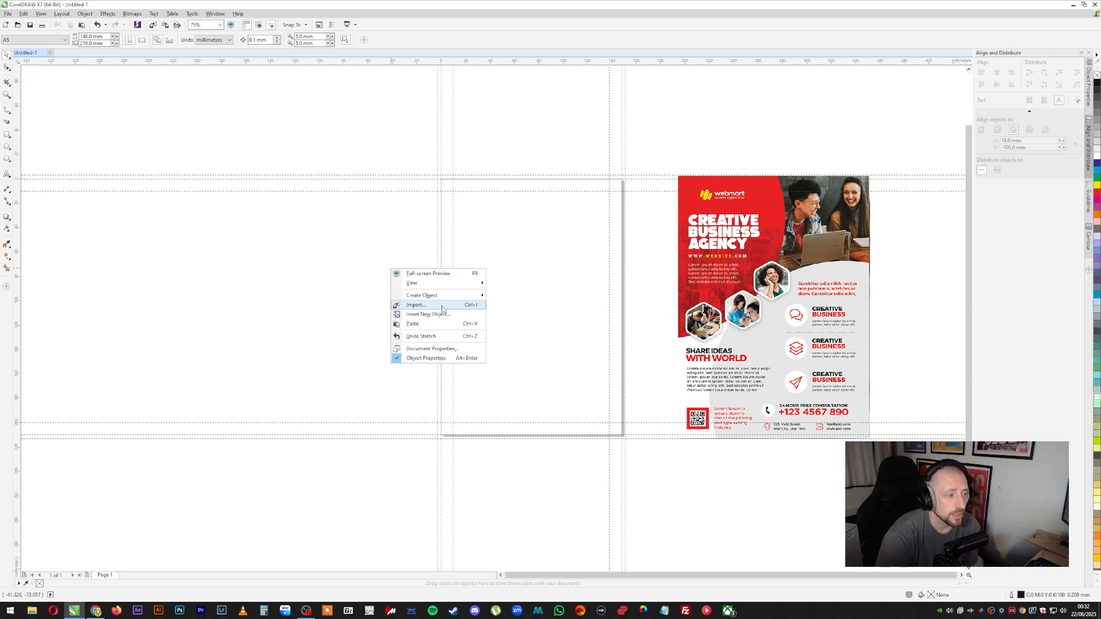
{"action": "left_click", "coordinate": [306, 304]}
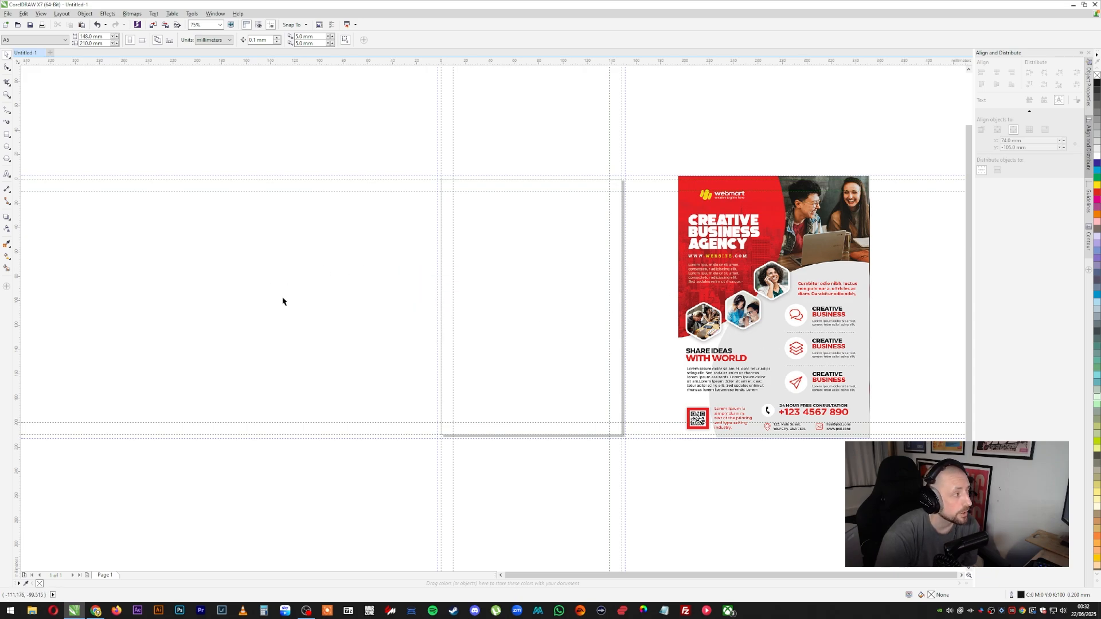
{"action": "left_click", "coordinate": [8, 13]}
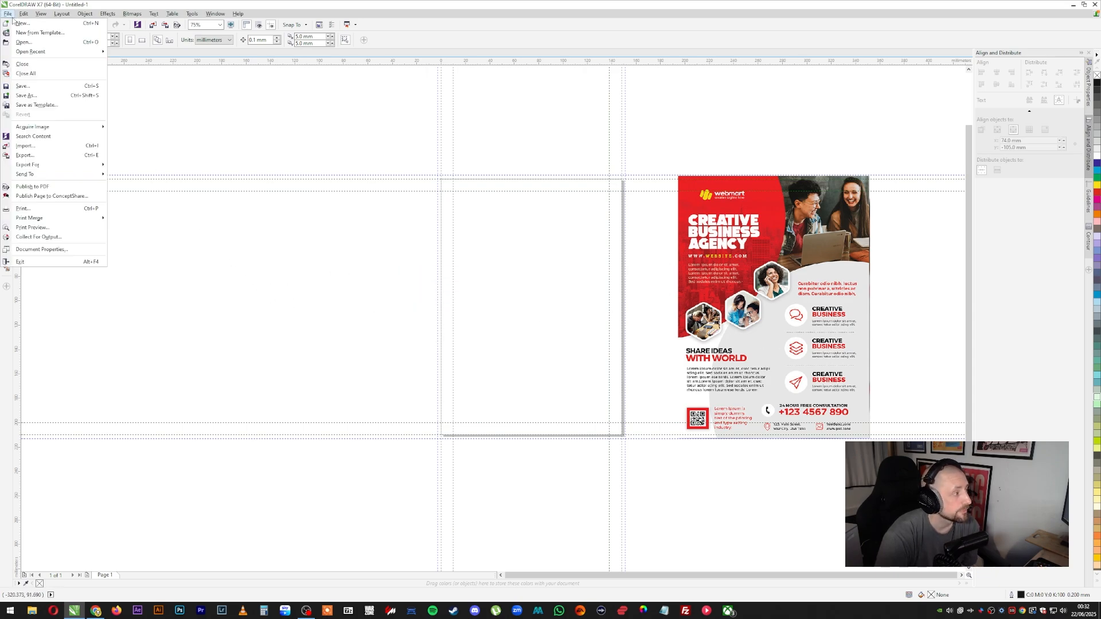
{"action": "left_click", "coordinate": [362, 347]}
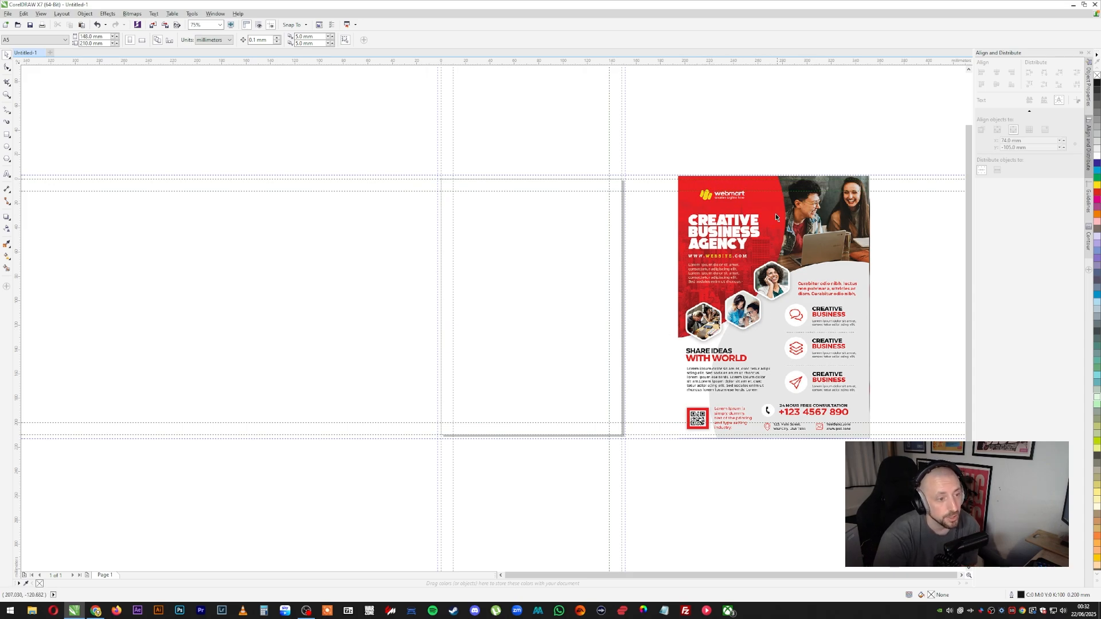
Import the four business-people photos and the shiny-night-city image together from the Desktop
{"action": "right_click", "coordinate": [282, 269]}
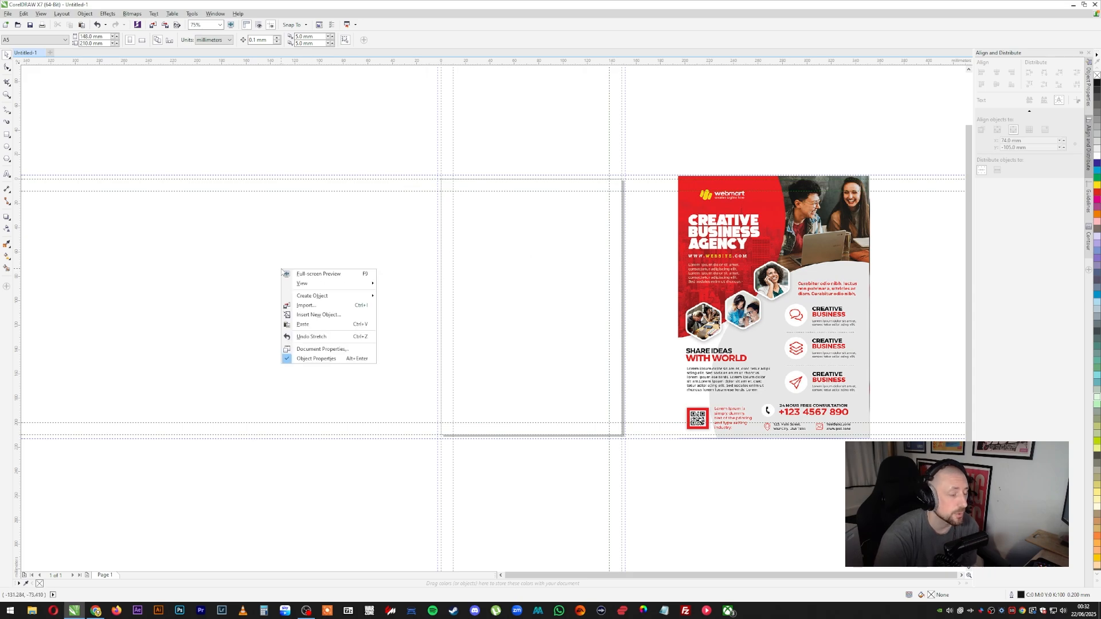
{"action": "left_click", "coordinate": [315, 301]}
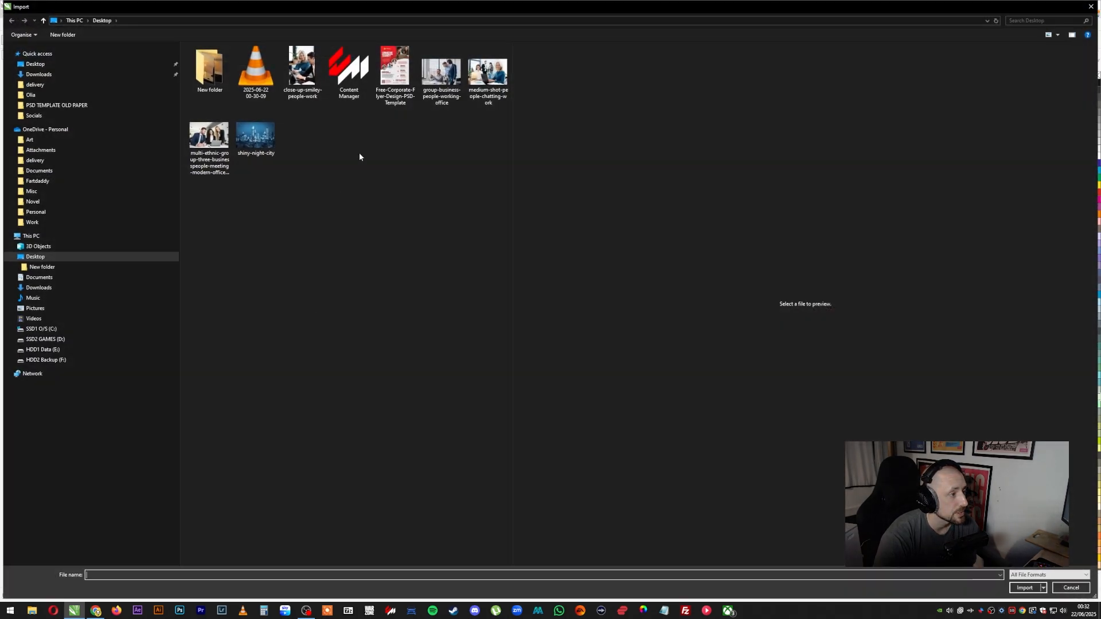
{"action": "left_click", "coordinate": [302, 72]}
{"action": "left_click", "coordinate": [441, 74], "text": "ctrl"}
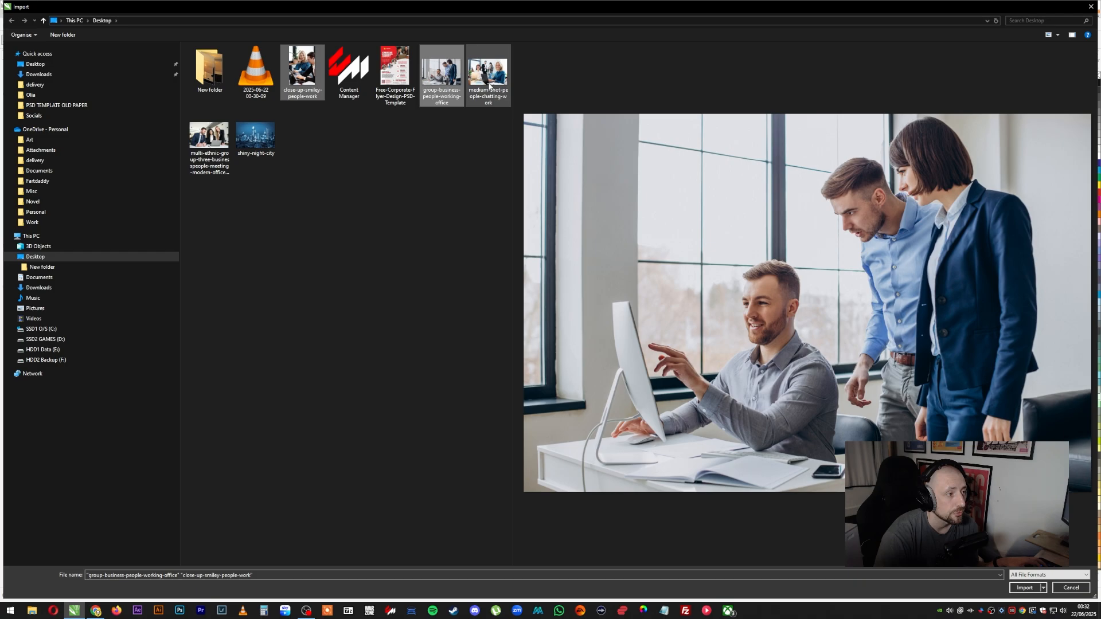
{"action": "left_click", "coordinate": [487, 75], "text": "ctrl"}
{"action": "left_click", "coordinate": [256, 136], "text": "ctrl"}
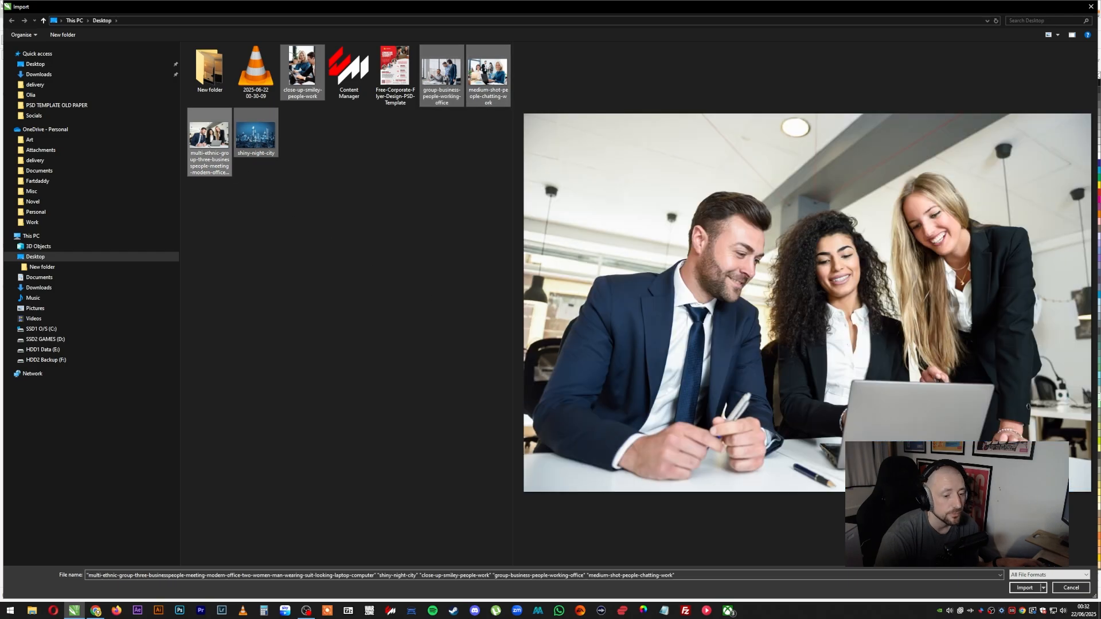
{"action": "left_click", "coordinate": [1025, 588]}
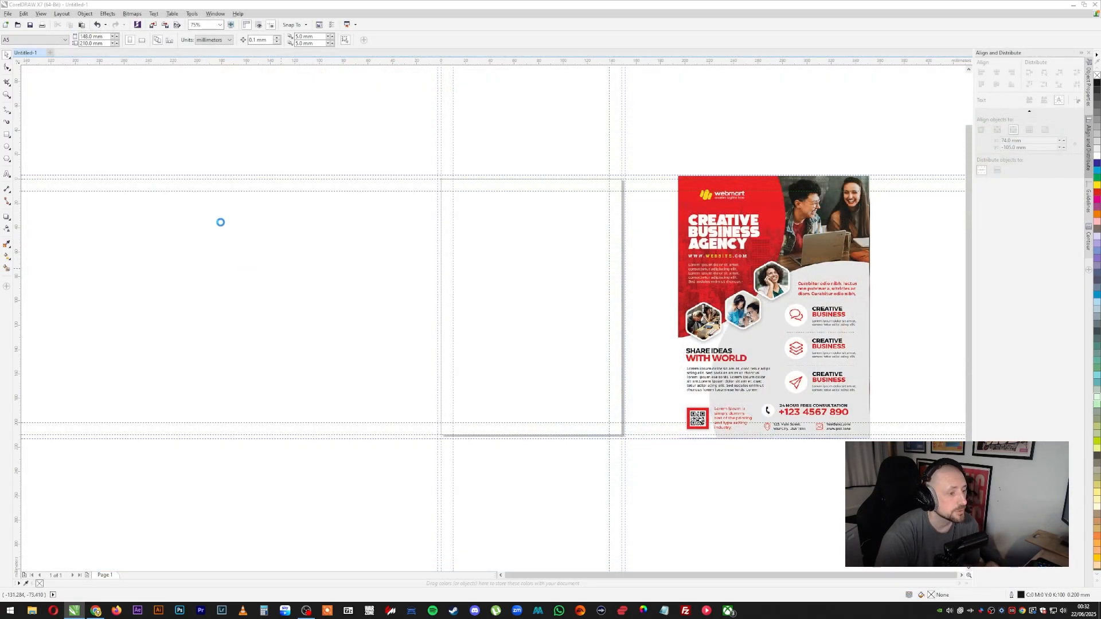
Place the five imported images at original size in a staggered cascade, starting left of the page
{"action": "left_click", "coordinate": [221, 224]}
{"action": "left_click", "coordinate": [281, 243]}
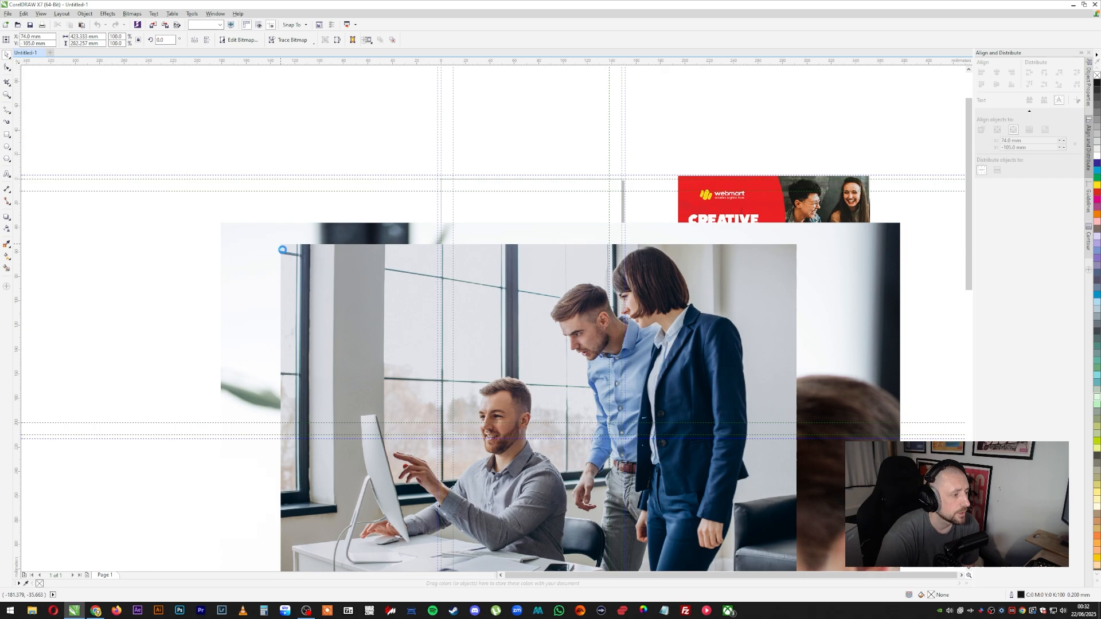
{"action": "left_click", "coordinate": [342, 269]}
{"action": "left_click", "coordinate": [364, 290]}
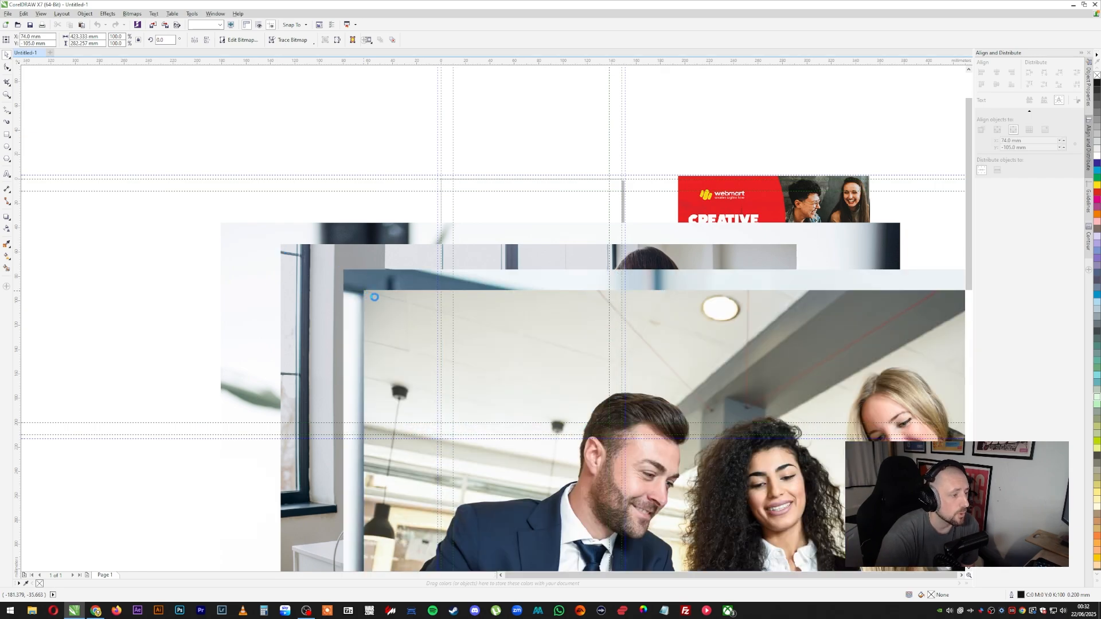
{"action": "left_click", "coordinate": [385, 306]}
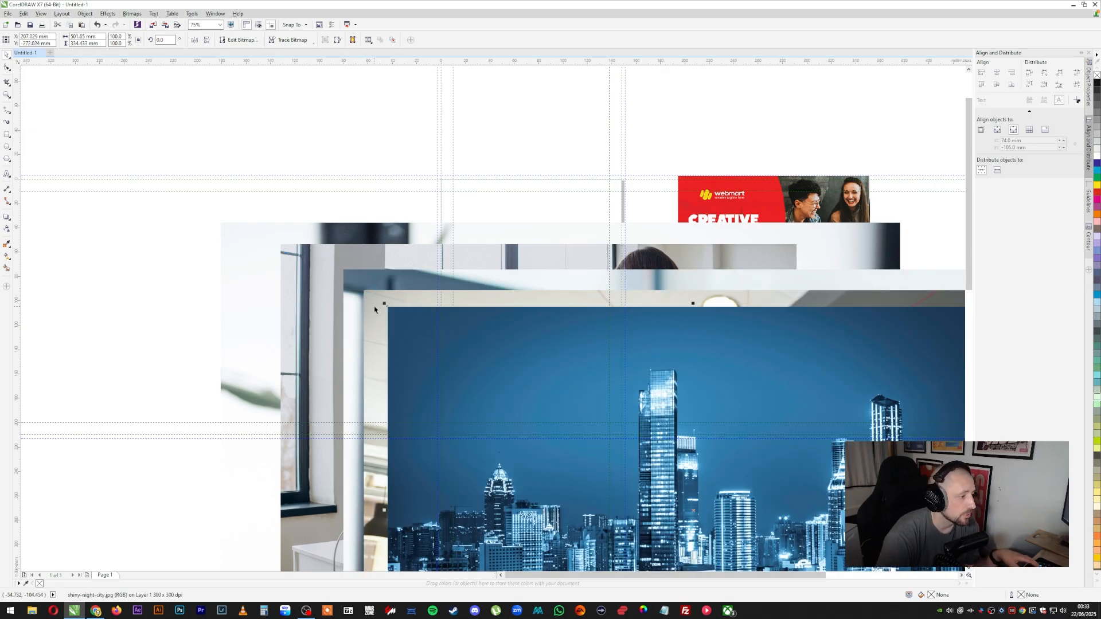
Scale all five imported images down together to about 49% and move them over to the left of the page
{"action": "left_click", "coordinate": [374, 310], "text": "shift"}
{"action": "left_click", "coordinate": [351, 281], "text": "shift"}
{"action": "left_click", "coordinate": [295, 256], "text": "shift"}
{"action": "left_click", "coordinate": [239, 233], "text": "shift"}
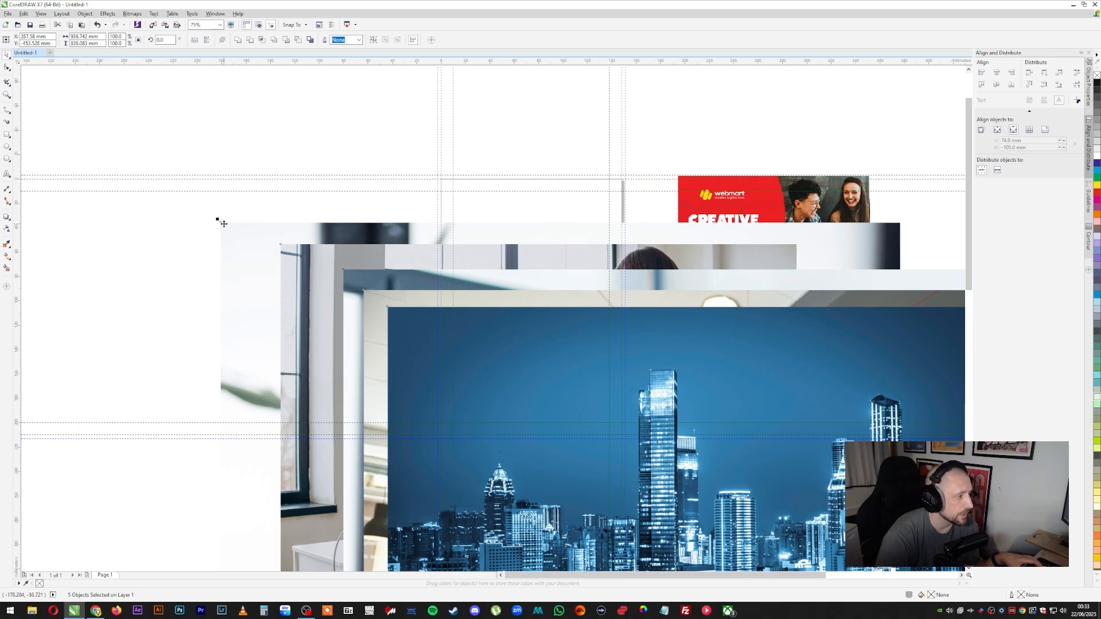
{"action": "left_click_drag", "start_coordinate": [218, 220], "coordinate": [510, 481]}
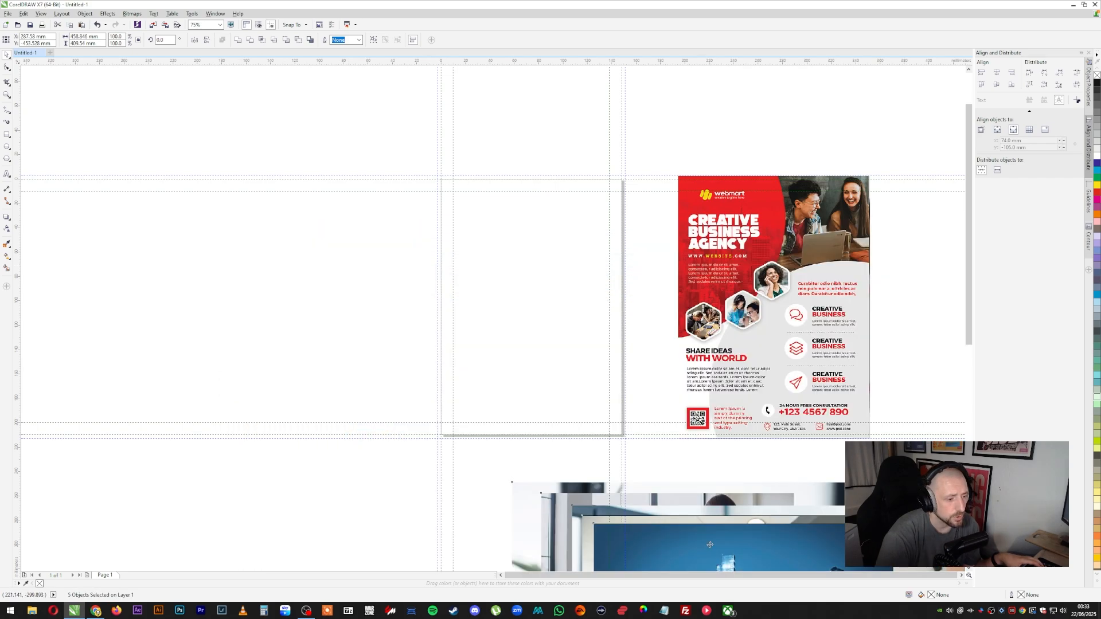
{"action": "left_click_drag", "start_coordinate": [709, 542], "coordinate": [243, 207]}
{"action": "key", "text": "Escape"}
Reselect all five images and shrink them together until they fit in the empty space left of the page
{"action": "left_click", "coordinate": [80, 161]}
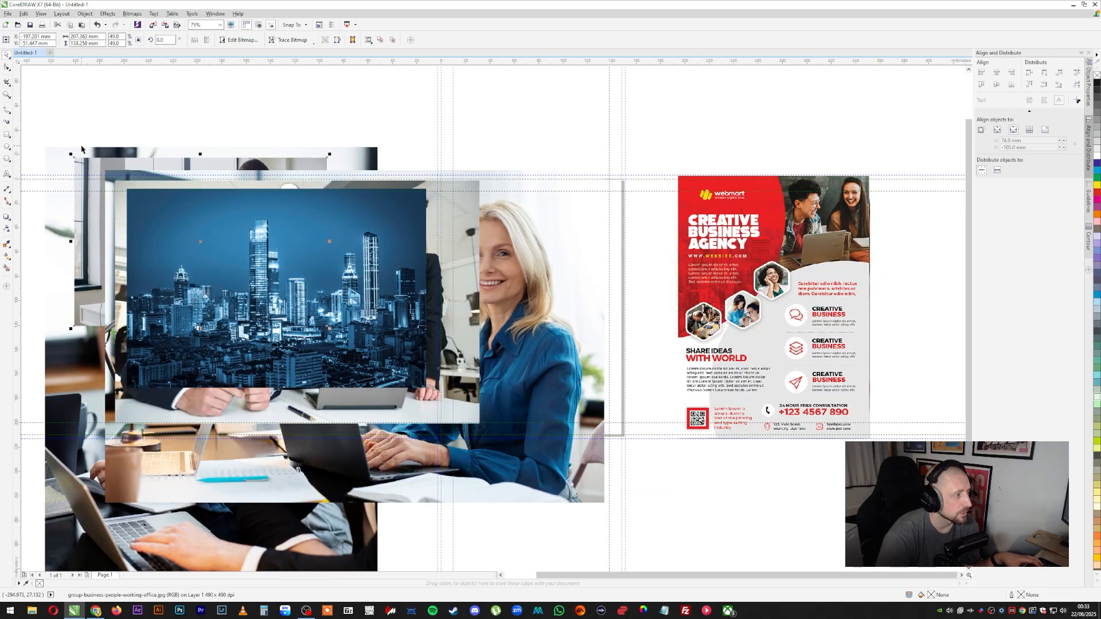
{"action": "left_click", "coordinate": [116, 172]}
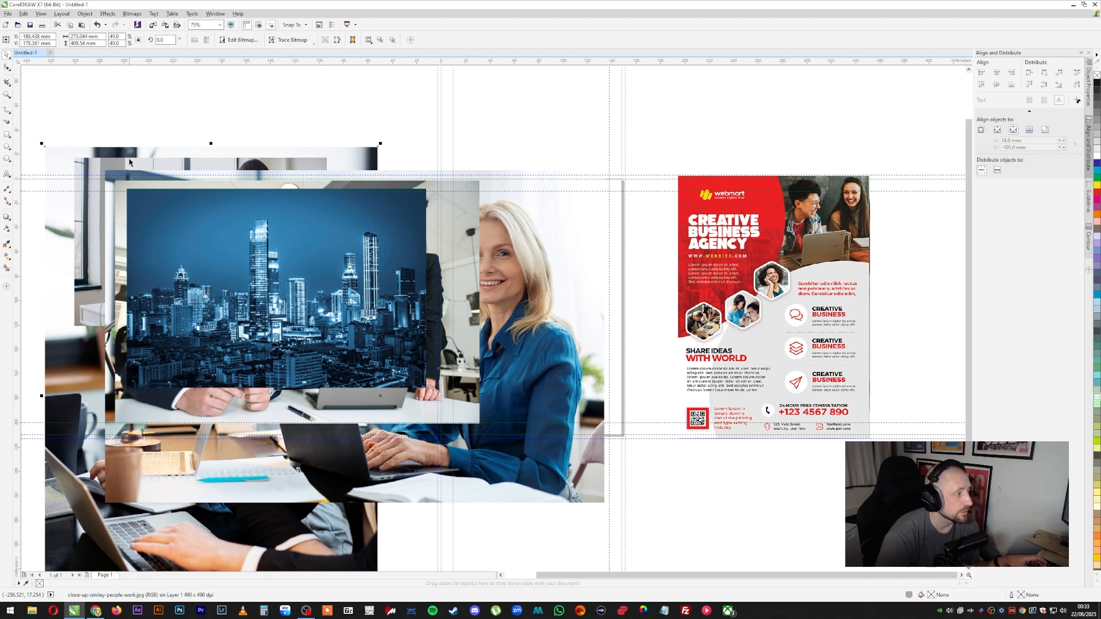
{"action": "left_click", "coordinate": [131, 162], "text": "shift"}
{"action": "left_click", "coordinate": [146, 174], "text": "shift"}
{"action": "left_click", "coordinate": [157, 185], "text": "shift"}
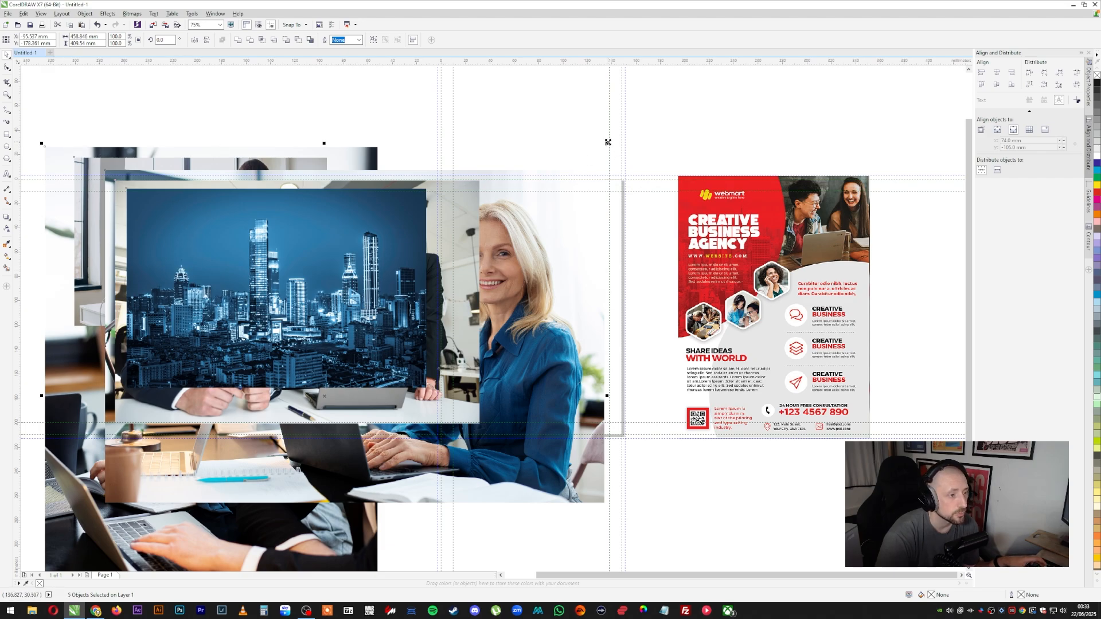
{"action": "left_click_drag", "start_coordinate": [608, 142], "coordinate": [388, 340]}
Spread the five small images apart left of the page so that none overlaps another
{"action": "left_click_drag", "start_coordinate": [336, 370], "coordinate": [360, 230]}
{"action": "left_click", "coordinate": [376, 292]}
{"action": "left_click_drag", "start_coordinate": [253, 237], "coordinate": [265, 258]}
{"action": "left_click", "coordinate": [212, 312]}
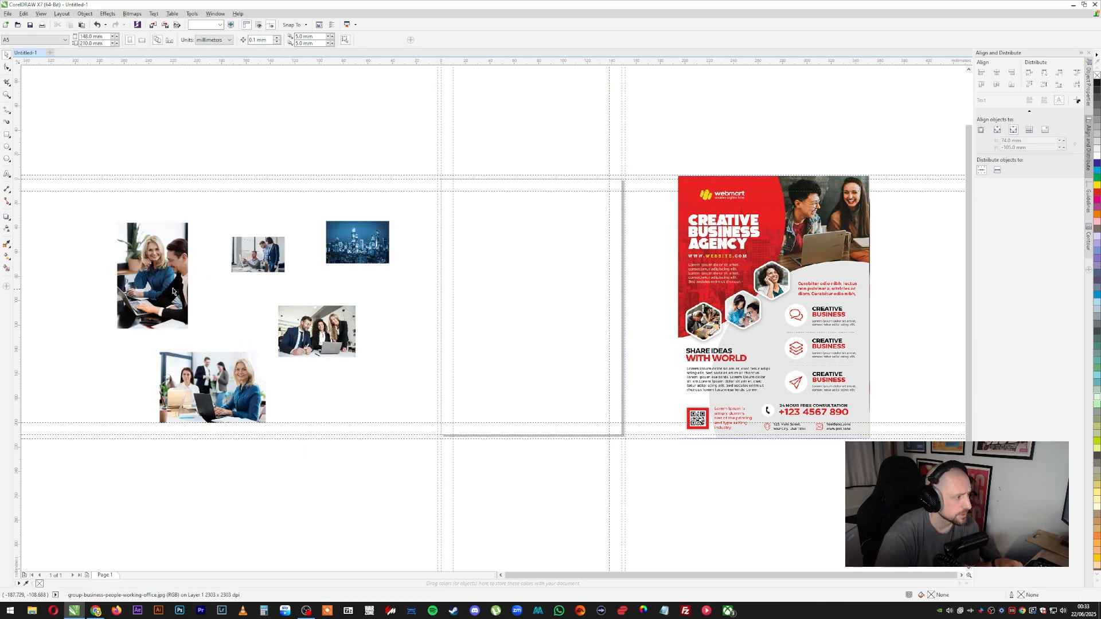
{"action": "left_click_drag", "start_coordinate": [173, 291], "coordinate": [197, 288]}
{"action": "left_click", "coordinate": [396, 290]}
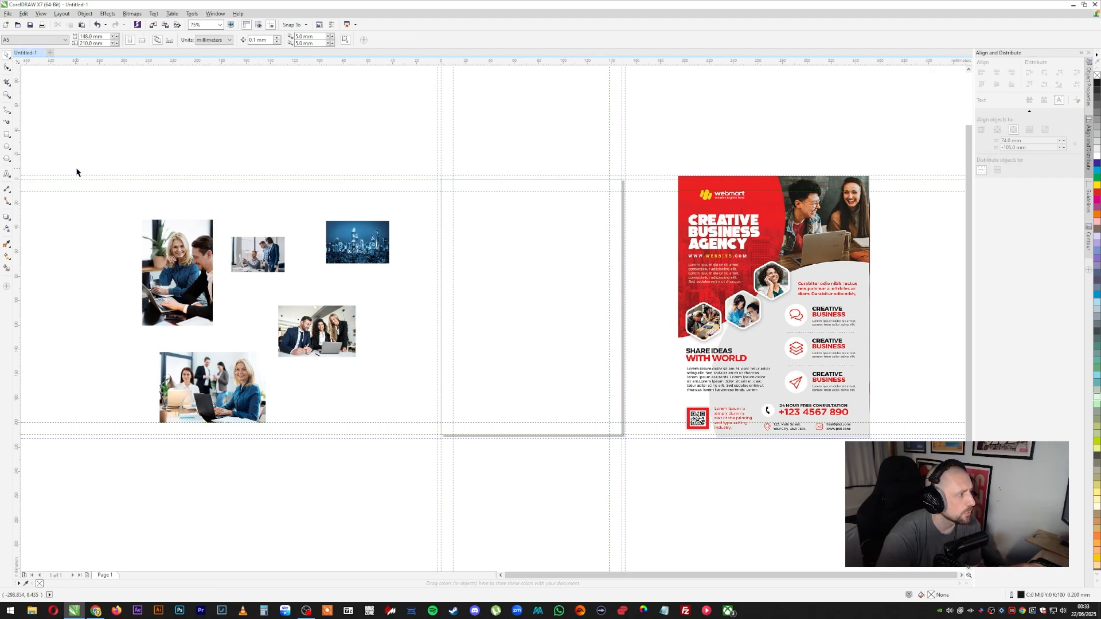
Draw a rectangle 154 mm wide and about 132.5 mm high over the page's upper part, from the outer top-left guidelines to the outer right guideline
{"action": "left_click", "coordinate": [7, 134]}
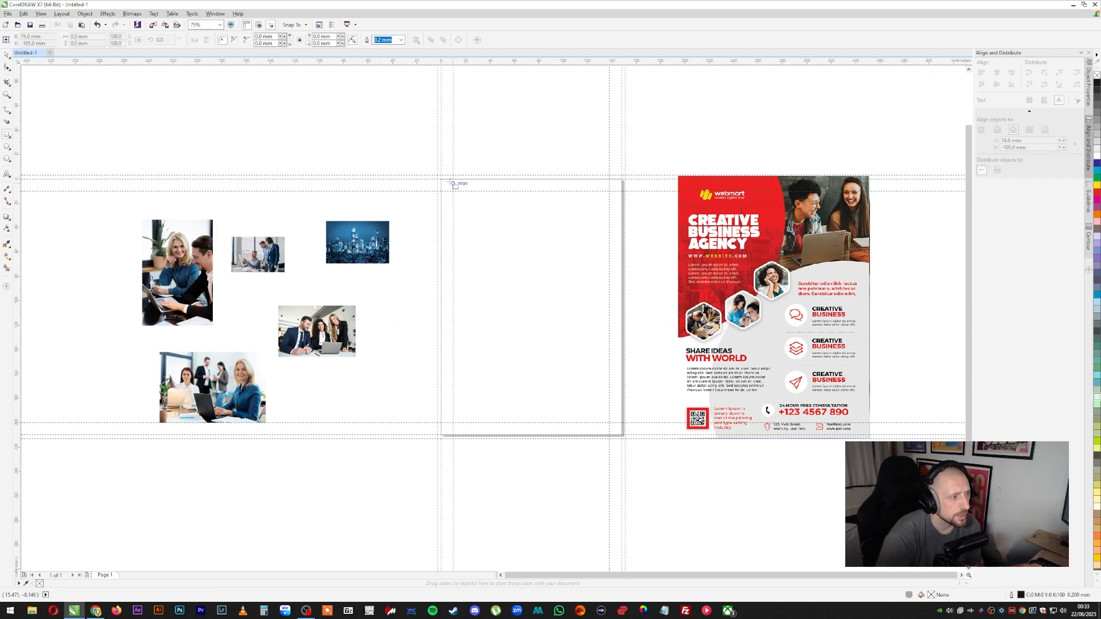
{"action": "left_click_drag", "start_coordinate": [441, 179], "coordinate": [626, 337]}
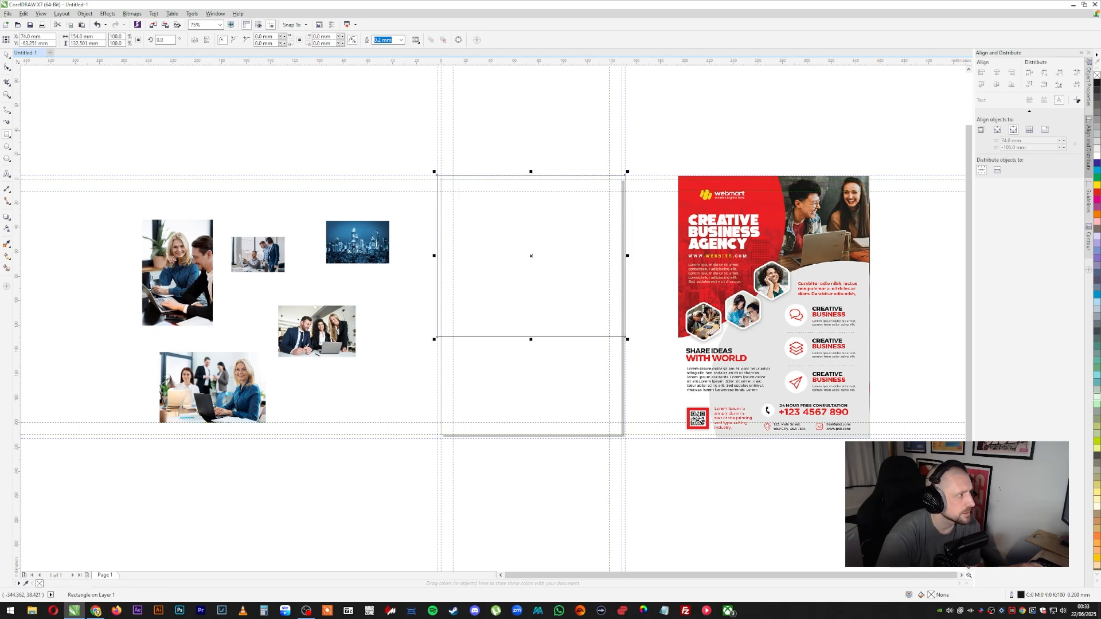
{"action": "left_click", "coordinate": [7, 94]}
{"action": "left_click_drag", "start_coordinate": [421, 160], "coordinate": [882, 379]}
{"action": "key", "text": "space"}
{"action": "key", "text": "Escape"}
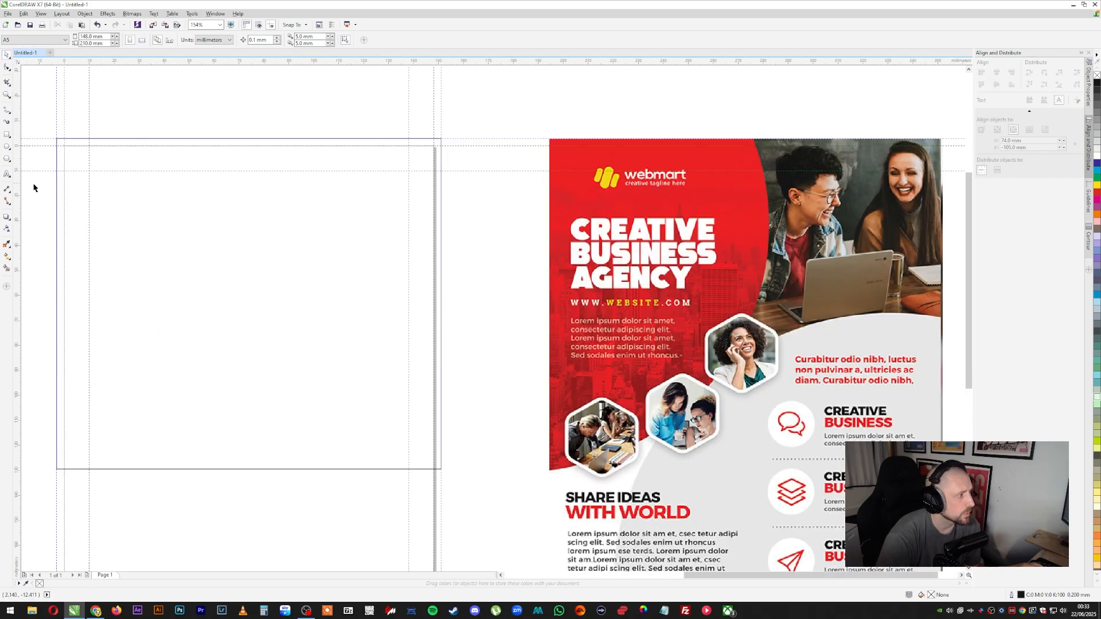
{"action": "key", "text": "F6"}
{"action": "left_click_drag", "start_coordinate": [113, 174], "coordinate": [197, 261]}
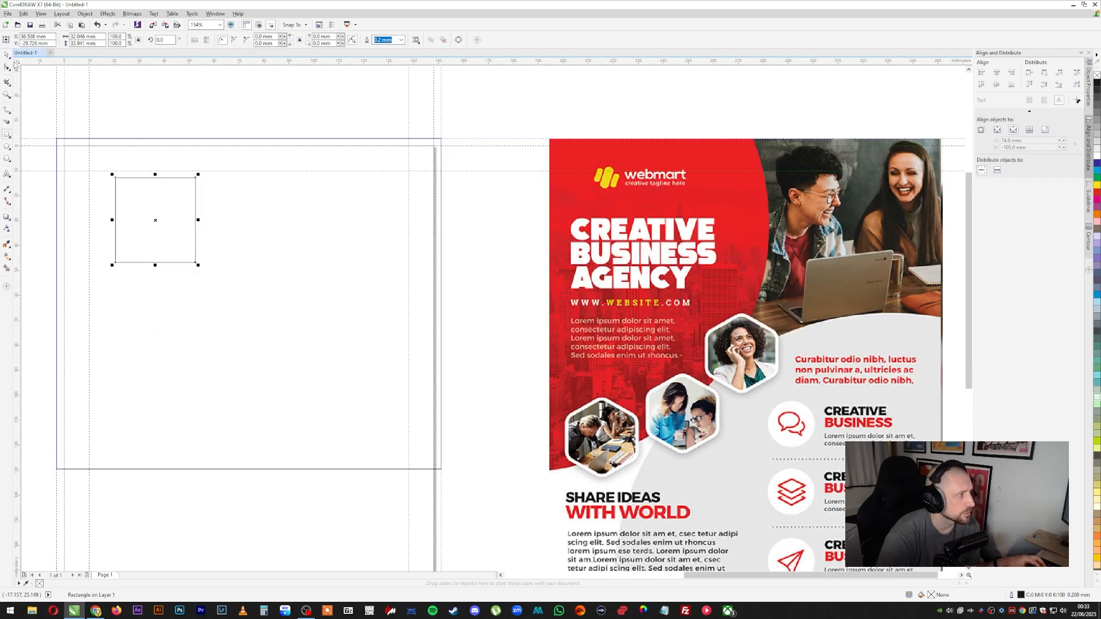
{"action": "key", "text": "space"}
{"action": "key", "text": "ctrl+z"}
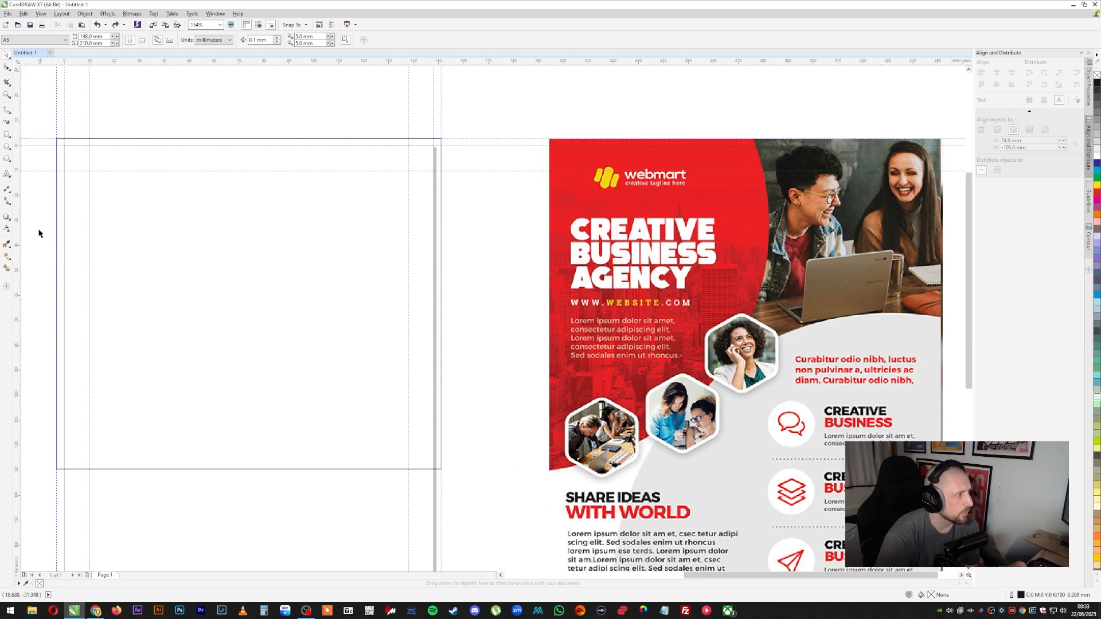
Draw a closed Bezier outline sloping from the rectangle's lower-left corner up to its right edge and looping back around below the rectangle
{"action": "left_click", "coordinate": [9, 117]}
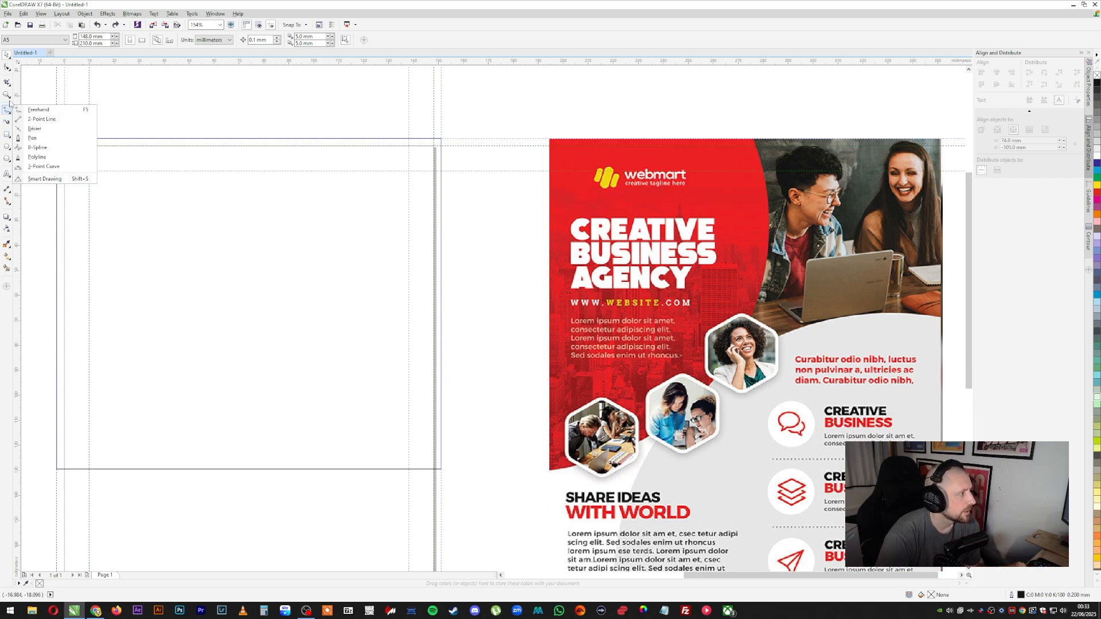
{"action": "left_click", "coordinate": [37, 118]}
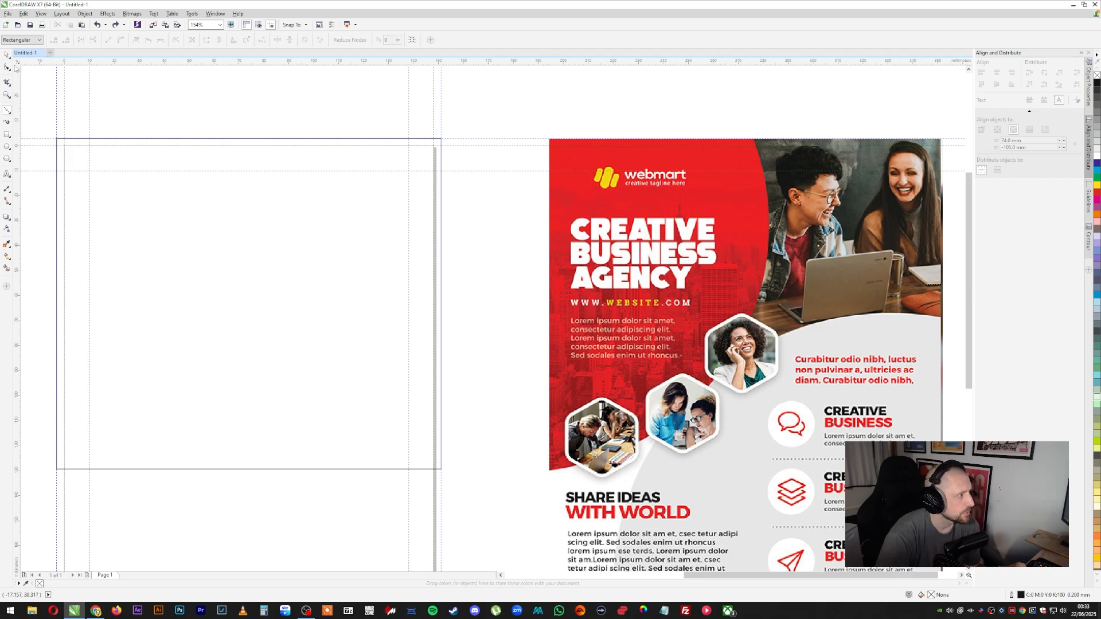
{"action": "left_click", "coordinate": [8, 112]}
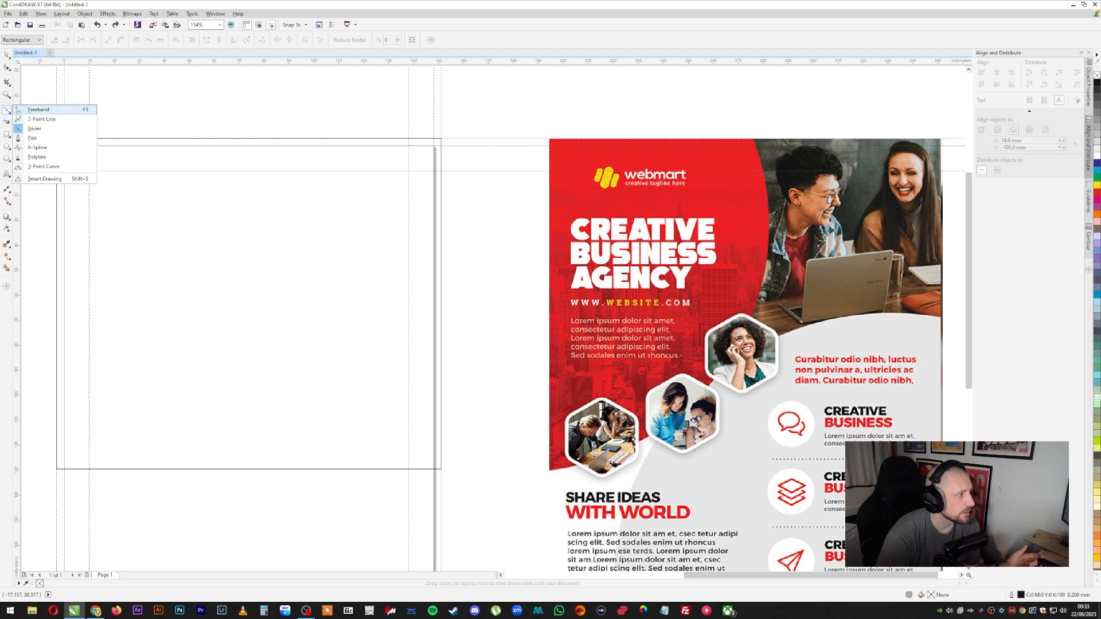
{"action": "left_click", "coordinate": [44, 150]}
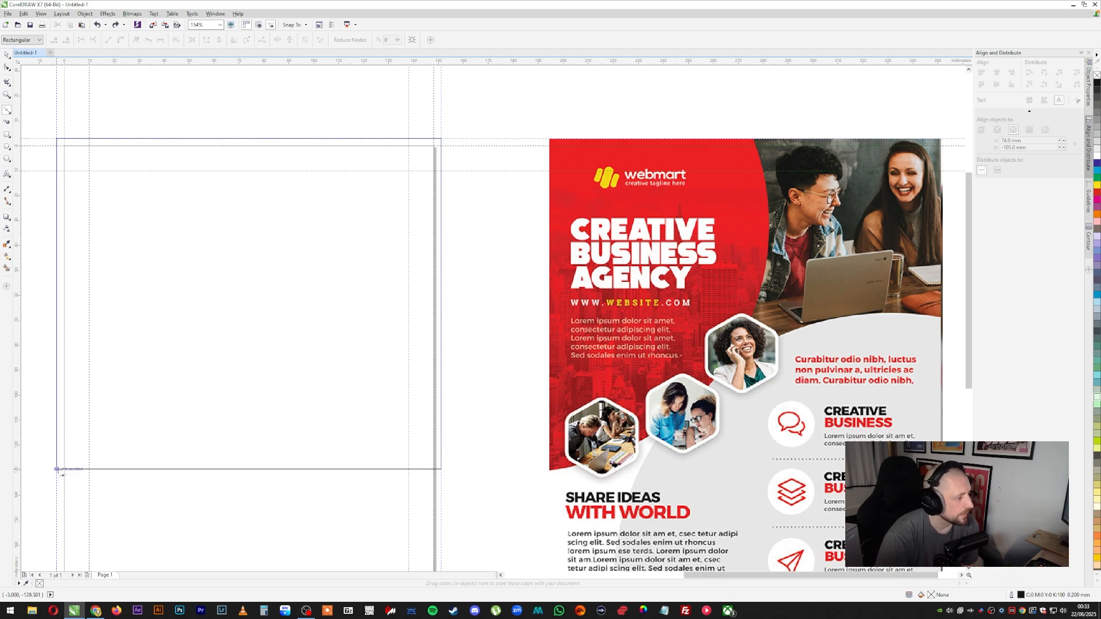
{"action": "left_click", "coordinate": [56, 469]}
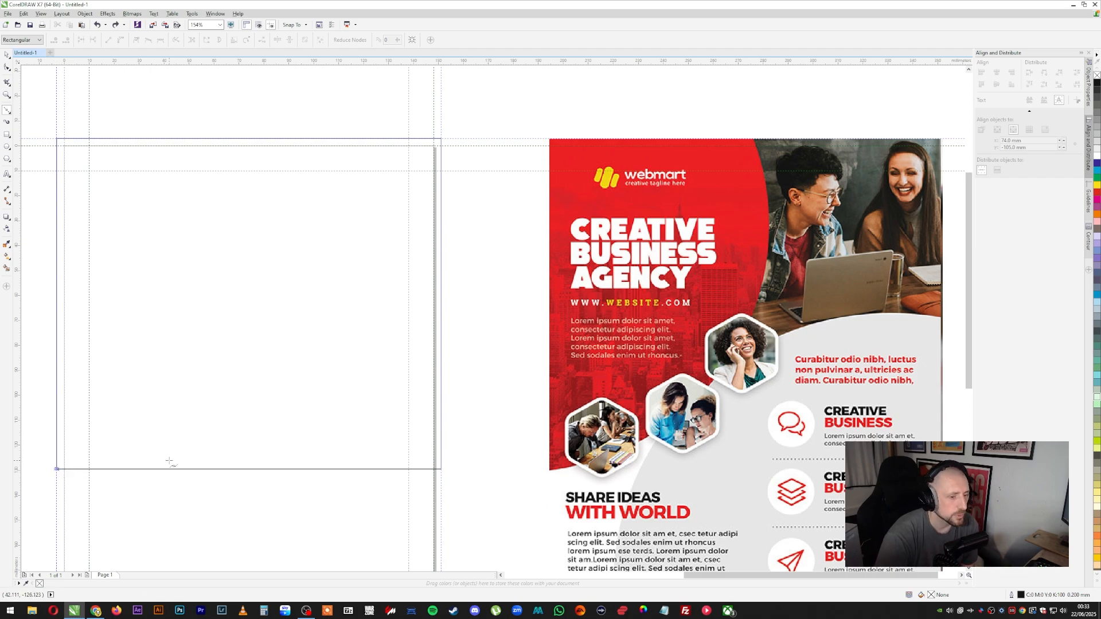
{"action": "left_click", "coordinate": [442, 315]}
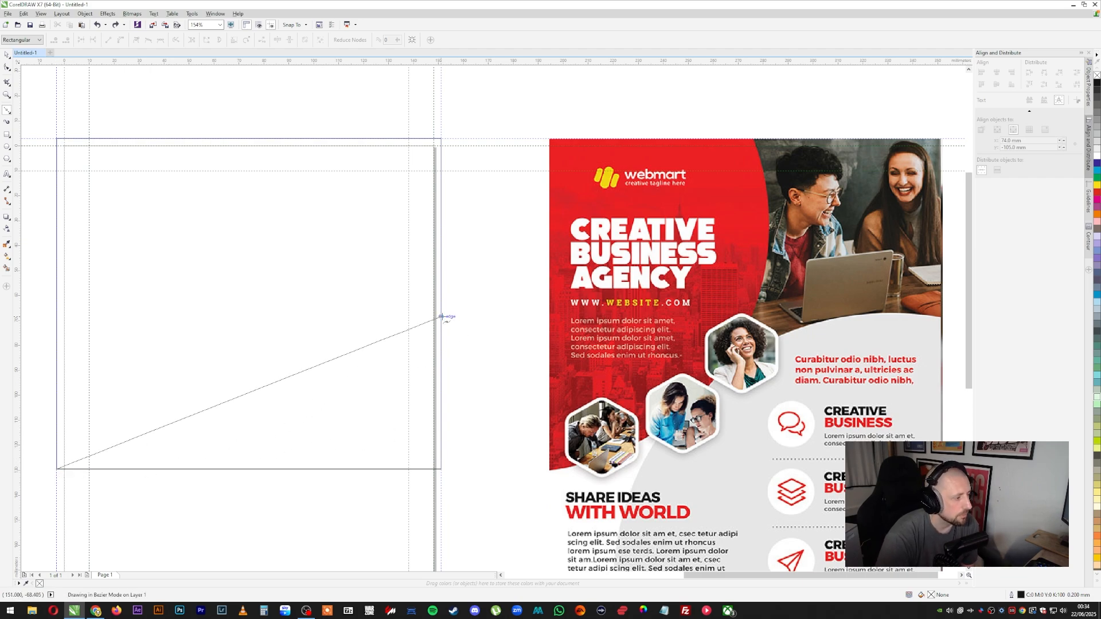
{"action": "left_click", "coordinate": [511, 472]}
{"action": "left_click", "coordinate": [472, 540]}
{"action": "left_click", "coordinate": [257, 531]}
{"action": "left_click", "coordinate": [54, 522]}
{"action": "left_click", "coordinate": [40, 506]}
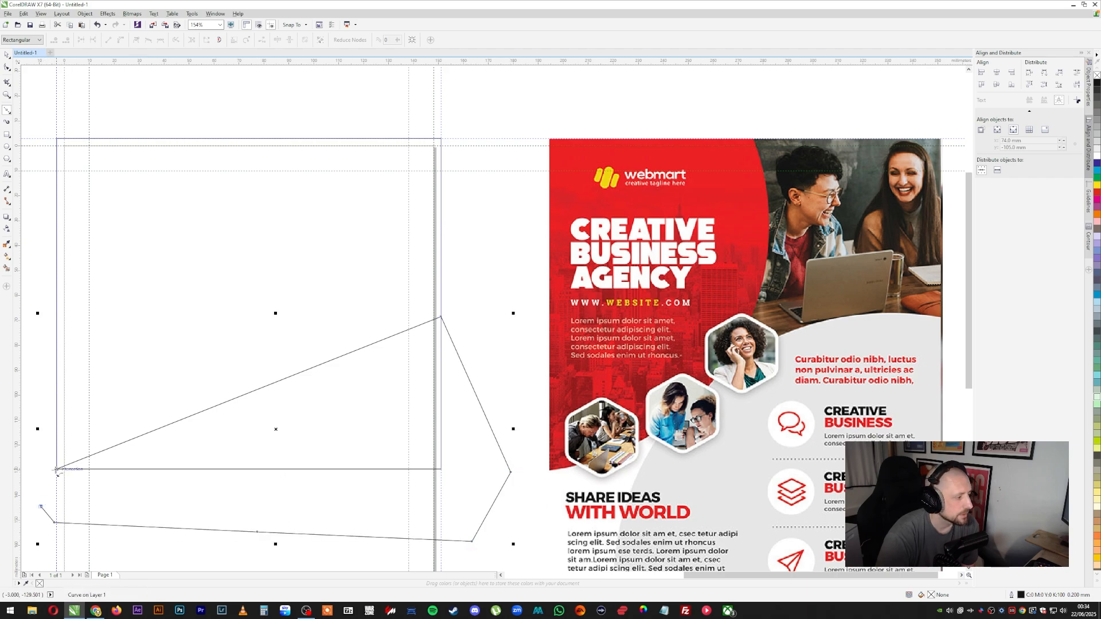
{"action": "left_click", "coordinate": [56, 469]}
{"action": "key", "text": "space"}
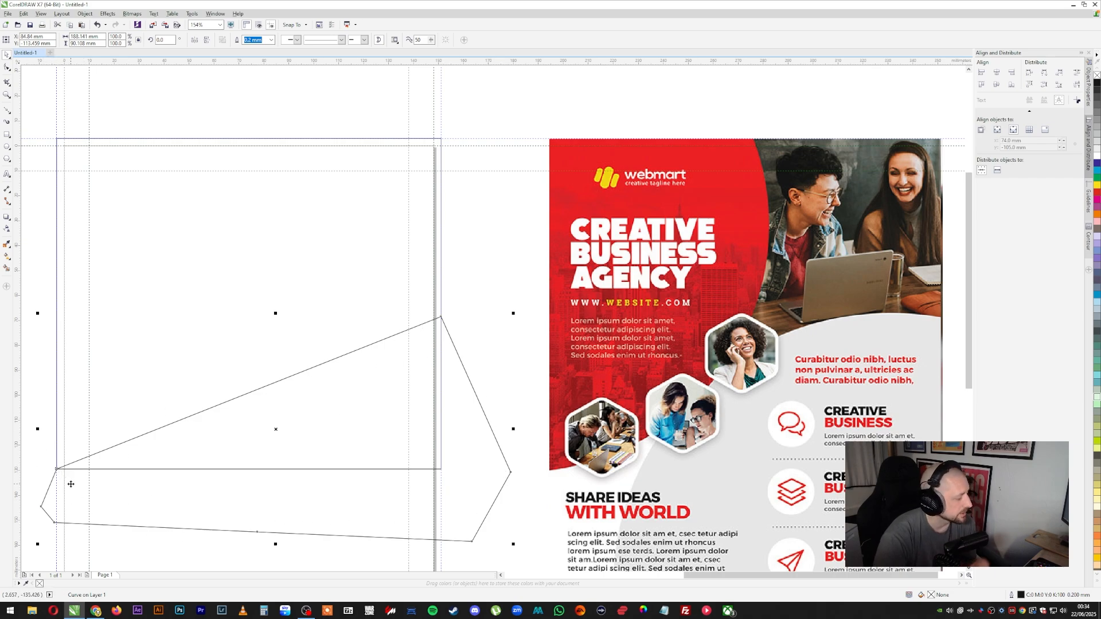
Set a magenta fill (C0 M100 Y0 K0) on the reopened outline and close it again at the rectangle's lower-left corner
{"action": "key", "text": "ctrl+z"}
{"action": "left_click", "coordinate": [226, 506]}
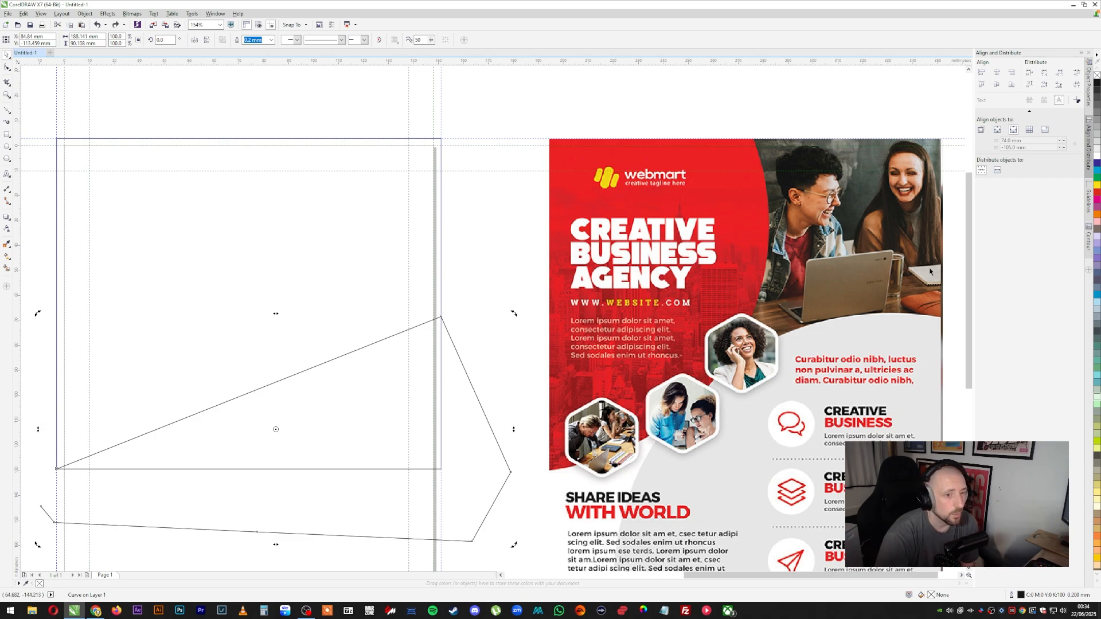
{"action": "left_click", "coordinate": [1097, 199]}
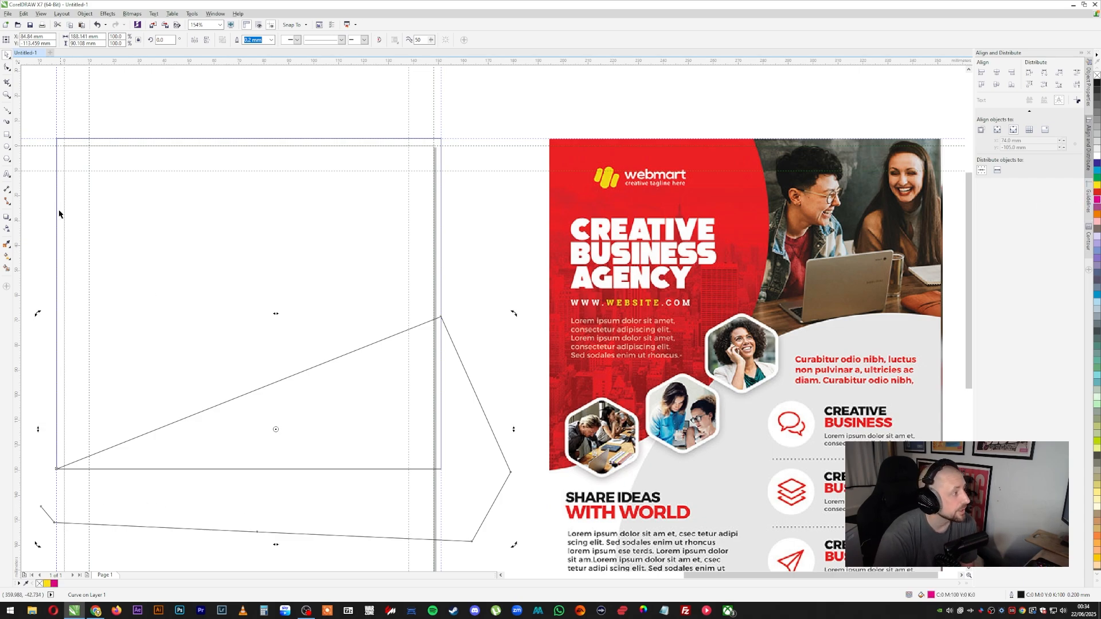
{"action": "key", "text": "F5"}
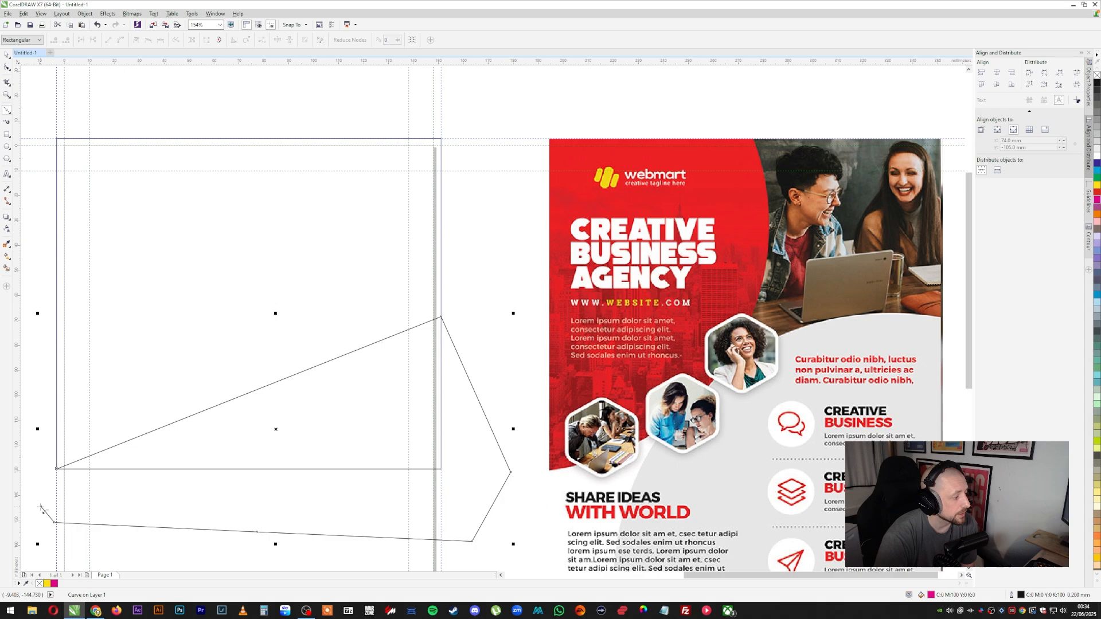
{"action": "left_click", "coordinate": [56, 469]}
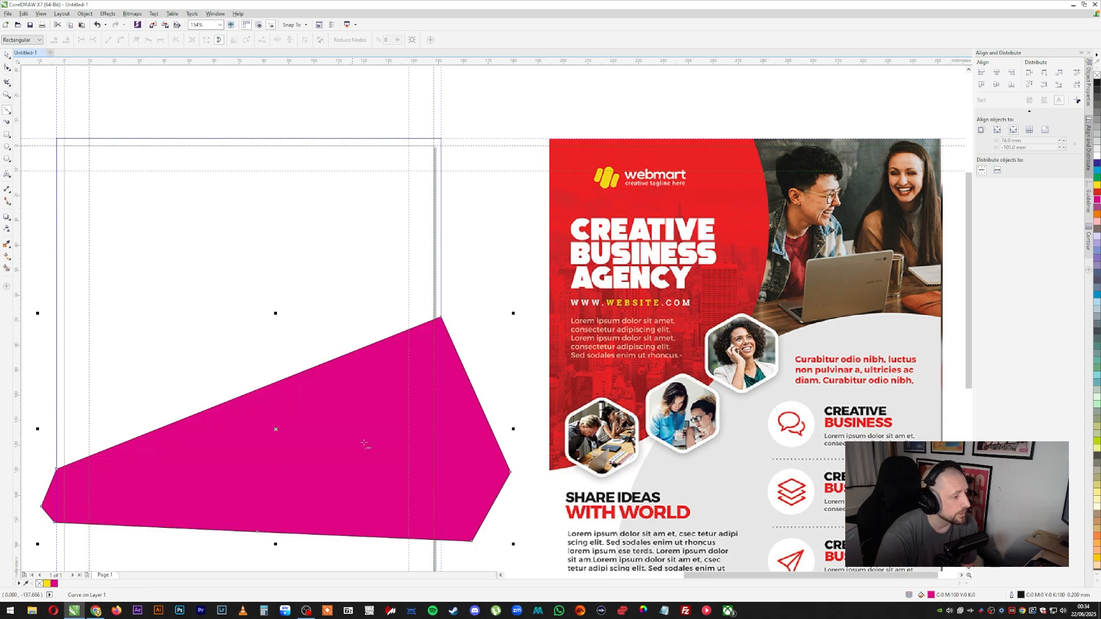
{"action": "key", "text": "space"}
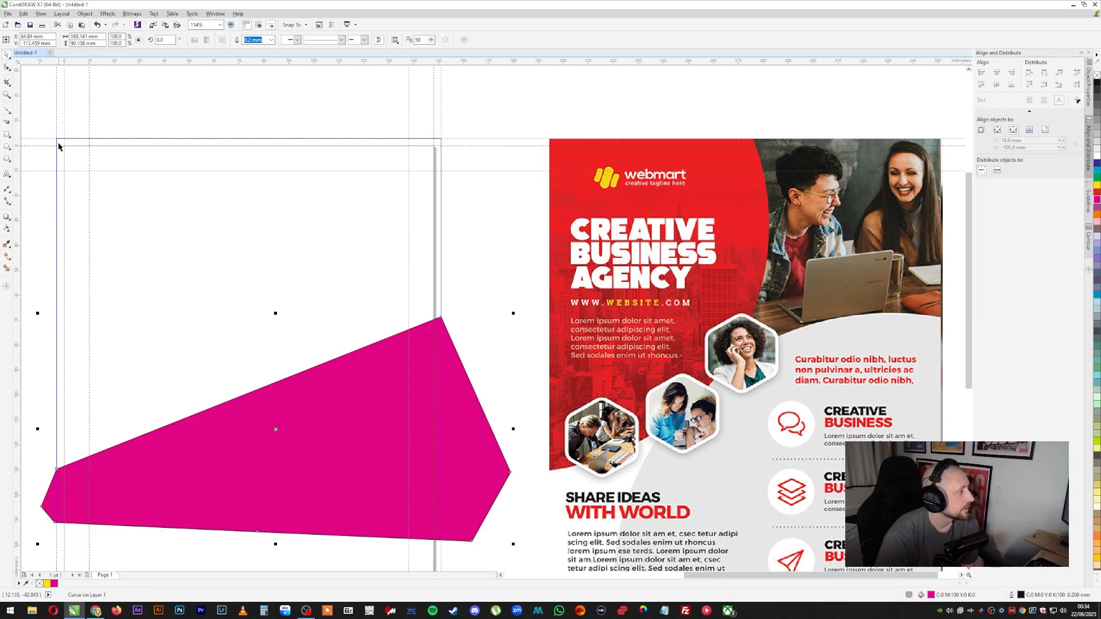
Try to move the magenta shape's upper-right node beyond the outer right guideline, and undo the move
{"action": "left_click", "coordinate": [7, 67]}
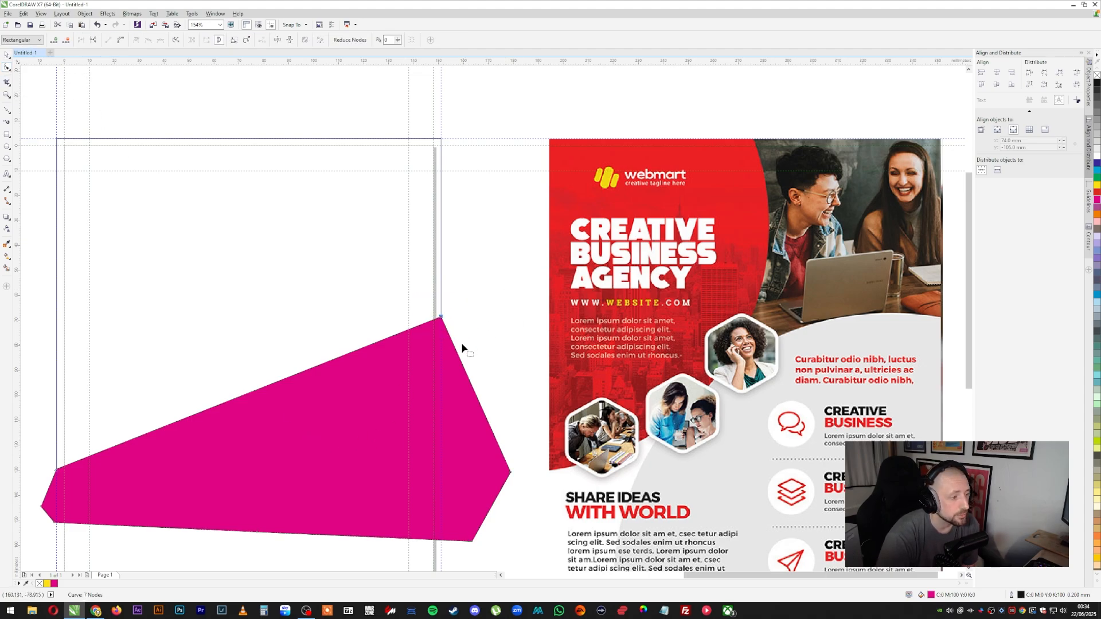
{"action": "scroll", "coordinate": [449, 321], "scroll_direction": "up", "scroll_amount": 5}
{"action": "mouse_move", "coordinate": [452, 312]}
{"action": "left_mouse_down"}
{"action": "mouse_move", "coordinate": [565, 270]}
{"action": "mouse_move", "coordinate": [459, 301]}
{"action": "left_mouse_up"}
{"action": "key", "text": "ctrl+z"}
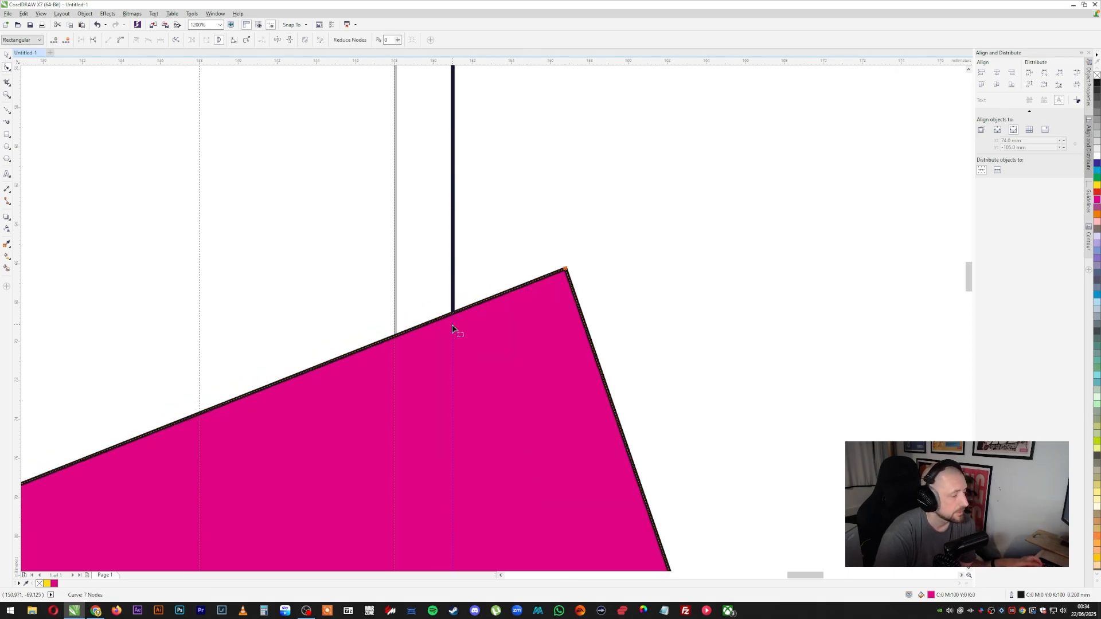
{"action": "key", "text": "ctrl+z"}
{"action": "scroll", "coordinate": [455, 300], "scroll_direction": "down", "scroll_amount": 5}
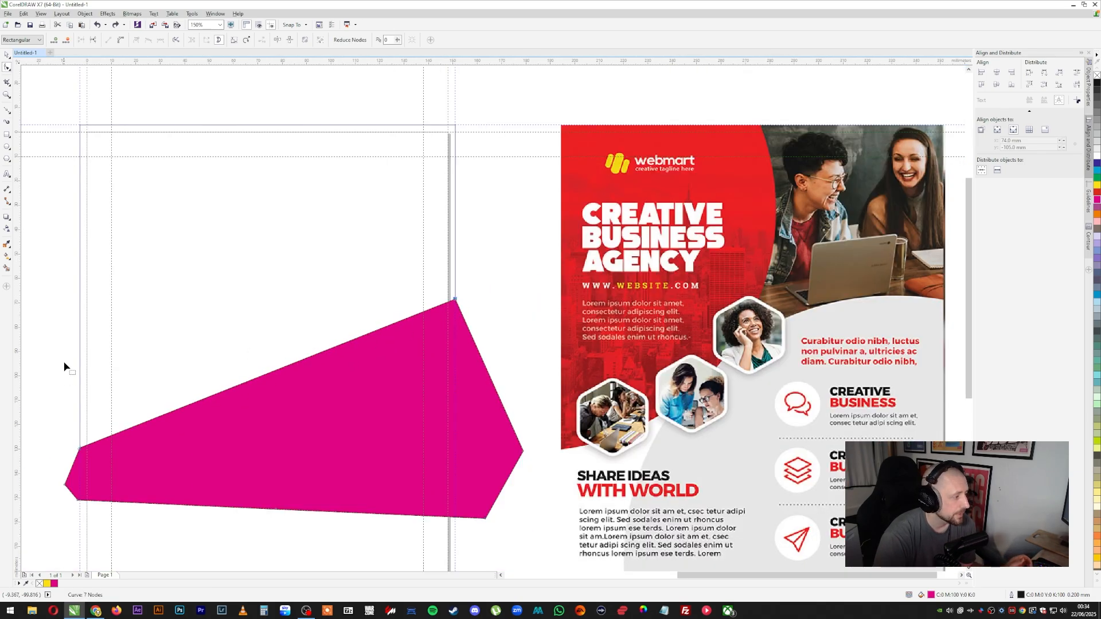
Convert the line segments at all nodes of the magenta shape to curves
{"action": "left_click_drag", "start_coordinate": [52, 293], "coordinate": [556, 550]}
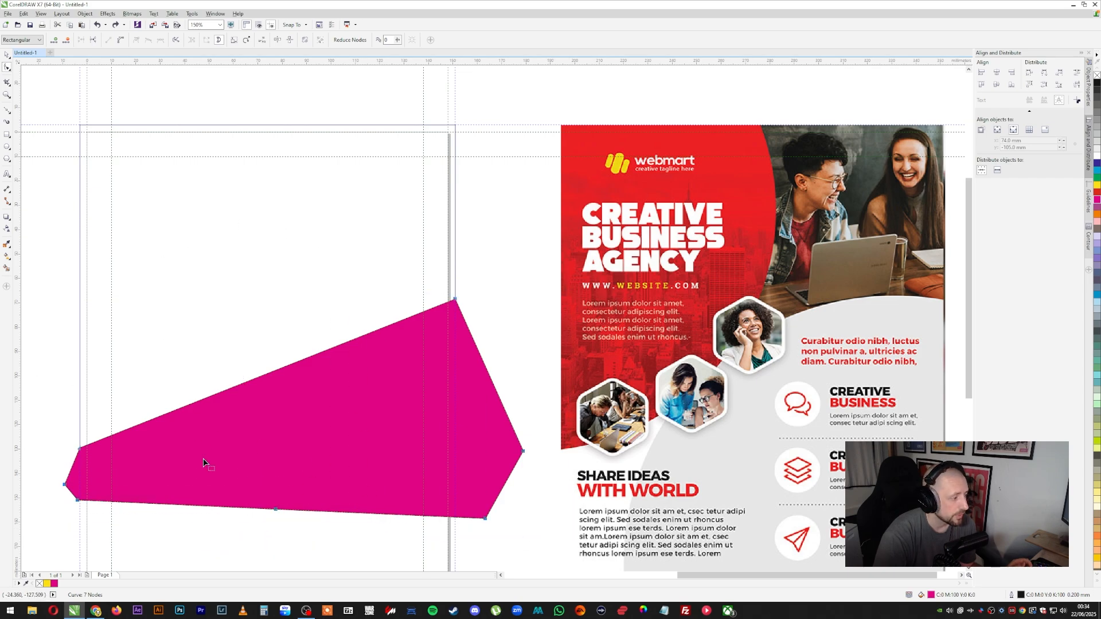
{"action": "left_click", "coordinate": [67, 503]}
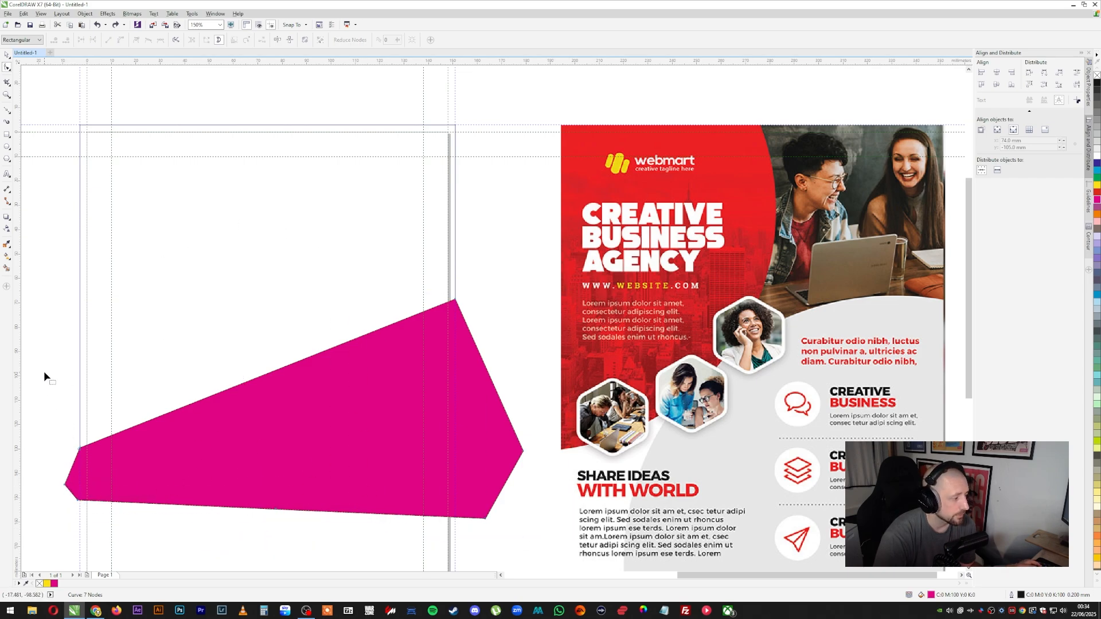
{"action": "left_click_drag", "start_coordinate": [52, 326], "coordinate": [538, 544]}
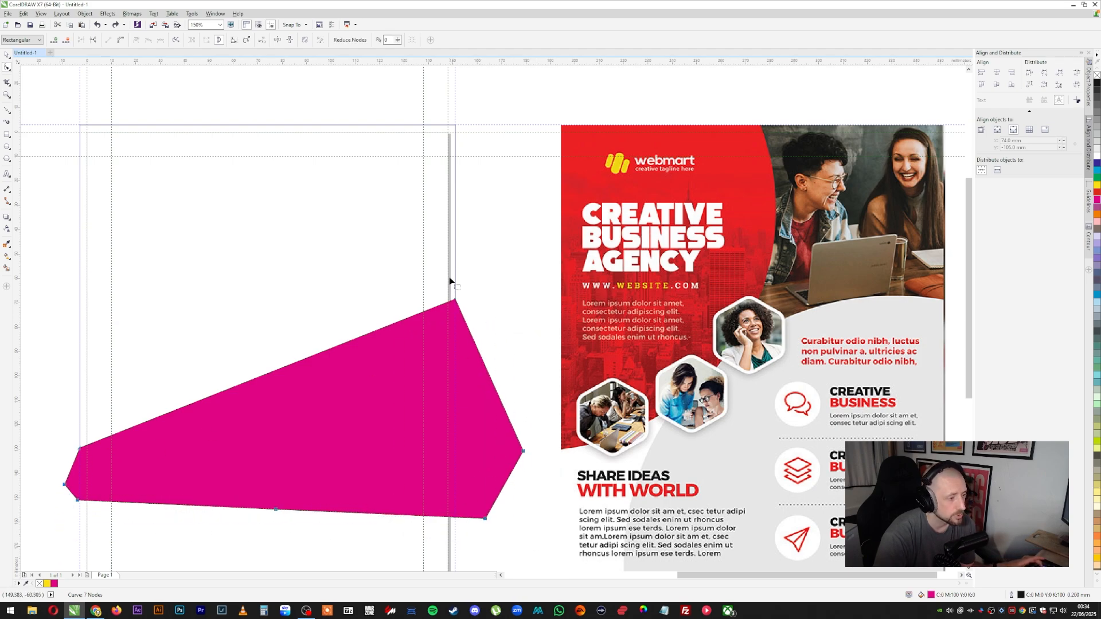
{"action": "left_click_drag", "start_coordinate": [435, 271], "coordinate": [493, 328]}
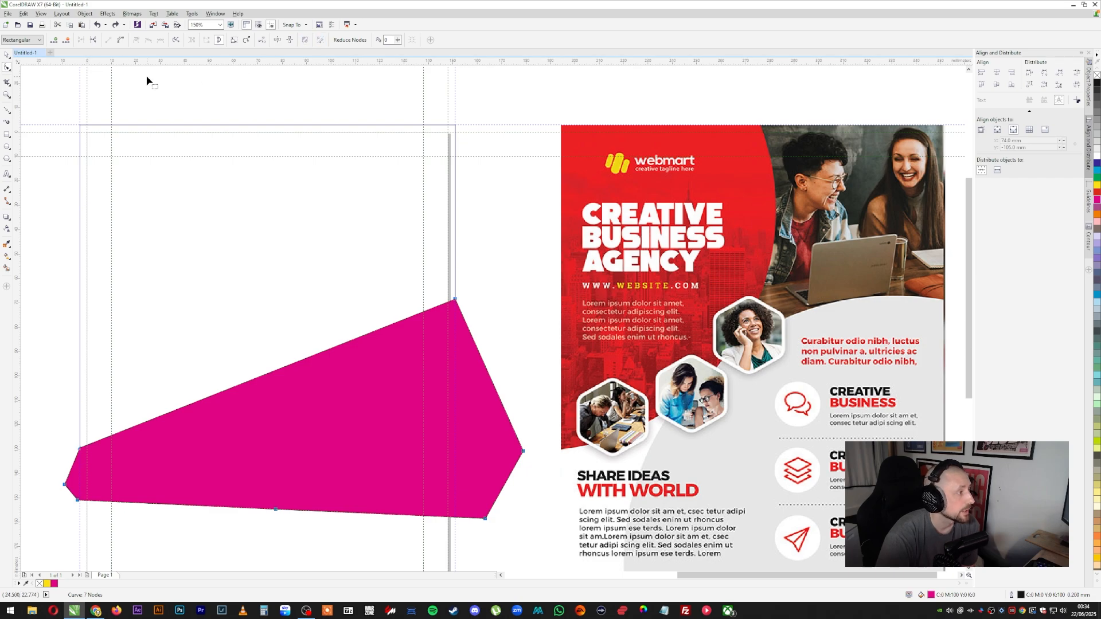
{"action": "left_click", "coordinate": [121, 40]}
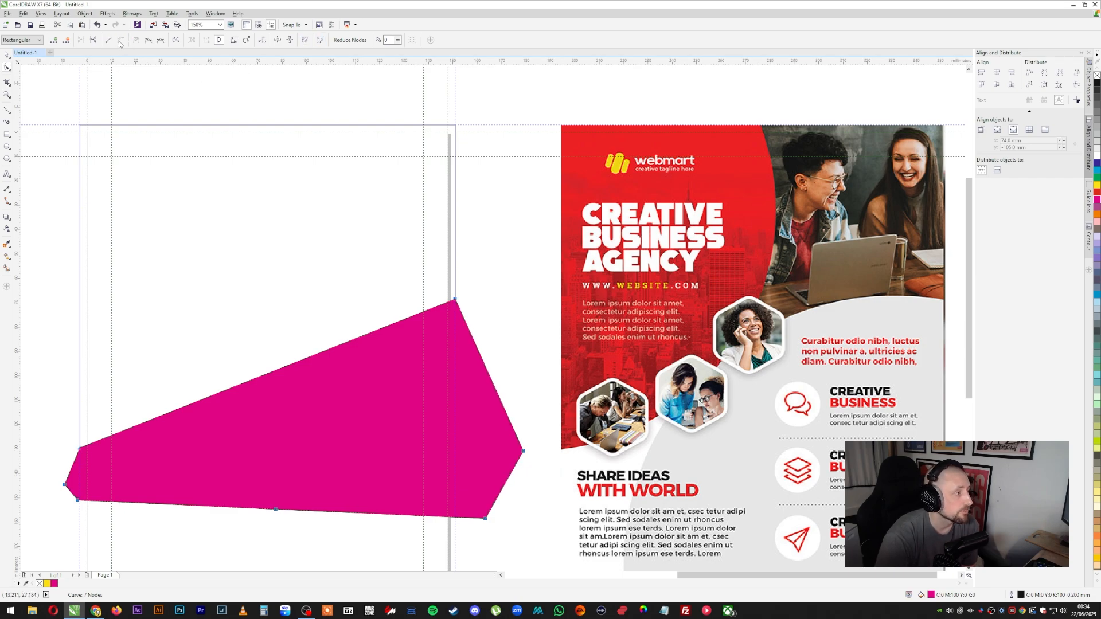
Add a node midway along the magenta shape's sloping upper edge and bend the edge's lower half downward
{"action": "left_click", "coordinate": [382, 348]}
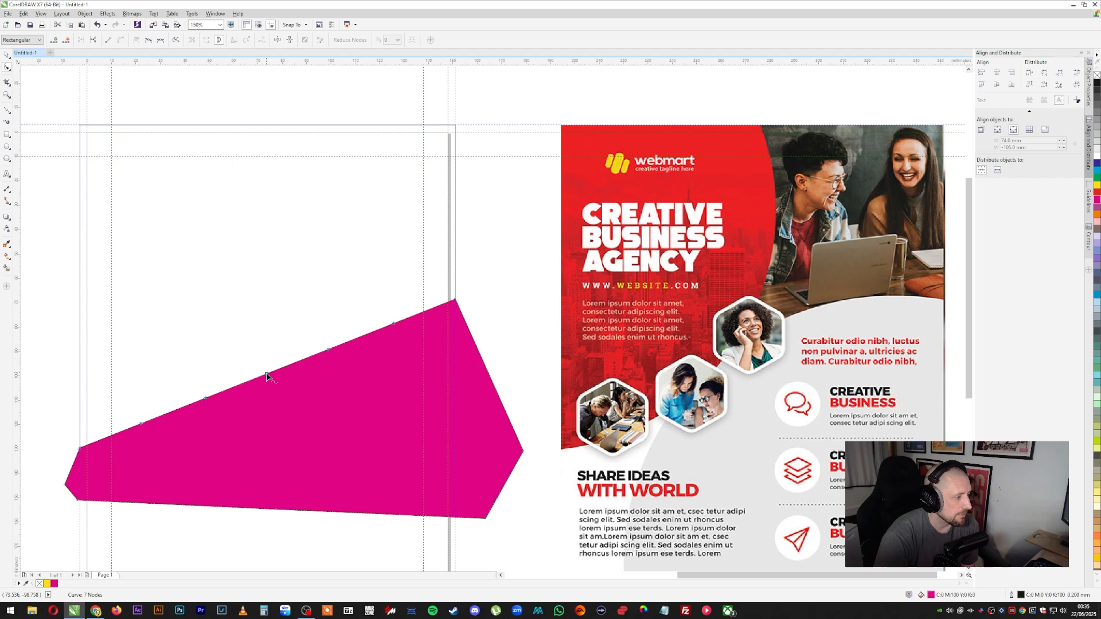
{"action": "double_click", "coordinate": [266, 373]}
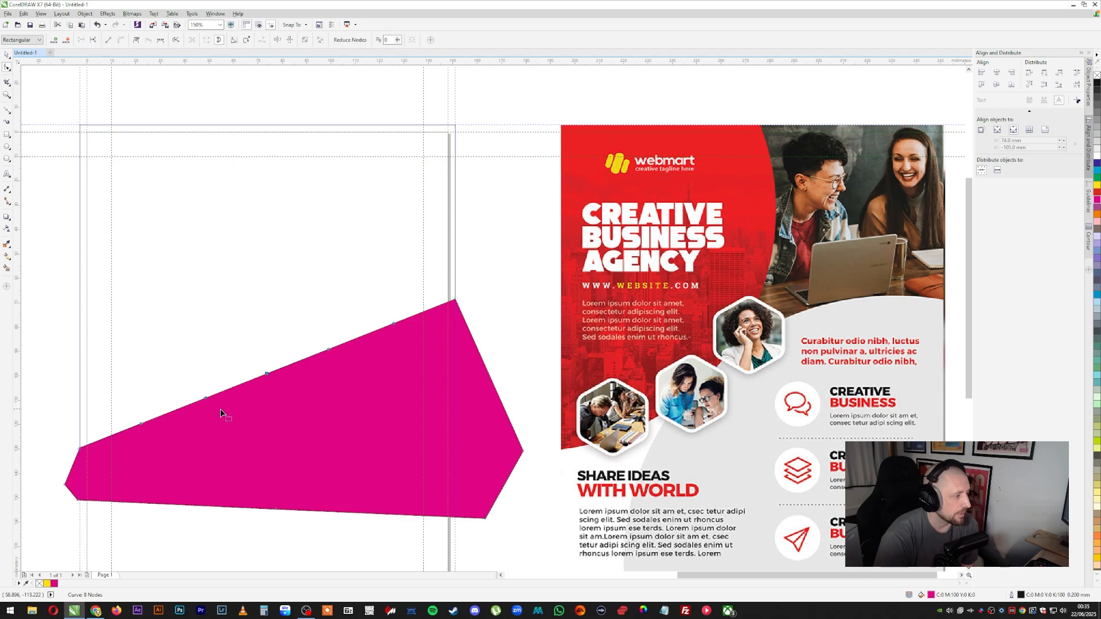
{"action": "double_click", "coordinate": [267, 375]}
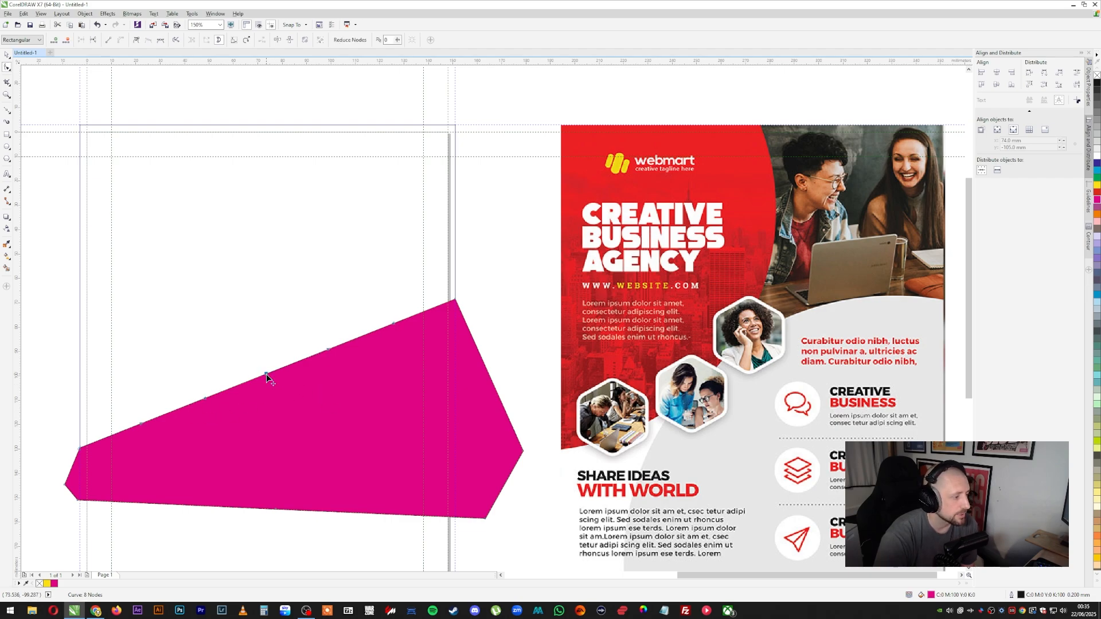
{"action": "left_click_drag", "start_coordinate": [177, 411], "coordinate": [181, 435]}
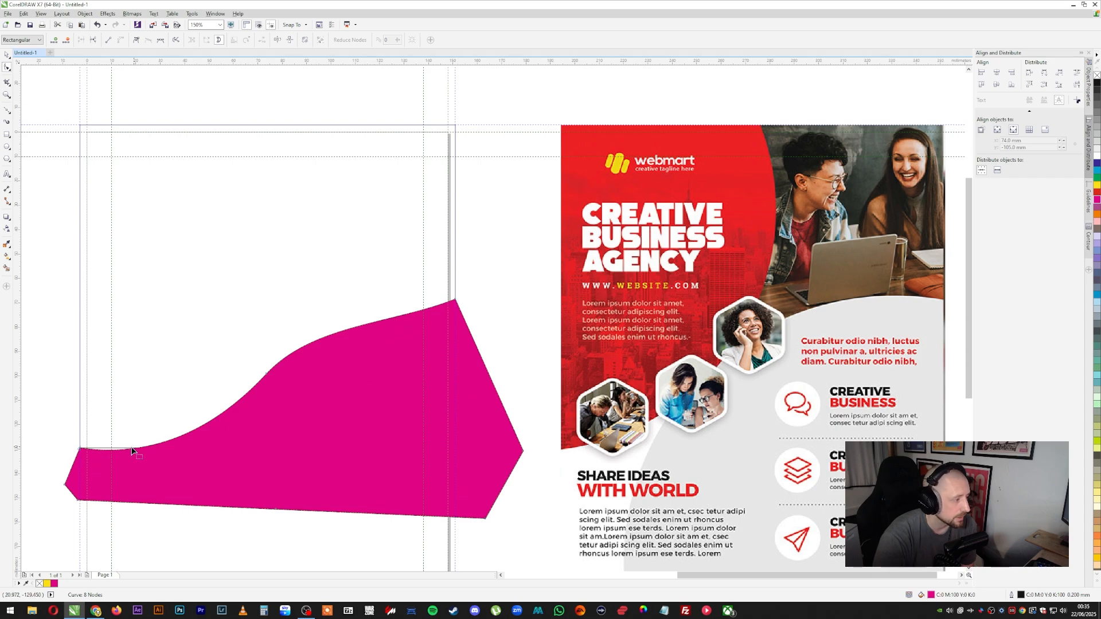
Smooth the shape's upper edge into an S-curve by adjusting its end nodes and handles and deleting the middle node
{"action": "left_click", "coordinate": [456, 301]}
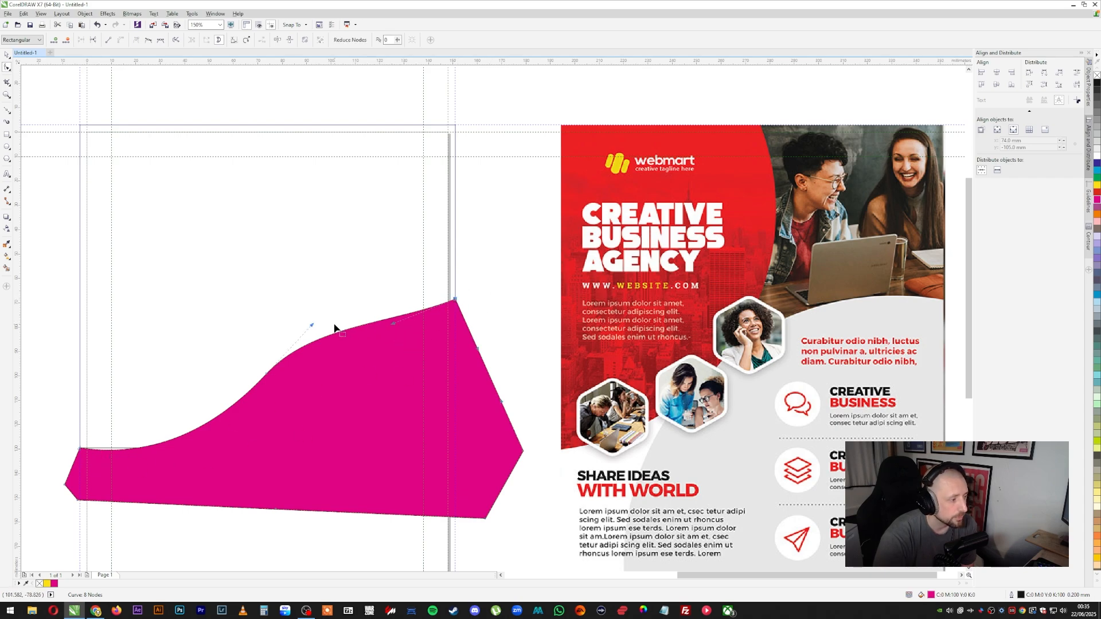
{"action": "left_click_drag", "start_coordinate": [393, 328], "coordinate": [407, 299]}
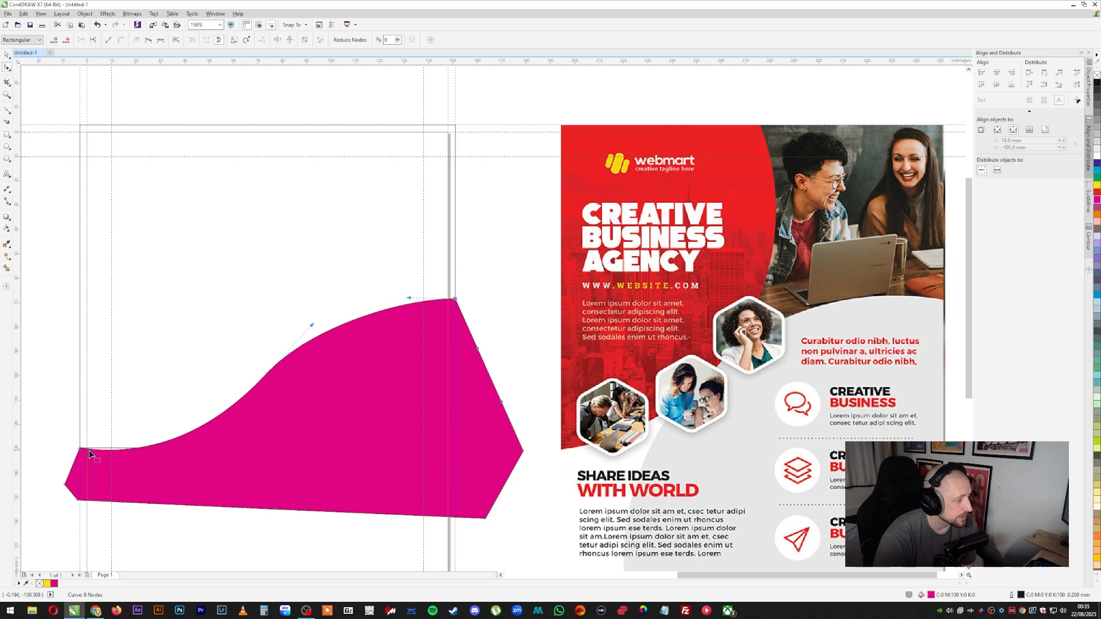
{"action": "left_click_drag", "start_coordinate": [80, 448], "coordinate": [80, 442]}
{"action": "double_click", "coordinate": [266, 374]}
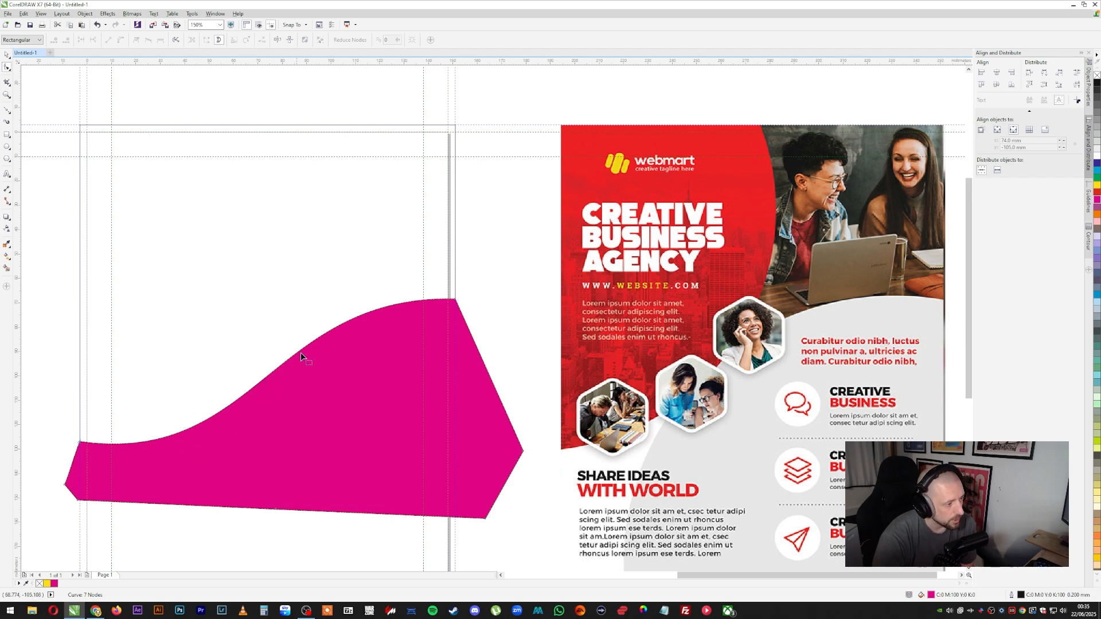
Try moving the magenta shape and the rectangle aside separately, undoing each move
{"action": "left_click", "coordinate": [6, 53]}
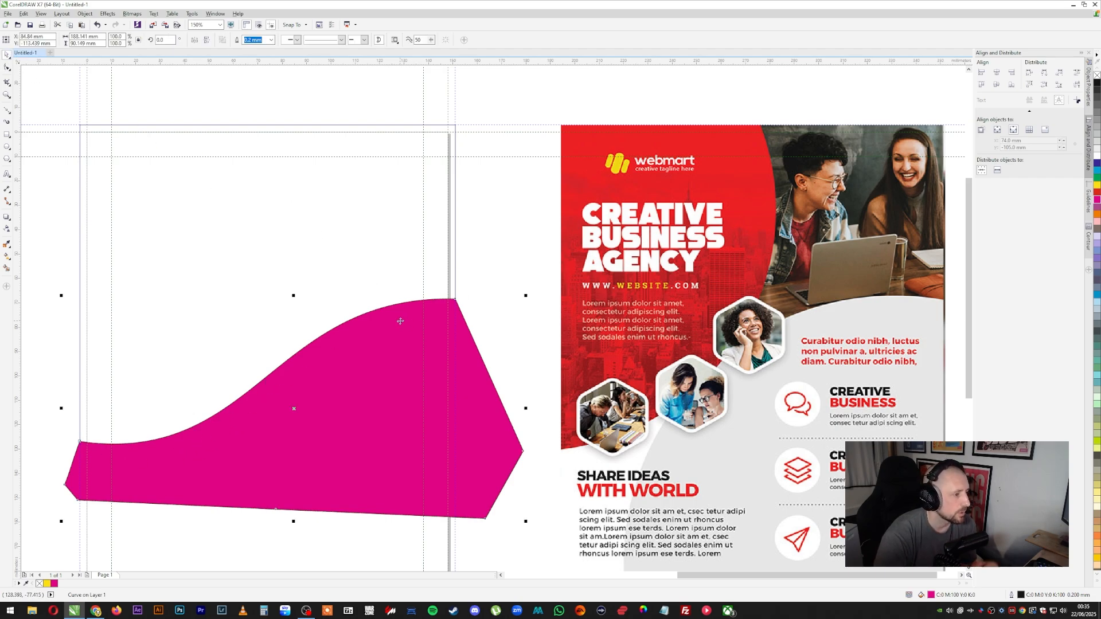
{"action": "left_click_drag", "start_coordinate": [422, 303], "coordinate": [475, 370]}
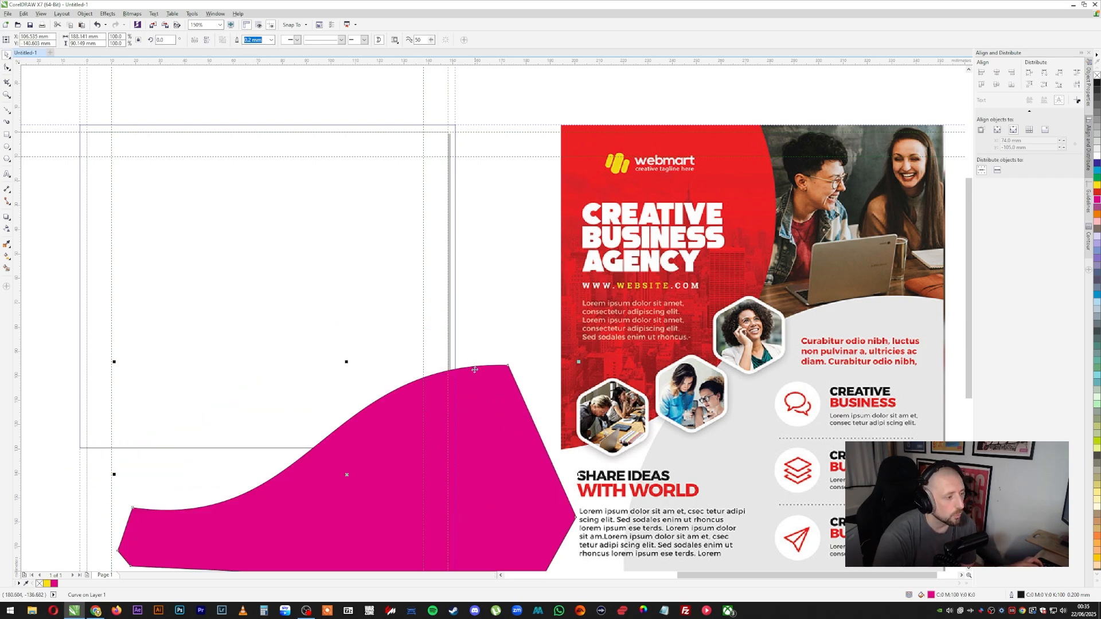
{"action": "key", "text": "ctrl+z"}
{"action": "left_click_drag", "start_coordinate": [235, 223], "coordinate": [470, 178]}
{"action": "key", "text": "ctrl+z"}
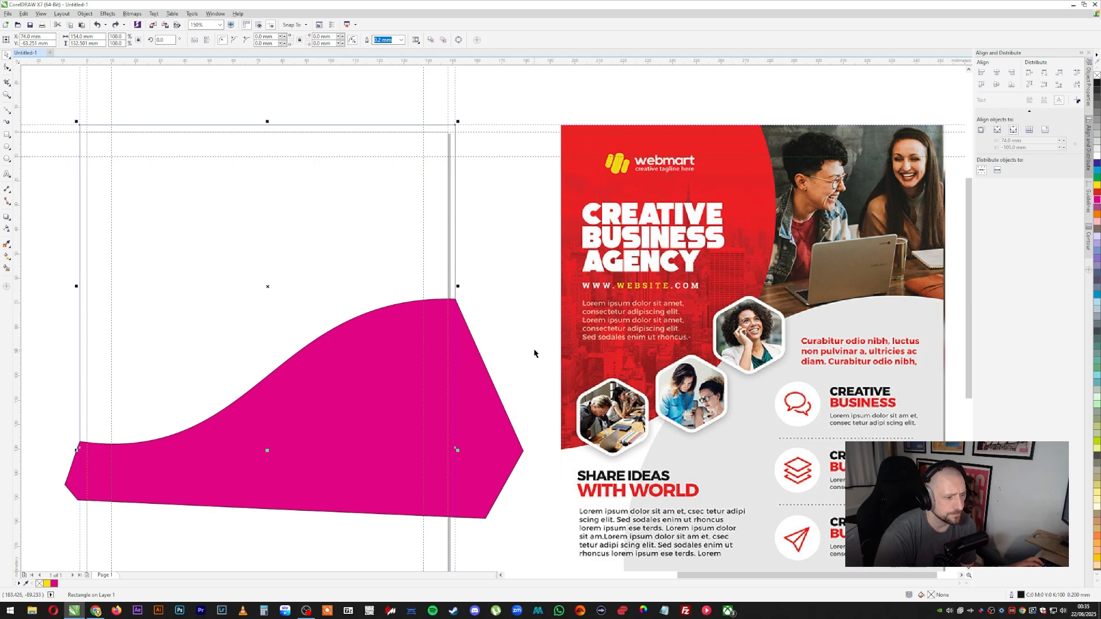
Bring the unfilled rectangle to the front, above the magenta shape
{"action": "left_click", "coordinate": [534, 353]}
{"action": "left_click", "coordinate": [478, 409]}
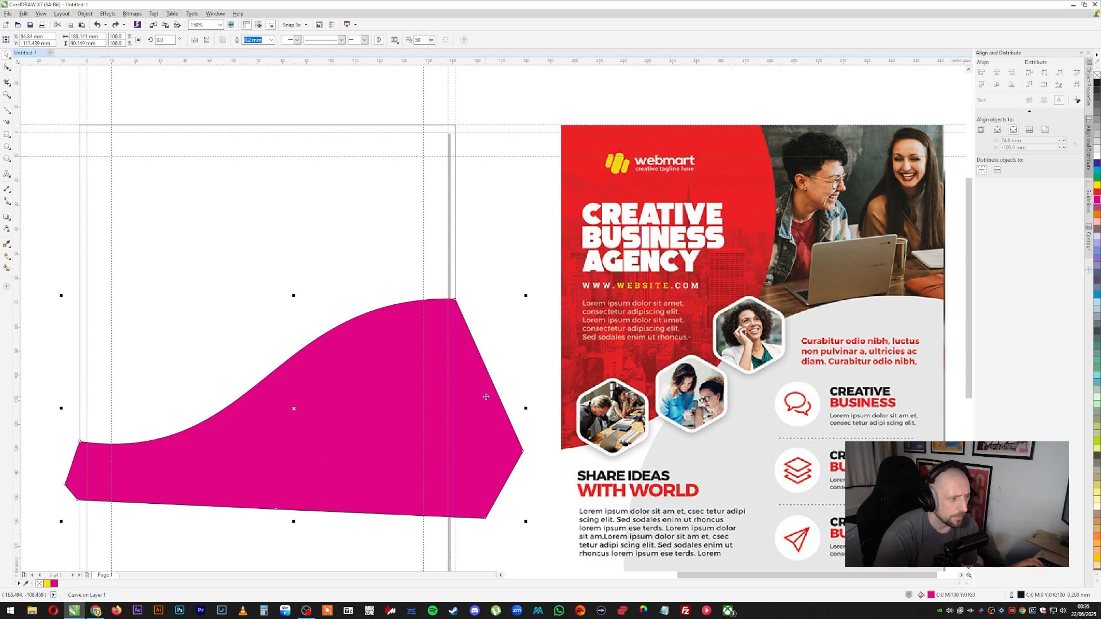
{"action": "left_click", "coordinate": [393, 238], "text": "shift"}
{"action": "left_click", "coordinate": [496, 366]}
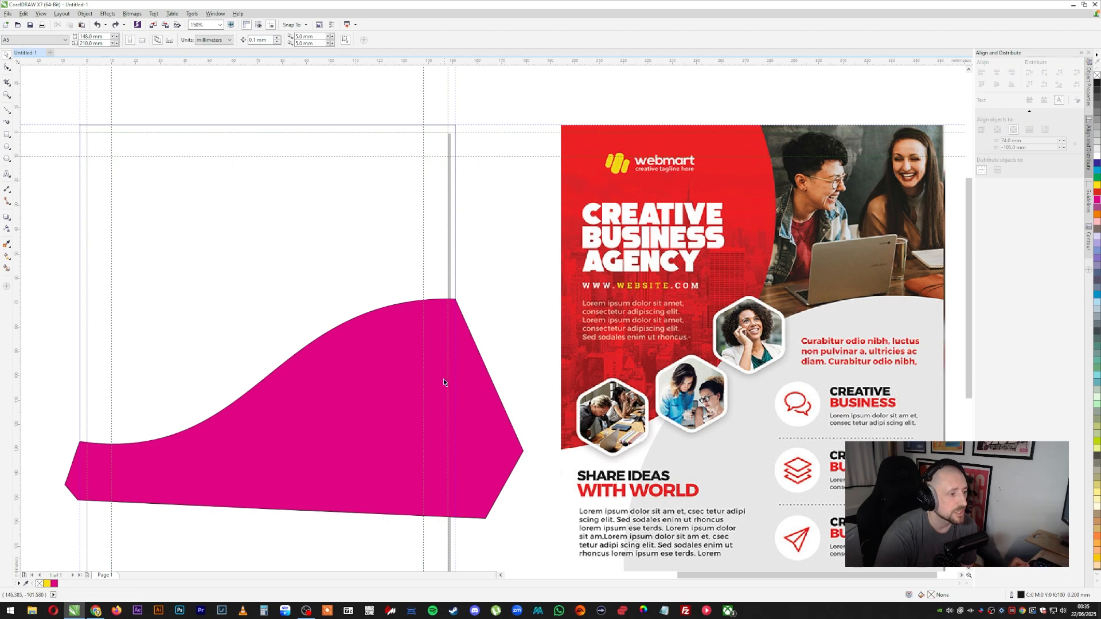
{"action": "left_click", "coordinate": [455, 308]}
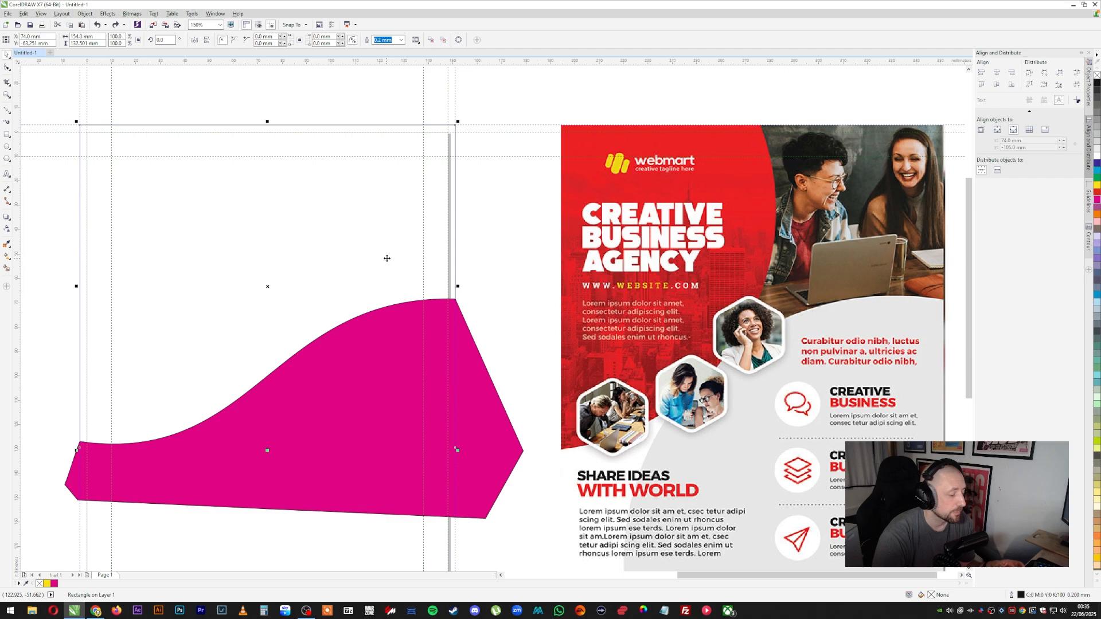
{"action": "key", "text": "shift+Page_Up"}
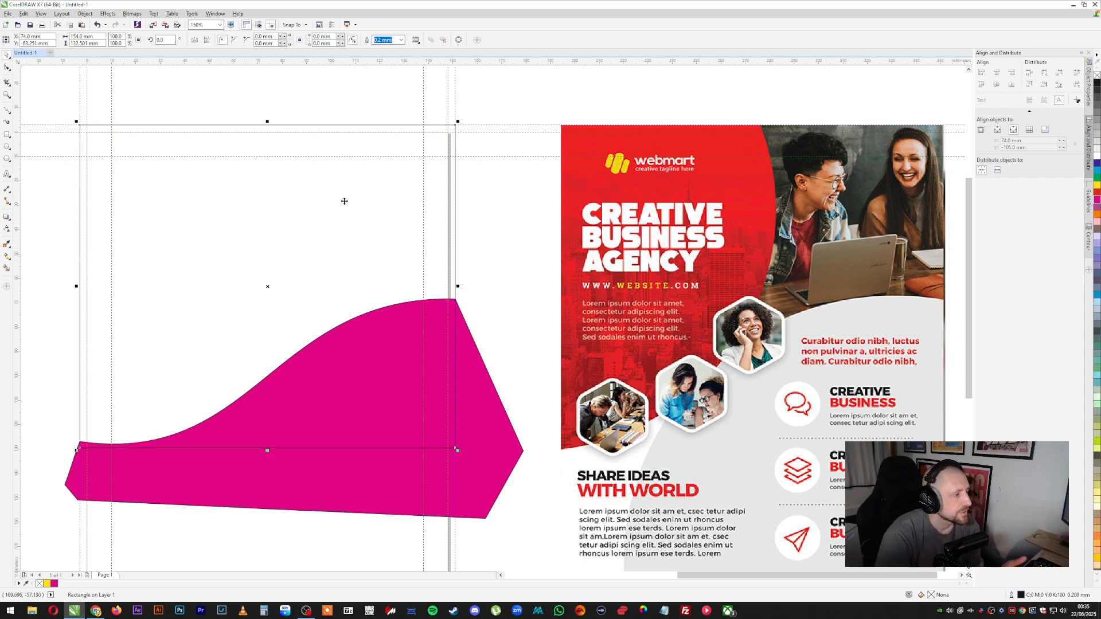
Subtract the magenta shape from the unfilled rectangle in front of it with Front Minus Back
{"action": "left_click", "coordinate": [500, 489], "text": "shift"}
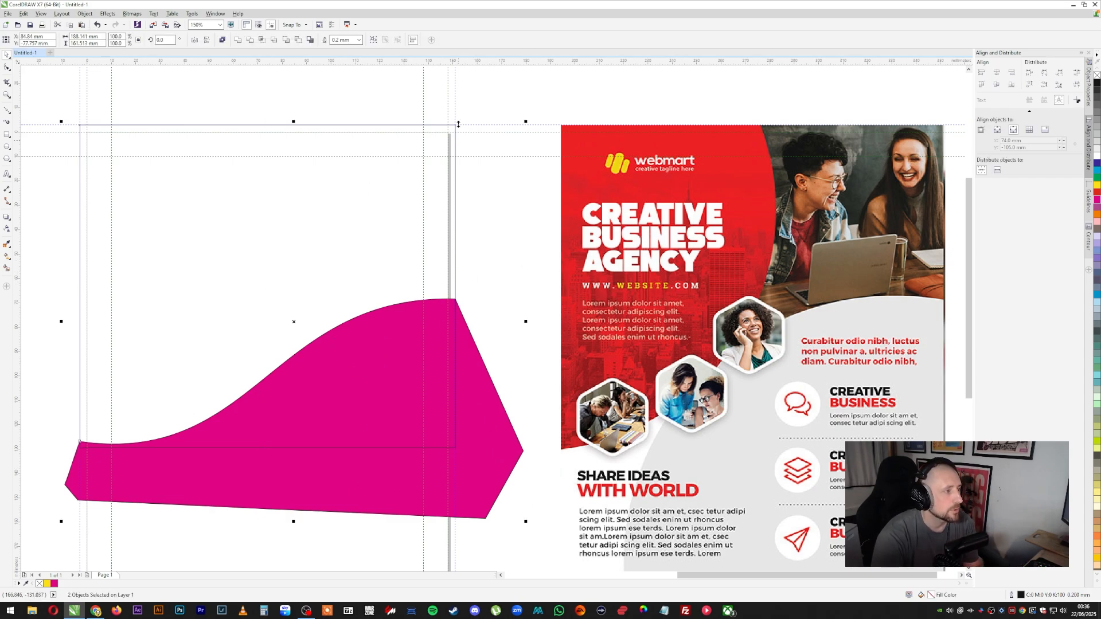
{"action": "left_click", "coordinate": [285, 39]}
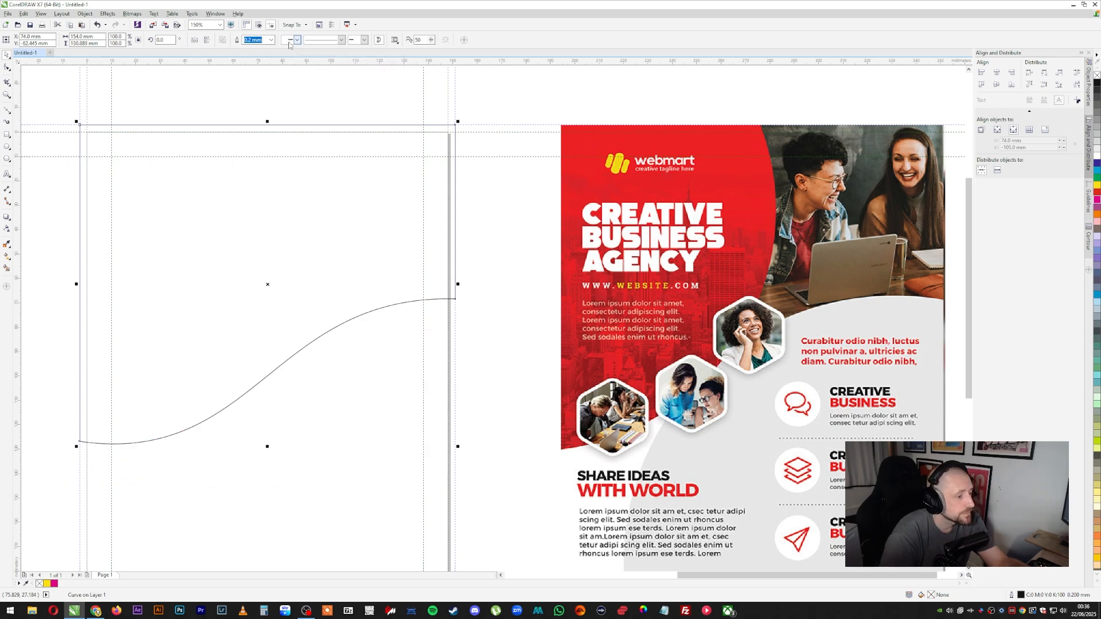
{"action": "left_click", "coordinate": [515, 313]}
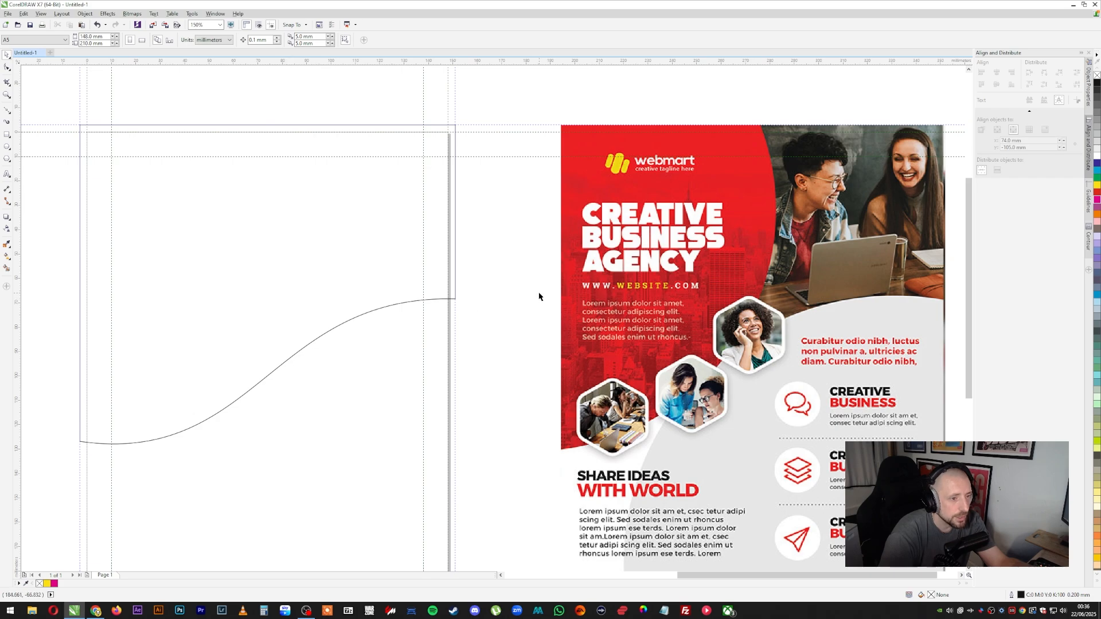
Draw a rectangle about 90 × 119 mm from the middle of the S-curved shape's top edge to beyond its right edge
{"action": "left_click", "coordinate": [271, 130]}
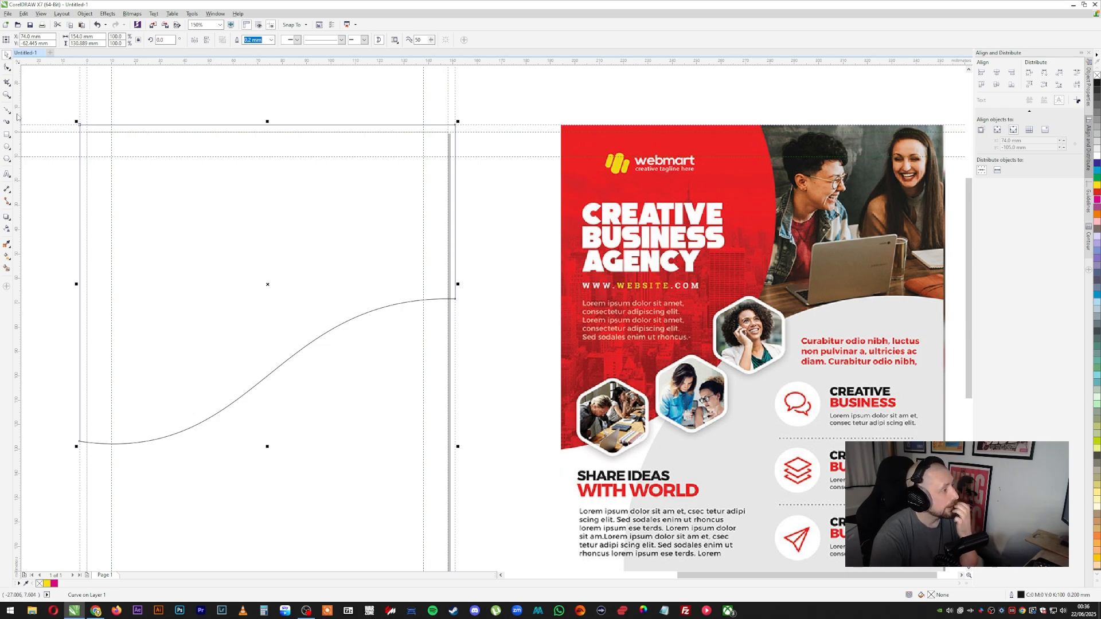
{"action": "left_click", "coordinate": [7, 134]}
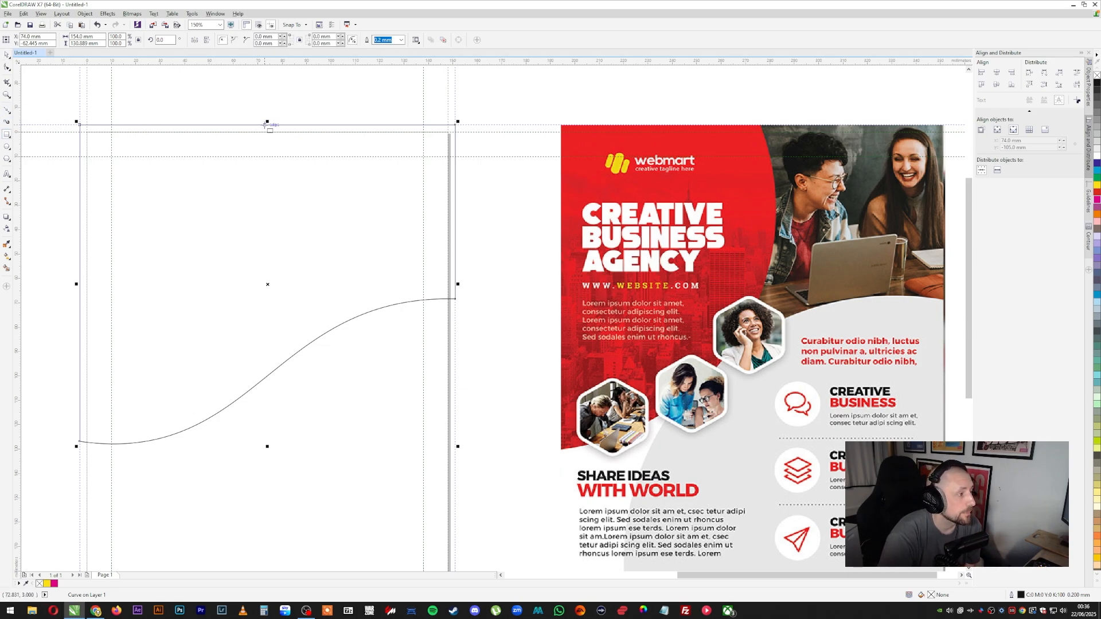
{"action": "left_click_drag", "start_coordinate": [267, 124], "coordinate": [490, 415]}
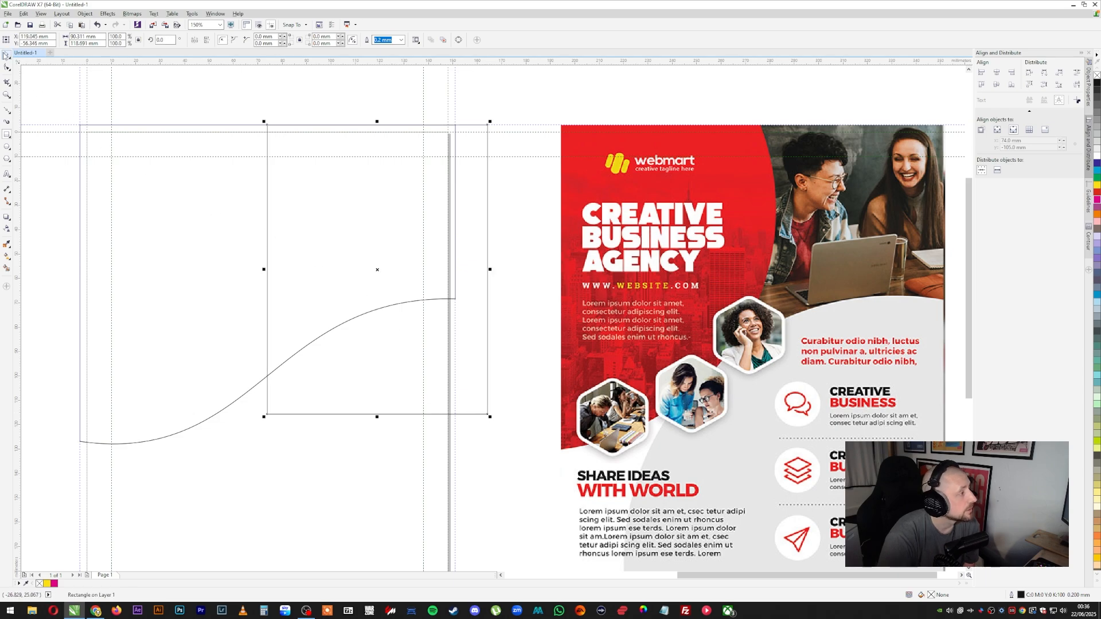
Convert the new rectangle to curves
{"action": "right_click", "coordinate": [331, 235]}
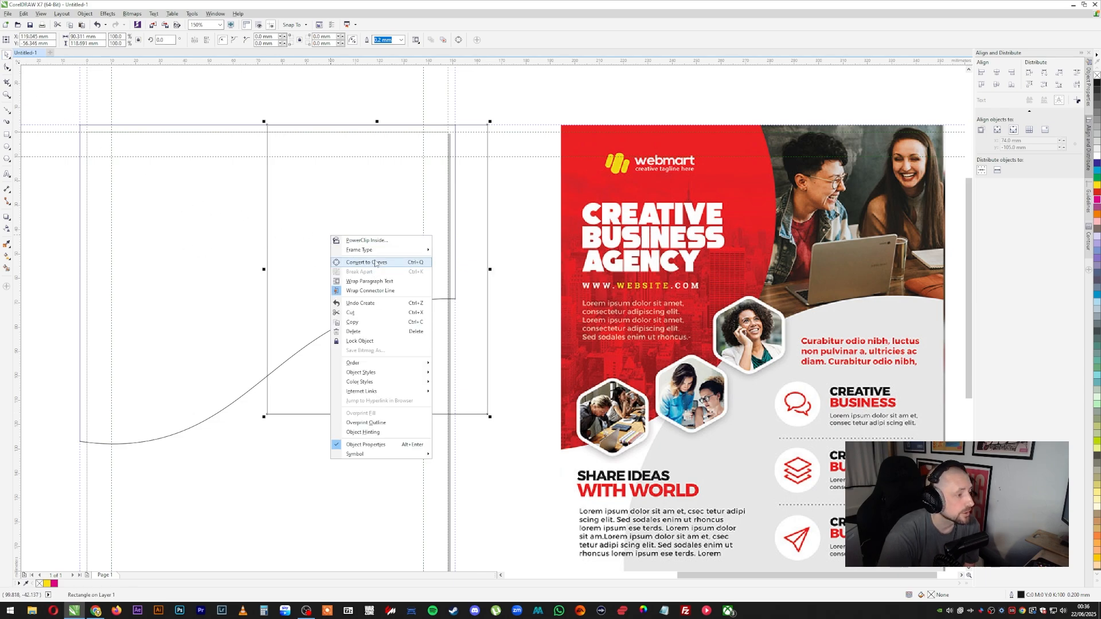
{"action": "left_click", "coordinate": [543, 231]}
{"action": "left_click", "coordinate": [501, 315]}
{"action": "left_click", "coordinate": [462, 342]}
{"action": "left_click", "coordinate": [463, 342]}
{"action": "left_click", "coordinate": [482, 333]}
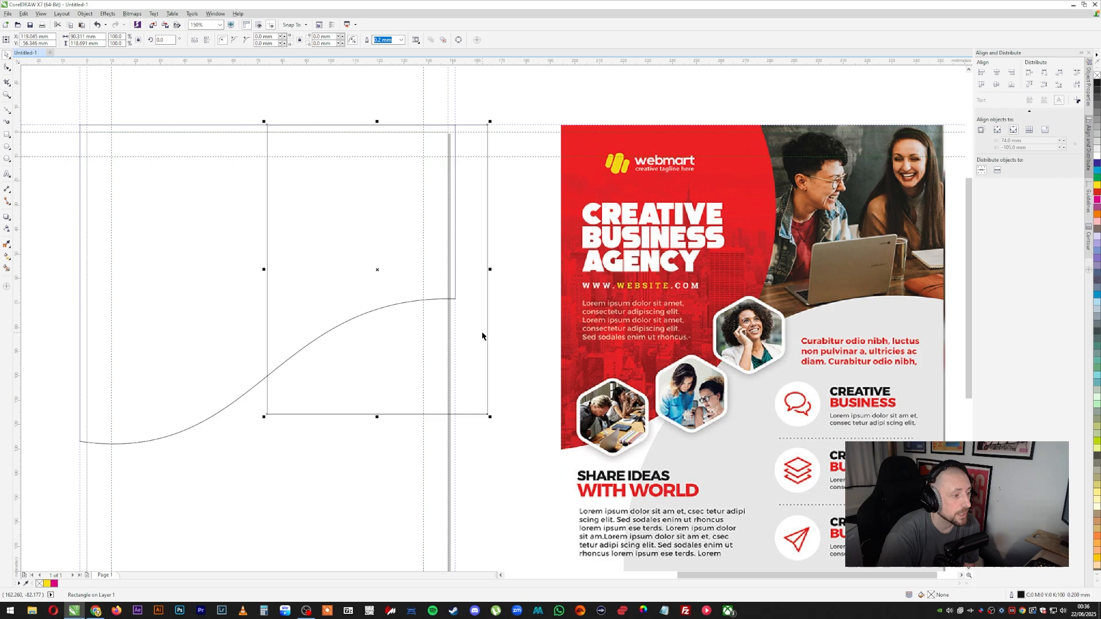
{"action": "left_click", "coordinate": [483, 332]}
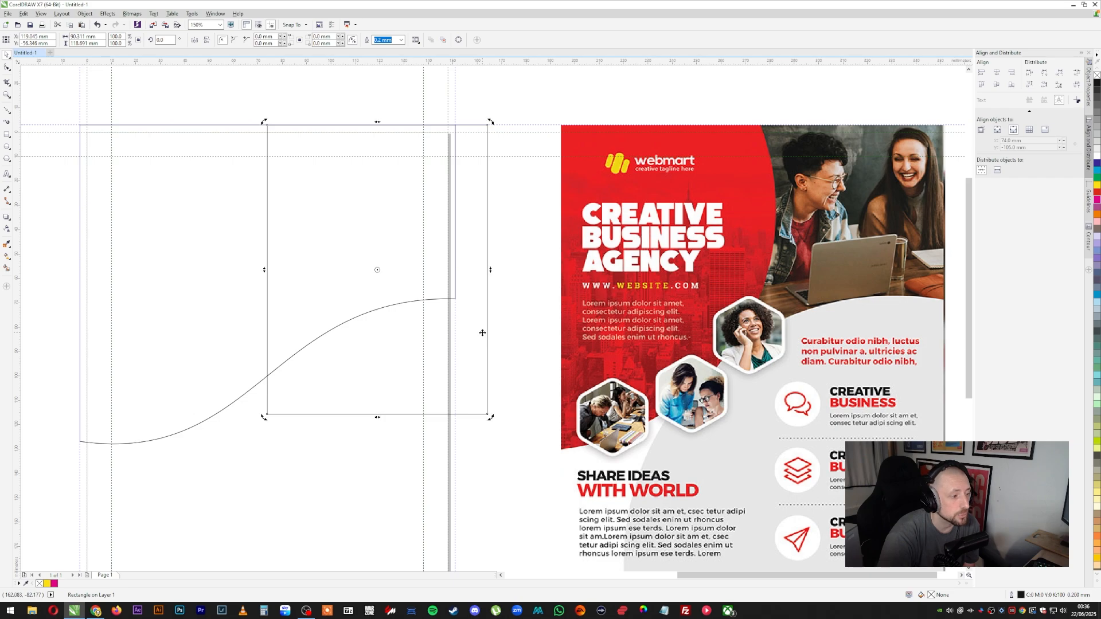
{"action": "right_click", "coordinate": [482, 302]}
{"action": "left_click", "coordinate": [523, 333]}
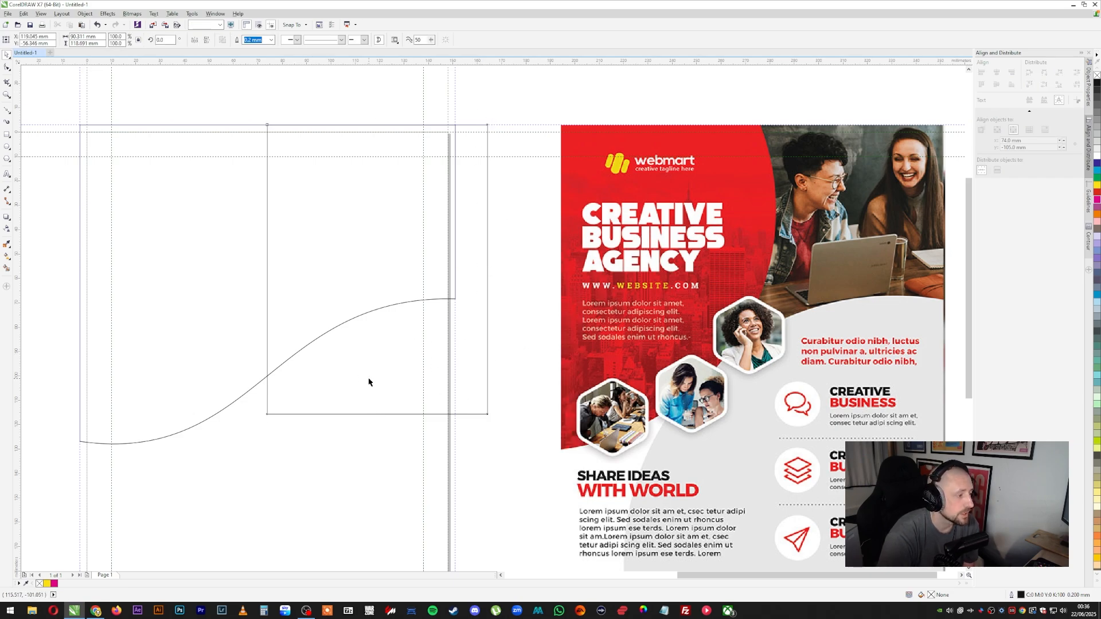
Move the converted rectangle's lower-left node onto the S-curve of the shape behind it
{"action": "key", "text": "F10"}
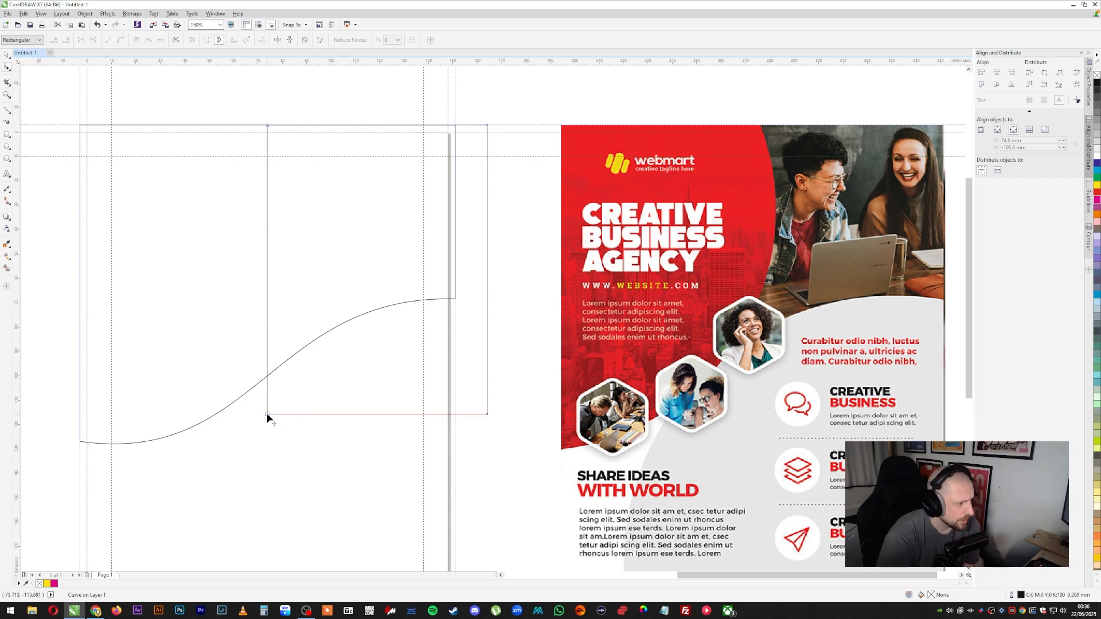
{"action": "left_click_drag", "start_coordinate": [267, 414], "coordinate": [247, 393]}
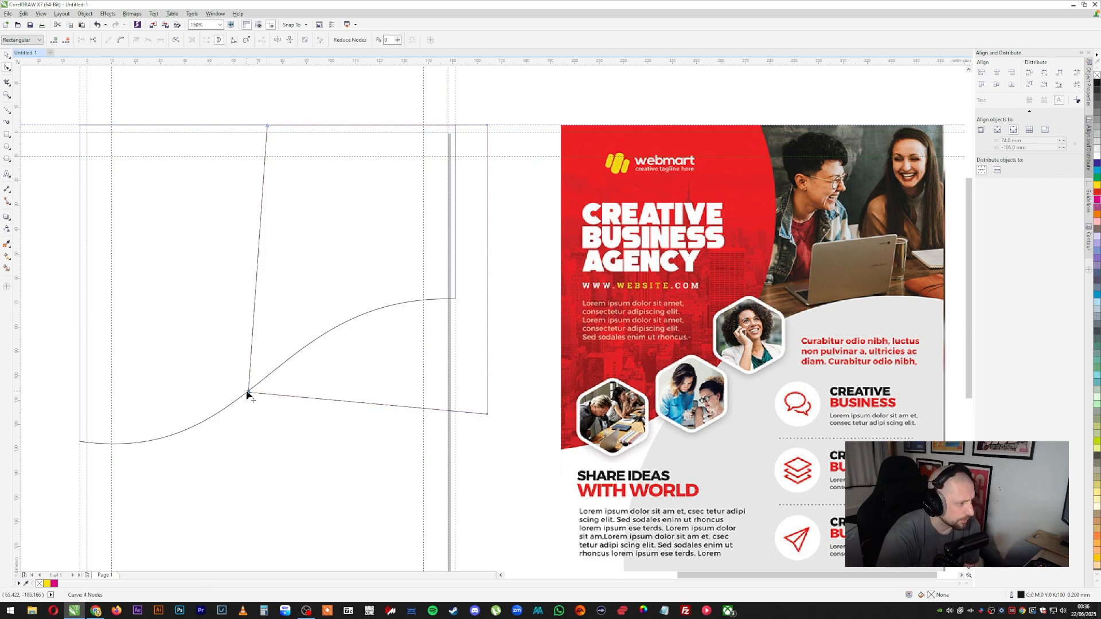
{"action": "scroll", "coordinate": [247, 394], "scroll_direction": "up", "scroll_amount": 5}
{"action": "scroll", "coordinate": [291, 429], "scroll_direction": "down", "scroll_amount": 6}
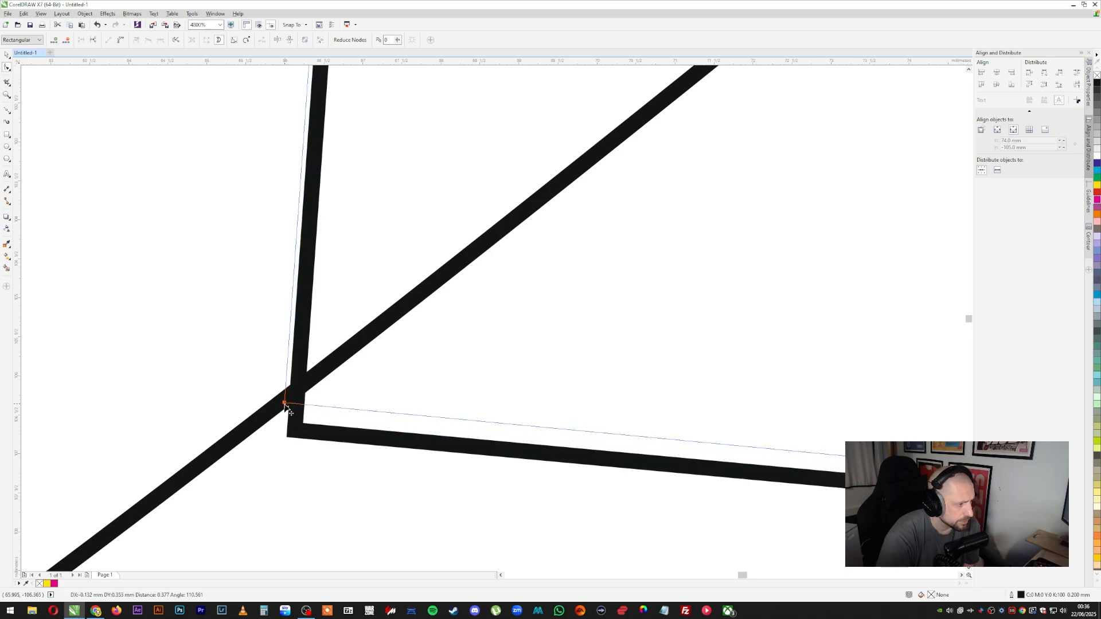
Make the converted rectangle's segments curved, bow its left edge outward to the right, and shift its upper-left node right to match the template's arc
{"action": "left_click_drag", "start_coordinate": [293, 296], "coordinate": [445, 514]}
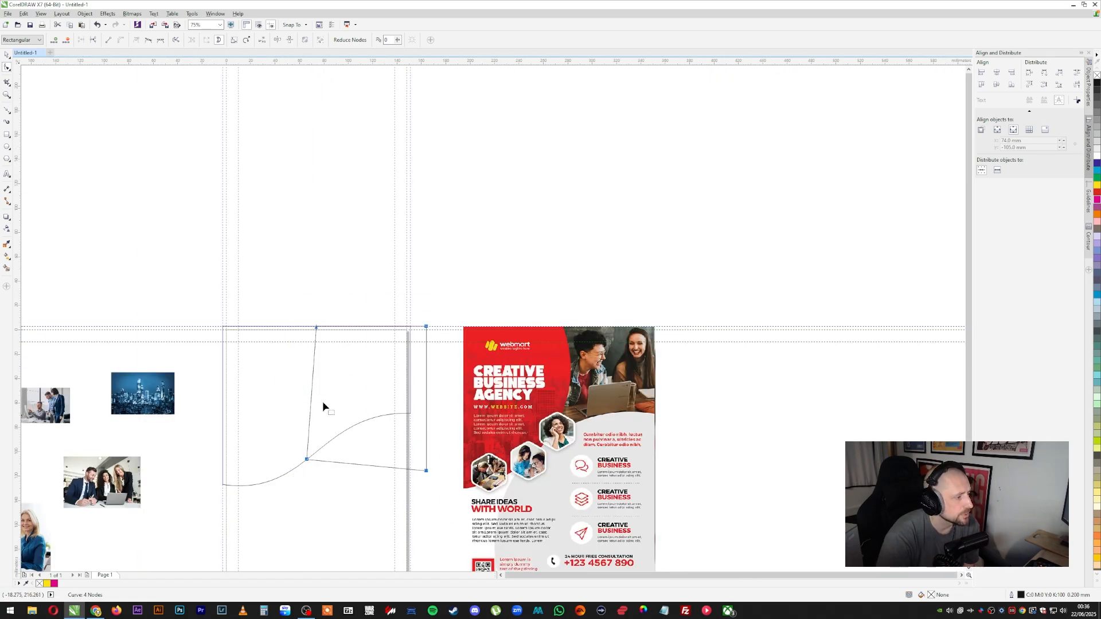
{"action": "scroll", "coordinate": [324, 444], "scroll_direction": "up", "scroll_amount": 1}
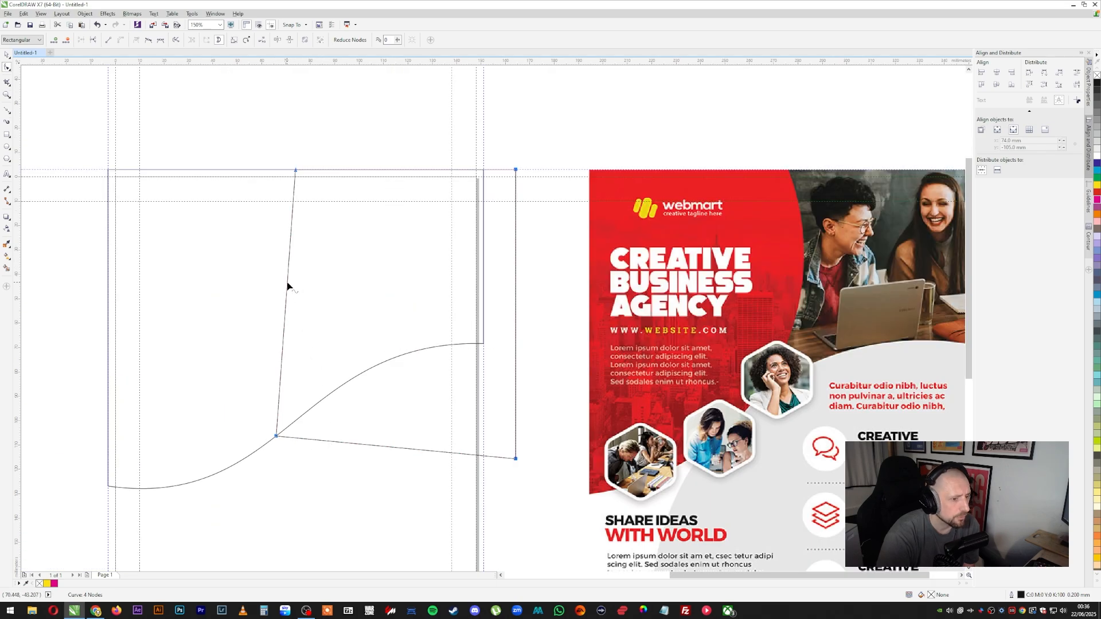
{"action": "left_click_drag", "start_coordinate": [287, 286], "coordinate": [338, 285]}
{"action": "left_click_drag", "start_coordinate": [296, 170], "coordinate": [330, 170]}
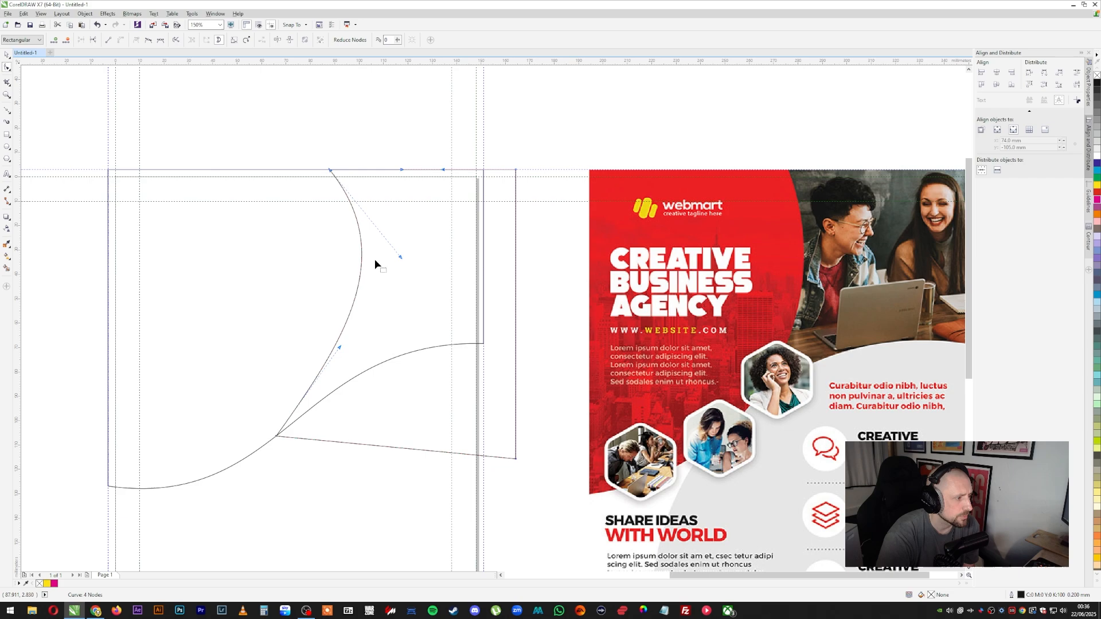
{"action": "left_click_drag", "start_coordinate": [400, 258], "coordinate": [355, 266]}
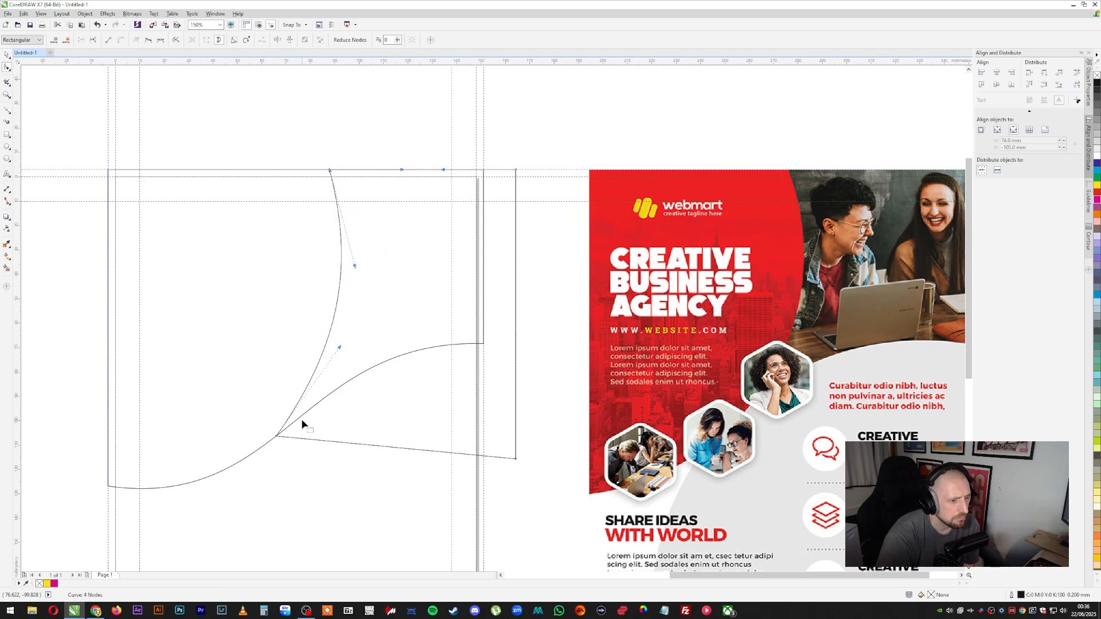
{"action": "left_click_drag", "start_coordinate": [338, 302], "coordinate": [332, 303]}
{"action": "left_click", "coordinate": [8, 55]}
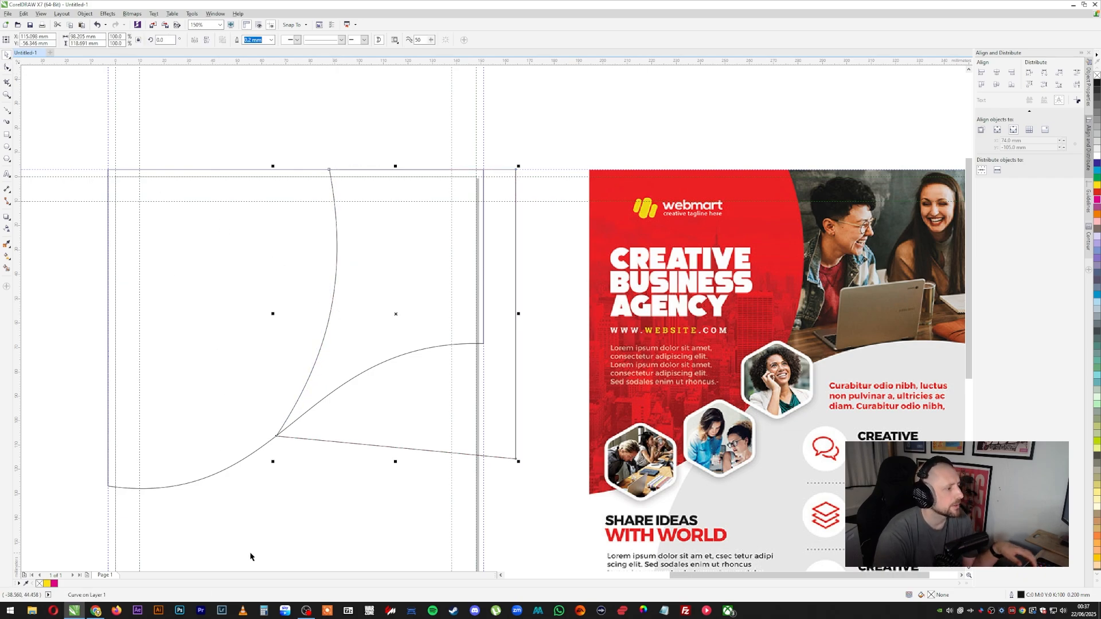
Try moving the S-curved shape and the overlapping arc-edged shape aside separately, undoing each move
{"action": "left_click_drag", "start_coordinate": [200, 372], "coordinate": [115, 279]}
{"action": "key", "text": "ctrl+z"}
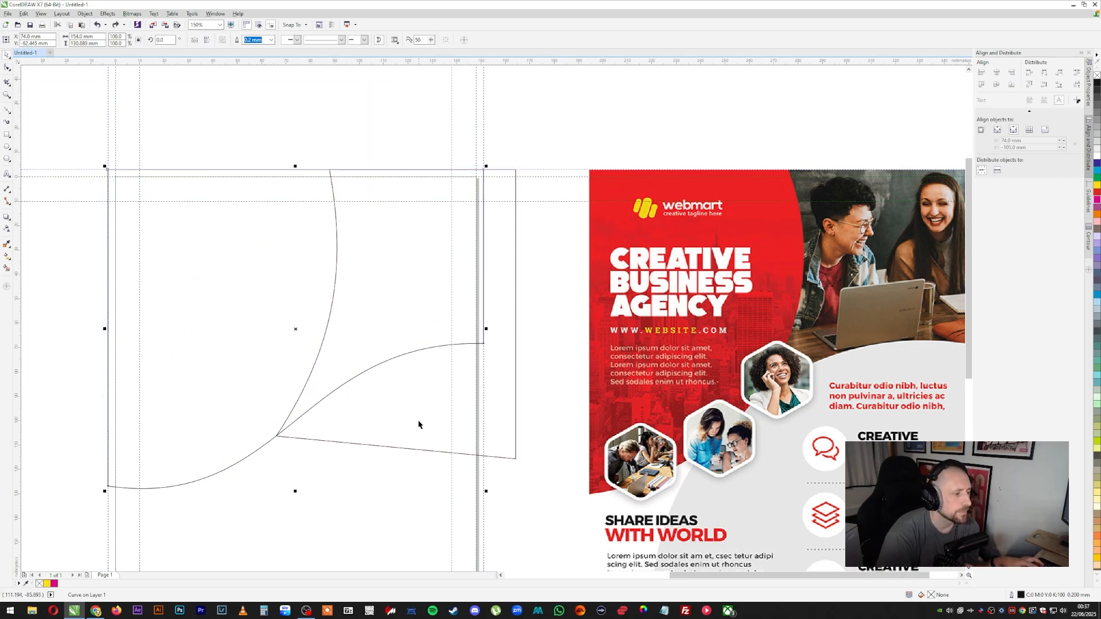
{"action": "left_click_drag", "start_coordinate": [418, 422], "coordinate": [594, 433]}
{"action": "key", "text": "ctrl+z"}
{"action": "left_click", "coordinate": [409, 491]}
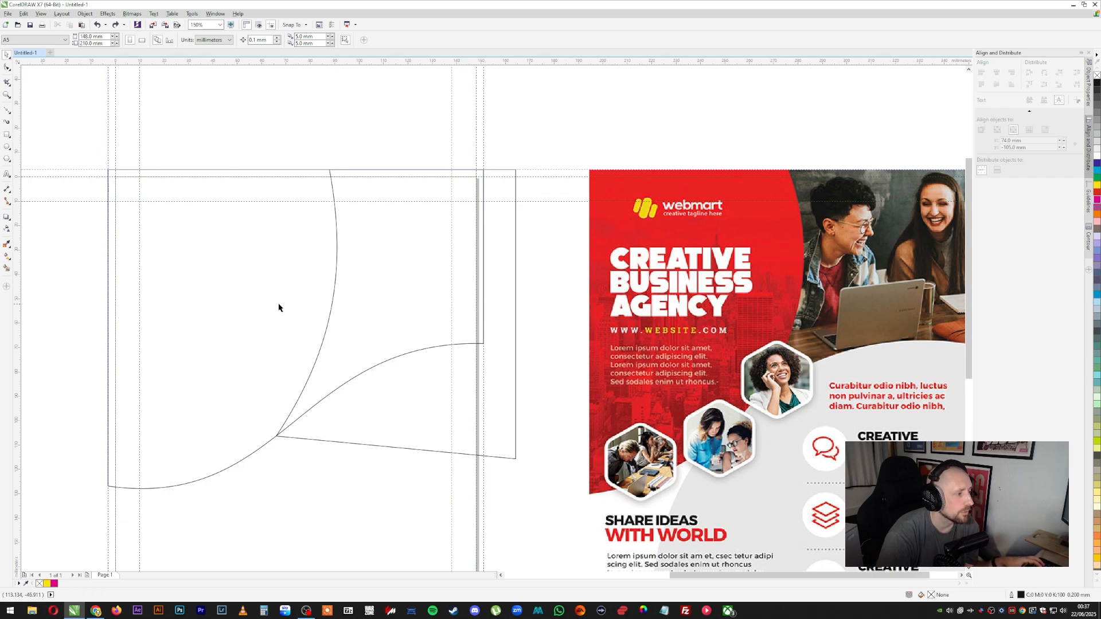
{"action": "left_click", "coordinate": [386, 410]}
Copy the S-curved shape and paste a duplicate in place
{"action": "left_click", "coordinate": [213, 277]}
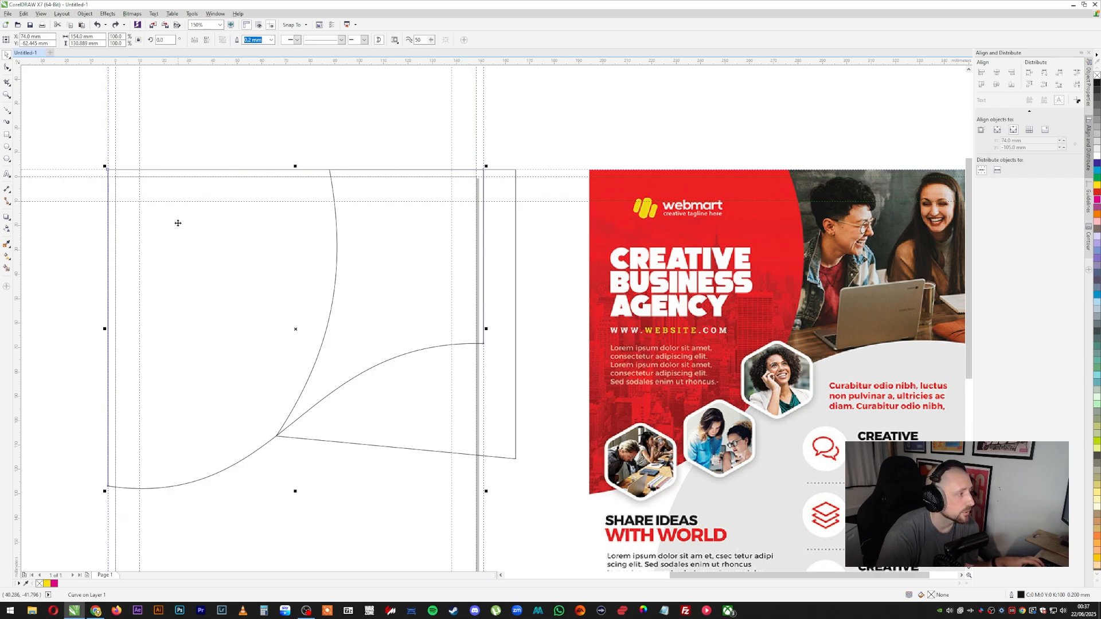
{"action": "left_click", "coordinate": [70, 25]}
{"action": "left_click", "coordinate": [82, 25]}
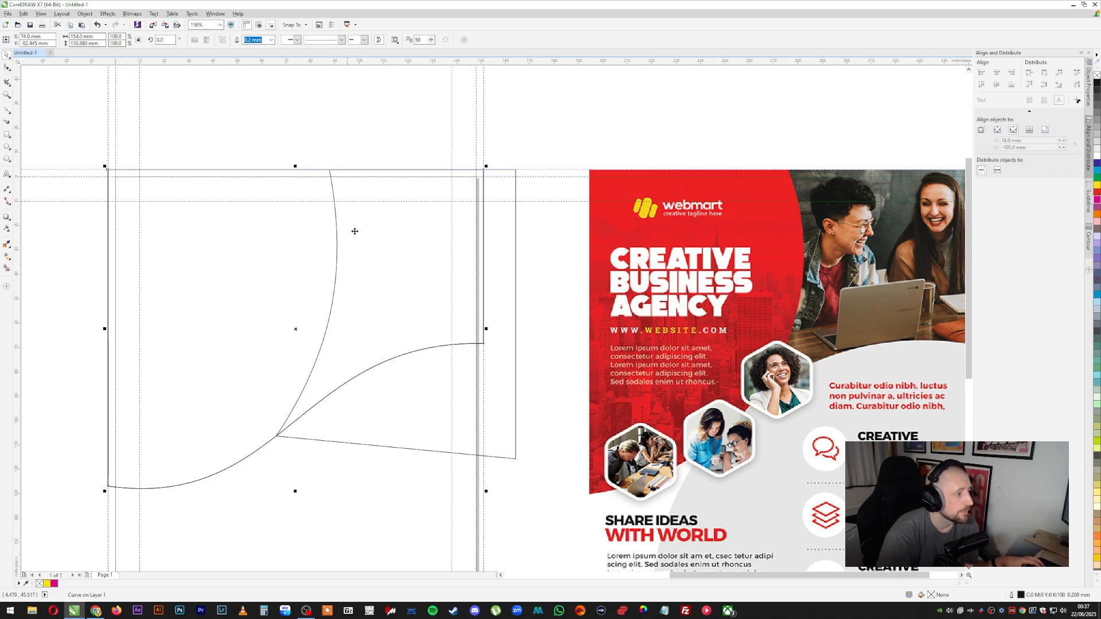
Subtract the arc-edged shape from the pasted S-curved duplicate with Front Minus Back, keeping the left piece
{"action": "left_click", "coordinate": [436, 413], "text": "shift"}
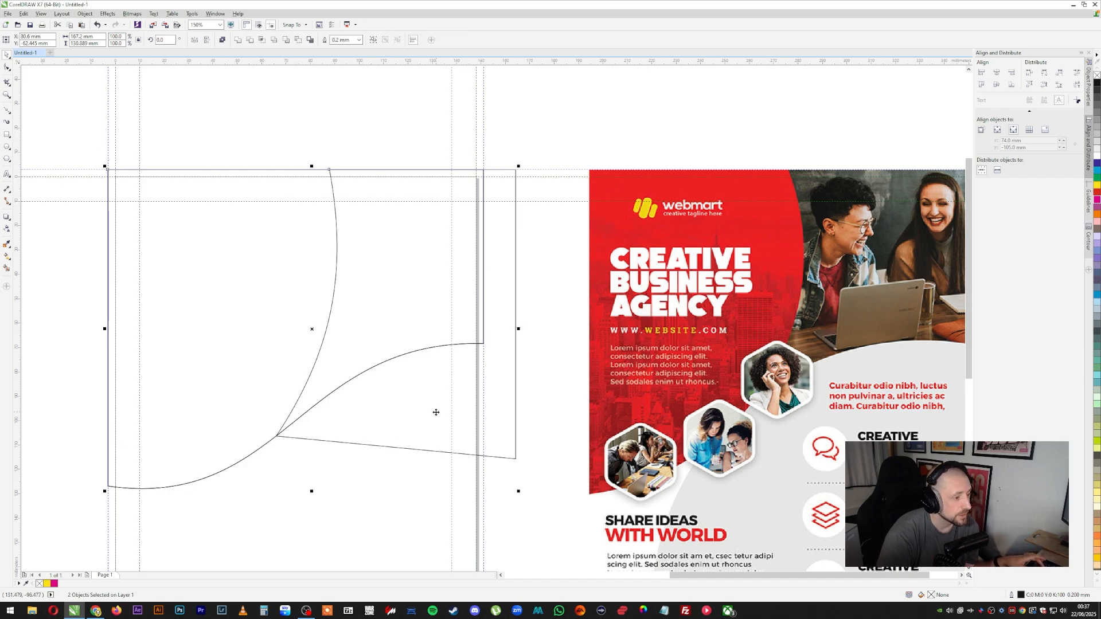
{"action": "left_click_drag", "start_coordinate": [385, 423], "coordinate": [743, 308]}
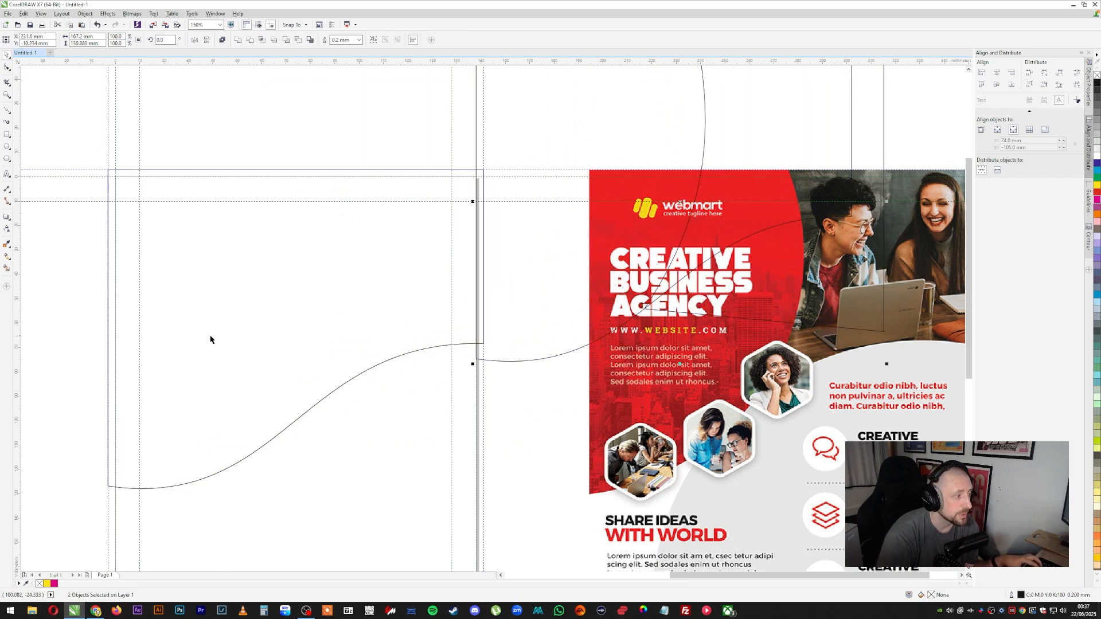
{"action": "key", "text": "ctrl+z"}
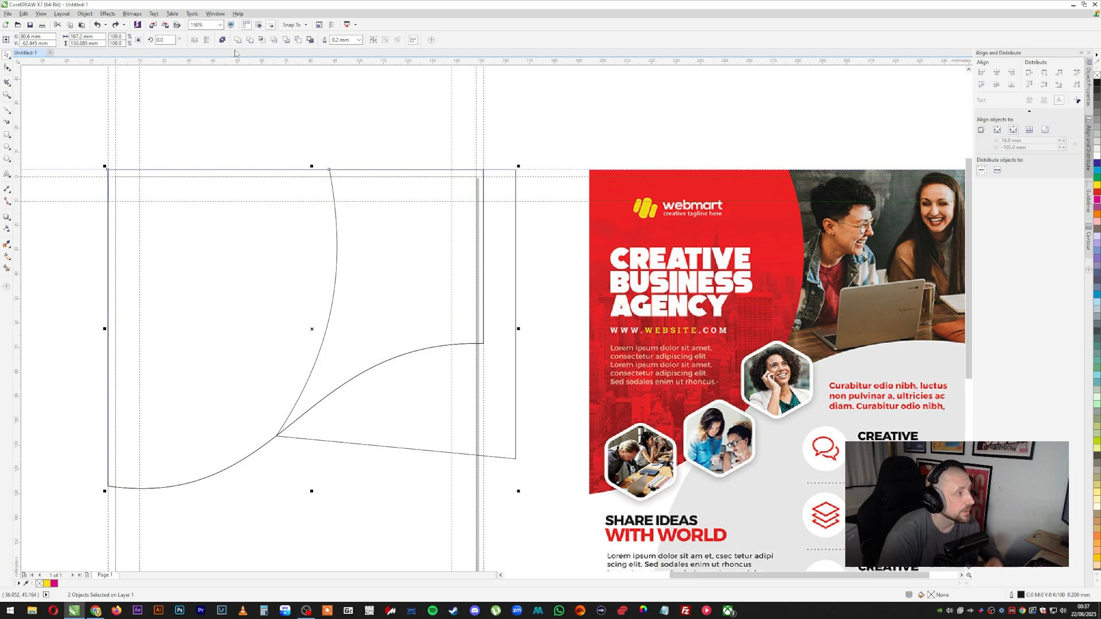
{"action": "left_click", "coordinate": [298, 40]}
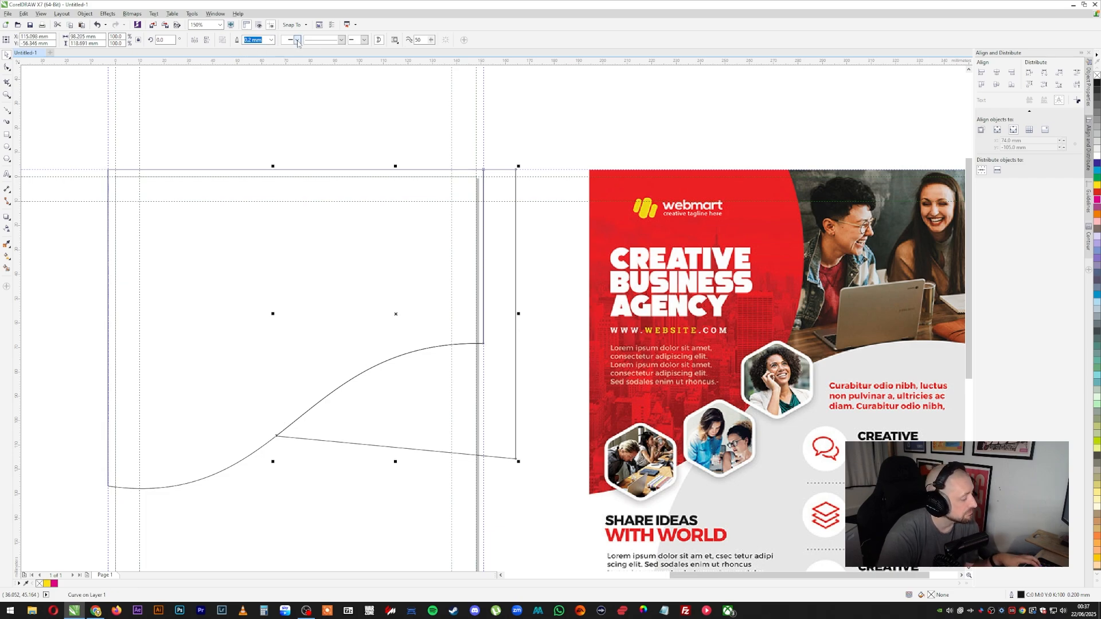
{"action": "key", "text": "ctrl+z"}
{"action": "left_click", "coordinate": [289, 41]}
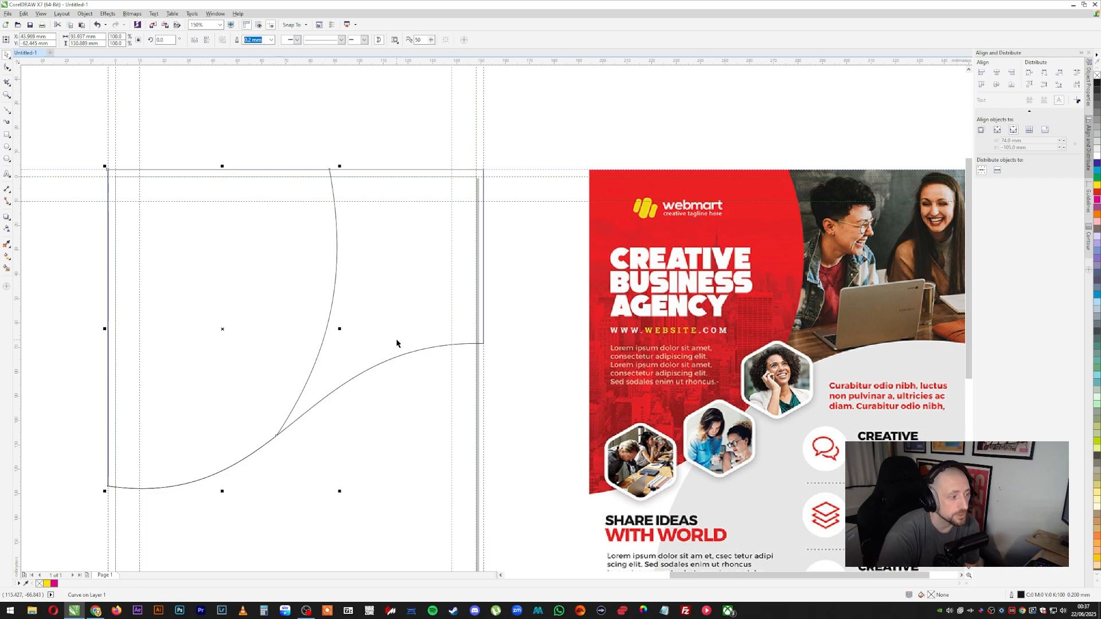
Try moving the full S-curved shape and the trimmed left piece aside, undoing each move
{"action": "left_click_drag", "start_coordinate": [428, 322], "coordinate": [723, 212]}
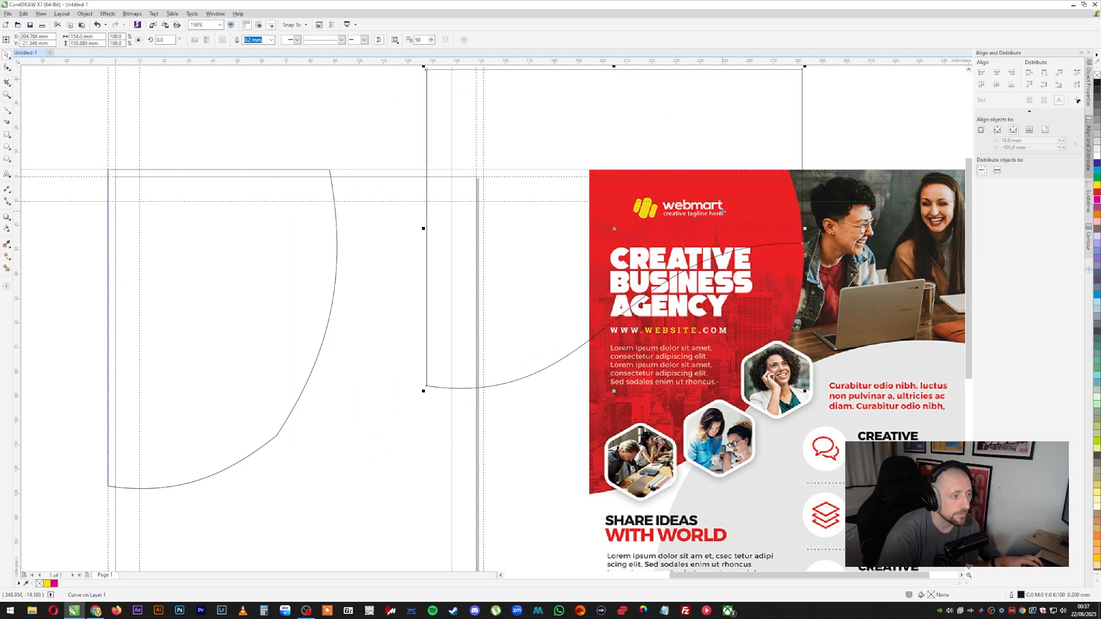
{"action": "key", "text": "ctrl+z"}
{"action": "left_click_drag", "start_coordinate": [225, 343], "coordinate": [60, 291]}
{"action": "key", "text": "ctrl+z"}
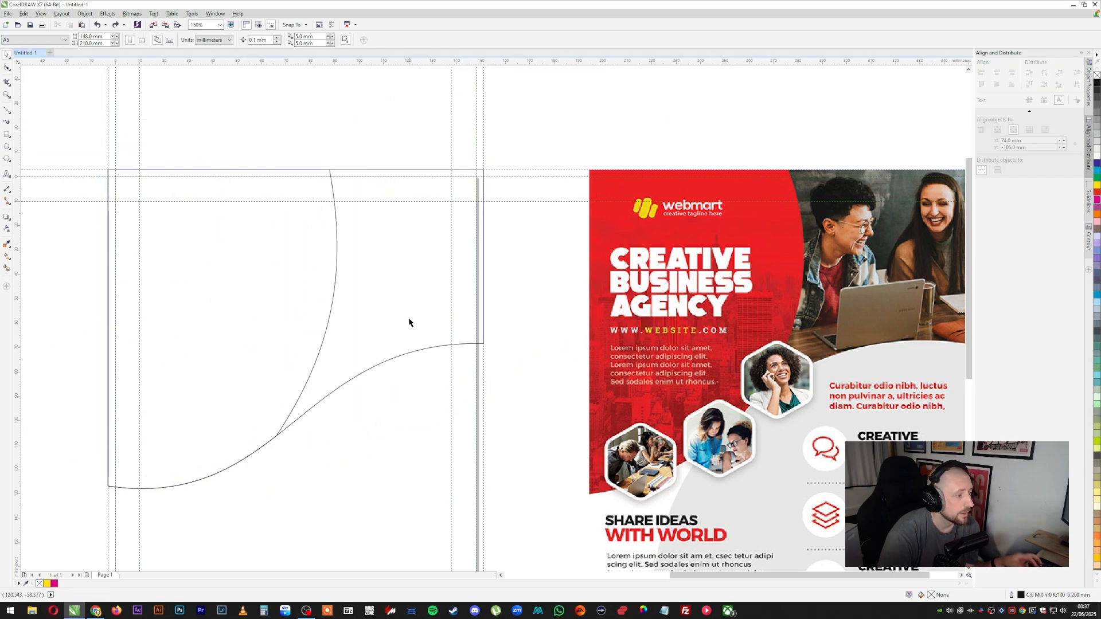
Paste a duplicate of the left piece in place and subtract it from the full S-curved shape with Back Minus Front
{"action": "left_click", "coordinate": [229, 244]}
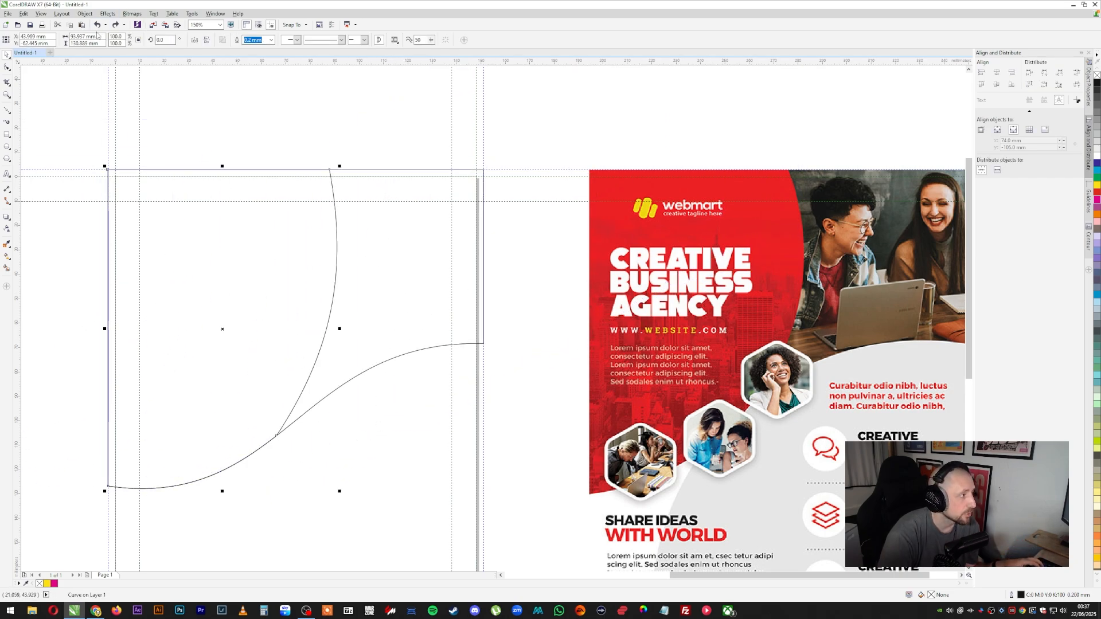
{"action": "left_click", "coordinate": [82, 24]}
{"action": "left_click", "coordinate": [406, 234], "text": "shift"}
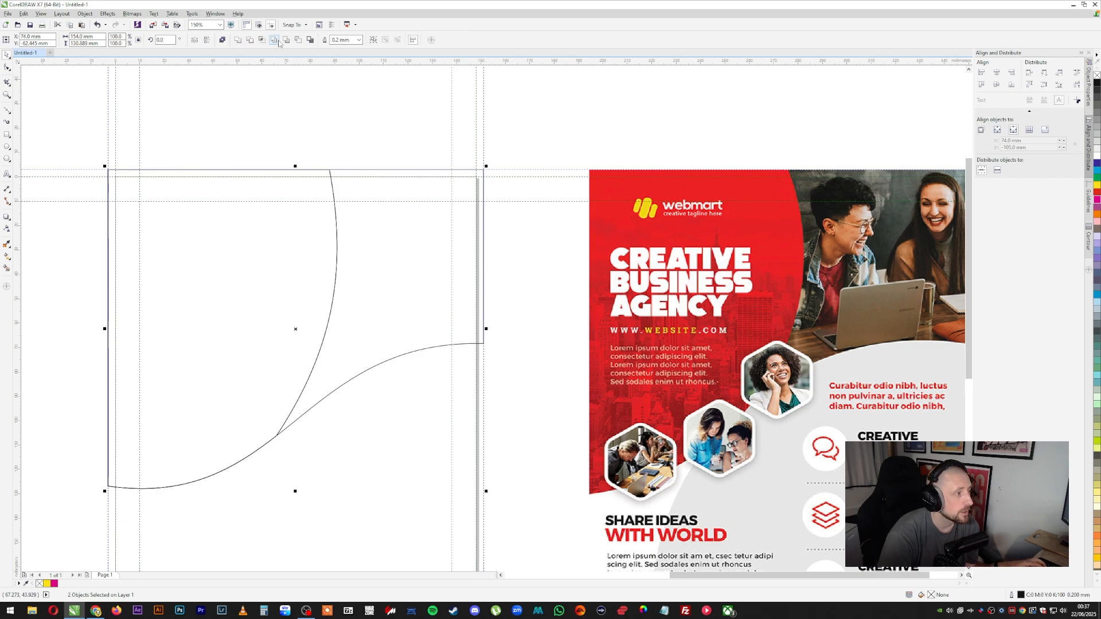
{"action": "left_click", "coordinate": [299, 44]}
{"action": "left_click", "coordinate": [525, 326]}
Try moving the separated right and left pieces aside, undoing each move
{"action": "left_click_drag", "start_coordinate": [333, 388], "coordinate": [536, 333]}
{"action": "key", "text": "ctrl+z"}
{"action": "left_click_drag", "start_coordinate": [181, 331], "coordinate": [101, 172]}
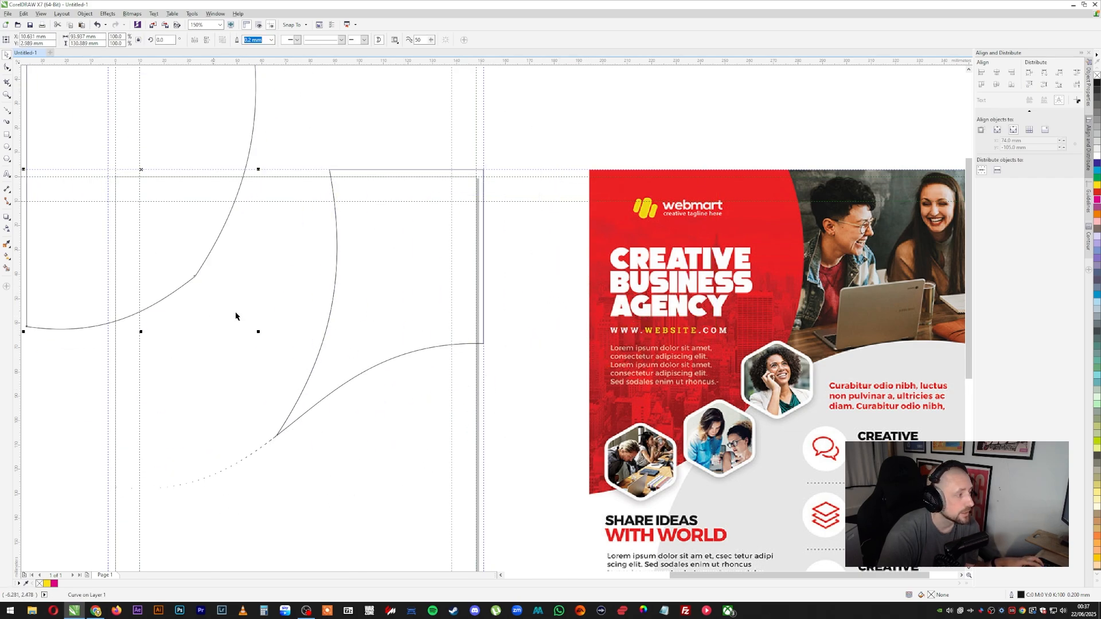
{"action": "key", "text": "ctrl+z"}
Delete the leftover nodes along the lower-left arc of the right-hand photo piece, including the stray node at its pointed tip
{"action": "key", "text": "F10"}
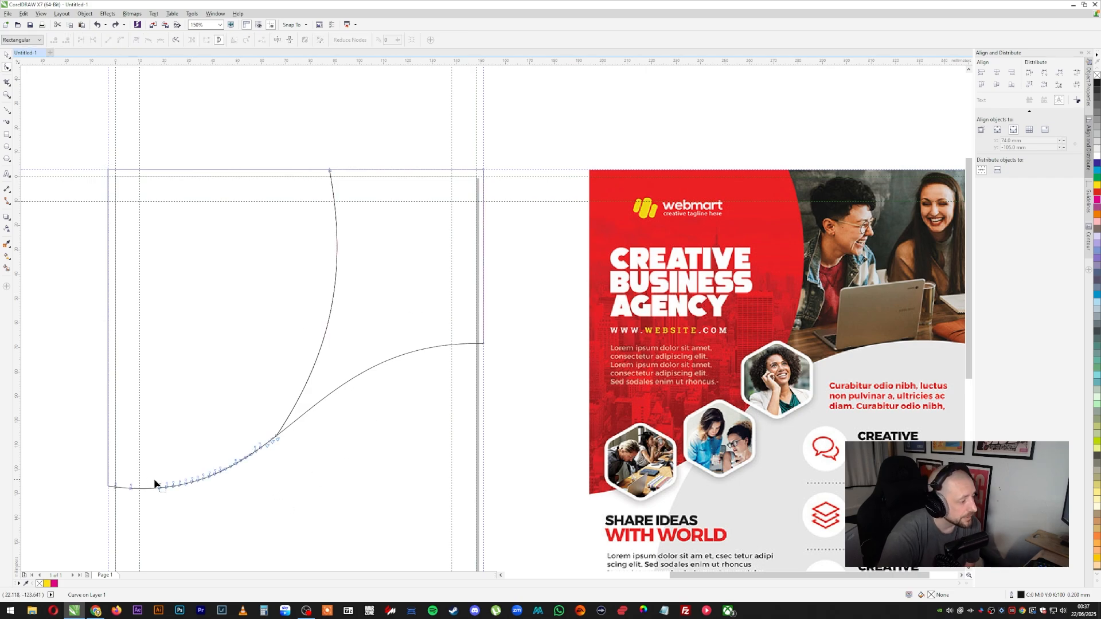
{"action": "left_click_drag", "start_coordinate": [67, 396], "coordinate": [276, 508]}
{"action": "key", "text": "Delete"}
{"action": "scroll", "coordinate": [270, 449], "scroll_direction": "up", "scroll_amount": 6}
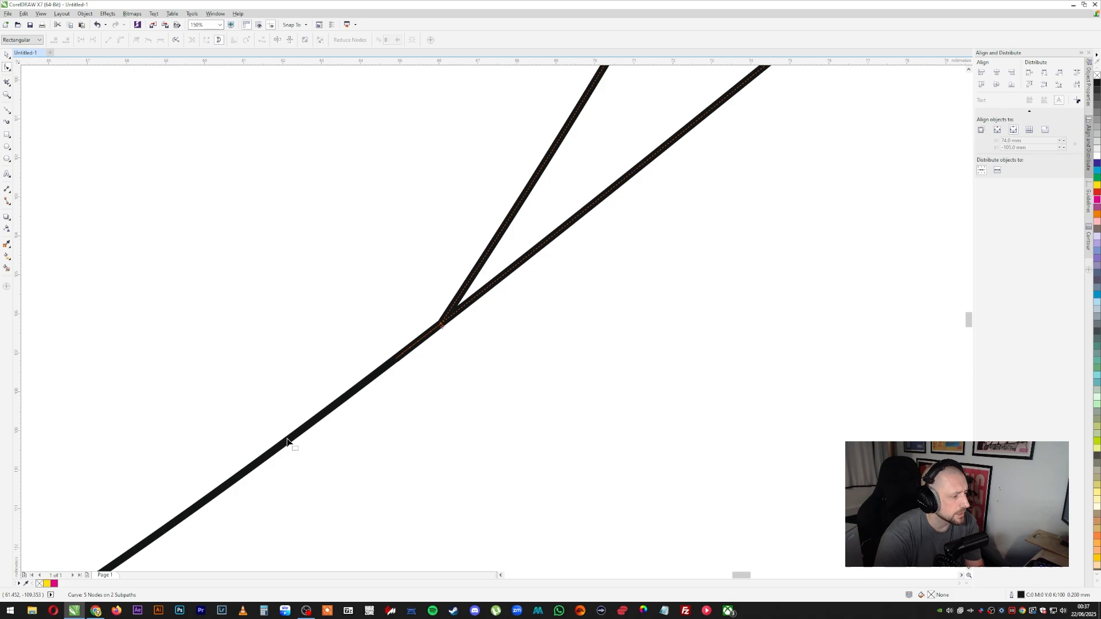
{"action": "scroll", "coordinate": [449, 325], "scroll_direction": "up", "scroll_amount": 3}
{"action": "left_click", "coordinate": [393, 343]}
{"action": "key", "text": "Delete"}
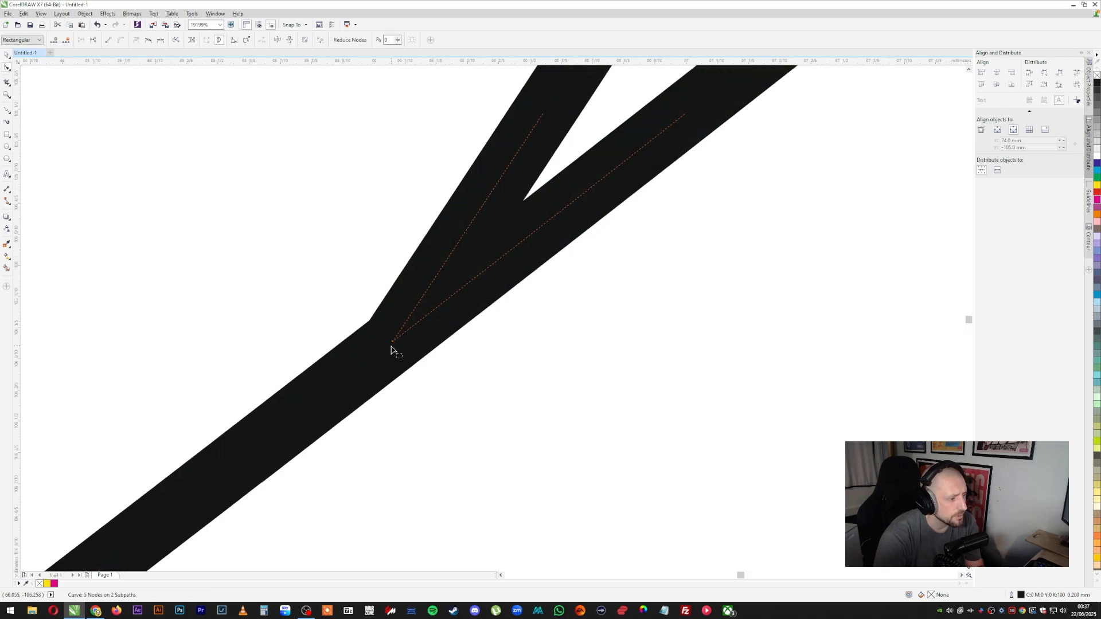
{"action": "scroll", "coordinate": [393, 389], "scroll_direction": "down", "scroll_amount": 7}
{"action": "scroll", "coordinate": [241, 247], "scroll_direction": "down", "scroll_amount": 2}
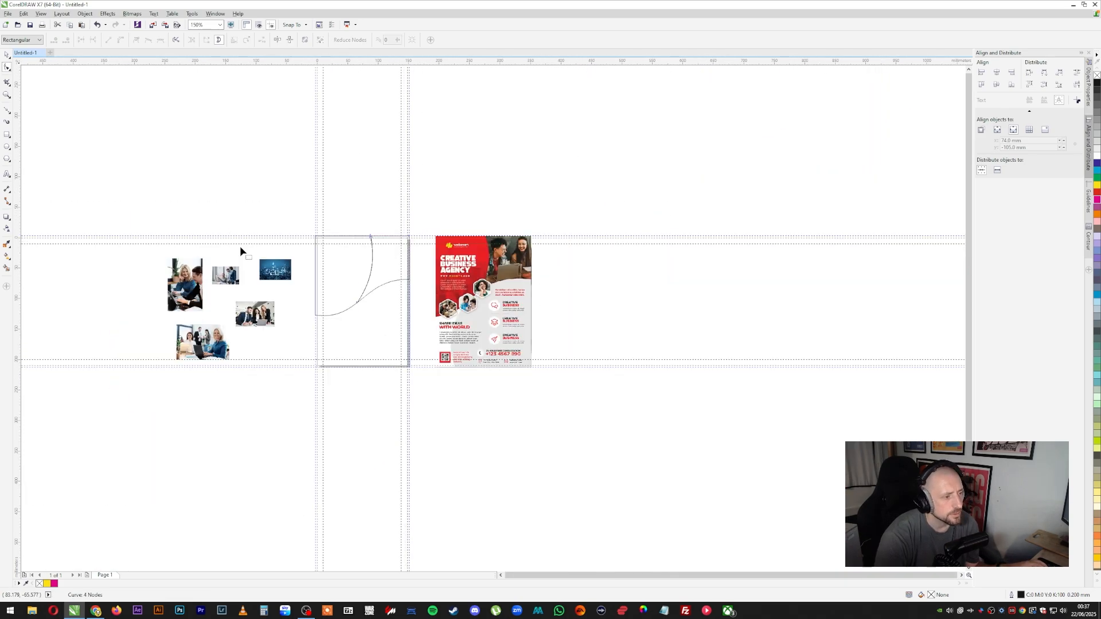
Try moving the cleaned right-hand photo piece and the left header piece apart, undoing both moves
{"action": "scroll", "coordinate": [406, 290], "scroll_direction": "up", "scroll_amount": 1}
{"action": "left_click", "coordinate": [7, 55]}
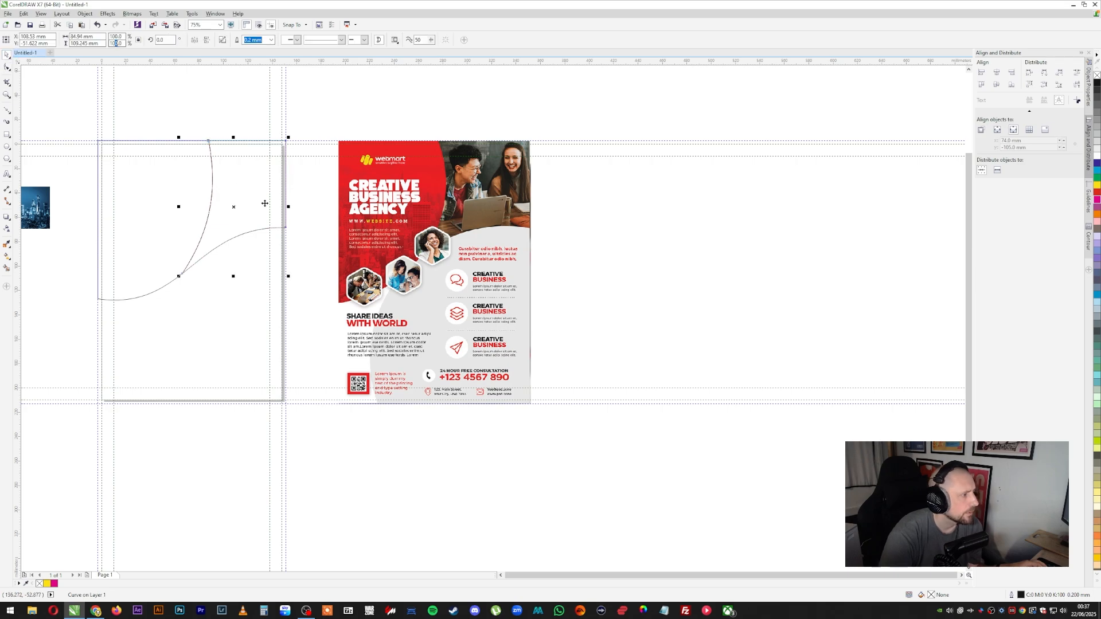
{"action": "left_click_drag", "start_coordinate": [242, 215], "coordinate": [282, 328]}
{"action": "left_click_drag", "start_coordinate": [195, 248], "coordinate": [112, 322]}
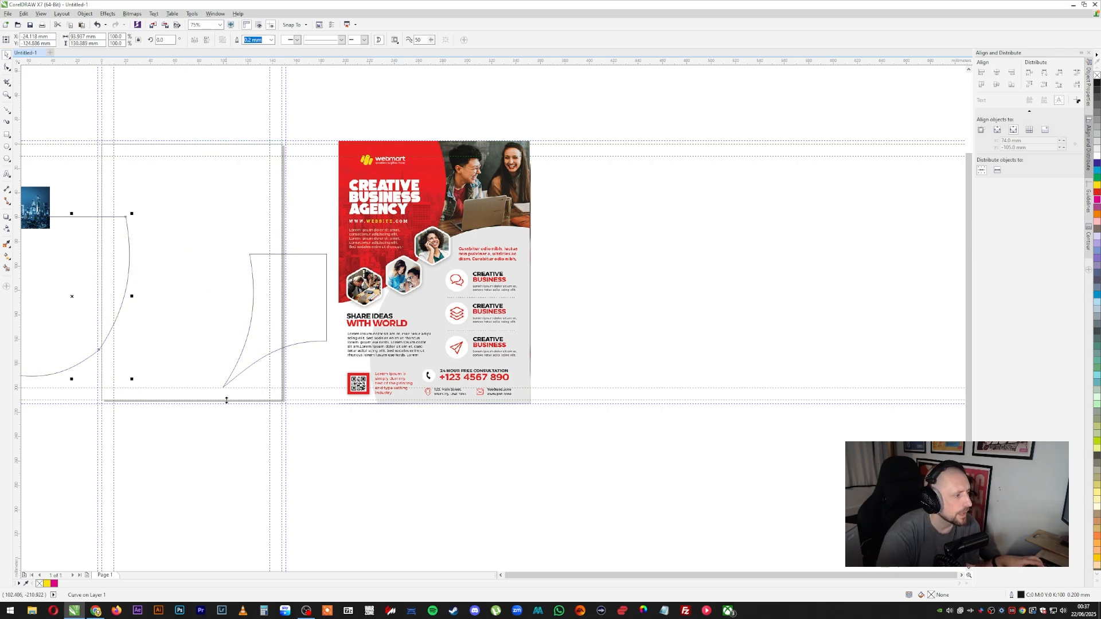
{"action": "key", "text": "ctrl+z"}
{"action": "key", "text": "ctrl+z"}
Move the night city skyline photo onto the lower-left edge of the header shape
{"action": "key", "text": "z"}
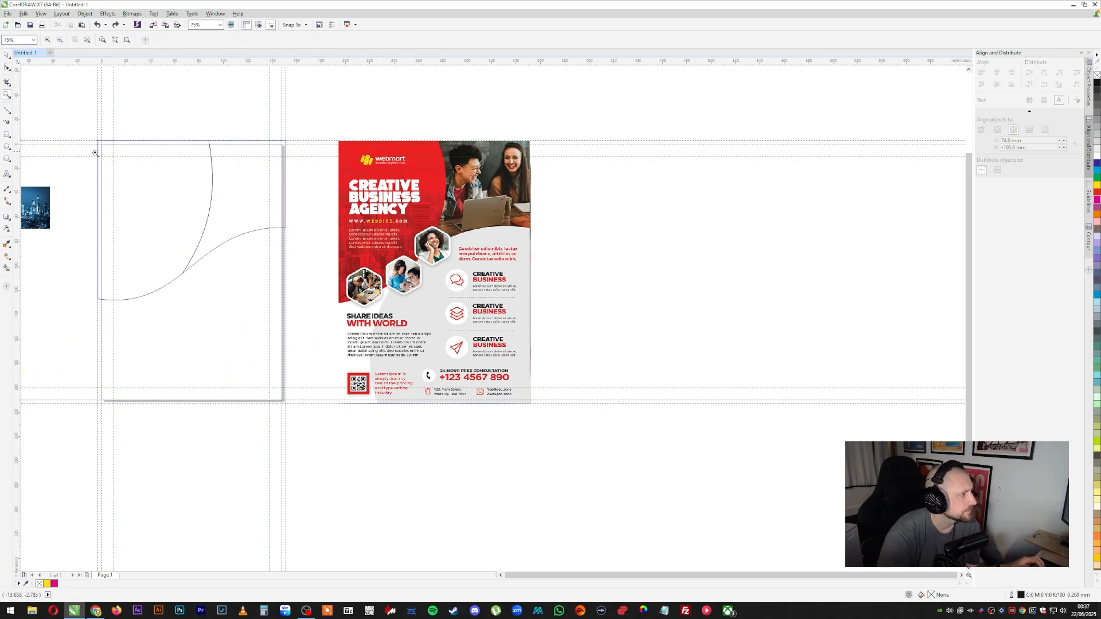
{"action": "left_click_drag", "start_coordinate": [86, 129], "coordinate": [517, 361]}
{"action": "left_click", "coordinate": [7, 55]}
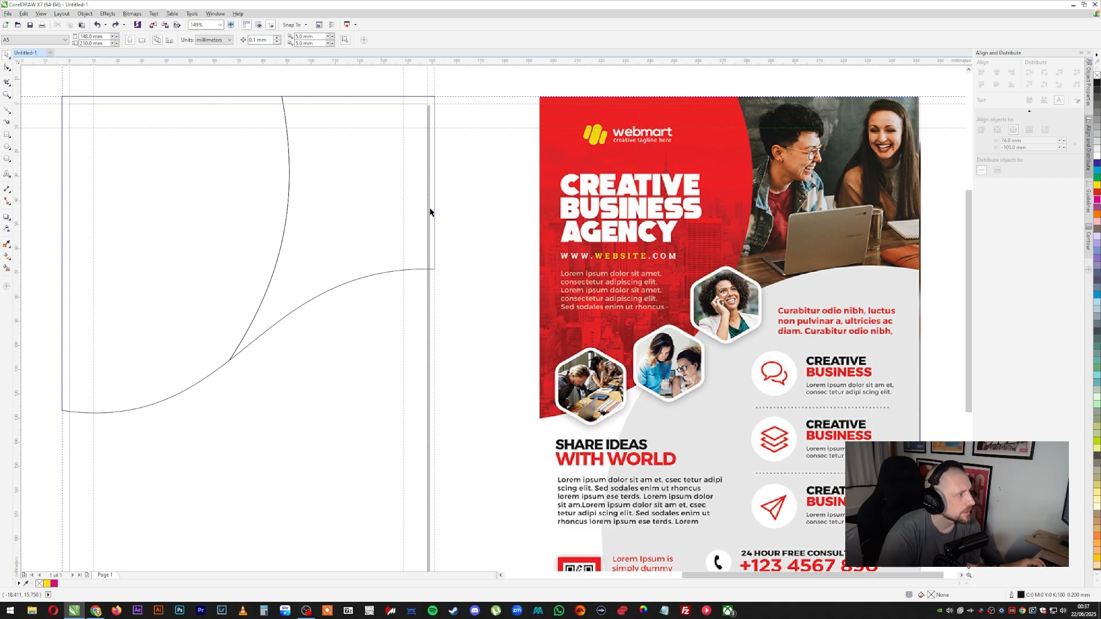
{"action": "key", "text": "F3"}
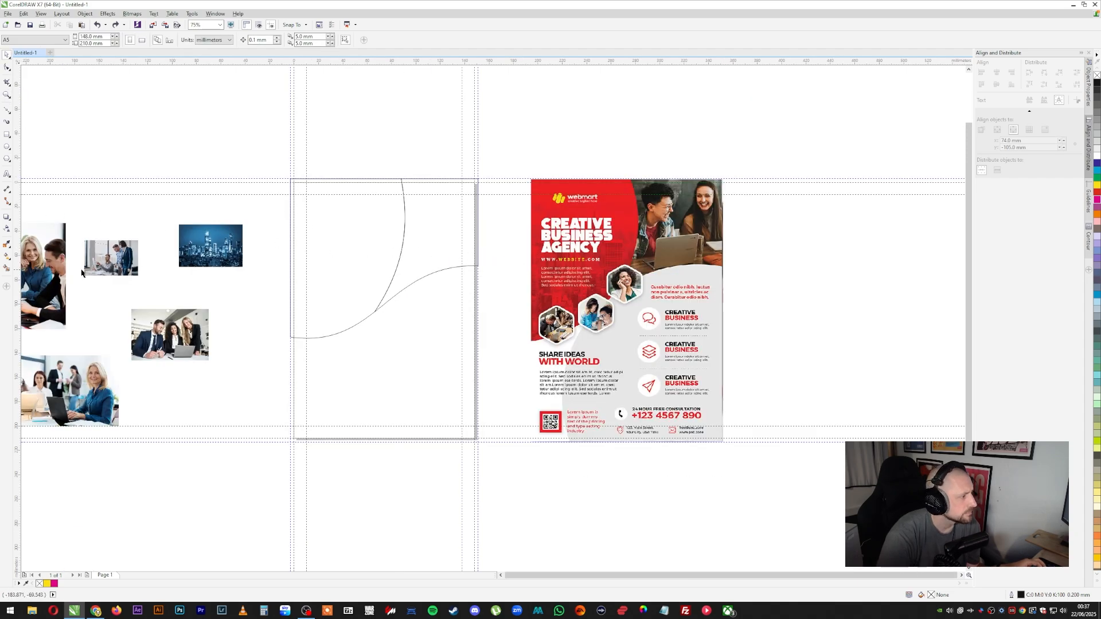
{"action": "left_click", "coordinate": [210, 253]}
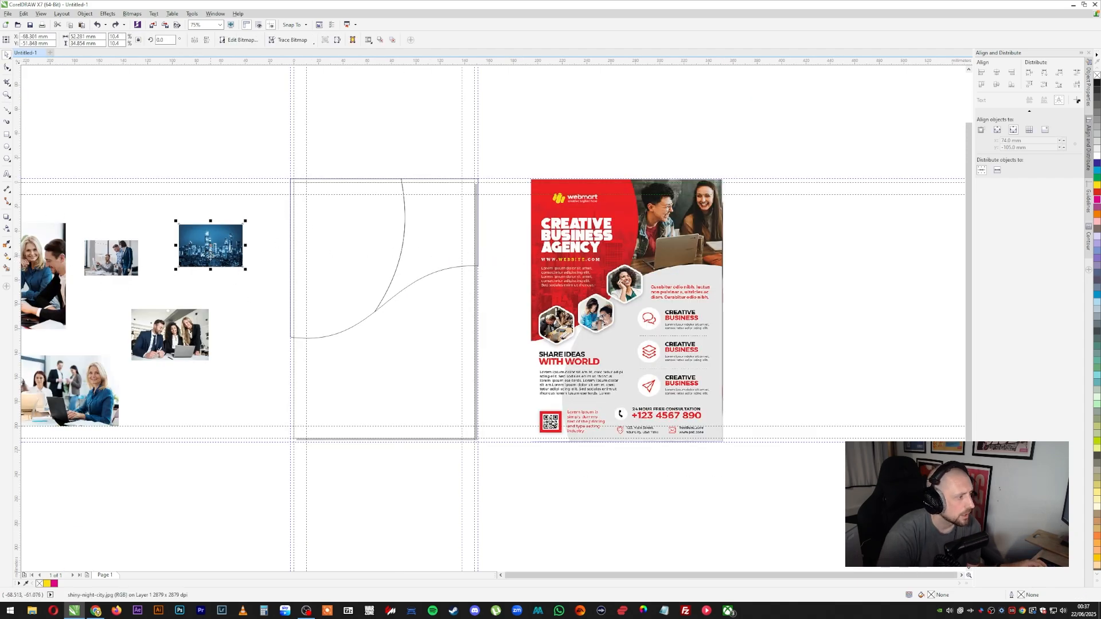
{"action": "left_click_drag", "start_coordinate": [210, 252], "coordinate": [297, 327]}
Fill the left header shape with the red sampled from the RGB reference flyer's header
{"action": "left_click", "coordinate": [356, 249]}
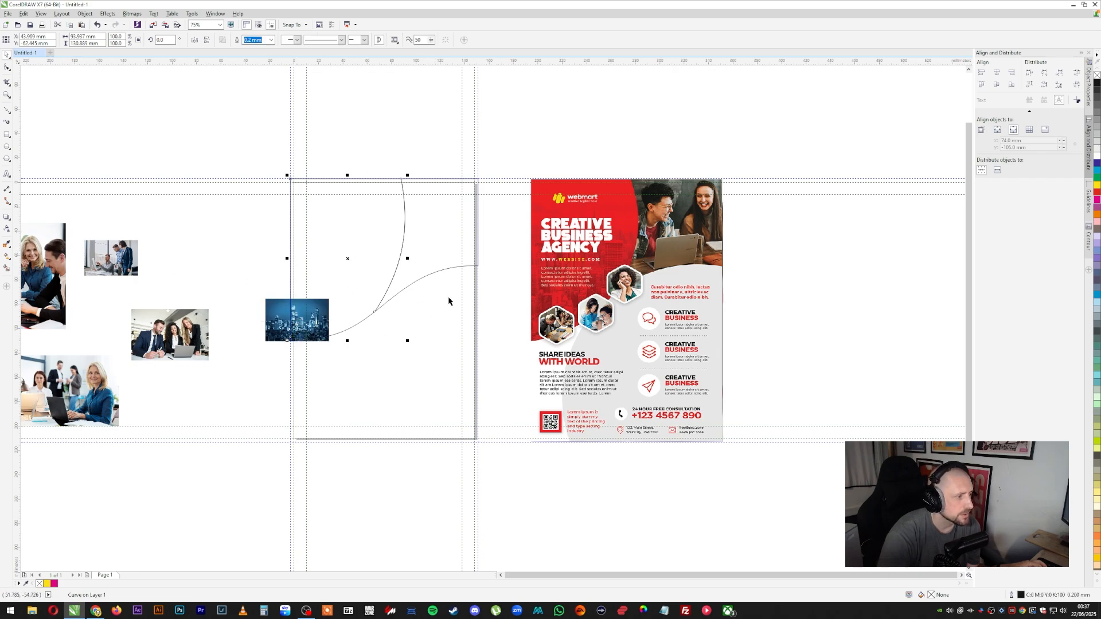
{"action": "left_click", "coordinate": [7, 245]}
{"action": "left_click", "coordinate": [618, 210]}
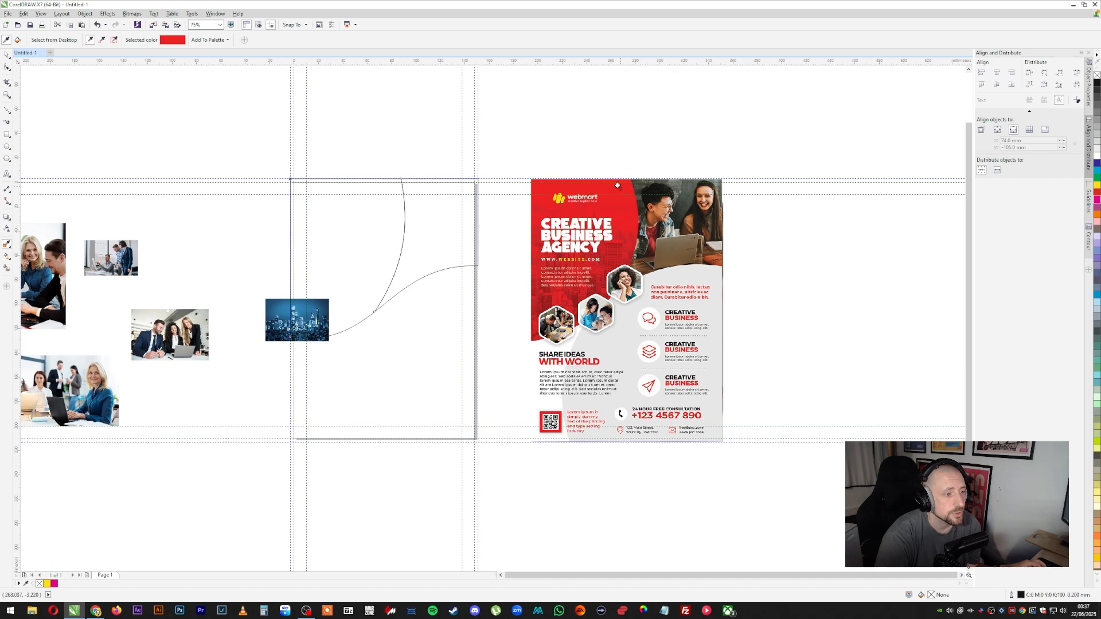
{"action": "left_click", "coordinate": [334, 226]}
{"action": "left_click", "coordinate": [7, 54]}
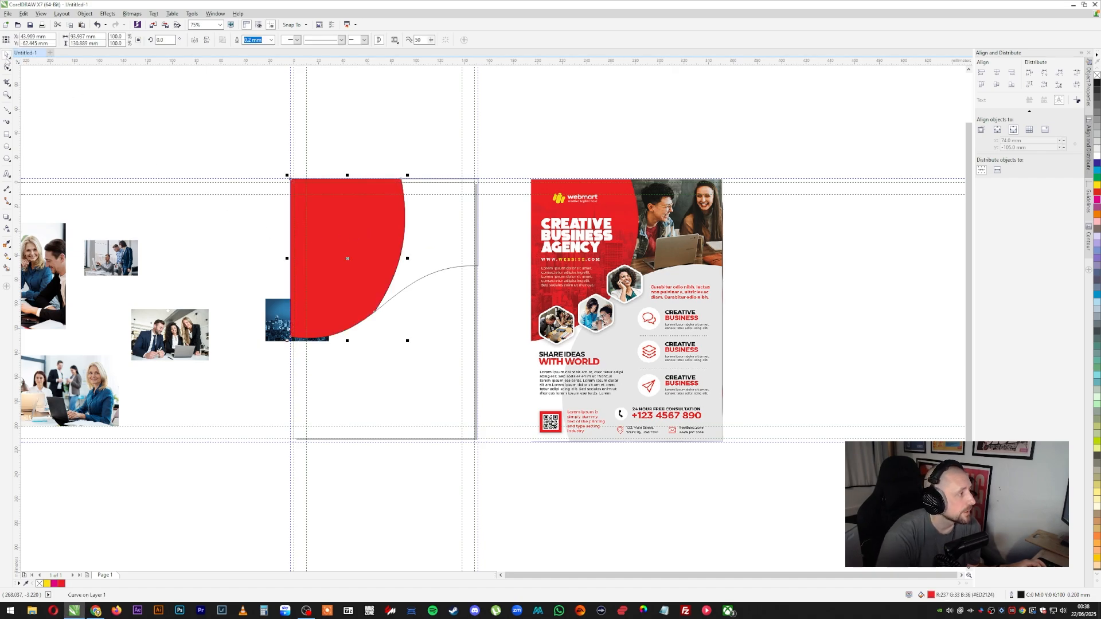
{"action": "left_click", "coordinate": [459, 124]}
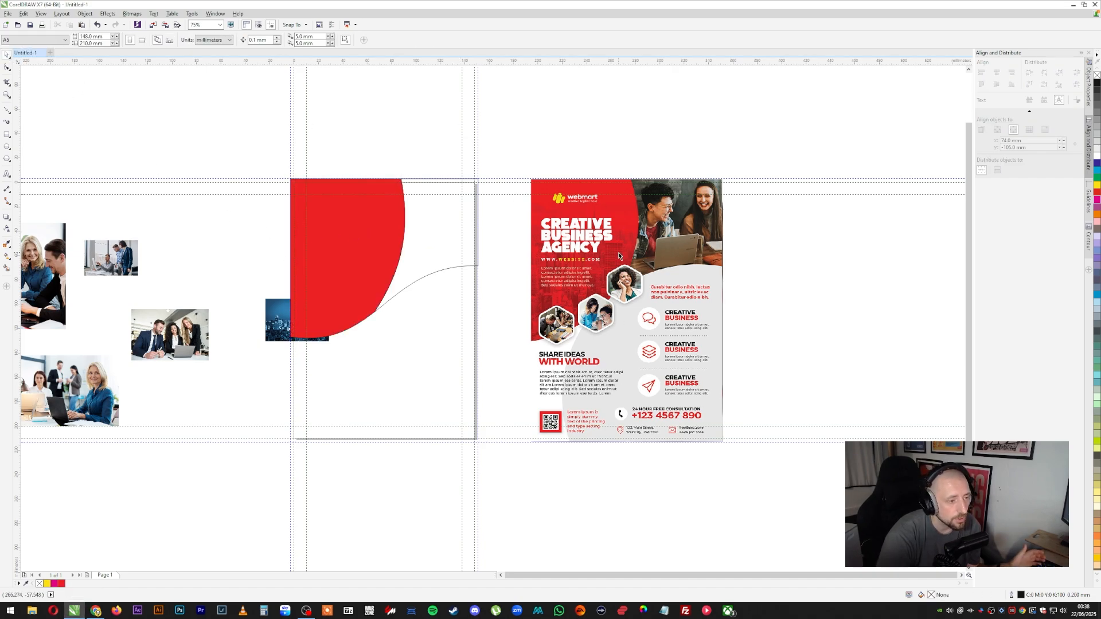
Convert the reference flyer image to a 300 dpi CMYK Color (32-bit) bitmap with anti-aliasing and transparent background
{"action": "left_click", "coordinate": [625, 323]}
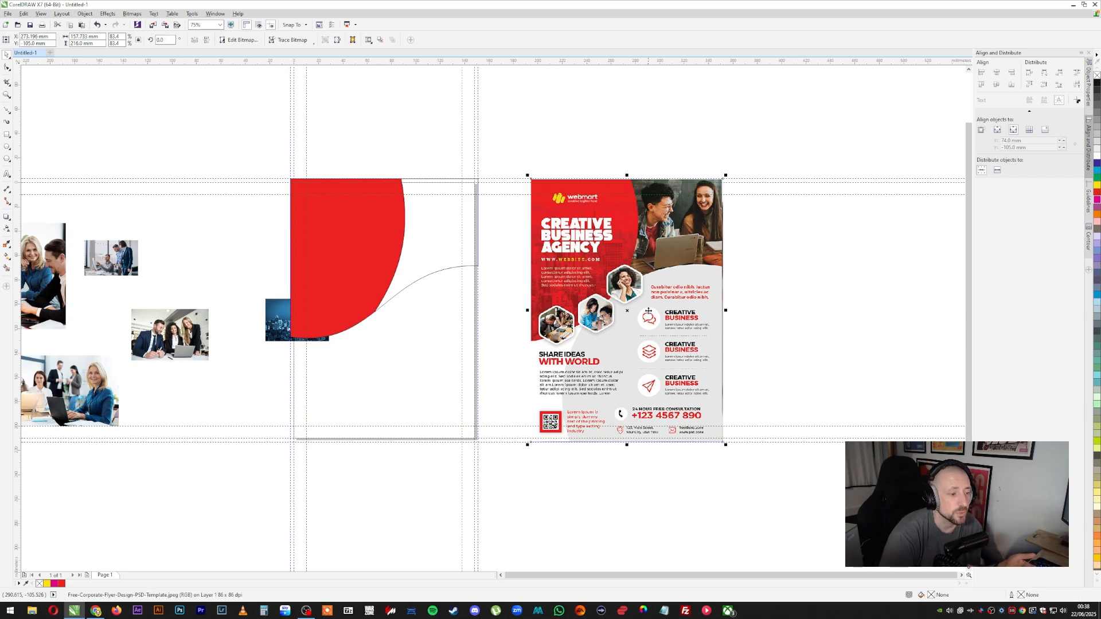
{"action": "left_click", "coordinate": [132, 13]}
{"action": "left_click", "coordinate": [150, 23]}
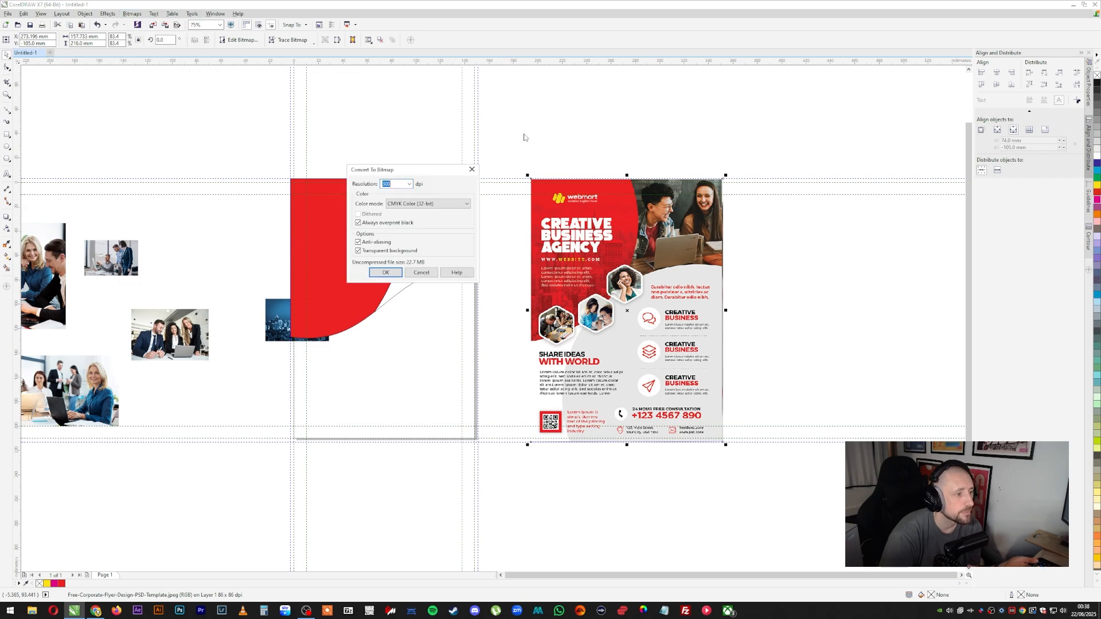
{"action": "left_click", "coordinate": [401, 276]}
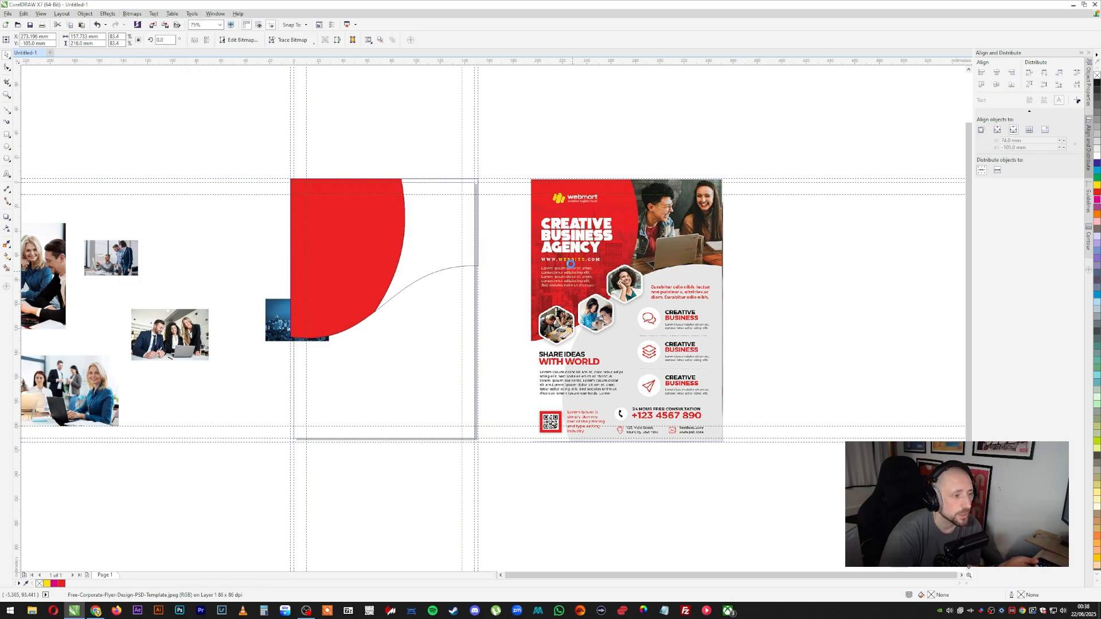
{"action": "left_click", "coordinate": [369, 260]}
{"action": "left_click", "coordinate": [74, 255]}
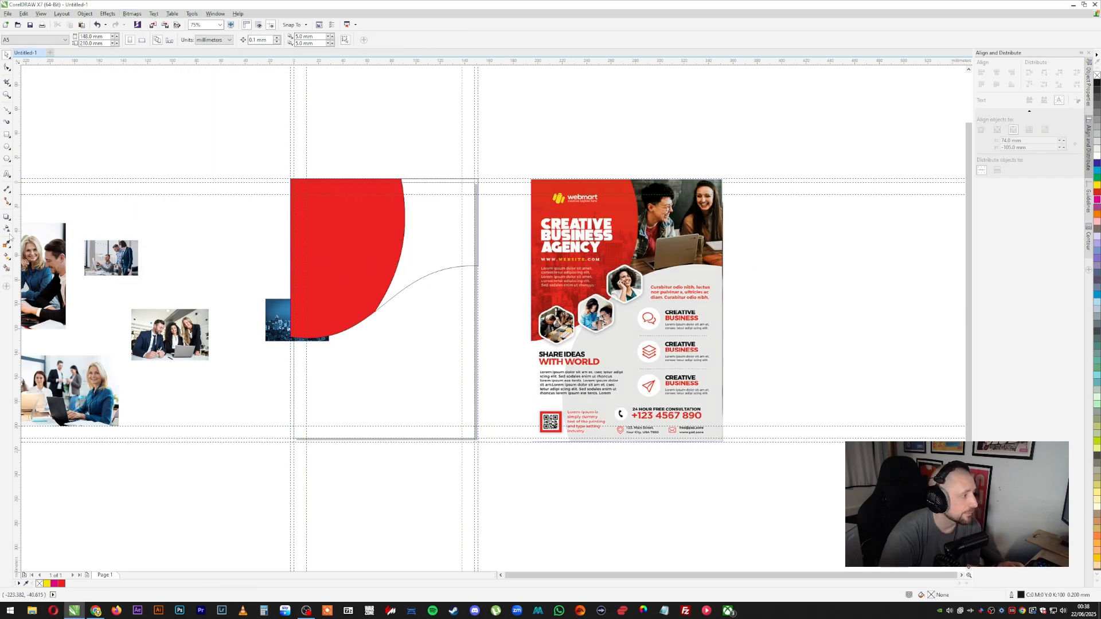
Sample the red from the converted reference flyer's header and apply it as the left header shape's fill
{"action": "left_click", "coordinate": [7, 244]}
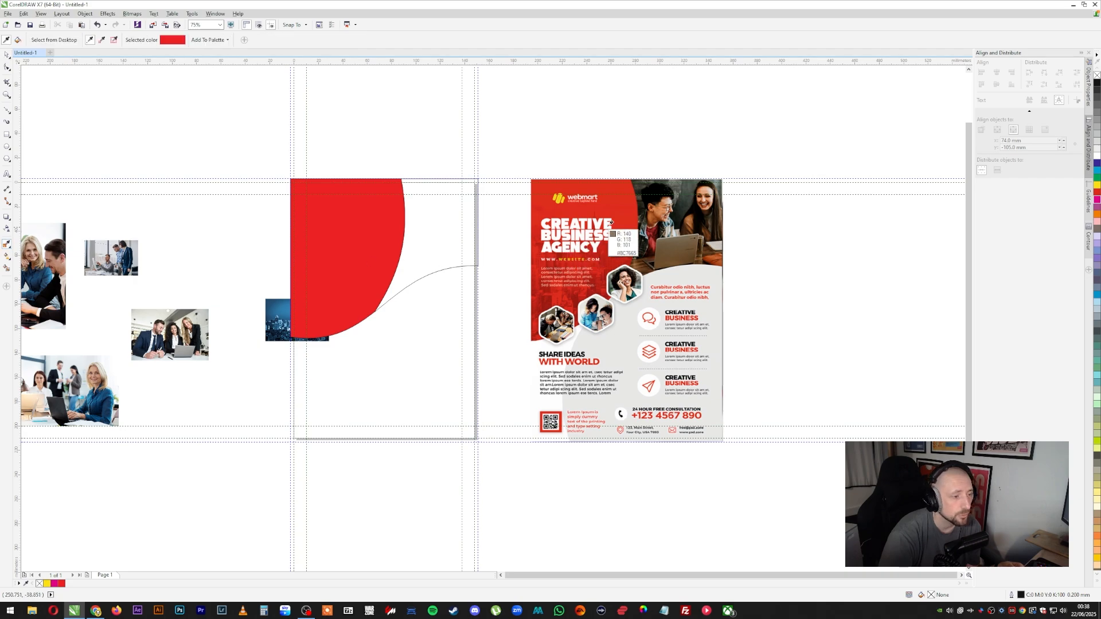
{"action": "left_click", "coordinate": [624, 190]}
{"action": "left_click", "coordinate": [7, 54]}
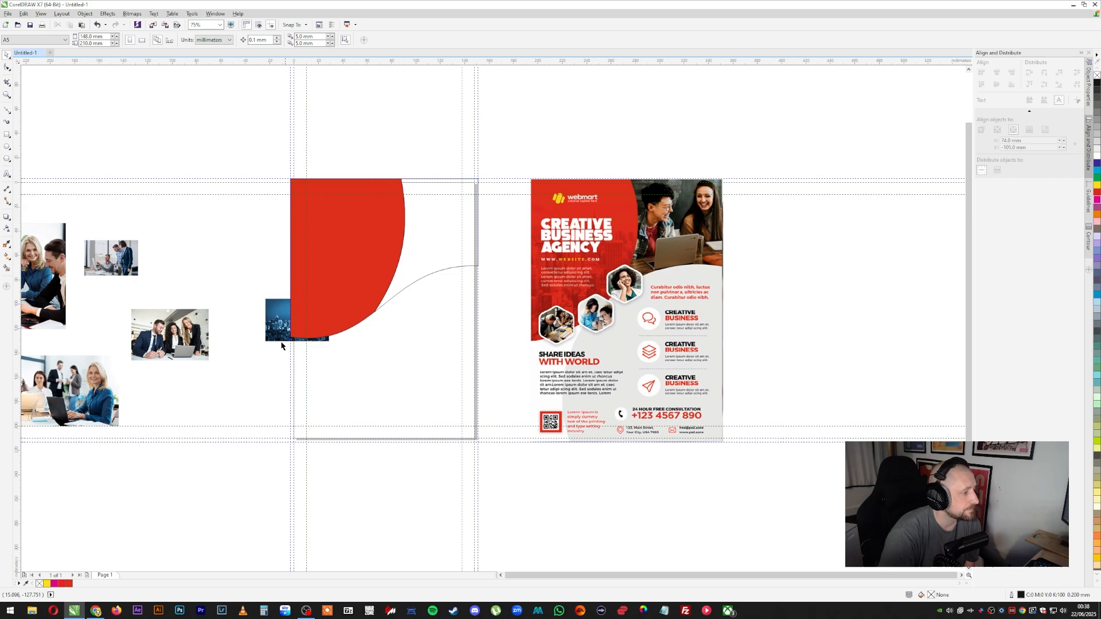
Enlarge the city skyline photo to about 207 × 138 mm and position it over the red header shape
{"action": "left_click_drag", "start_coordinate": [279, 328], "coordinate": [315, 381]}
{"action": "scroll", "coordinate": [317, 334], "scroll_direction": "up", "scroll_amount": 2}
{"action": "scroll", "coordinate": [317, 334], "scroll_direction": "down", "scroll_amount": 2}
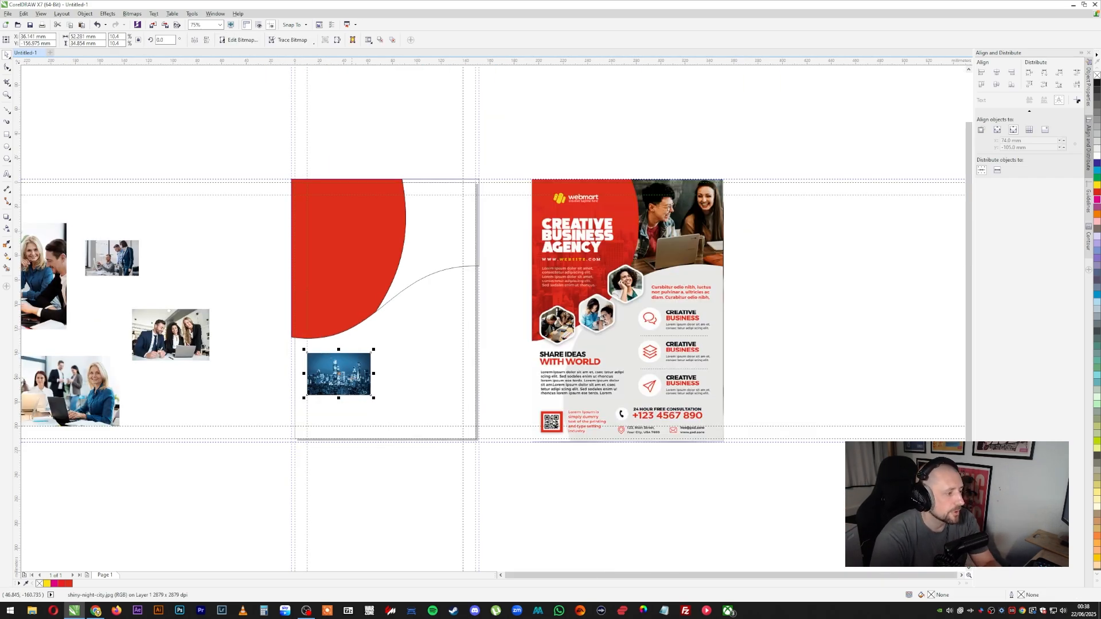
{"action": "left_click_drag", "start_coordinate": [347, 367], "coordinate": [533, 121]}
{"action": "left_click_drag", "start_coordinate": [411, 271], "coordinate": [354, 267]}
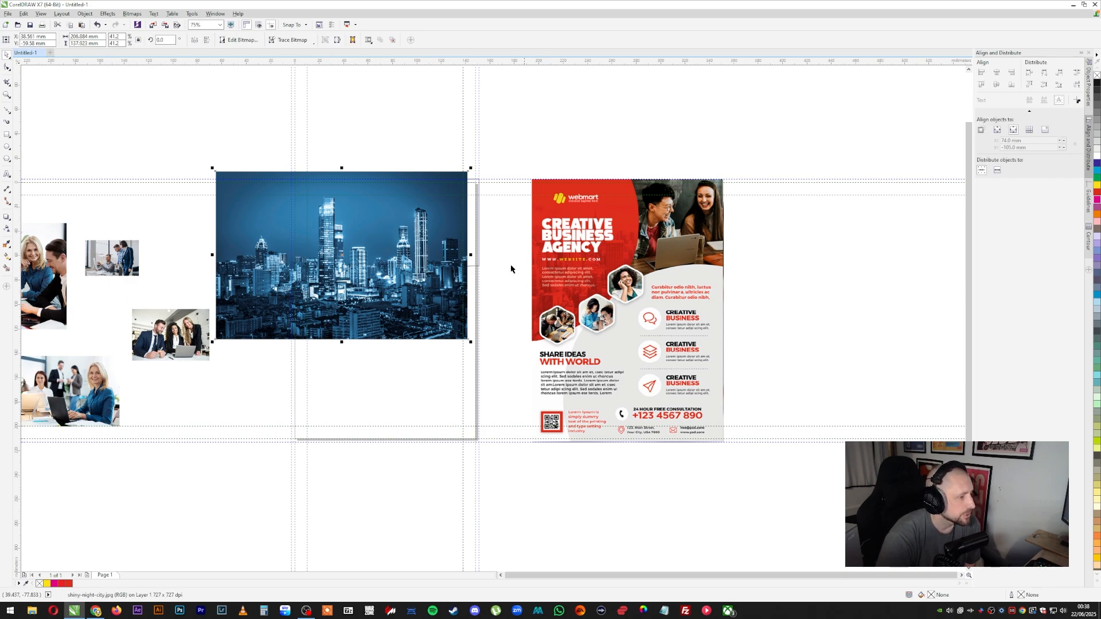
Apply a uniform transparency of 50 with the Multiply merge mode to the city skyline photo
{"action": "left_click", "coordinate": [6, 230]}
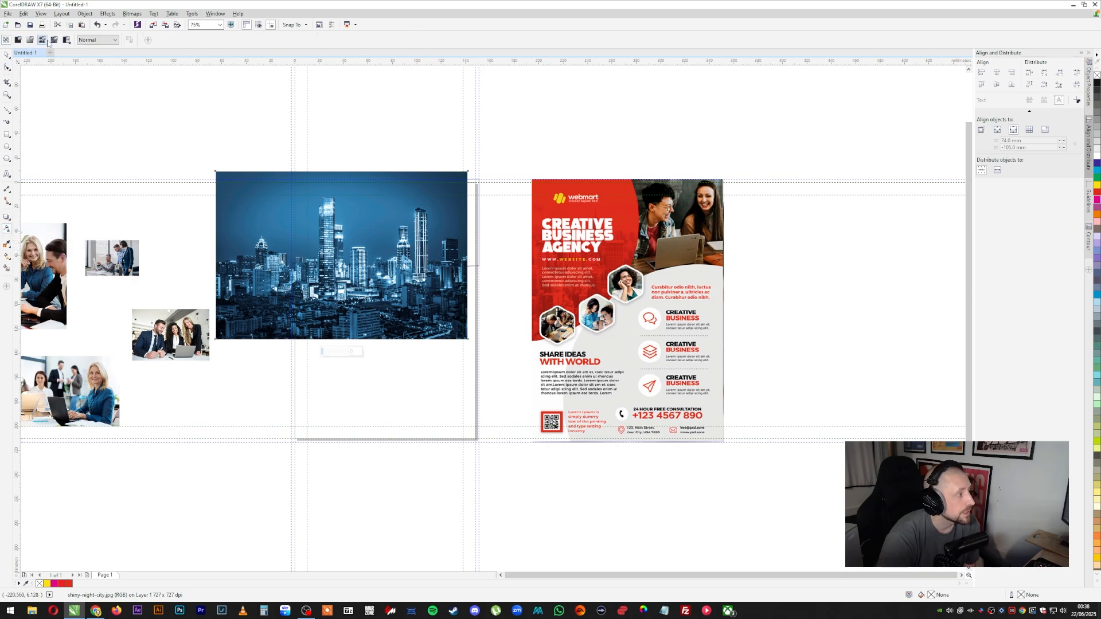
{"action": "left_click", "coordinate": [18, 40]}
{"action": "left_click", "coordinate": [99, 40]}
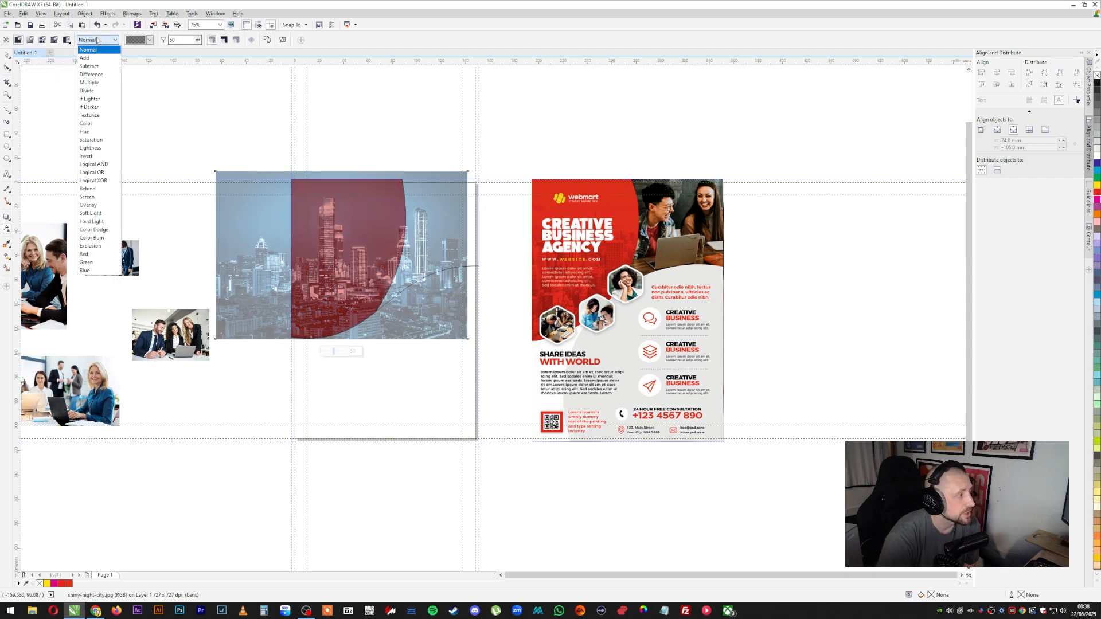
{"action": "left_click", "coordinate": [99, 80]}
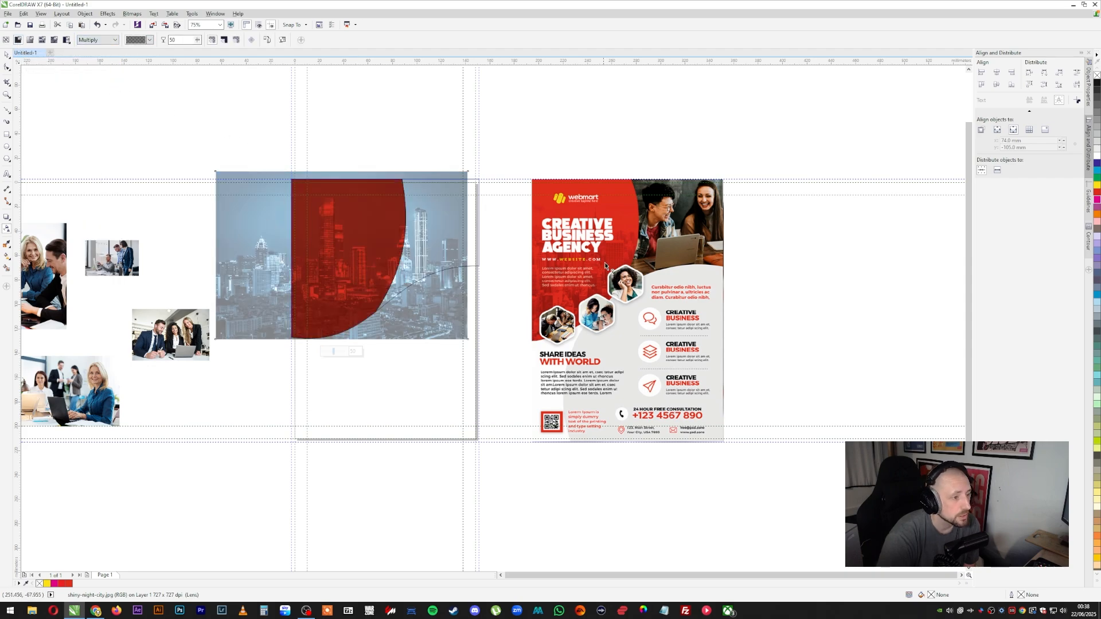
Convert the transparent city skyline photo to a 300 dpi CMYK bitmap
{"action": "left_click", "coordinate": [8, 53]}
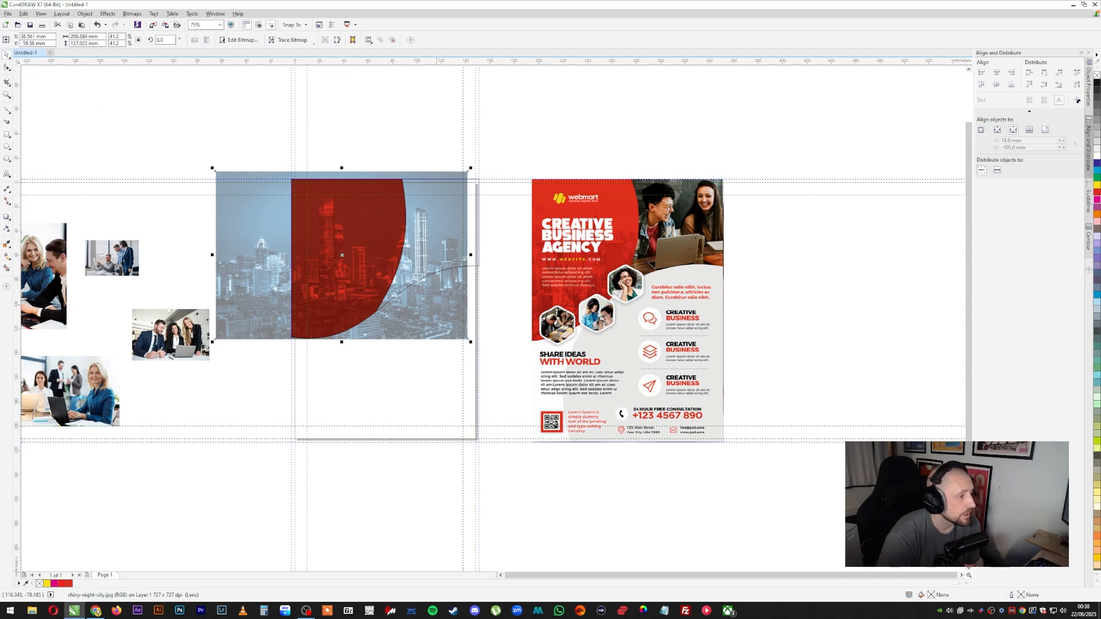
{"action": "left_click", "coordinate": [131, 14]}
{"action": "left_click", "coordinate": [142, 24]}
{"action": "left_click", "coordinate": [386, 273]}
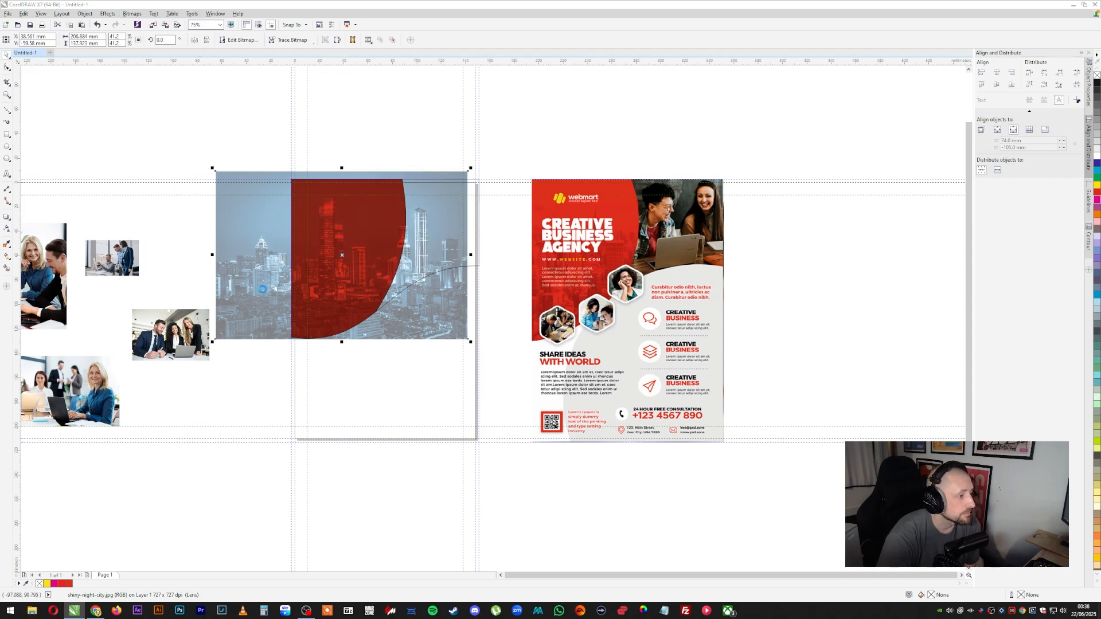
Fade the city skyline photo towards its top with a linear fountain transparency at about 83.4°, adjusting its end point and midpoint
{"action": "left_click", "coordinate": [7, 229]}
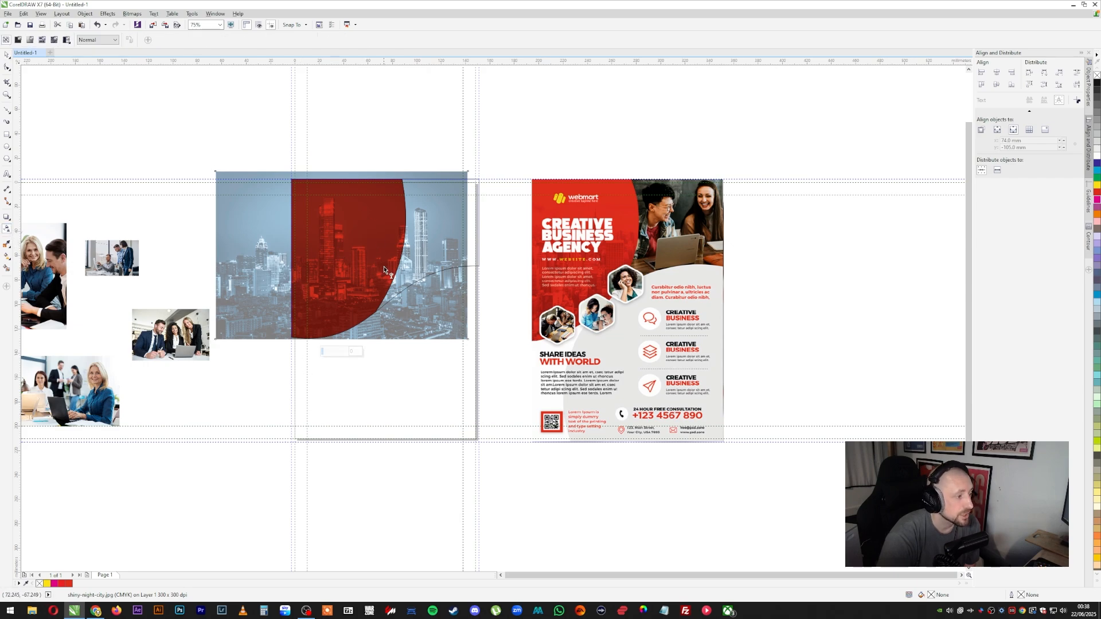
{"action": "left_click_drag", "start_coordinate": [302, 357], "coordinate": [343, 182]}
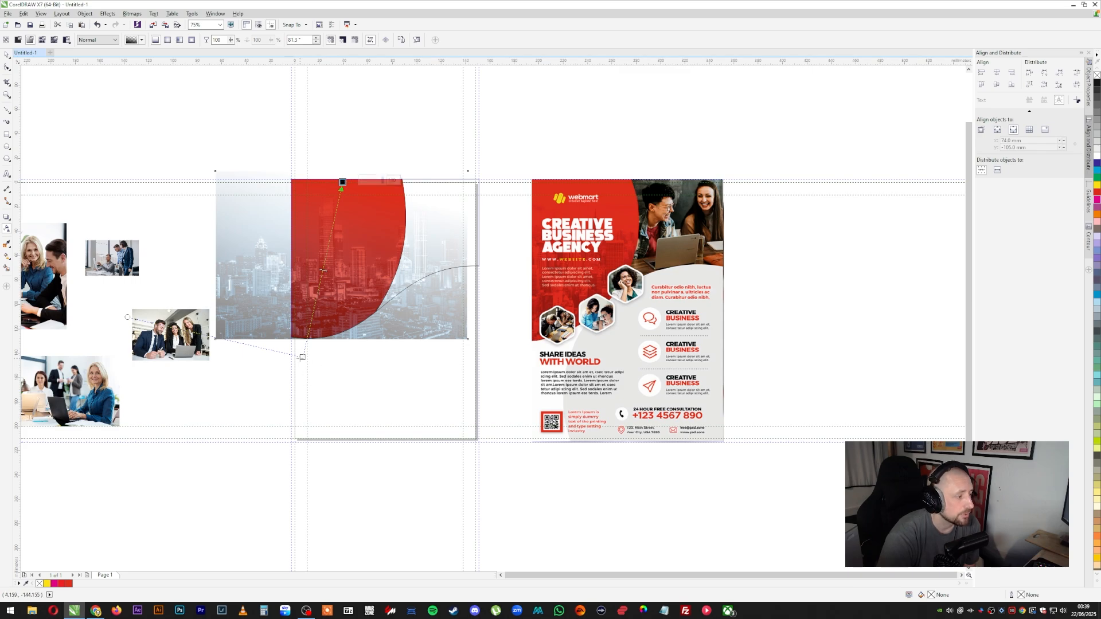
{"action": "left_click_drag", "start_coordinate": [302, 358], "coordinate": [304, 407]}
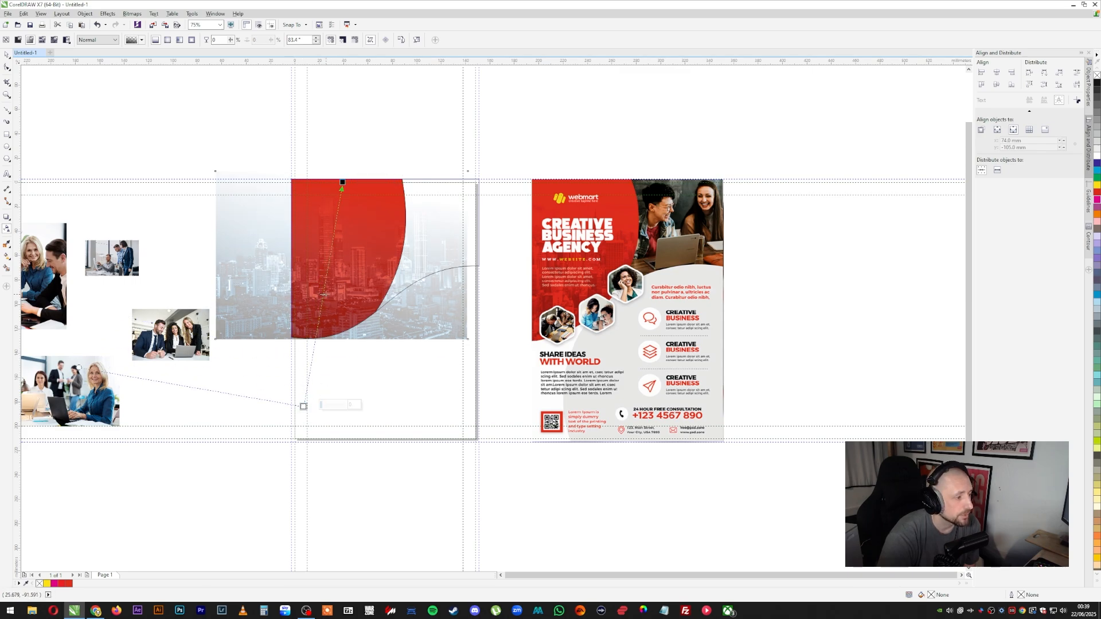
{"action": "left_click_drag", "start_coordinate": [324, 295], "coordinate": [318, 324]}
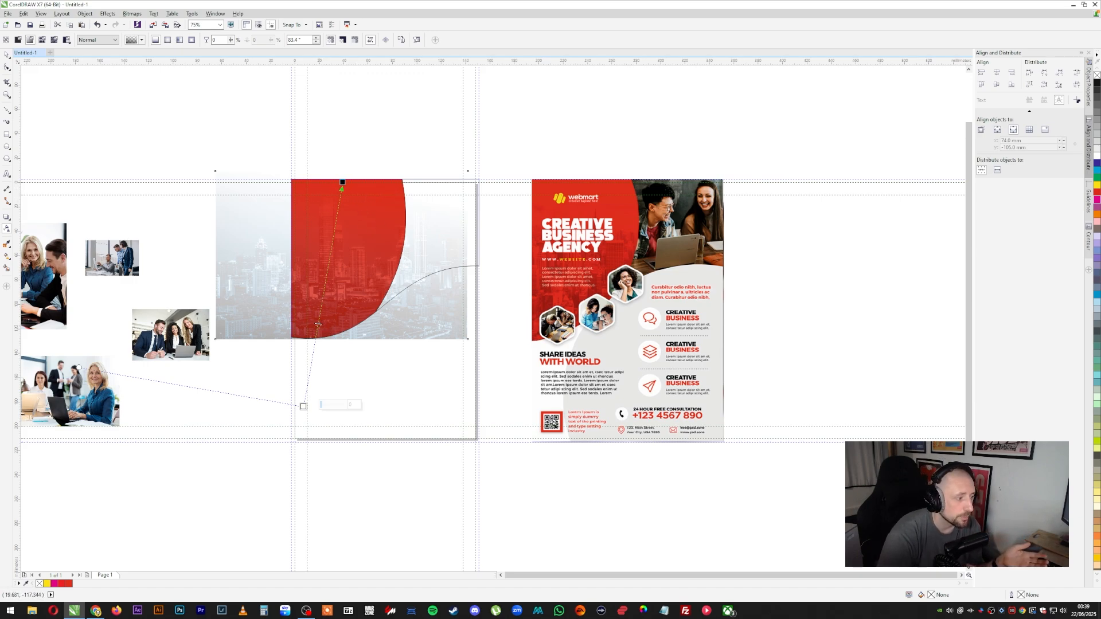
{"action": "left_click_drag", "start_coordinate": [318, 324], "coordinate": [339, 252]}
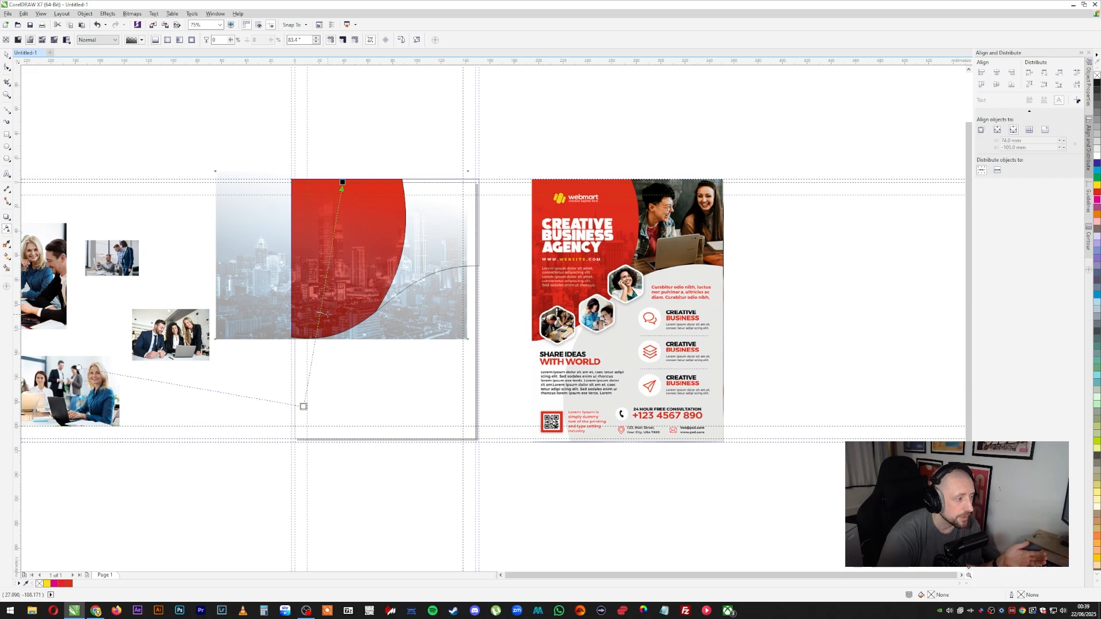
{"action": "left_click_drag", "start_coordinate": [323, 313], "coordinate": [320, 313]}
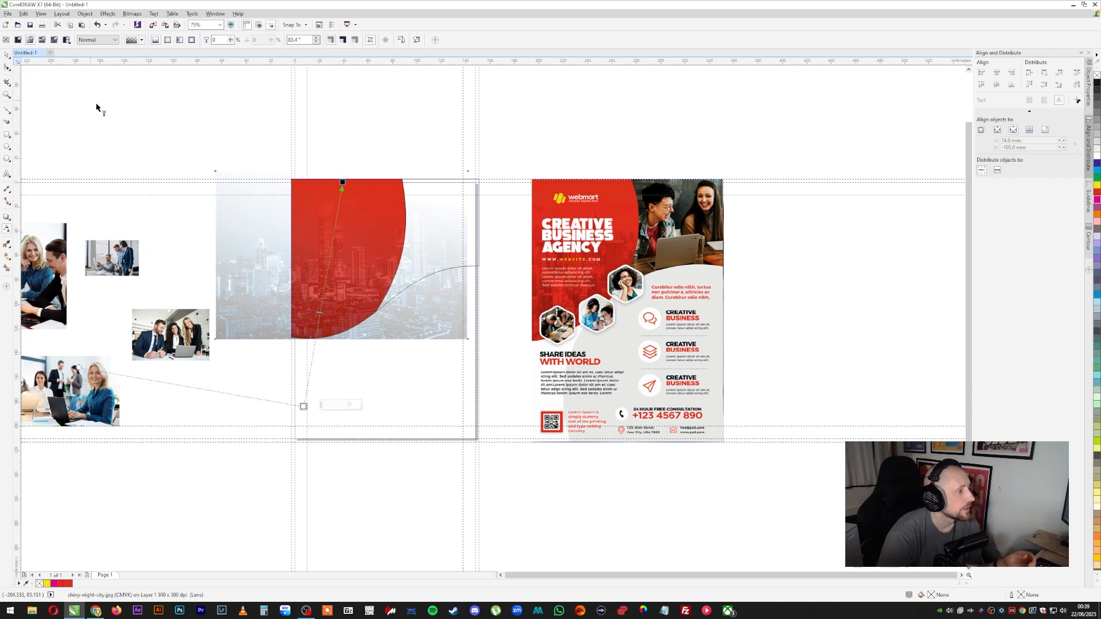
Select the faded city skyline photo and place it behind the red header shape
{"action": "key", "text": "space"}
{"action": "left_click", "coordinate": [334, 163]}
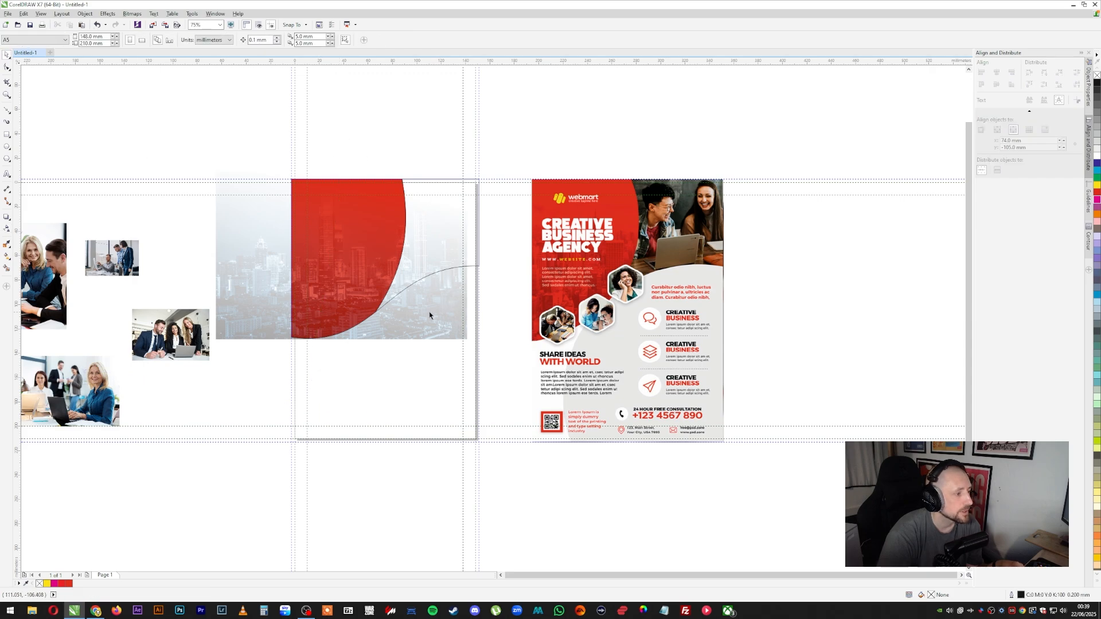
{"action": "left_click", "coordinate": [430, 315]}
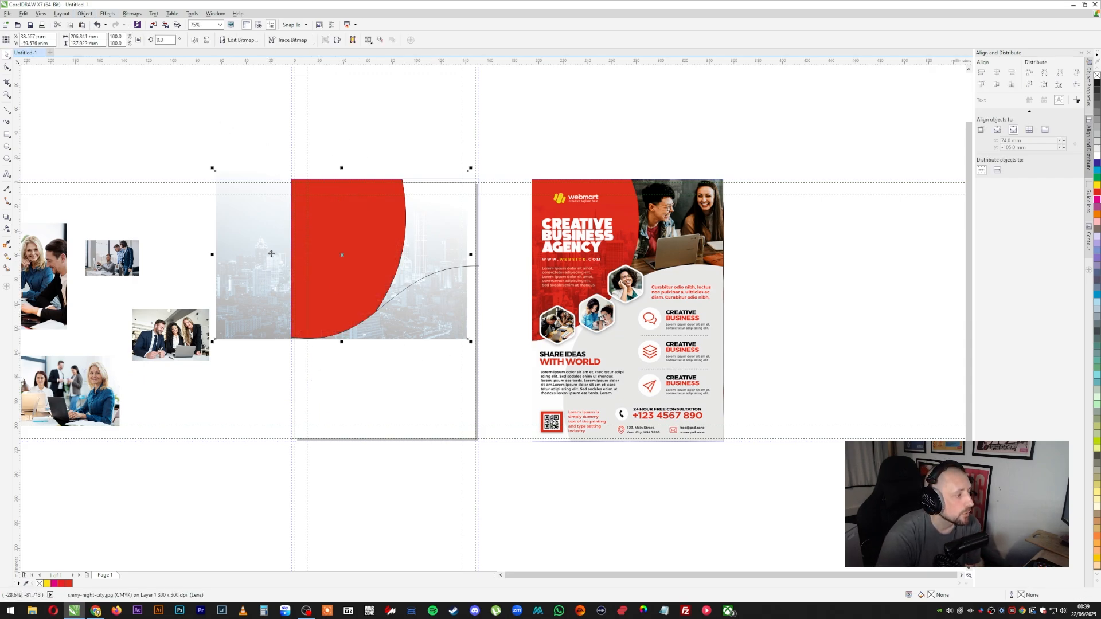
Place the faded city skyline photo inside the red header shape as PowerClip contents
{"action": "left_click", "coordinate": [85, 13]}
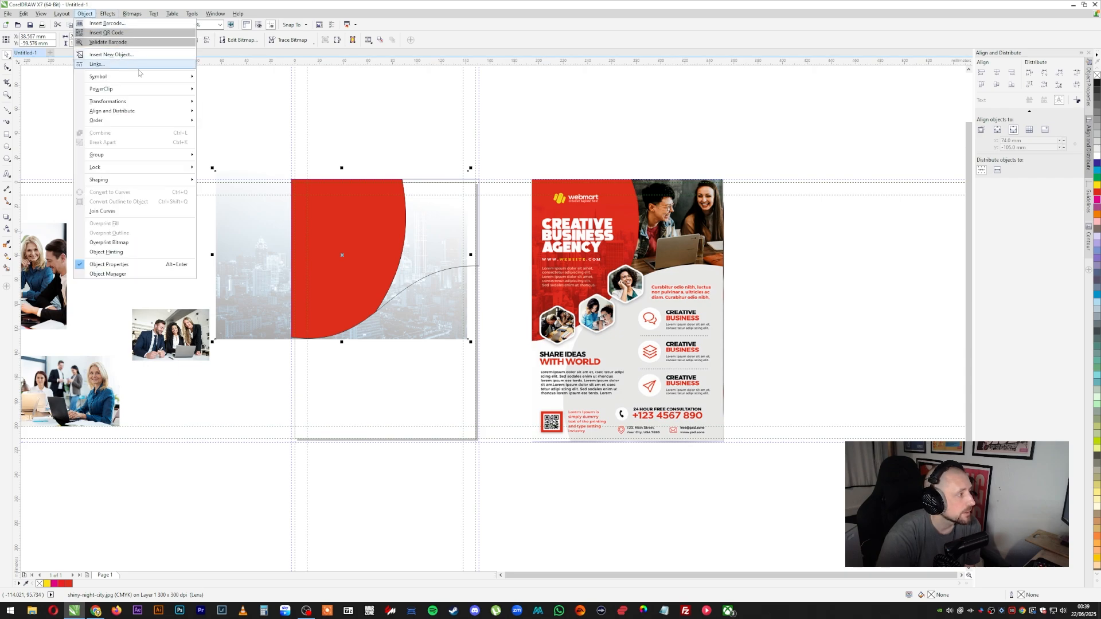
{"action": "mouse_move", "coordinate": [160, 92]}
{"action": "left_click", "coordinate": [237, 90]}
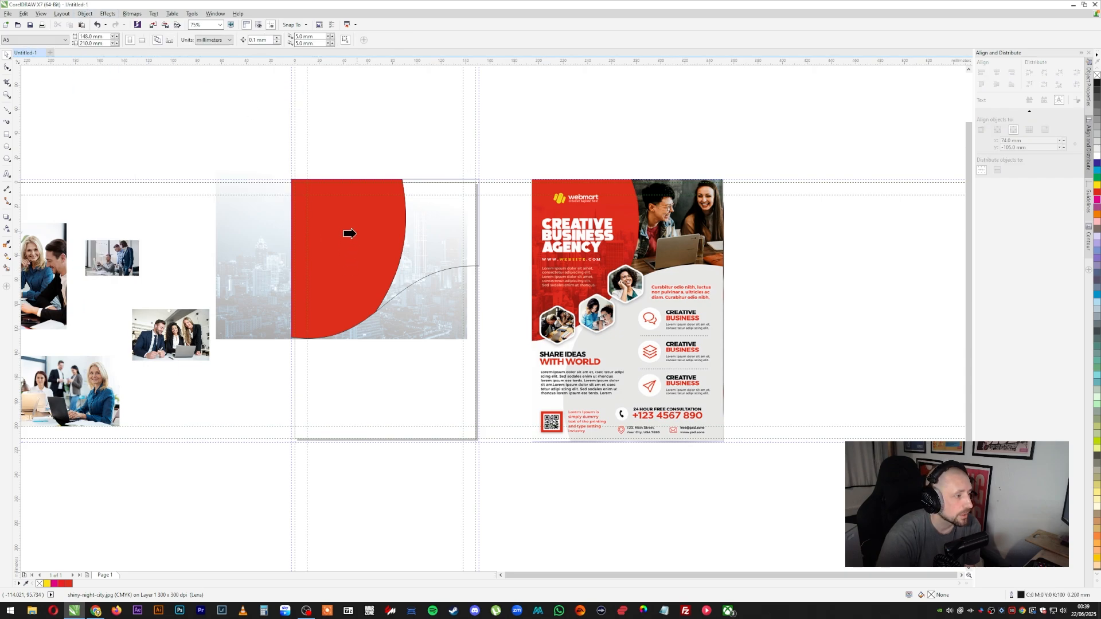
{"action": "left_click", "coordinate": [349, 236]}
{"action": "left_click", "coordinate": [382, 339]}
{"action": "left_click", "coordinate": [362, 257]}
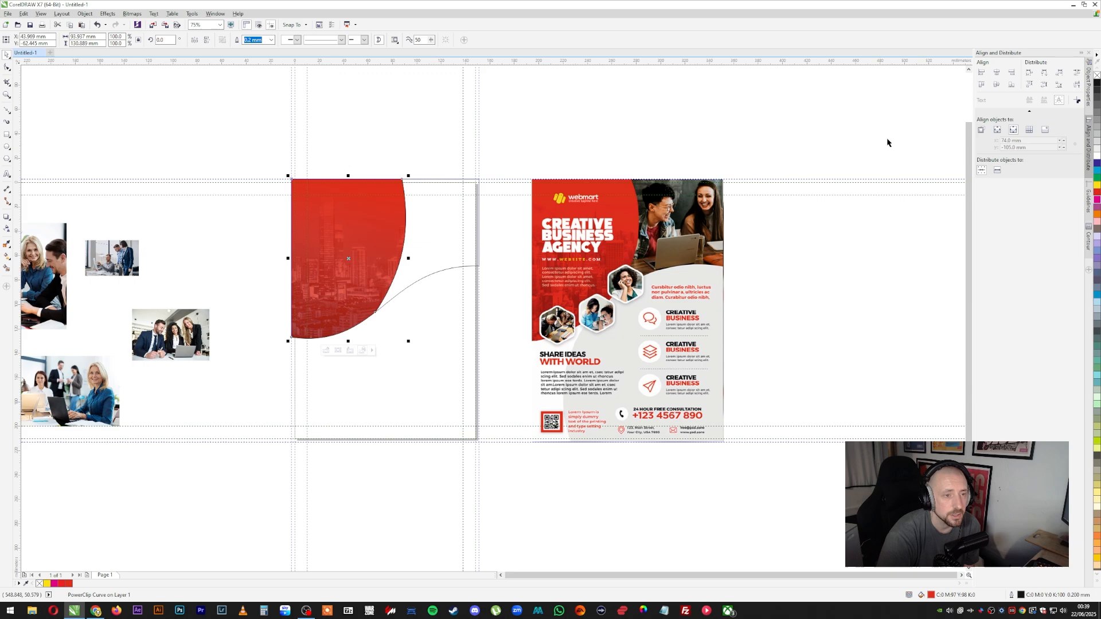
{"action": "left_click", "coordinate": [392, 127]}
{"action": "left_click", "coordinate": [339, 247]}
{"action": "left_click_drag", "start_coordinate": [355, 214], "coordinate": [350, 156]}
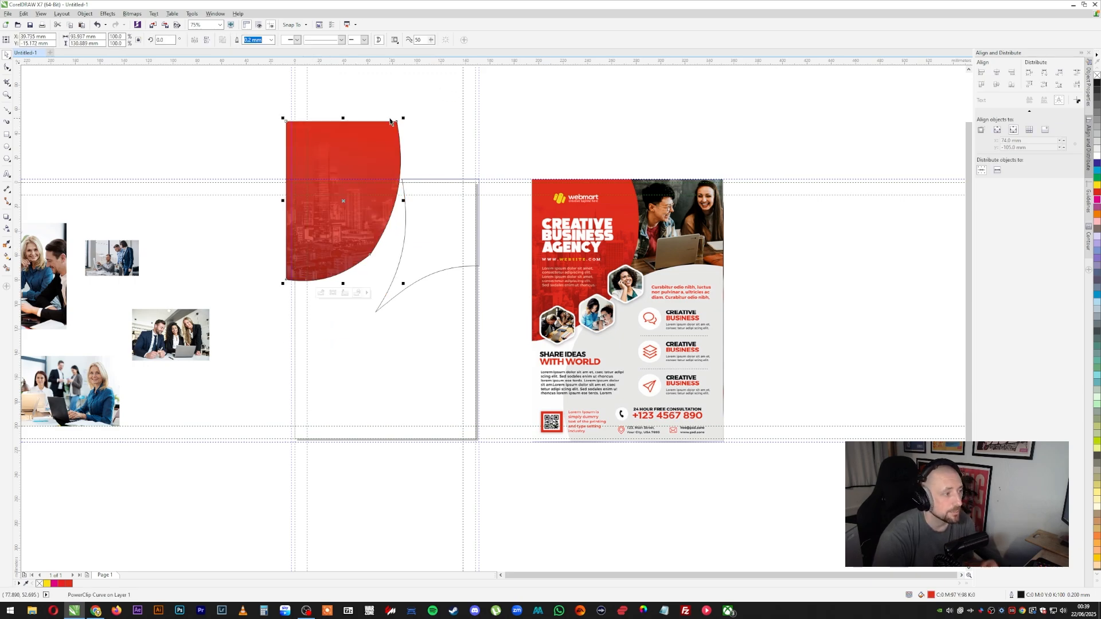
{"action": "key", "text": "ctrl+z"}
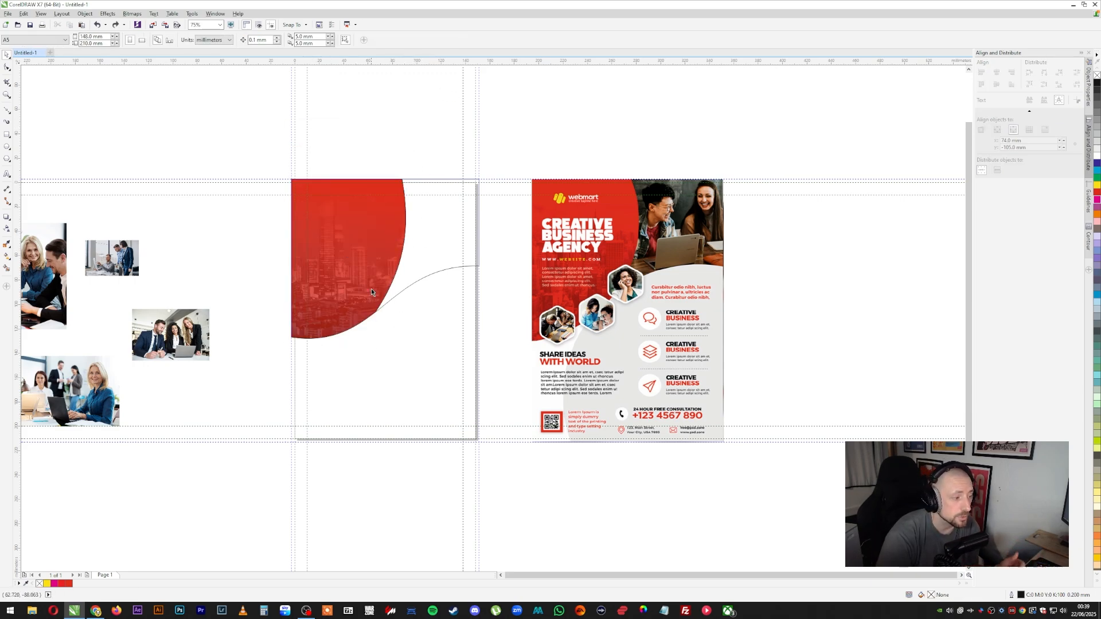
Remove the outlines from the red header shape and from the empty curved shape beside it
{"action": "right_click", "coordinate": [1096, 76]}
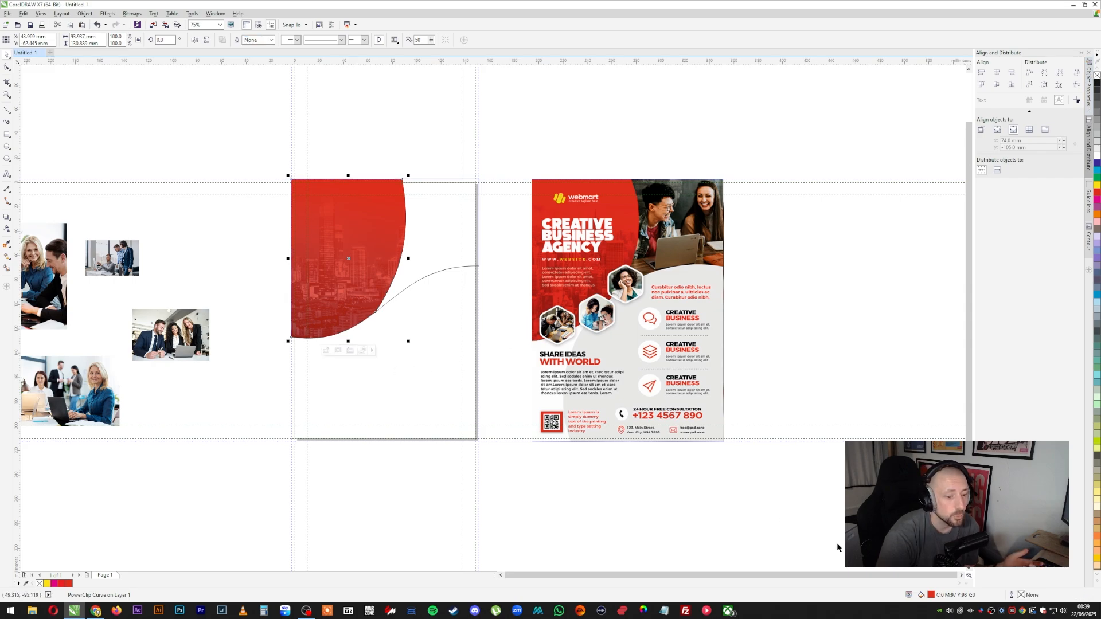
{"action": "key", "text": "ctrl+z"}
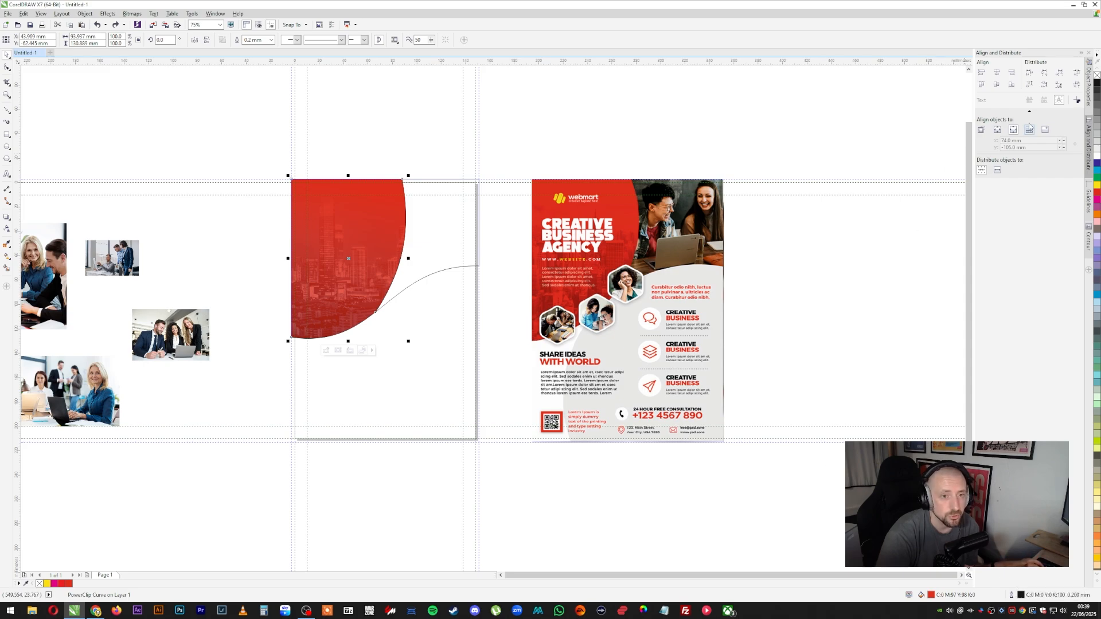
{"action": "right_click", "coordinate": [1096, 75]}
{"action": "left_click", "coordinate": [439, 251]}
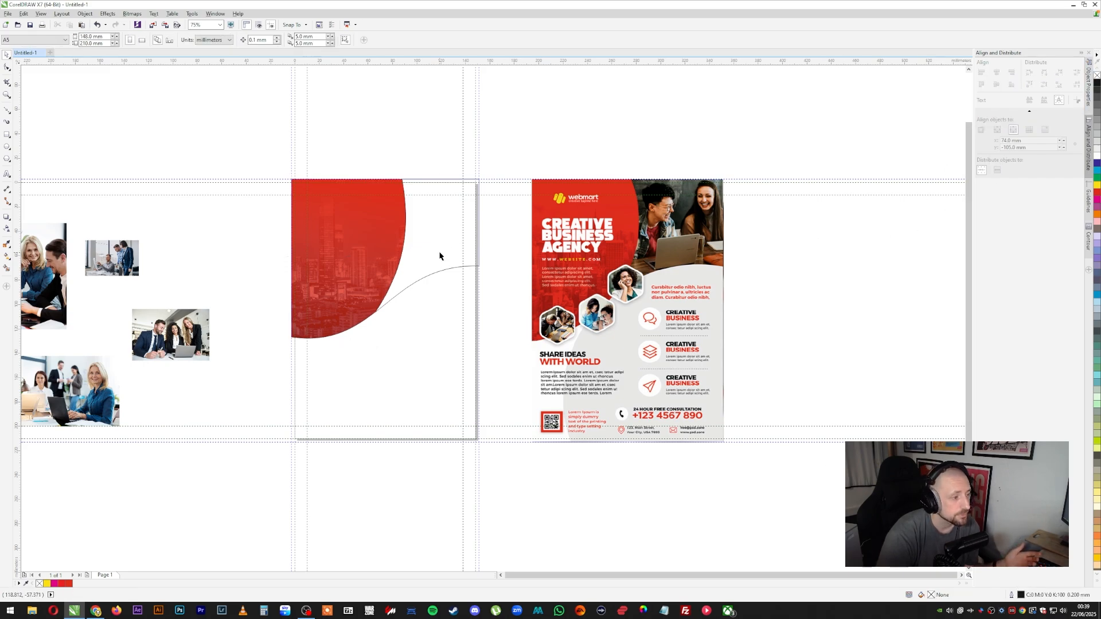
{"action": "right_click", "coordinate": [1097, 75]}
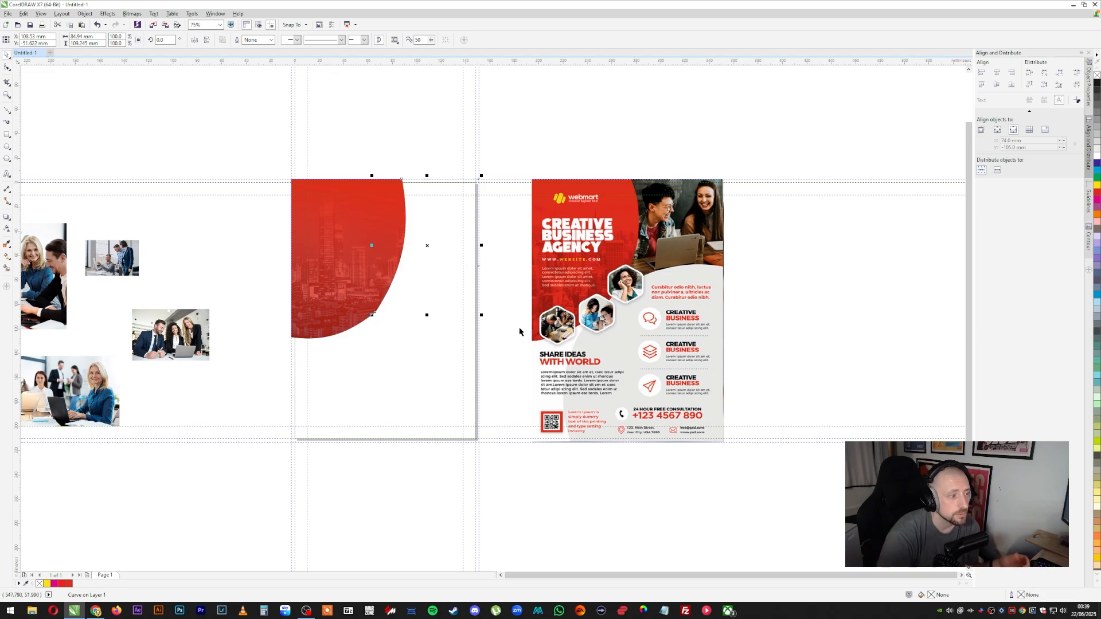
{"action": "left_click", "coordinate": [504, 265]}
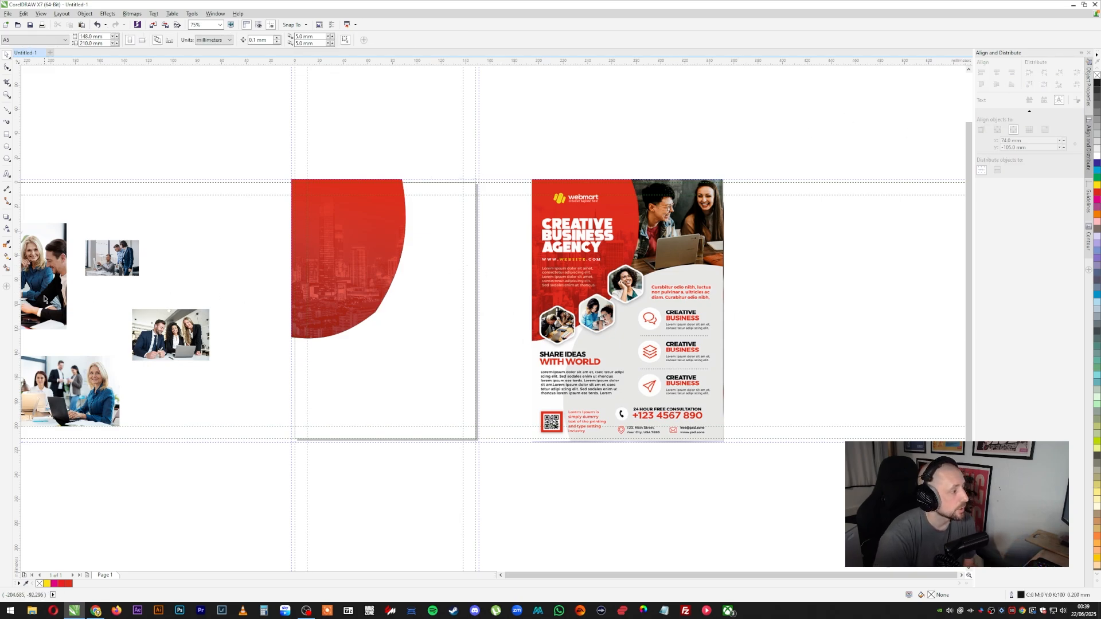
Move the photo of the smiling woman and man beside the red header and PowerClip it inside the empty curved shape
{"action": "left_click_drag", "start_coordinate": [44, 296], "coordinate": [488, 360]}
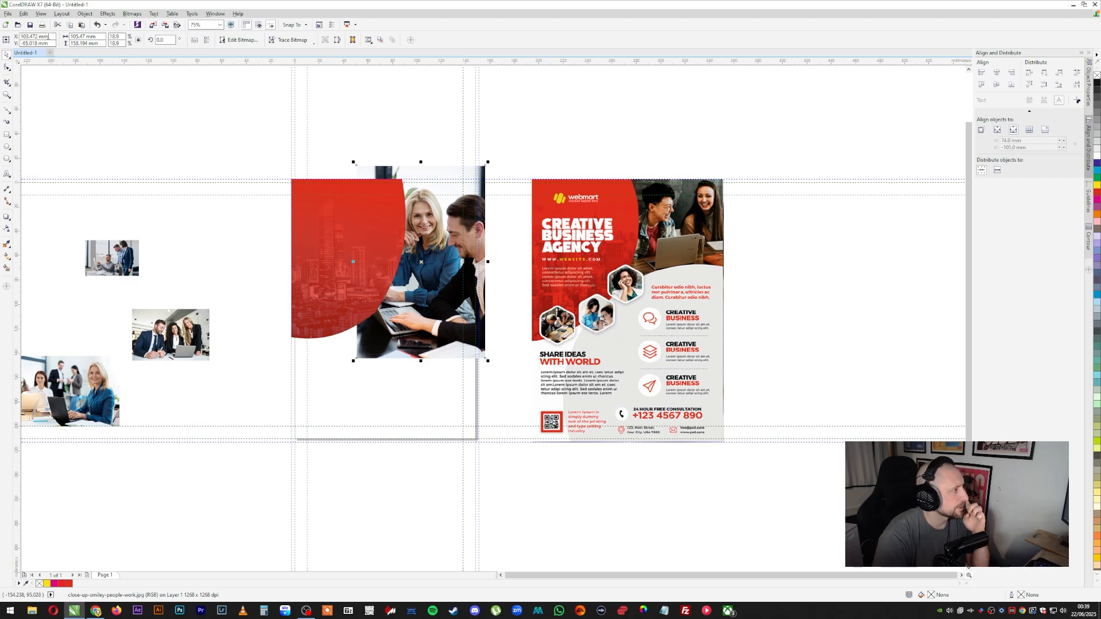
{"action": "left_click", "coordinate": [85, 13]}
{"action": "mouse_move", "coordinate": [141, 91]}
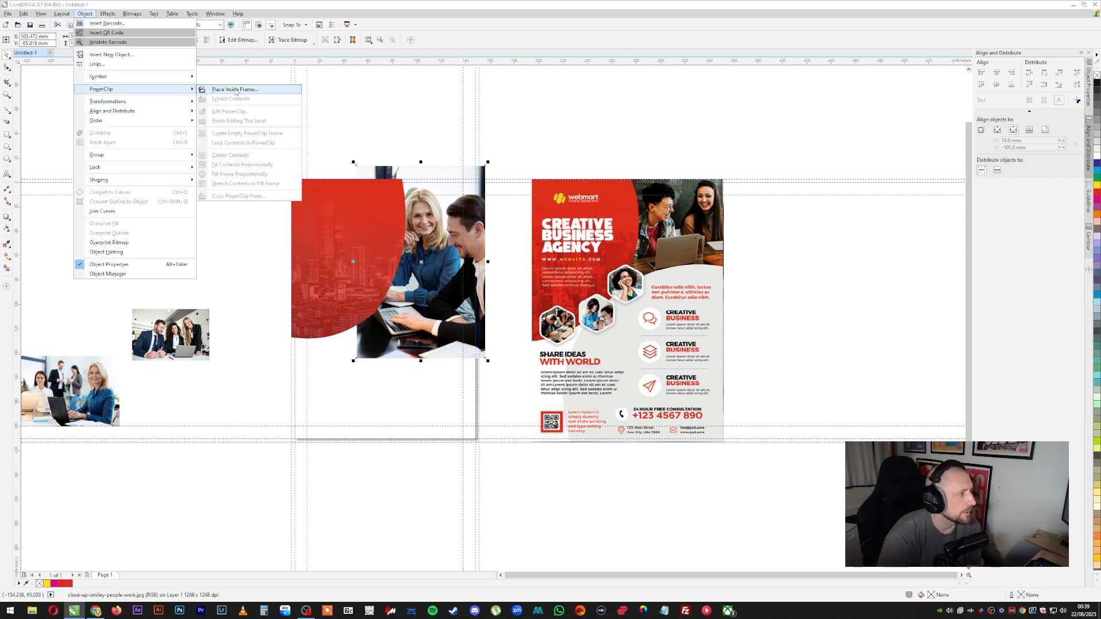
{"action": "left_click", "coordinate": [234, 89]}
{"action": "left_click", "coordinate": [415, 221]}
{"action": "left_click", "coordinate": [447, 164]}
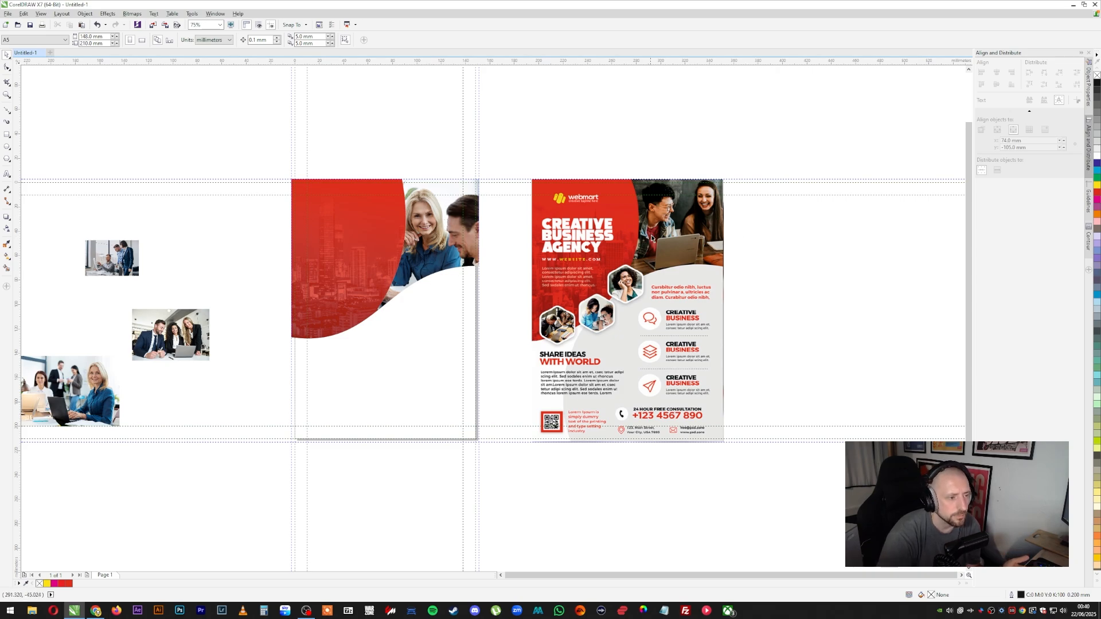
Edit the red header's PowerClip contents, fully desaturate the city skyline photo in the Image Adjustment Lab, and finish editing
{"action": "left_click", "coordinate": [334, 273]}
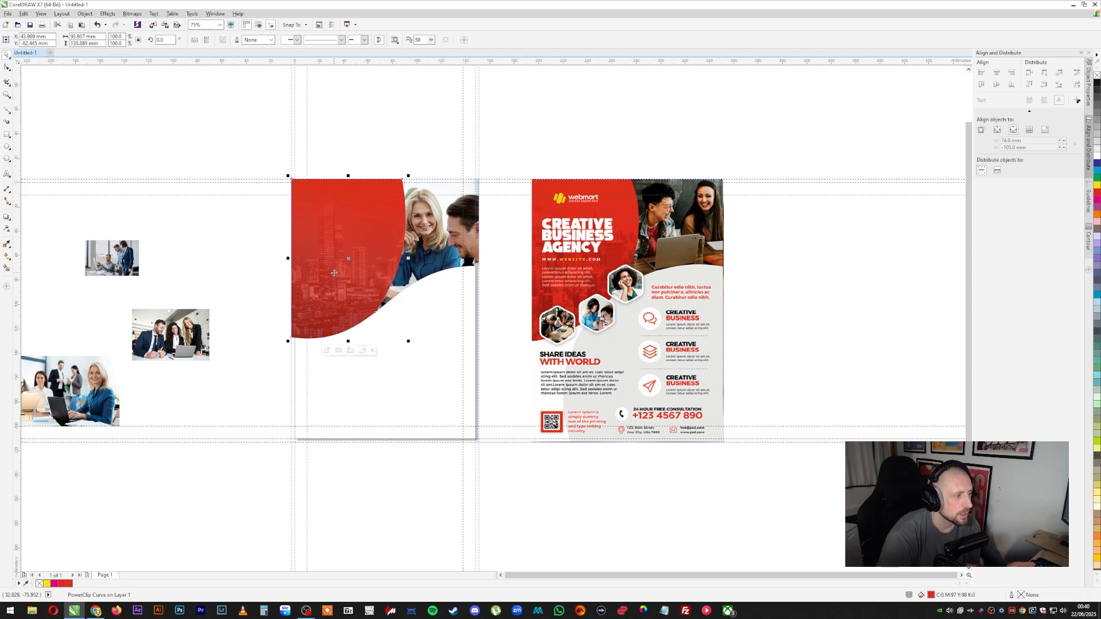
{"action": "right_click", "coordinate": [344, 247]}
{"action": "left_click", "coordinate": [385, 285]}
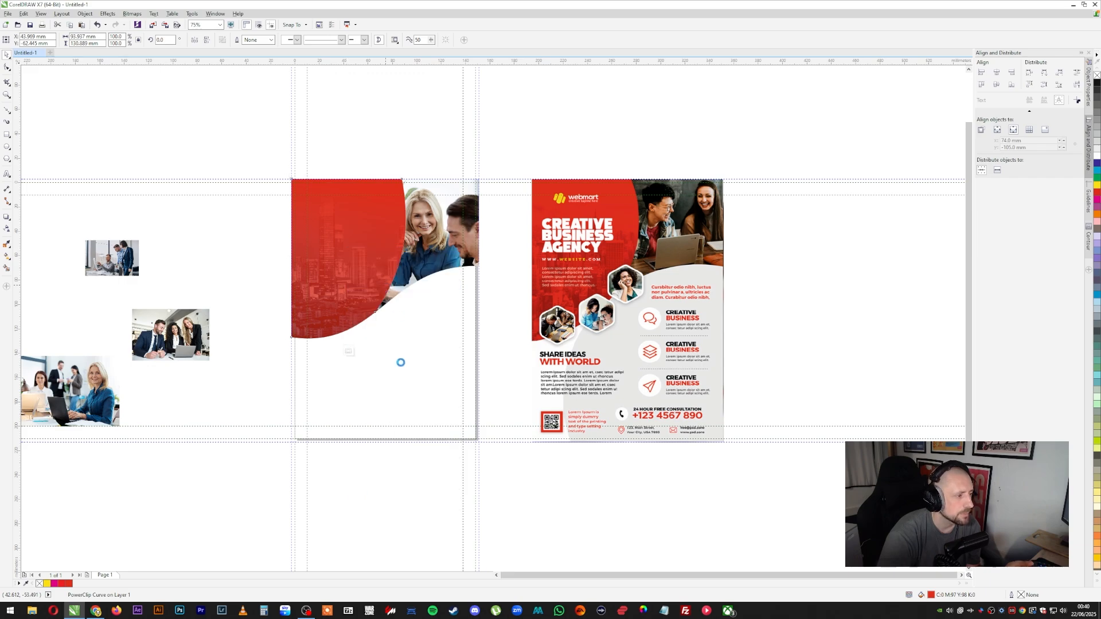
{"action": "left_click", "coordinate": [351, 289]}
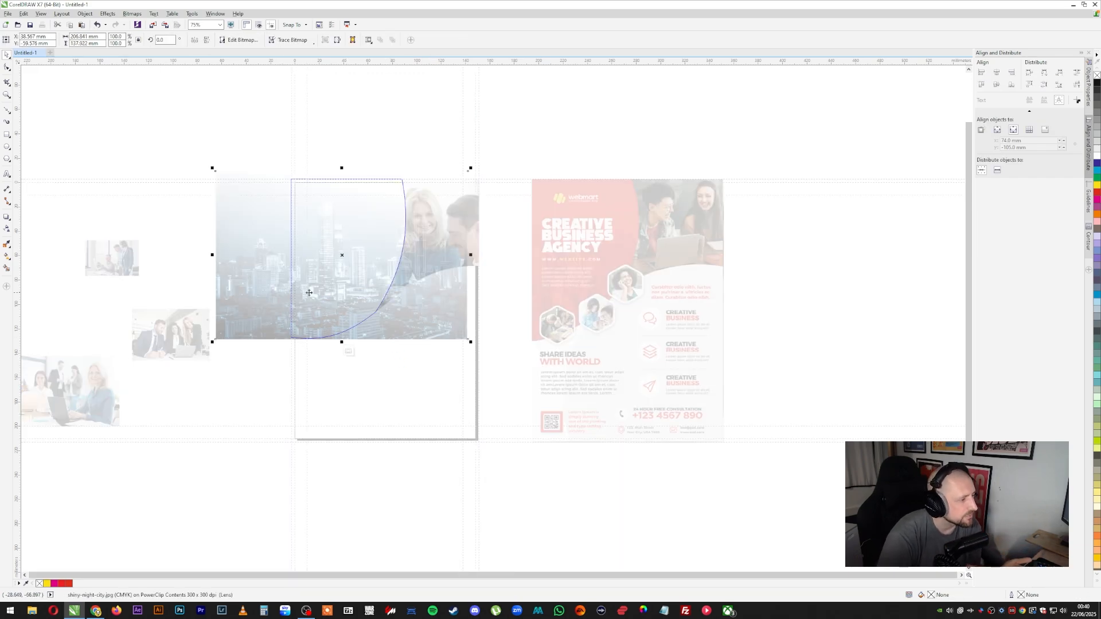
{"action": "left_click", "coordinate": [132, 13]}
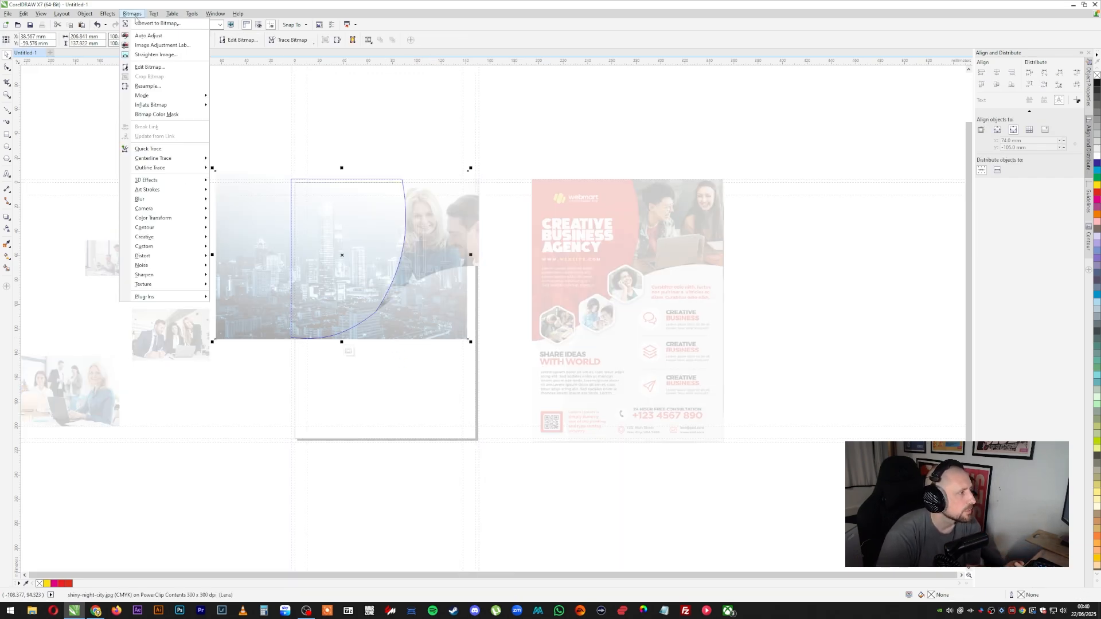
{"action": "left_click", "coordinate": [149, 46]}
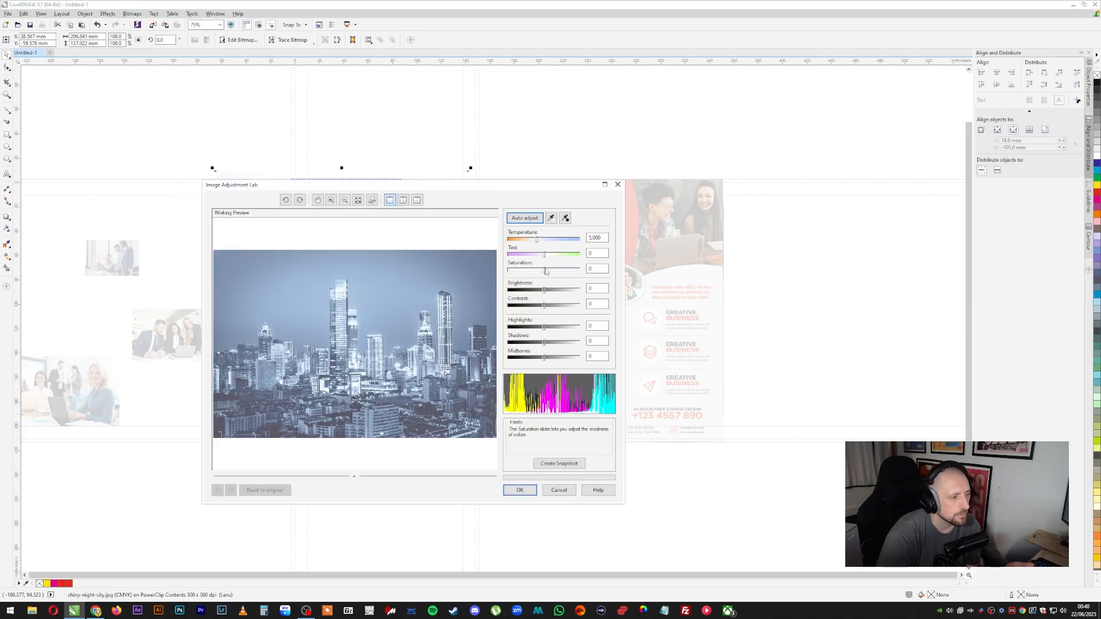
{"action": "left_click_drag", "start_coordinate": [545, 270], "coordinate": [504, 275]}
{"action": "left_click", "coordinate": [519, 490]}
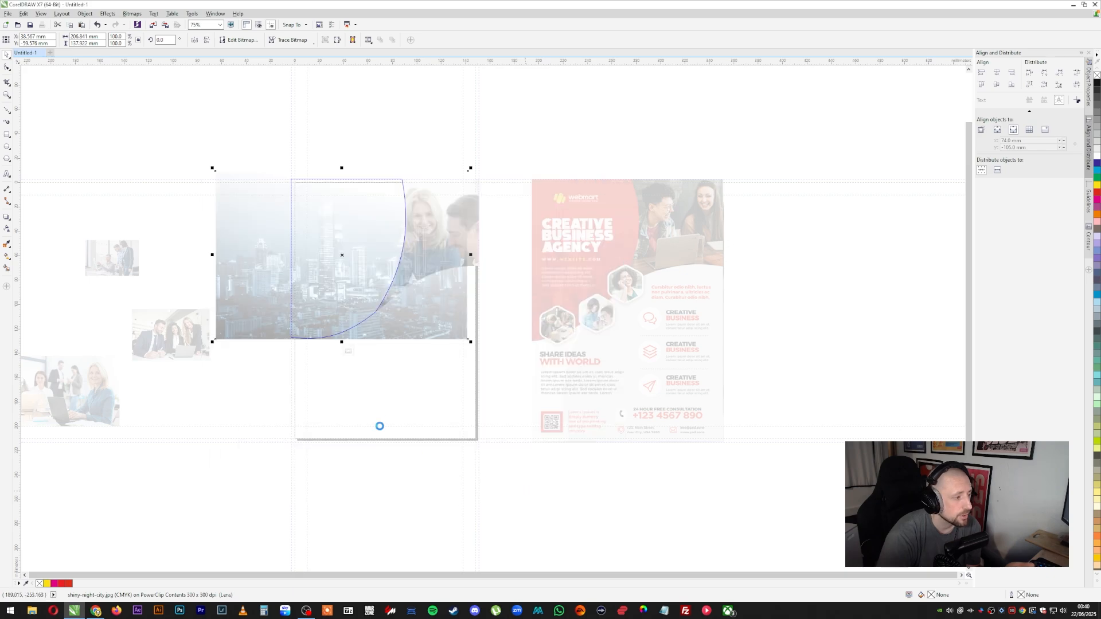
{"action": "right_click", "coordinate": [423, 323]}
{"action": "left_click", "coordinate": [465, 379]}
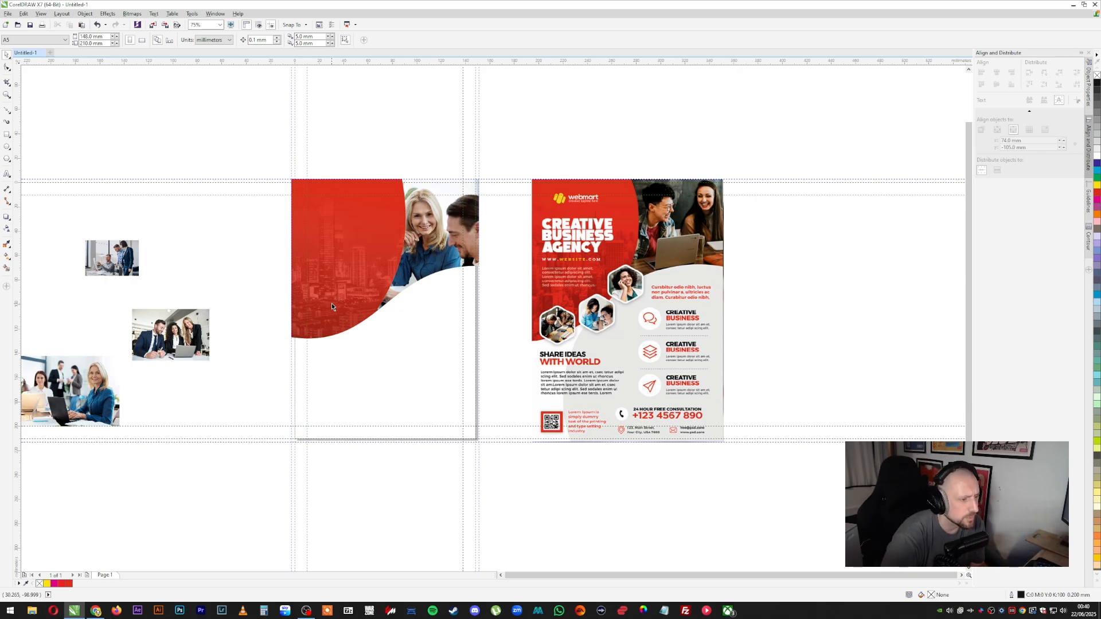
Group the three remaining office photos closer together in the empty area beside the flyer page
{"action": "left_click_drag", "start_coordinate": [175, 336], "coordinate": [216, 379]}
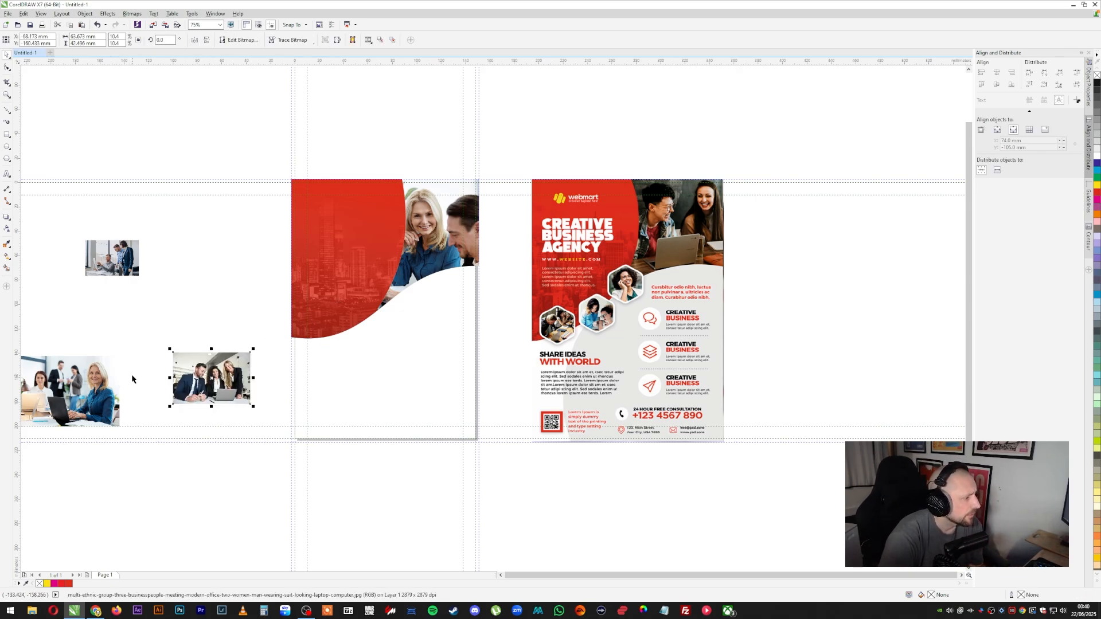
{"action": "left_click_drag", "start_coordinate": [86, 395], "coordinate": [209, 308]}
{"action": "left_click_drag", "start_coordinate": [113, 258], "coordinate": [128, 296]}
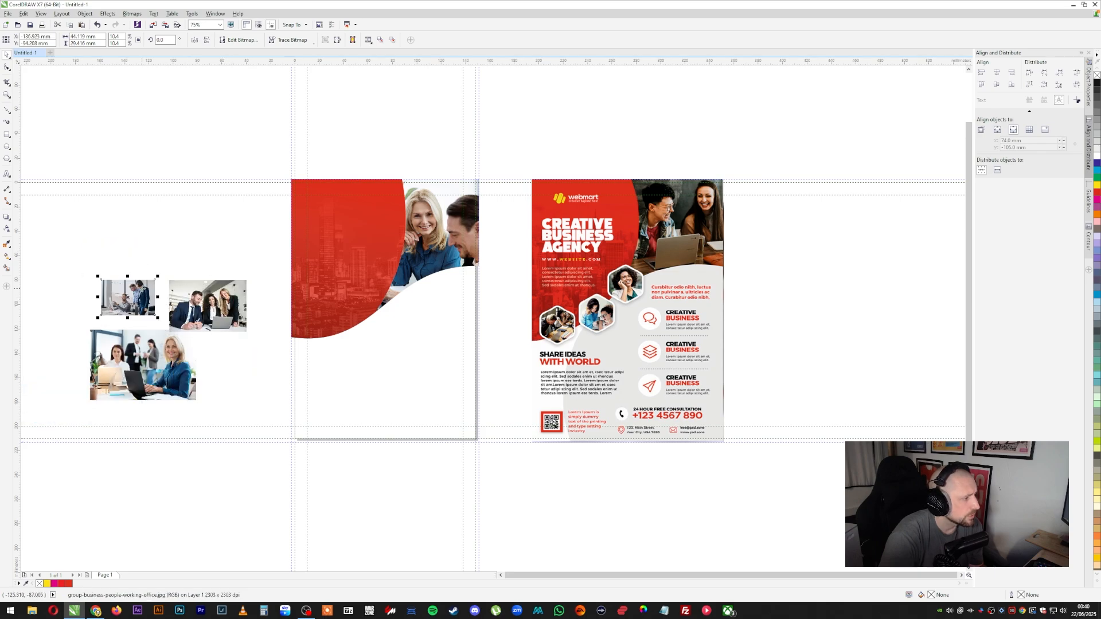
{"action": "left_click", "coordinate": [761, 294]}
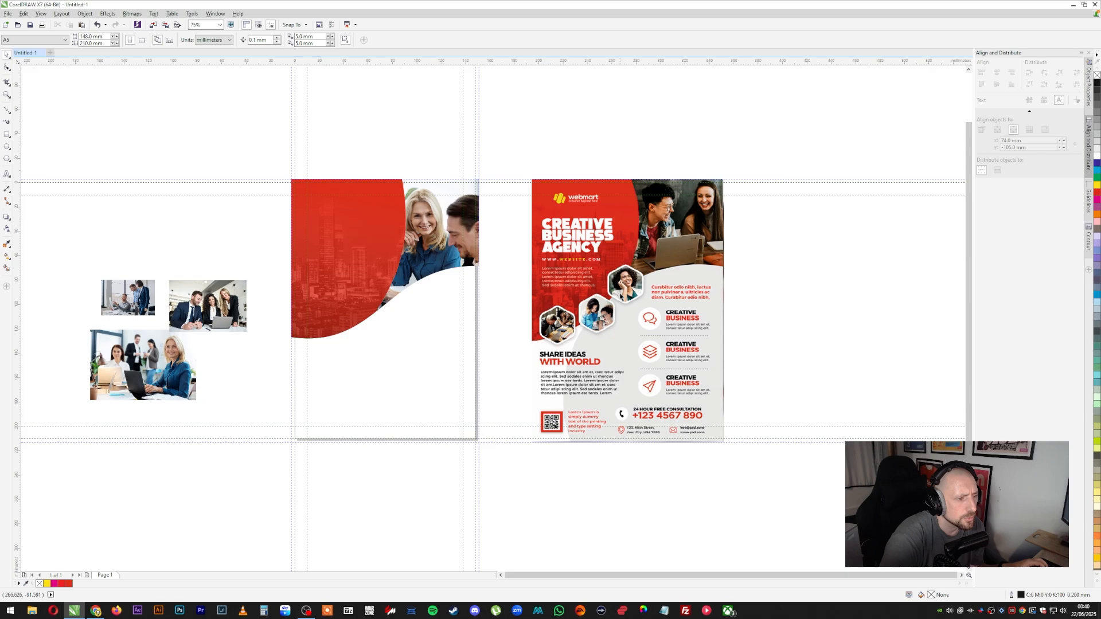
Draw a rectangle about 26.5 × 16.2 mm between the vertical sides of the reference's uppermost hexagon and convert it to curves
{"action": "scroll", "coordinate": [633, 287], "scroll_direction": "up", "scroll_amount": 4}
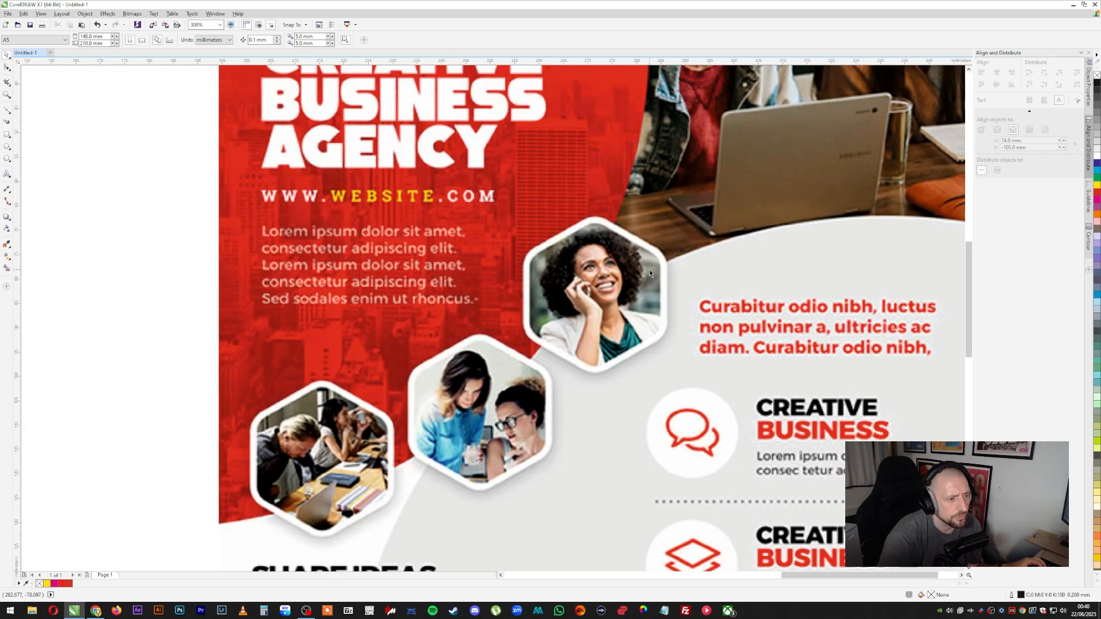
{"action": "key", "text": "F6"}
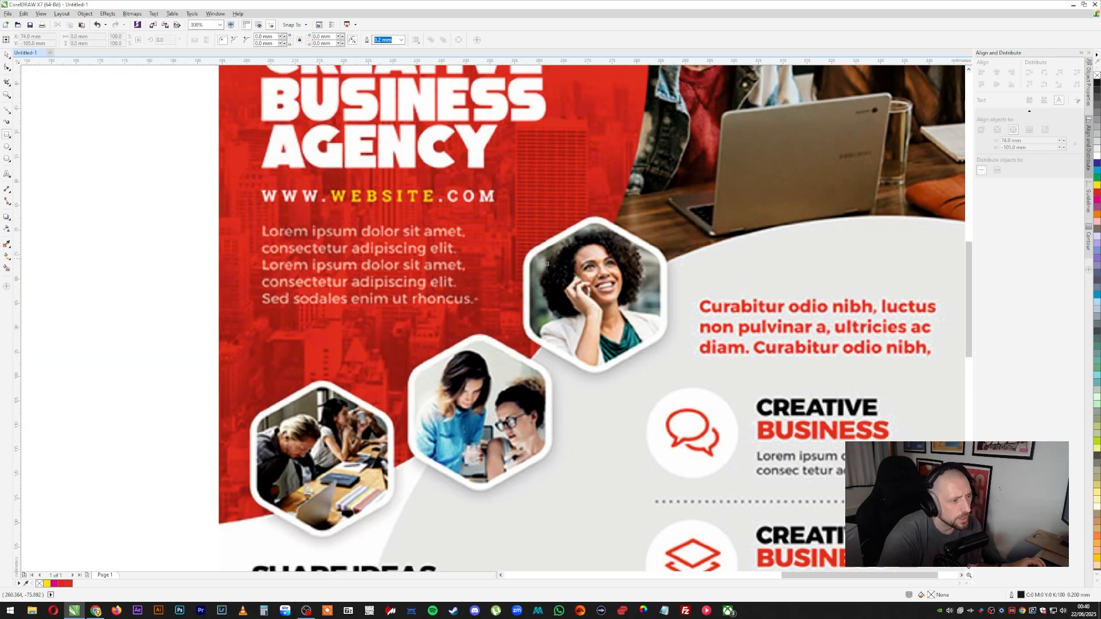
{"action": "left_click_drag", "start_coordinate": [529, 254], "coordinate": [660, 334]}
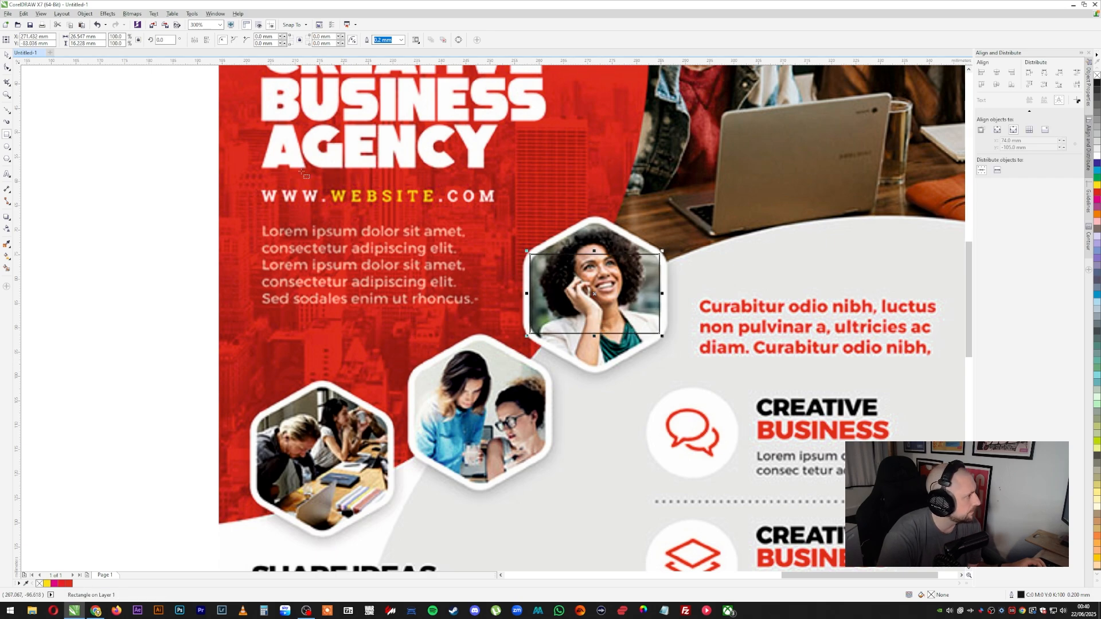
{"action": "left_click", "coordinate": [7, 54]}
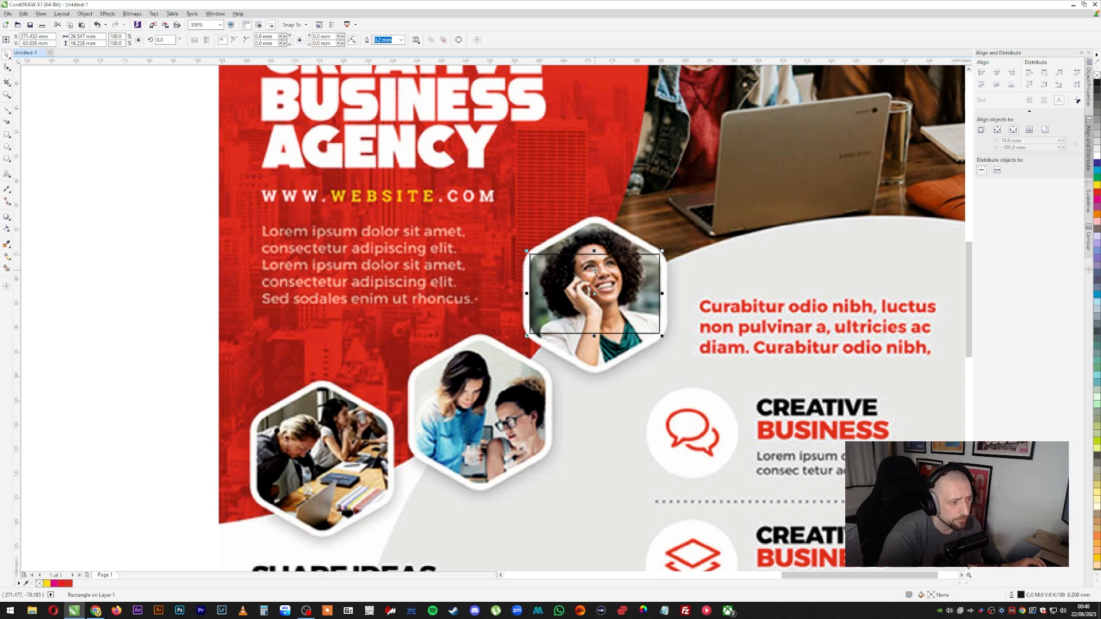
{"action": "right_click", "coordinate": [596, 270]}
{"action": "left_click", "coordinate": [613, 285]}
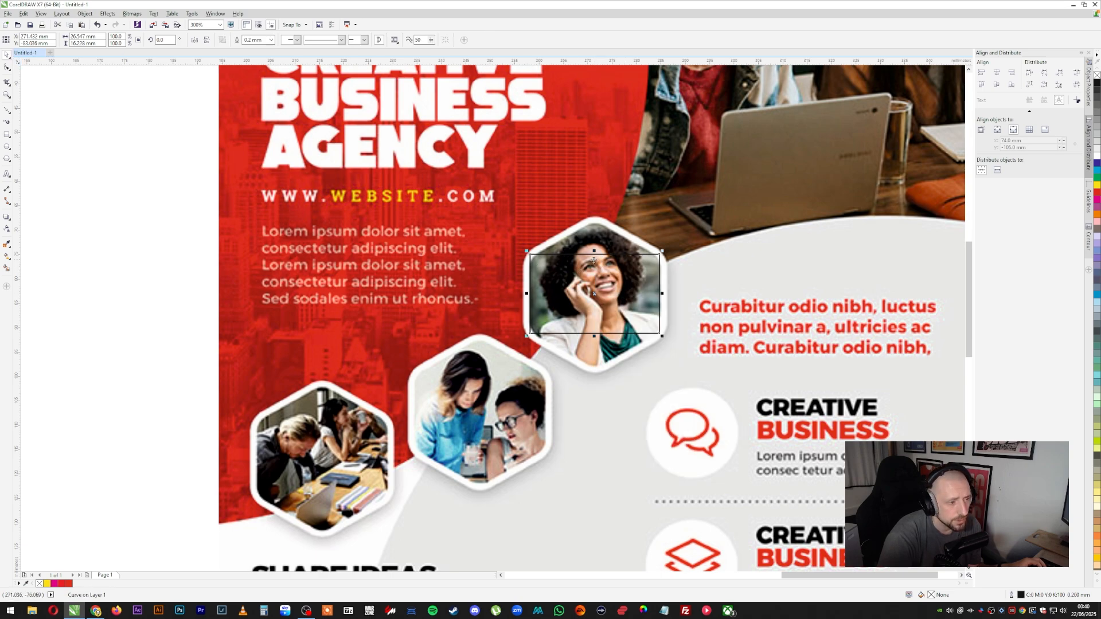
Add a node midway along the rectangle's upper edge and raise it to the peak of the reference hexagon
{"action": "key", "text": "F10"}
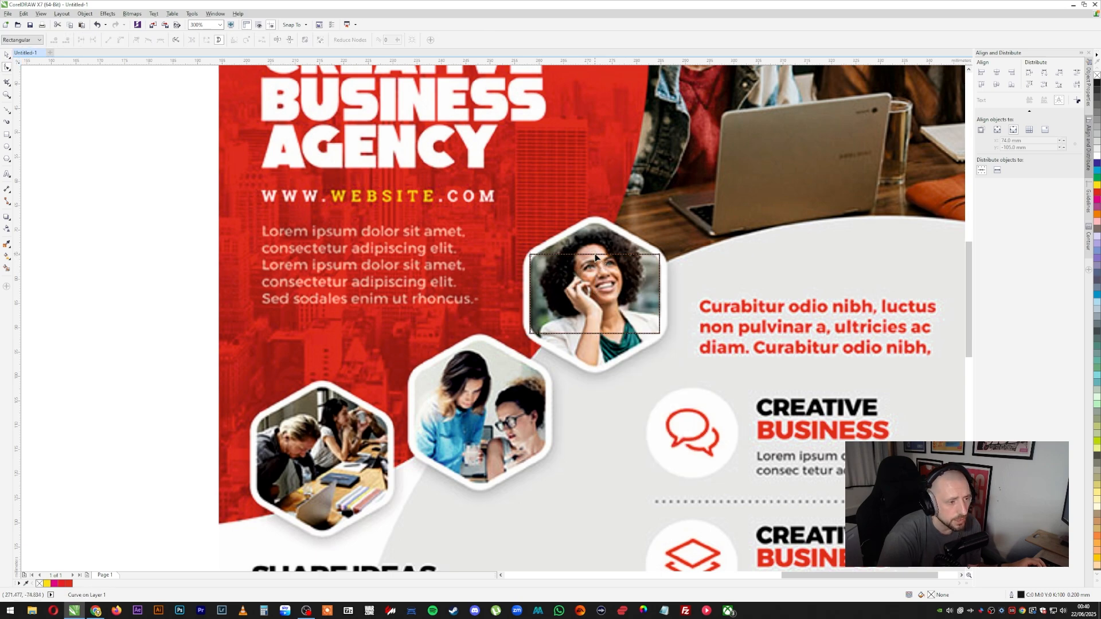
{"action": "double_click", "coordinate": [594, 254]}
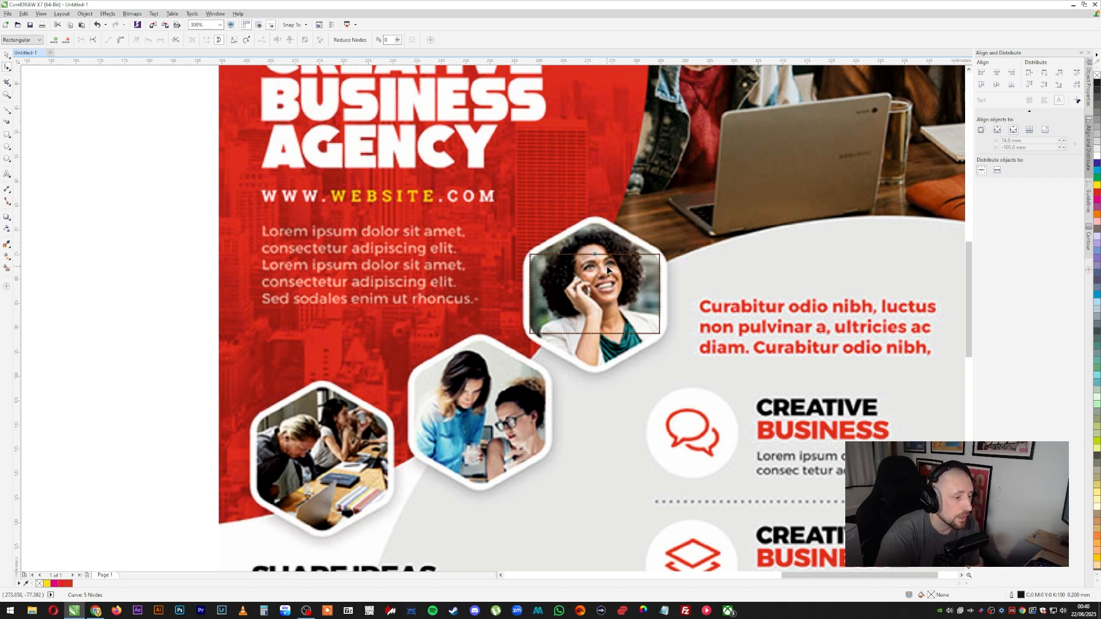
{"action": "key", "text": "Up"}
{"action": "key", "text": "Up"}
{"action": "key", "text": "Up"}
{"action": "key", "text": "Up"}
{"action": "key", "text": "Up"}
{"action": "key", "text": "Up"}
{"action": "key", "text": "Up"}
{"action": "key", "text": "Up"}
{"action": "key", "text": "Up"}
{"action": "key", "text": "Up"}
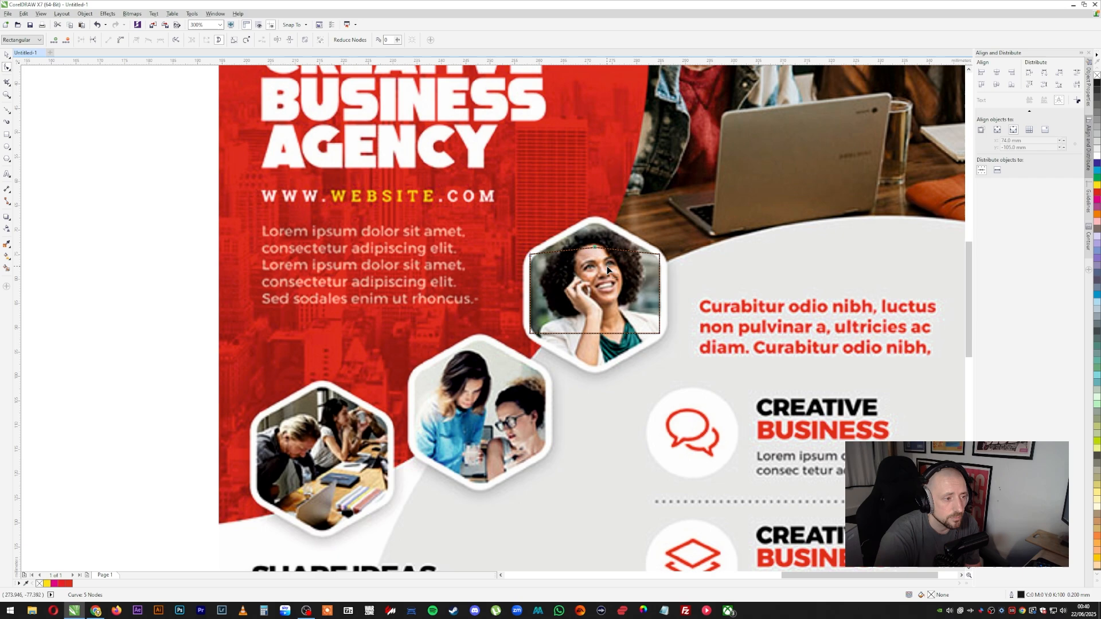
{"action": "key", "text": "Up"}
{"action": "key", "text": "Up"}
{"action": "key", "text": "Up"}
{"action": "key", "text": "Up"}
{"action": "key", "text": "Up"}
{"action": "key", "text": "Up"}
{"action": "key", "text": "Up"}
{"action": "key", "text": "Up"}
{"action": "key", "text": "Up"}
{"action": "key", "text": "Up"}
{"action": "key", "text": "Up"}
{"action": "key", "text": "Up"}
{"action": "key", "text": "Up"}
{"action": "key", "text": "Up"}
{"action": "key", "text": "Up"}
{"action": "key", "text": "Up"}
{"action": "key", "text": "Up"}
{"action": "key", "text": "Up"}
{"action": "key", "text": "Up"}
{"action": "key", "text": "Up"}
{"action": "key", "text": "Up"}
{"action": "key", "text": "Up"}
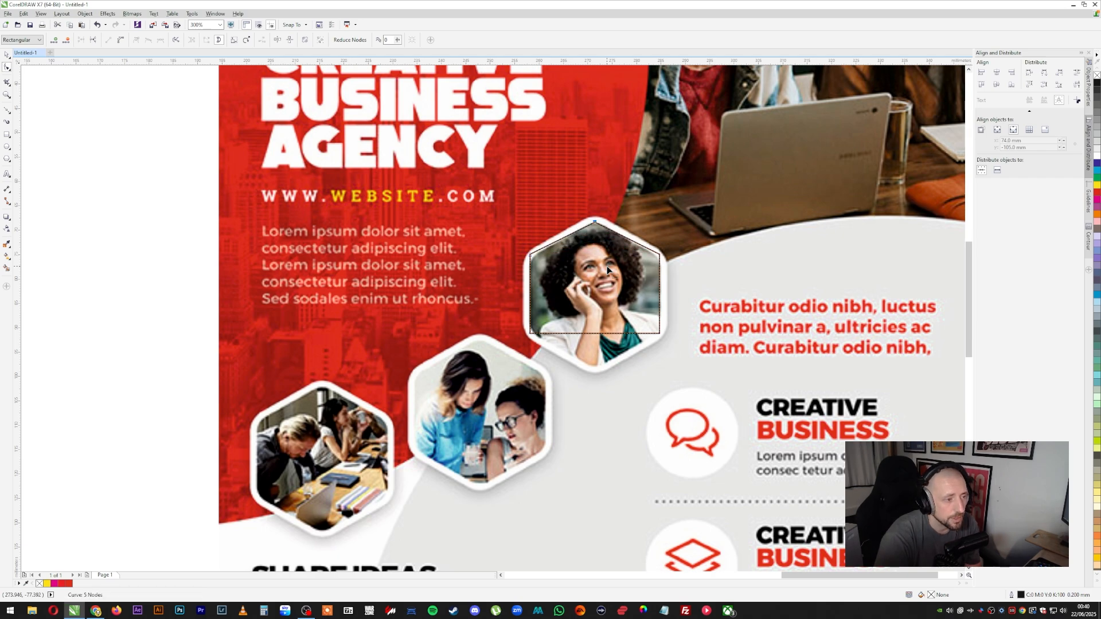
Place a duplicate of the peaked outline above and slightly left of the reference's uppermost hexagon
{"action": "key", "text": "space"}
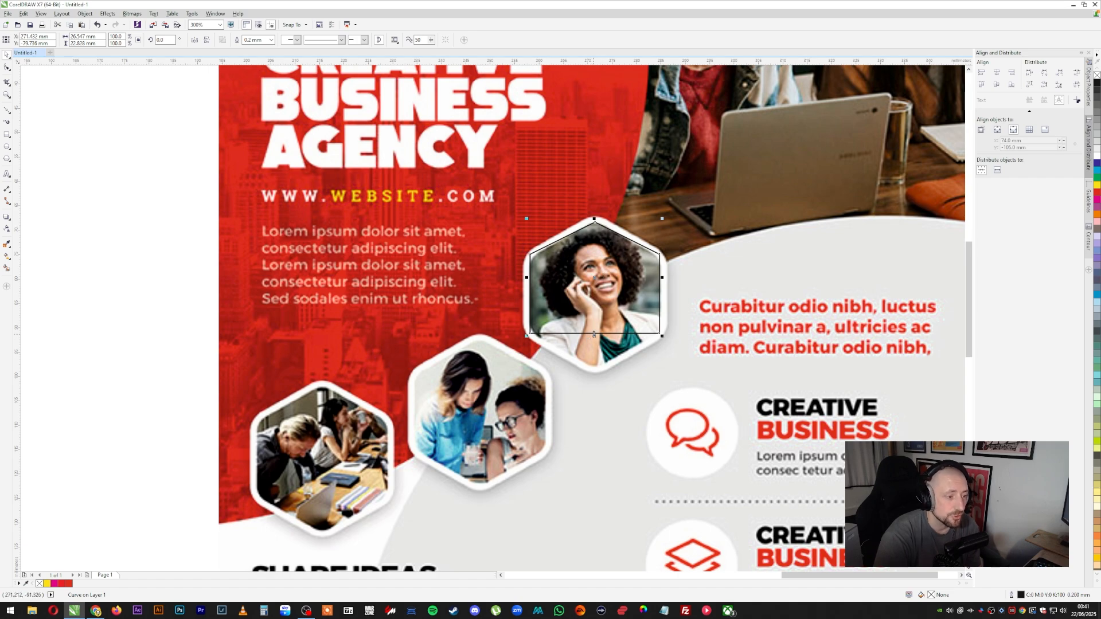
{"action": "left_click_drag", "start_coordinate": [612, 267], "coordinate": [575, 186]}
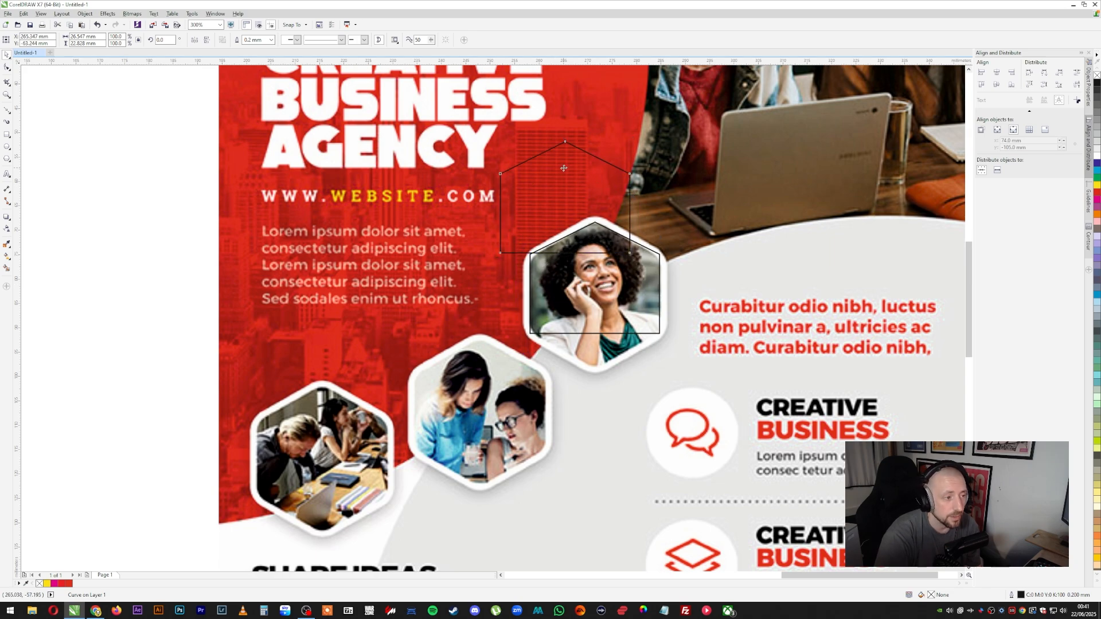
{"action": "left_click_drag", "start_coordinate": [565, 169], "coordinate": [672, 161]}
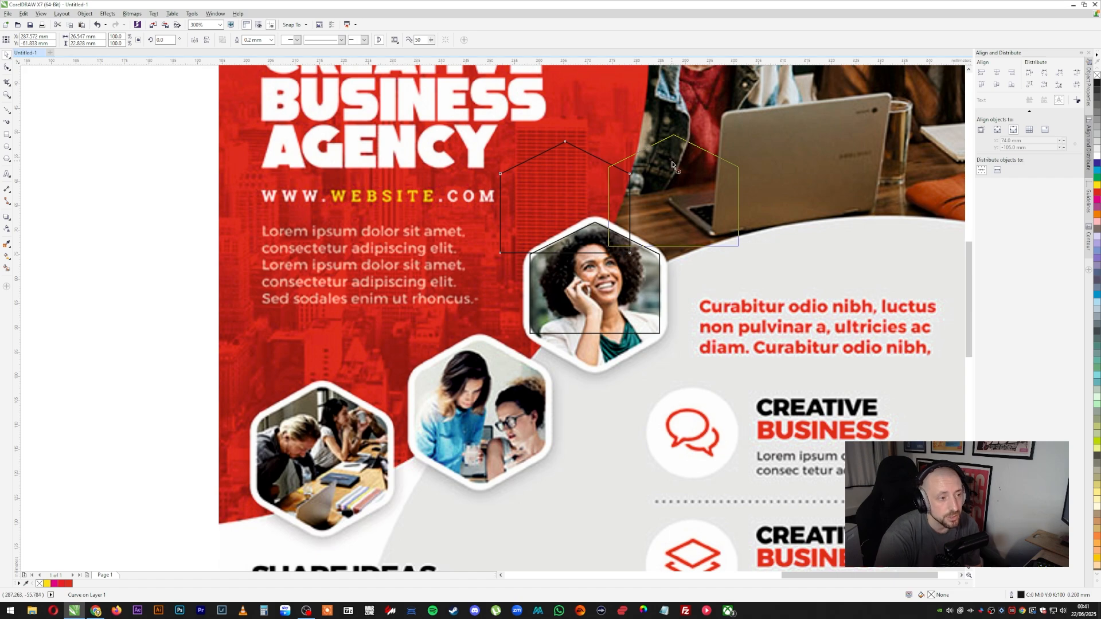
{"action": "left_click_drag", "start_coordinate": [672, 164], "coordinate": [672, 159]}
{"action": "key", "text": "Delete"}
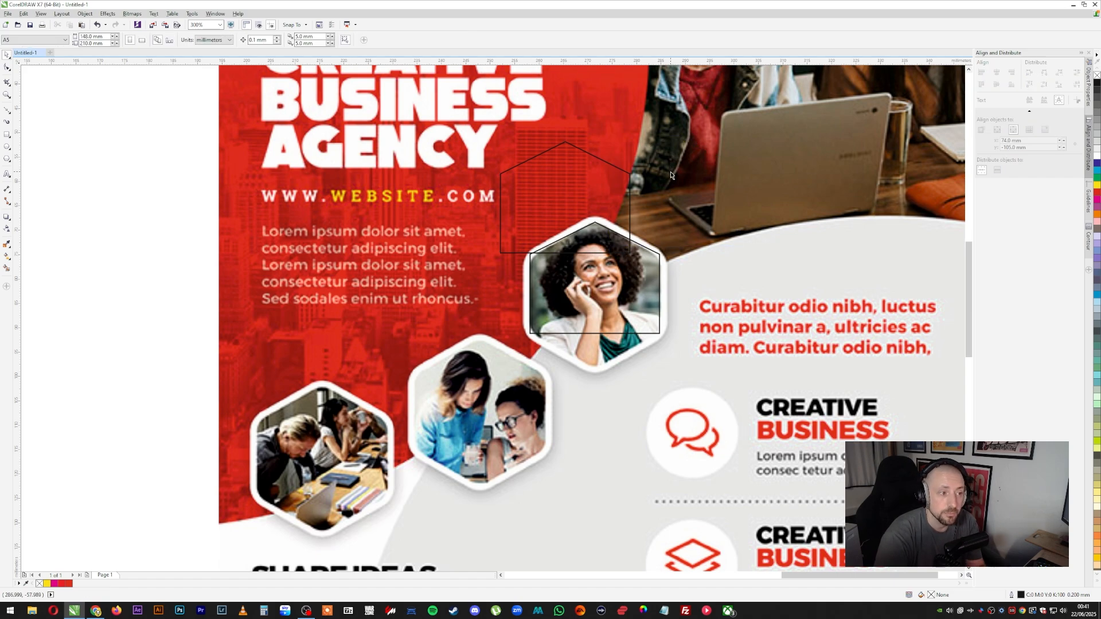
Mirror the duplicated outline vertically and move it over the lower part of the reference's uppermost hexagon
{"action": "left_click", "coordinate": [529, 214]}
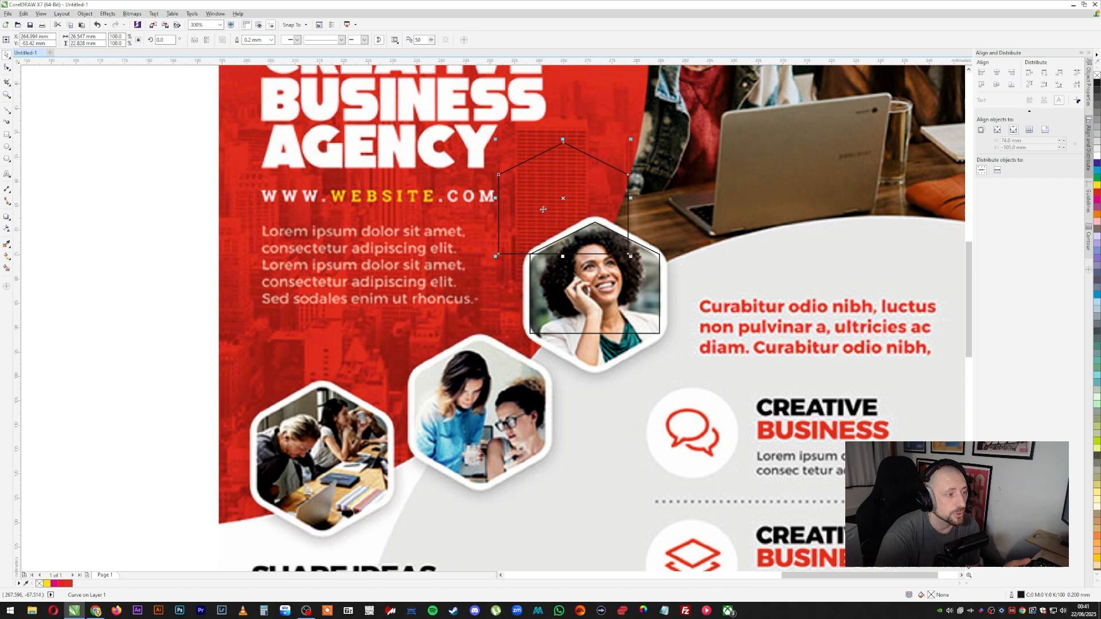
{"action": "left_click", "coordinate": [206, 40]}
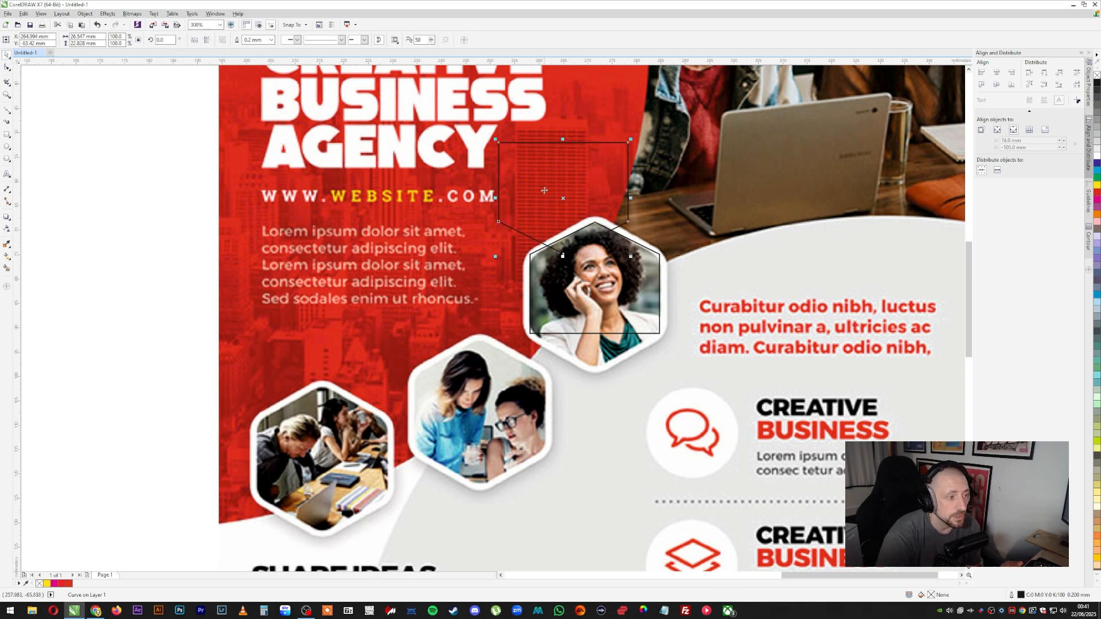
{"action": "left_click_drag", "start_coordinate": [559, 161], "coordinate": [591, 288]}
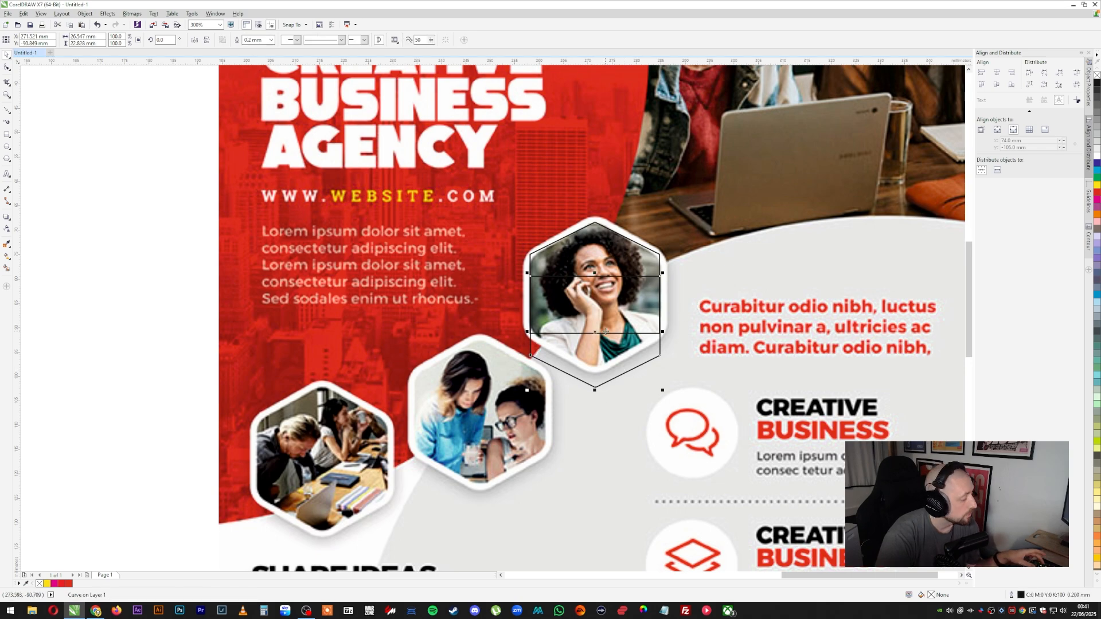
Select both the upright and the mirrored outlines and set the alignment reference to the active objects
{"action": "left_click", "coordinate": [623, 252], "text": "shift"}
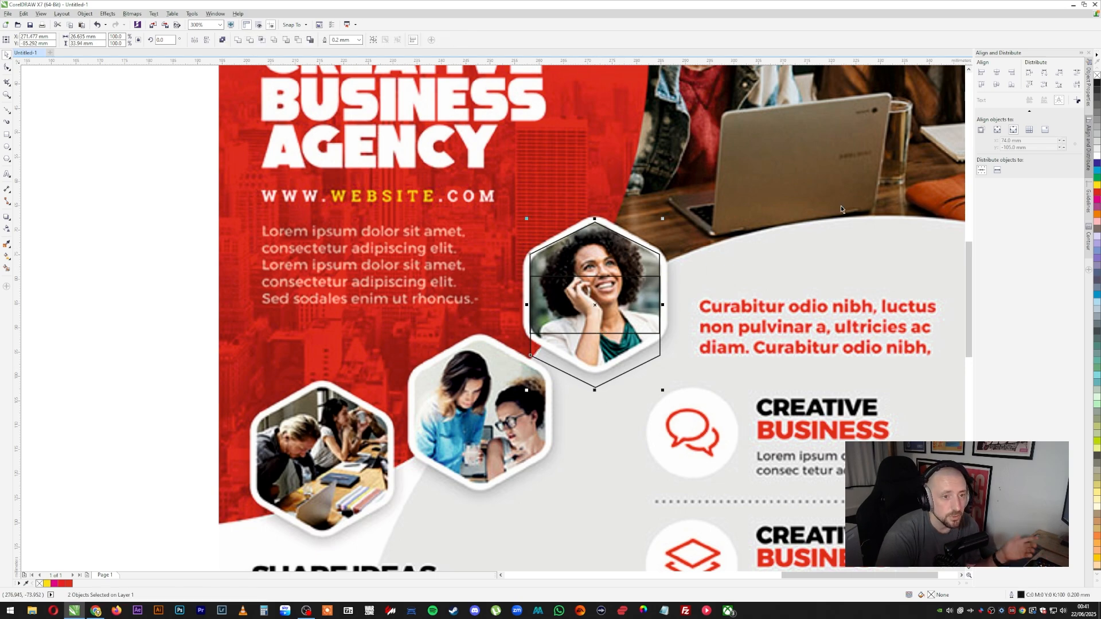
{"action": "left_click", "coordinate": [1015, 134]}
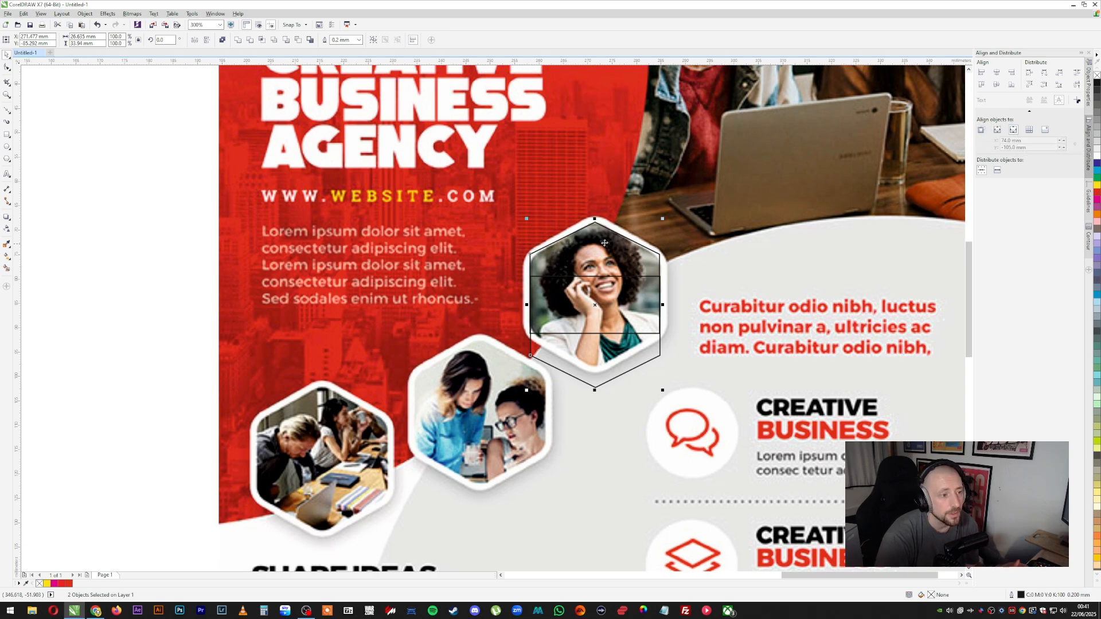
{"action": "left_click", "coordinate": [981, 131]}
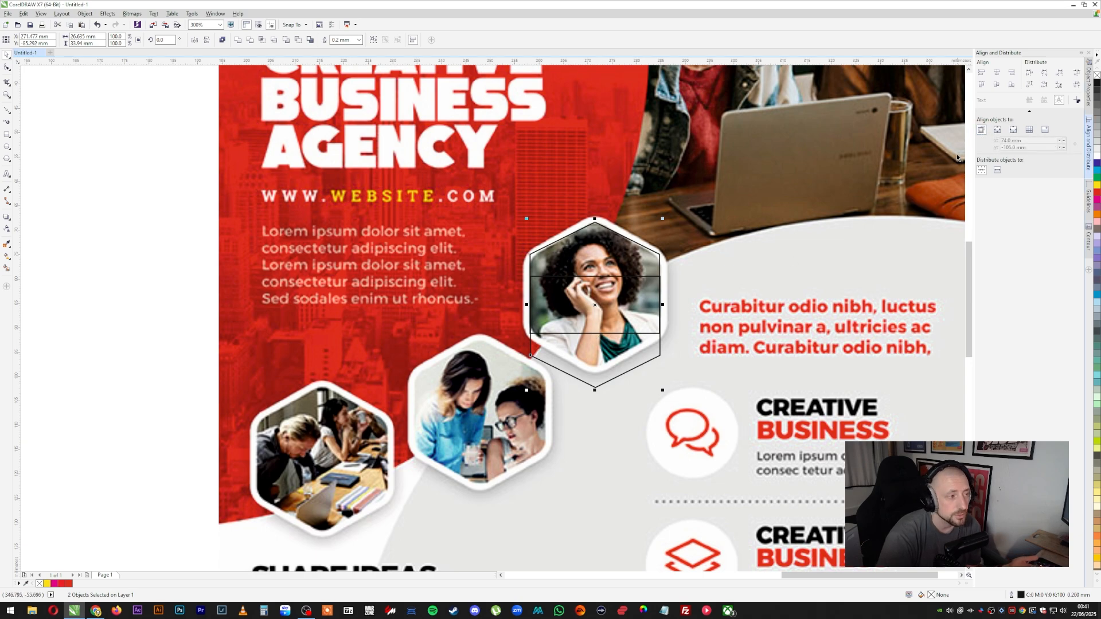
{"action": "left_click", "coordinate": [215, 13]}
{"action": "mouse_move", "coordinate": [274, 127]}
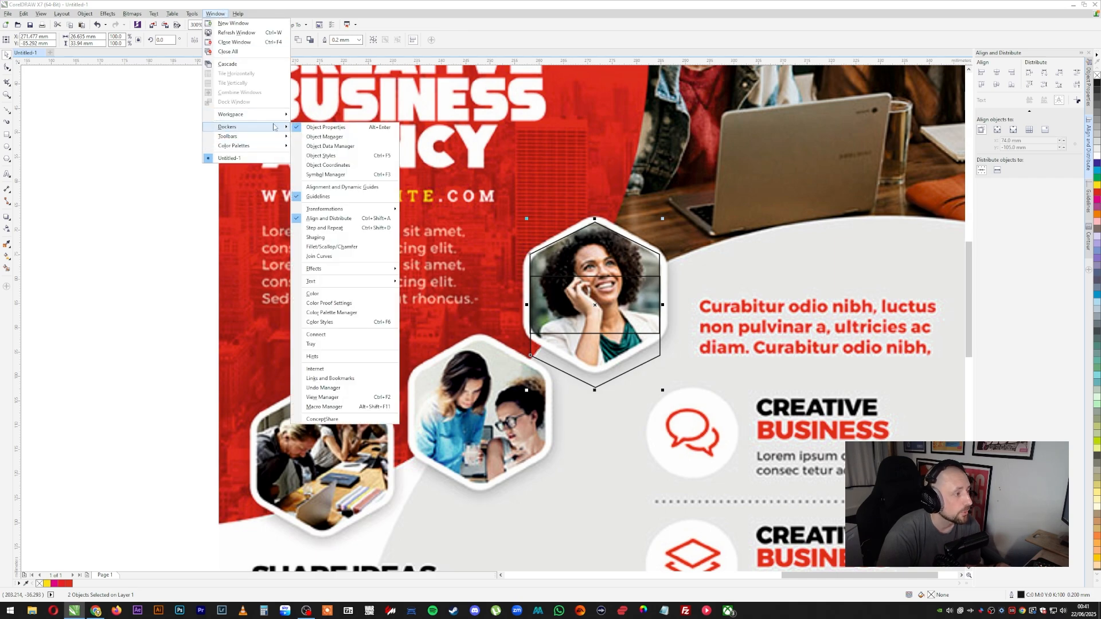
{"action": "left_click", "coordinate": [321, 224]}
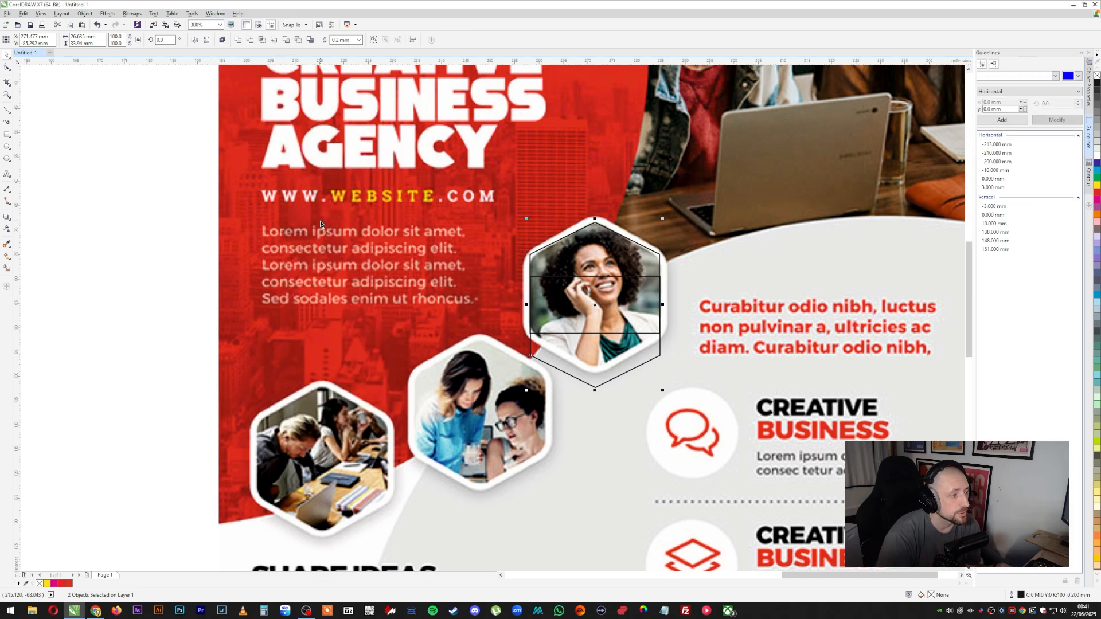
{"action": "left_click", "coordinate": [212, 15]}
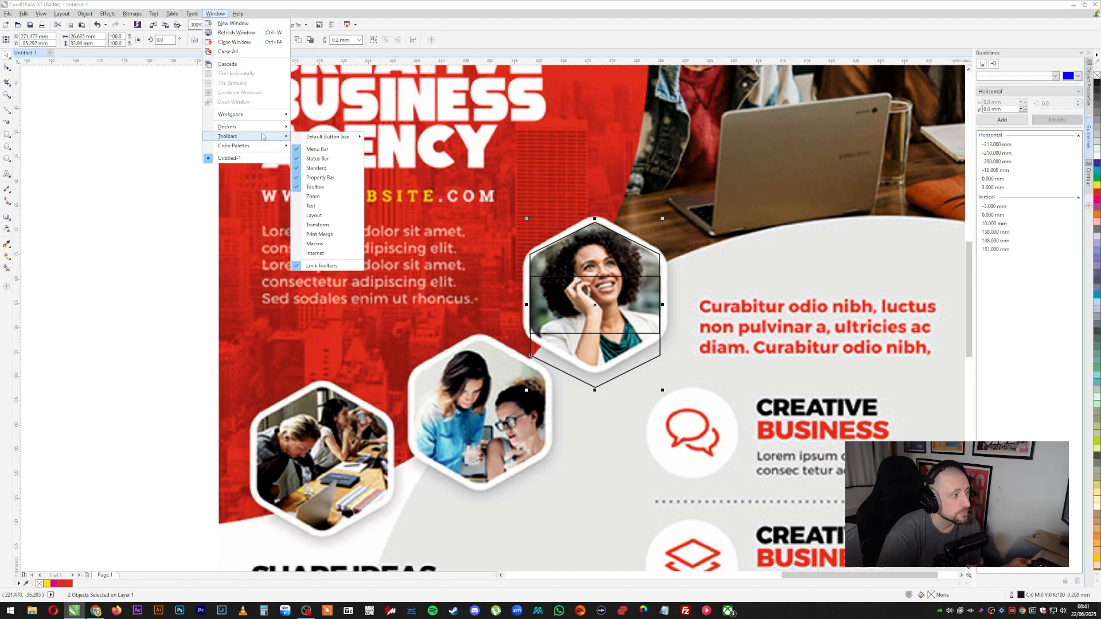
{"action": "left_click", "coordinate": [321, 224]}
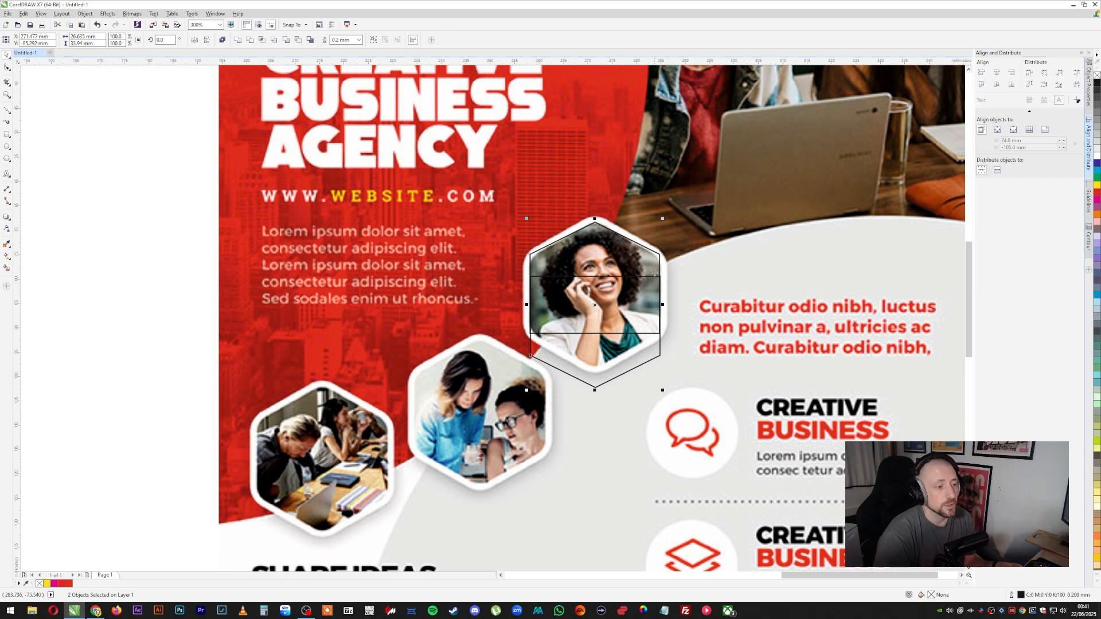
Align the centres of the upright and mirrored outlines on a shared vertical axis, undoing the vertical-centre alignment
{"action": "left_click", "coordinate": [997, 86]}
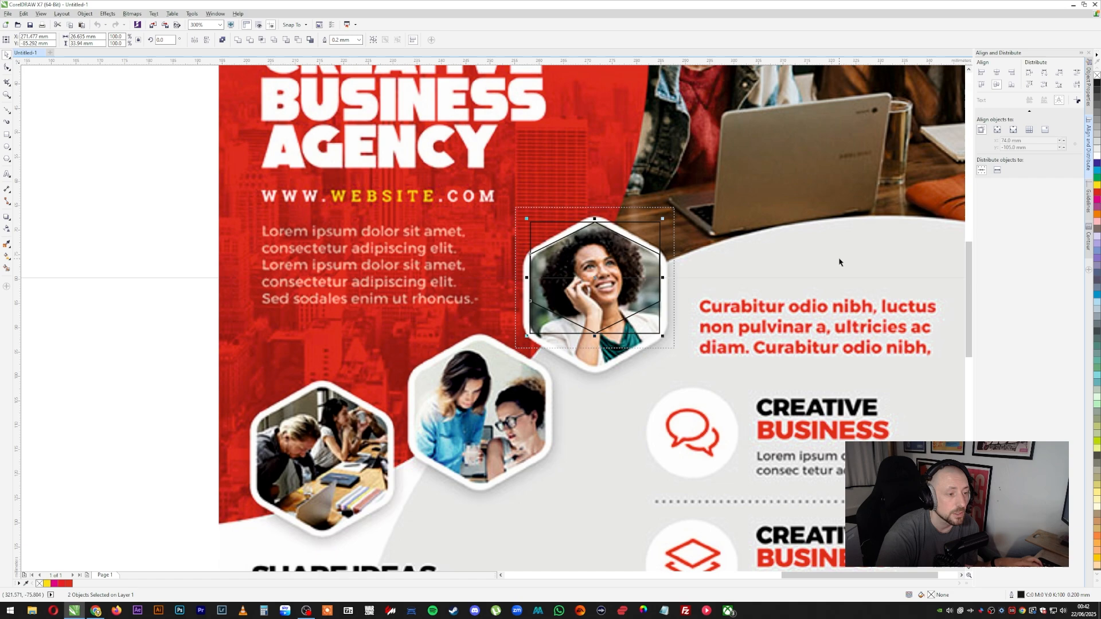
{"action": "key", "text": "ctrl+z"}
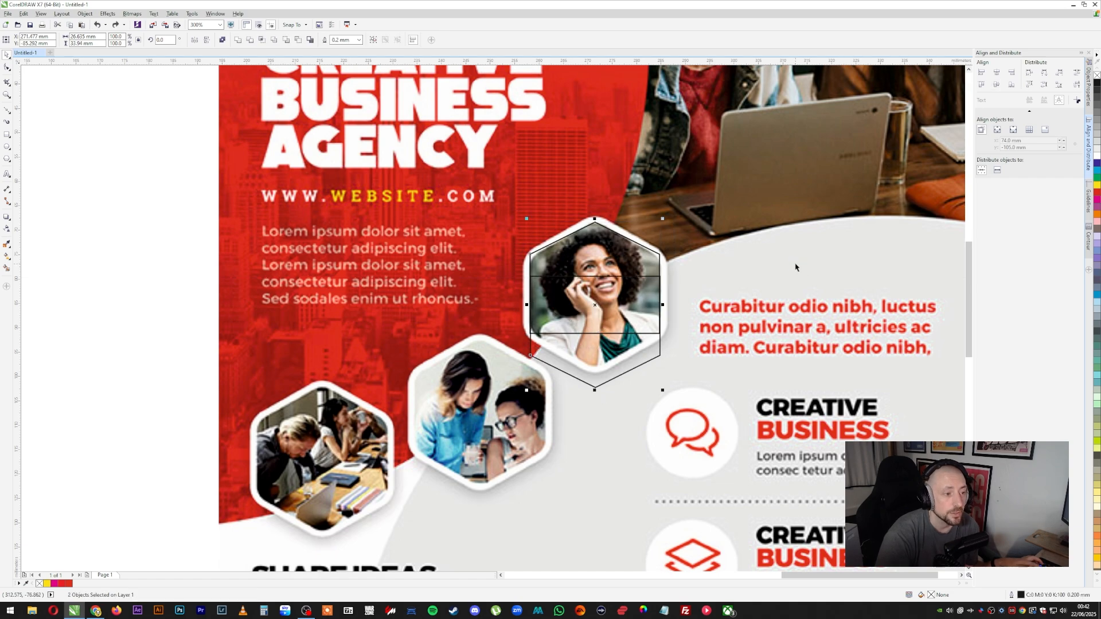
{"action": "left_click", "coordinate": [997, 86]}
{"action": "key", "text": "ctrl+z"}
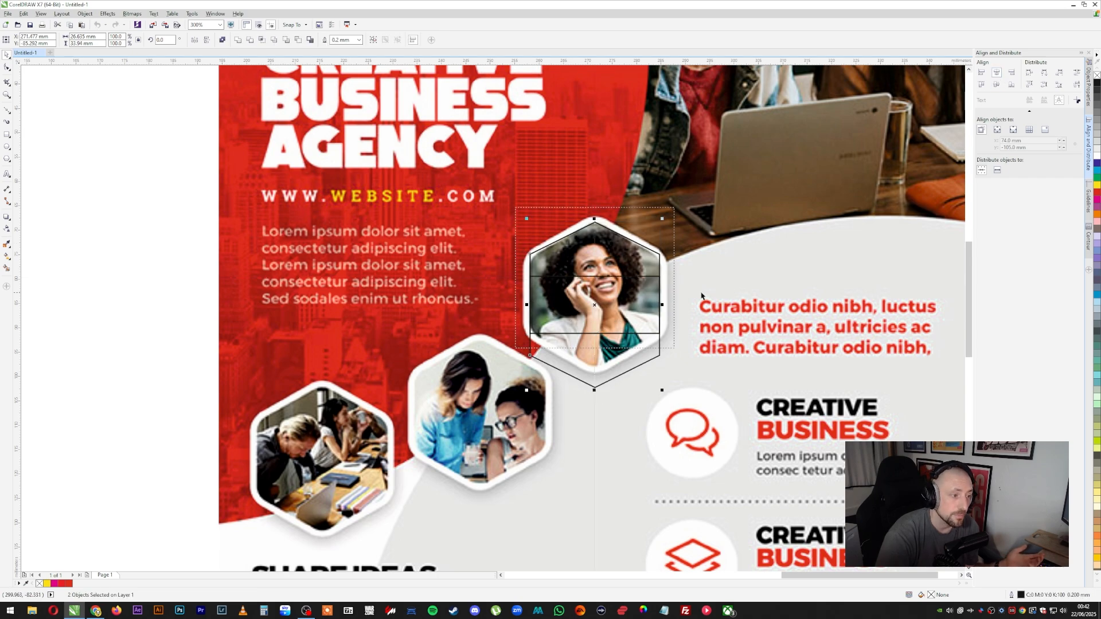
Nudge the mirrored outline vertically until its lower peak matches the lower point of the photo in the reference hexagon
{"action": "left_click", "coordinate": [639, 290]}
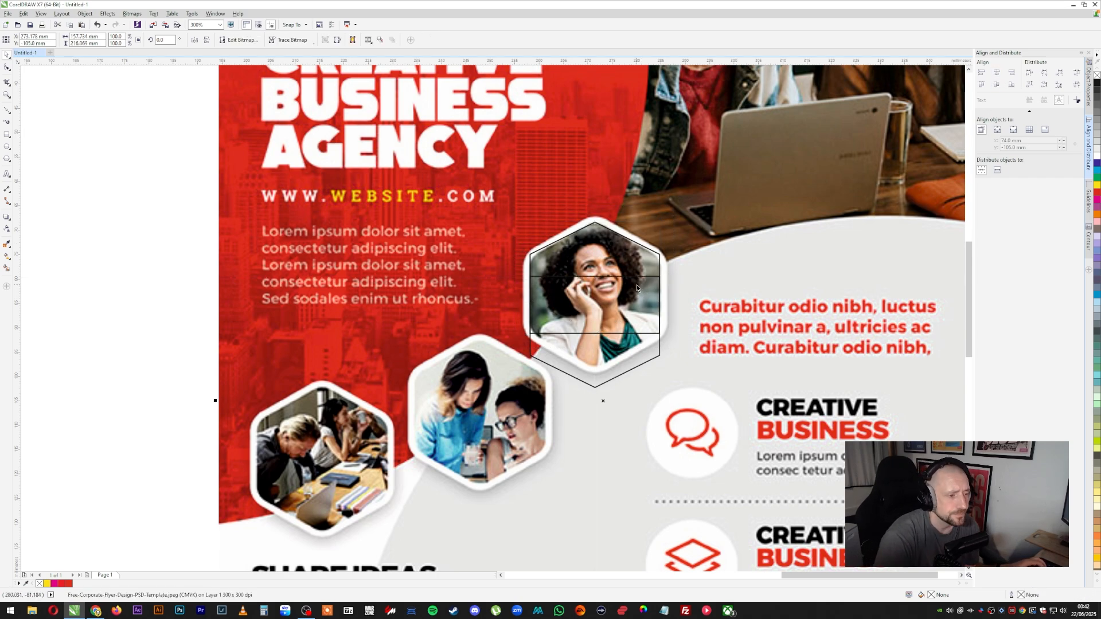
{"action": "left_click", "coordinate": [610, 369]}
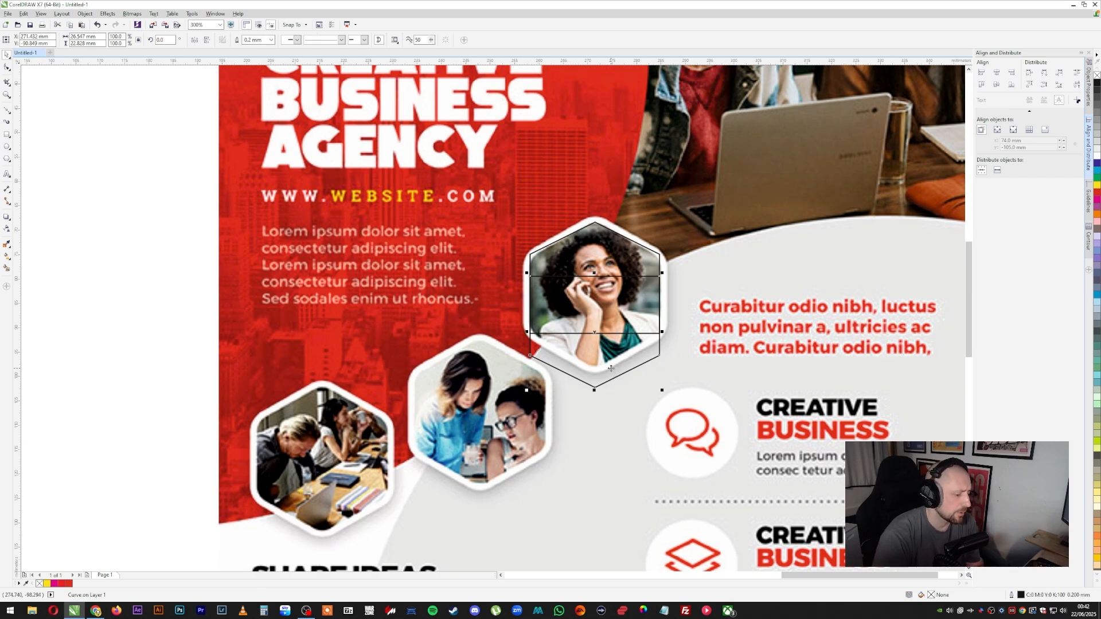
{"action": "key", "text": "Up"}
{"action": "key", "text": "Up"}
{"action": "key", "text": "Up"}
{"action": "key", "text": "Up"}
{"action": "key", "text": "Up"}
{"action": "key", "text": "Up"}
{"action": "key", "text": "Up"}
{"action": "key", "text": "Up"}
{"action": "key", "text": "Up"}
{"action": "key", "text": "Up"}
{"action": "key", "text": "Up"}
{"action": "key", "text": "Up"}
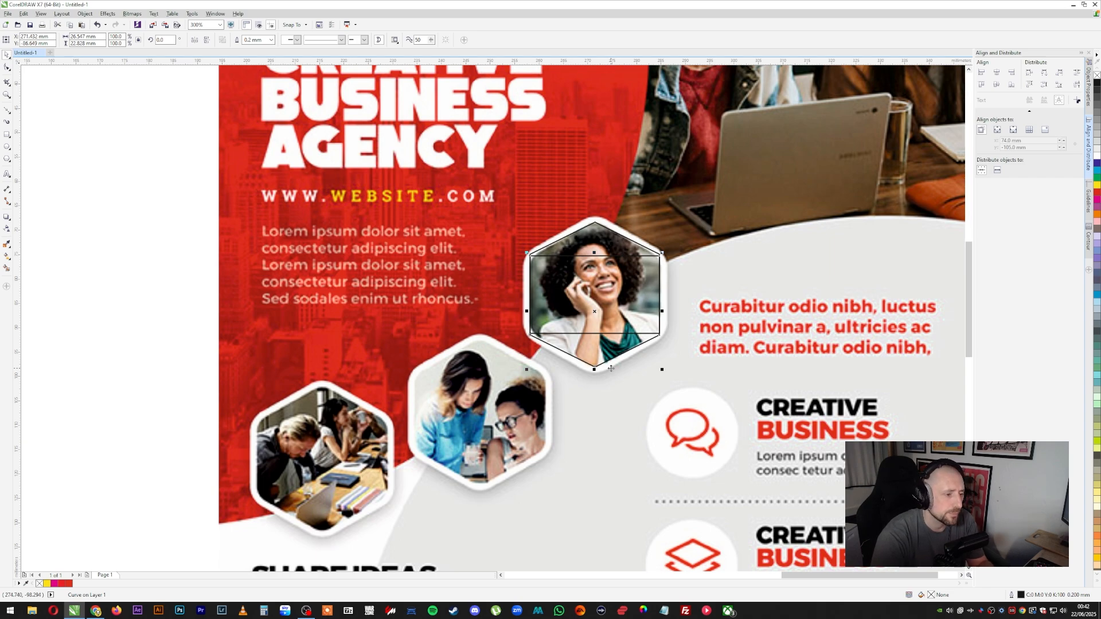
{"action": "key", "text": "Down"}
{"action": "key", "text": "Down"}
{"action": "key", "text": "Down"}
{"action": "key", "text": "Down"}
{"action": "key", "text": "Down"}
{"action": "key", "text": "Down"}
{"action": "key", "text": "Down"}
{"action": "key", "text": "Down"}
{"action": "key", "text": "Down"}
{"action": "key", "text": "Down"}
{"action": "key", "text": "Down"}
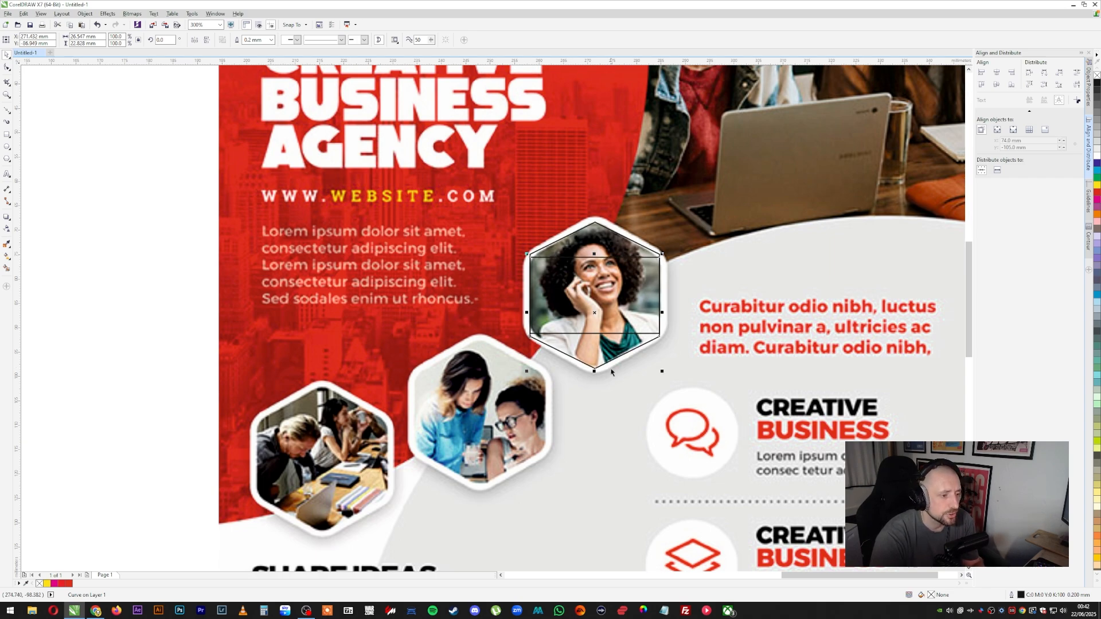
{"action": "key", "text": "Down"}
{"action": "key", "text": "Down"}
{"action": "key", "text": "Down"}
{"action": "key", "text": "Down"}
{"action": "key", "text": "Down"}
{"action": "key", "text": "Down"}
{"action": "key", "text": "Down"}
{"action": "key", "text": "Down"}
{"action": "key", "text": "Down"}
{"action": "key", "text": "Down"}
{"action": "key", "text": "Down"}
{"action": "key", "text": "Down"}
{"action": "key", "text": "Down"}
{"action": "key", "text": "Down"}
{"action": "key", "text": "Down"}
{"action": "key", "text": "Down"}
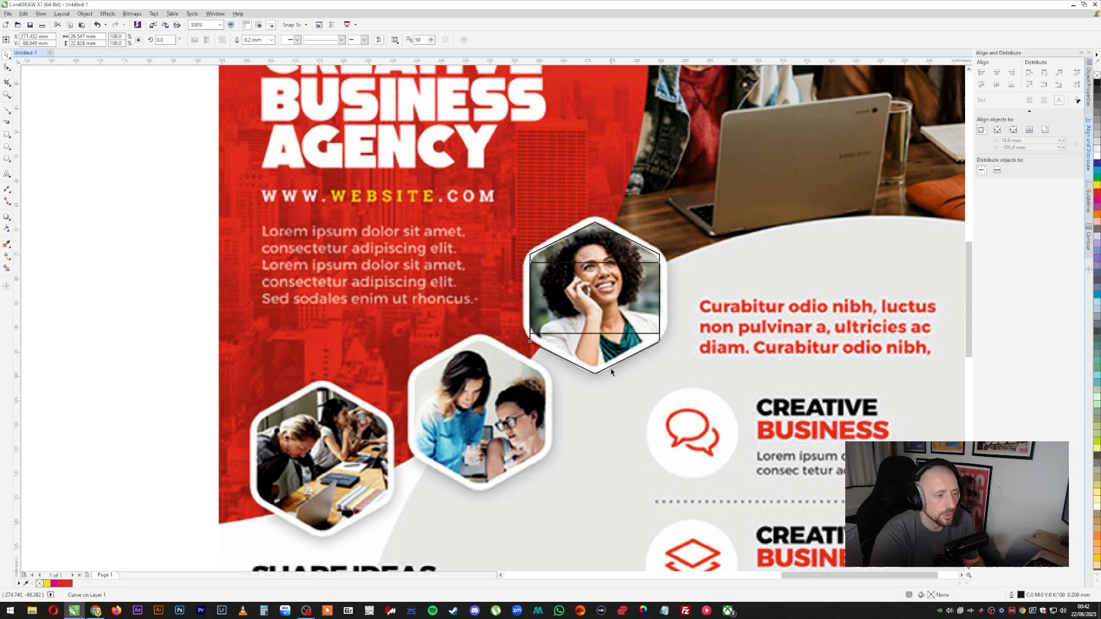
{"action": "key", "text": "Up"}
{"action": "key", "text": "Up"}
{"action": "key", "text": "Up"}
{"action": "key", "text": "Up"}
{"action": "key", "text": "Up"}
{"action": "key", "text": "Up"}
{"action": "key", "text": "Up"}
{"action": "key", "text": "Up"}
{"action": "key", "text": "Up"}
{"action": "key", "text": "Up"}
{"action": "key", "text": "Up"}
{"action": "key", "text": "Up"}
{"action": "key", "text": "Up"}
{"action": "key", "text": "Up"}
{"action": "key", "text": "Up"}
{"action": "key", "text": "Up"}
{"action": "key", "text": "Up"}
{"action": "key", "text": "Up"}
{"action": "key", "text": "Up"}
{"action": "key", "text": "Up"}
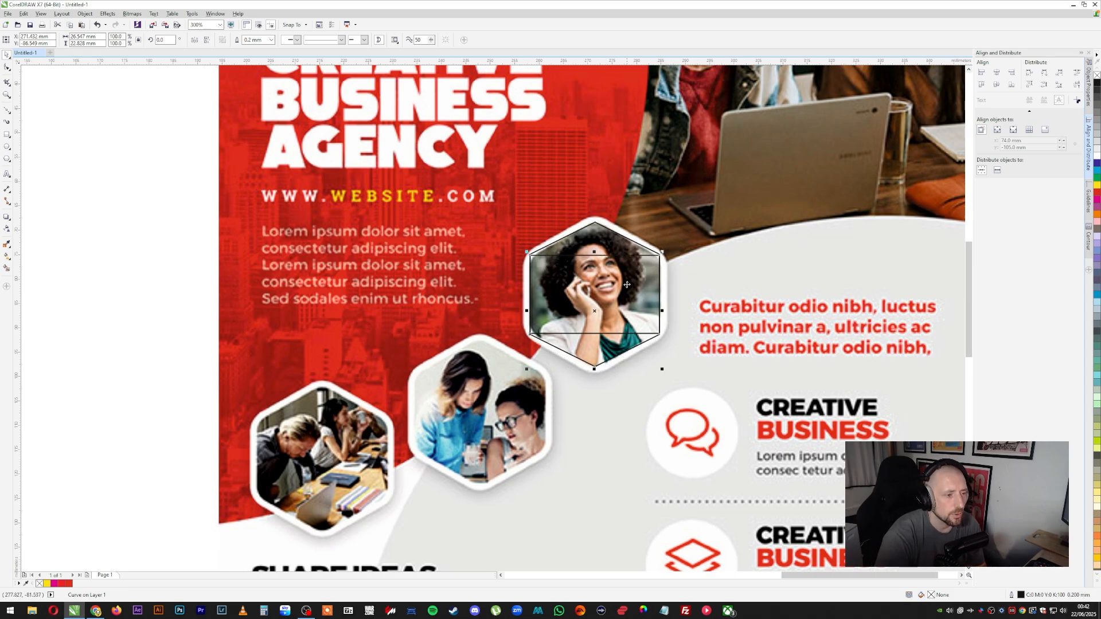
Weld the upright and mirrored outlines into a single hexagon over the reference photo
{"action": "left_click_drag", "start_coordinate": [727, 327], "coordinate": [725, 327]}
{"action": "left_click", "coordinate": [615, 350]}
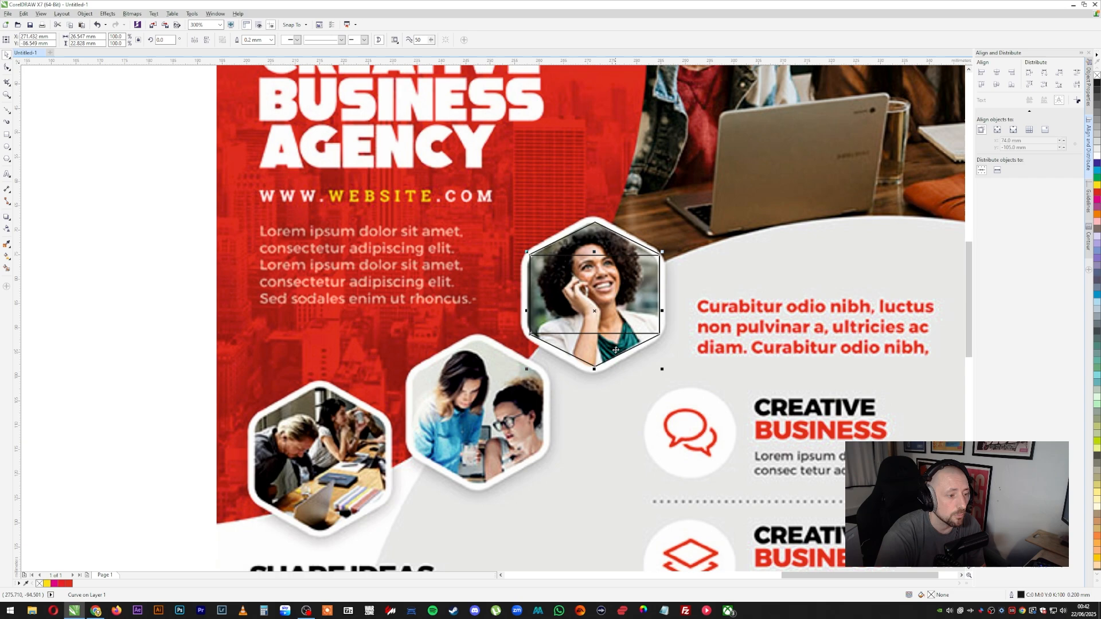
{"action": "left_click", "coordinate": [593, 241], "text": "shift"}
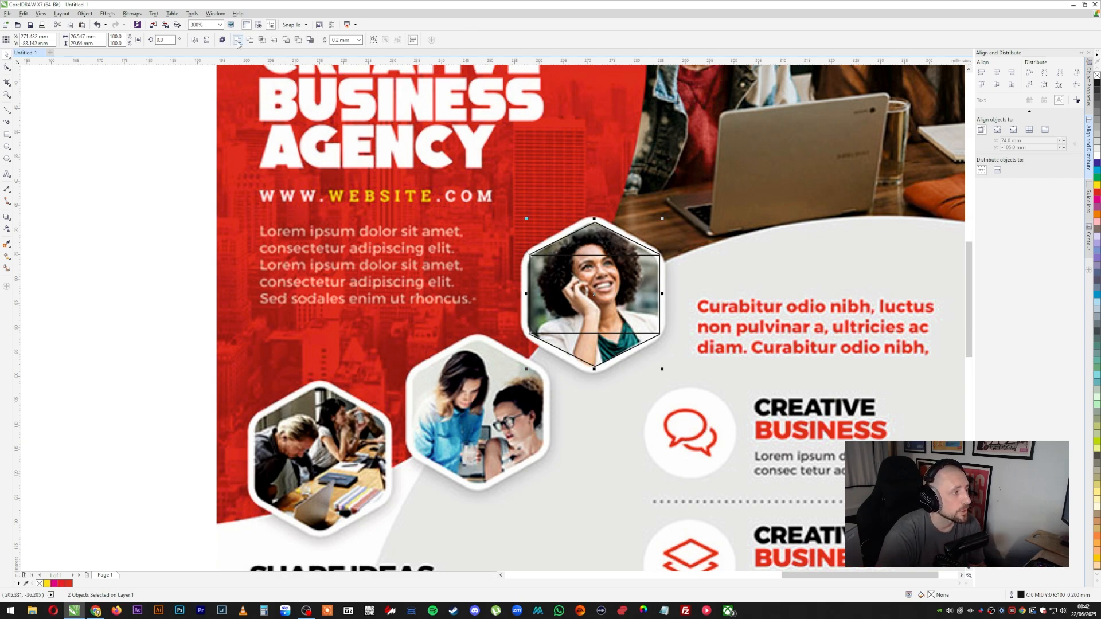
{"action": "left_click", "coordinate": [237, 39]}
{"action": "key", "text": "F10"}
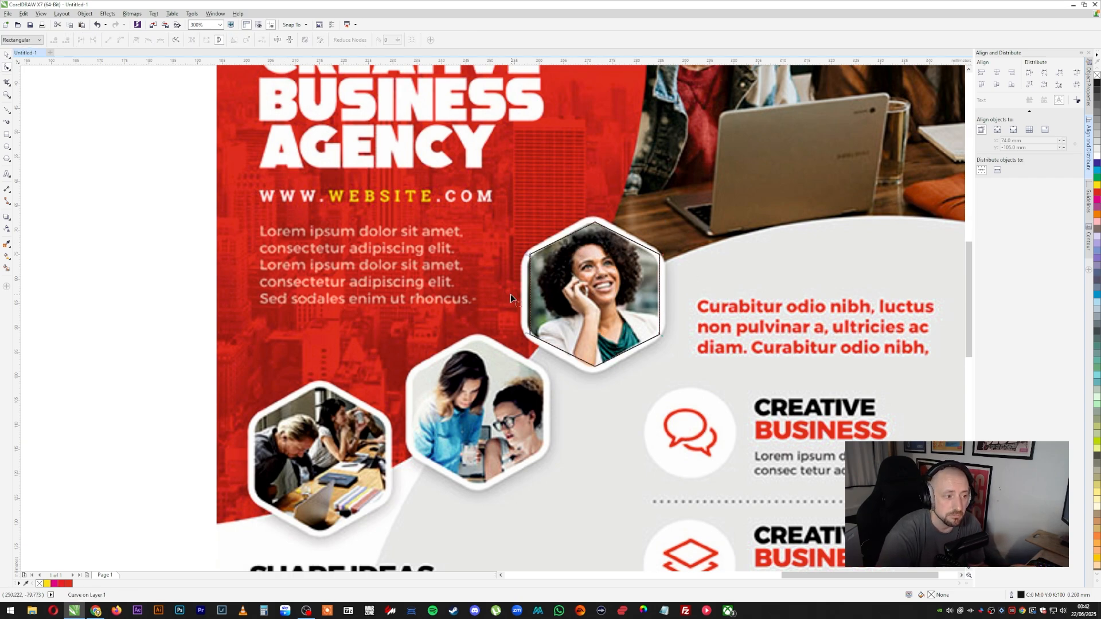
{"action": "key", "text": "space"}
Move the hexagon aside, draw a six-sided test polygon about 15.1 × 17.5 mm beside the reference, and delete it
{"action": "left_click_drag", "start_coordinate": [638, 297], "coordinate": [813, 240]}
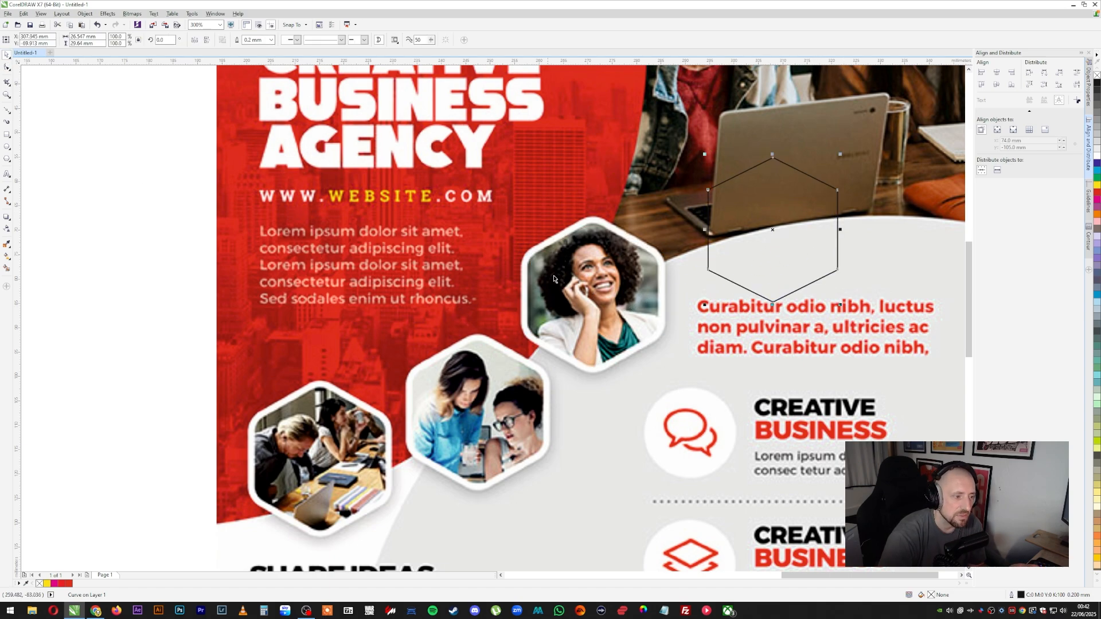
{"action": "left_click", "coordinate": [9, 159]}
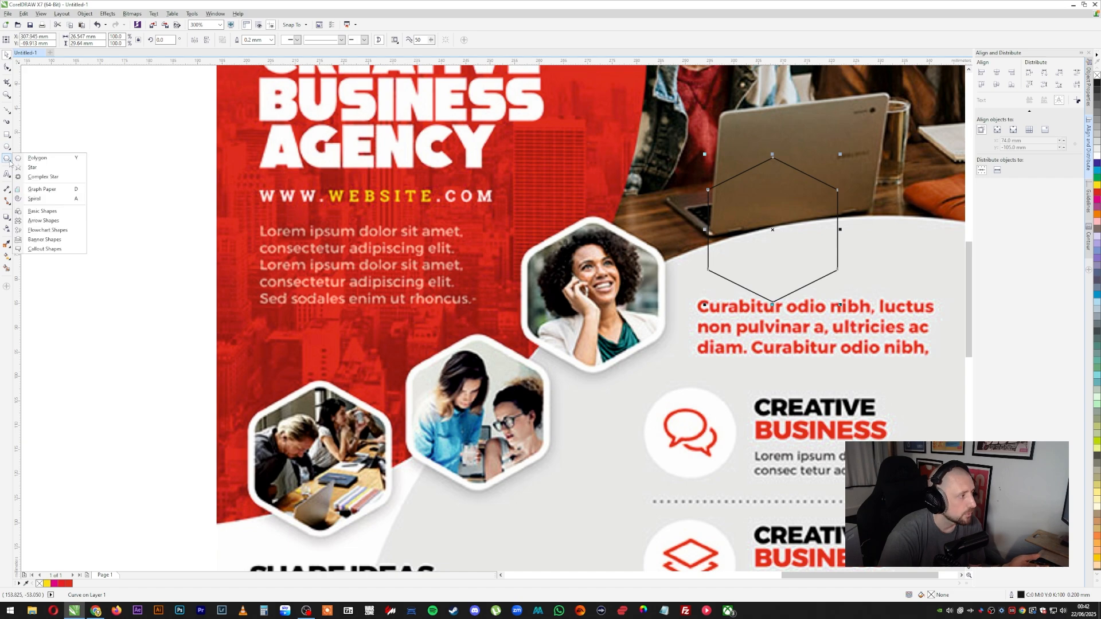
{"action": "left_click", "coordinate": [37, 157]}
{"action": "left_click_drag", "start_coordinate": [79, 153], "coordinate": [166, 236]}
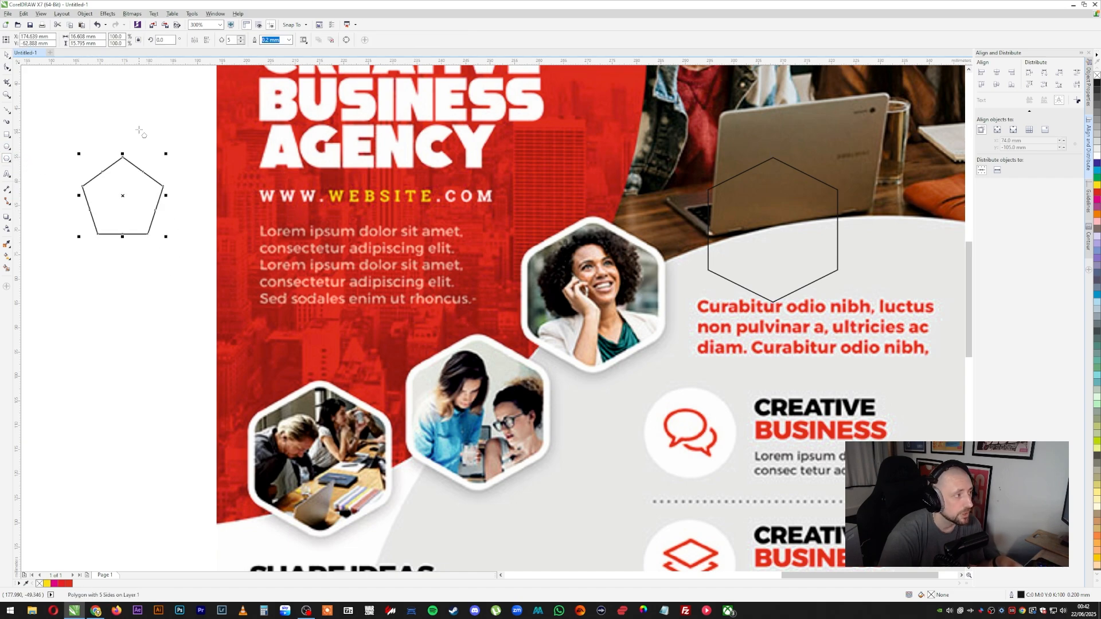
{"action": "left_click", "coordinate": [241, 37]}
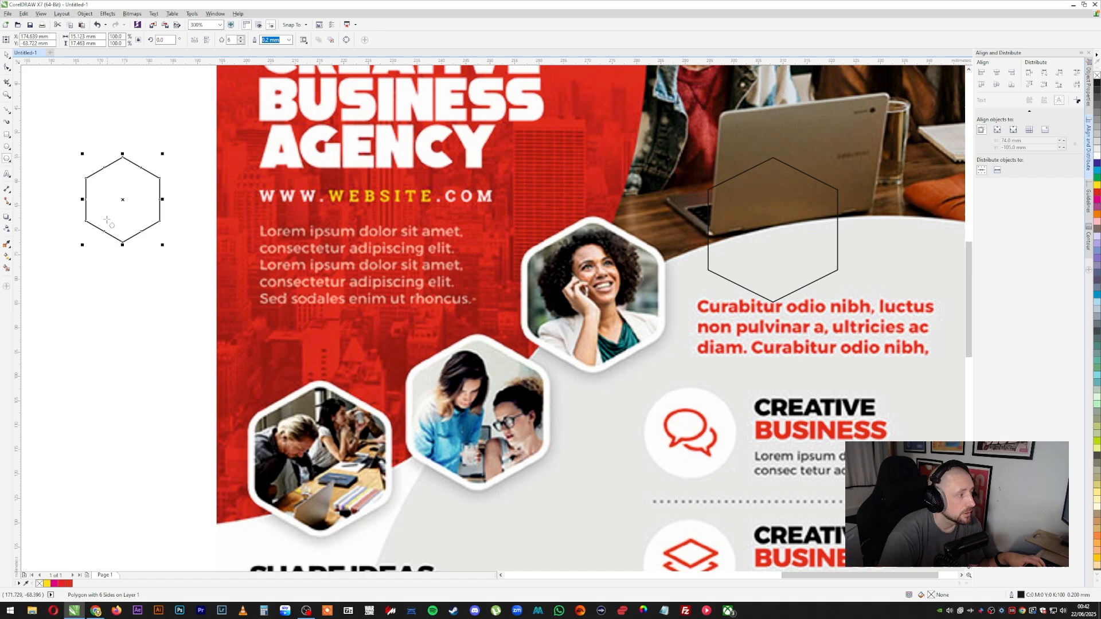
{"action": "key", "text": "space"}
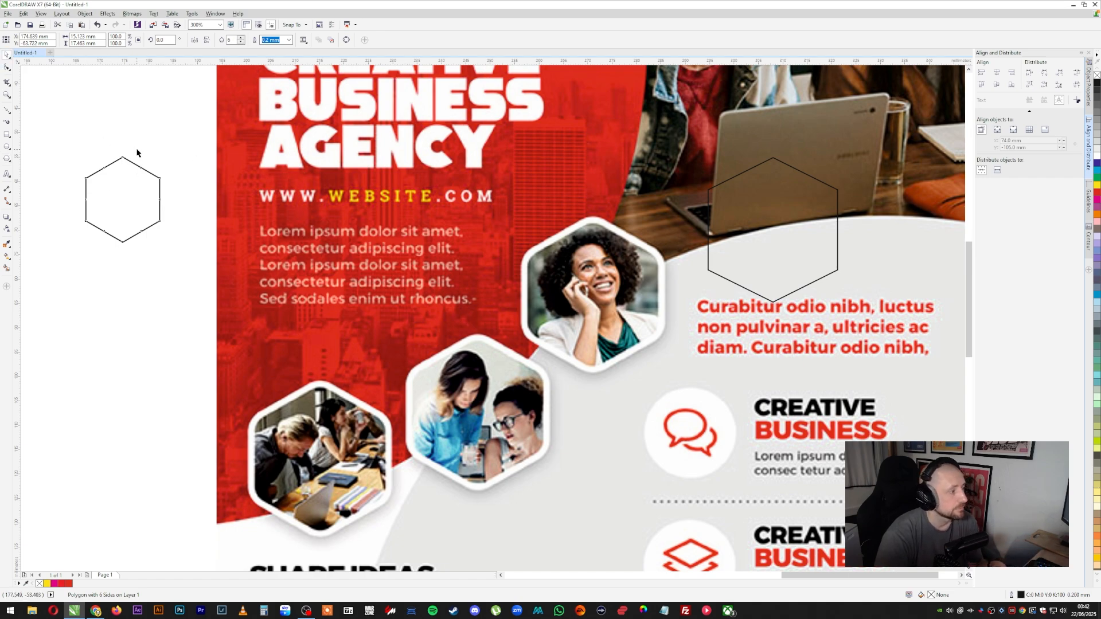
{"action": "key", "text": "Delete"}
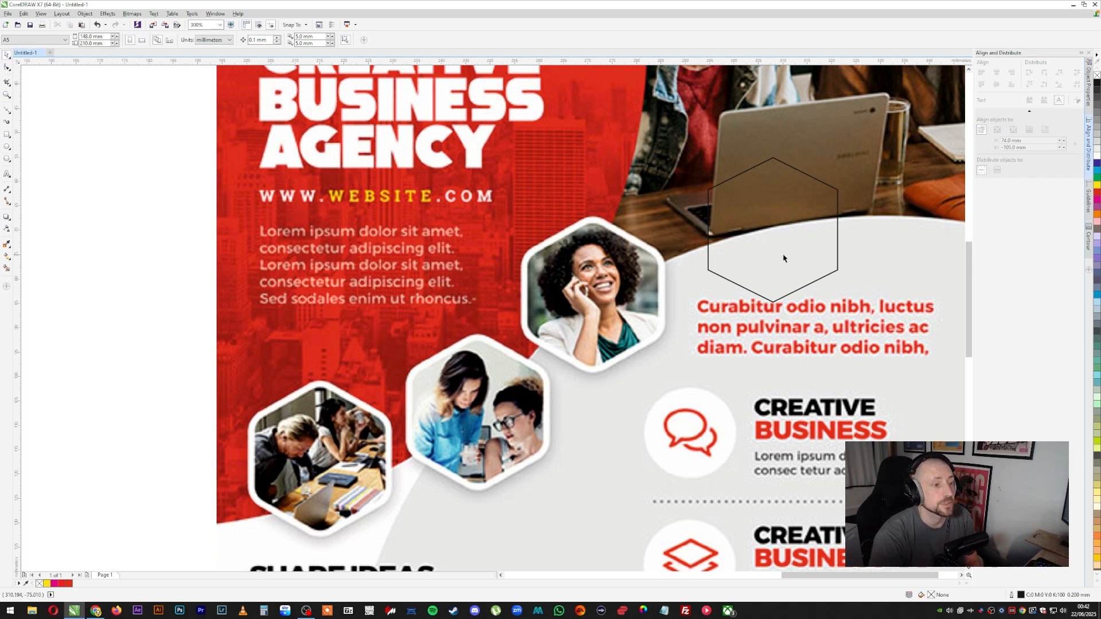
Undo the test polygon and the hexagon's move away from the reference photo
{"action": "key", "text": "ctrl+z"}
{"action": "key", "text": "ctrl+z"}
{"action": "key", "text": "ctrl+z"}
{"action": "key", "text": "ctrl+z"}
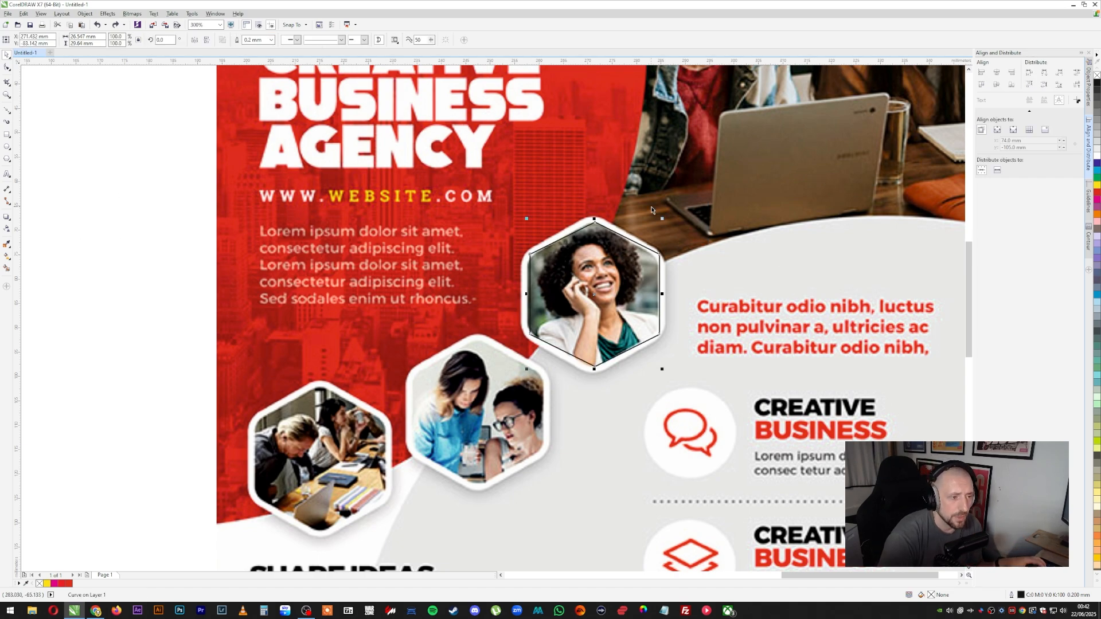
Apply a one-step outside contour with a 2 mm offset and round corners to the hexagon over the reference photo
{"action": "left_click", "coordinate": [1088, 238]}
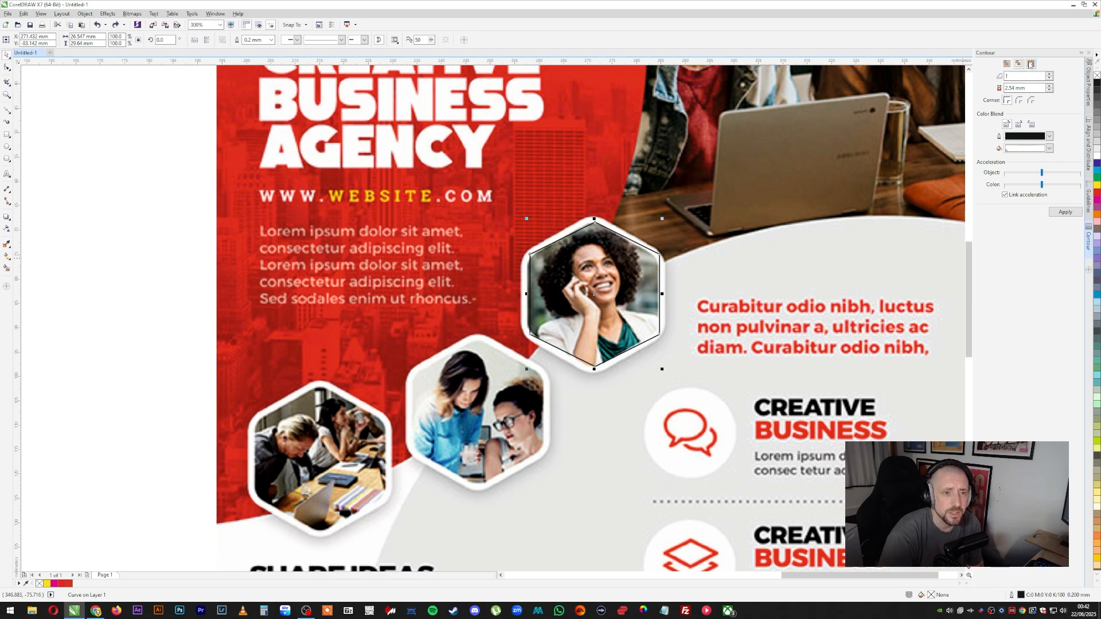
{"action": "left_click", "coordinate": [1019, 101]}
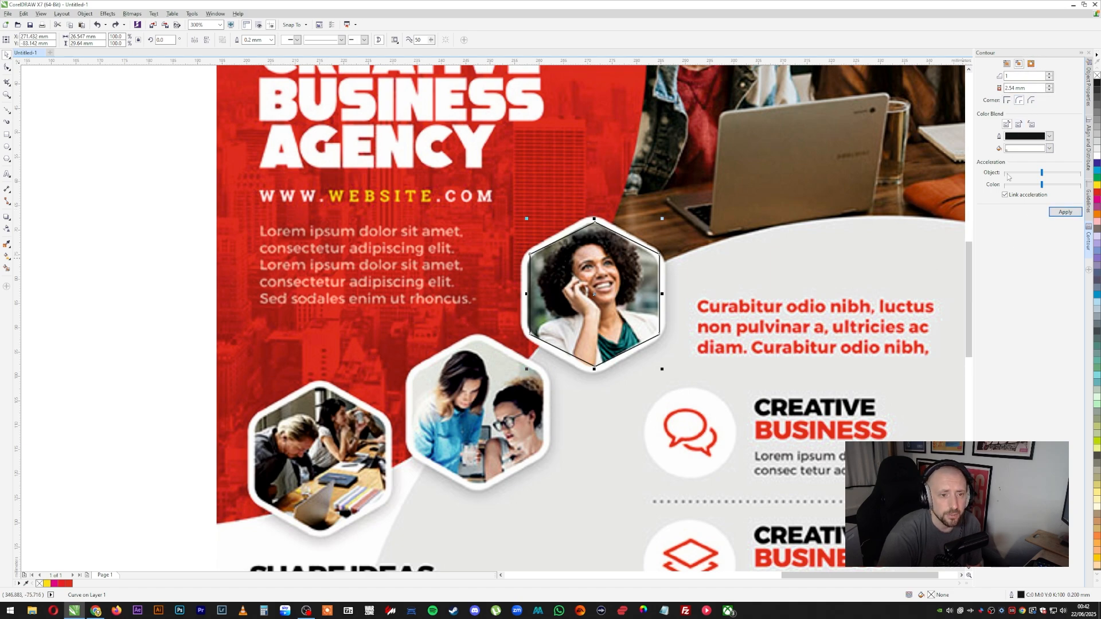
{"action": "left_click", "coordinate": [215, 13]}
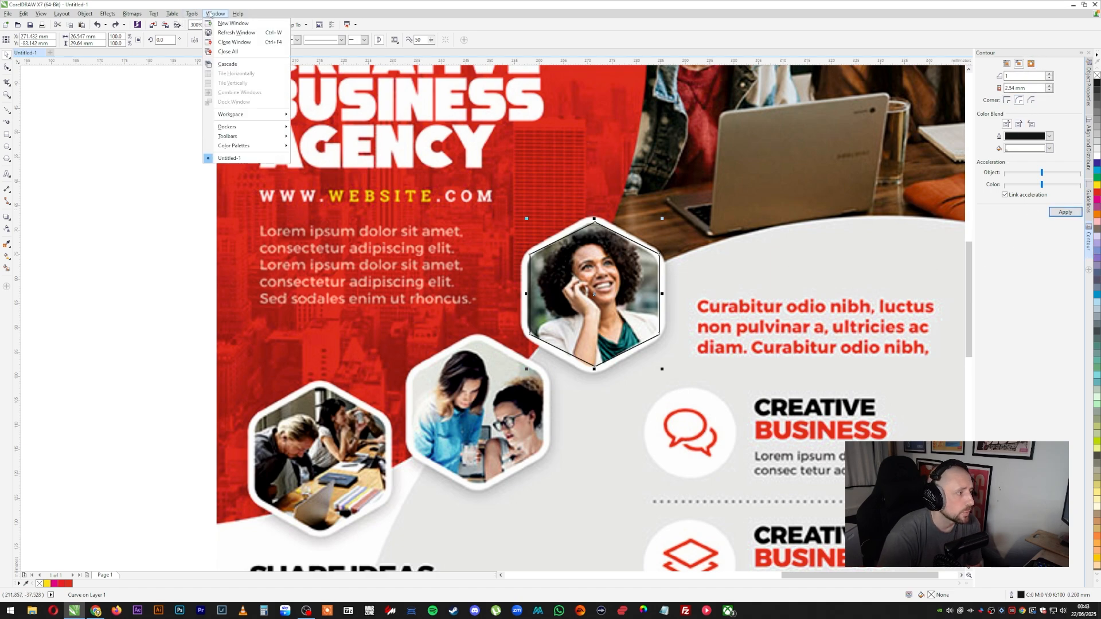
{"action": "mouse_move", "coordinate": [249, 127]}
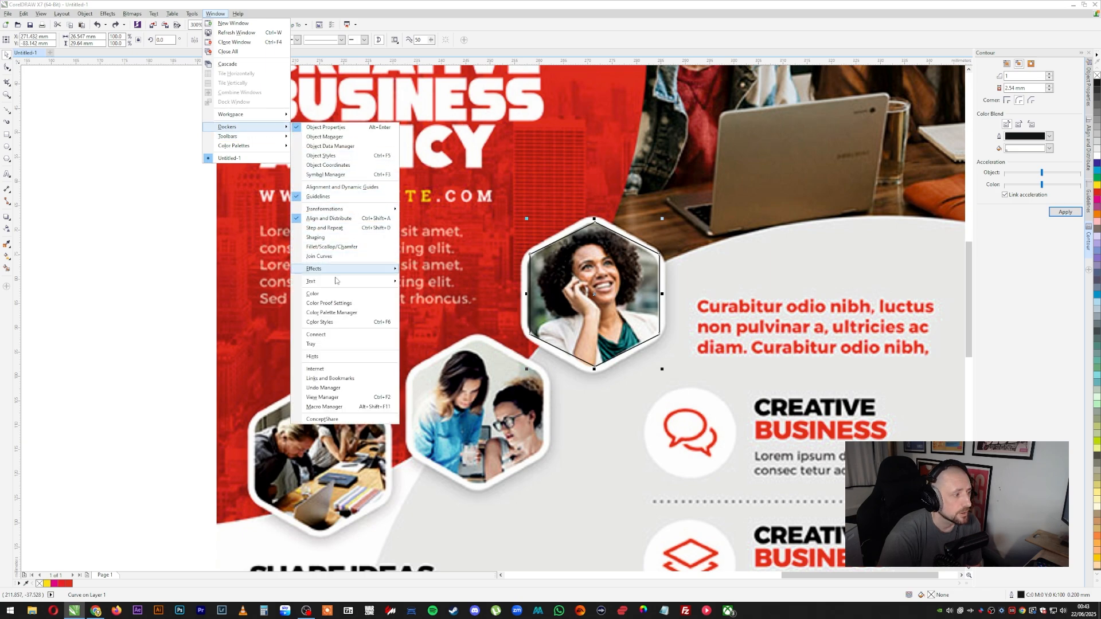
{"action": "mouse_move", "coordinate": [365, 213]}
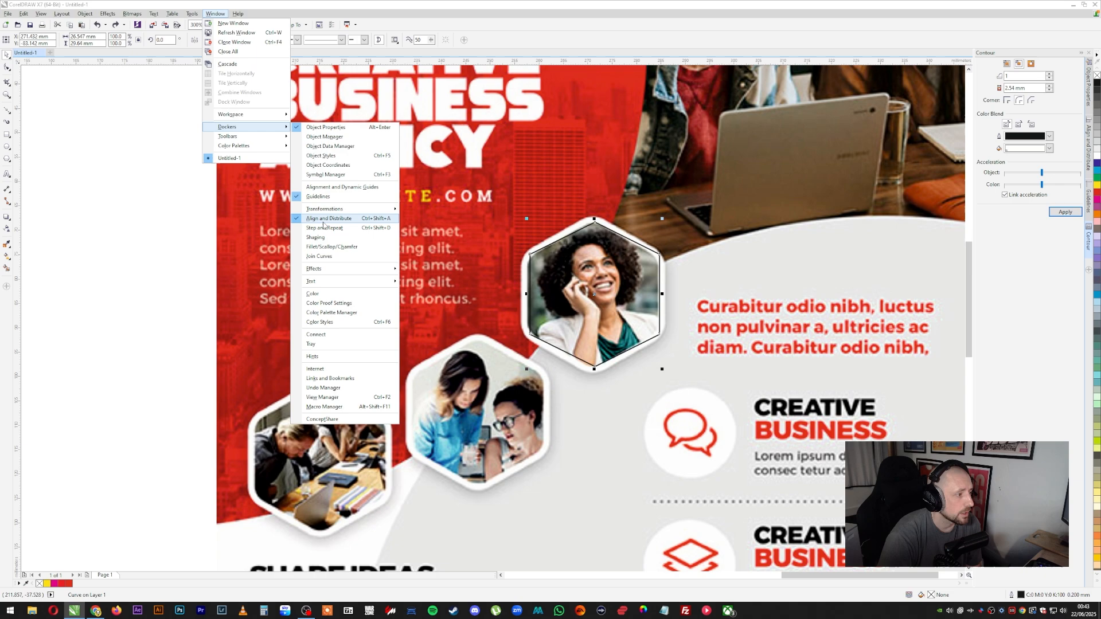
{"action": "mouse_move", "coordinate": [336, 269]}
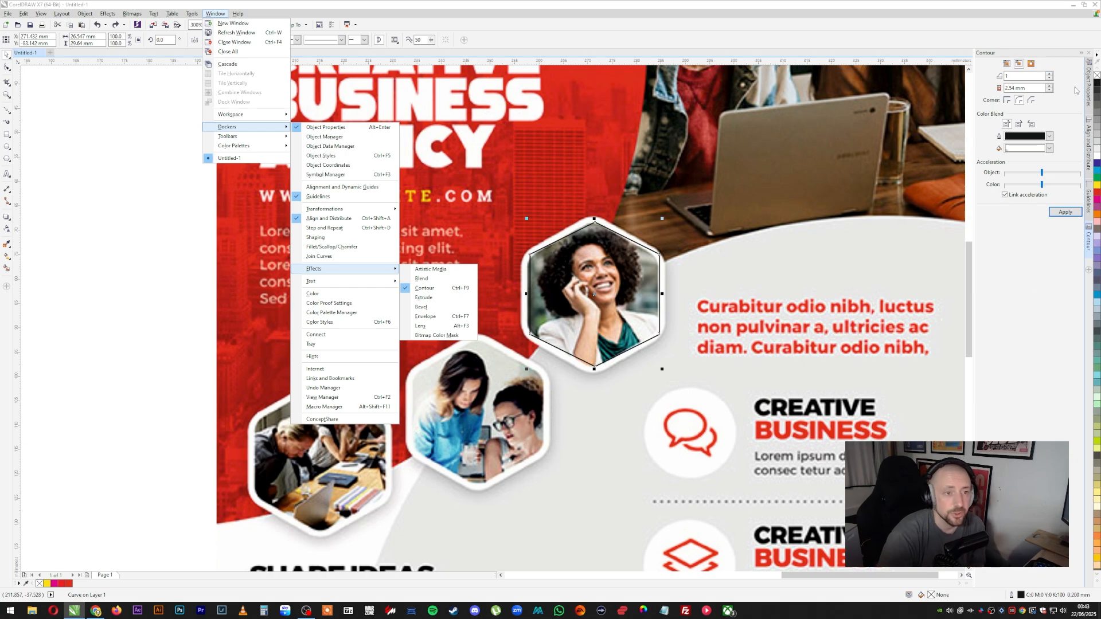
{"action": "left_click", "coordinate": [1030, 66]}
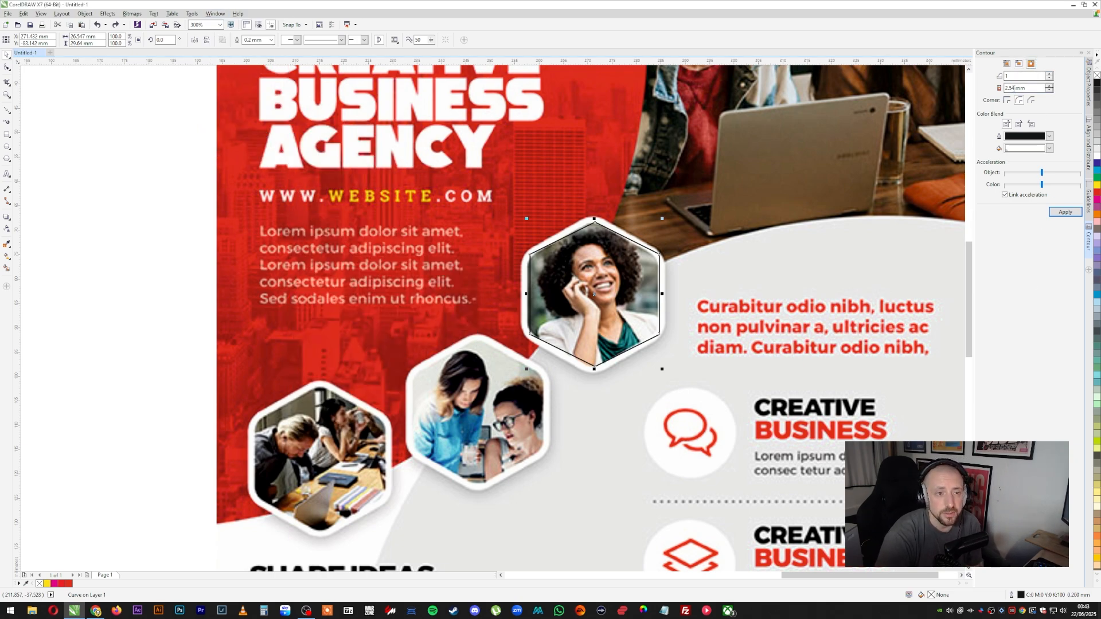
{"action": "type", "text": "2"}
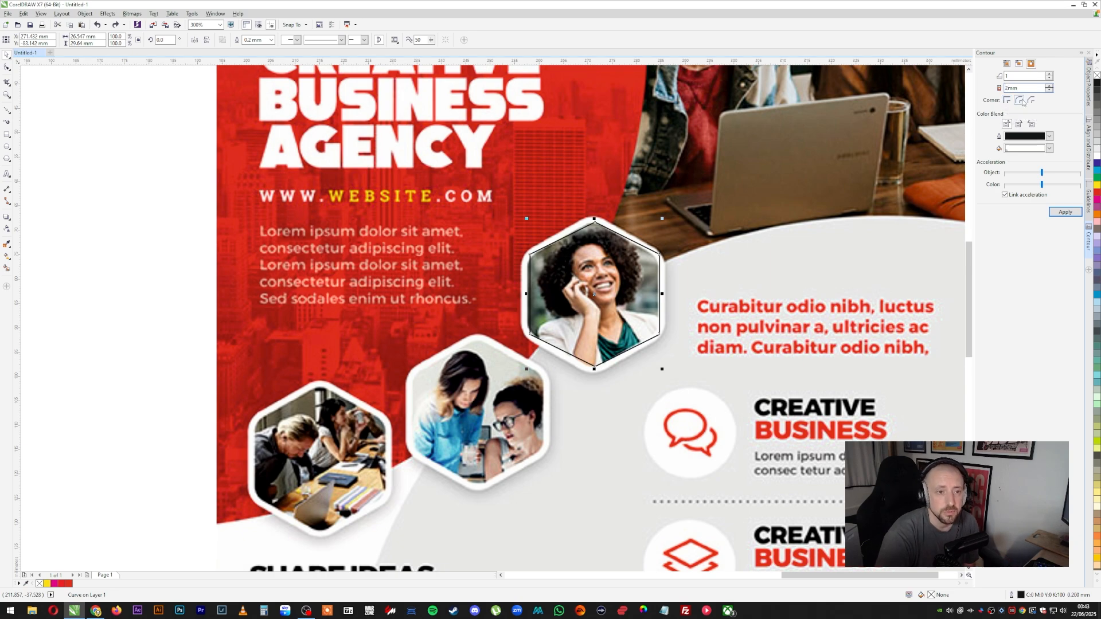
{"action": "left_click", "coordinate": [1065, 212]}
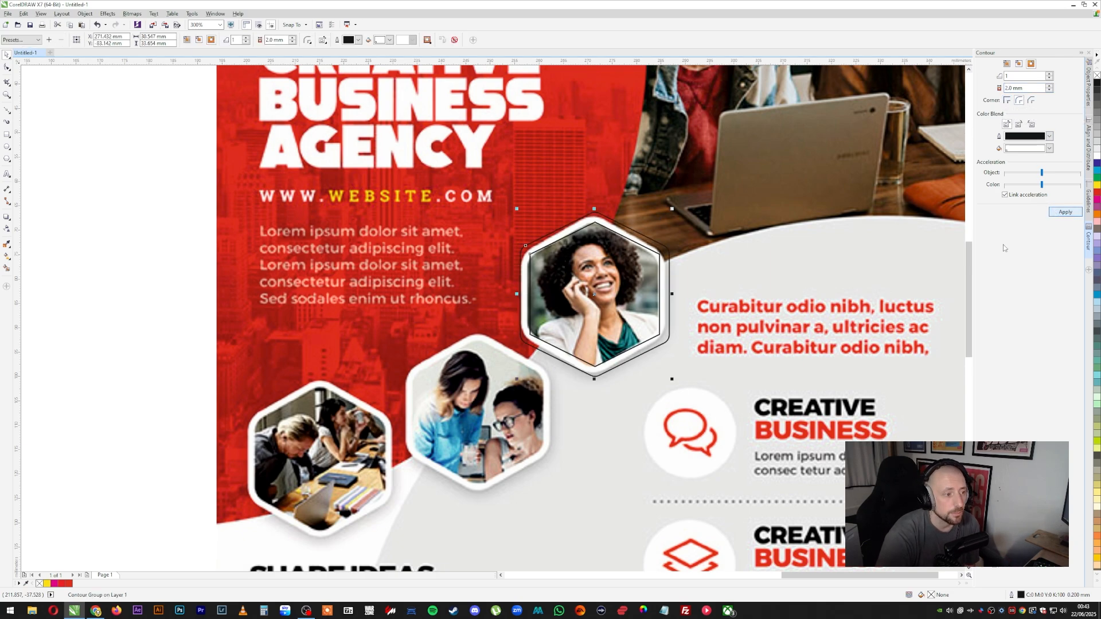
Break the contour group apart, remove the inner hexagon and move the rounded outline to the blank area beside the reference
{"action": "right_click", "coordinate": [602, 223]}
{"action": "left_click", "coordinate": [637, 232]}
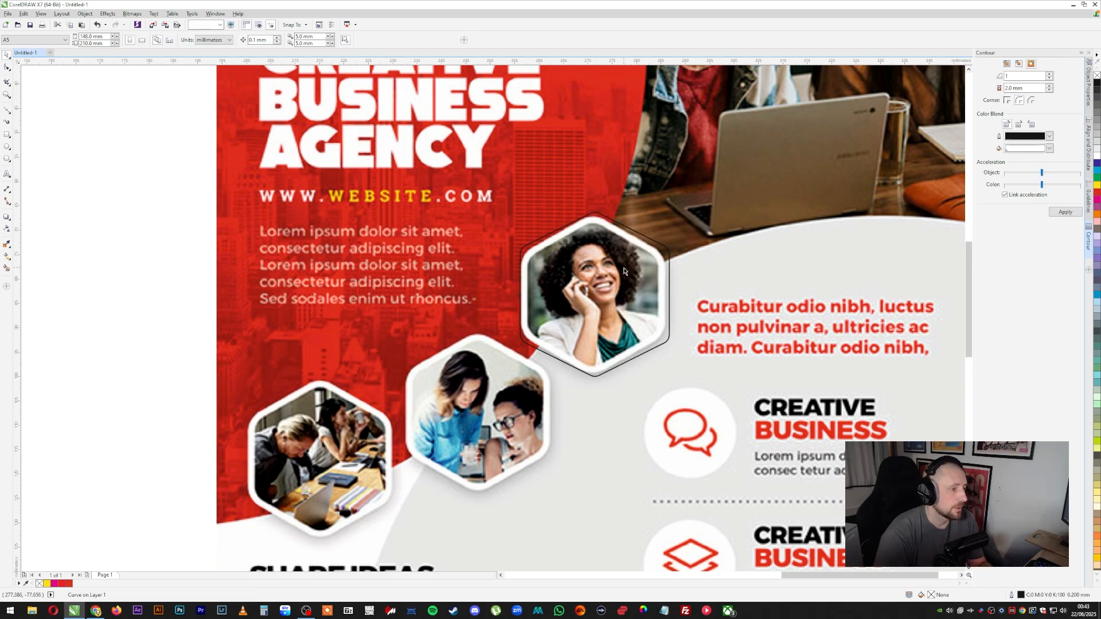
{"action": "left_click_drag", "start_coordinate": [587, 248], "coordinate": [114, 203]}
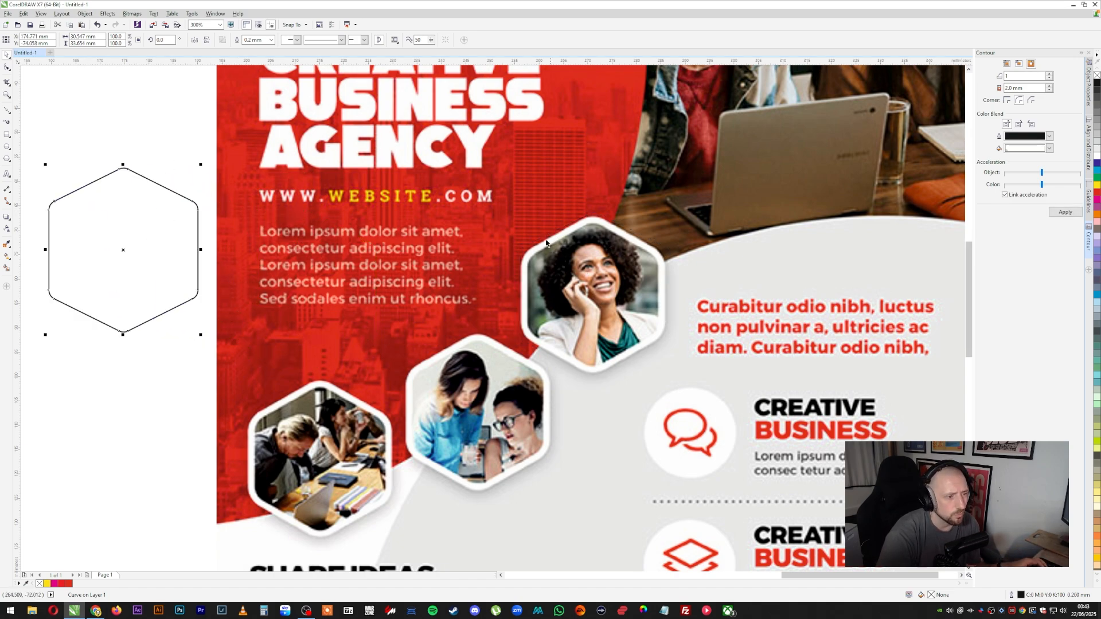
Try a one-step 2 mm inside contour on the rounded hexagon outline, and undo it
{"action": "left_click", "coordinate": [1019, 65]}
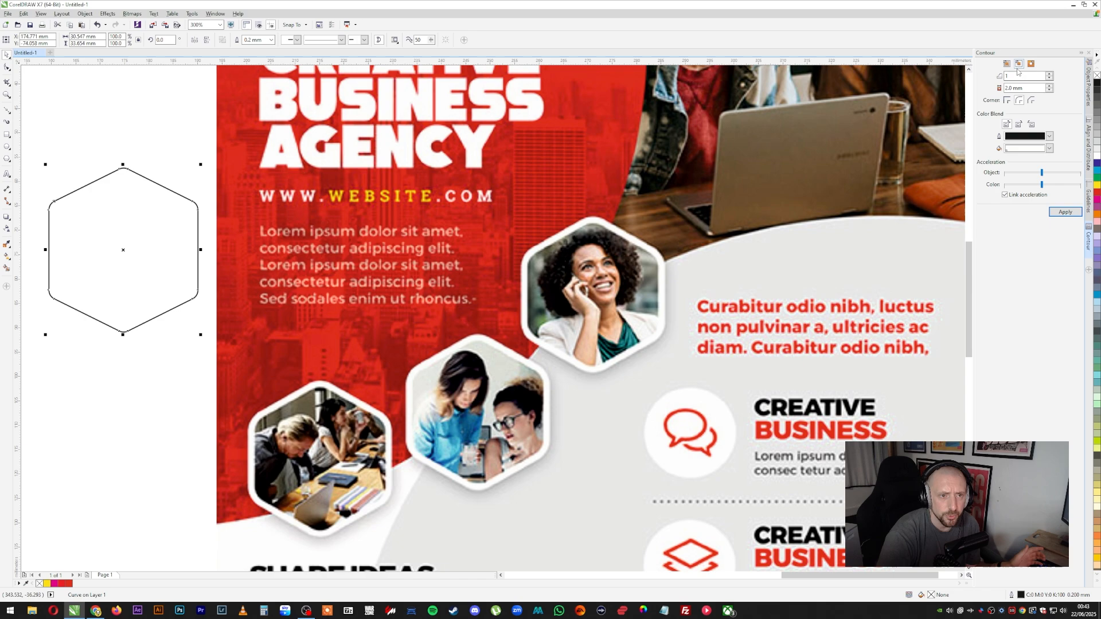
{"action": "double_click", "coordinate": [1008, 88]}
{"action": "type", "text": "3"}
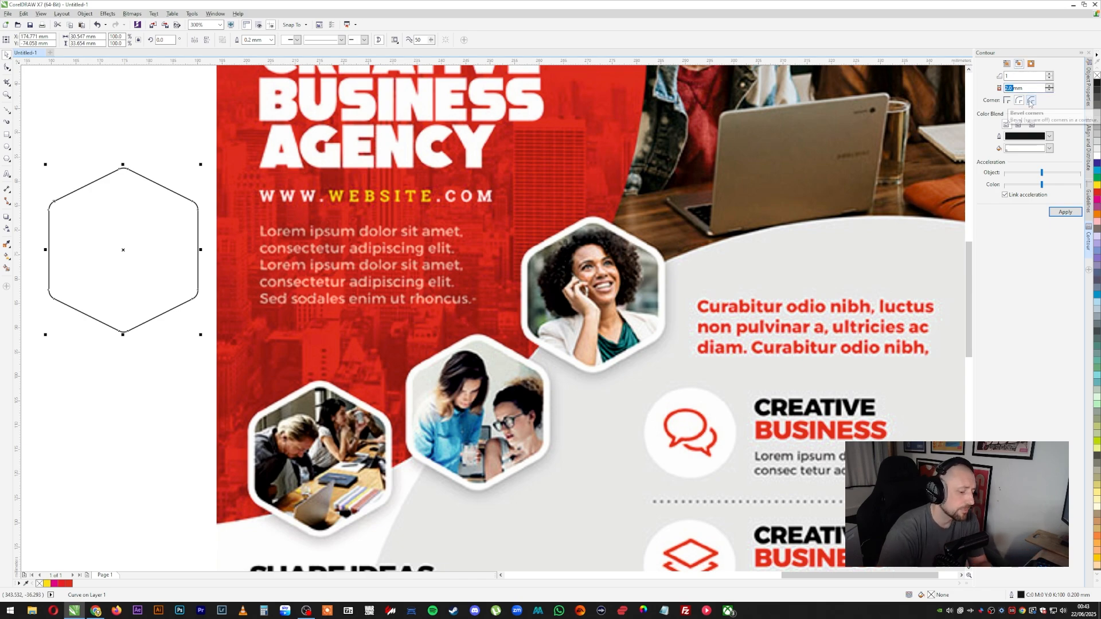
{"action": "left_click", "coordinate": [1031, 101]}
{"action": "left_click", "coordinate": [1064, 211]}
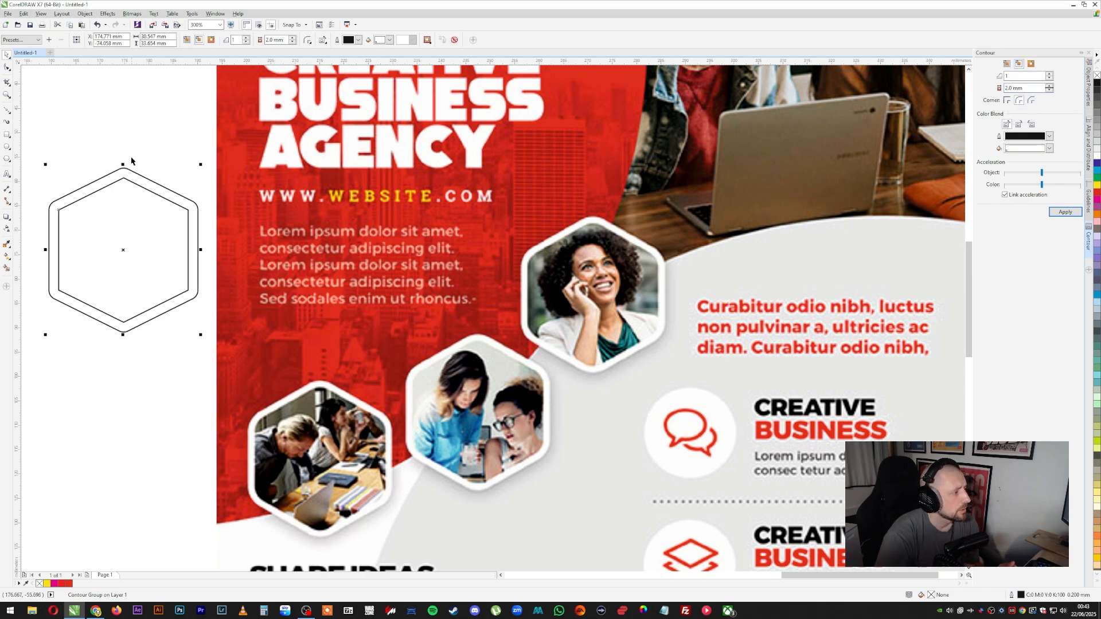
{"action": "right_click", "coordinate": [163, 189]}
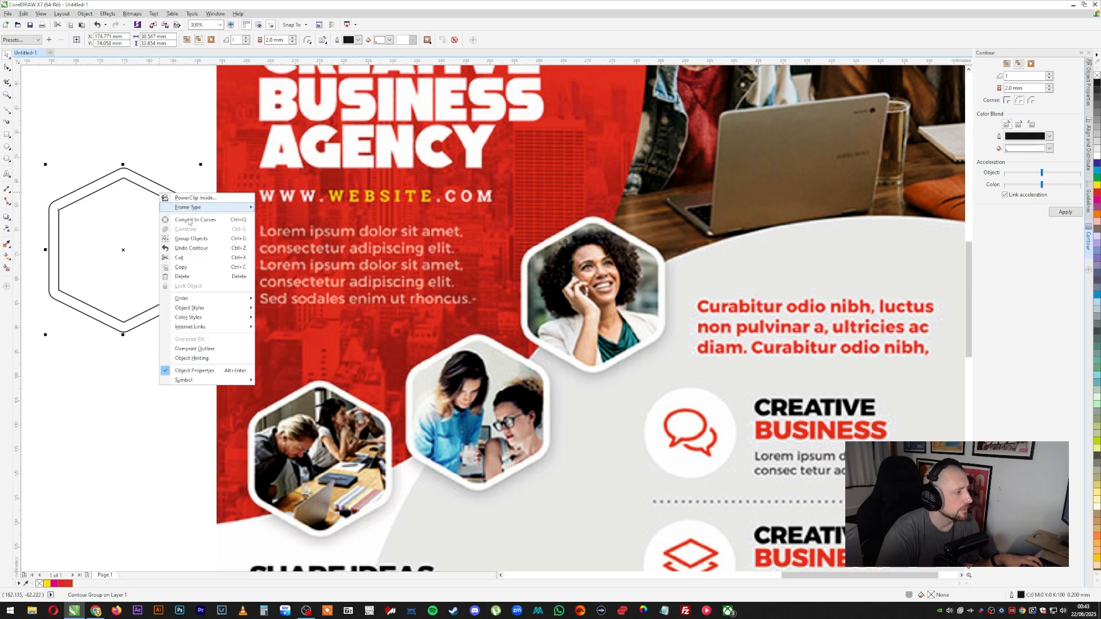
{"action": "left_click", "coordinate": [172, 207]}
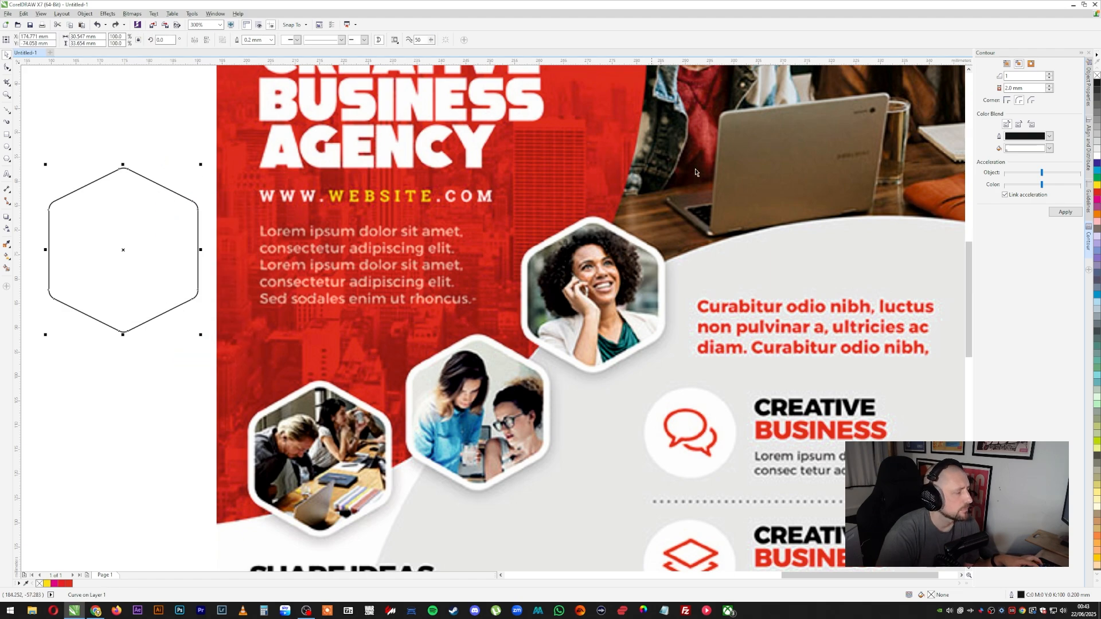
Apply a one-step outside contour with a 2 mm offset and round corners to the rounded hexagon outline
{"action": "left_click", "coordinate": [1030, 63]}
{"action": "left_click", "coordinate": [1065, 211]}
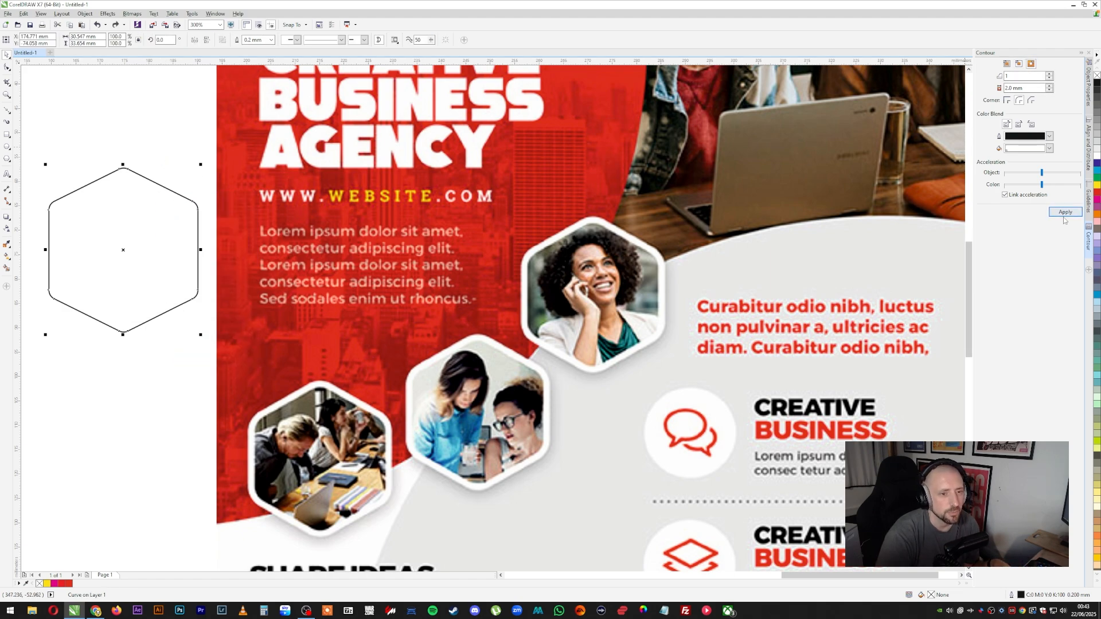
Try breaking the hexagon's contour group apart and shifting the pair slightly, undoing both changes
{"action": "right_click", "coordinate": [170, 183]}
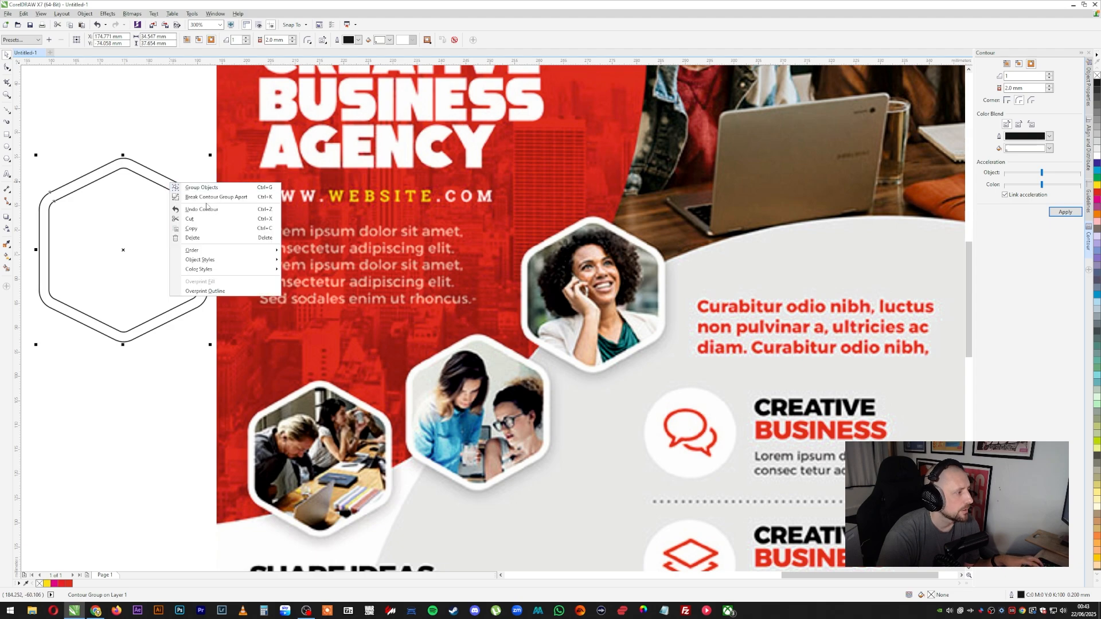
{"action": "left_click", "coordinate": [205, 201]}
{"action": "left_click", "coordinate": [171, 161]}
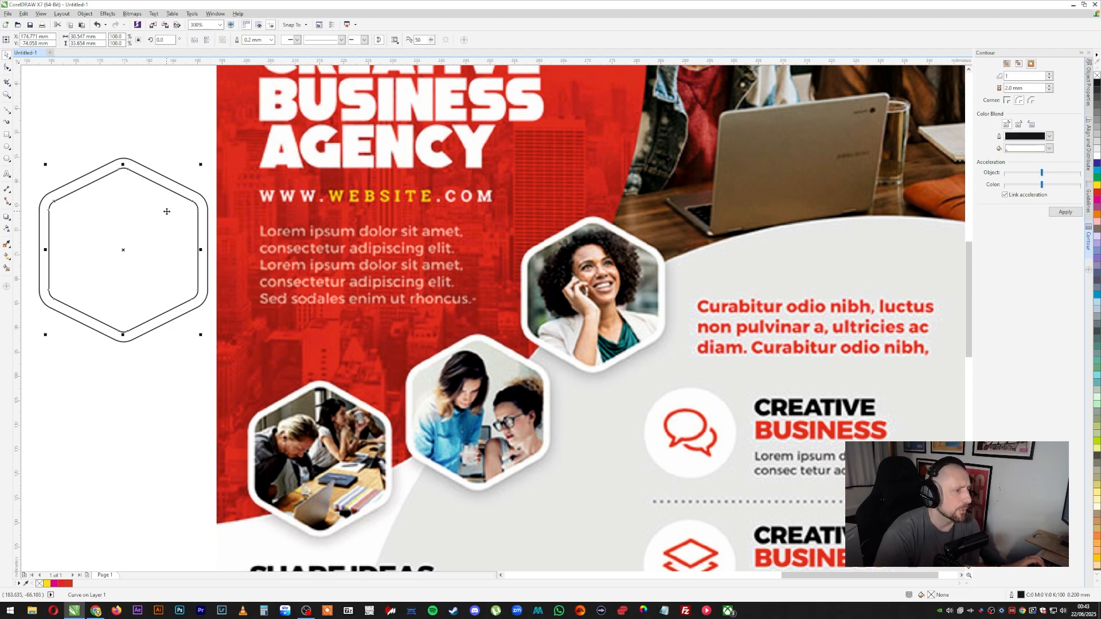
{"action": "key", "text": "ctrl+z"}
{"action": "left_click", "coordinate": [164, 140]}
{"action": "left_click", "coordinate": [170, 184]}
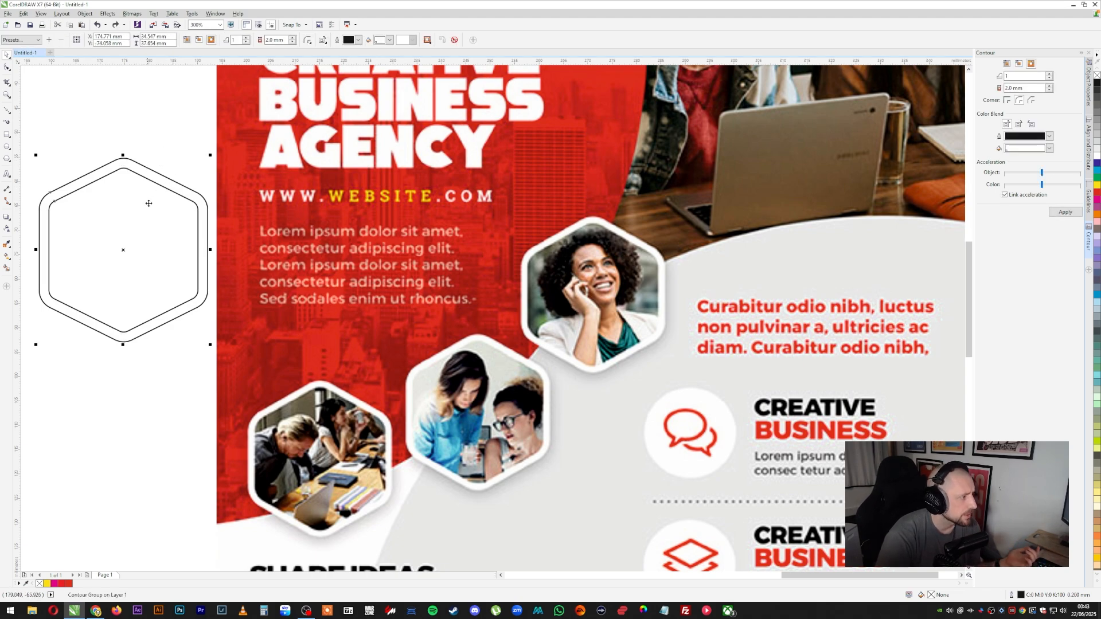
{"action": "left_click_drag", "start_coordinate": [149, 203], "coordinate": [173, 214]}
{"action": "right_click", "coordinate": [137, 230]}
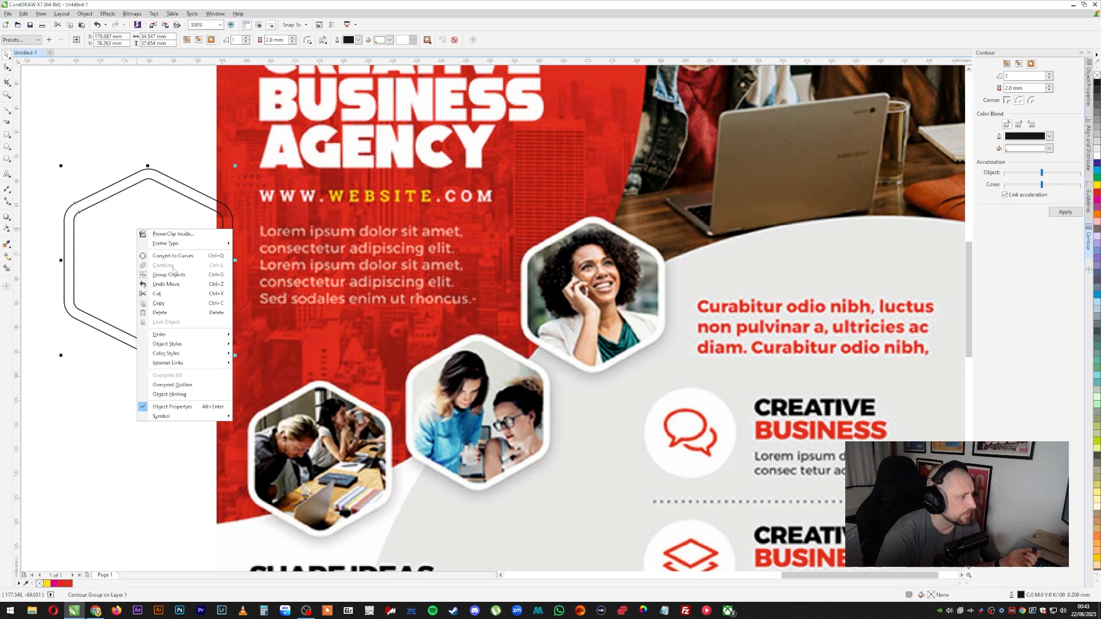
{"action": "left_click", "coordinate": [176, 165]}
{"action": "key", "text": "ctrl+z"}
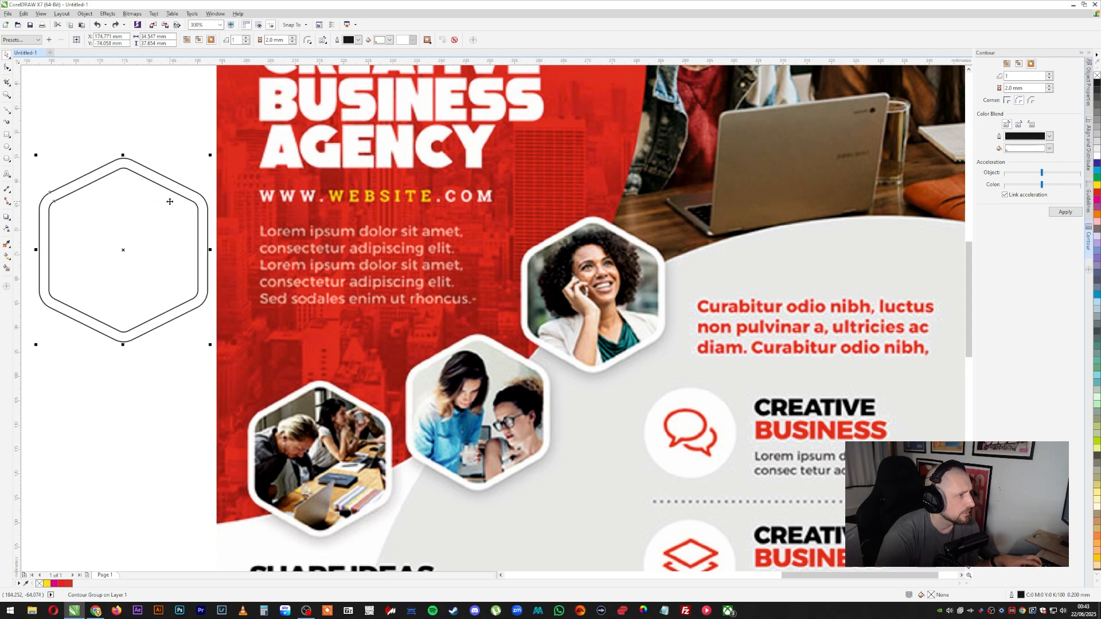
Move the contoured hexagon group slightly up and right within the blank area beside the reference
{"action": "key", "text": "Escape"}
{"action": "left_click", "coordinate": [155, 203]}
{"action": "left_click_drag", "start_coordinate": [149, 209], "coordinate": [196, 217]}
{"action": "left_click", "coordinate": [201, 161]}
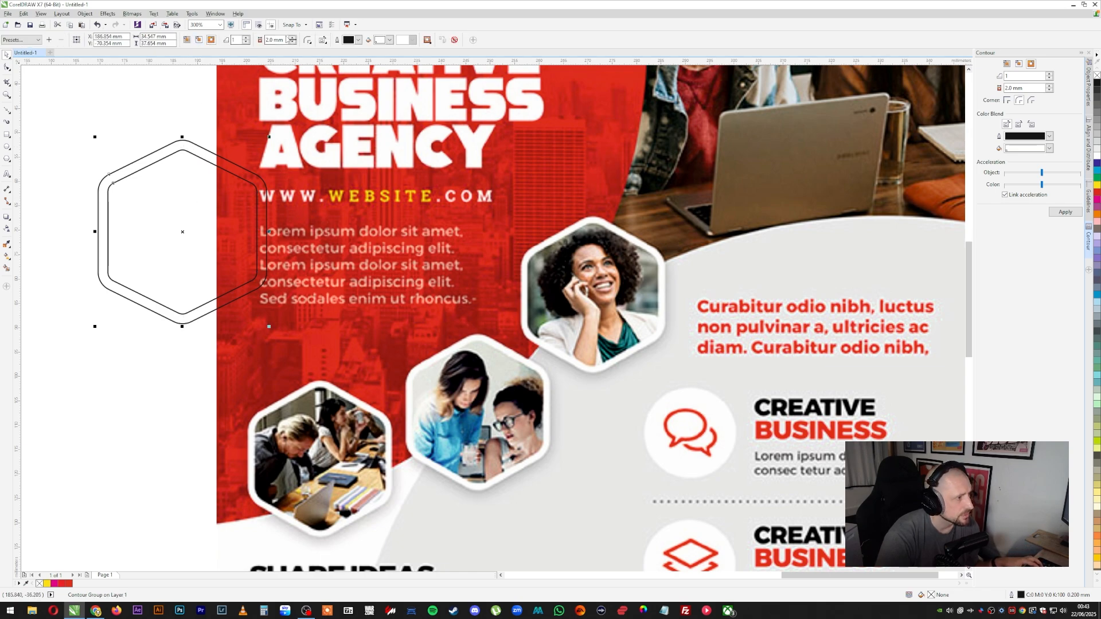
{"action": "left_click_drag", "start_coordinate": [229, 163], "coordinate": [186, 147]}
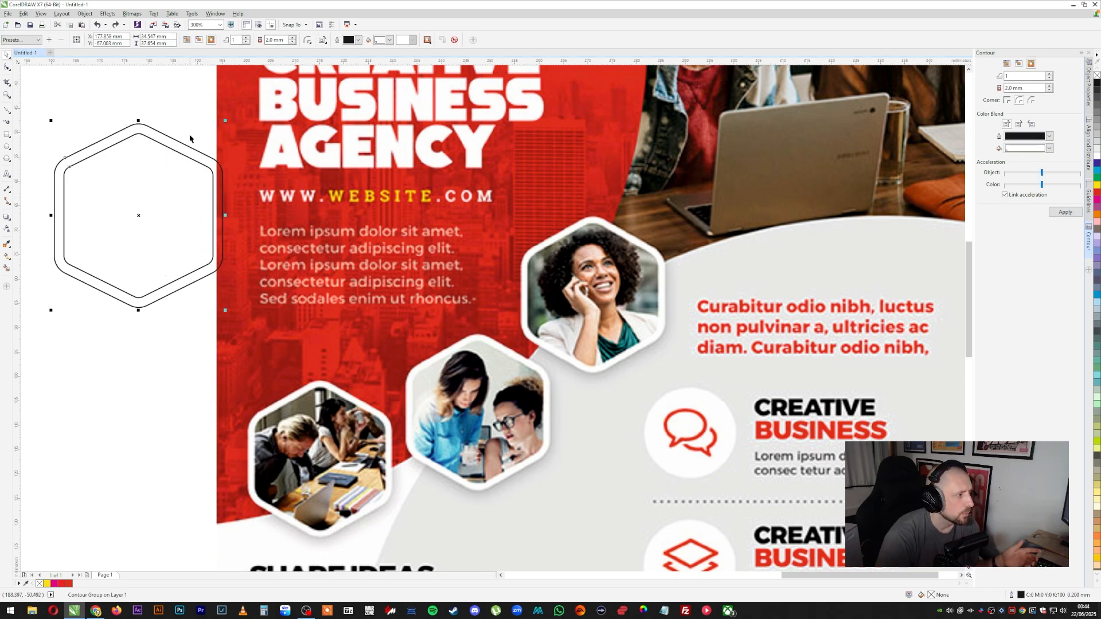
Break the hexagon's contour group apart into separate inner and outer outlines
{"action": "left_click", "coordinate": [165, 113]}
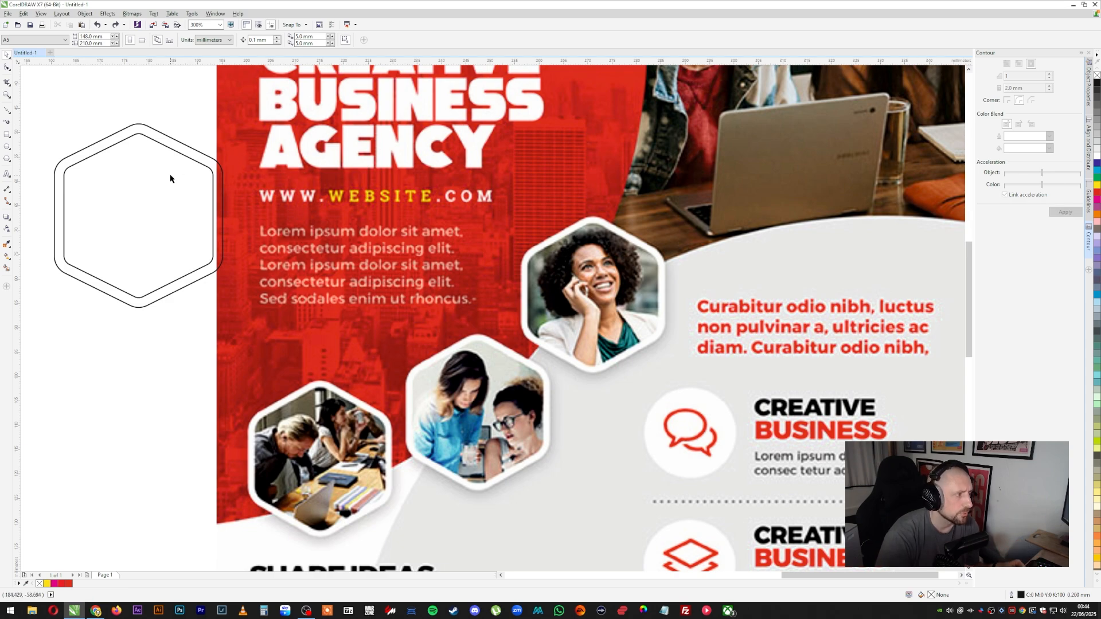
{"action": "left_click", "coordinate": [172, 145]}
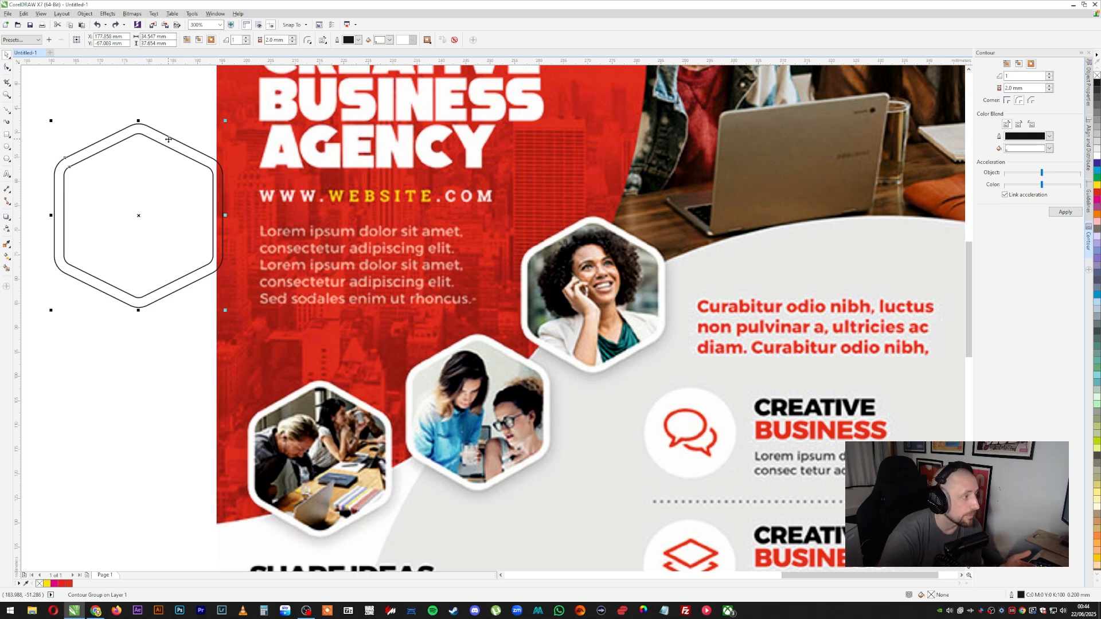
{"action": "right_click", "coordinate": [170, 140]}
{"action": "left_click", "coordinate": [232, 154]}
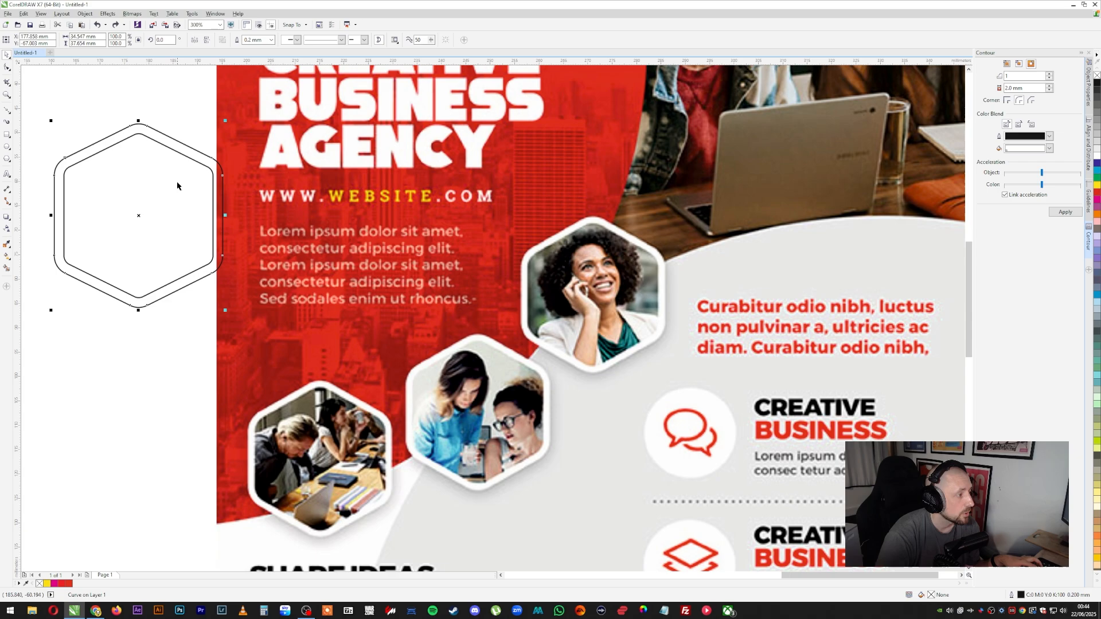
Place three scaled copies of the hexagon pair, each about 29 × 31.6 mm, diagonally along the red header's lower curve
{"action": "left_click", "coordinate": [179, 158]}
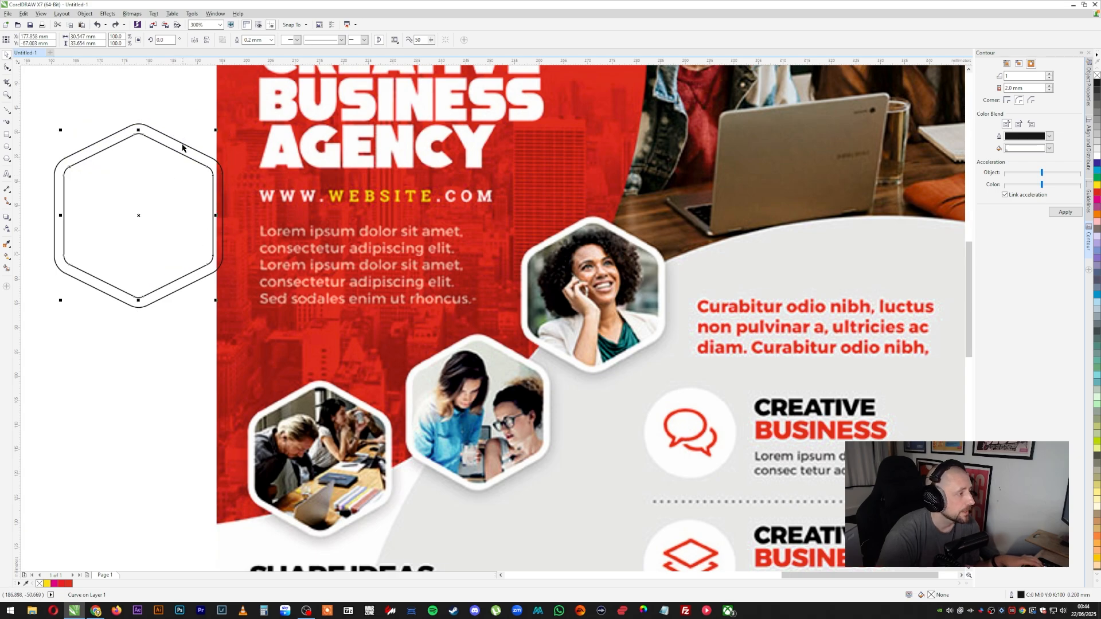
{"action": "left_click", "coordinate": [182, 148], "text": "shift"}
{"action": "scroll", "coordinate": [231, 187], "scroll_direction": "down", "scroll_amount": 4}
{"action": "scroll", "coordinate": [276, 189], "scroll_direction": "up", "scroll_amount": 2}
{"action": "left_click_drag", "start_coordinate": [306, 175], "coordinate": [236, 285]}
{"action": "scroll", "coordinate": [539, 222], "scroll_direction": "down", "scroll_amount": 1}
{"action": "scroll", "coordinate": [269, 254], "scroll_direction": "up", "scroll_amount": 1}
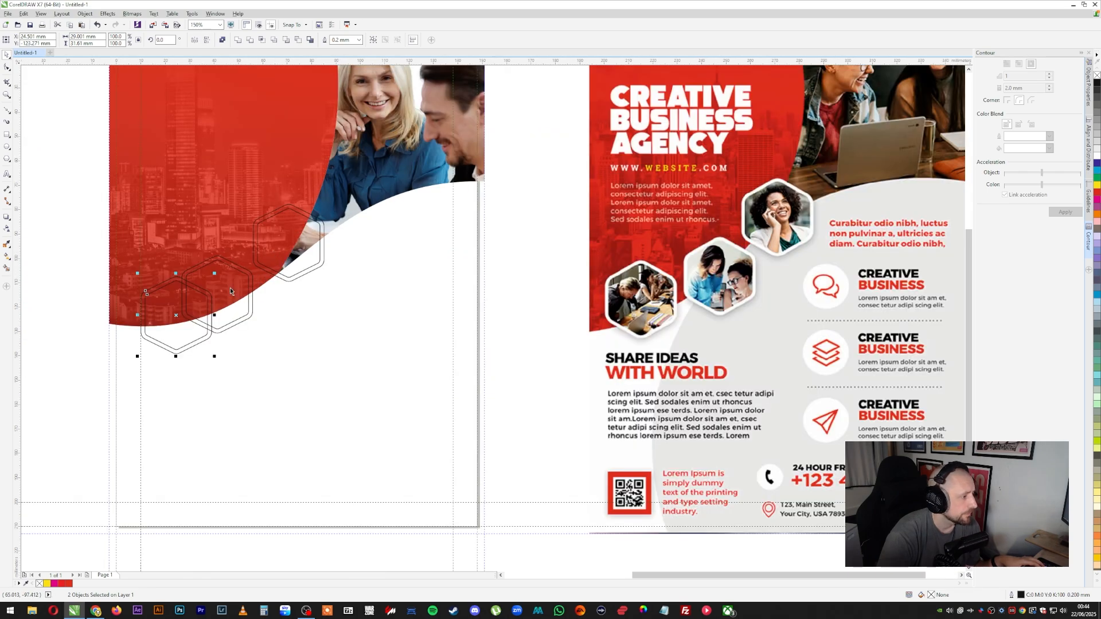
{"action": "right_click", "coordinate": [198, 332]}
{"action": "key", "text": "Escape"}
Move the upper and middle hexagon pairs further right and up to space them along the header's curve
{"action": "left_click", "coordinate": [310, 274]}
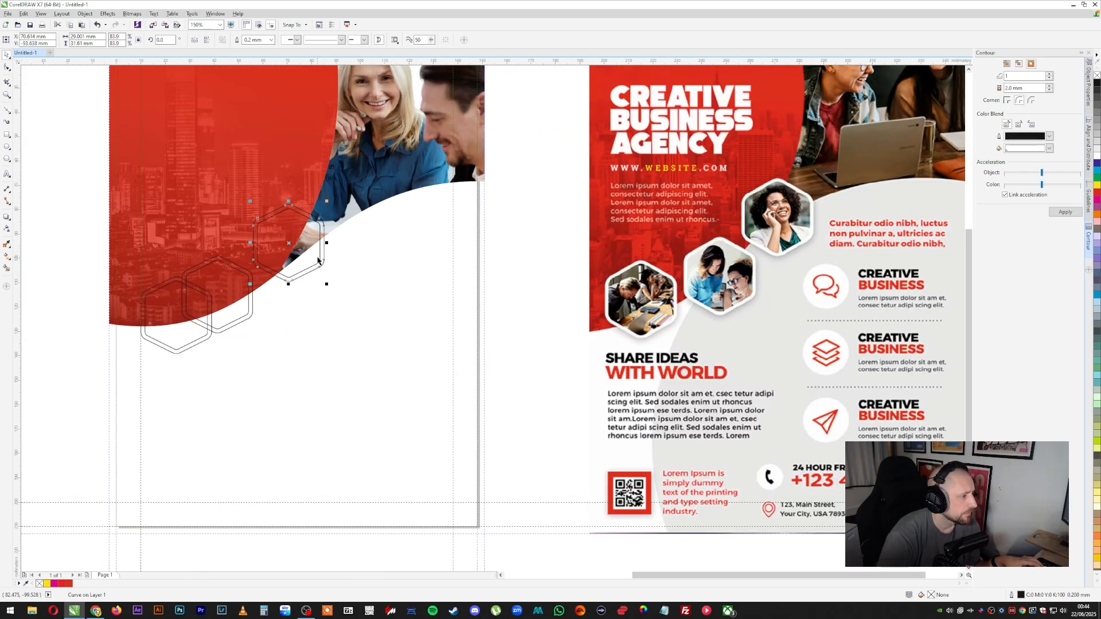
{"action": "left_click_drag", "start_coordinate": [317, 260], "coordinate": [347, 236]}
{"action": "left_click", "coordinate": [248, 300]}
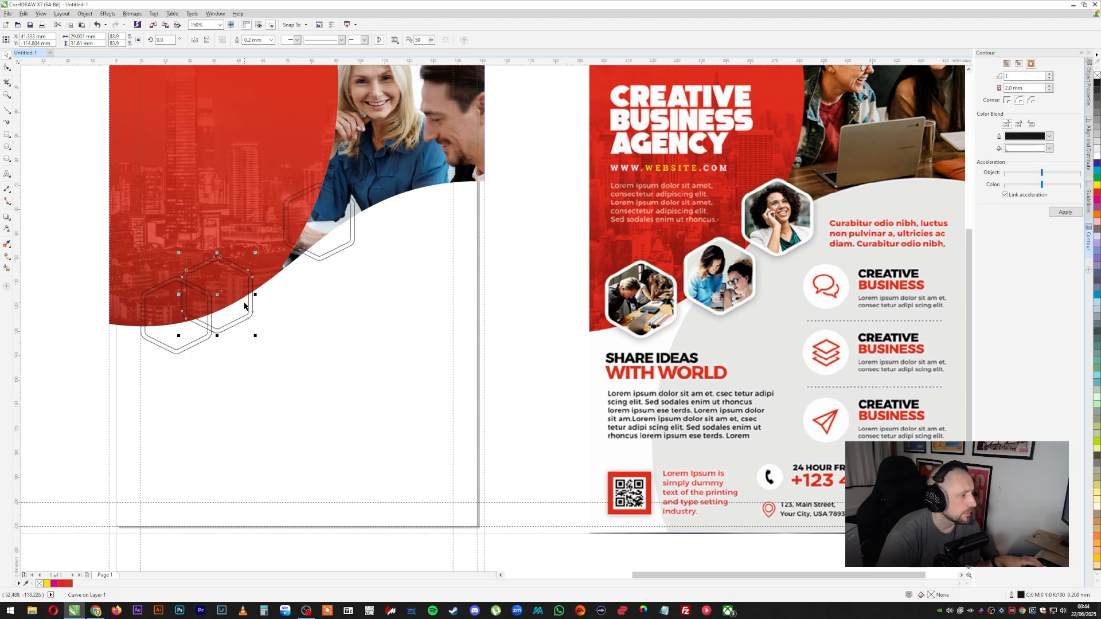
{"action": "left_click_drag", "start_coordinate": [248, 302], "coordinate": [279, 299]}
Group the inner and outer outlines of the middle hexagon, and those of the lower hexagon as a separate group
{"action": "scroll", "coordinate": [285, 294], "scroll_direction": "down", "scroll_amount": 2}
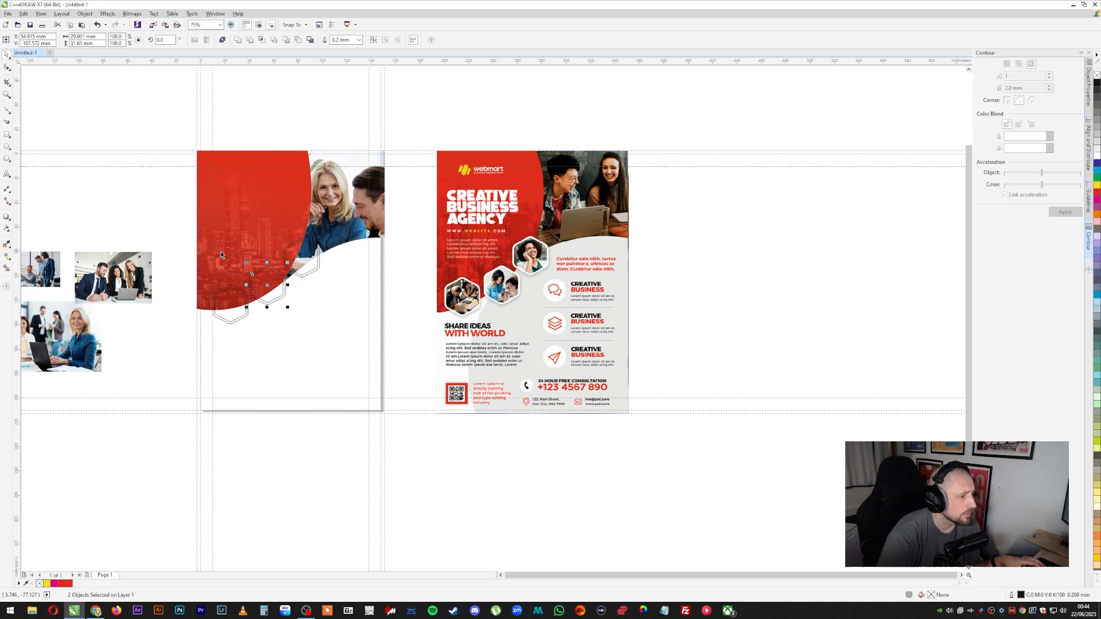
{"action": "left_click_drag", "start_coordinate": [272, 295], "coordinate": [273, 293]}
{"action": "right_click", "coordinate": [273, 293]}
{"action": "left_click", "coordinate": [295, 340]}
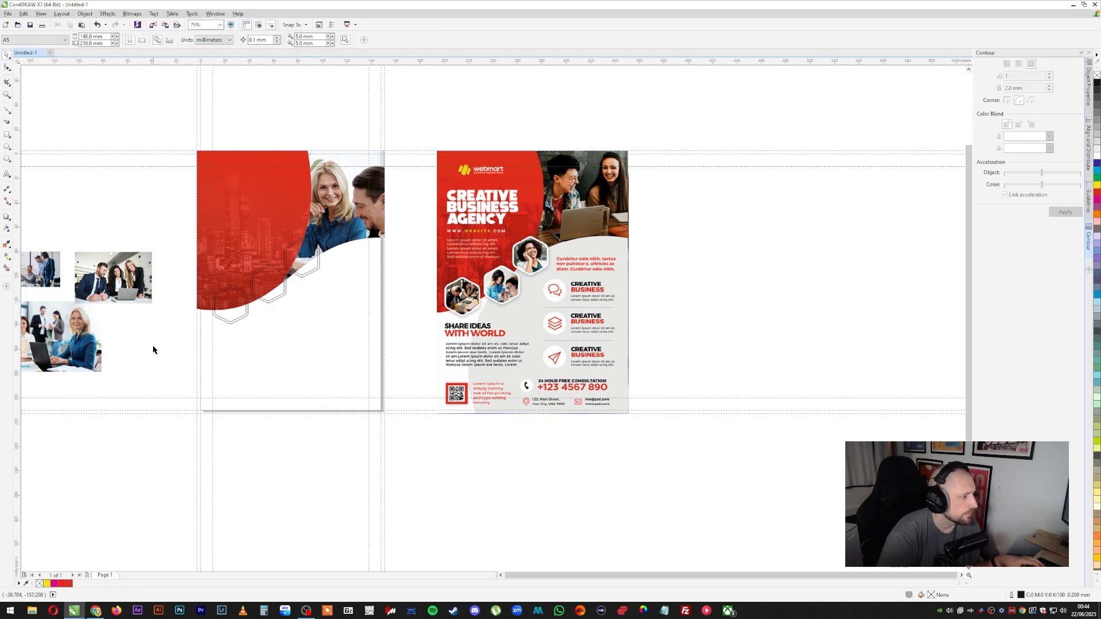
{"action": "mouse_move", "coordinate": [152, 349]}
{"action": "left_mouse_down"}
{"action": "mouse_move", "coordinate": [256, 274]}
{"action": "mouse_move", "coordinate": [254, 287]}
{"action": "left_mouse_up"}
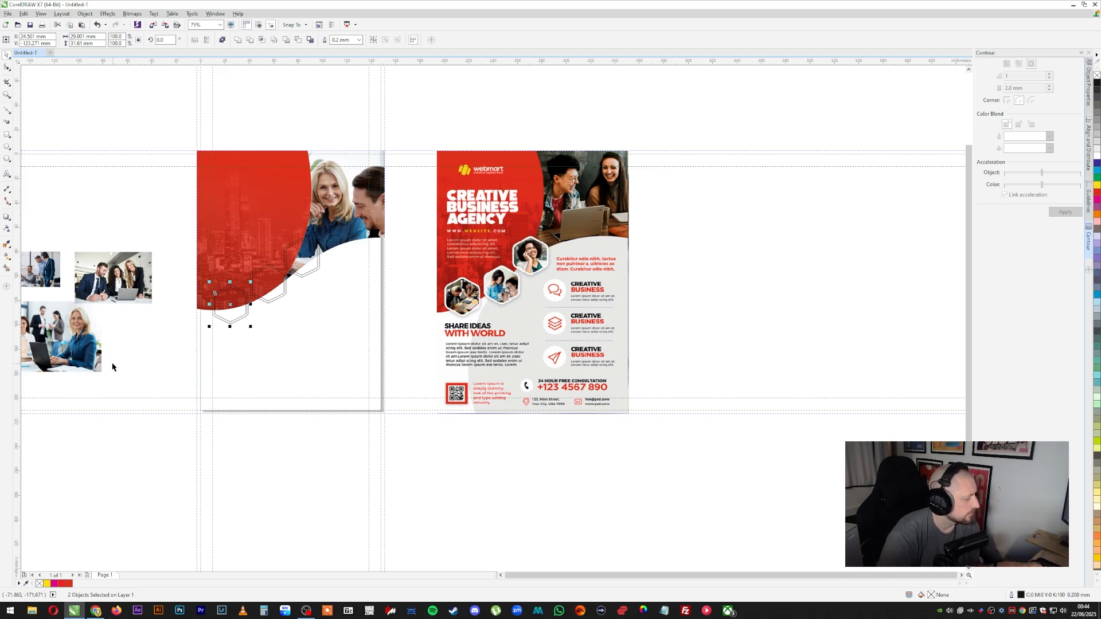
{"action": "left_click", "coordinate": [212, 330]}
{"action": "left_click_drag", "start_coordinate": [174, 343], "coordinate": [253, 277]}
{"action": "right_click", "coordinate": [227, 317]}
{"action": "left_click", "coordinate": [269, 362]}
Group the inner and outer outlines of the upper hexagon
{"action": "left_click_drag", "start_coordinate": [406, 306], "coordinate": [272, 230]}
{"action": "right_click", "coordinate": [307, 270]}
{"action": "right_click", "coordinate": [312, 255]}
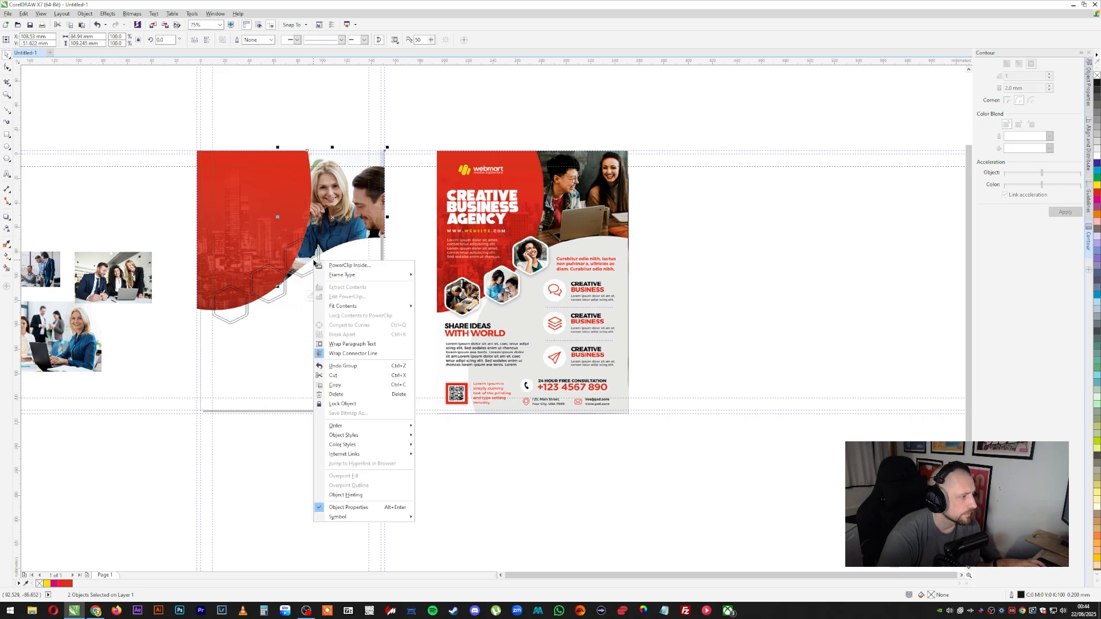
{"action": "left_click", "coordinate": [421, 301]}
{"action": "left_click_drag", "start_coordinate": [404, 306], "coordinate": [266, 232]}
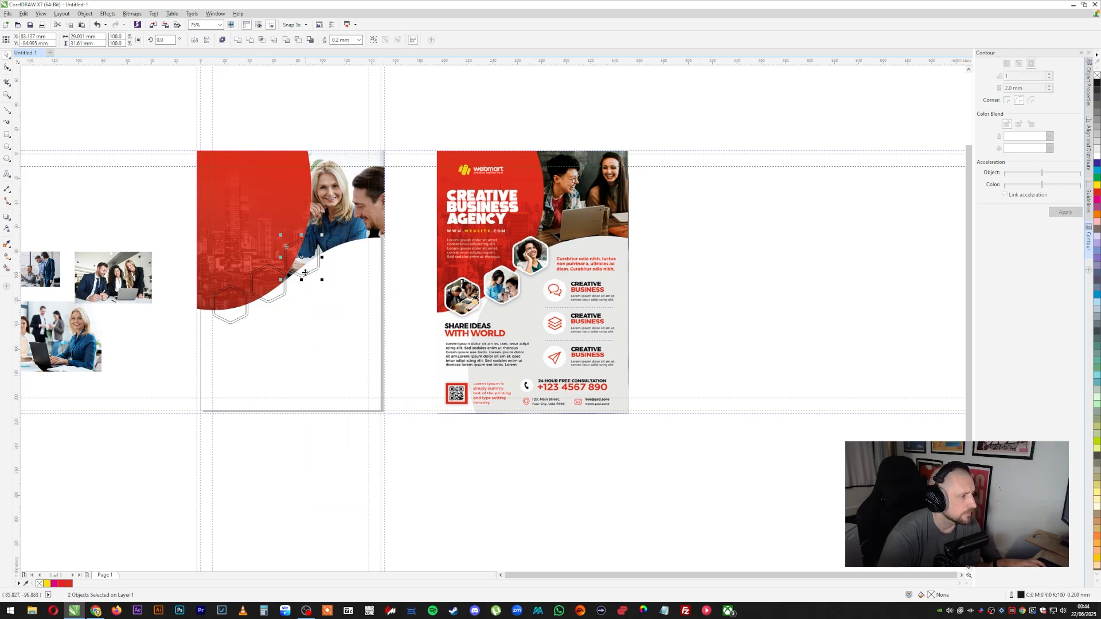
{"action": "right_click", "coordinate": [305, 273]}
{"action": "left_click", "coordinate": [342, 315]}
Distribute the three hexagon groups with equal vertical spacing between them
{"action": "left_click", "coordinate": [279, 297], "text": "shift"}
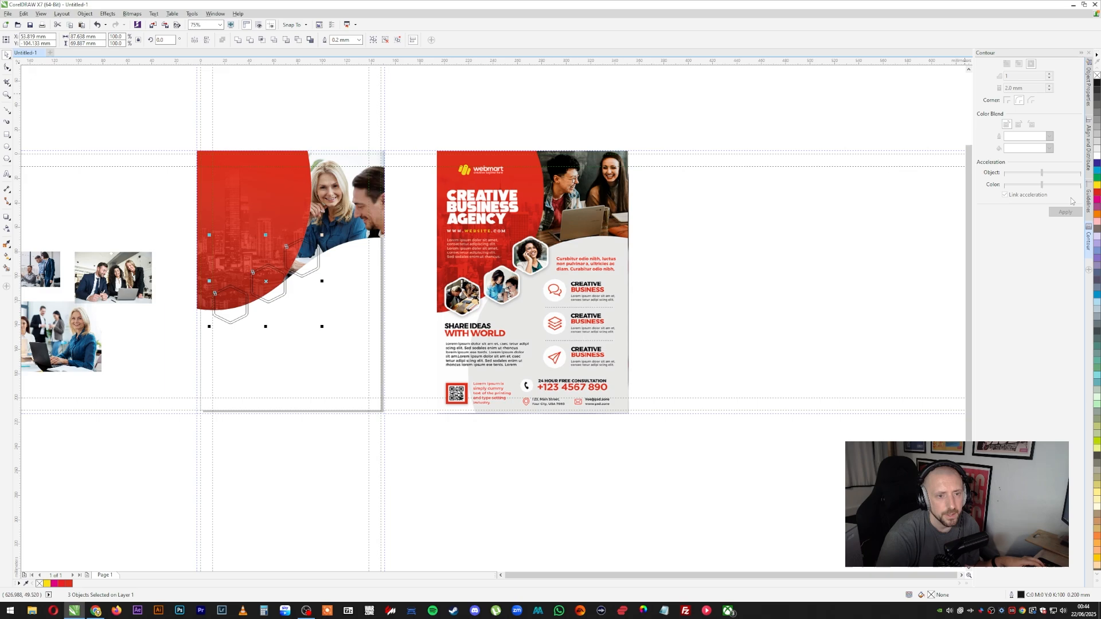
{"action": "left_click", "coordinate": [1088, 138]}
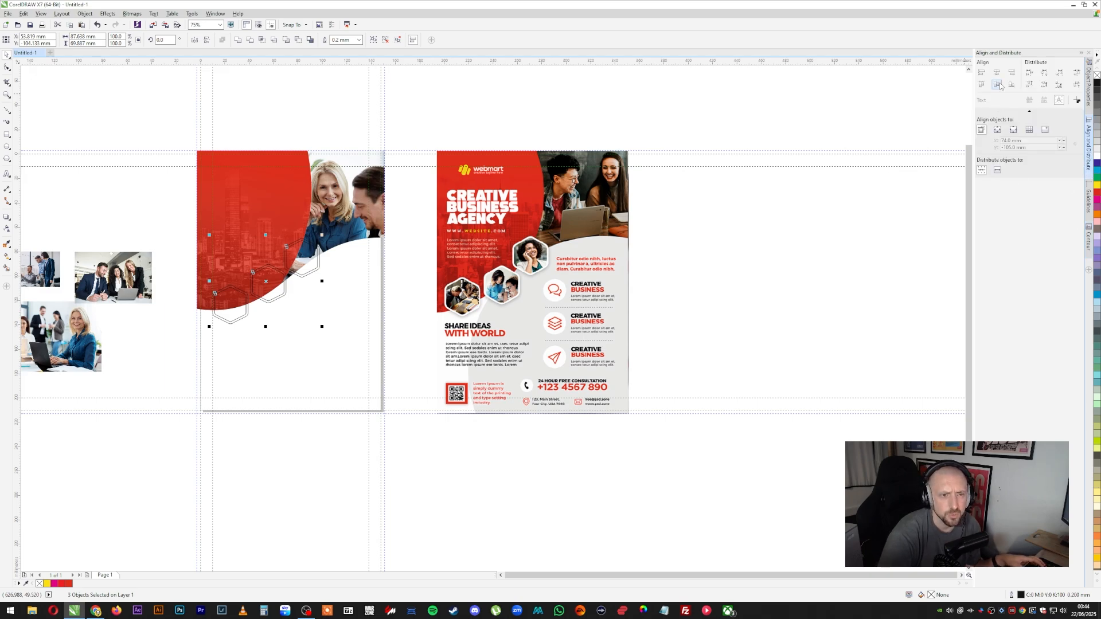
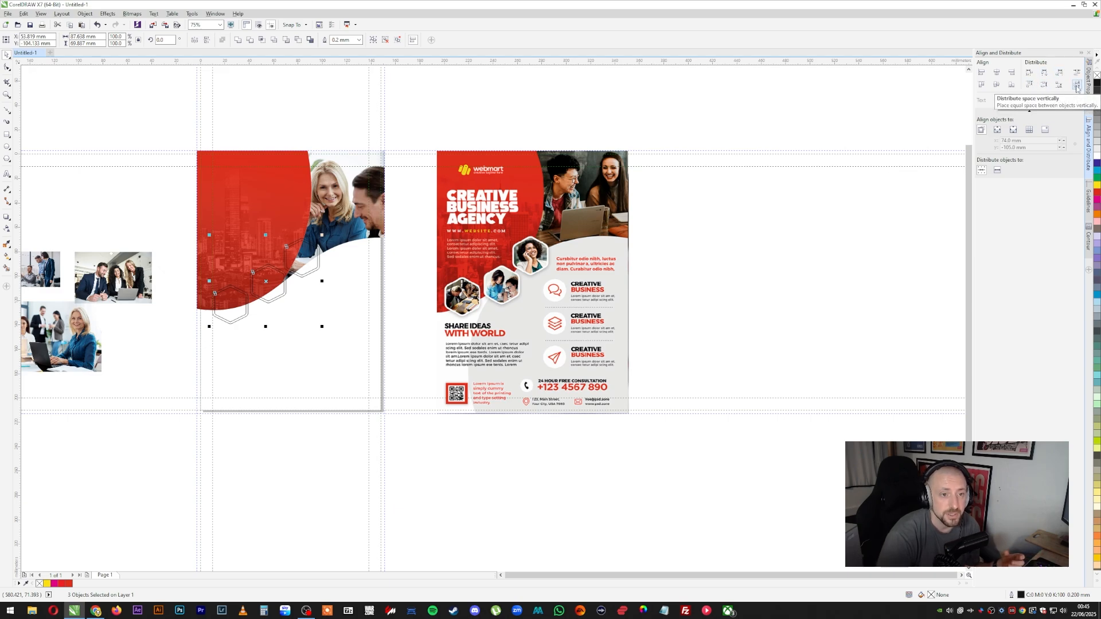
{"action": "left_click", "coordinate": [1077, 86]}
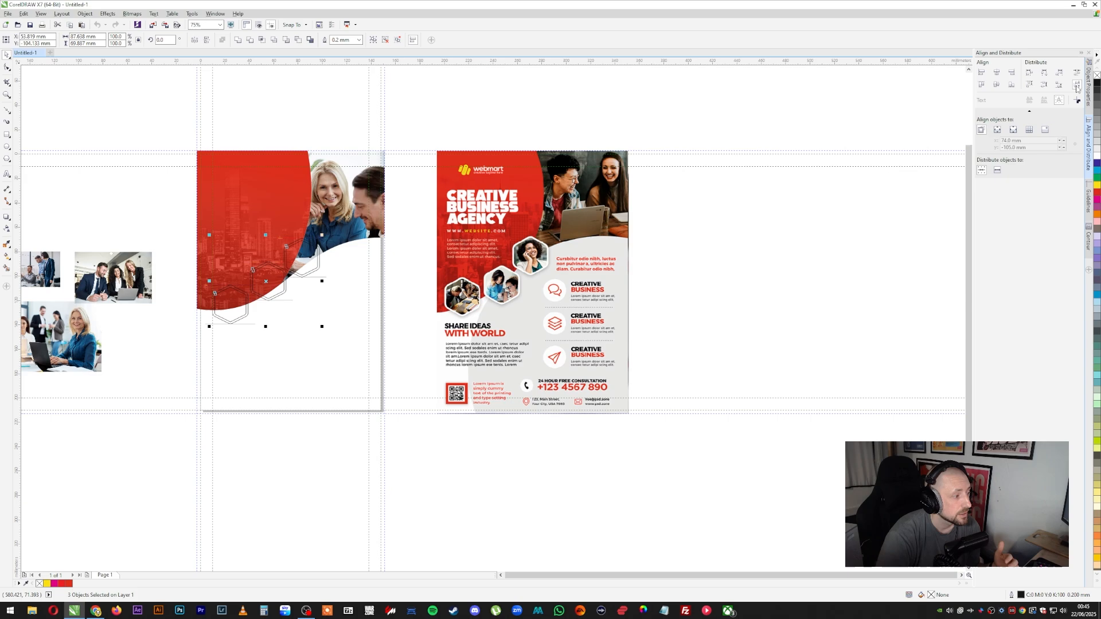
{"action": "left_click", "coordinate": [371, 344]}
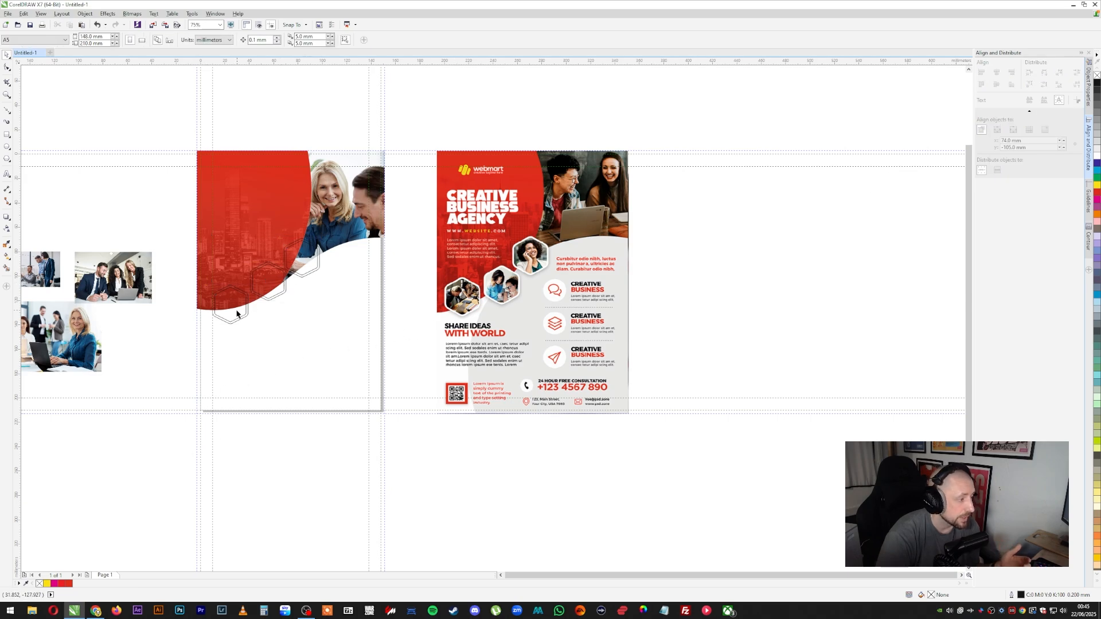
Nudge the lower hexagon group straight up by about 5 mm along the header's curve
{"action": "scroll", "coordinate": [238, 303], "scroll_direction": "up", "scroll_amount": 2}
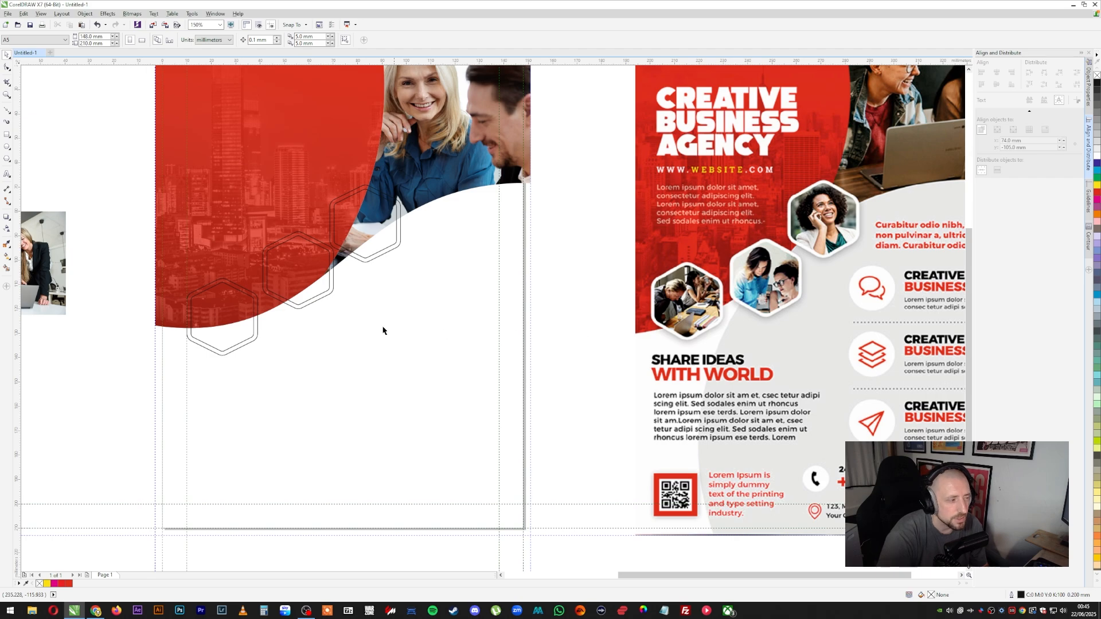
{"action": "left_click", "coordinate": [249, 341]}
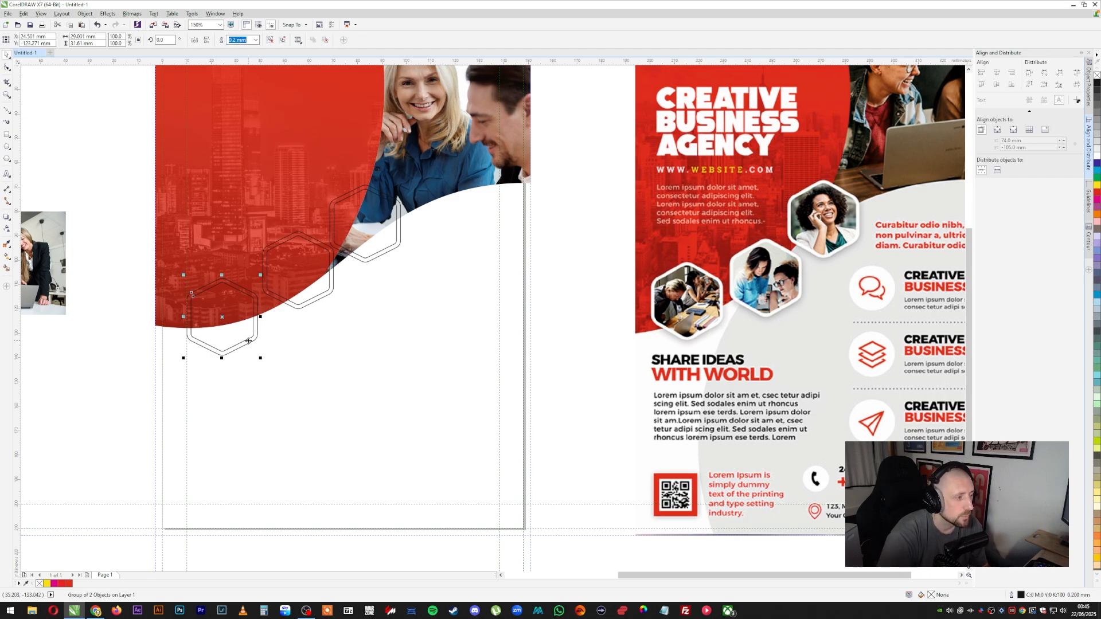
{"action": "key", "text": "Up"}
{"action": "key", "text": "Up"}
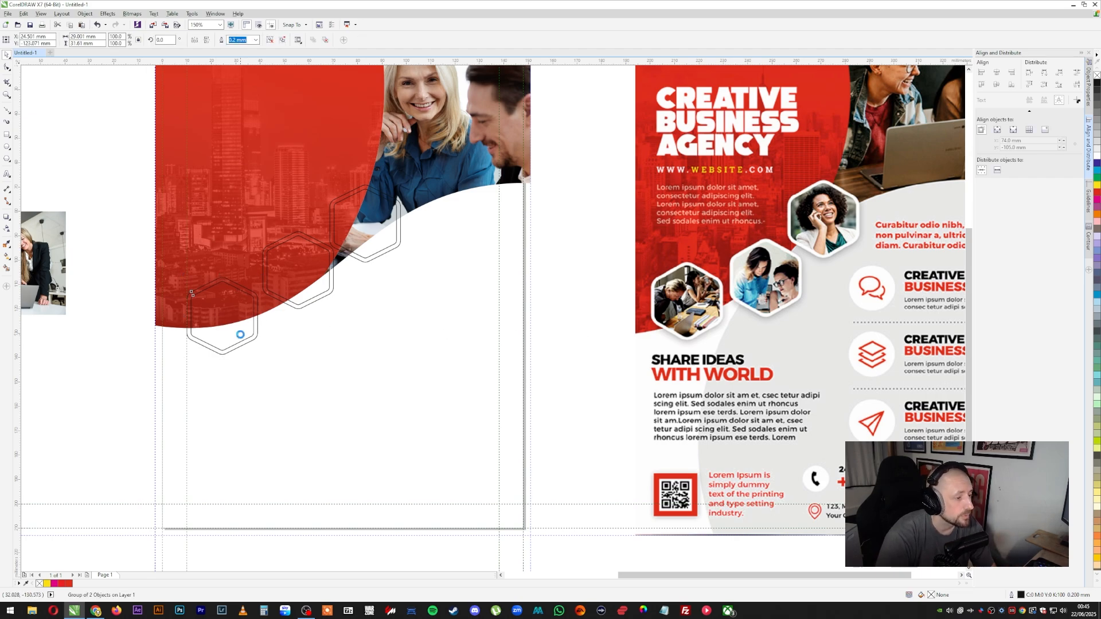
{"action": "key", "text": "Up"}
{"action": "key", "text": "Up"}
{"action": "key", "text": "Up"}
{"action": "key", "text": "Up"}
{"action": "key", "text": "Up"}
{"action": "key", "text": "Up"}
{"action": "key", "text": "Up"}
{"action": "key", "text": "Up"}
{"action": "key", "text": "Up"}
{"action": "key", "text": "Up"}
{"action": "key", "text": "Up"}
{"action": "key", "text": "Up"}
{"action": "key", "text": "Up"}
{"action": "key", "text": "Up"}
{"action": "key", "text": "Up"}
{"action": "key", "text": "Up"}
{"action": "key", "text": "Up"}
{"action": "key", "text": "Up"}
{"action": "key", "text": "Up"}
{"action": "key", "text": "Up"}
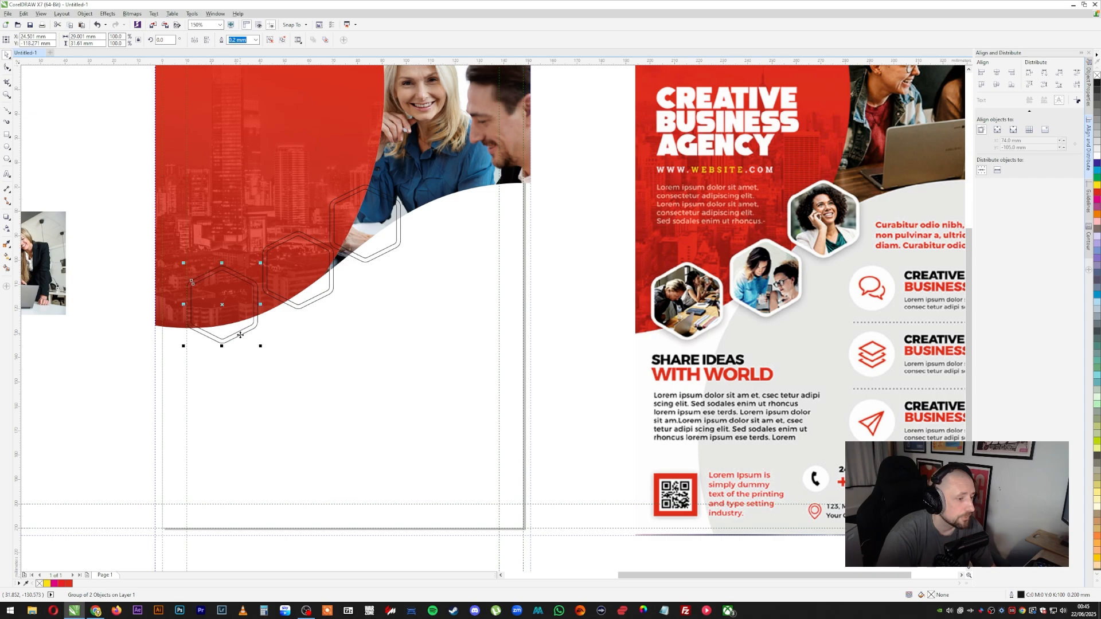
Nudge the middle hexagon group down about 4.4 mm and right about 1.6 mm to even out the spacing
{"action": "left_click", "coordinate": [305, 291]}
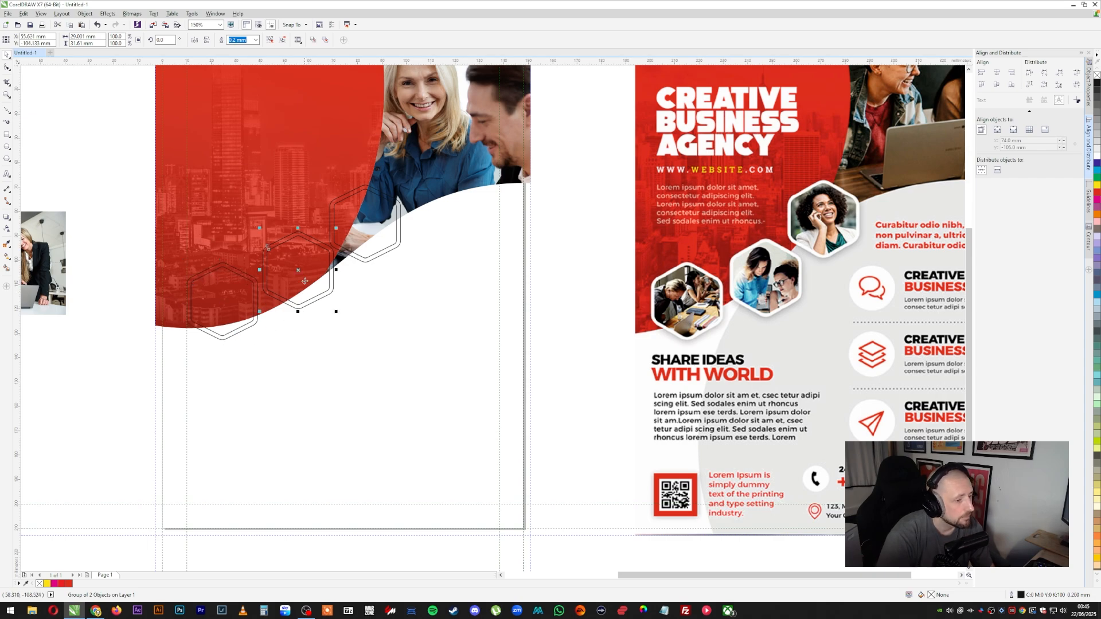
{"action": "key", "text": "Down"}
{"action": "key", "text": "Down"}
{"action": "key", "text": "Down"}
{"action": "key", "text": "Down"}
{"action": "key", "text": "Down"}
{"action": "key", "text": "Down"}
{"action": "key", "text": "Down"}
{"action": "key", "text": "Down"}
{"action": "key", "text": "Down"}
{"action": "key", "text": "Down"}
{"action": "key", "text": "Down"}
{"action": "key", "text": "Down"}
{"action": "key", "text": "Down"}
{"action": "key", "text": "Down"}
{"action": "key", "text": "Down"}
{"action": "key", "text": "Down"}
{"action": "key", "text": "Down"}
{"action": "key", "text": "Down"}
{"action": "key", "text": "Down"}
{"action": "key", "text": "Down"}
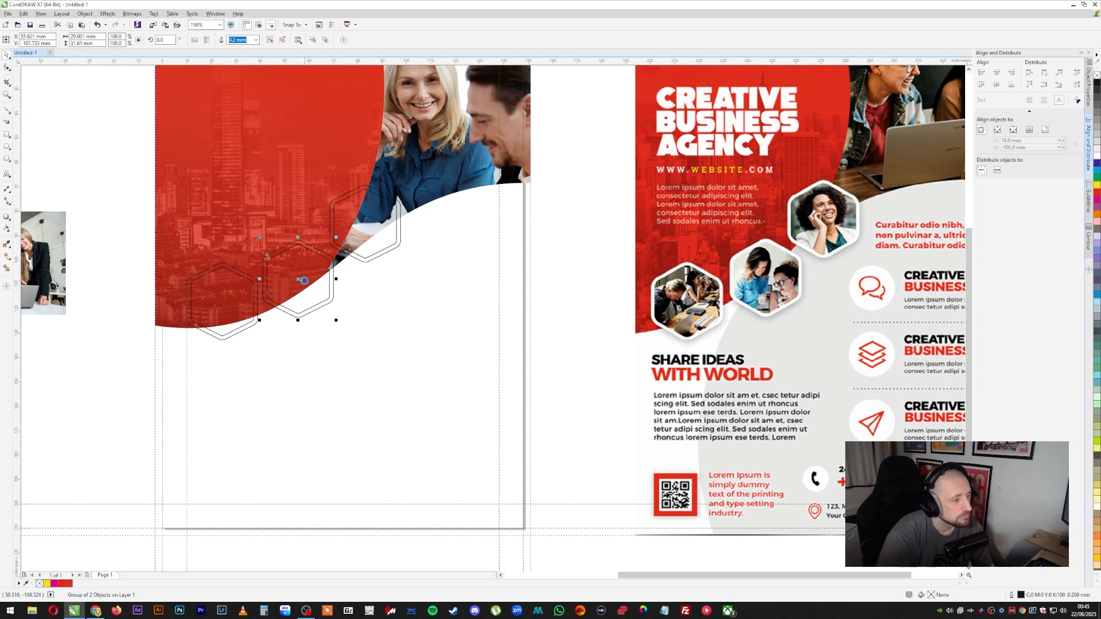
{"action": "key", "text": "Down"}
{"action": "key", "text": "Down"}
{"action": "key", "text": "Down"}
{"action": "key", "text": "Down"}
{"action": "key", "text": "Down"}
{"action": "key", "text": "Down"}
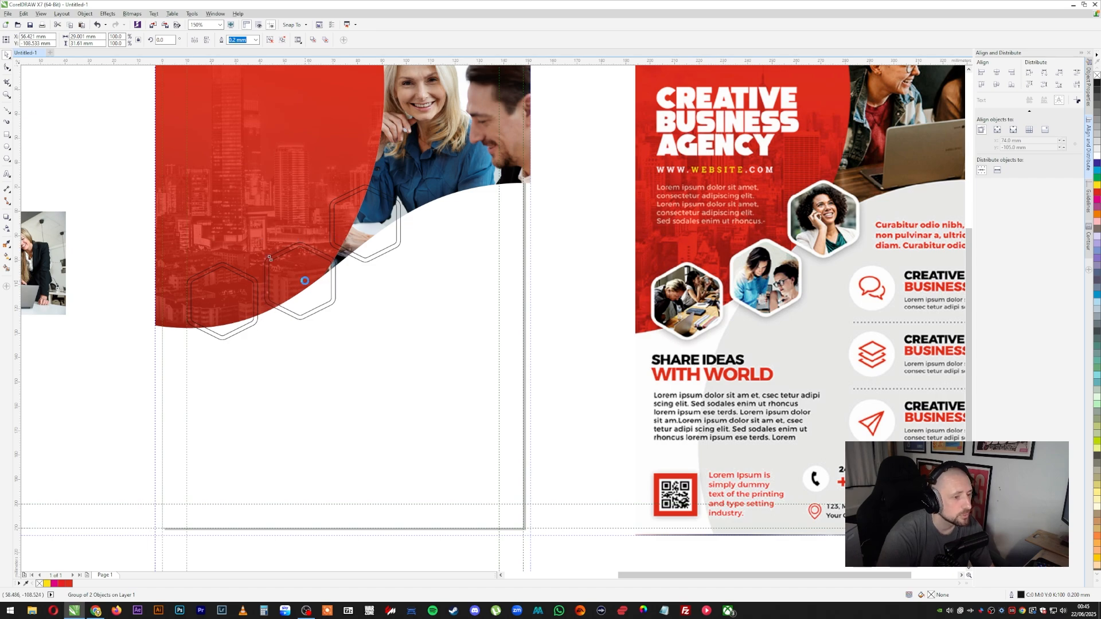
{"action": "key", "text": "Right"}
{"action": "key", "text": "Right"}
{"action": "key", "text": "Right"}
{"action": "key", "text": "Right"}
Fill all three hexagon groups with white
{"action": "left_click", "coordinate": [390, 263]}
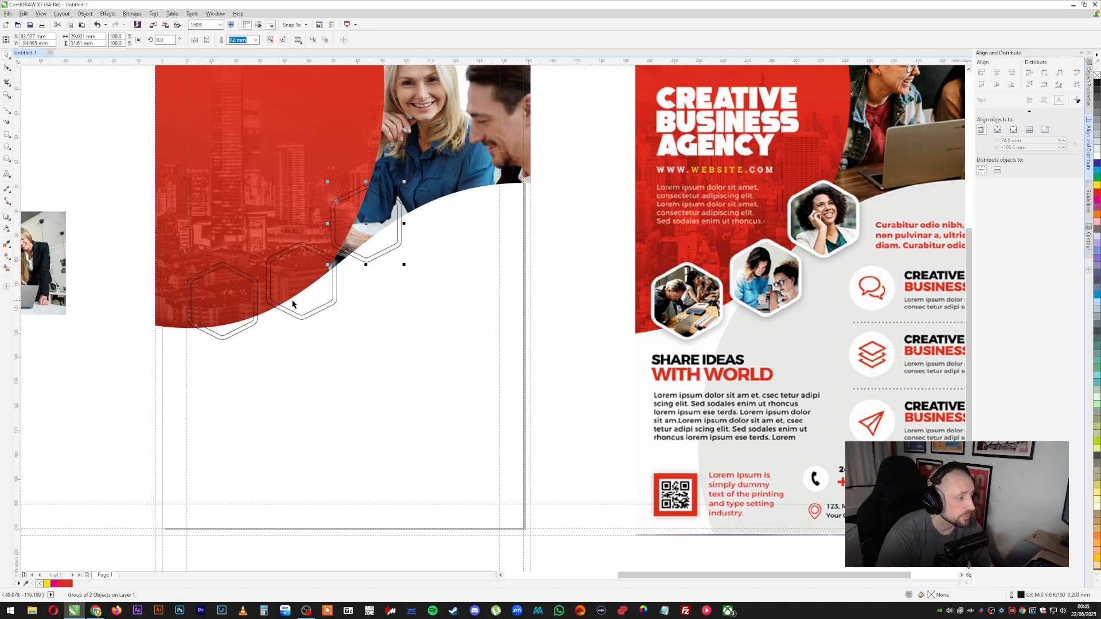
{"action": "left_click", "coordinate": [317, 304]}
{"action": "left_click", "coordinate": [375, 258]}
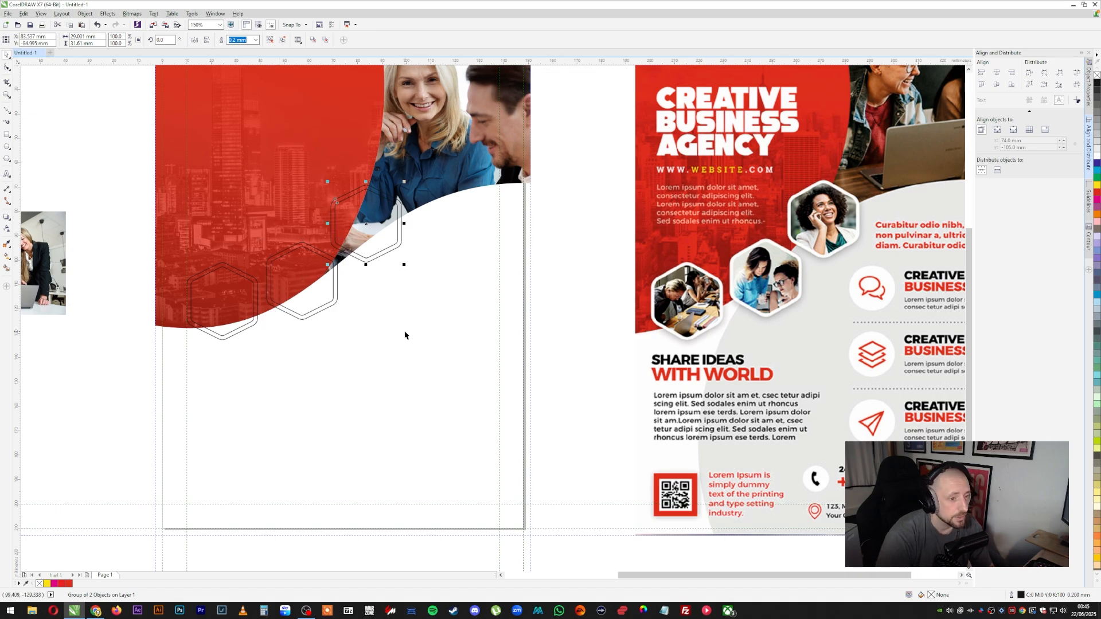
{"action": "right_click", "coordinate": [396, 248]}
{"action": "left_click", "coordinate": [319, 295], "text": "shift"}
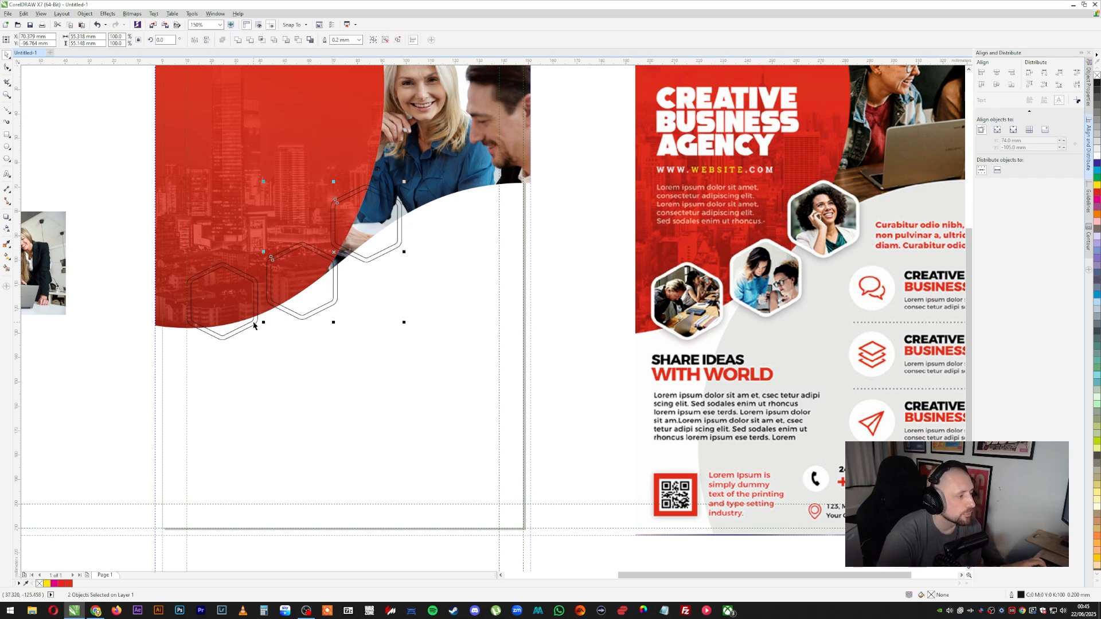
{"action": "left_click", "coordinate": [1097, 156]}
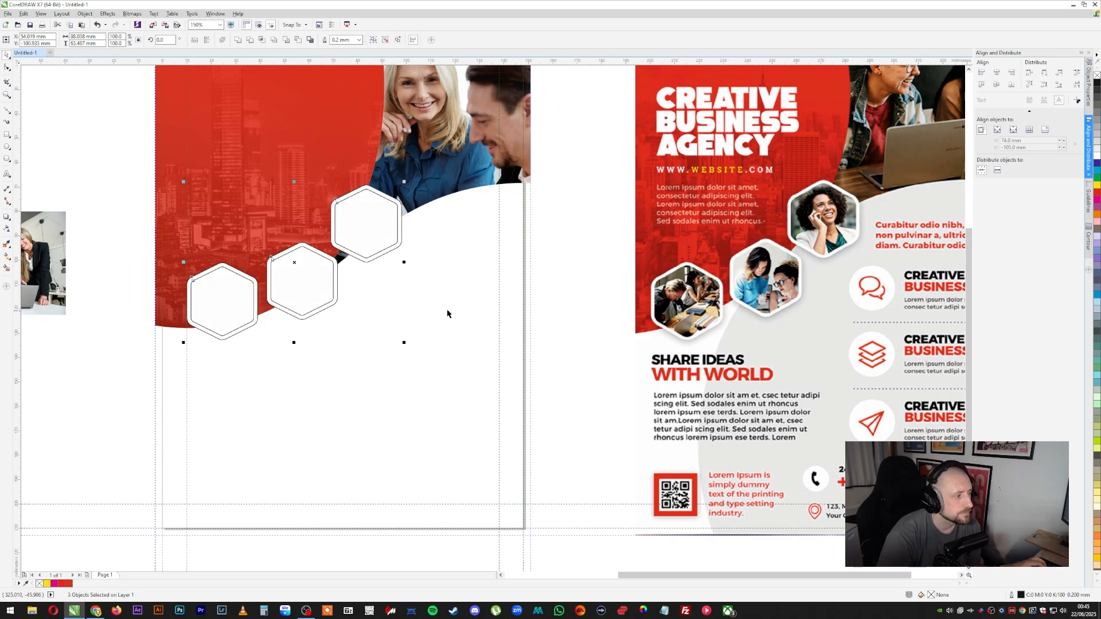
Ungroup each of the three white hexagon pairs into separate inner and outer shapes
{"action": "left_click", "coordinate": [386, 224]}
{"action": "right_click", "coordinate": [386, 221]}
{"action": "left_click", "coordinate": [428, 258]}
{"action": "right_click", "coordinate": [306, 276]}
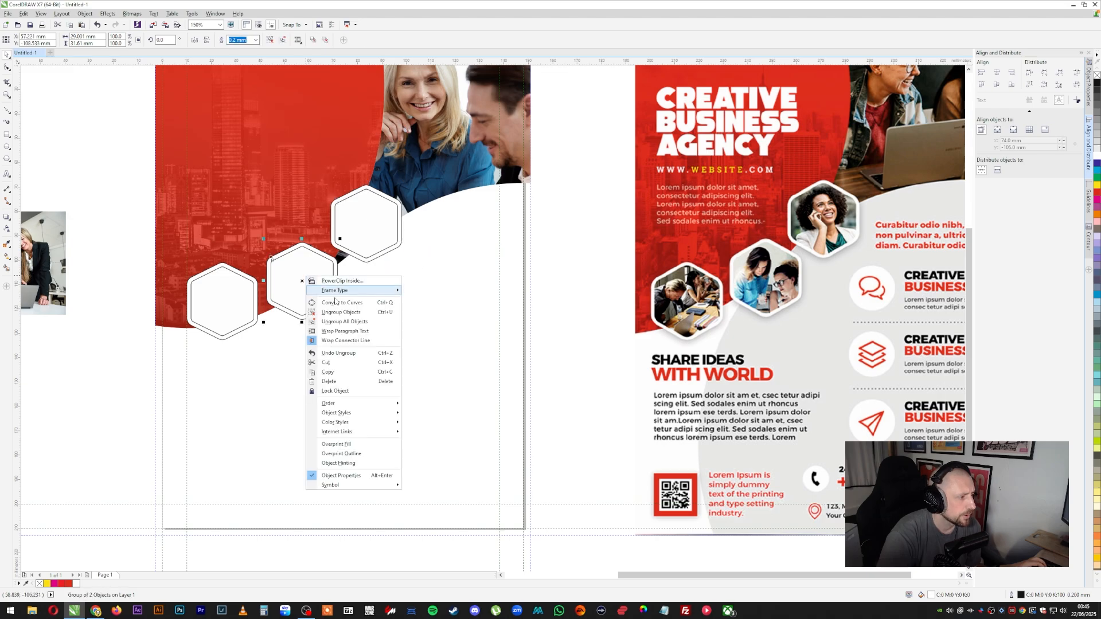
{"action": "left_click", "coordinate": [340, 313]}
{"action": "right_click", "coordinate": [245, 314]}
{"action": "left_click", "coordinate": [279, 350]}
{"action": "left_click", "coordinate": [392, 340]}
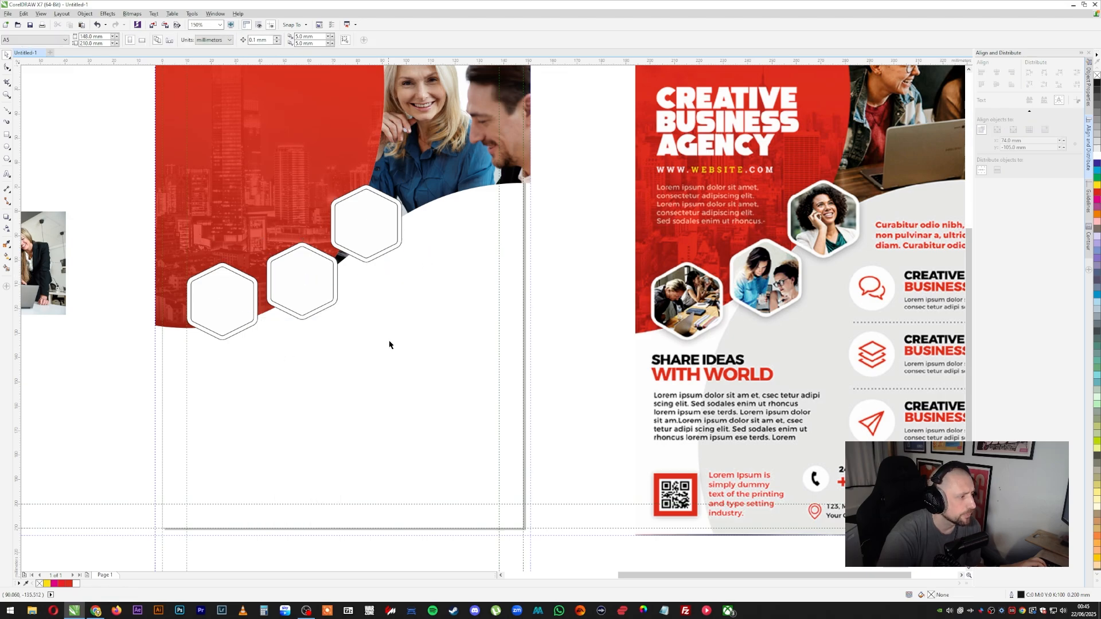
PowerClip the photo of three businesspeople around a laptop inside the upper inner hexagon
{"action": "scroll", "coordinate": [392, 340], "scroll_direction": "down", "scroll_amount": 1}
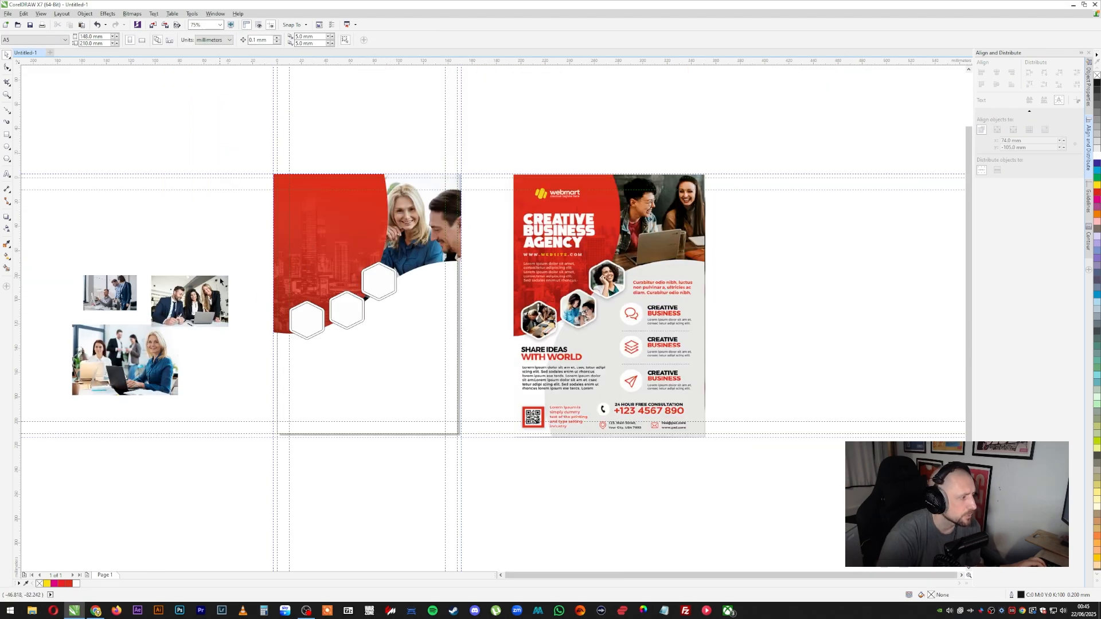
{"action": "left_click", "coordinate": [221, 280]}
{"action": "left_click", "coordinate": [85, 13]}
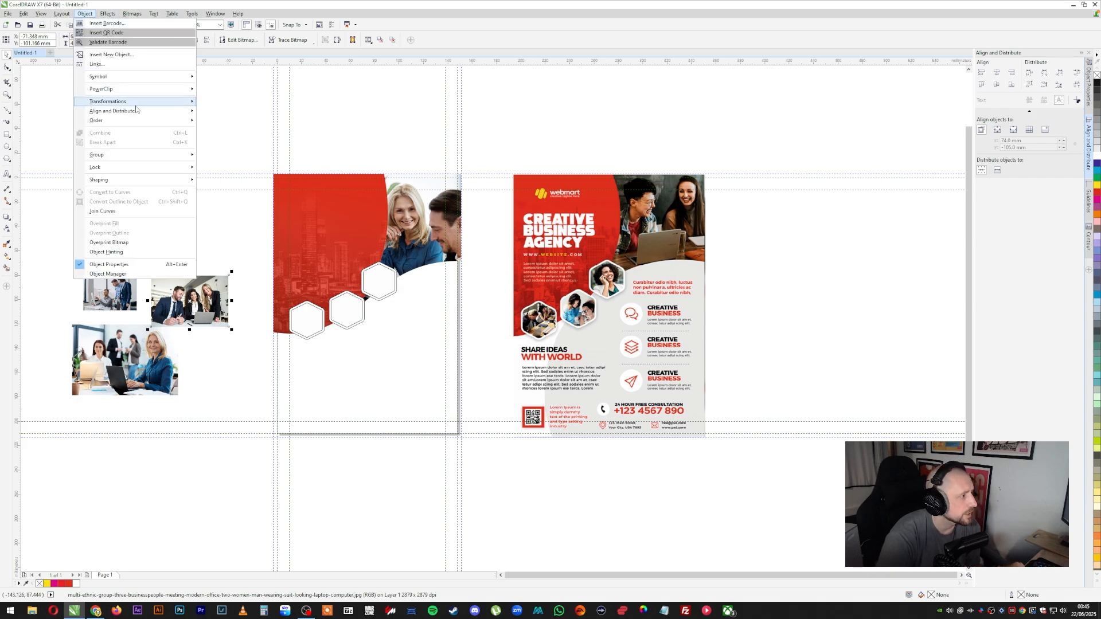
{"action": "mouse_move", "coordinate": [143, 89]}
{"action": "left_click", "coordinate": [229, 90]}
{"action": "left_click", "coordinate": [378, 281]}
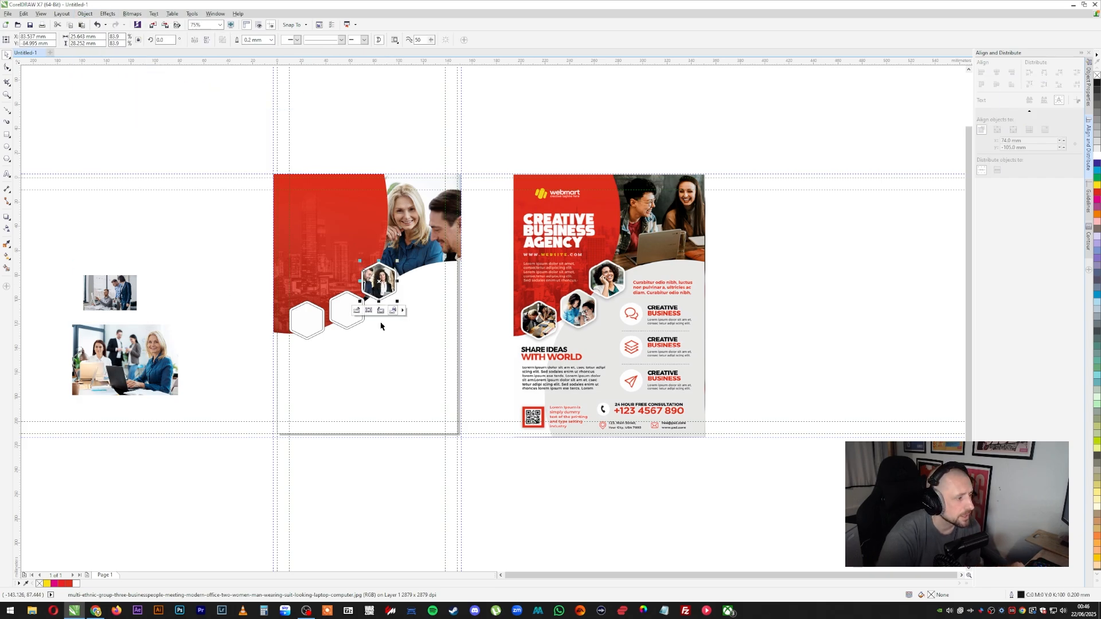
PowerClip the photo of the group working in an office inside the middle inner hexagon
{"action": "left_click", "coordinate": [123, 293]}
{"action": "left_click", "coordinate": [85, 13]}
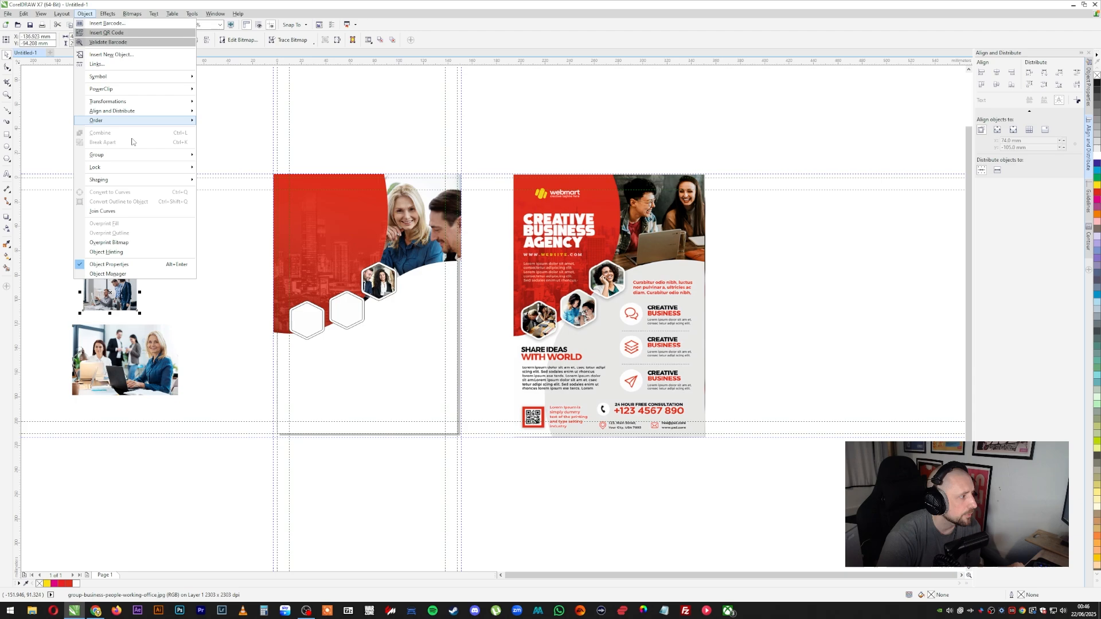
{"action": "mouse_move", "coordinate": [144, 88]}
{"action": "left_click", "coordinate": [230, 90]}
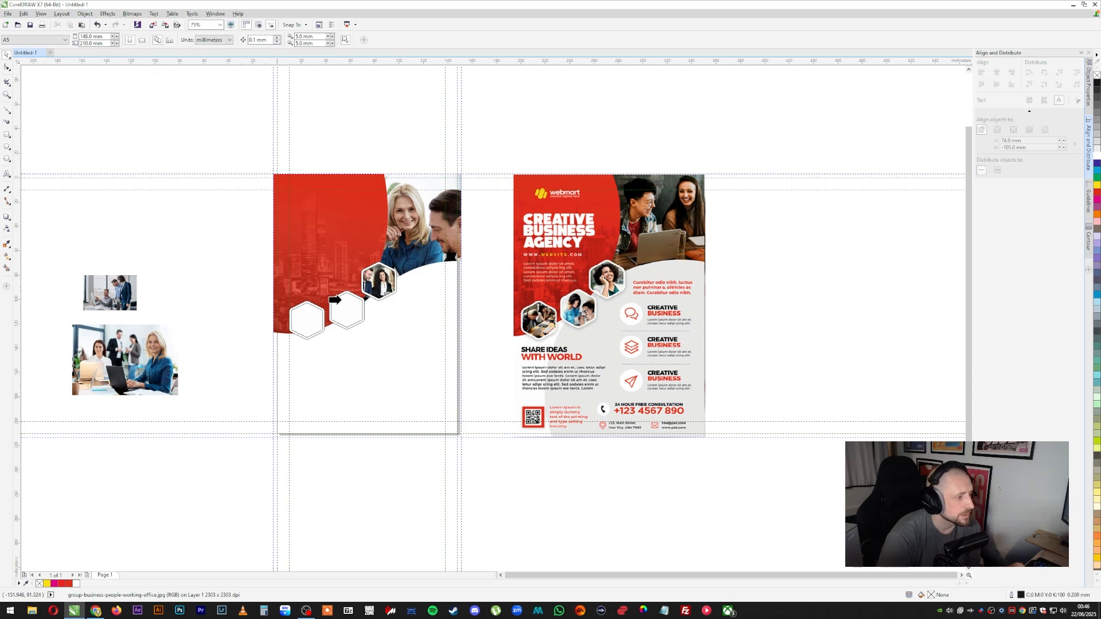
{"action": "left_click", "coordinate": [335, 299]}
PowerClip the remaining photo of people chatting at work inside the lower inner hexagon
{"action": "left_click", "coordinate": [126, 356]}
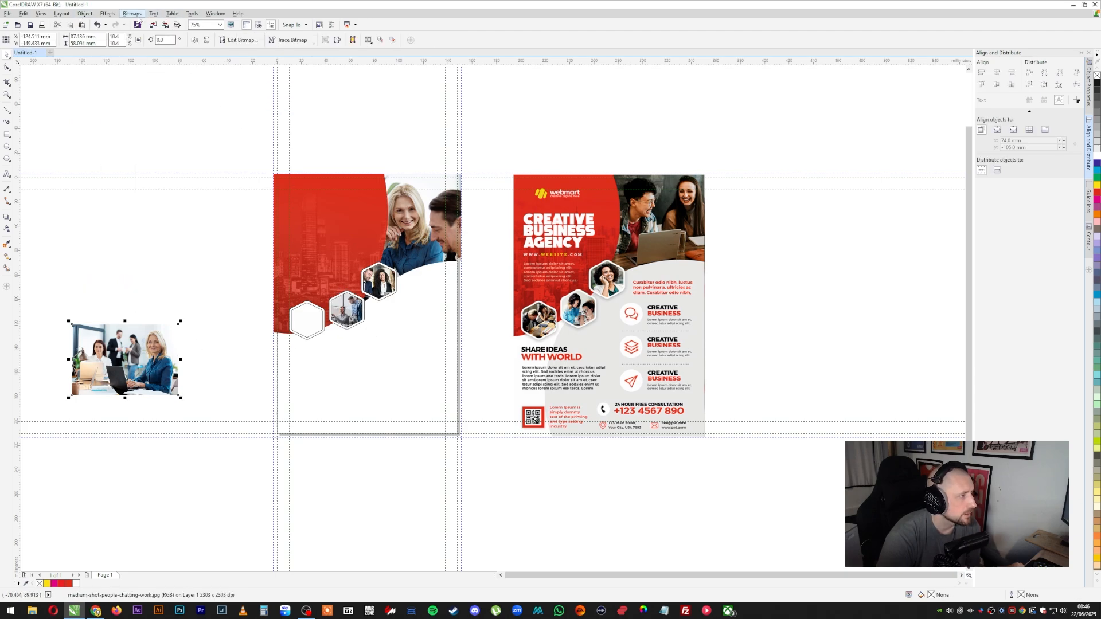
{"action": "left_click", "coordinate": [85, 13]}
{"action": "mouse_move", "coordinate": [148, 93]}
{"action": "left_click", "coordinate": [228, 89]}
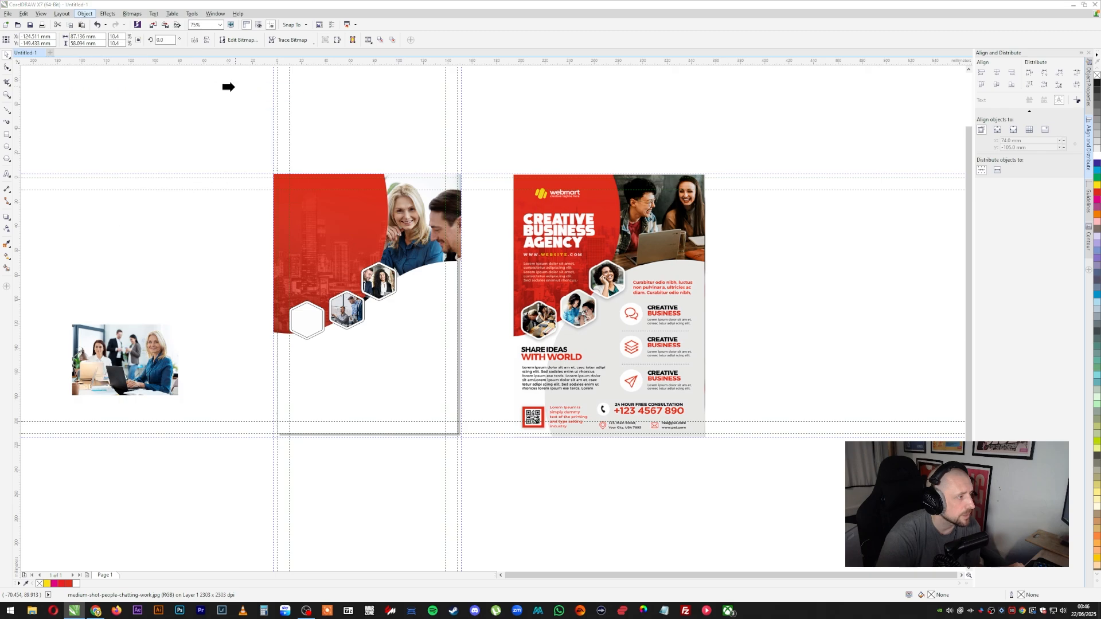
{"action": "left_click", "coordinate": [307, 318]}
{"action": "key", "text": "Escape"}
Scale the photo inside the upper hexagon to about 44.7 × 29.8 mm and shift it slightly left within its frame
{"action": "scroll", "coordinate": [332, 287], "scroll_direction": "up", "scroll_amount": 2}
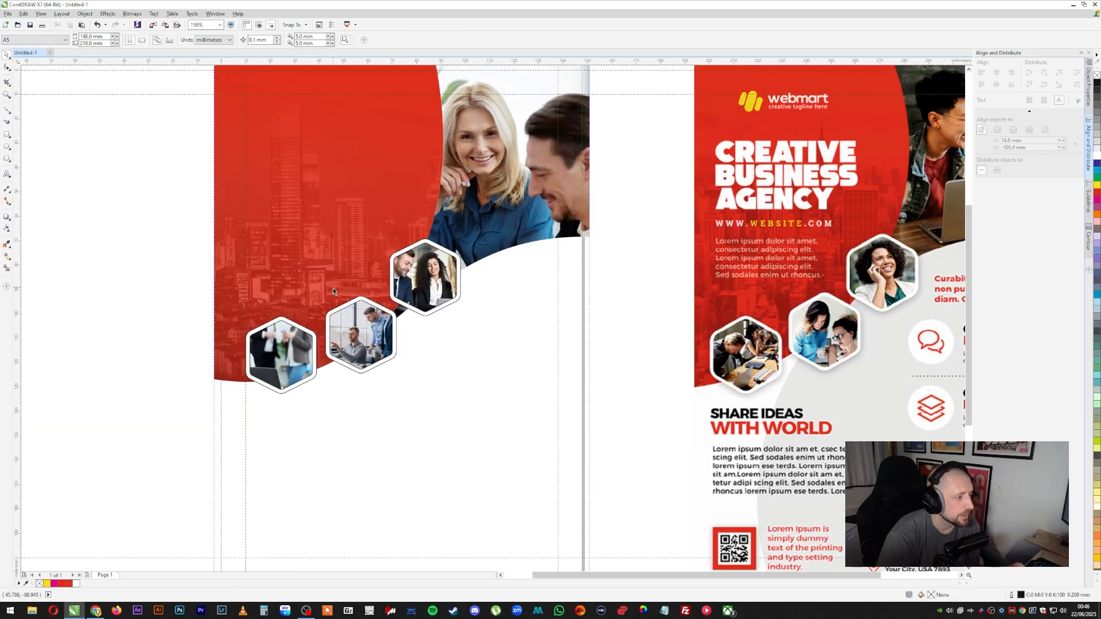
{"action": "right_click", "coordinate": [425, 277]}
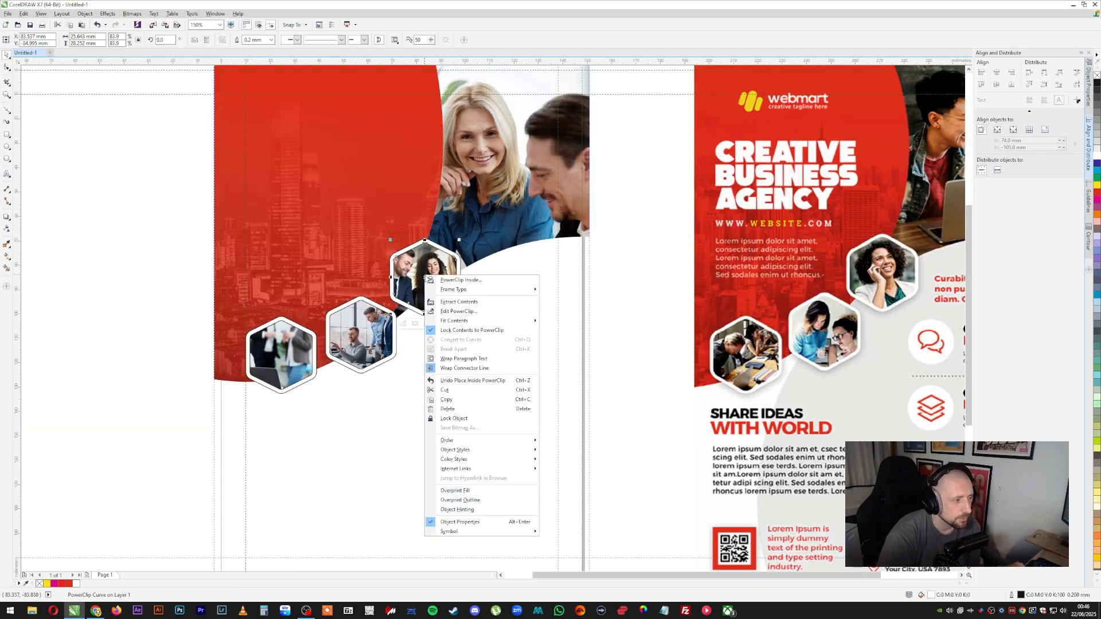
{"action": "left_click", "coordinate": [461, 311]}
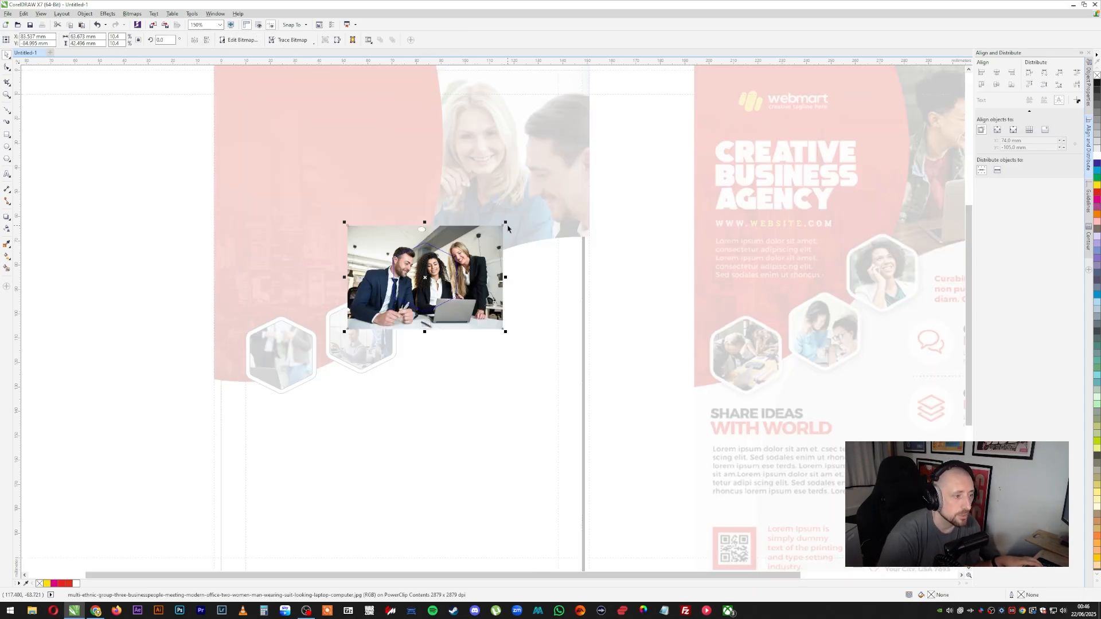
{"action": "left_click_drag", "start_coordinate": [506, 224], "coordinate": [482, 237]}
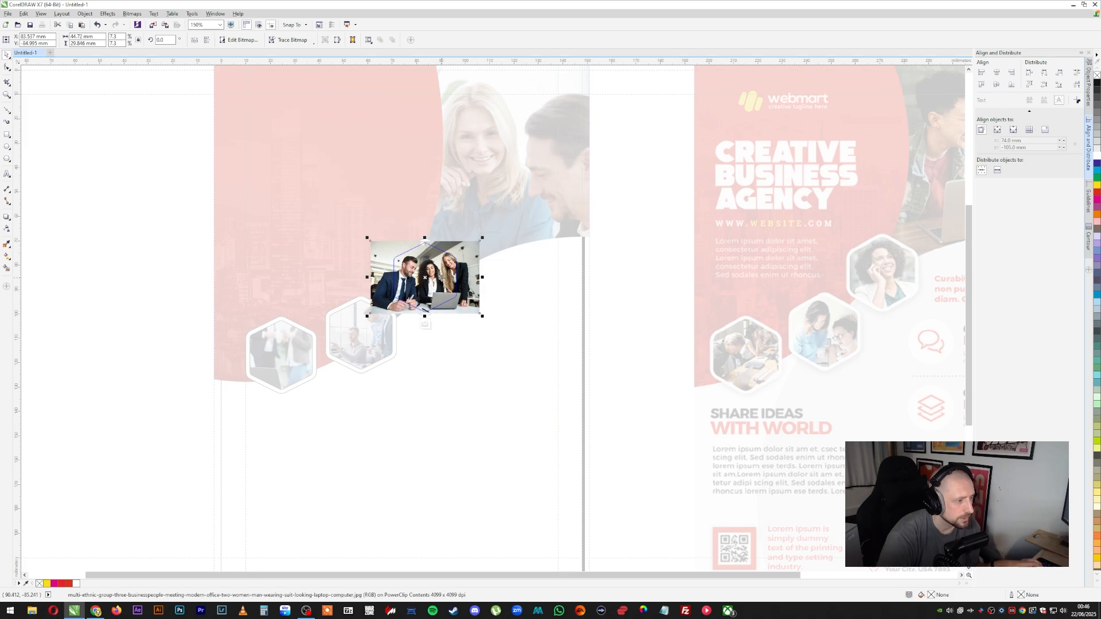
{"action": "left_click_drag", "start_coordinate": [442, 277], "coordinate": [438, 277]}
{"action": "right_click", "coordinate": [431, 270]}
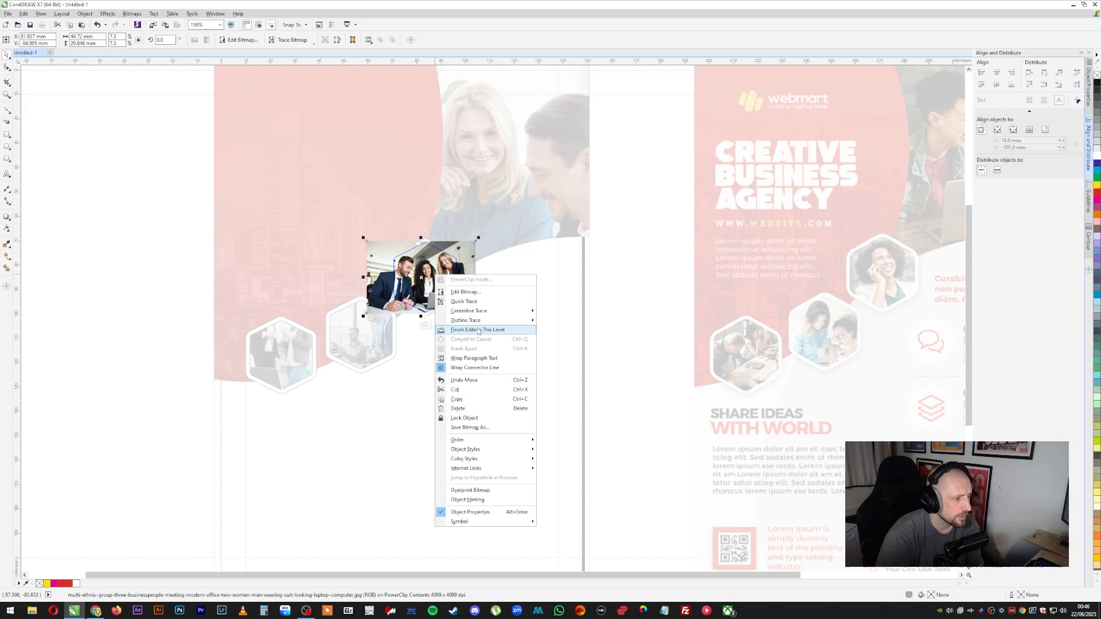
{"action": "key", "text": "Escape"}
{"action": "right_click", "coordinate": [430, 280]}
{"action": "left_click", "coordinate": [459, 319]}
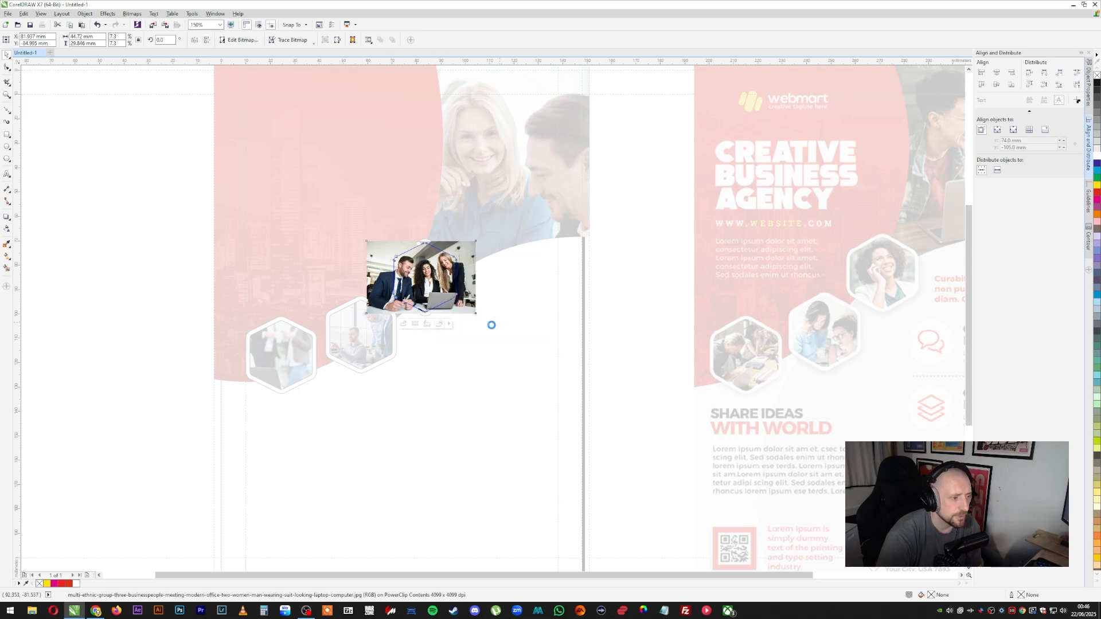
Shift the office group photo to the right within the middle hexagon's PowerClip so the seated man sits inside the frame
{"action": "left_click", "coordinate": [375, 340]}
{"action": "right_click", "coordinate": [377, 338]}
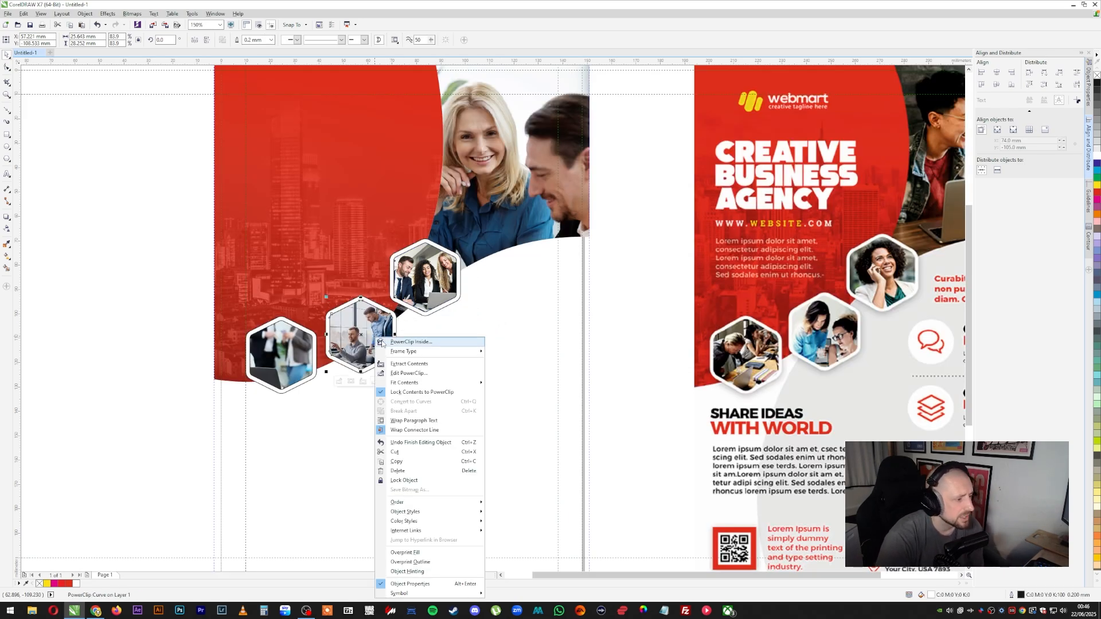
{"action": "key", "text": "Escape"}
{"action": "left_click", "coordinate": [381, 342], "text": "ctrl"}
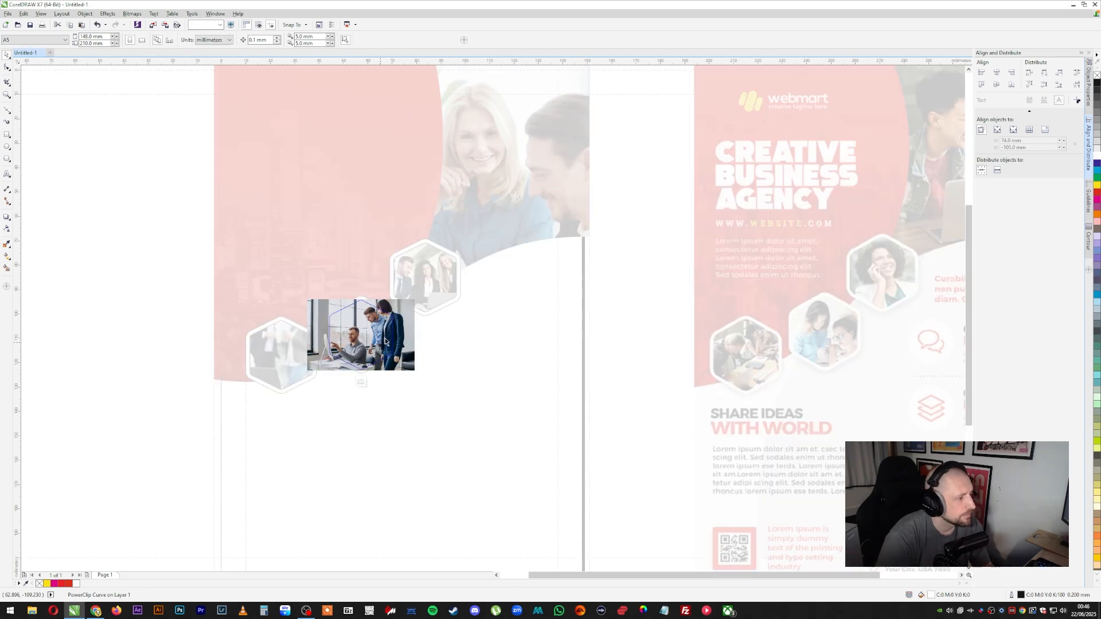
{"action": "scroll", "coordinate": [382, 321], "scroll_direction": "up", "scroll_amount": 3}
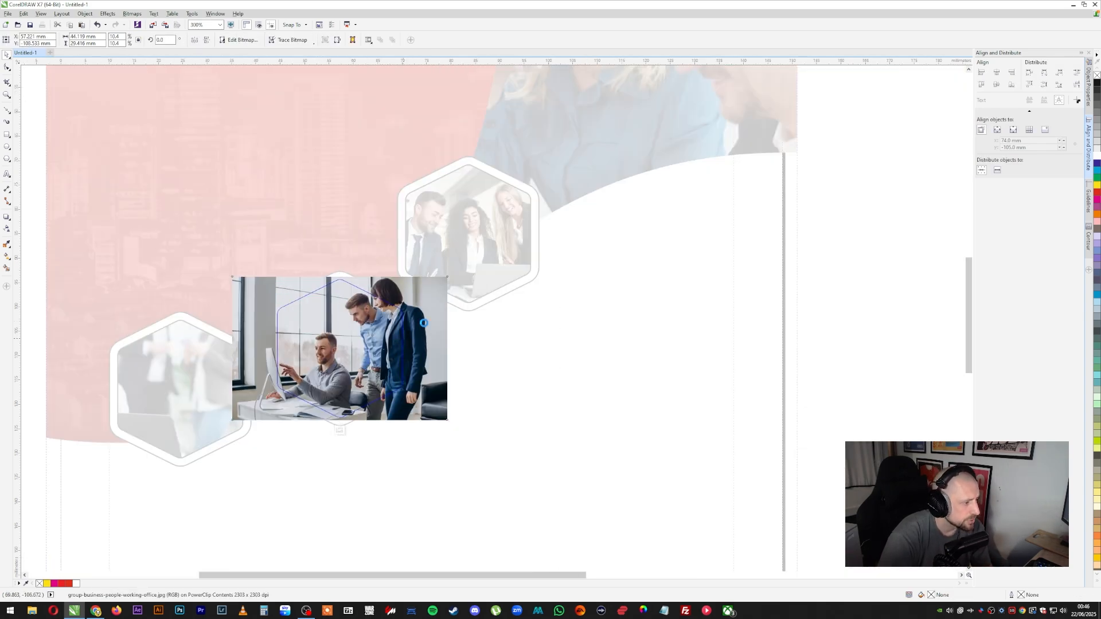
{"action": "mouse_move", "coordinate": [423, 322]}
{"action": "left_mouse_down"}
{"action": "mouse_move", "coordinate": [383, 330]}
{"action": "mouse_move", "coordinate": [437, 328]}
{"action": "left_mouse_up"}
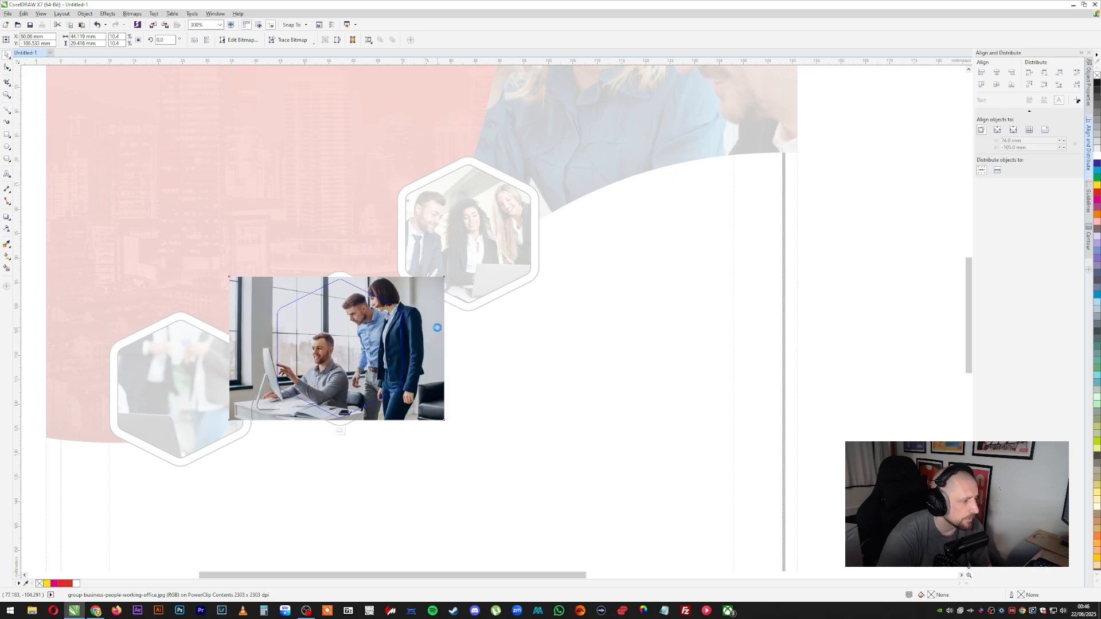
{"action": "right_click", "coordinate": [435, 328]}
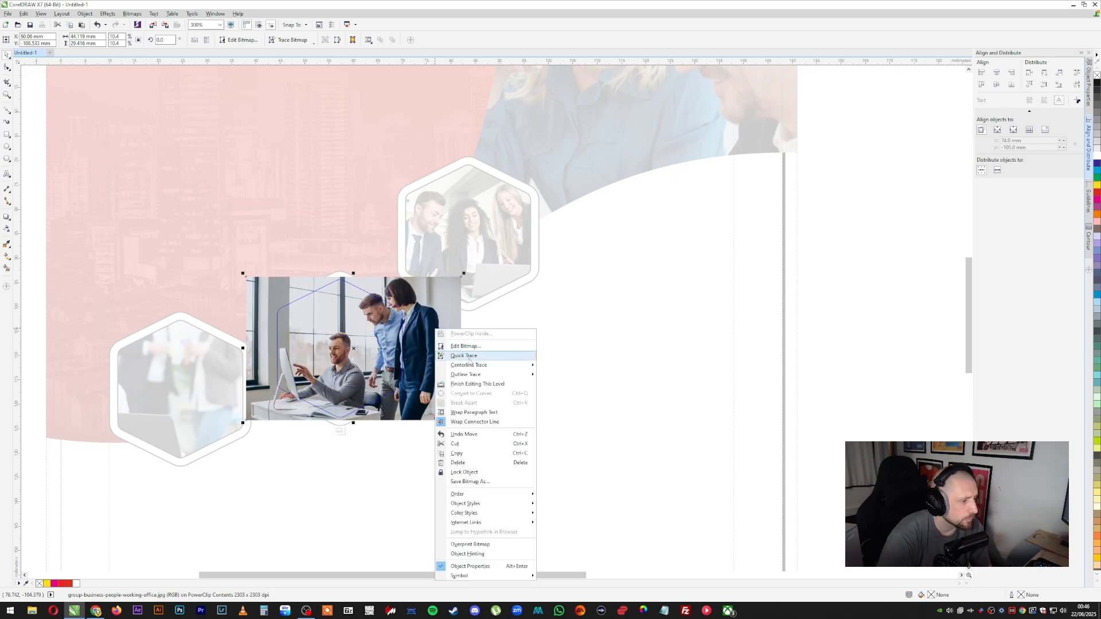
{"action": "left_click", "coordinate": [453, 379]}
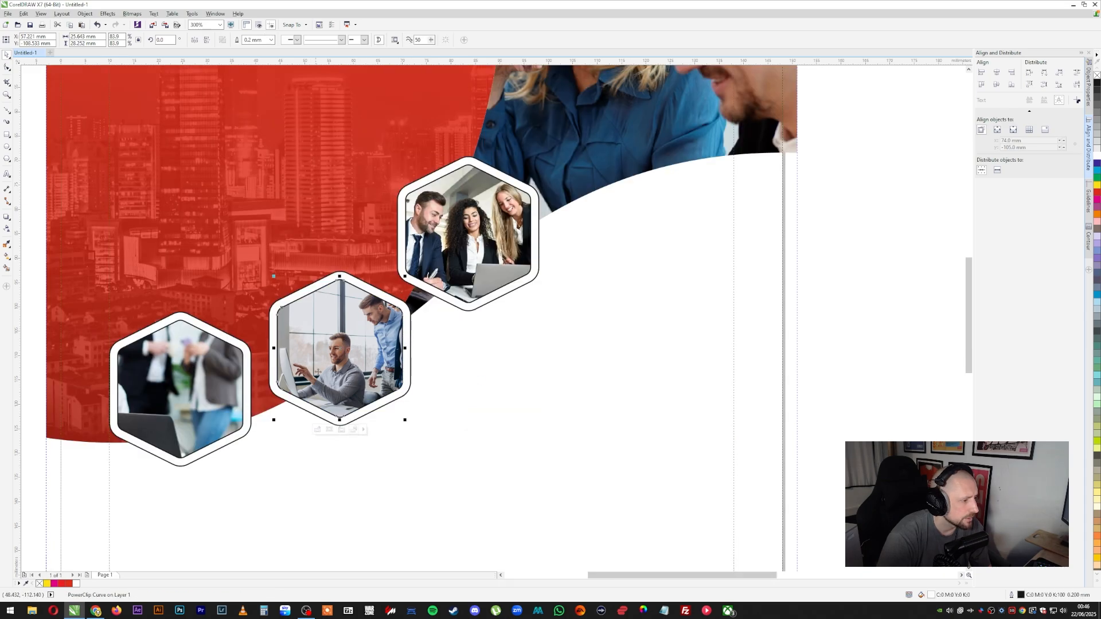
Shift the photo of people chatting at work to the left within the lower hexagon's PowerClip so the blonde woman fills the frame
{"action": "right_click", "coordinate": [202, 388]}
{"action": "left_click", "coordinate": [250, 164]}
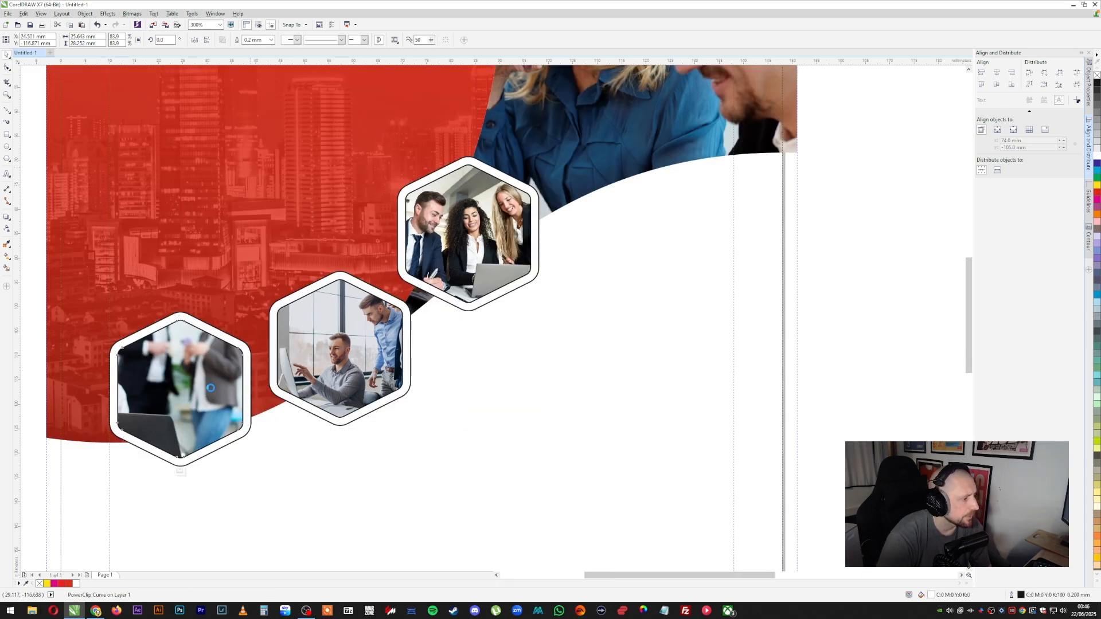
{"action": "left_click_drag", "start_coordinate": [397, 244], "coordinate": [230, 373]}
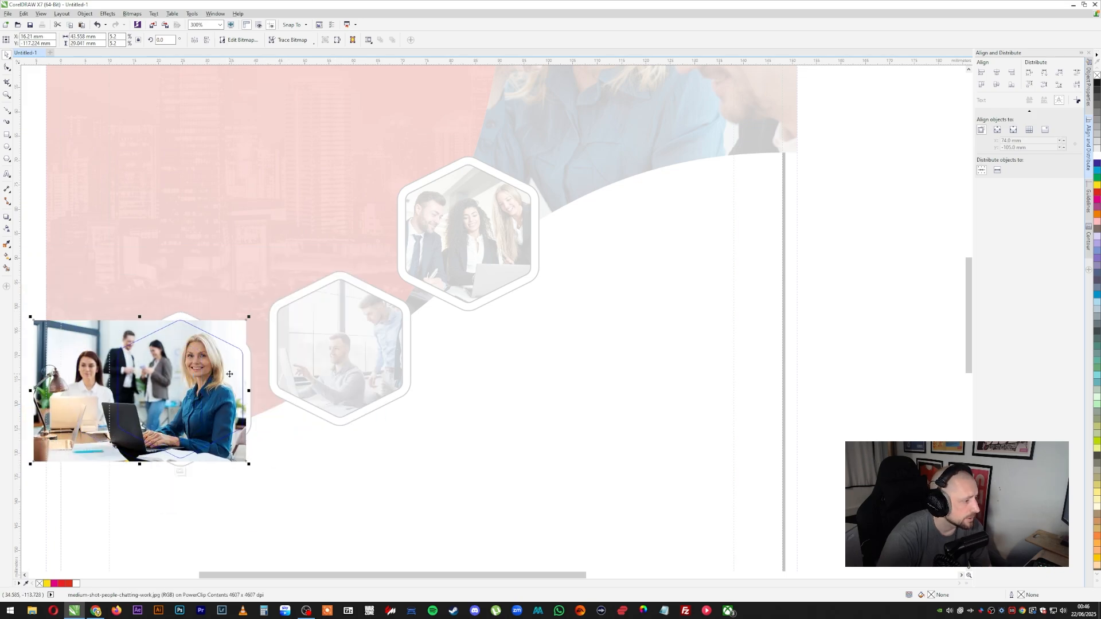
{"action": "right_click", "coordinate": [181, 366]}
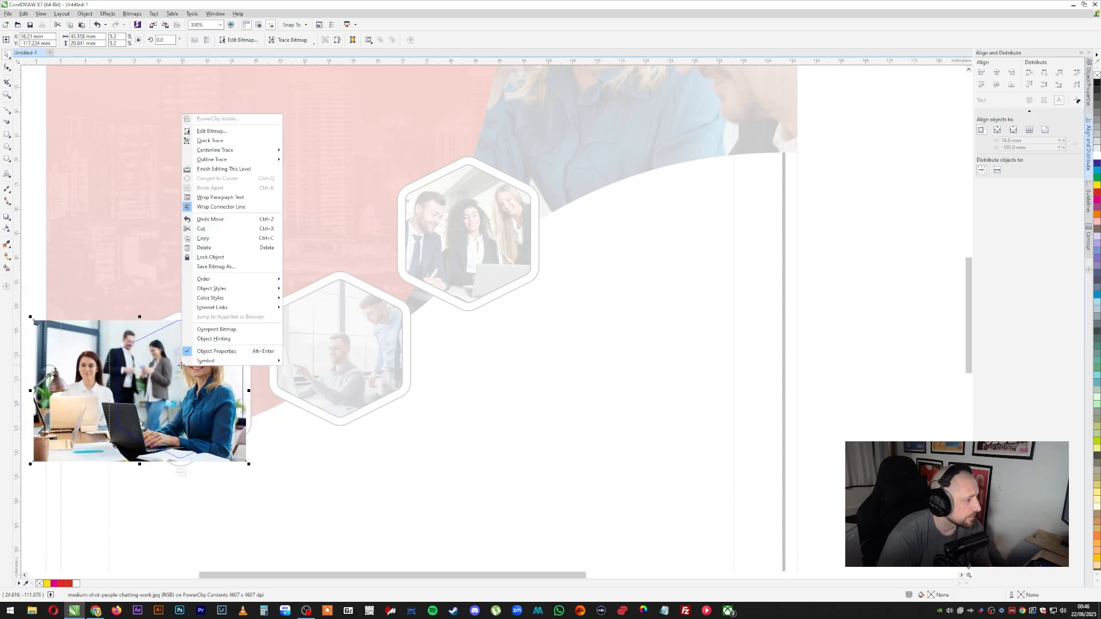
{"action": "left_click", "coordinate": [224, 169]}
Remove the outlines from all six hexagon shapes
{"action": "scroll", "coordinate": [306, 339], "scroll_direction": "down", "scroll_amount": 2}
{"action": "left_click_drag", "start_coordinate": [137, 214], "coordinate": [456, 436]}
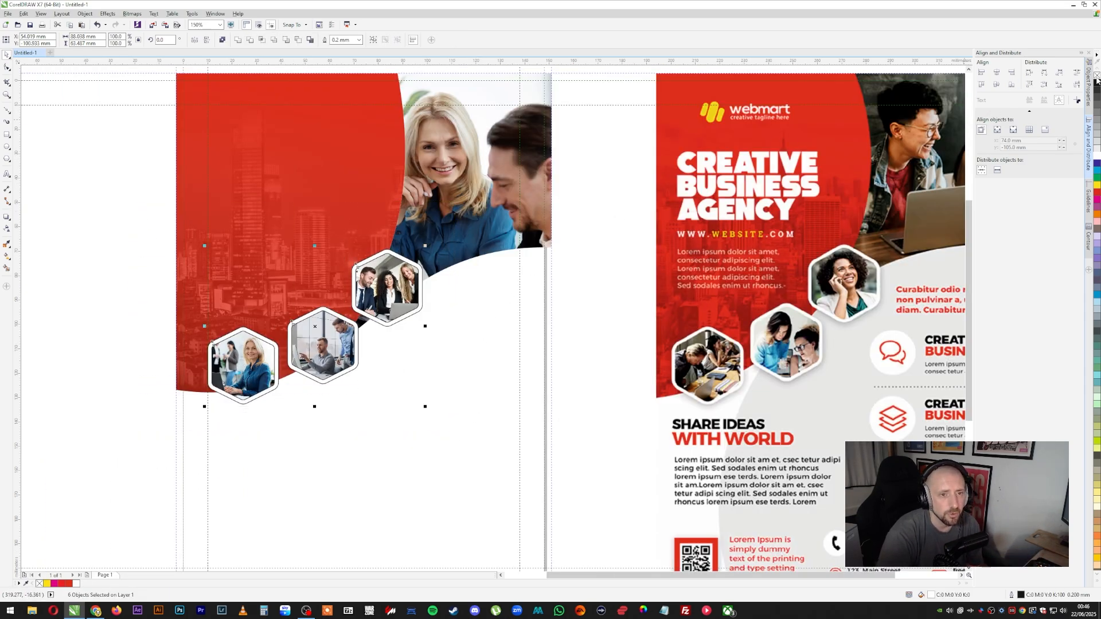
{"action": "left_click", "coordinate": [204, 417]}
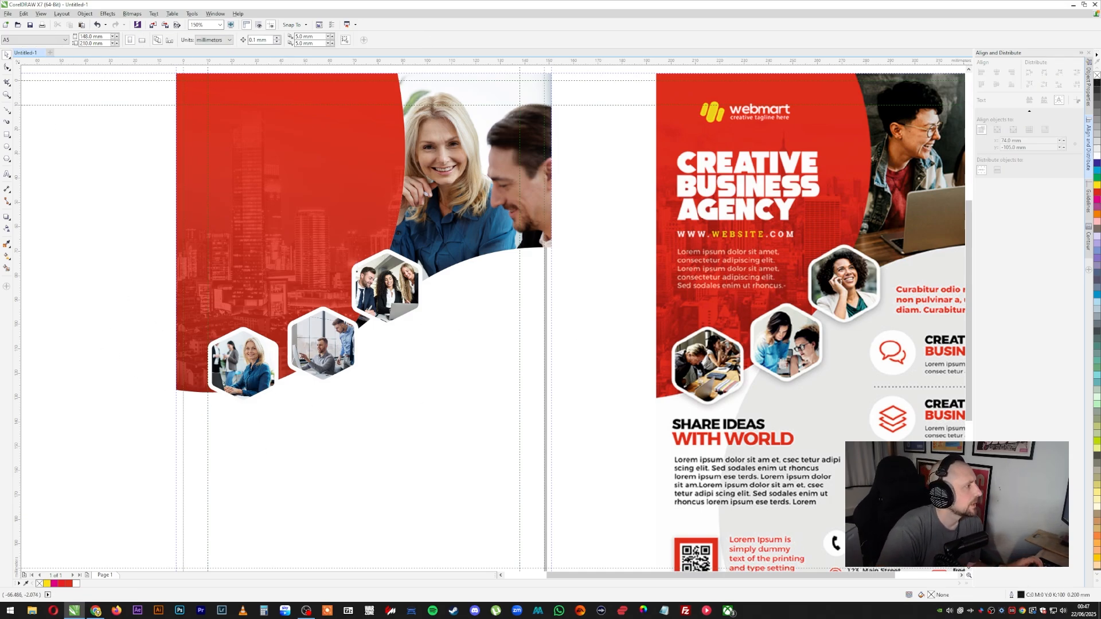
{"action": "key", "text": "F3"}
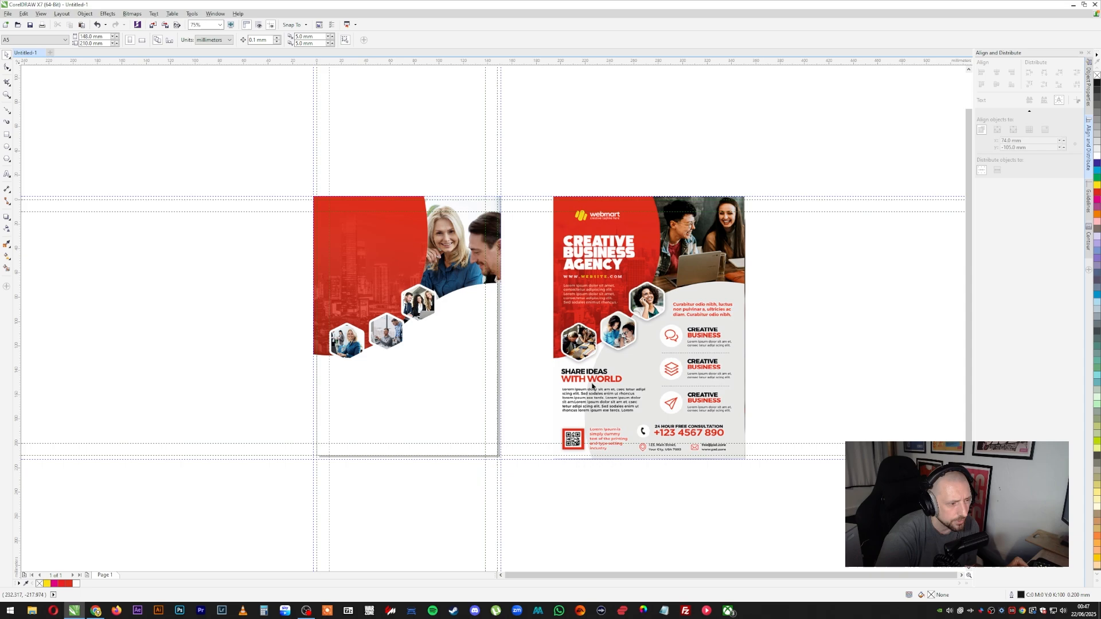
Draw a rectangle about 154 × 153.8 mm over the lower flyer and fill it with light gray sampled from the reference background
{"action": "left_click", "coordinate": [7, 134]}
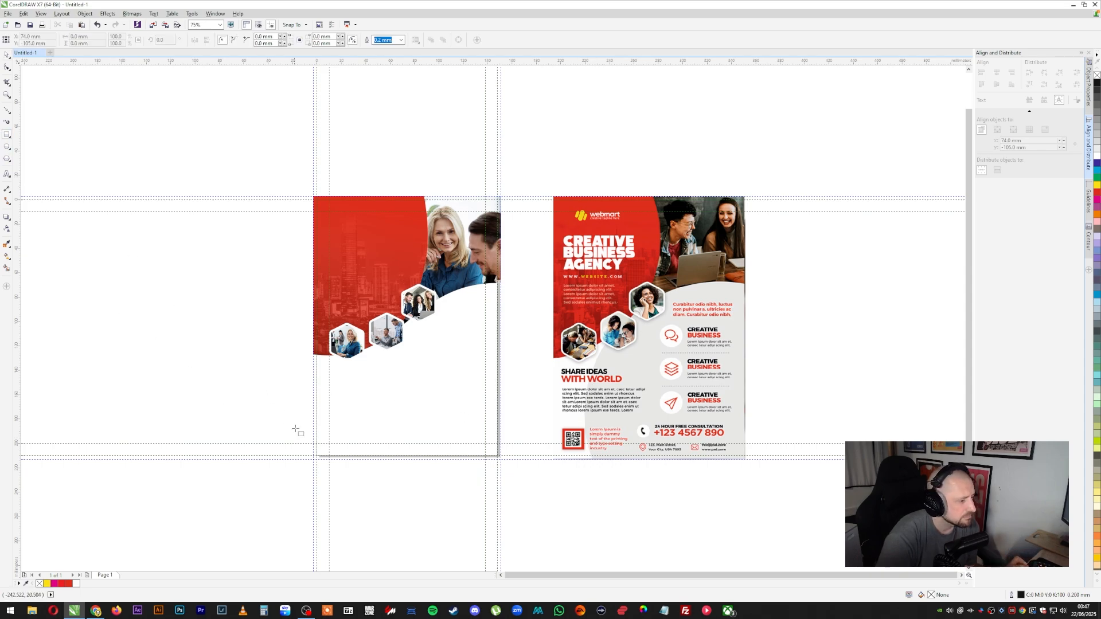
{"action": "left_click_drag", "start_coordinate": [314, 457], "coordinate": [501, 272]}
{"action": "left_click", "coordinate": [7, 244]}
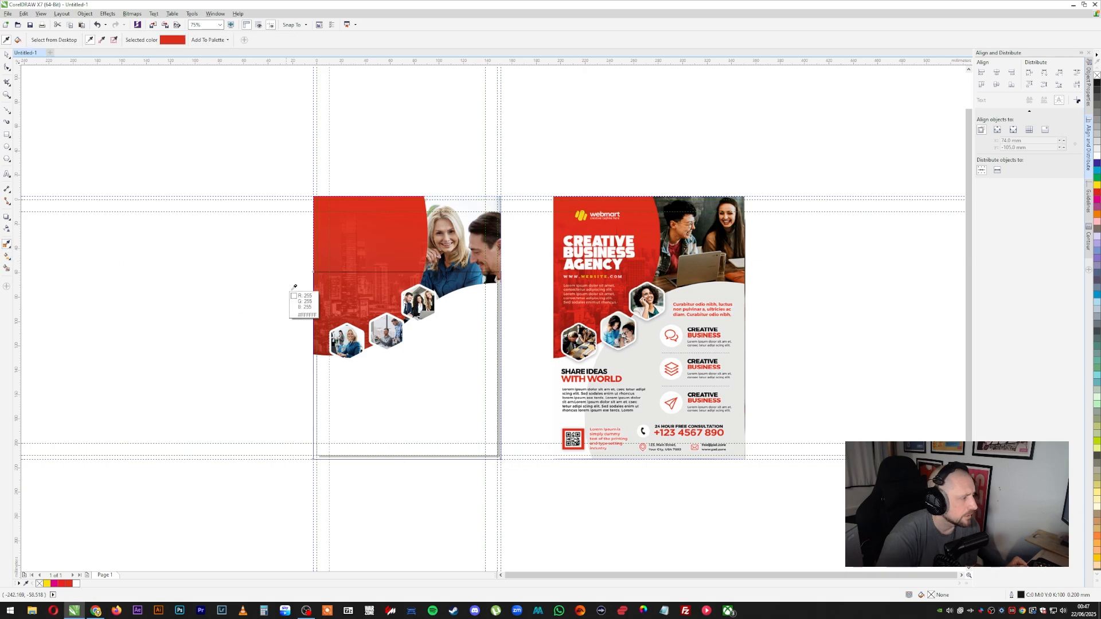
{"action": "left_click", "coordinate": [652, 334]}
{"action": "left_click", "coordinate": [472, 376]}
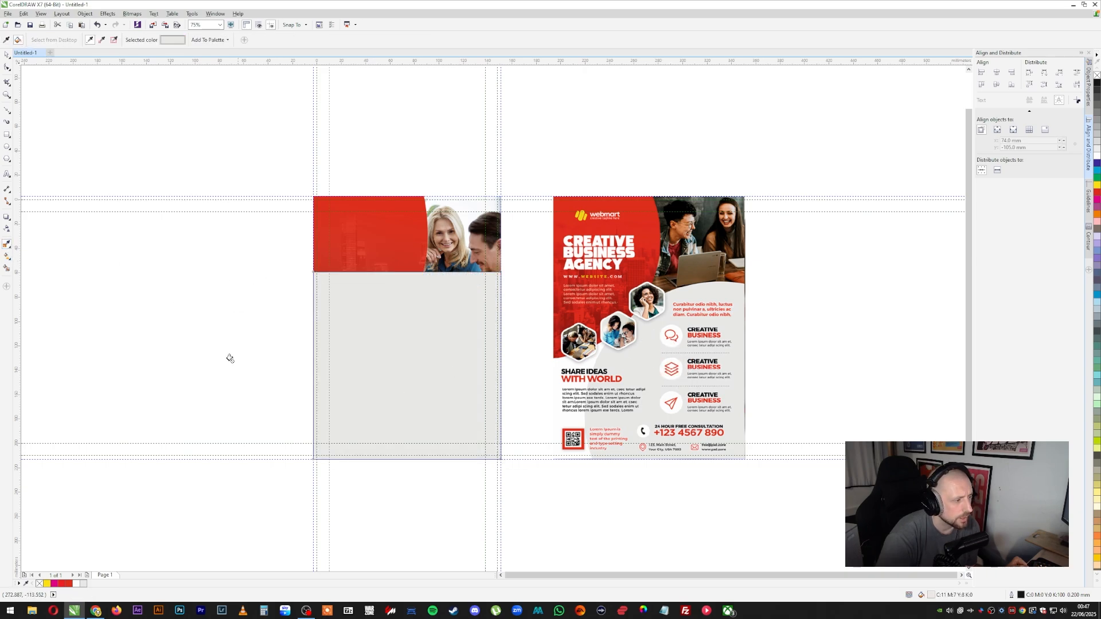
Send the light gray rectangle behind all other objects and remove its outline
{"action": "left_click", "coordinate": [7, 54]}
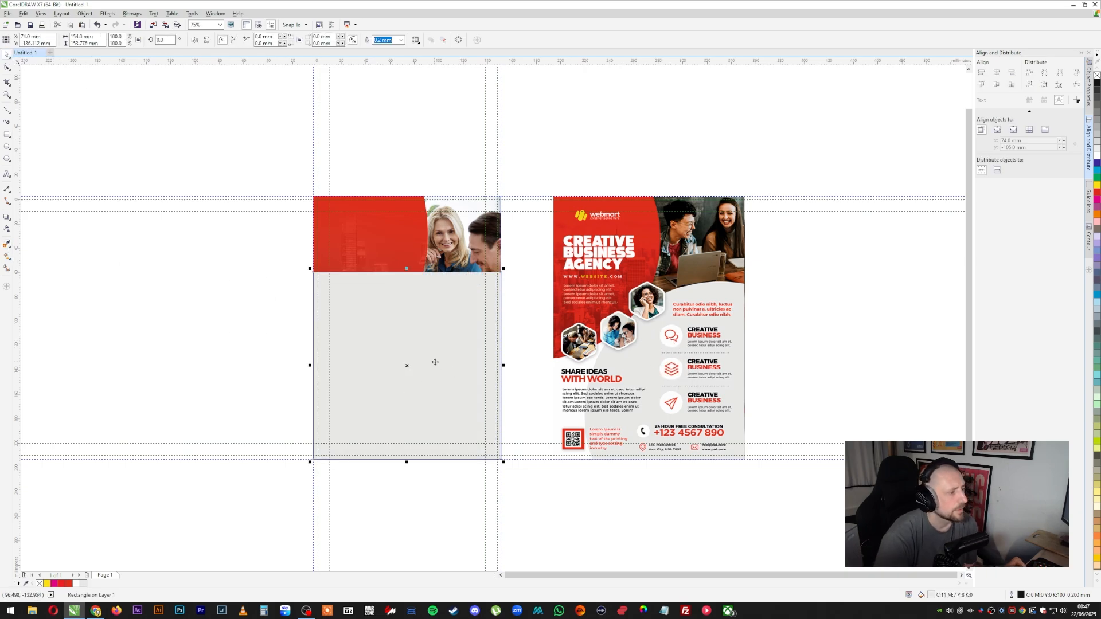
{"action": "key", "text": "shift+Page_Down"}
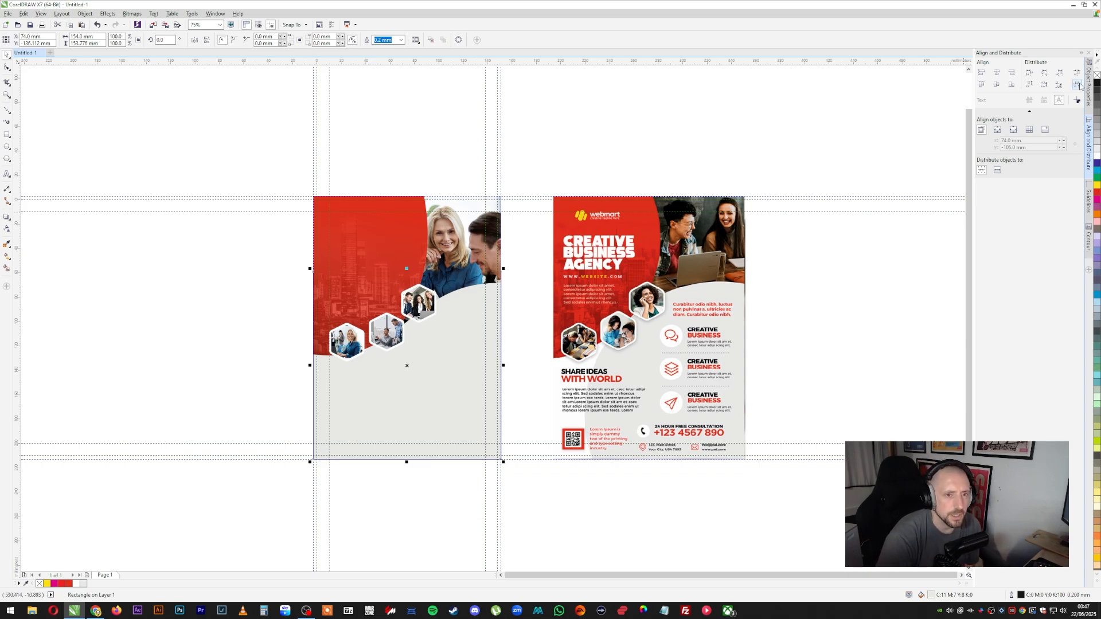
{"action": "right_click", "coordinate": [1097, 76]}
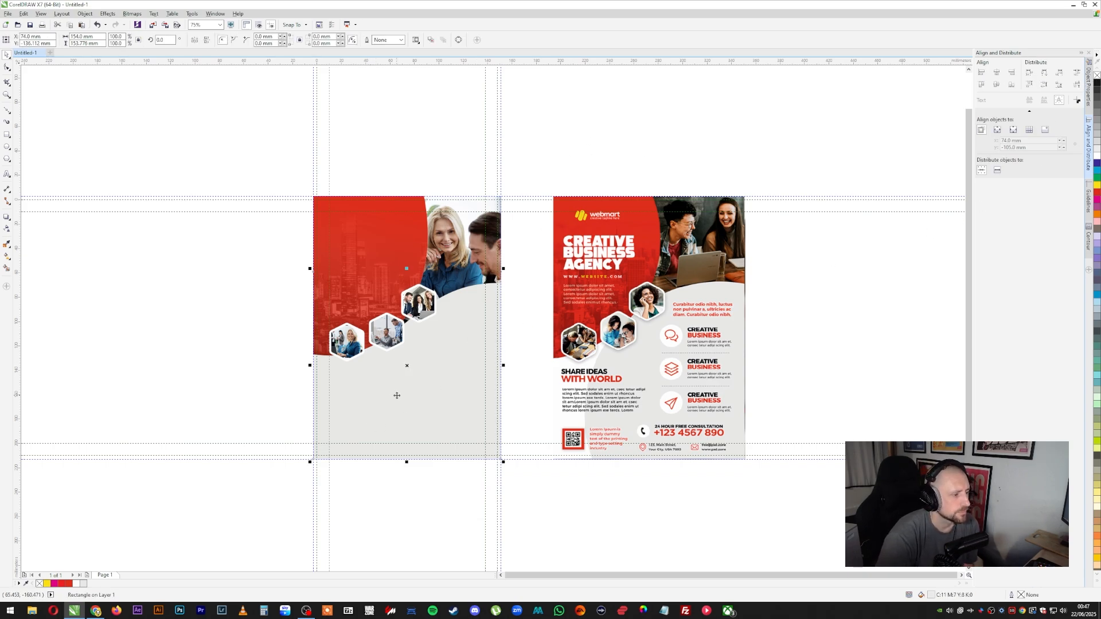
{"action": "left_click", "coordinate": [363, 518]}
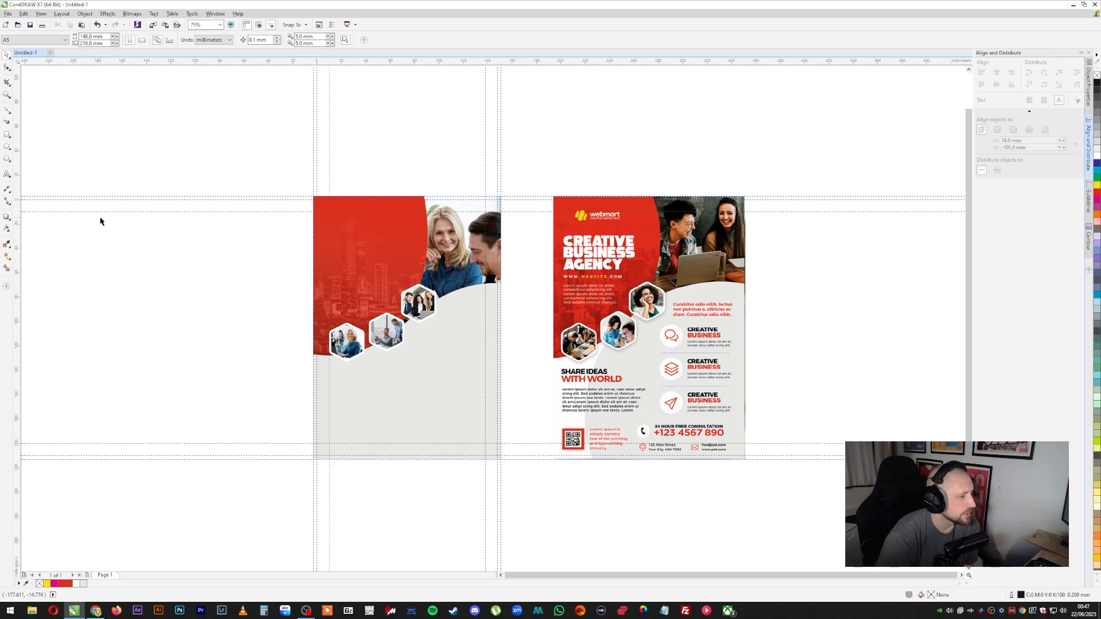
Draw a tall rectangle about 127 × 270 mm beside the flyer page and convert it to curves
{"action": "left_click", "coordinate": [7, 148]}
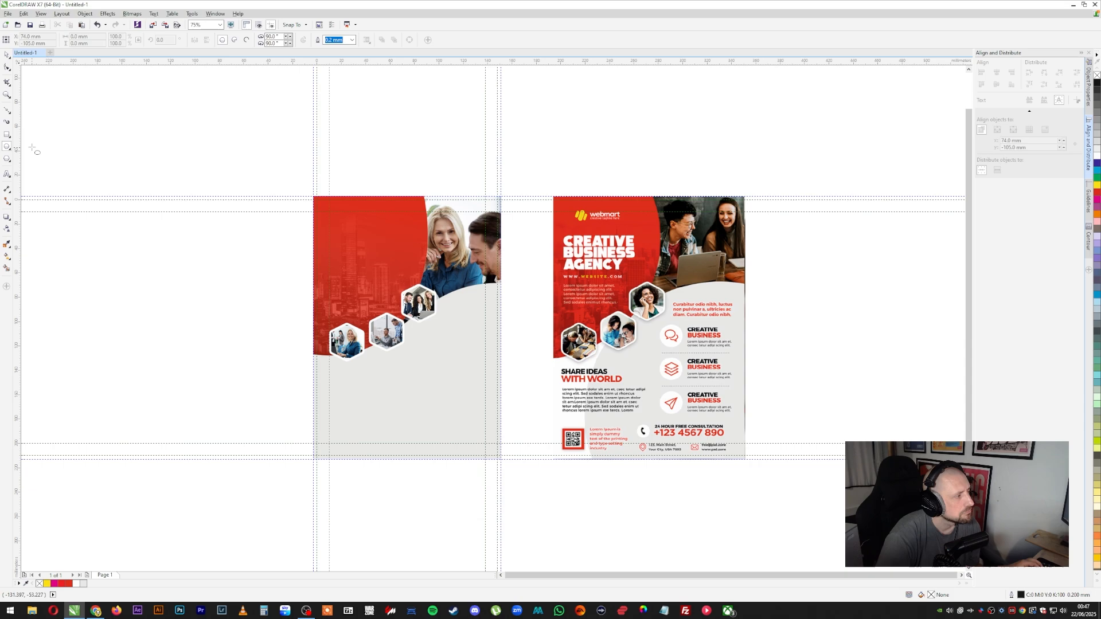
{"action": "left_click", "coordinate": [6, 134]}
{"action": "mouse_move", "coordinate": [97, 167]}
{"action": "left_mouse_down"}
{"action": "mouse_move", "coordinate": [234, 517]}
{"action": "mouse_move", "coordinate": [252, 496]}
{"action": "left_mouse_up"}
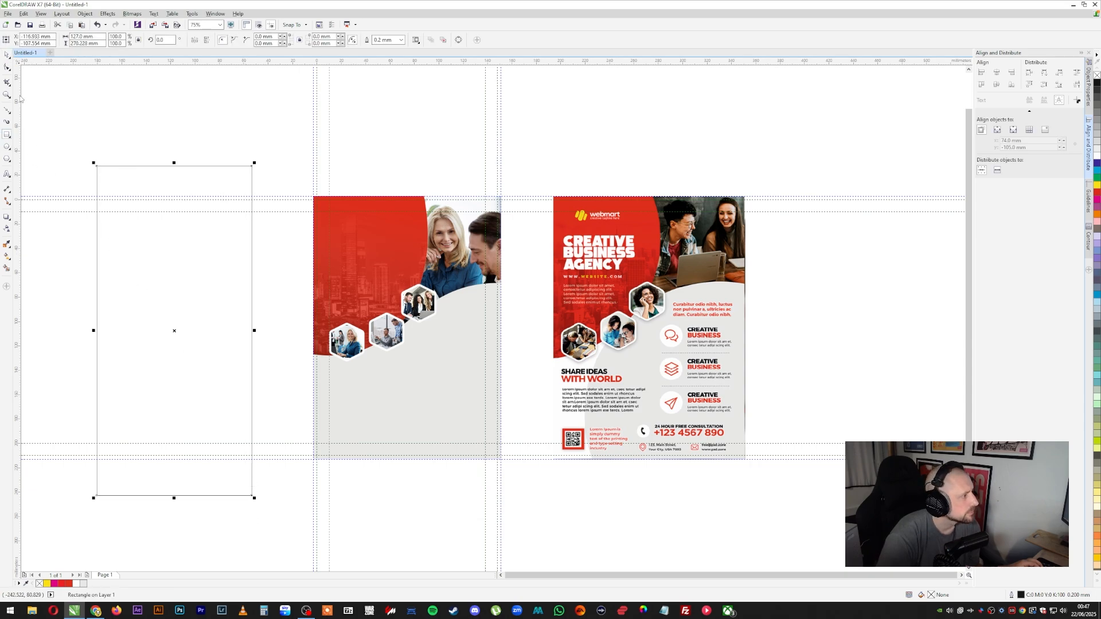
{"action": "right_click", "coordinate": [189, 326]}
{"action": "left_click", "coordinate": [234, 351]}
Bend the tall rectangle's right edge inward into a curve and move the shape over the flyer's left part
{"action": "key", "text": "F10"}
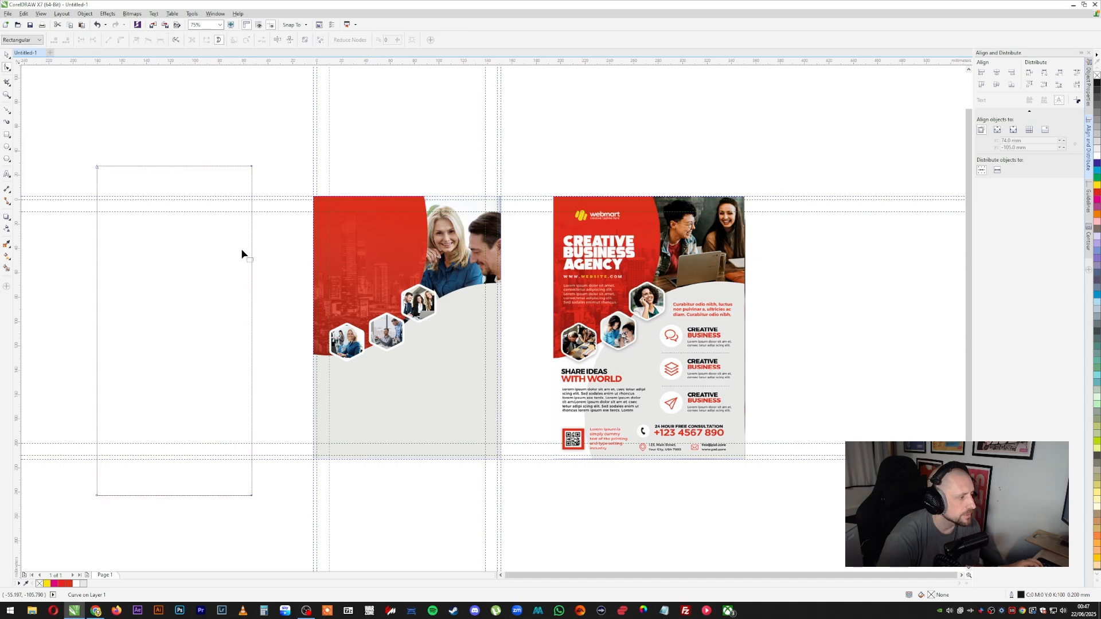
{"action": "left_click_drag", "start_coordinate": [216, 141], "coordinate": [264, 524]}
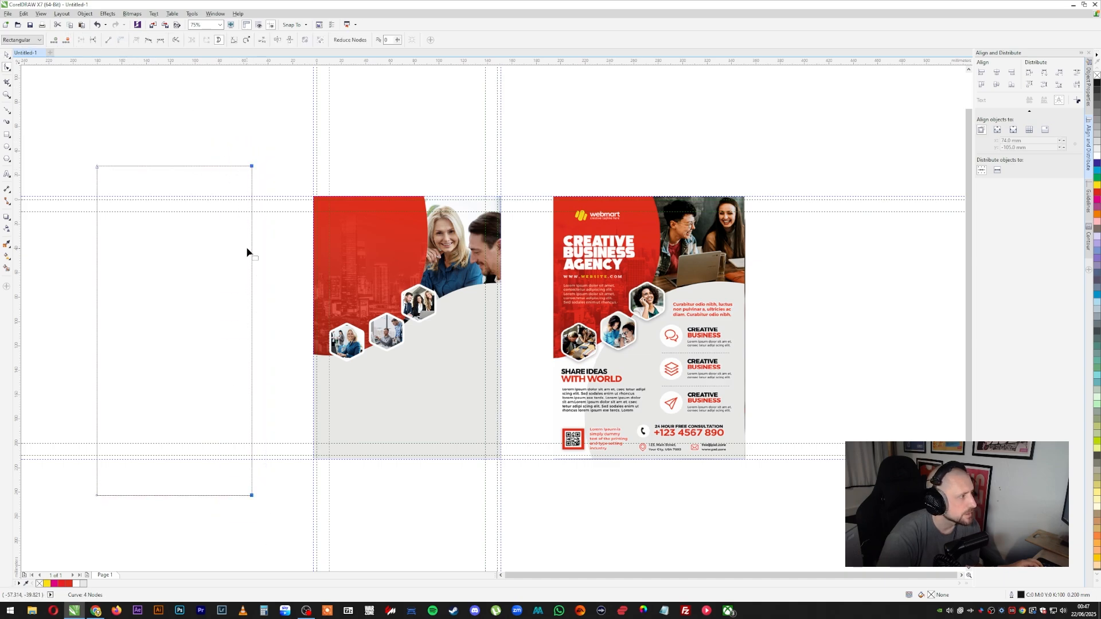
{"action": "left_click", "coordinate": [237, 283]}
{"action": "left_click_drag", "start_coordinate": [251, 331], "coordinate": [325, 369]}
{"action": "left_click", "coordinate": [7, 55]}
{"action": "key", "text": "F10"}
{"action": "left_click", "coordinate": [7, 55]}
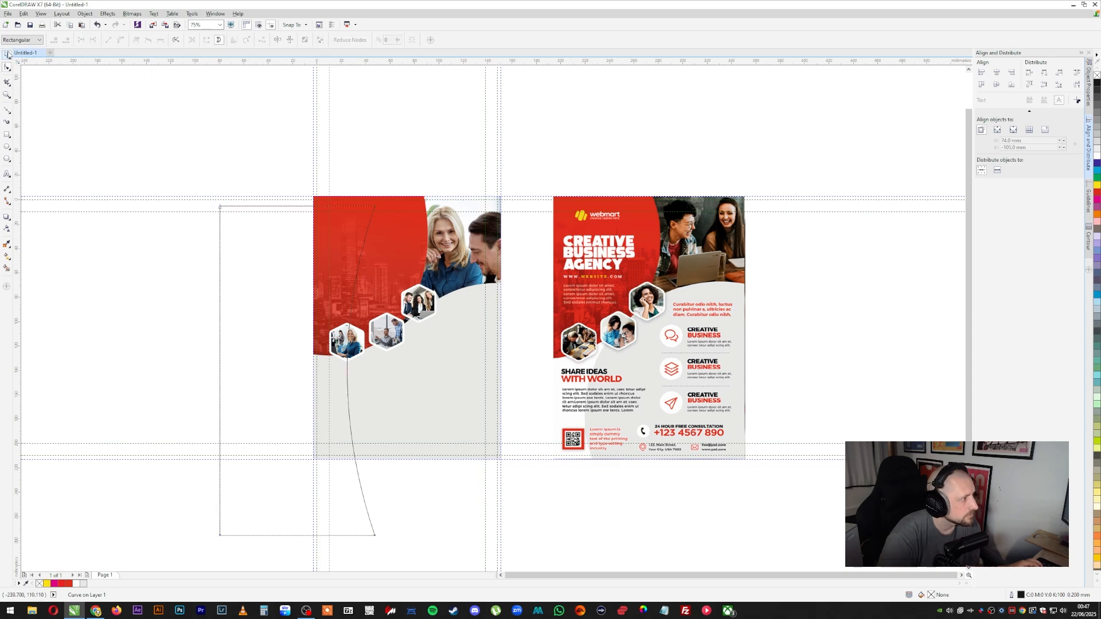
{"action": "left_click", "coordinate": [177, 296]}
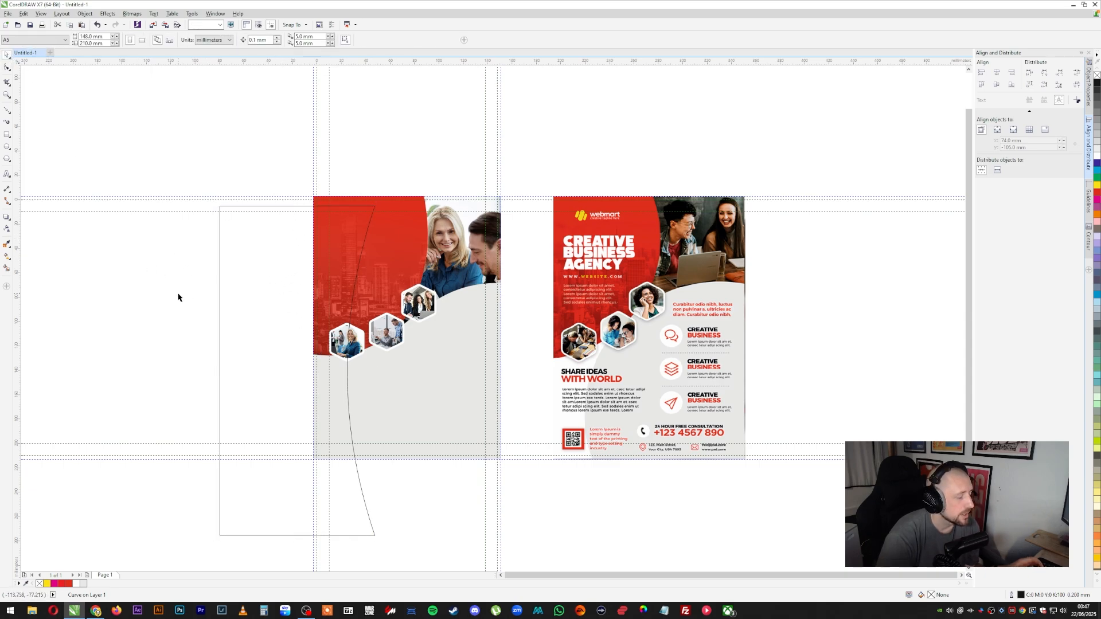
Skew the curved cutting shape so its upper edge leans right and its lower edge shifts slightly left
{"action": "left_click", "coordinate": [245, 310]}
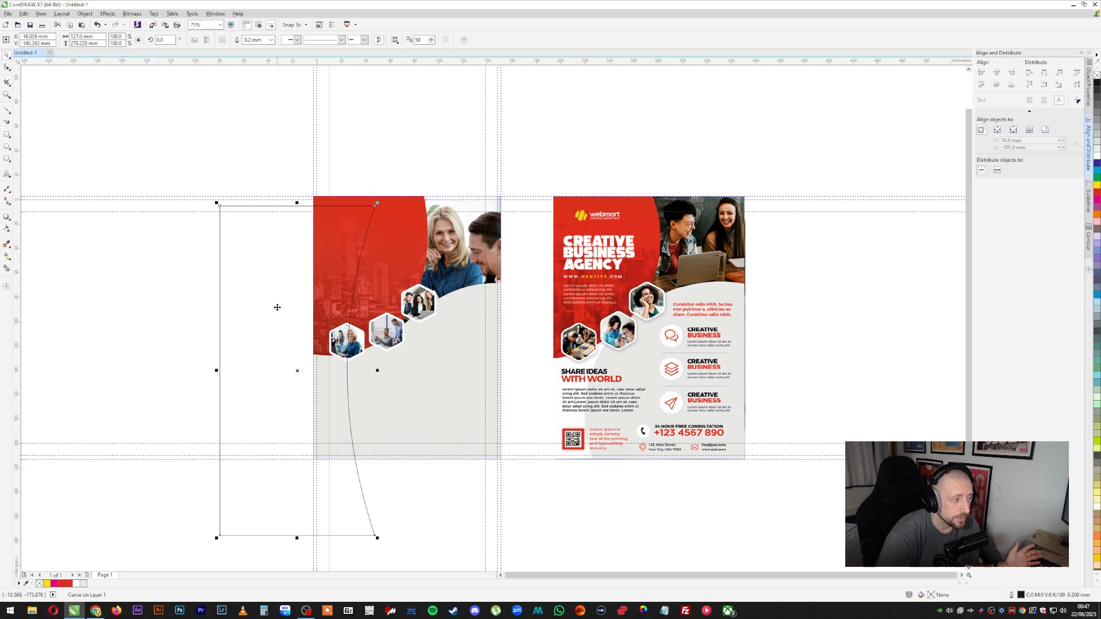
{"action": "left_click", "coordinate": [281, 287]}
{"action": "left_click_drag", "start_coordinate": [297, 202], "coordinate": [346, 209]}
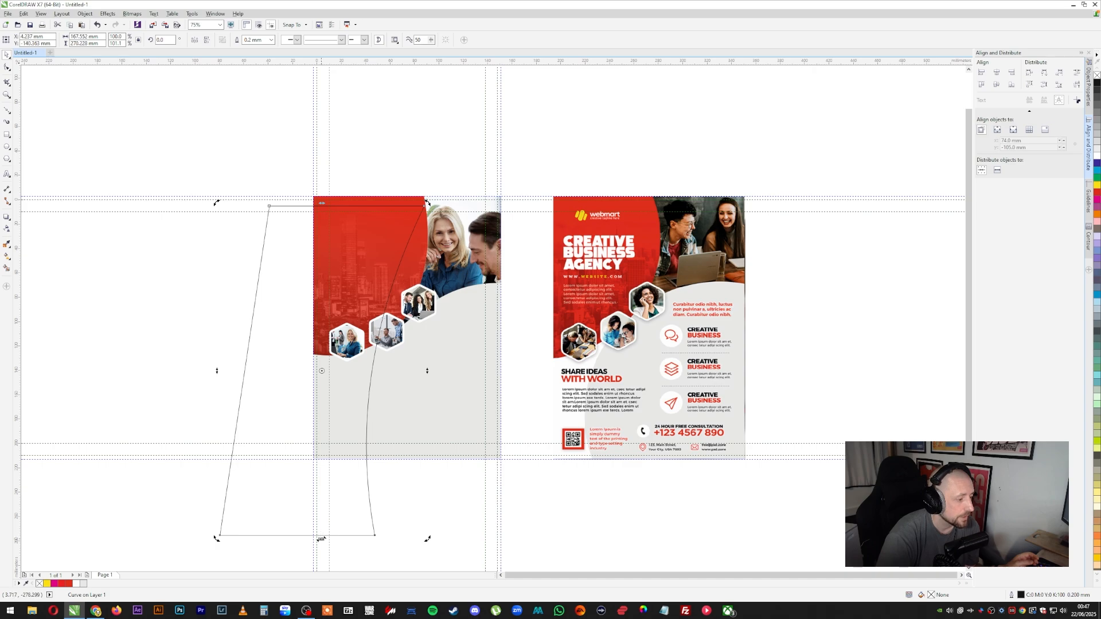
{"action": "mouse_move", "coordinate": [321, 539]}
{"action": "left_mouse_down"}
{"action": "mouse_move", "coordinate": [297, 538]}
{"action": "mouse_move", "coordinate": [307, 538]}
{"action": "left_mouse_up"}
{"action": "key", "text": "F10"}
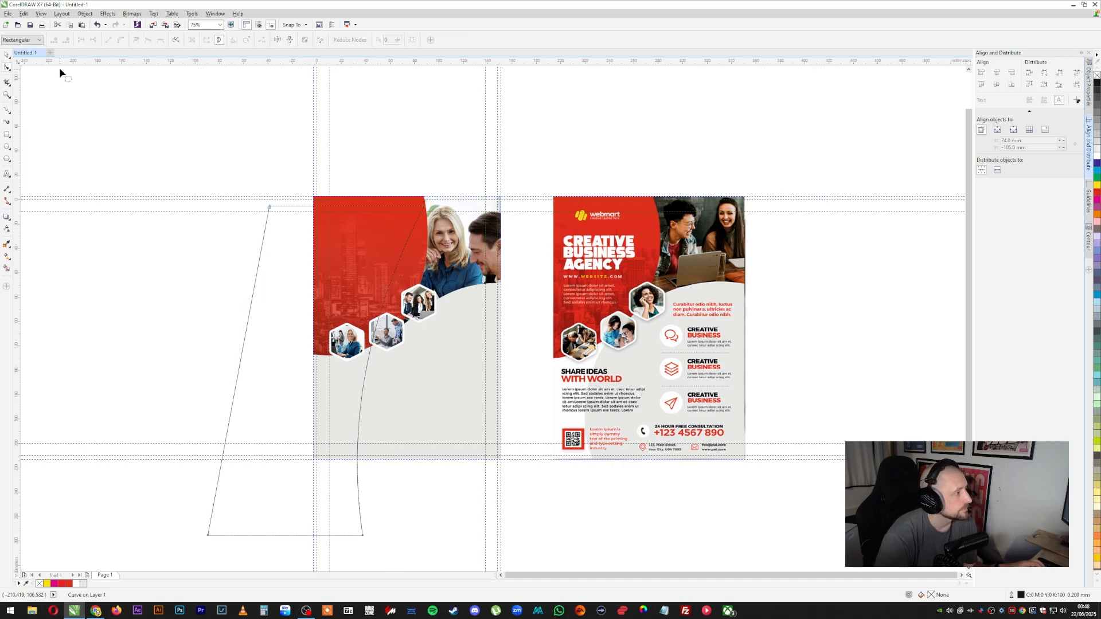
{"action": "key", "text": "space"}
{"action": "left_click", "coordinate": [396, 488]}
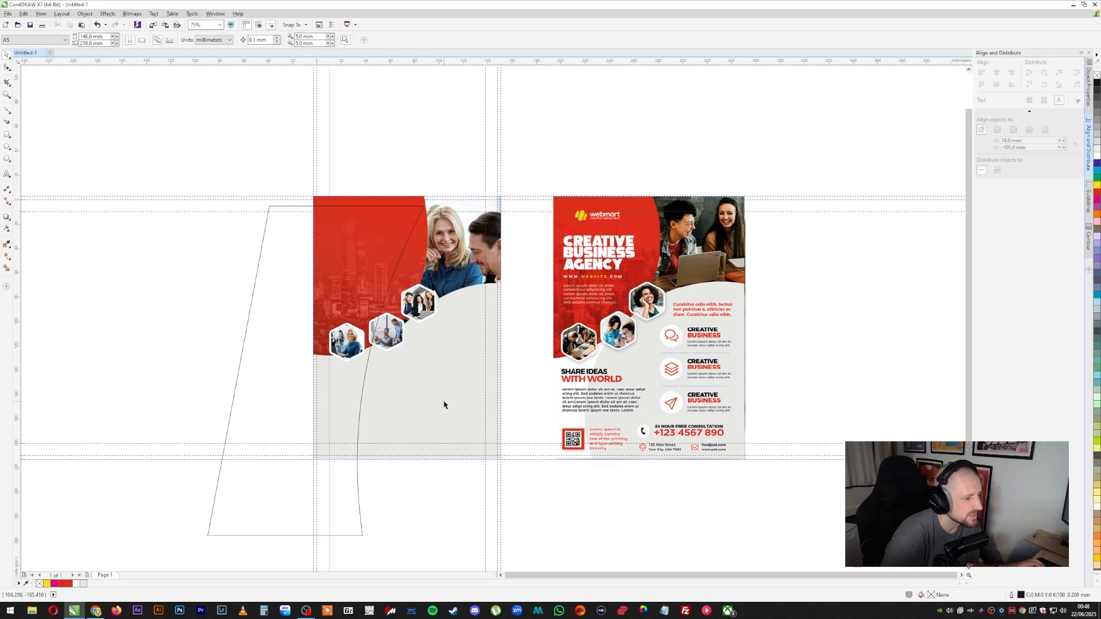
Cut the curved shape out of the light gray rectangle with Back Minus Front
{"action": "left_click", "coordinate": [266, 433]}
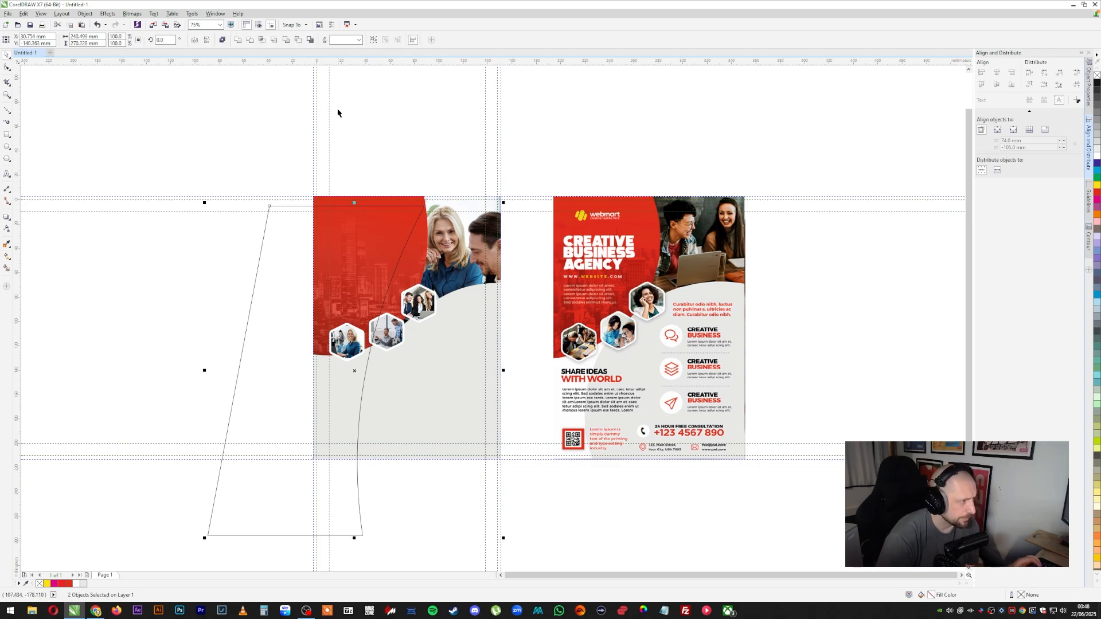
{"action": "left_click", "coordinate": [181, 321]}
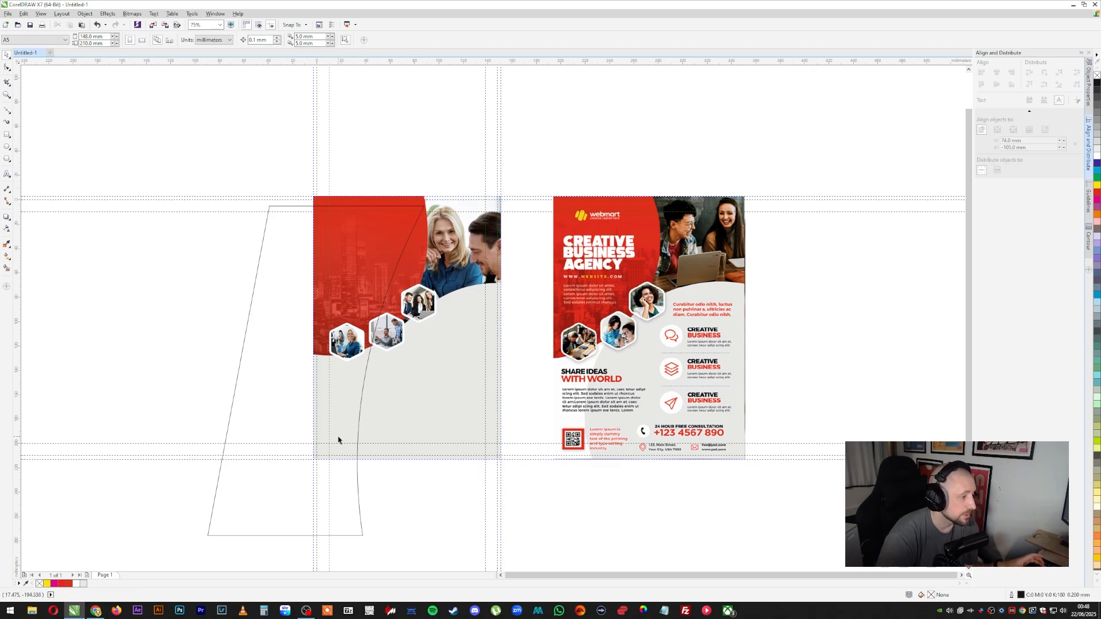
{"action": "left_click", "coordinate": [271, 421]}
{"action": "left_click", "coordinate": [422, 413], "text": "shift"}
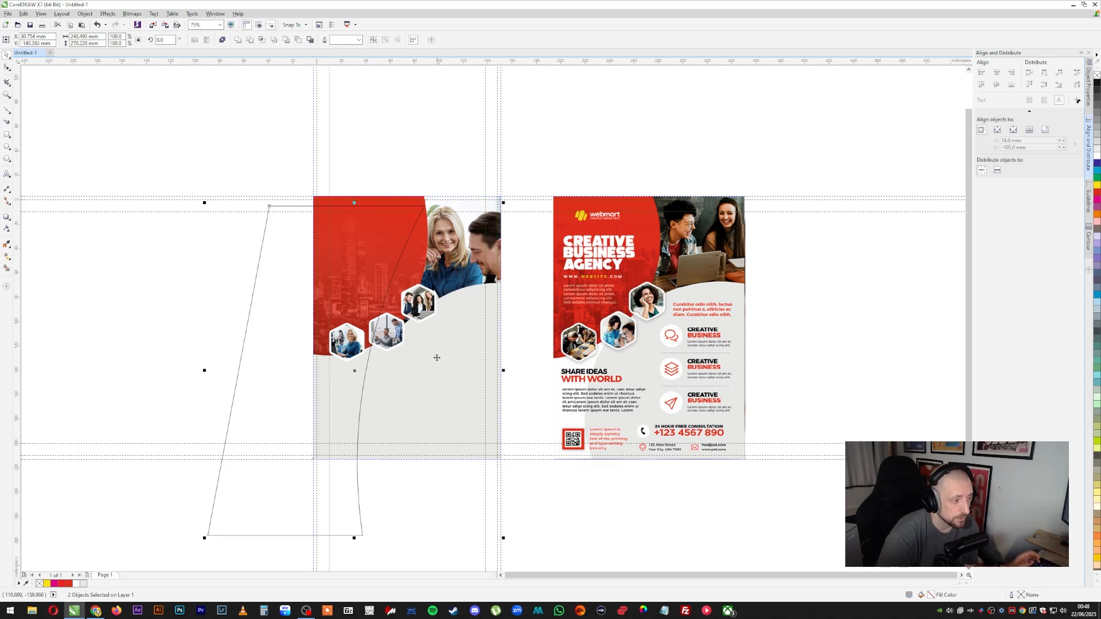
{"action": "left_click", "coordinate": [298, 40]}
{"action": "left_click", "coordinate": [432, 105]}
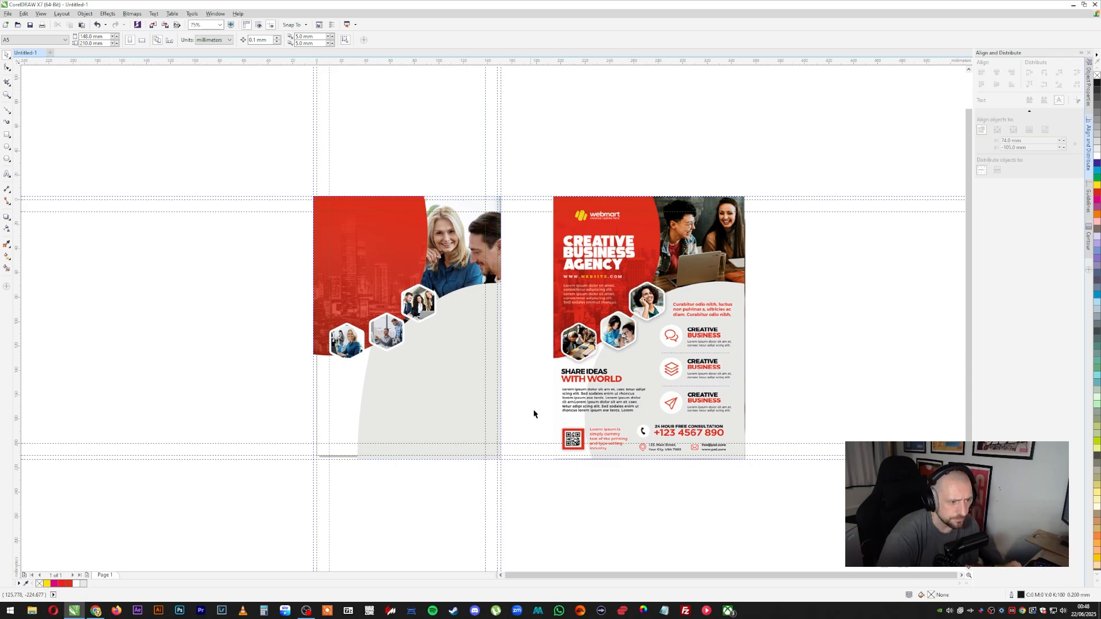
Bend the light gray shape's left edge further outward so it forms a fuller curve down the flyer's lower part
{"action": "left_click", "coordinate": [404, 391]}
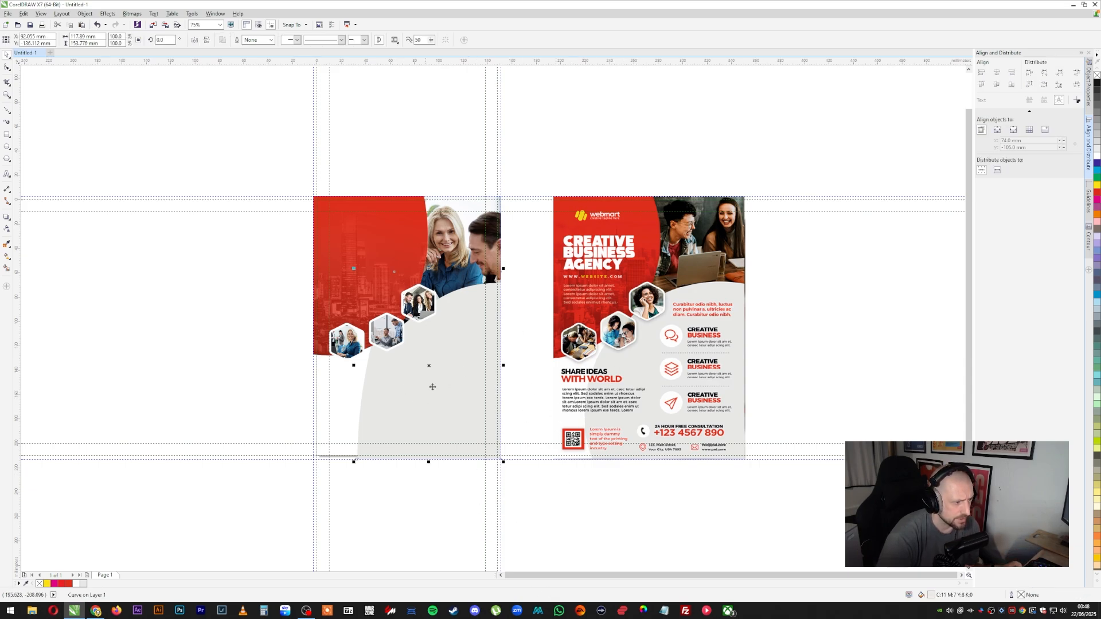
{"action": "key", "text": "F10"}
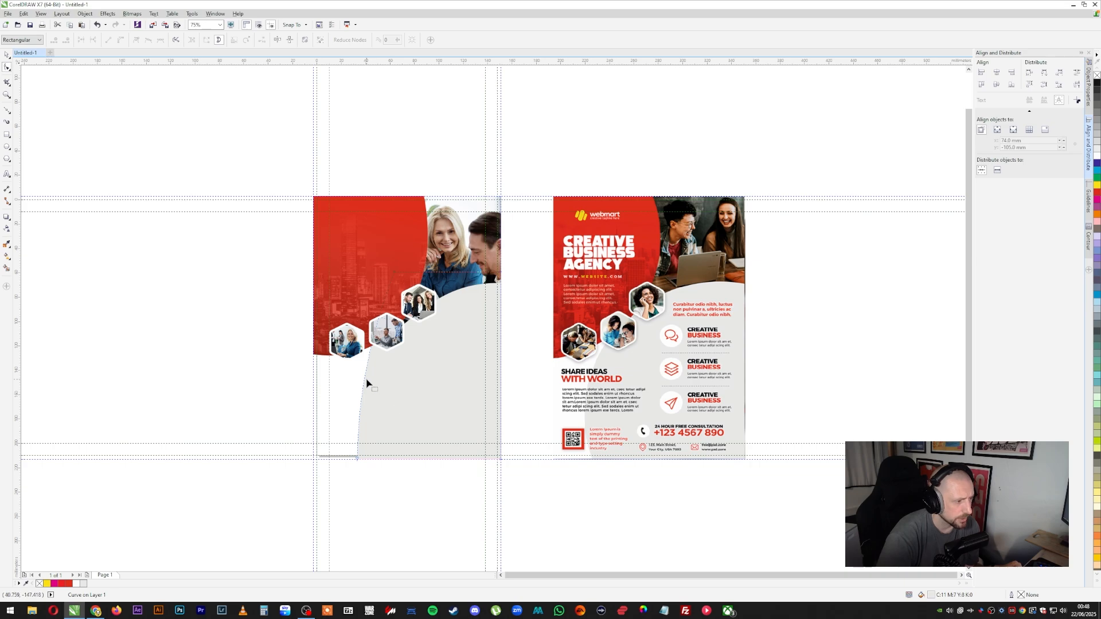
{"action": "left_click_drag", "start_coordinate": [365, 383], "coordinate": [352, 382]}
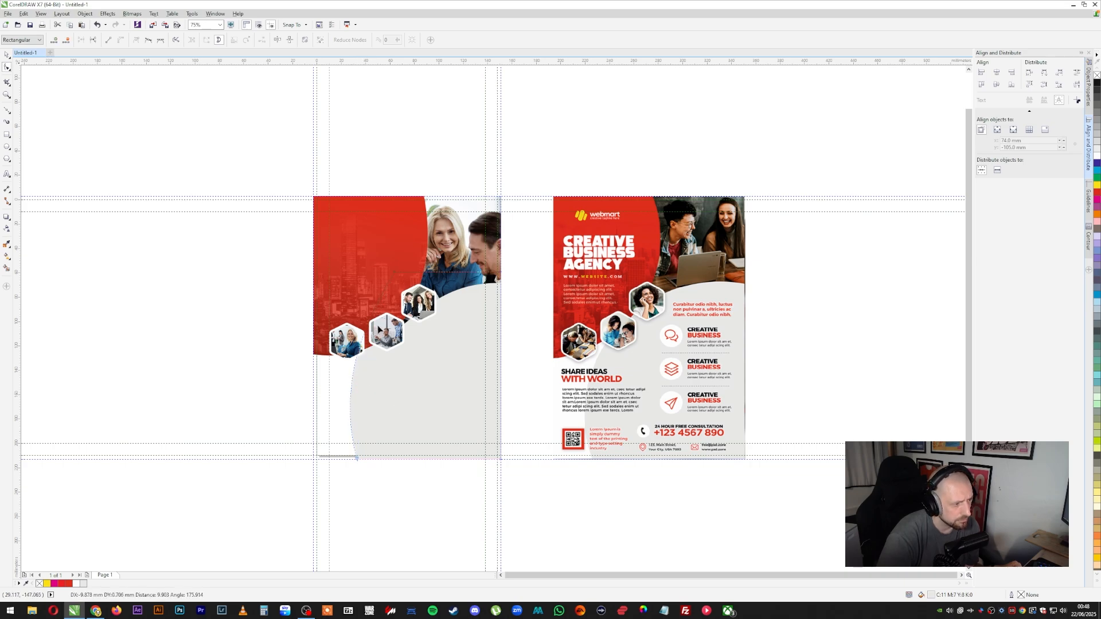
{"action": "left_click_drag", "start_coordinate": [394, 272], "coordinate": [408, 272]}
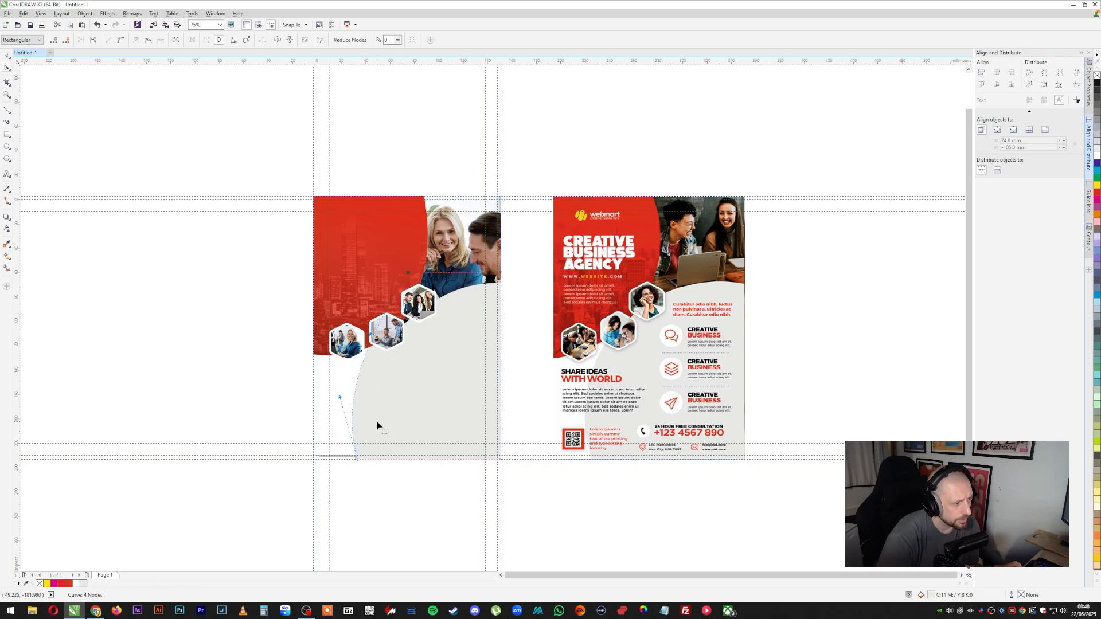
{"action": "left_click", "coordinate": [7, 53]}
{"action": "left_click", "coordinate": [418, 123]}
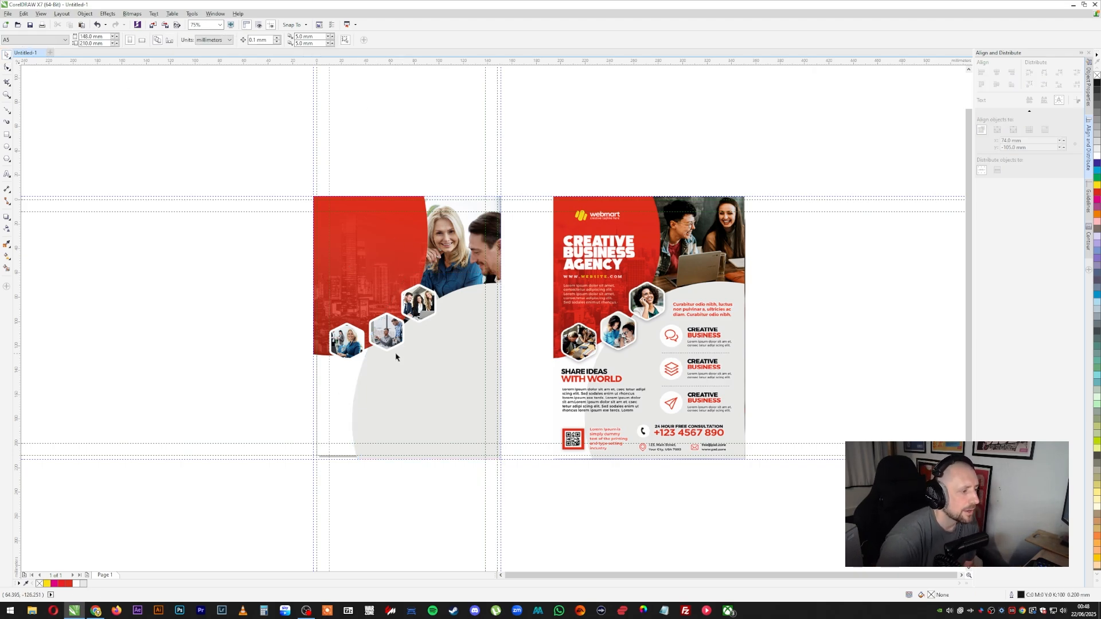
Apply a black Multiply drop shadow cast toward the lower right to the three white hexagon frames
{"action": "left_click", "coordinate": [7, 95]}
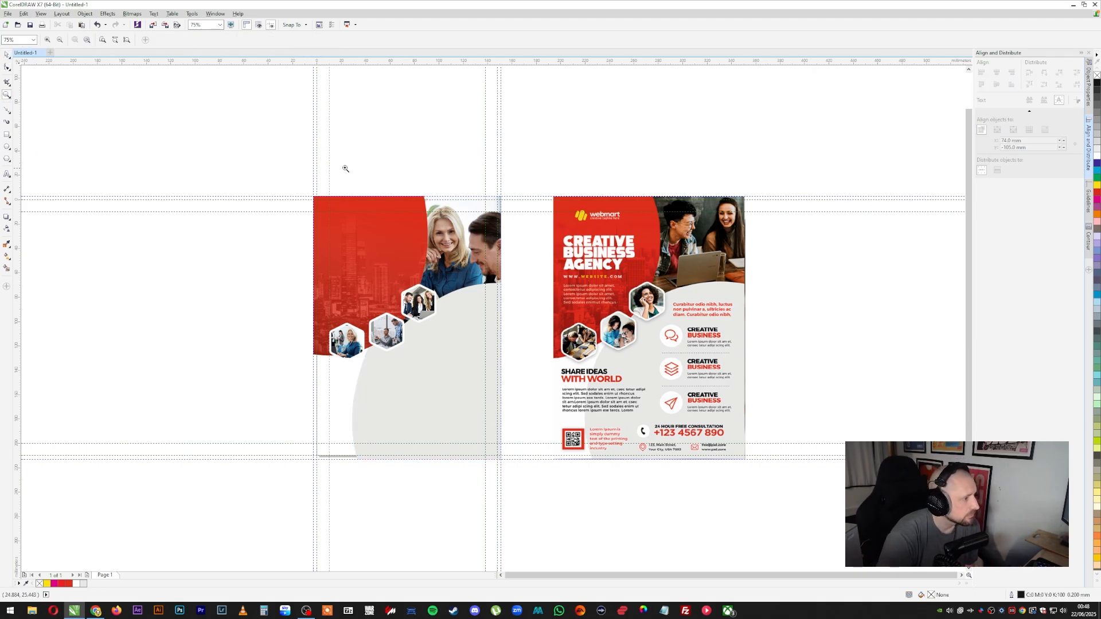
{"action": "left_click_drag", "start_coordinate": [315, 178], "coordinate": [754, 468]}
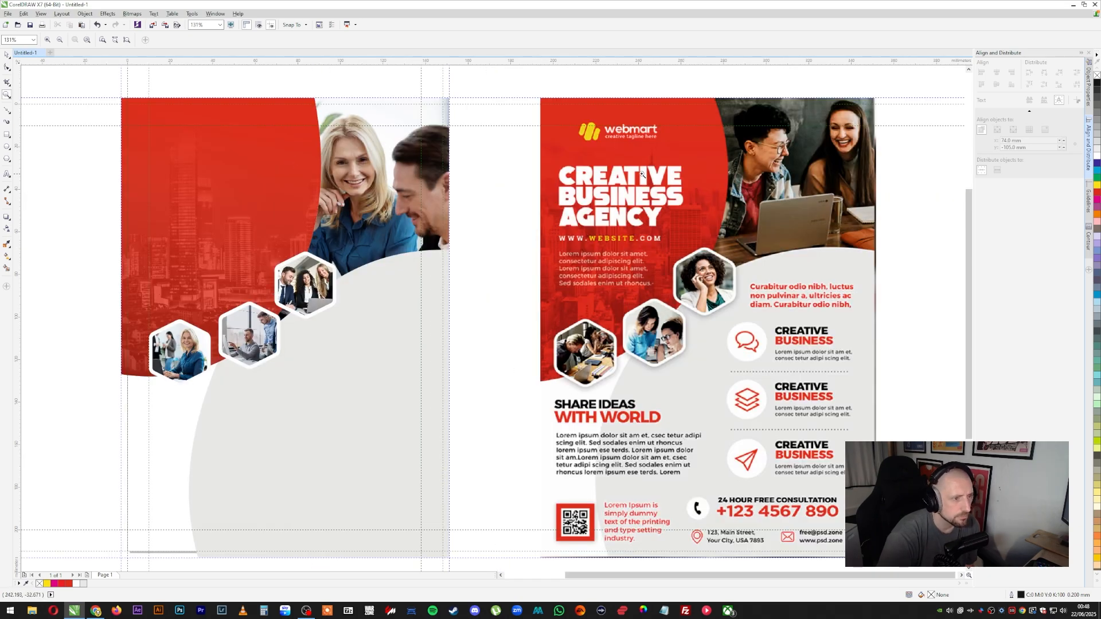
{"action": "left_click", "coordinate": [6, 54]}
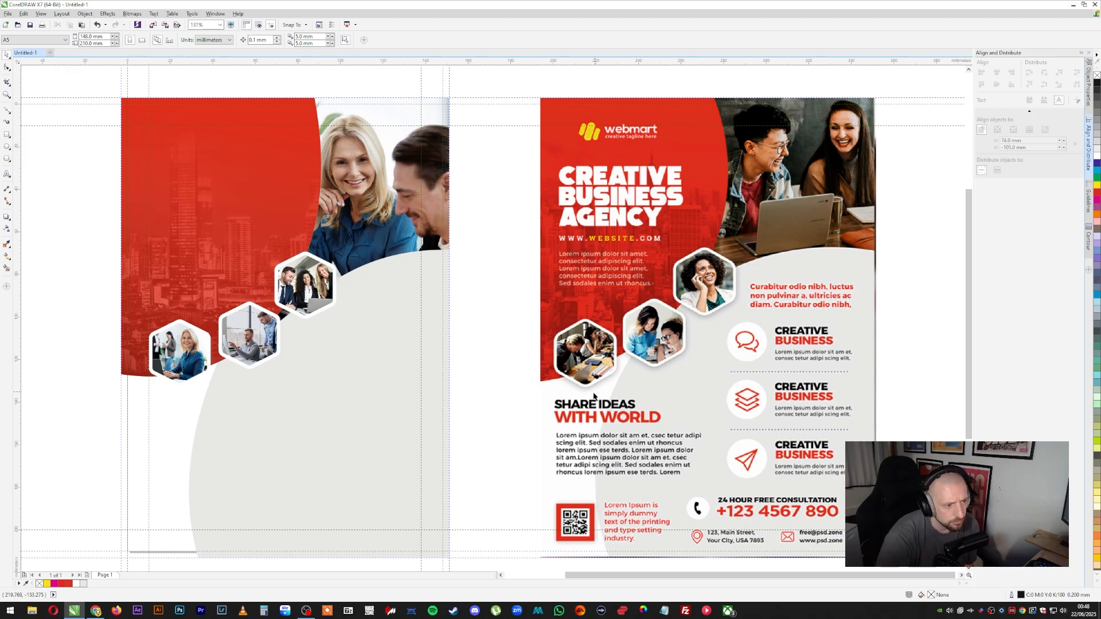
{"action": "left_click", "coordinate": [334, 304]}
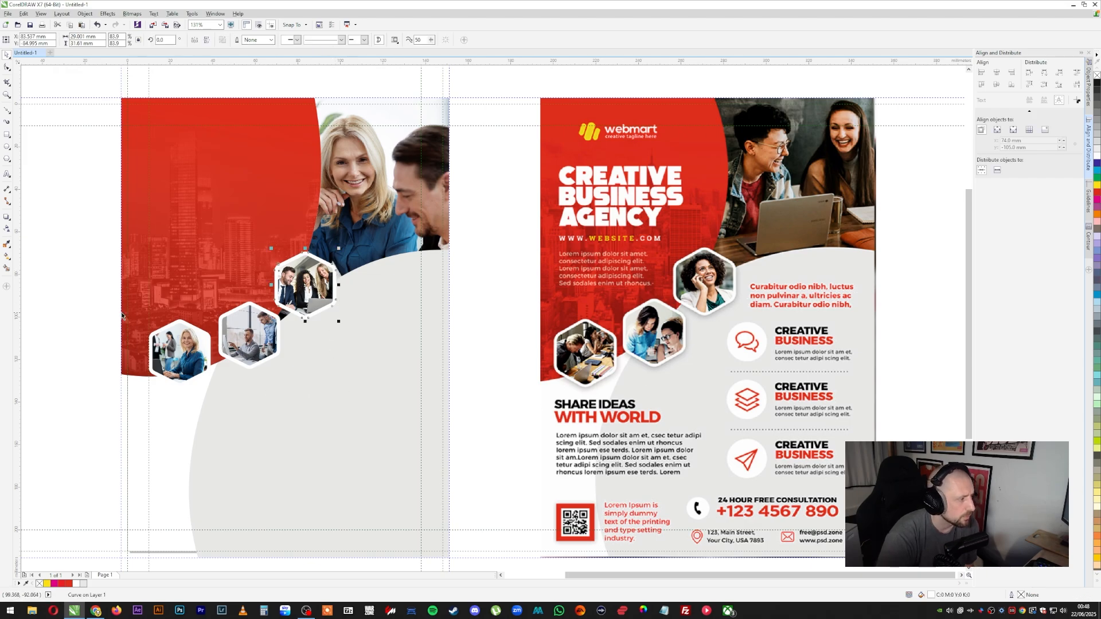
{"action": "left_click", "coordinate": [278, 352], "text": "shift"}
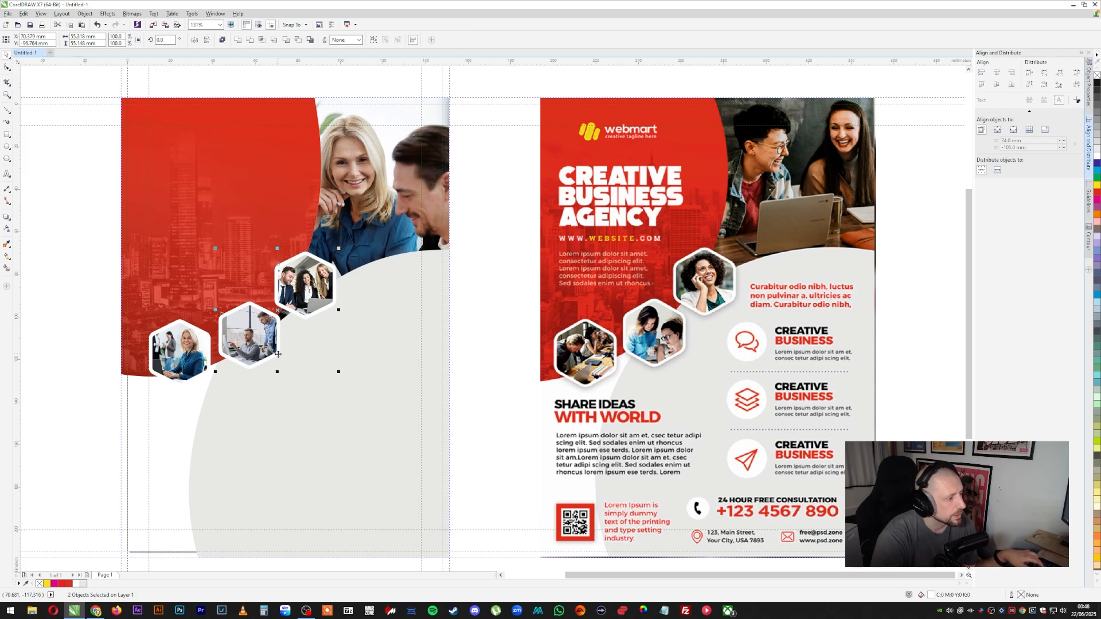
{"action": "left_click", "coordinate": [211, 359], "text": "shift"}
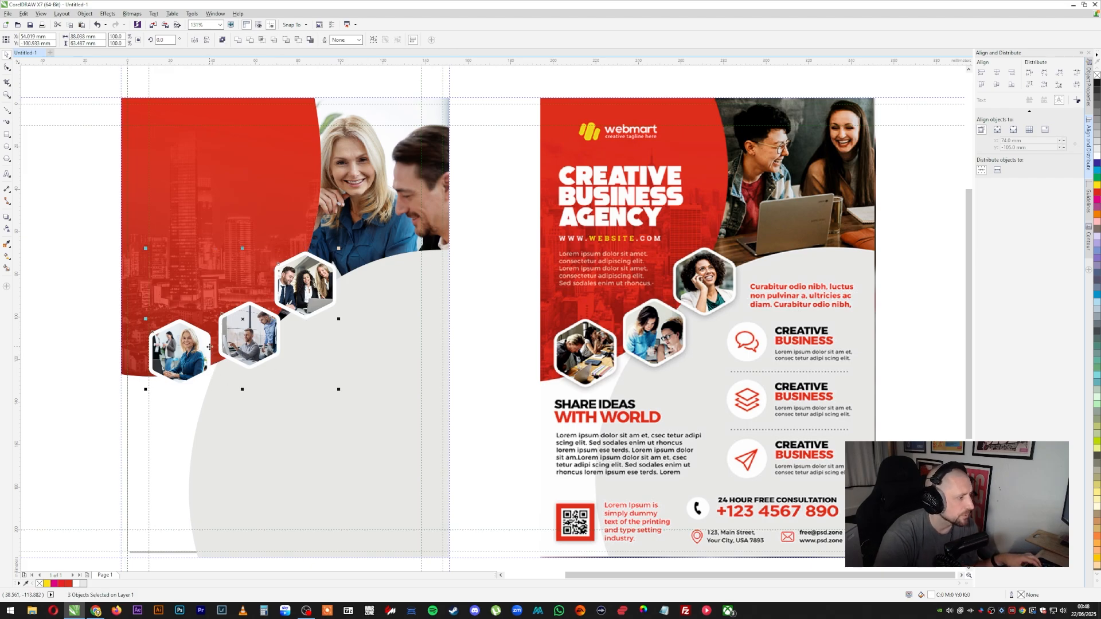
{"action": "left_click_drag", "start_coordinate": [314, 265], "coordinate": [303, 154]}
{"action": "key", "text": "ctrl+z"}
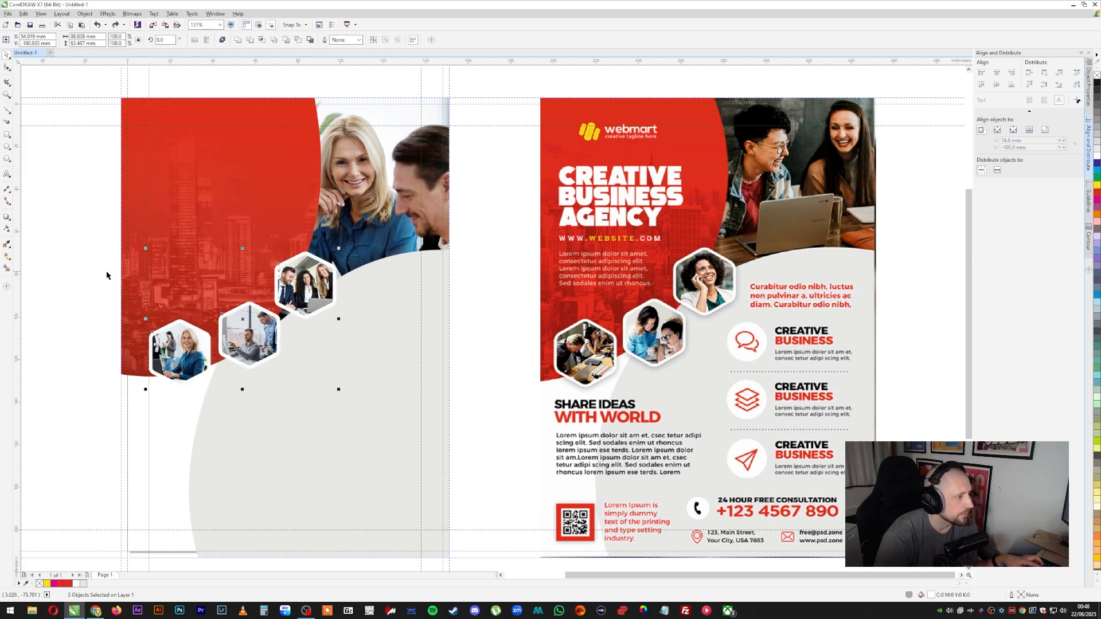
{"action": "left_click", "coordinate": [8, 217]}
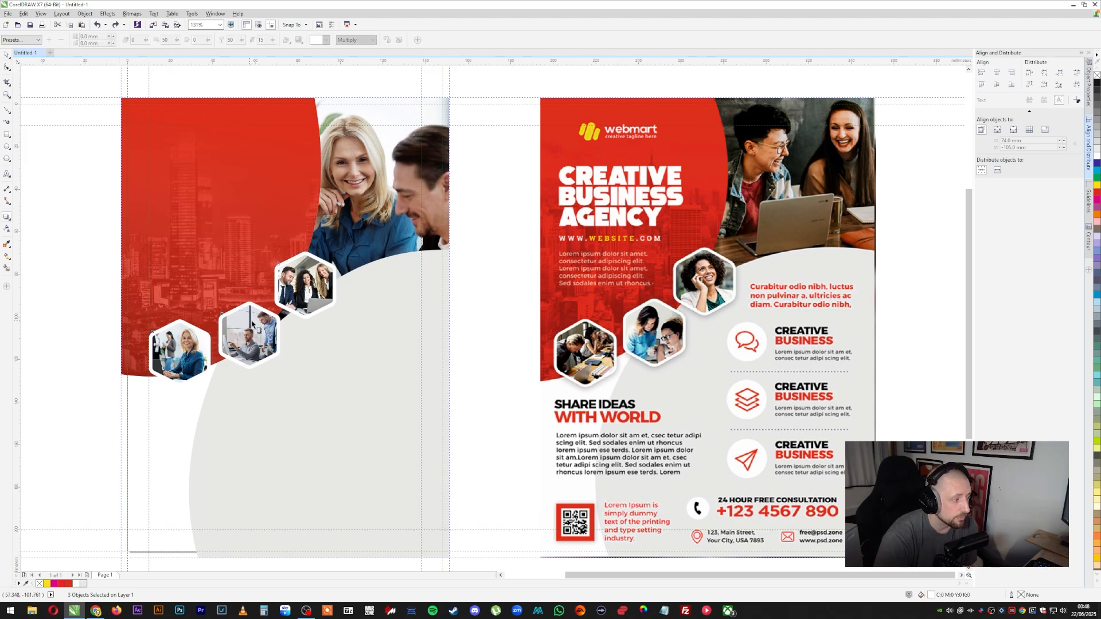
{"action": "left_click_drag", "start_coordinate": [252, 324], "coordinate": [314, 391]}
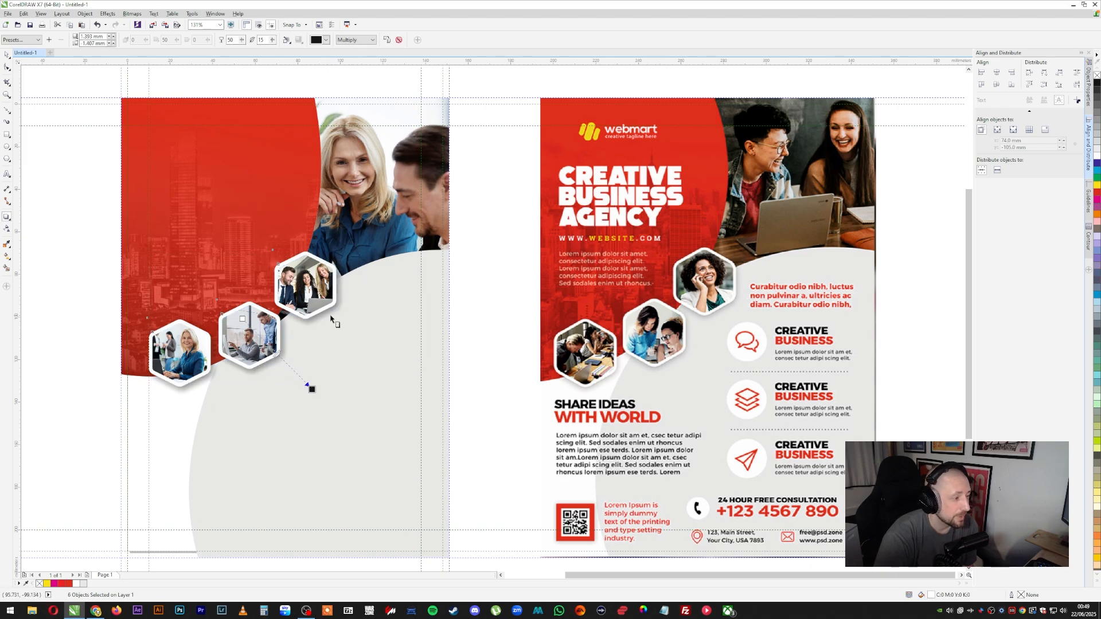
Set both the opacity and the feathering of the hexagon frames' drop shadows to 25
{"action": "scroll", "coordinate": [331, 319], "scroll_direction": "up", "scroll_amount": 3}
{"action": "scroll", "coordinate": [386, 314], "scroll_direction": "down", "scroll_amount": 3}
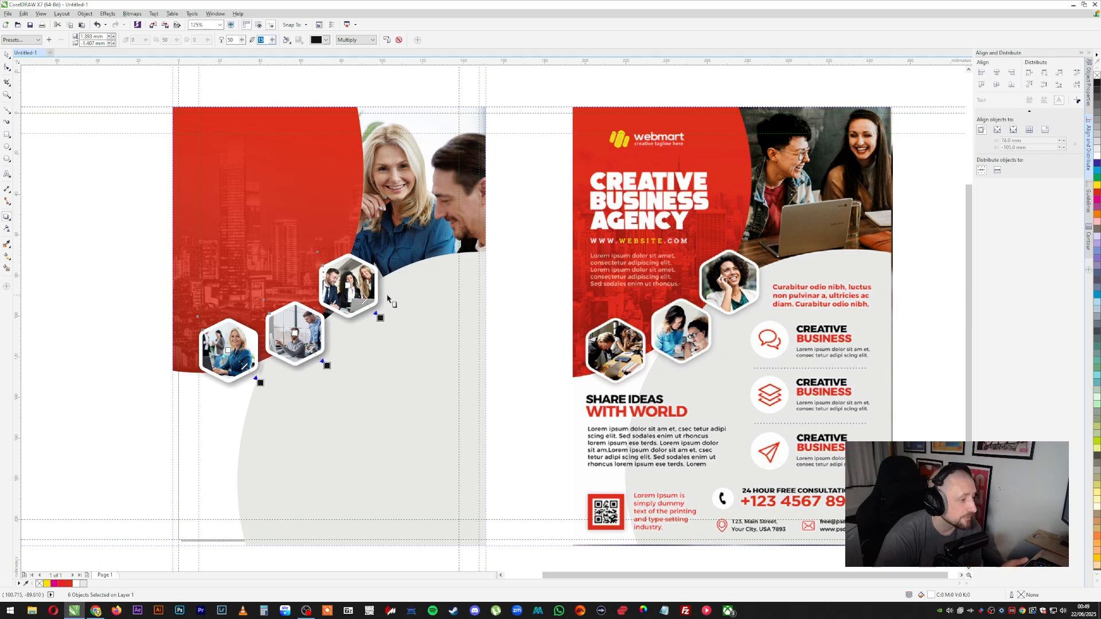
{"action": "type", "text": "25"}
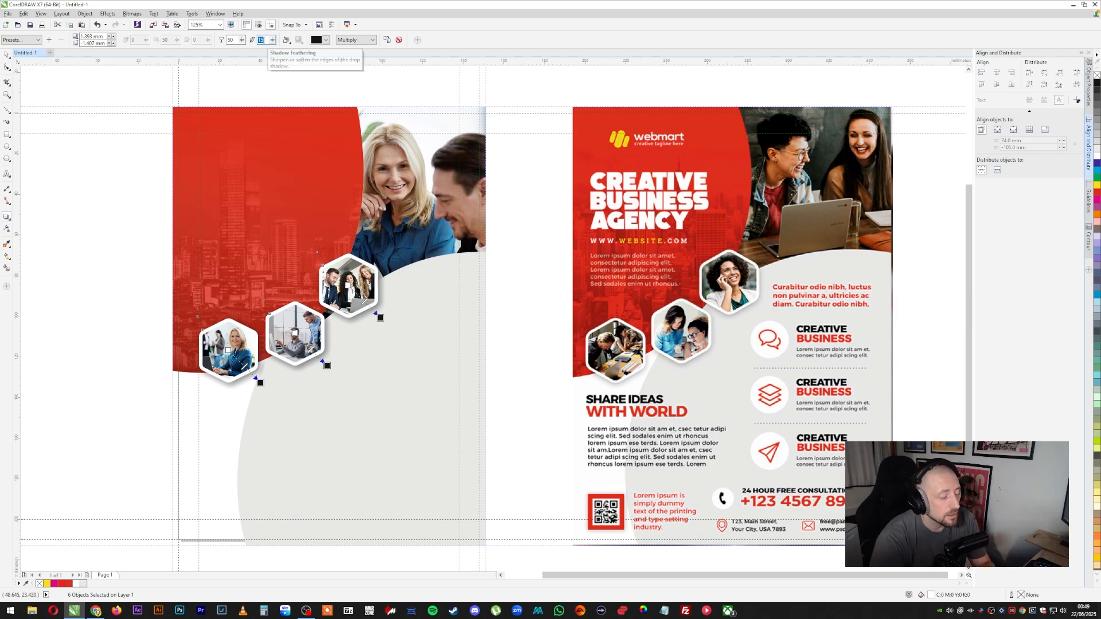
{"action": "key", "text": "Return"}
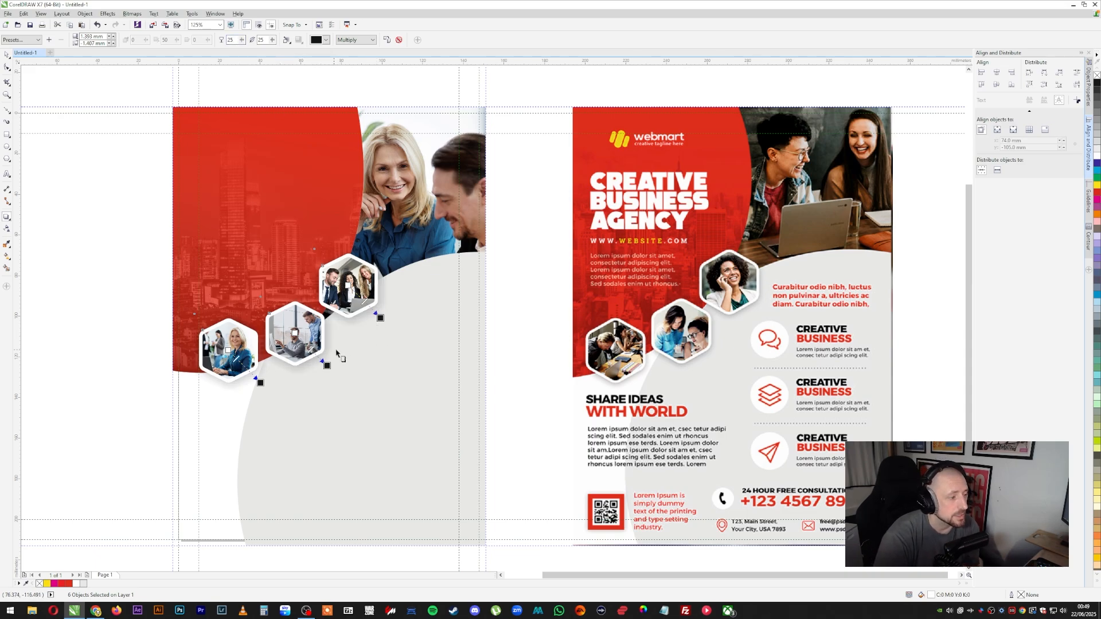
Shorten the shadow offset of each of the three hexagon frames slightly toward its frame
{"action": "scroll", "coordinate": [337, 352], "scroll_direction": "up", "scroll_amount": 2}
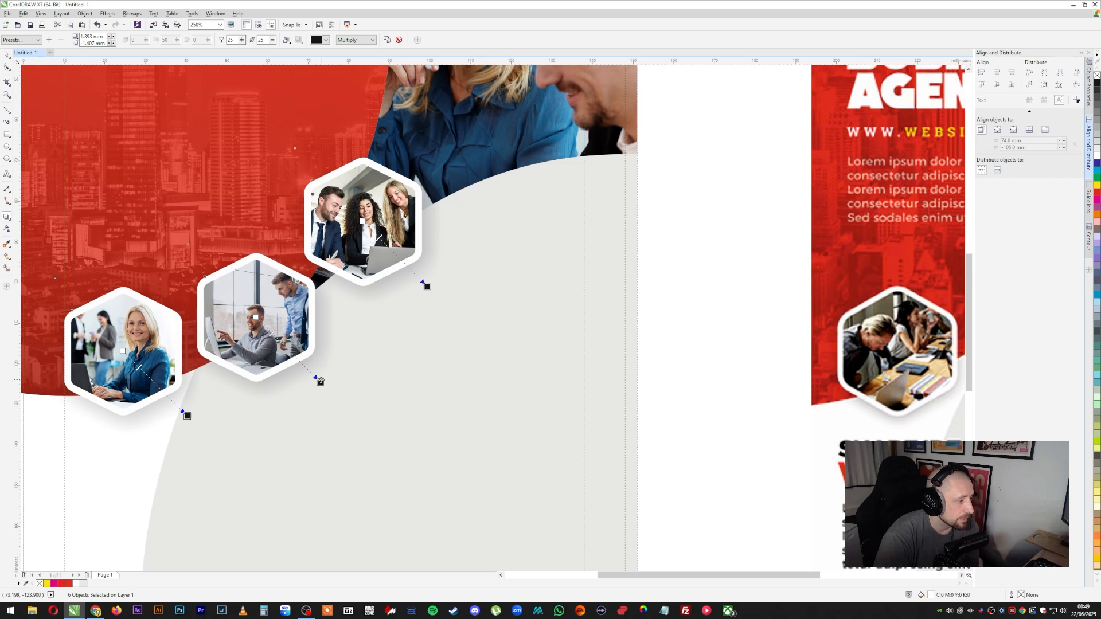
{"action": "left_click_drag", "start_coordinate": [320, 382], "coordinate": [309, 370]}
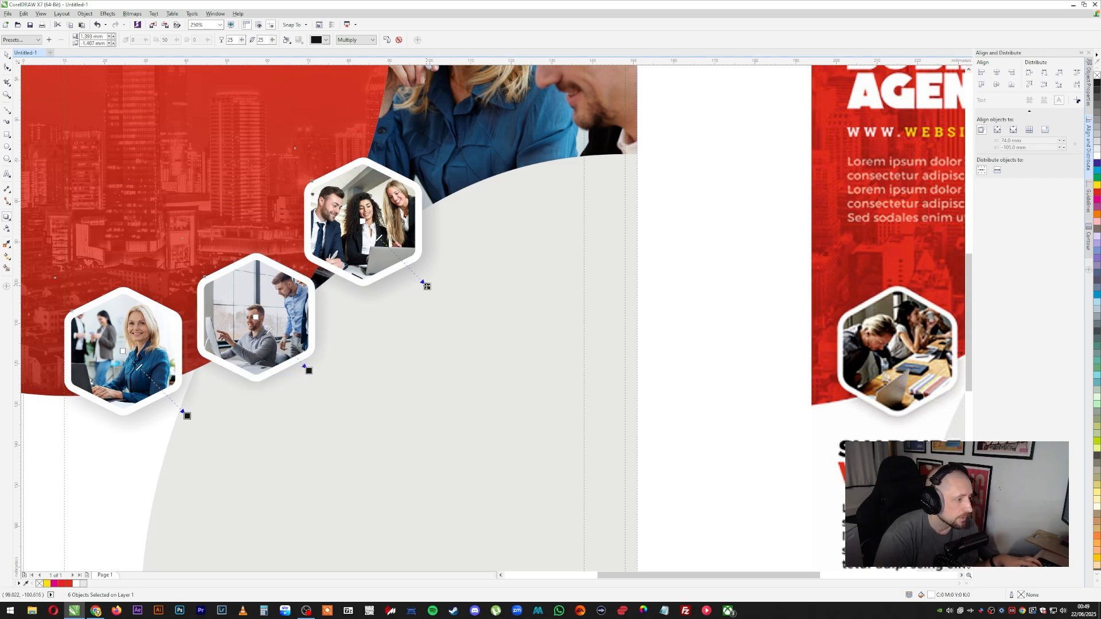
{"action": "left_click_drag", "start_coordinate": [427, 286], "coordinate": [422, 278]}
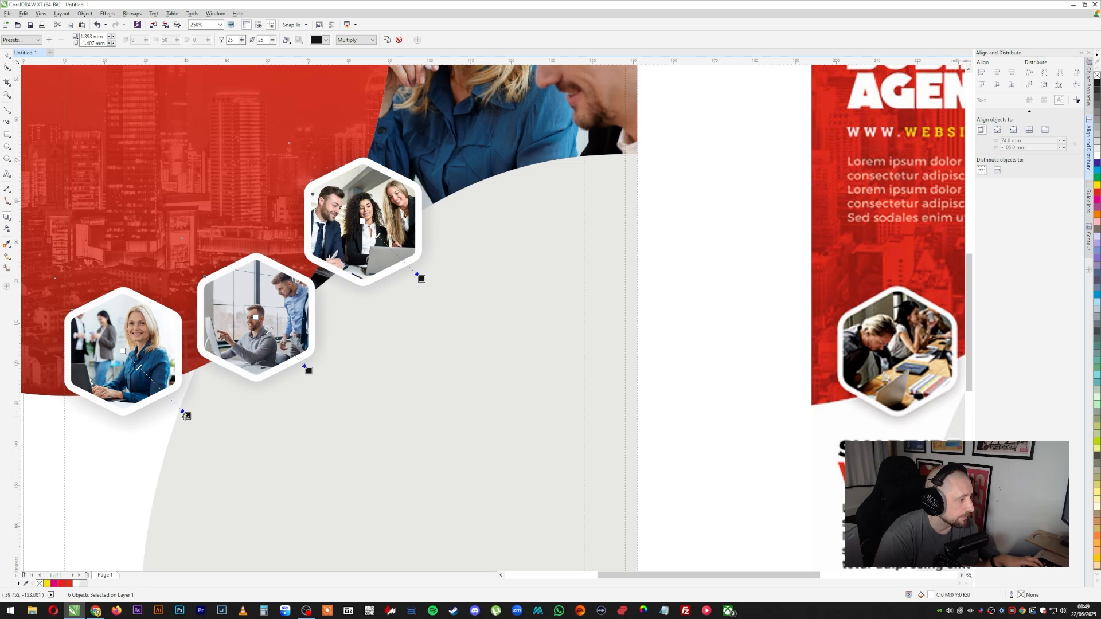
{"action": "left_click_drag", "start_coordinate": [186, 416], "coordinate": [183, 410]}
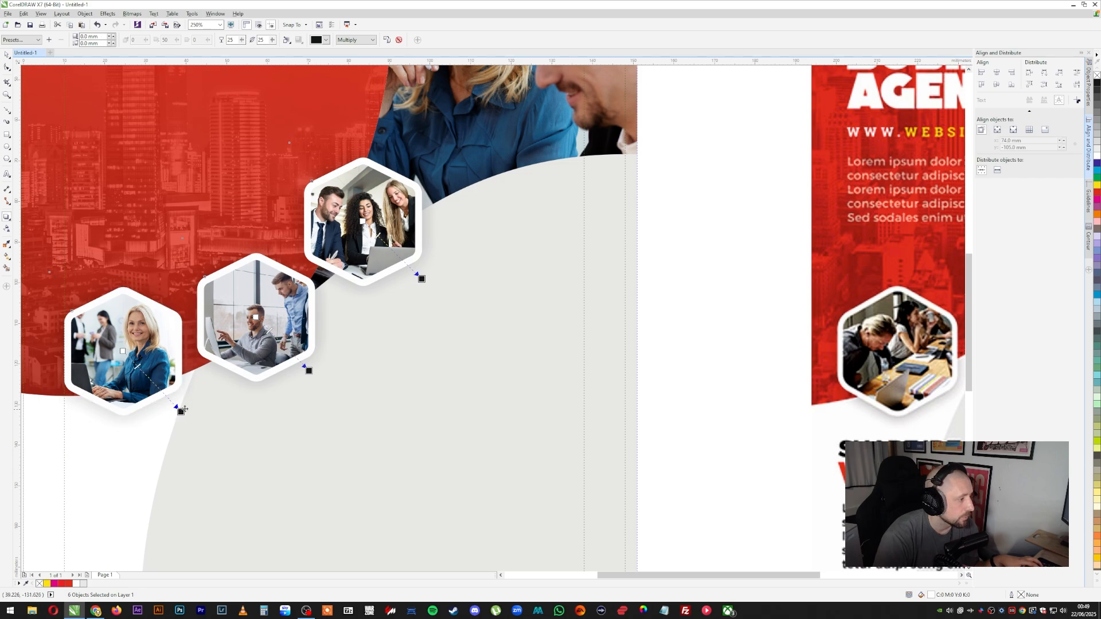
{"action": "left_click", "coordinate": [6, 55]}
{"action": "left_click", "coordinate": [585, 240]}
Break the drop shadow group apart on each of the three hexagon frames so the shadows become separate objects
{"action": "scroll", "coordinate": [497, 231], "scroll_direction": "down", "scroll_amount": 1}
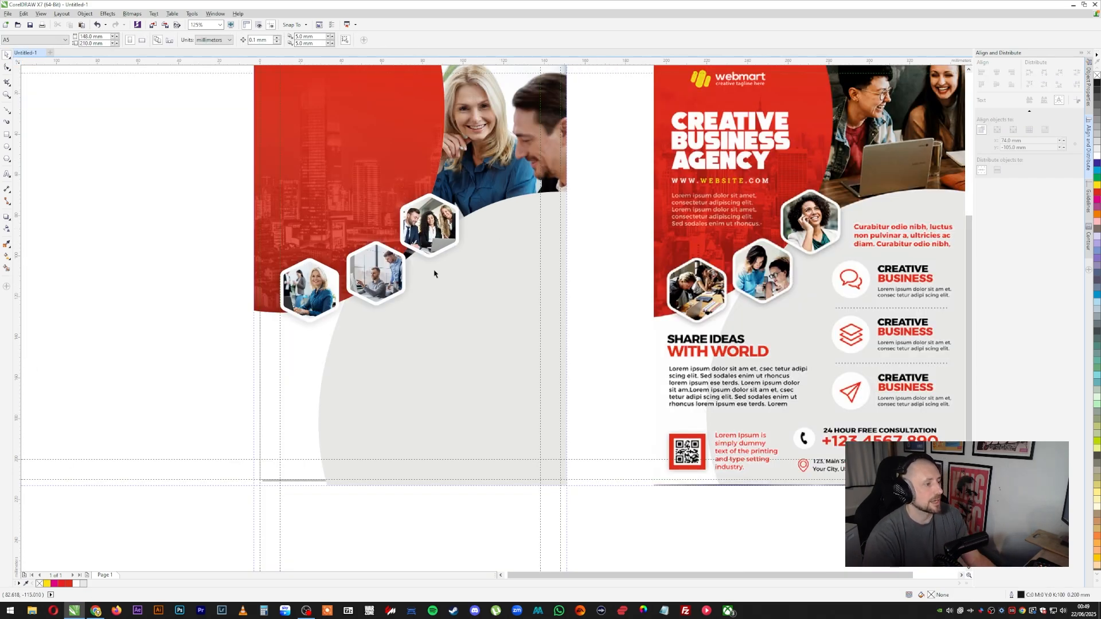
{"action": "scroll", "coordinate": [451, 231], "scroll_direction": "down", "scroll_amount": 1}
{"action": "scroll", "coordinate": [437, 241], "scroll_direction": "up", "scroll_amount": 1}
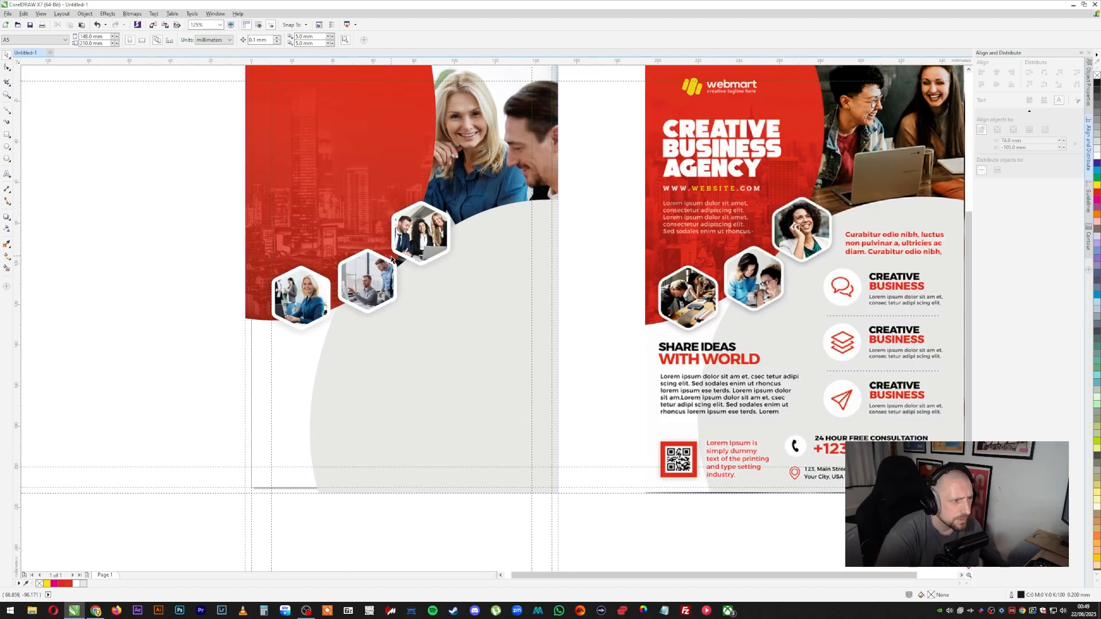
{"action": "scroll", "coordinate": [969, 287], "scroll_direction": "up", "scroll_amount": 2}
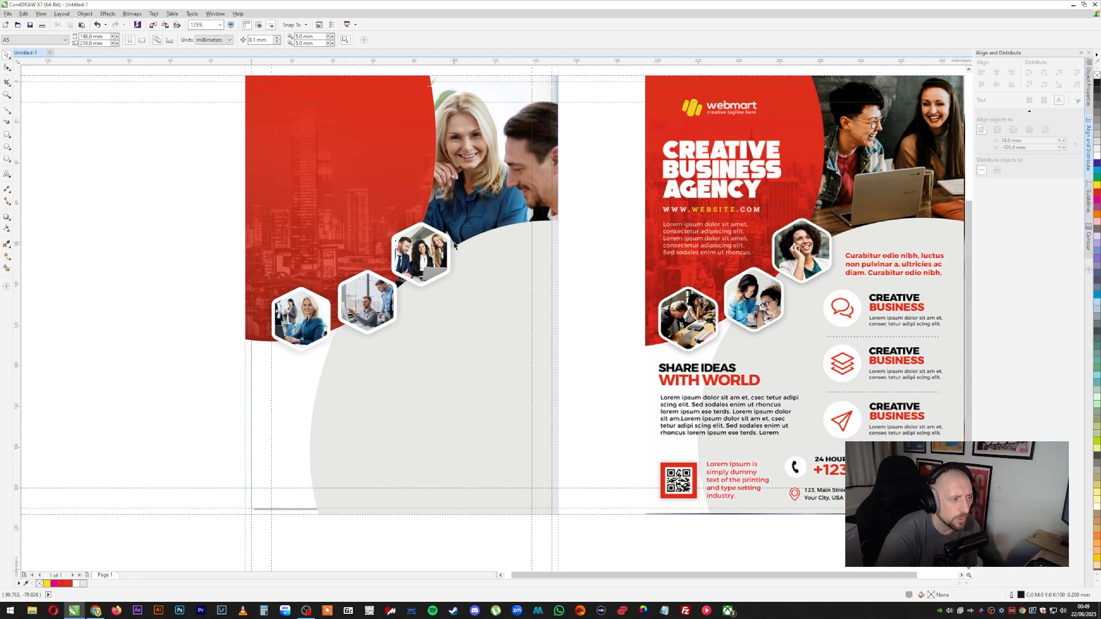
{"action": "right_click", "coordinate": [453, 268]}
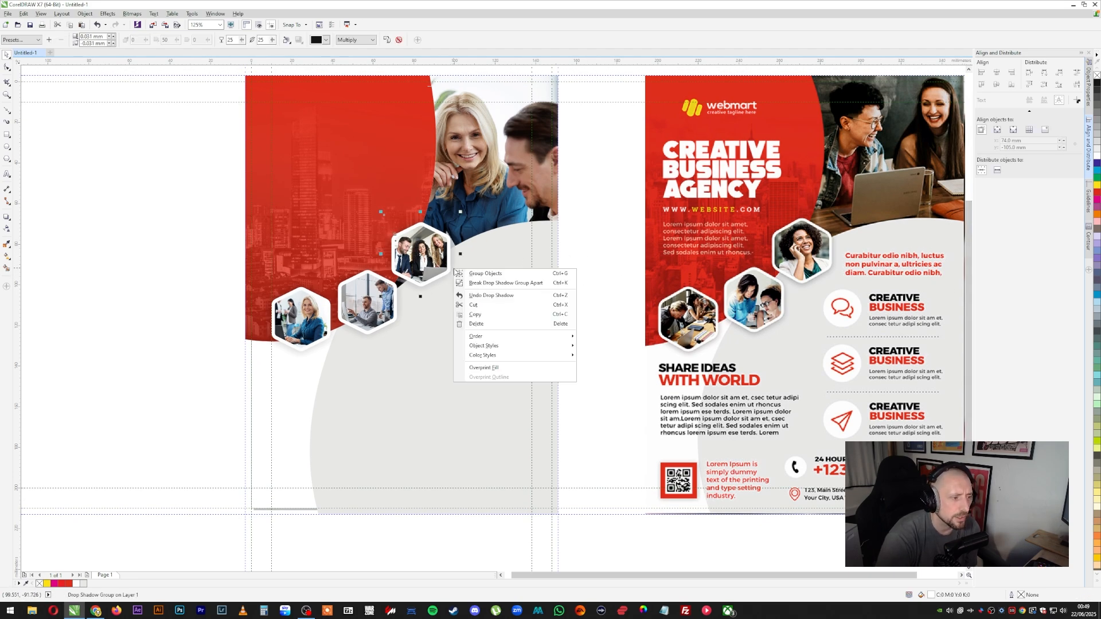
{"action": "left_click", "coordinate": [495, 286]}
{"action": "right_click", "coordinate": [402, 313]}
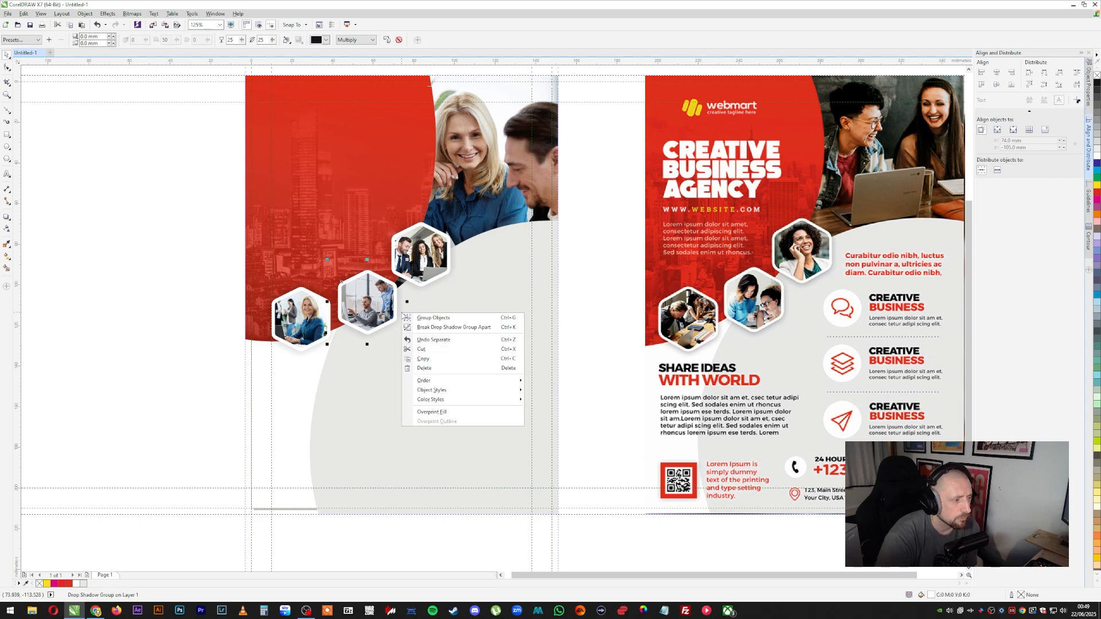
{"action": "left_click", "coordinate": [437, 327]}
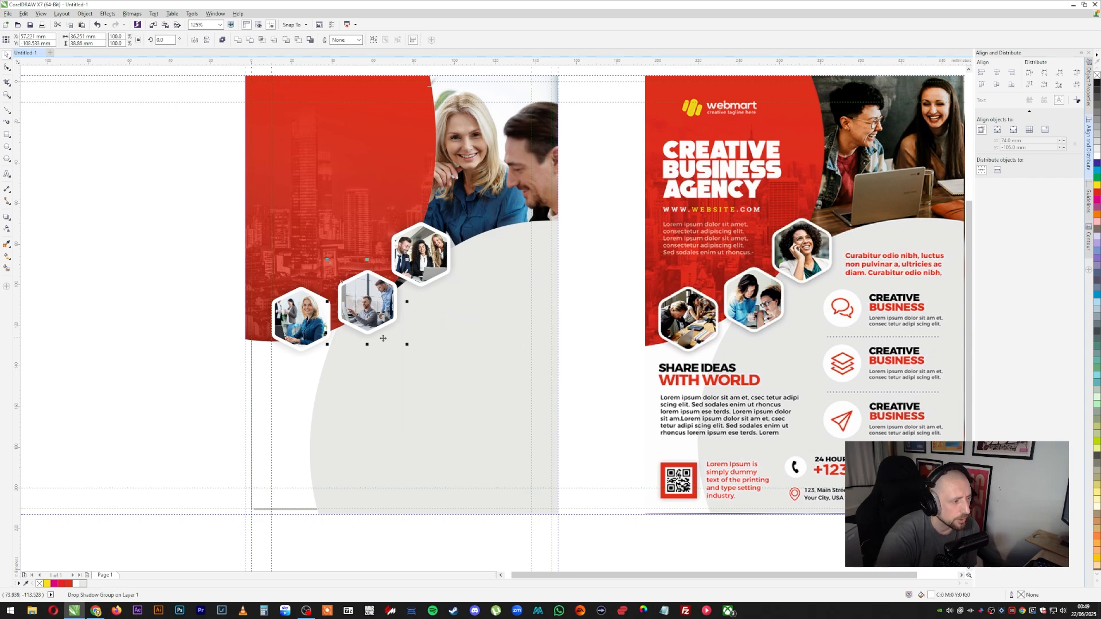
{"action": "right_click", "coordinate": [316, 349]}
{"action": "left_click", "coordinate": [345, 367]}
{"action": "left_click", "coordinate": [588, 322]}
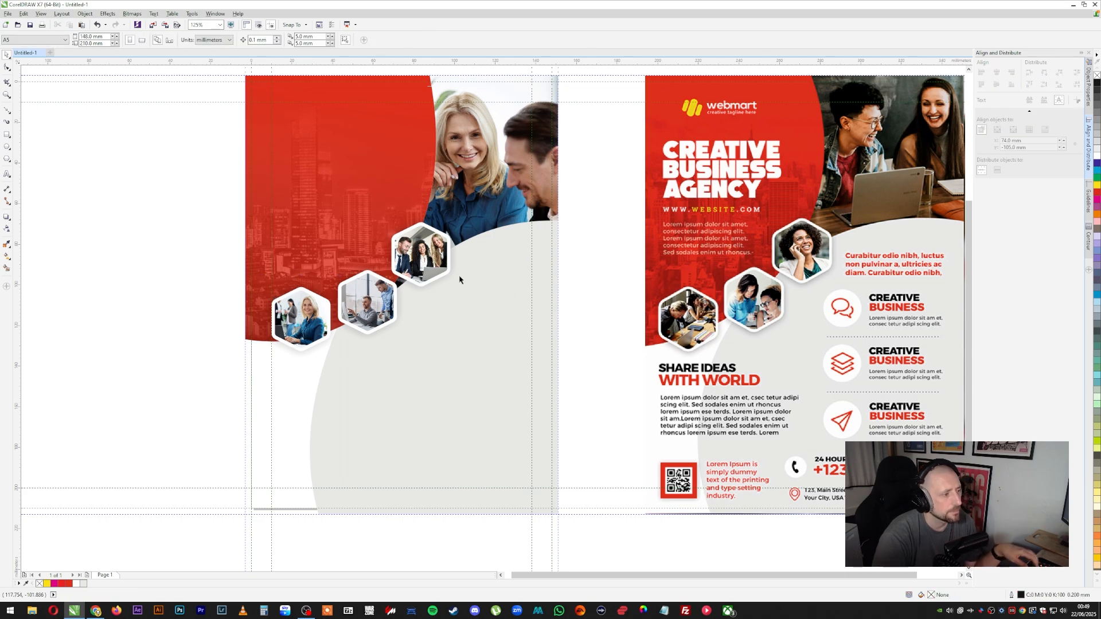
Open the bitmap conversion settings for the separated shadow of the uppermost hexagon
{"action": "left_click", "coordinate": [459, 280]}
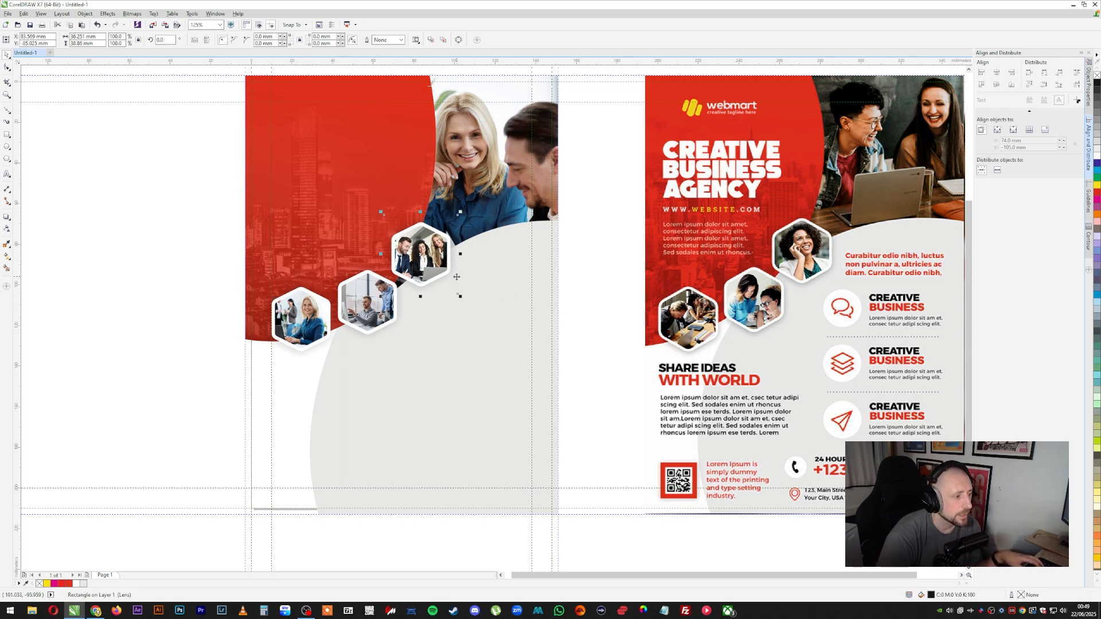
{"action": "left_click", "coordinate": [132, 13]}
{"action": "left_click", "coordinate": [150, 24]}
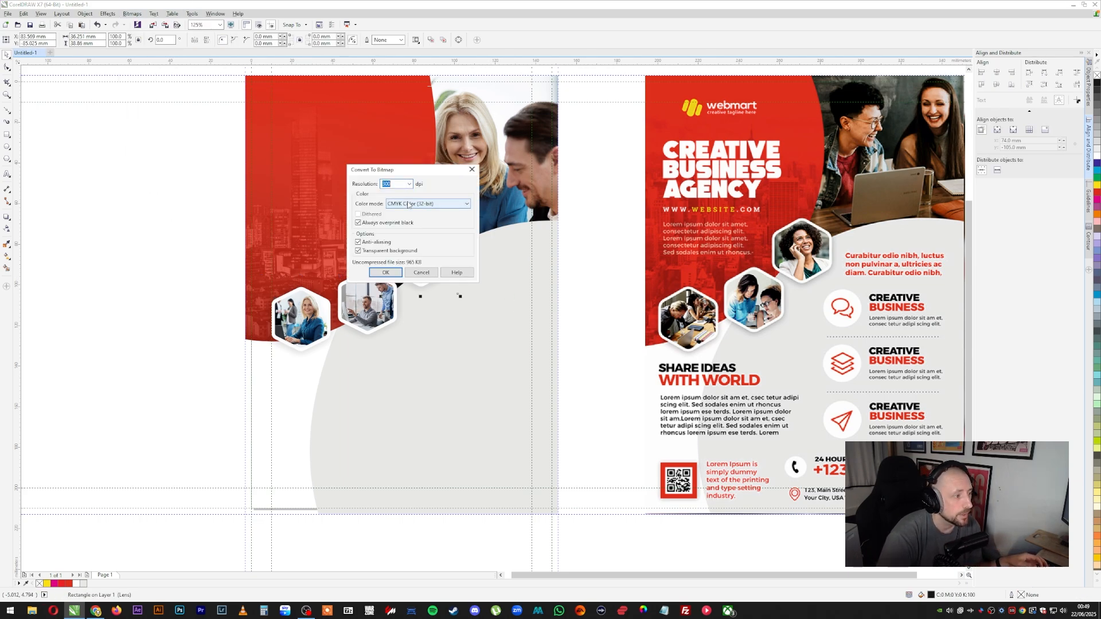
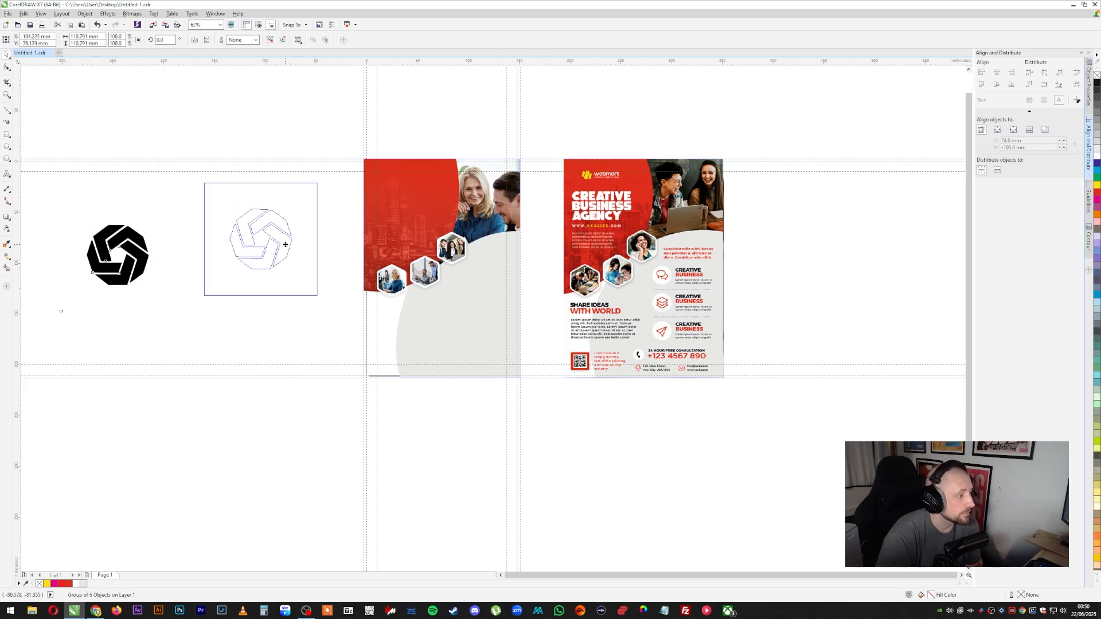
Ungroup the black pinwheel logo beside the flyer page and delete its white background square
{"action": "right_click", "coordinate": [277, 256]}
{"action": "left_click", "coordinate": [311, 293]}
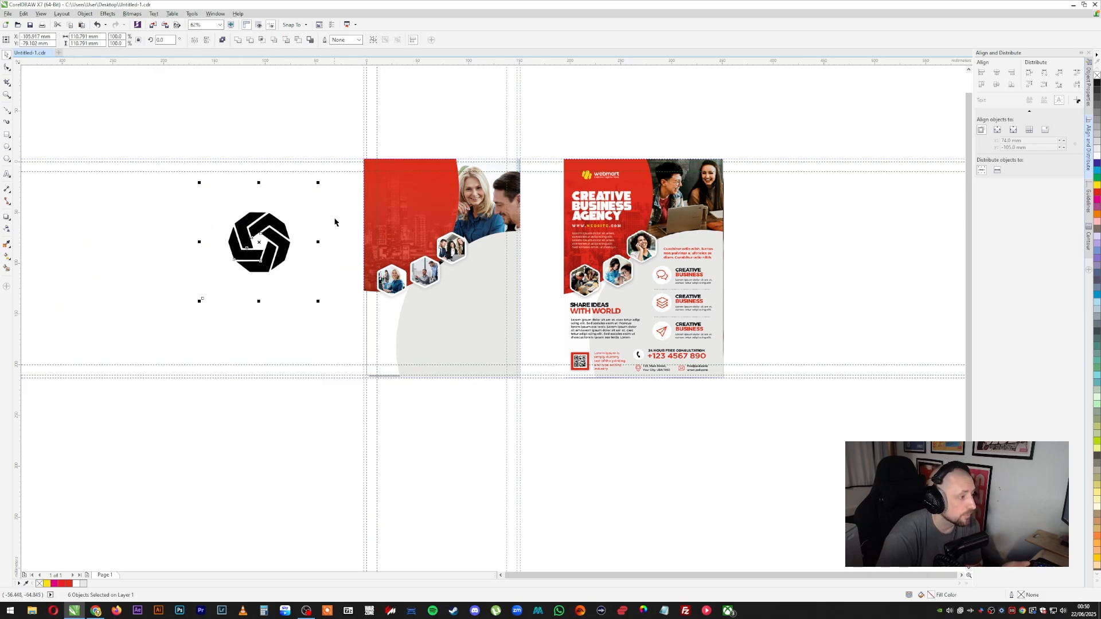
{"action": "key", "text": "ctrl+l"}
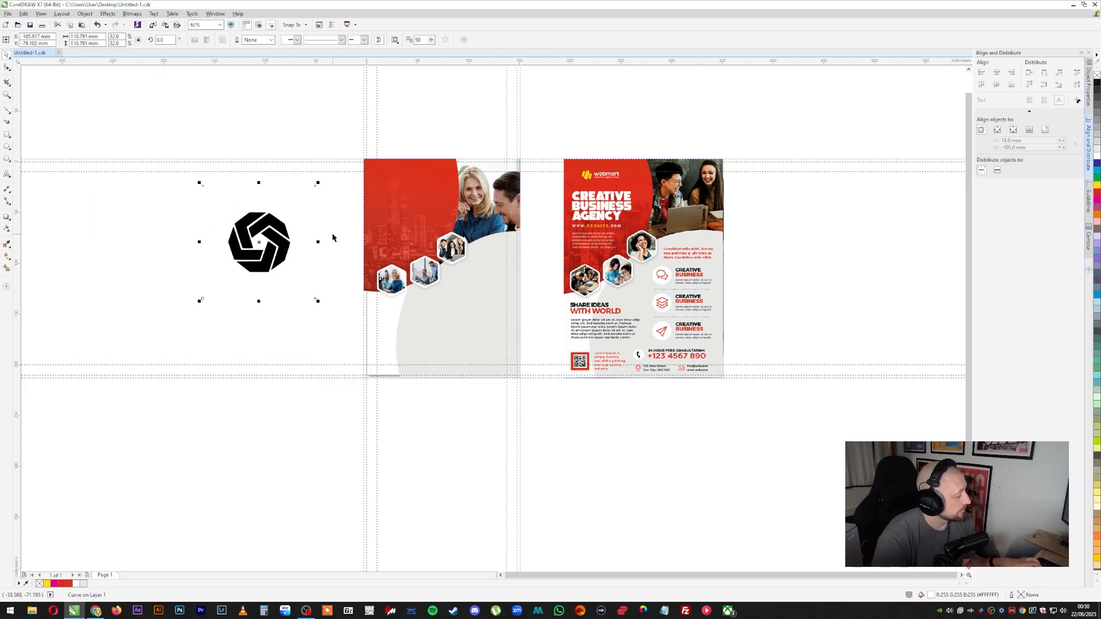
{"action": "left_click", "coordinate": [330, 252]}
{"action": "right_click", "coordinate": [277, 236]}
{"action": "left_click", "coordinate": [304, 232]}
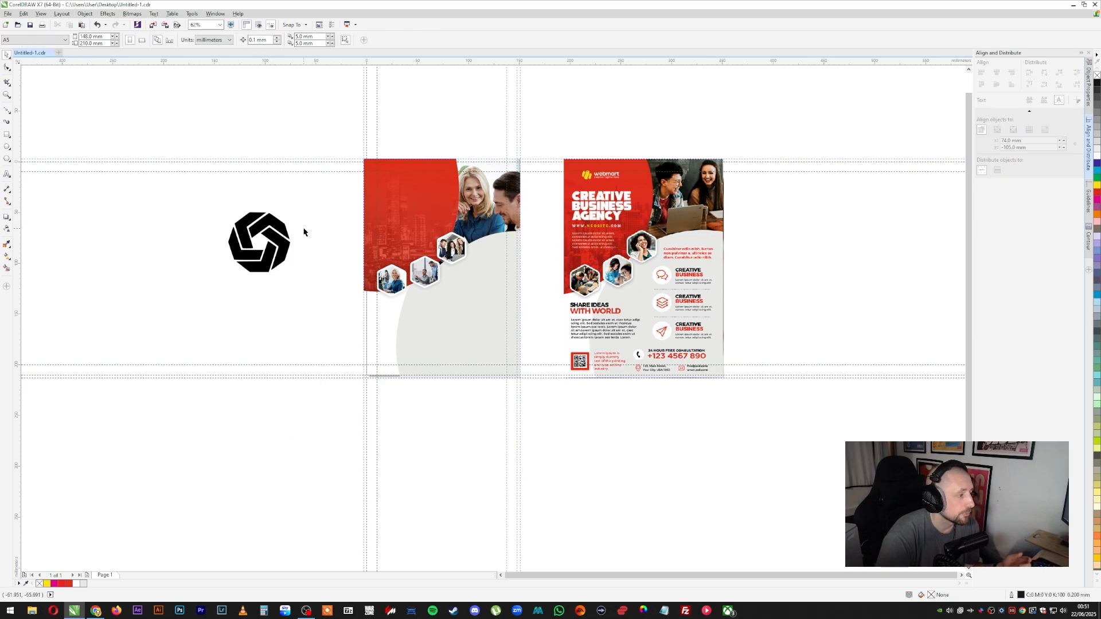
{"action": "left_click", "coordinate": [304, 231]}
{"action": "key", "text": "Delete"}
Select all remaining black logo pieces and combine them into one curve
{"action": "left_click", "coordinate": [285, 241]}
{"action": "left_click_drag", "start_coordinate": [203, 200], "coordinate": [312, 295]}
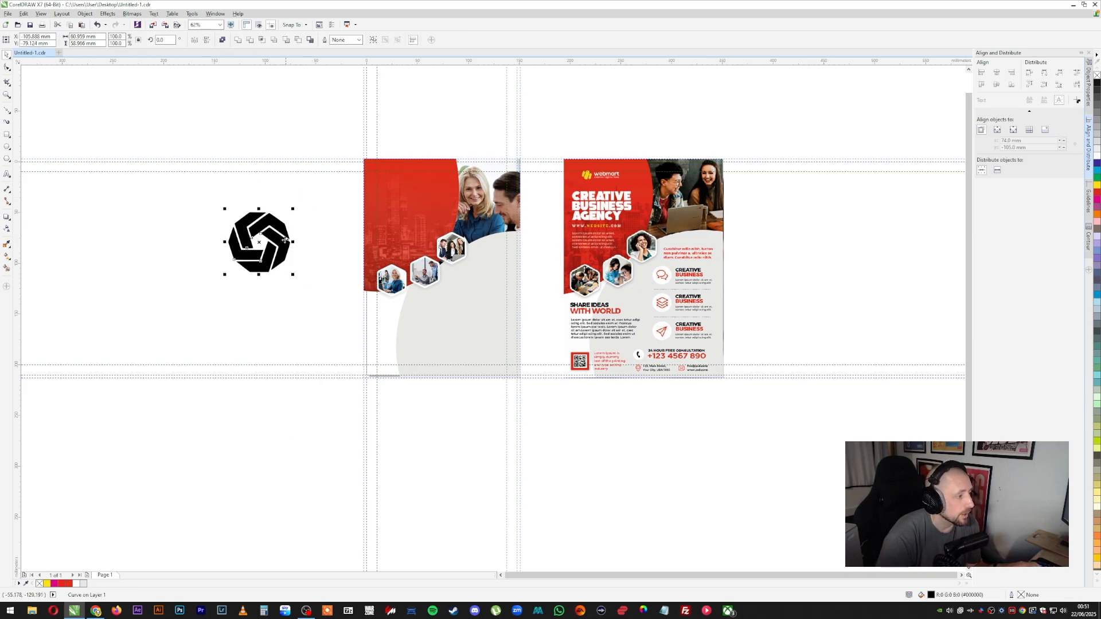
{"action": "right_click", "coordinate": [282, 227]}
{"action": "left_click", "coordinate": [304, 265]}
Move the black logo into the red header's upper-left area and scale it down to about 15.5 × 15 mm
{"action": "left_click_drag", "start_coordinate": [285, 250], "coordinate": [427, 207]}
{"action": "left_click_drag", "start_coordinate": [442, 170], "coordinate": [368, 190]}
{"action": "scroll", "coordinate": [421, 191], "scroll_direction": "up", "scroll_amount": 3}
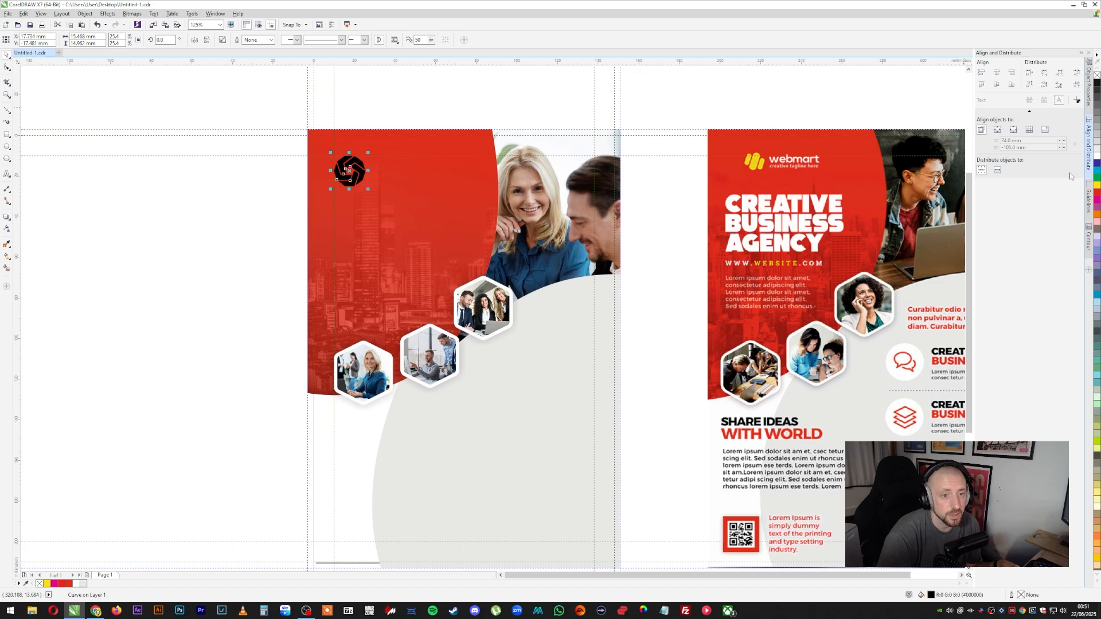
Fill the swirl emblem at the head of the flyer's red area with yellow
{"action": "left_click", "coordinate": [1094, 184]}
{"action": "left_click", "coordinate": [243, 283]}
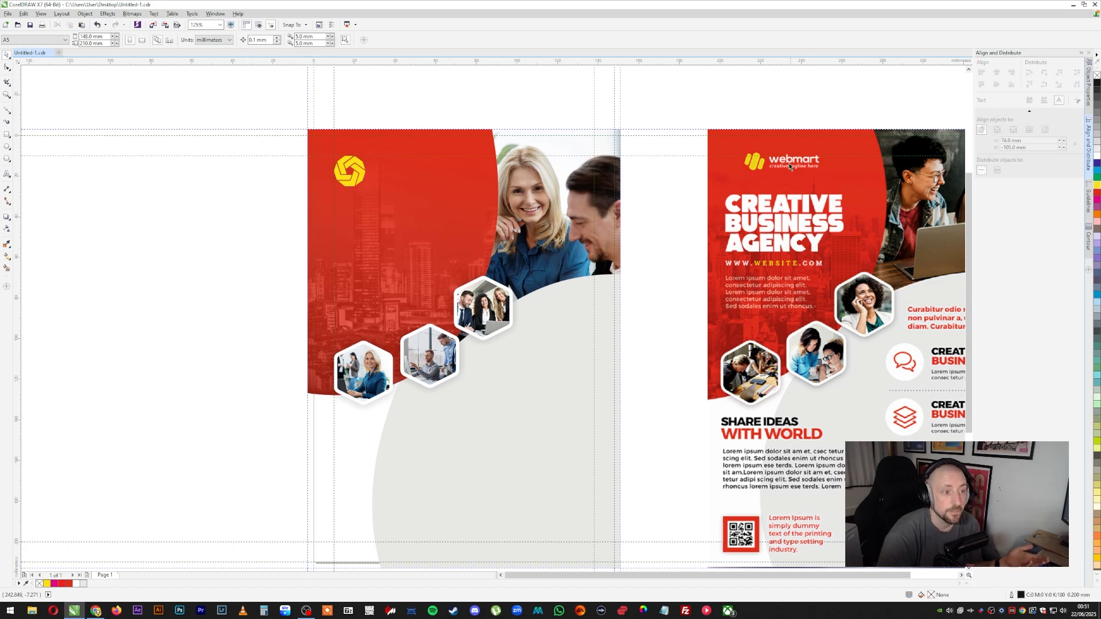
Add the artistic text BUSINESS IDEAS LTD on two lines in the empty area left of the flyer
{"action": "left_click", "coordinate": [6, 174]}
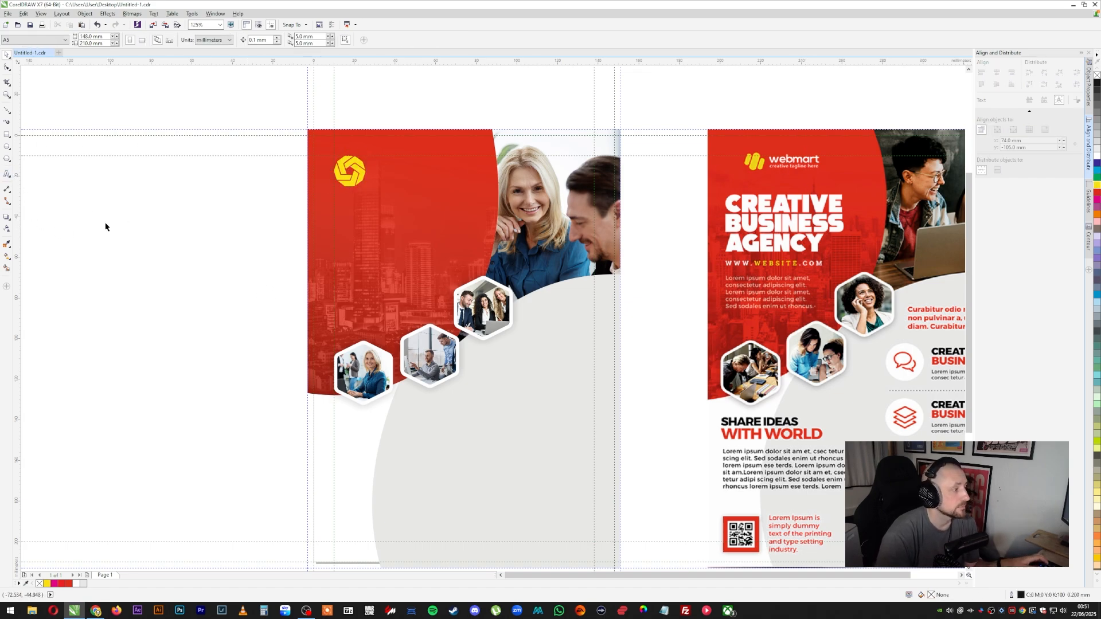
{"action": "left_click", "coordinate": [153, 215]}
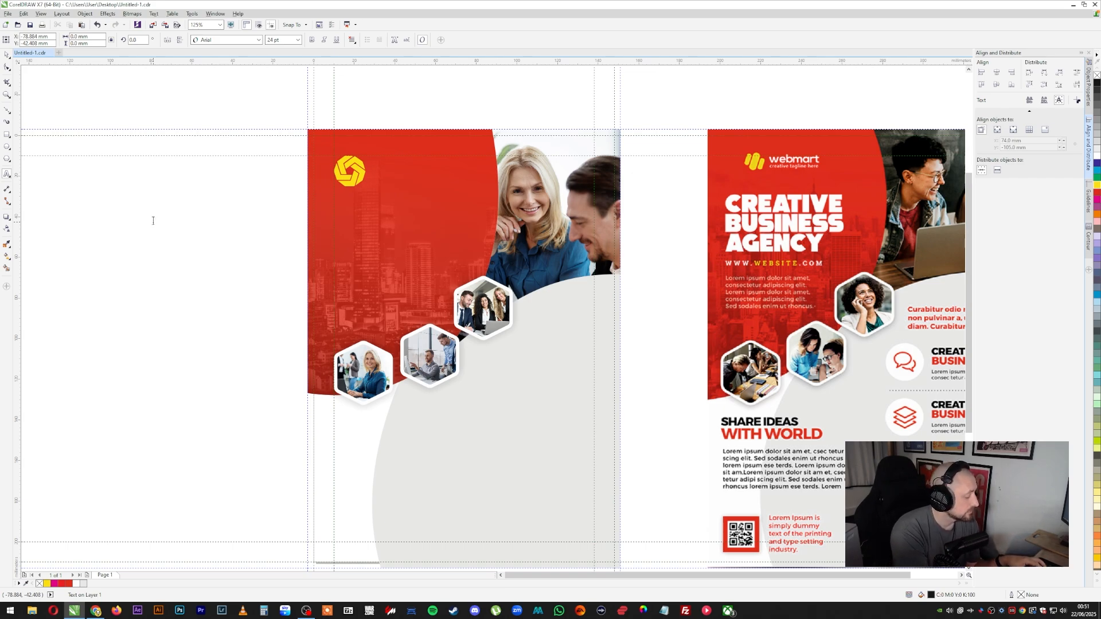
{"action": "type", "text": "B"}
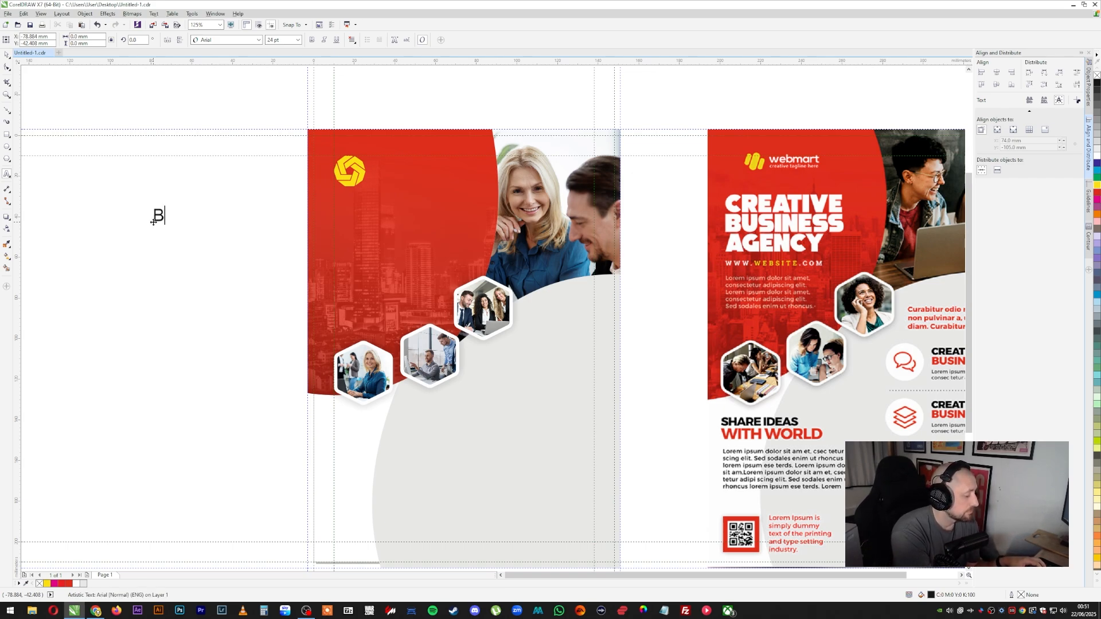
{"action": "type", "text": "USINESS "}
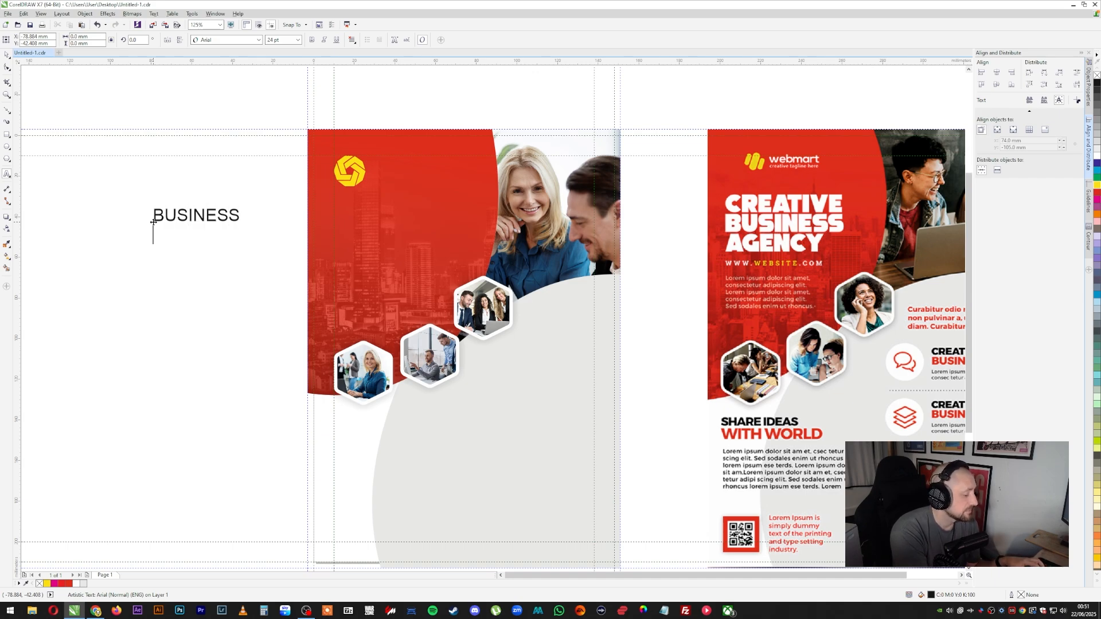
{"action": "type", "text": "IDEAS LT"}
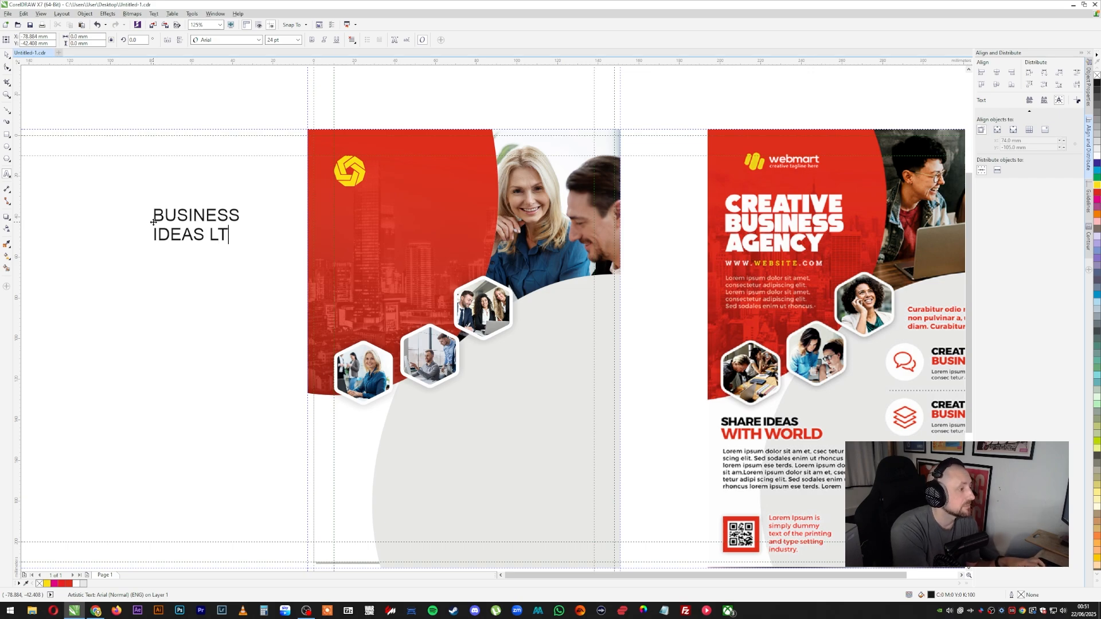
{"action": "type", "text": "D"}
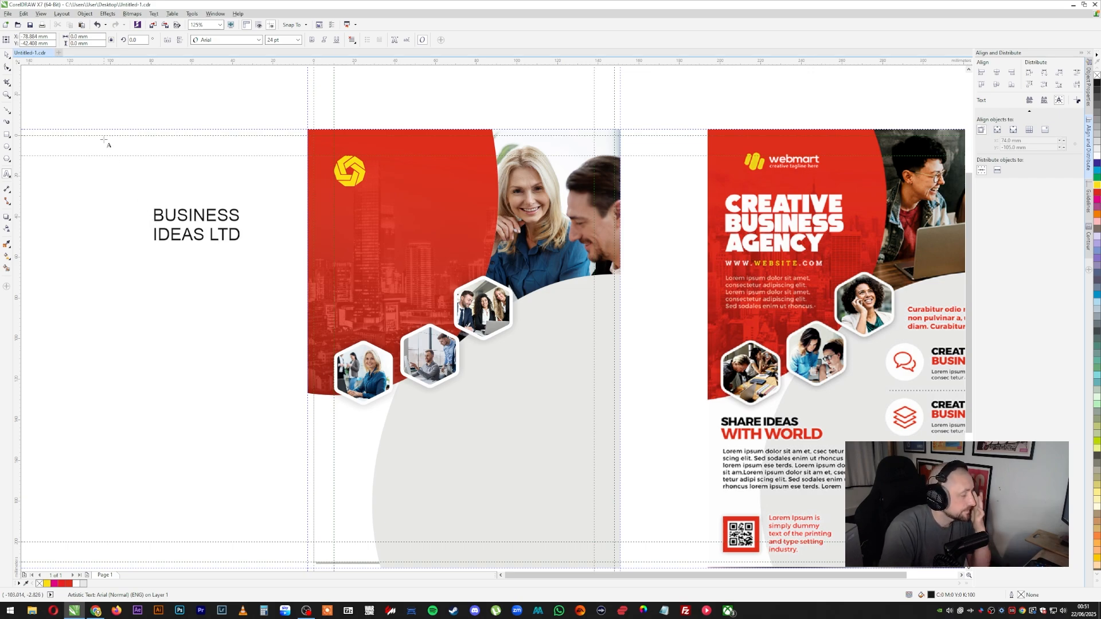
Set the font of the BUSINESS IDEAS LTD text to Gilroy ExtraBold
{"action": "left_click", "coordinate": [7, 55]}
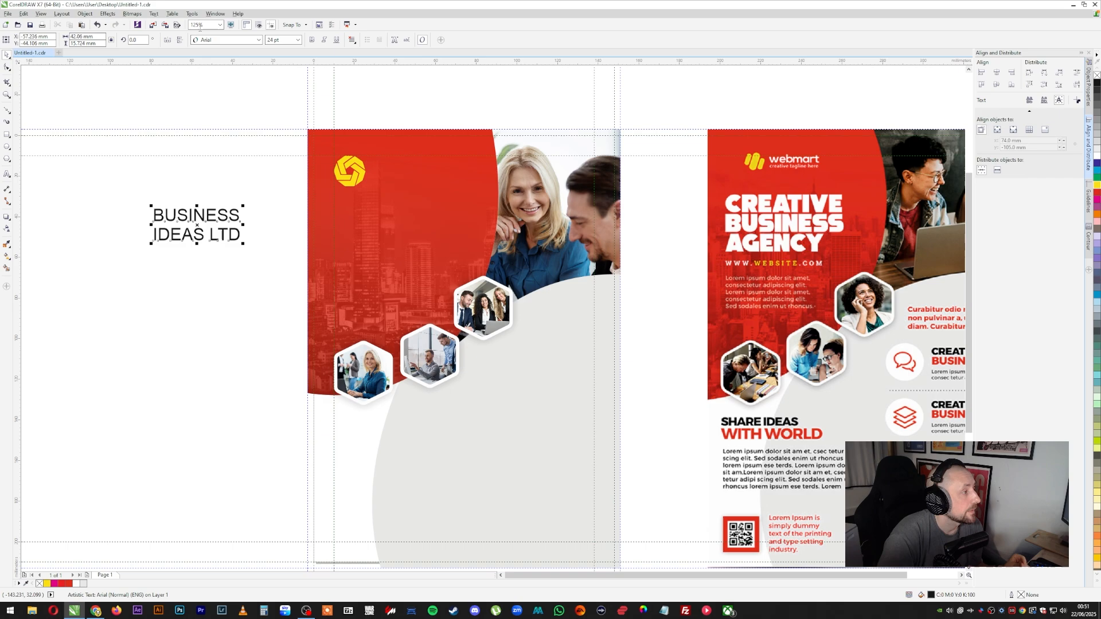
{"action": "left_click", "coordinate": [218, 39]}
{"action": "left_click", "coordinate": [227, 61]}
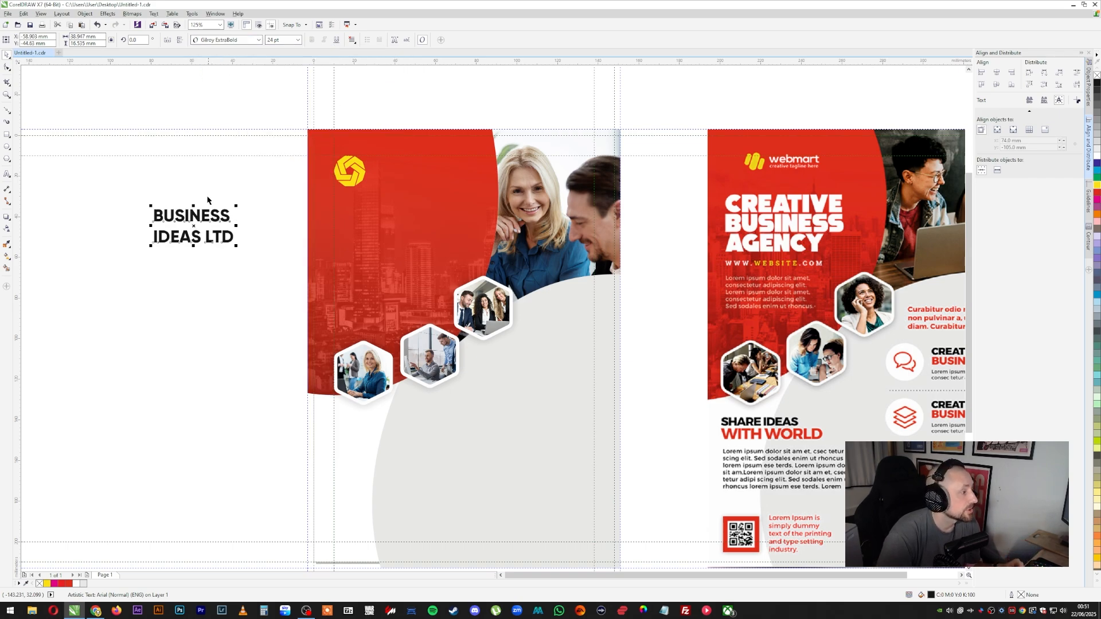
Break the company name apart into separate lines and place IDEAS LTD closely beneath BUSINESS
{"action": "left_click", "coordinate": [85, 13]}
{"action": "left_click", "coordinate": [142, 145]}
{"action": "left_click", "coordinate": [147, 150]}
{"action": "left_click_drag", "start_coordinate": [212, 215], "coordinate": [242, 193]}
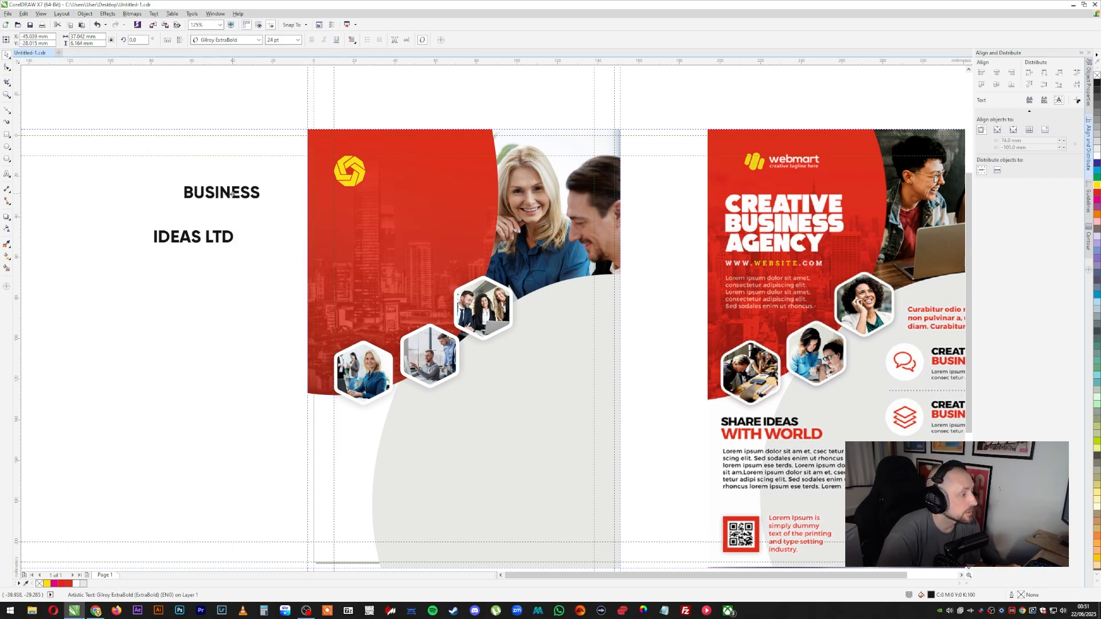
{"action": "left_click_drag", "start_coordinate": [222, 231], "coordinate": [253, 203]}
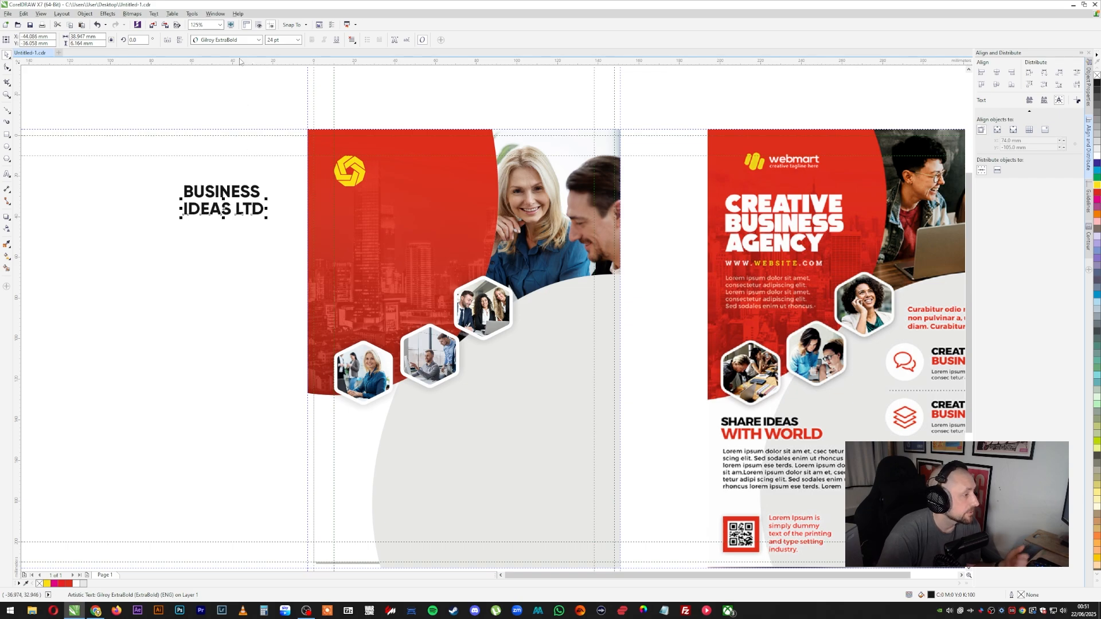
Set the IDEAS LTD line to Gilroy Light and shrink it to about 27 mm wide, narrower than BUSINESS
{"action": "left_click", "coordinate": [233, 41]}
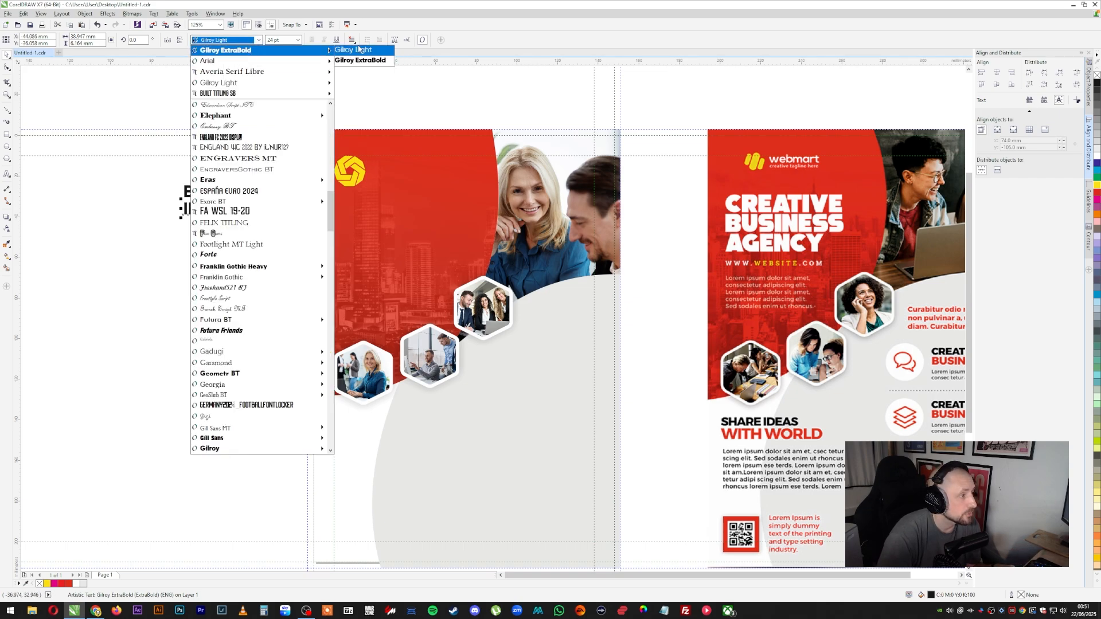
{"action": "left_click", "coordinate": [219, 83]}
{"action": "left_click_drag", "start_coordinate": [264, 219], "coordinate": [236, 206]}
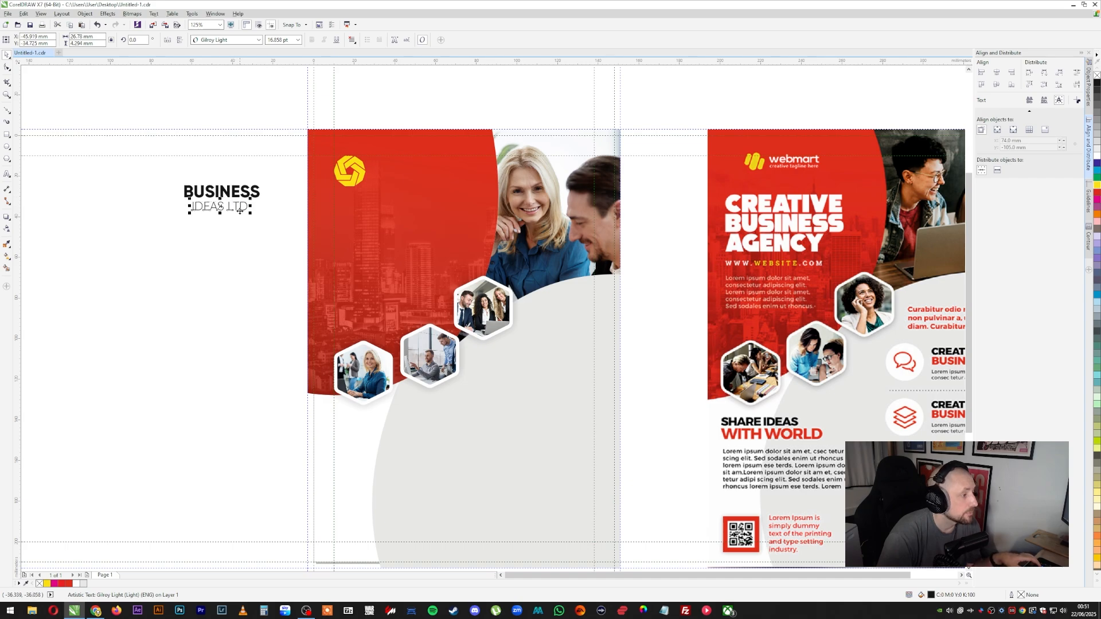
Centre IDEAS LTD horizontally under BUSINESS and group the two lines
{"action": "left_click", "coordinate": [238, 195], "text": "shift"}
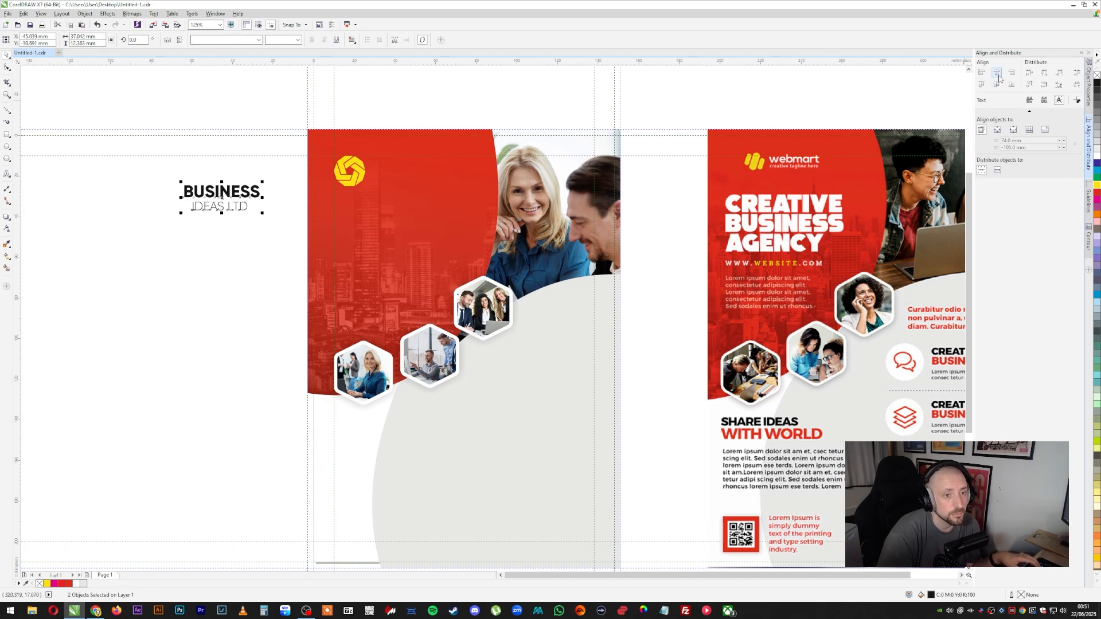
{"action": "left_click", "coordinate": [998, 72]}
{"action": "right_click", "coordinate": [244, 202]}
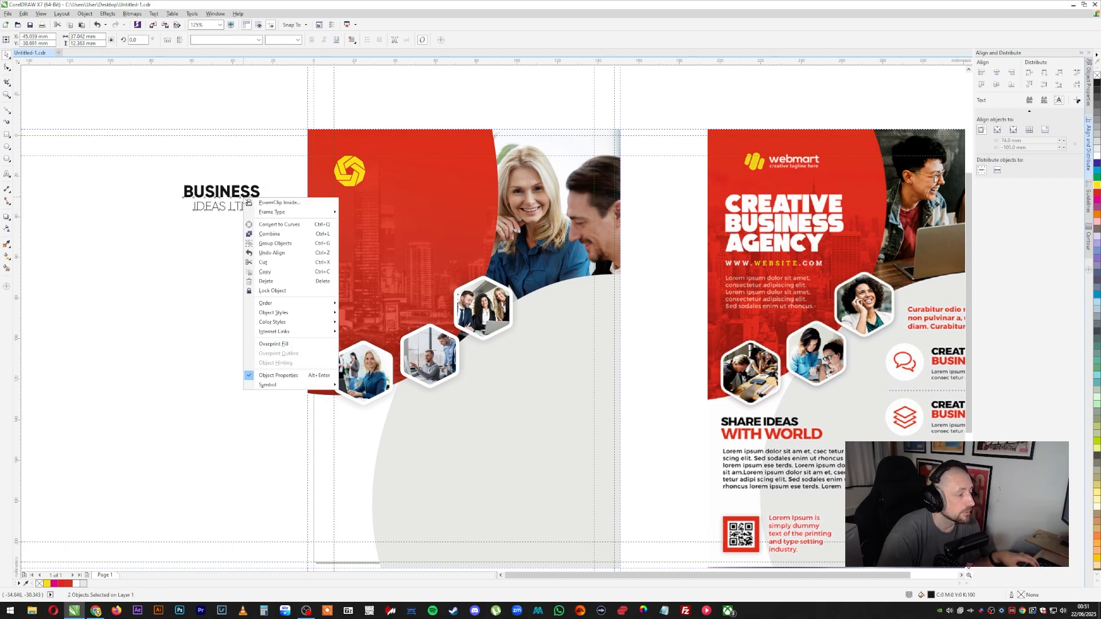
{"action": "left_click", "coordinate": [281, 240]}
Place the grouped company name directly right of the yellow emblem and align the two on their vertical centres
{"action": "left_click_drag", "start_coordinate": [252, 190], "coordinate": [441, 167]}
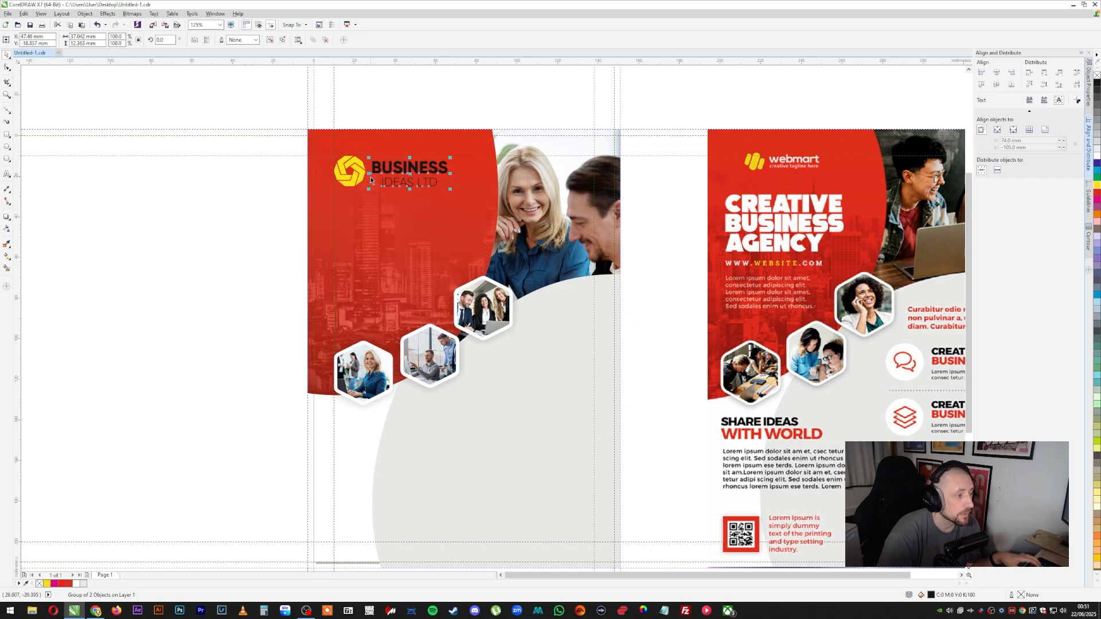
{"action": "left_click", "coordinate": [357, 182], "text": "shift"}
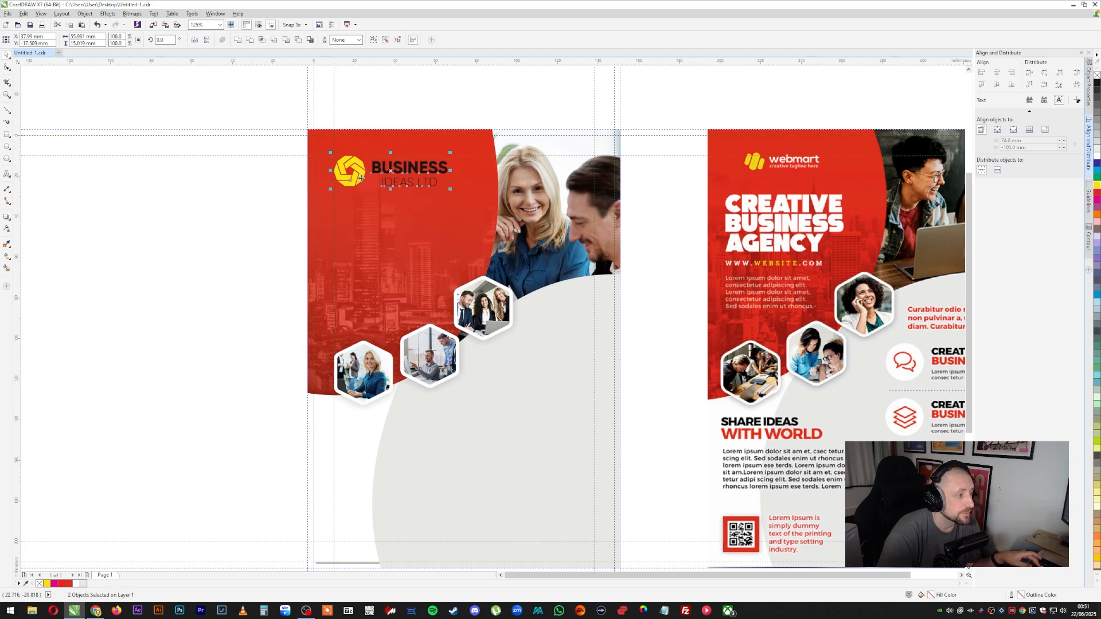
{"action": "left_click", "coordinate": [998, 85]}
Fill the company name beside the emblem with white
{"action": "left_click", "coordinate": [348, 172], "text": "shift"}
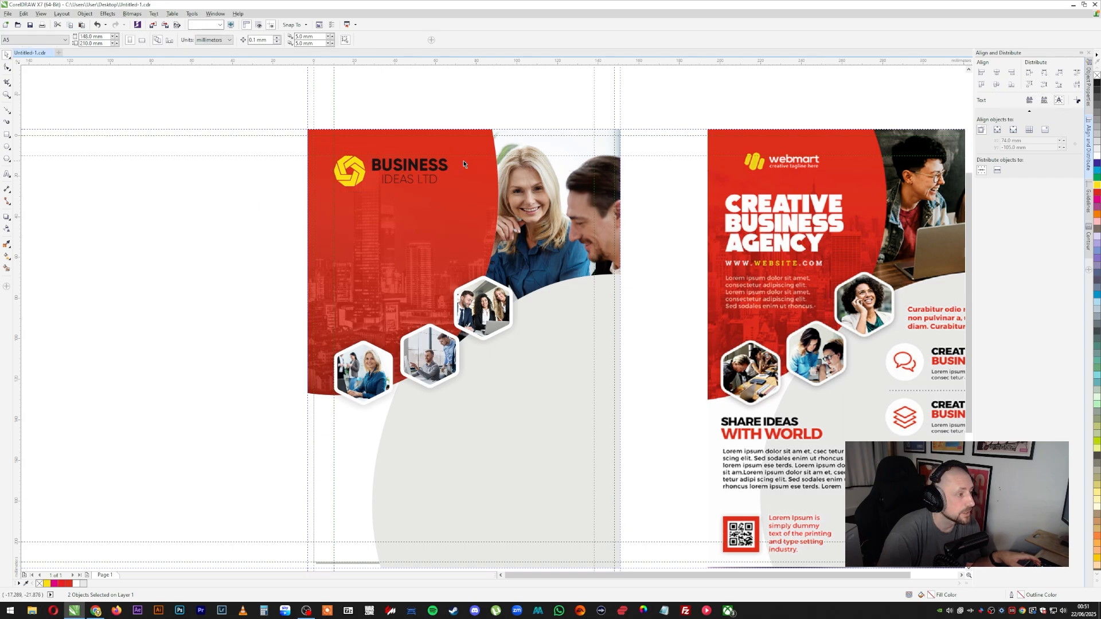
{"action": "left_click", "coordinate": [1096, 156]}
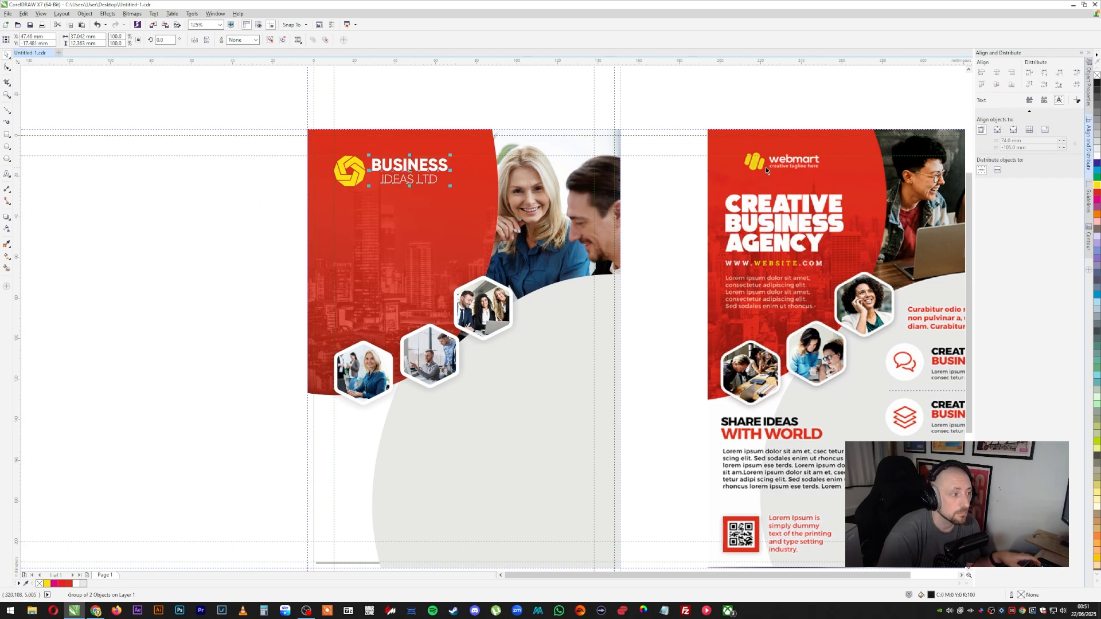
Enlarge the emblem and company name together to about 70.5 mm wide and group them as one logo
{"action": "left_click_drag", "start_coordinate": [310, 117], "coordinate": [480, 197]}
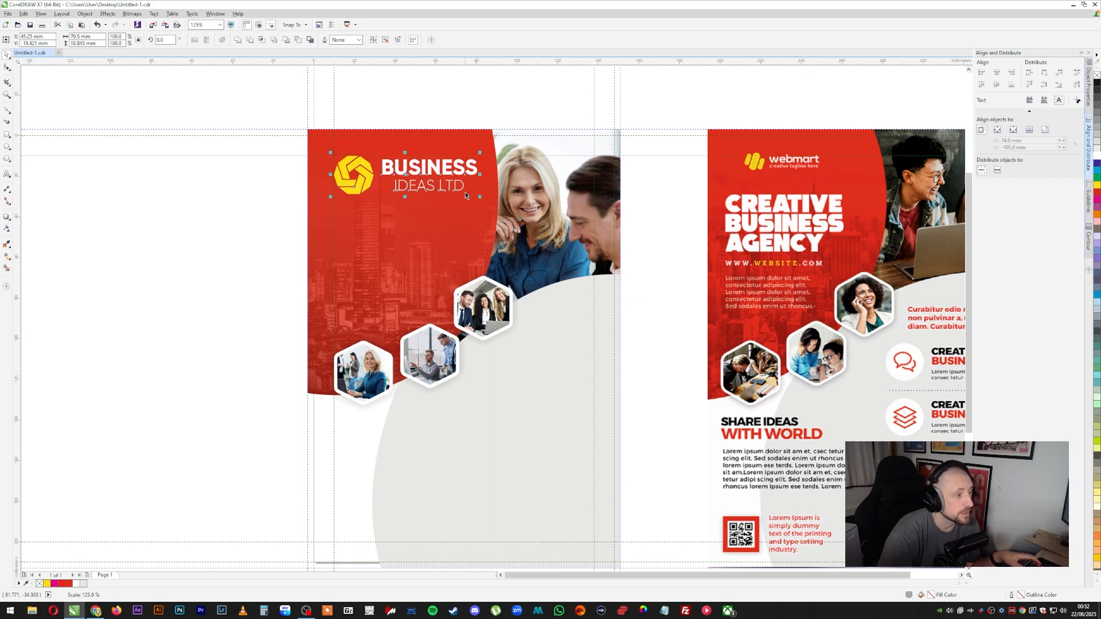
{"action": "right_click", "coordinate": [384, 173]}
{"action": "left_click", "coordinate": [420, 220]}
{"action": "left_click", "coordinate": [192, 244]}
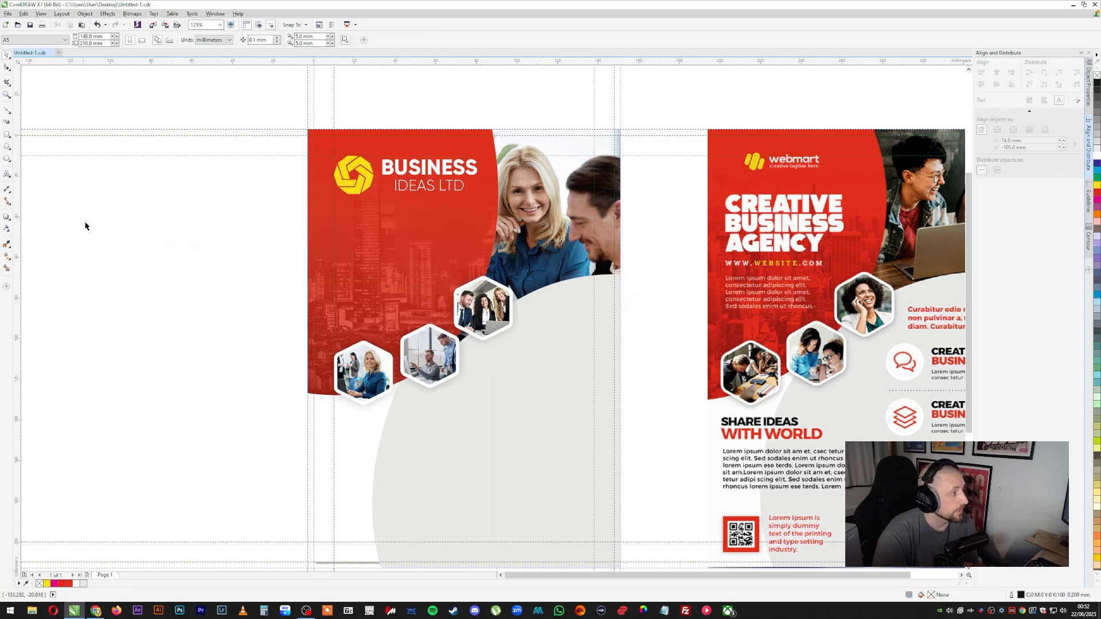
Add the heading CREATIVE BUSINESS AGENCY on three lines in the red area below the logo
{"action": "left_click", "coordinate": [7, 175]}
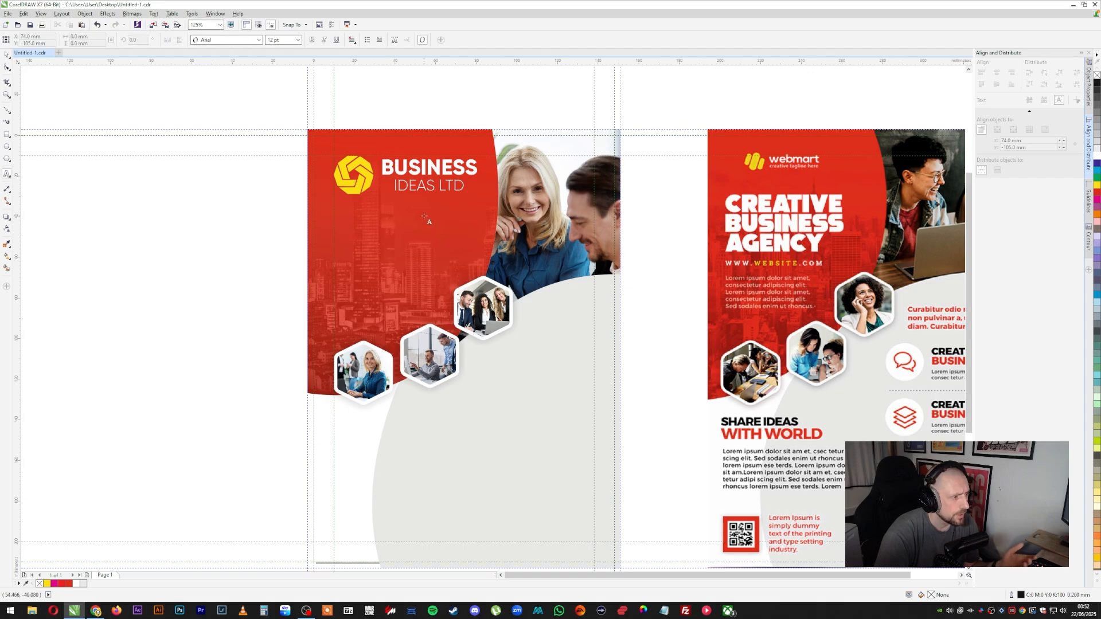
{"action": "left_click", "coordinate": [338, 237]}
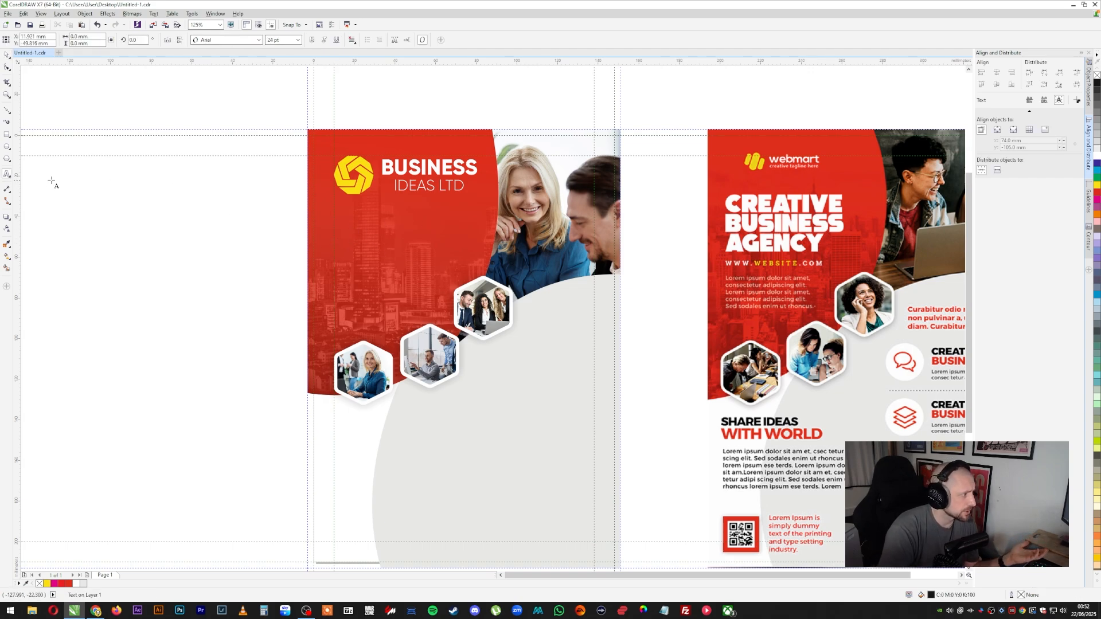
{"action": "type", "text": "CREAT"}
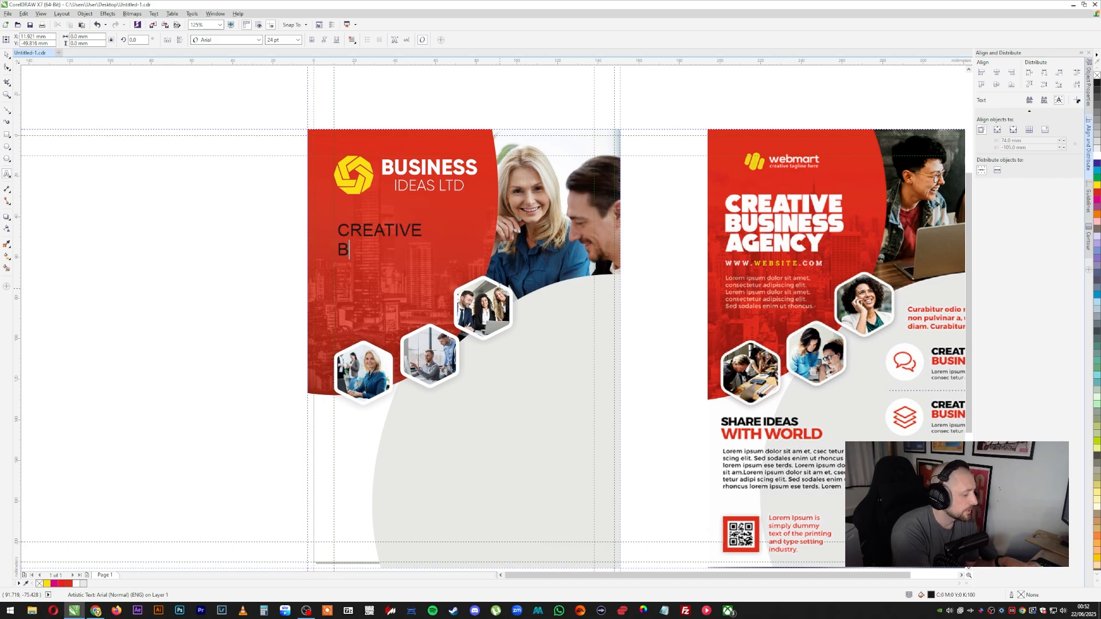
{"action": "type", "text": "IVE"}
{"action": "key", "text": "Return"}
{"action": "type", "text": "BUSINESS"}
{"action": "key", "text": "Return"}
{"action": "type", "text": "AGENCY"}
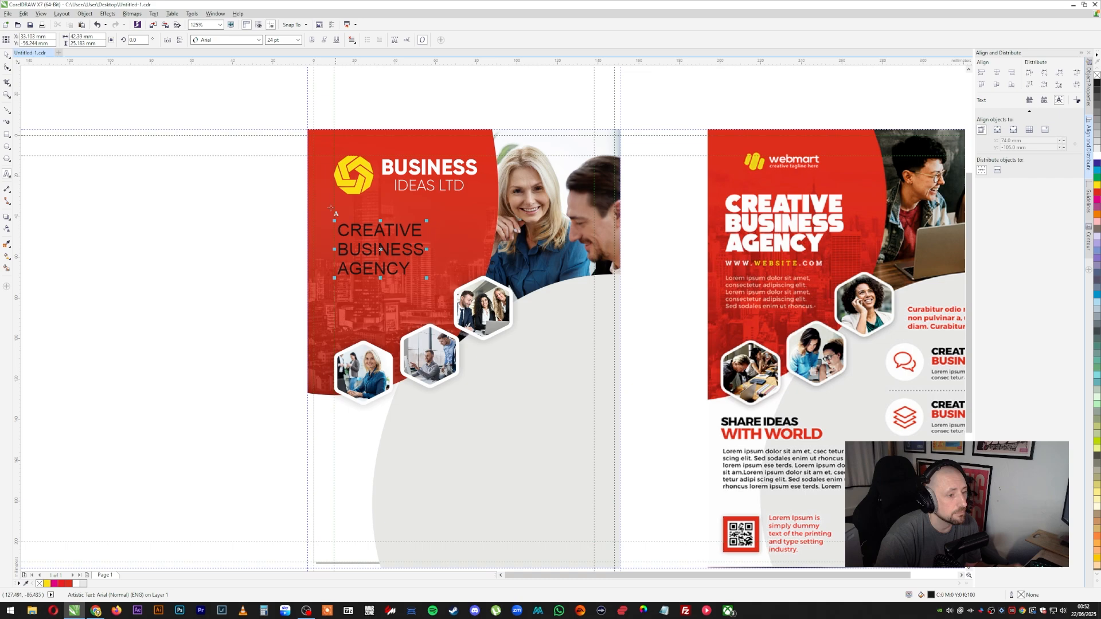
Try Bauhaus 93 on the heading, and replace it with the Burbank Big Cd Bd font
{"action": "left_click", "coordinate": [230, 41]}
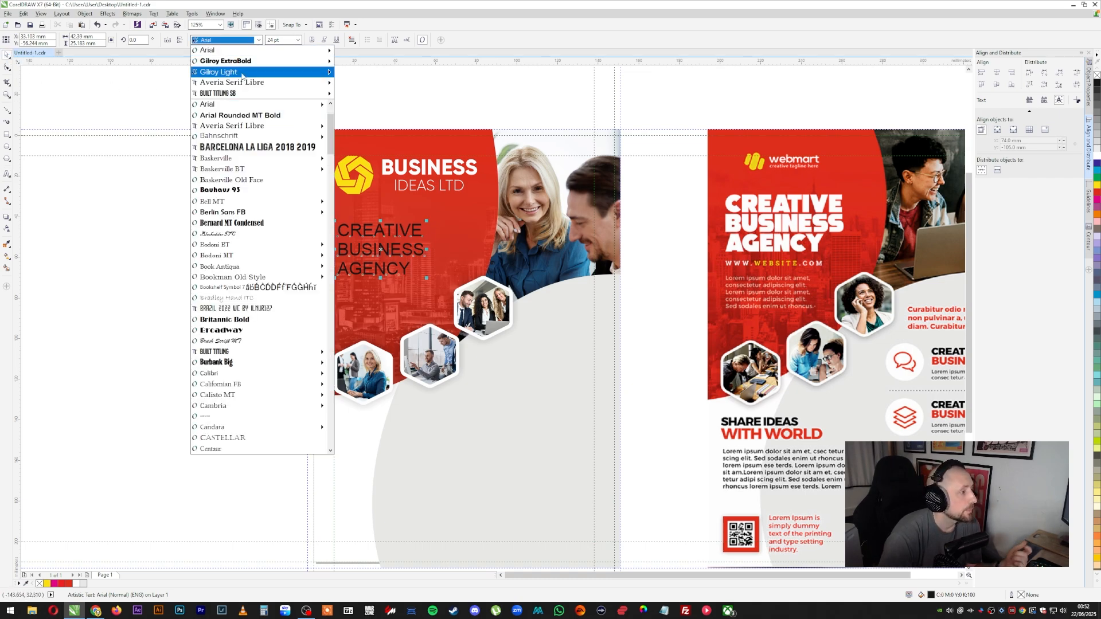
{"action": "left_click", "coordinate": [250, 186]}
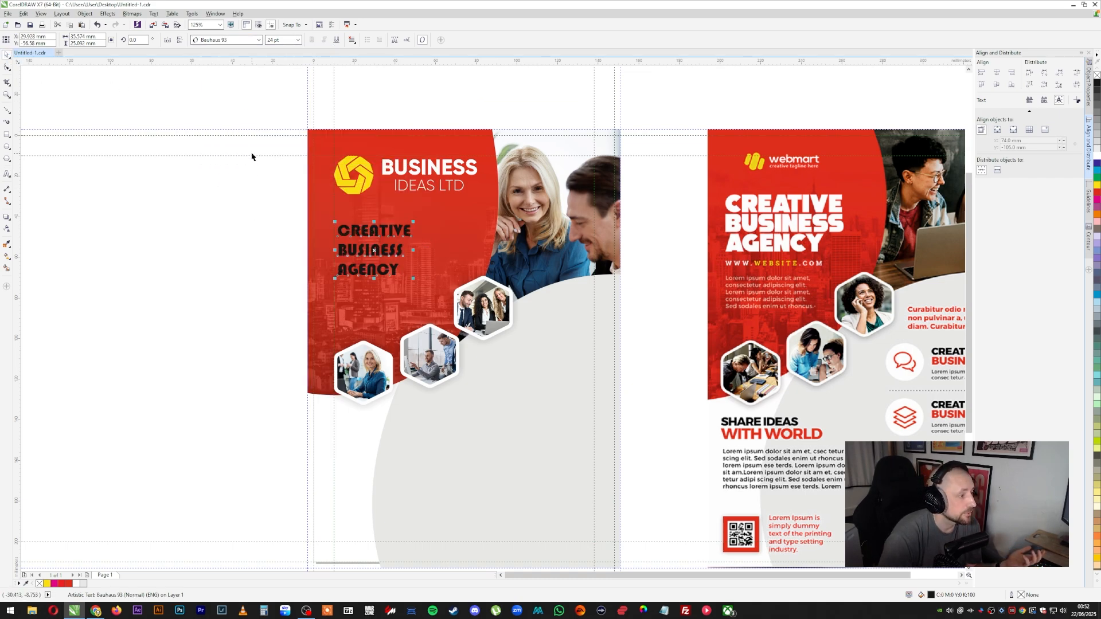
{"action": "left_click", "coordinate": [230, 40]}
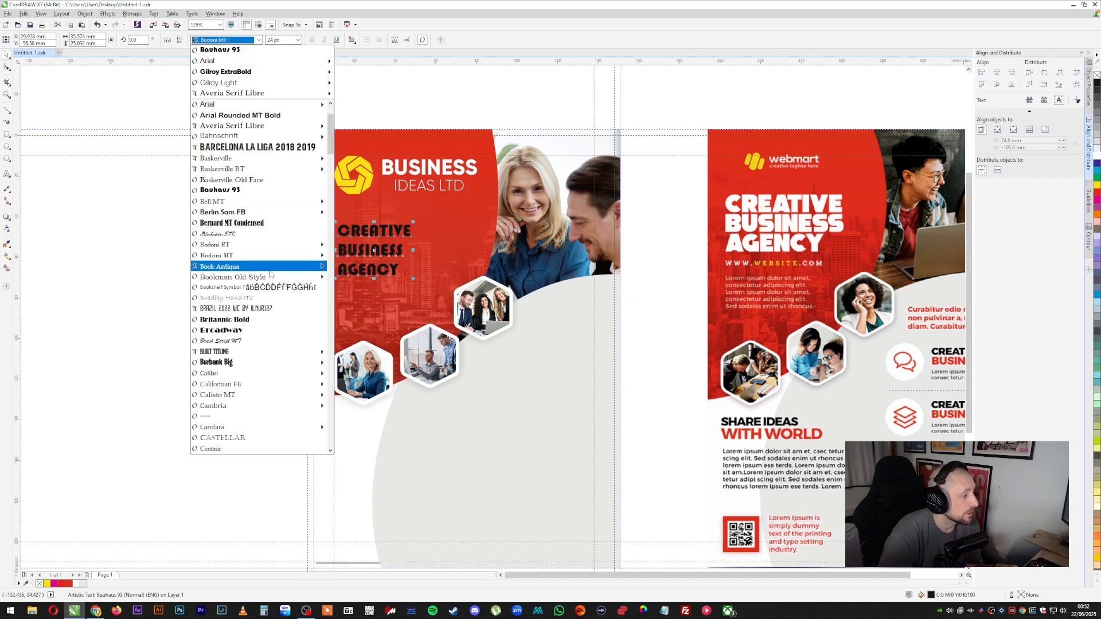
{"action": "left_click", "coordinate": [255, 353]}
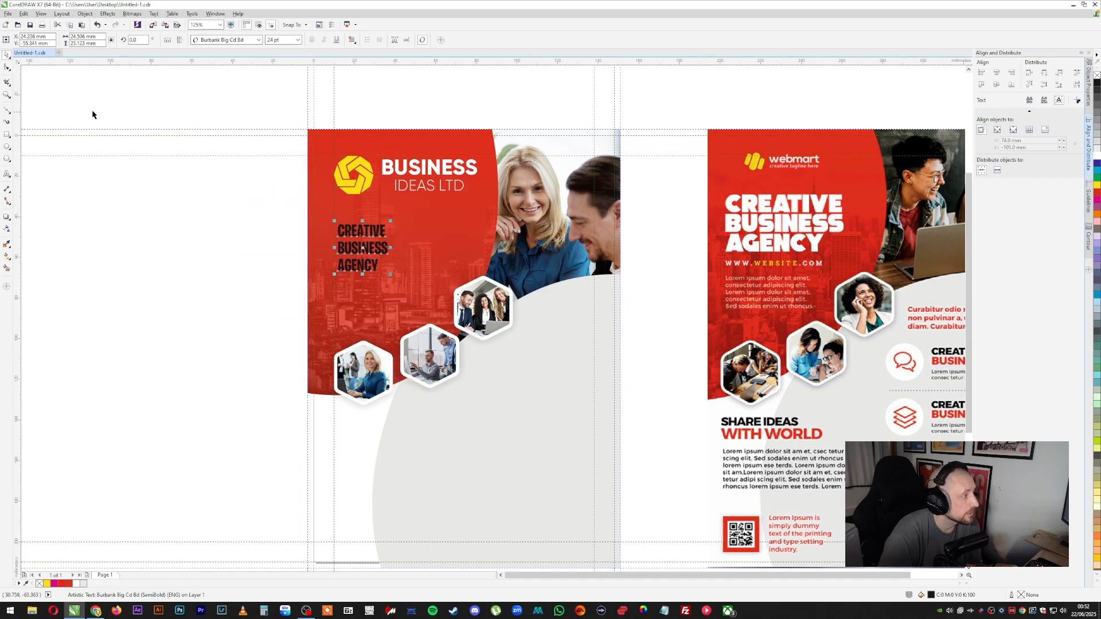
Move the heading up beneath the logo and enlarge it to about 41 mm wide
{"action": "left_click", "coordinate": [7, 67]}
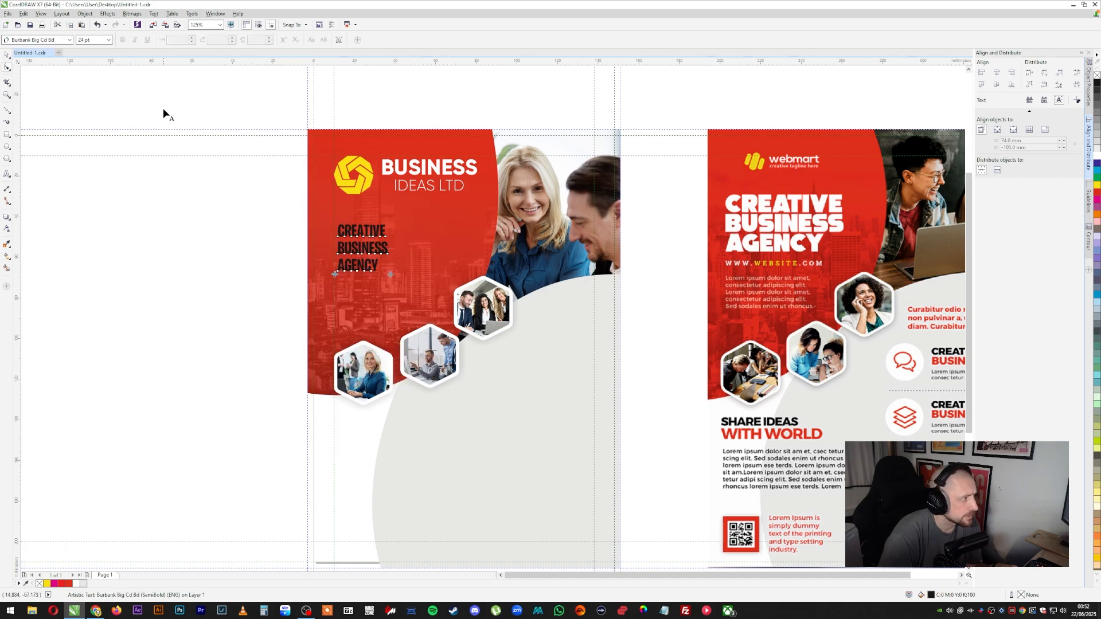
{"action": "left_click", "coordinate": [6, 55]}
{"action": "left_click_drag", "start_coordinate": [389, 248], "coordinate": [412, 201]}
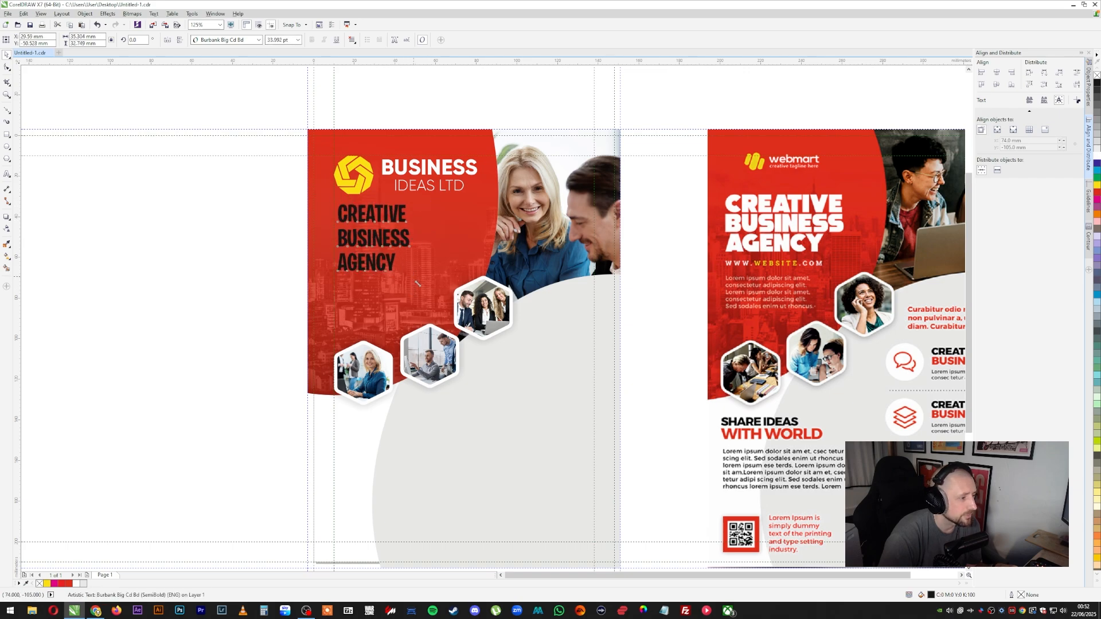
{"action": "left_click_drag", "start_coordinate": [418, 283], "coordinate": [420, 283]}
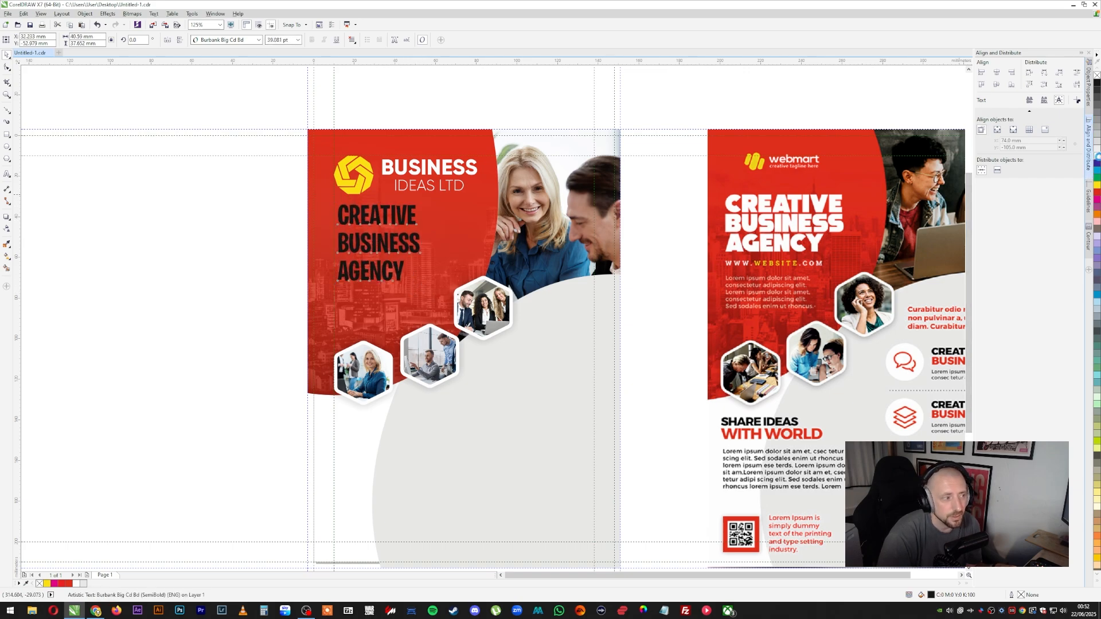
Color the CREATIVE BUSINESS AGENCY heading white and set its font to Coluna Rounded
{"action": "left_click", "coordinate": [234, 41]}
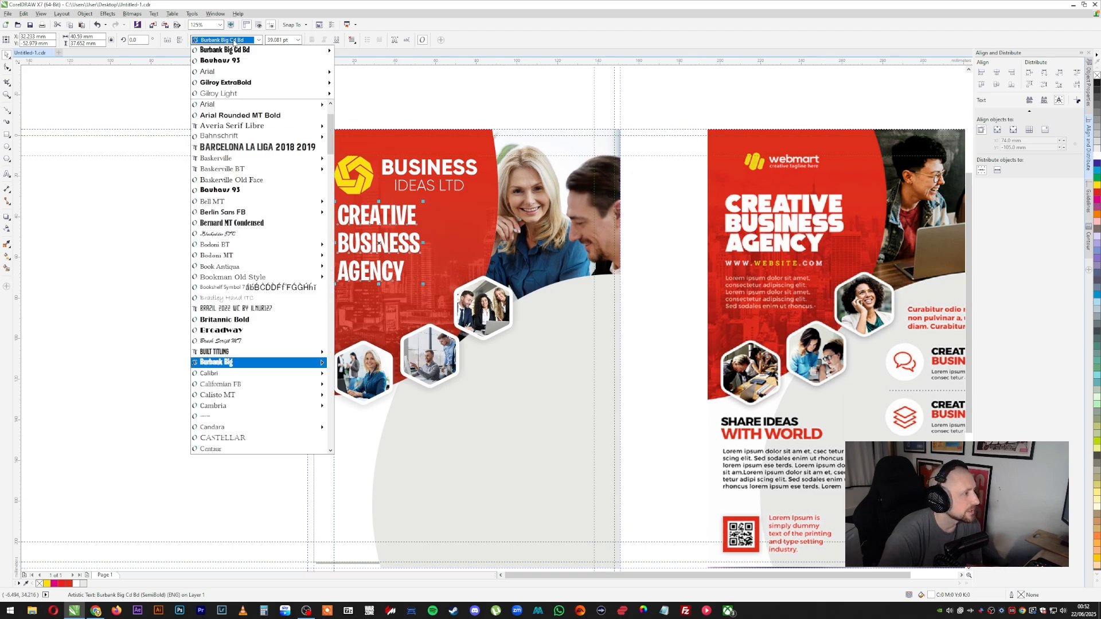
{"action": "scroll", "coordinate": [245, 360], "scroll_direction": "down", "scroll_amount": 5}
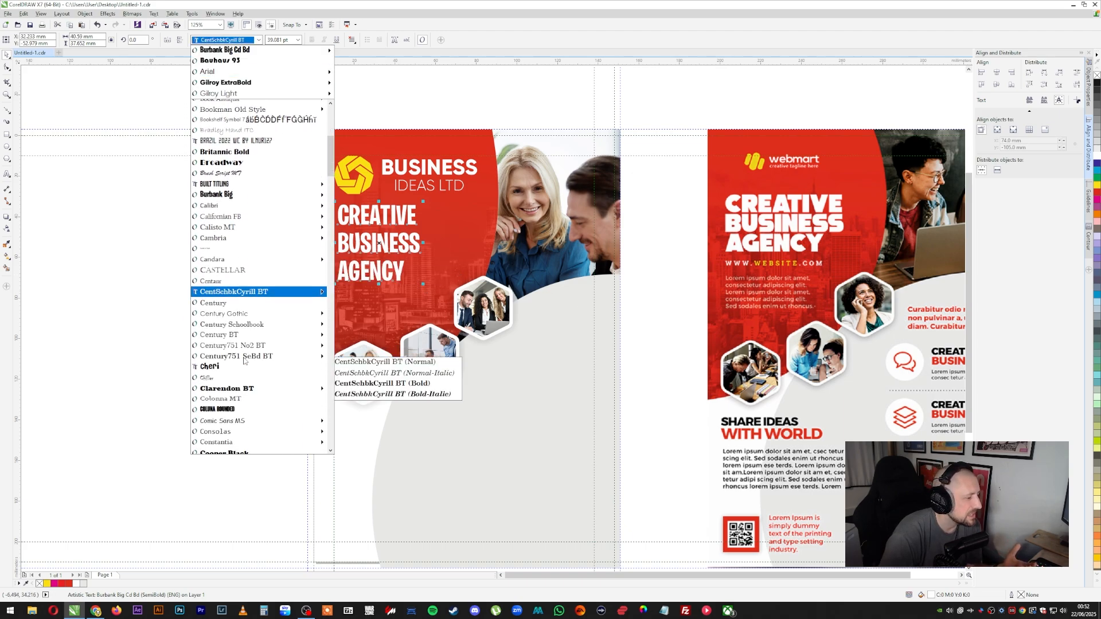
{"action": "scroll", "coordinate": [244, 360], "scroll_direction": "down", "scroll_amount": 1}
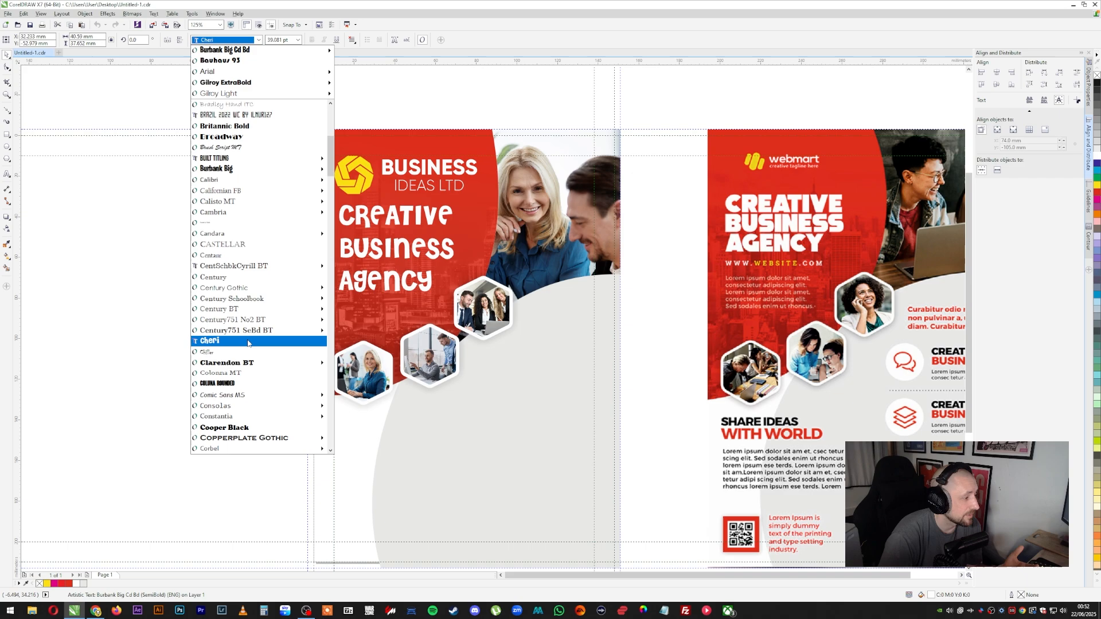
{"action": "left_click", "coordinate": [255, 383]}
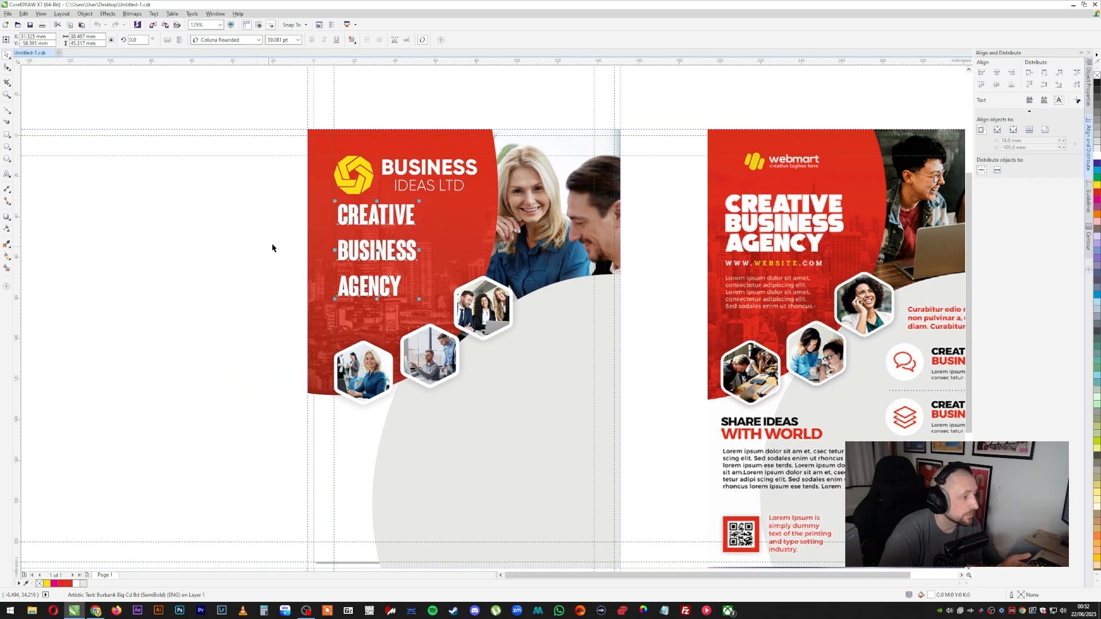
Tighten the line spacing of the three-line heading with the Shape tool
{"action": "key", "text": "F10"}
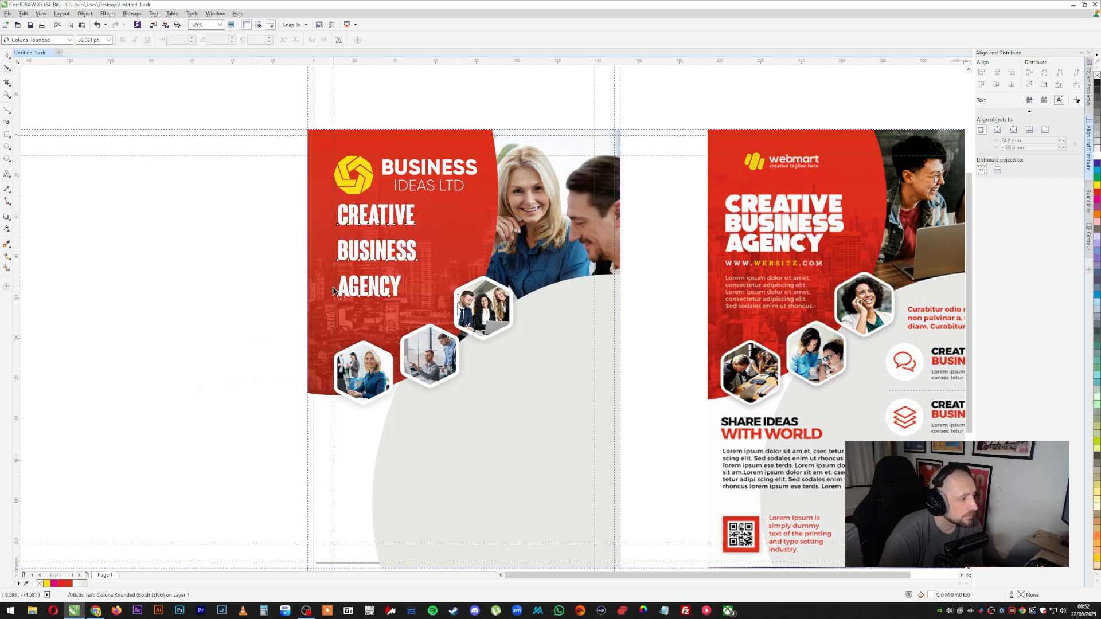
{"action": "left_click_drag", "start_coordinate": [334, 291], "coordinate": [322, 264]}
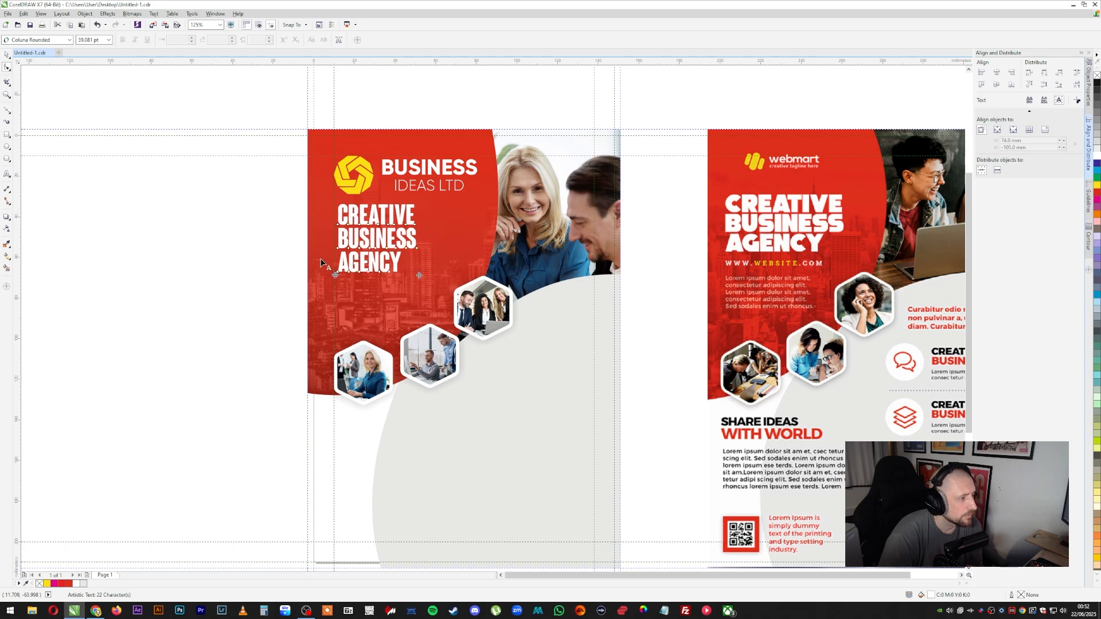
{"action": "key", "text": "space"}
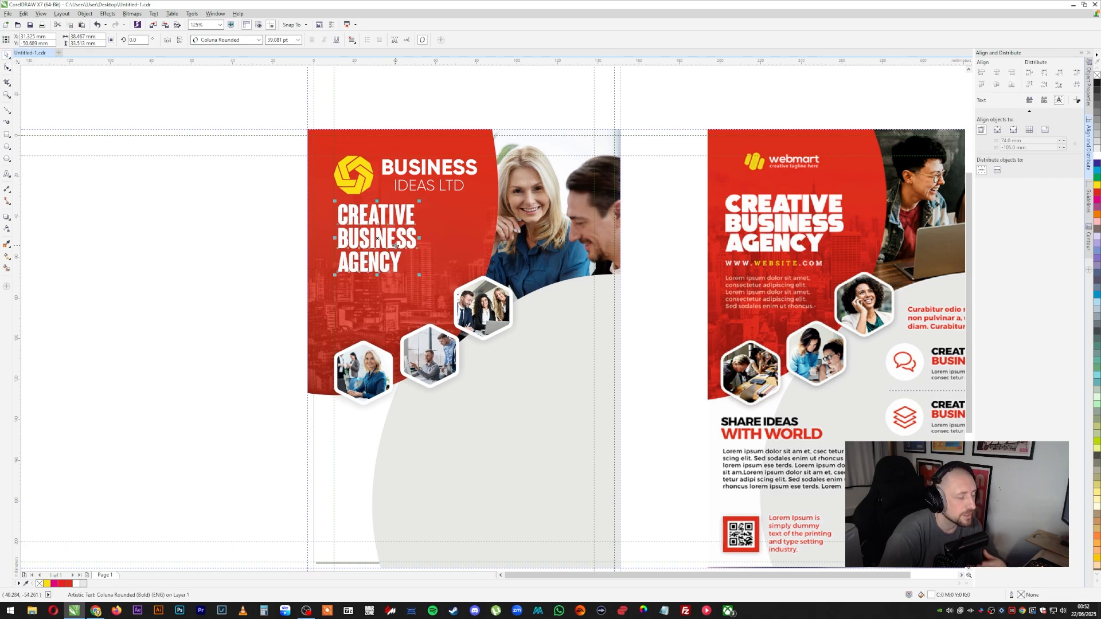
Fine-tune the heading's line spacing to about 34 mm overall height, trying wider letter spacing and undoing it
{"action": "left_click", "coordinate": [7, 67]}
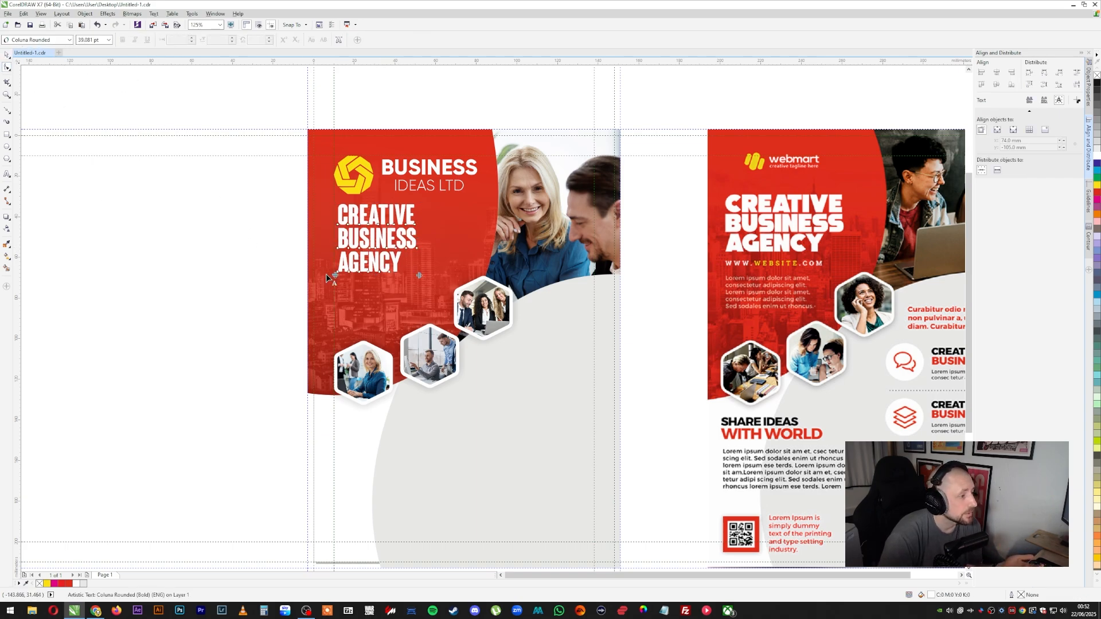
{"action": "mouse_move", "coordinate": [335, 275]}
{"action": "left_mouse_down"}
{"action": "mouse_move", "coordinate": [336, 292]}
{"action": "mouse_move", "coordinate": [338, 282]}
{"action": "left_mouse_up"}
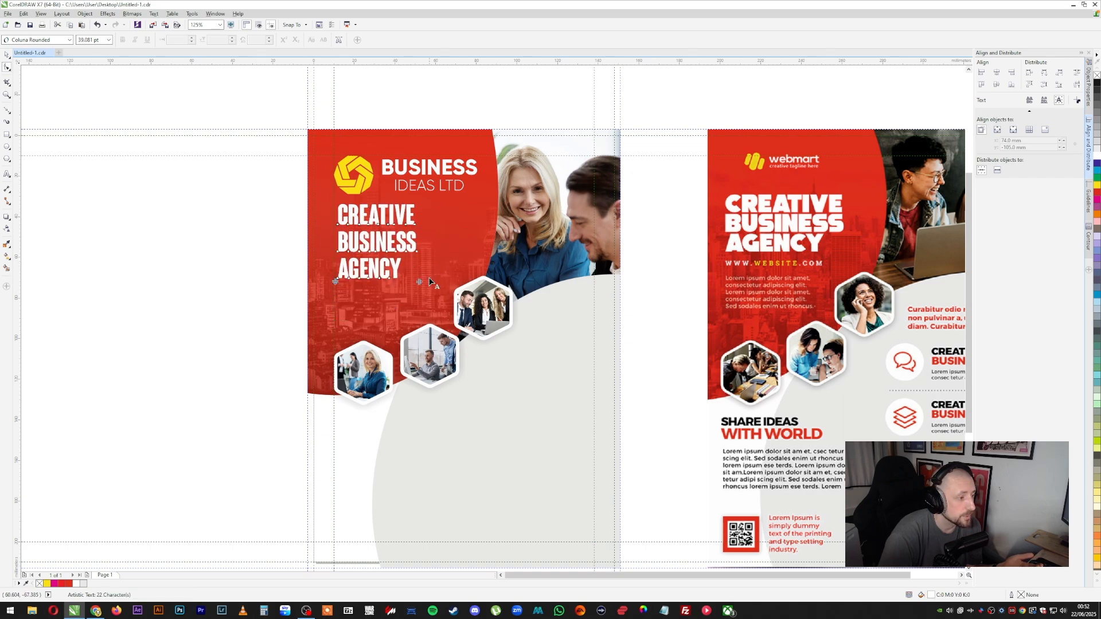
{"action": "left_click_drag", "start_coordinate": [434, 281], "coordinate": [470, 282]}
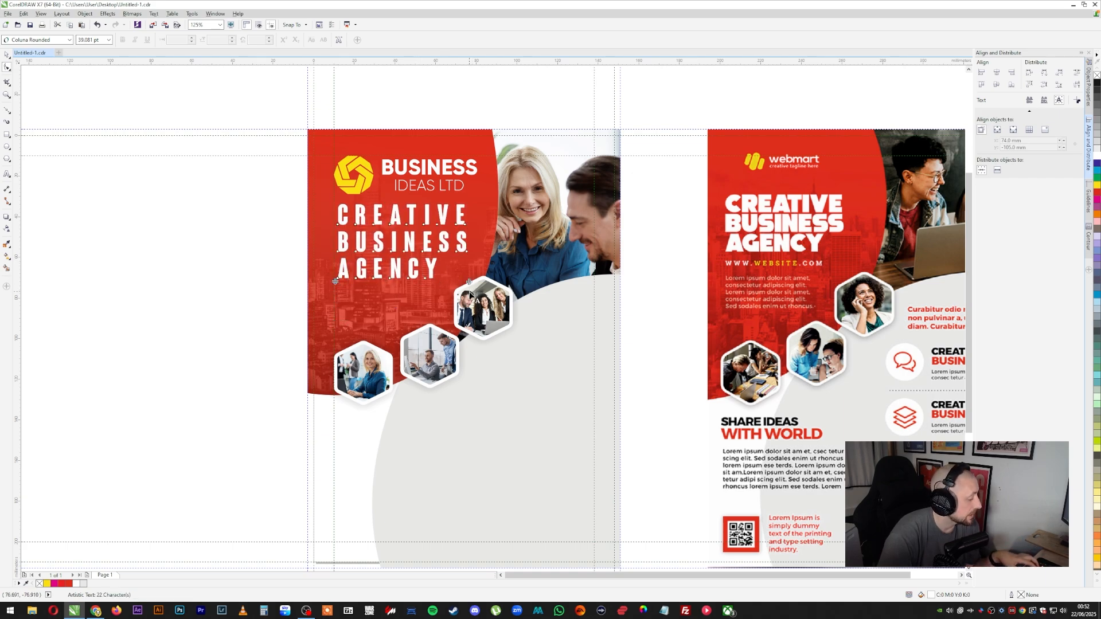
{"action": "key", "text": "ctrl+z"}
{"action": "left_click_drag", "start_coordinate": [335, 282], "coordinate": [336, 277]}
{"action": "left_click", "coordinate": [7, 56]}
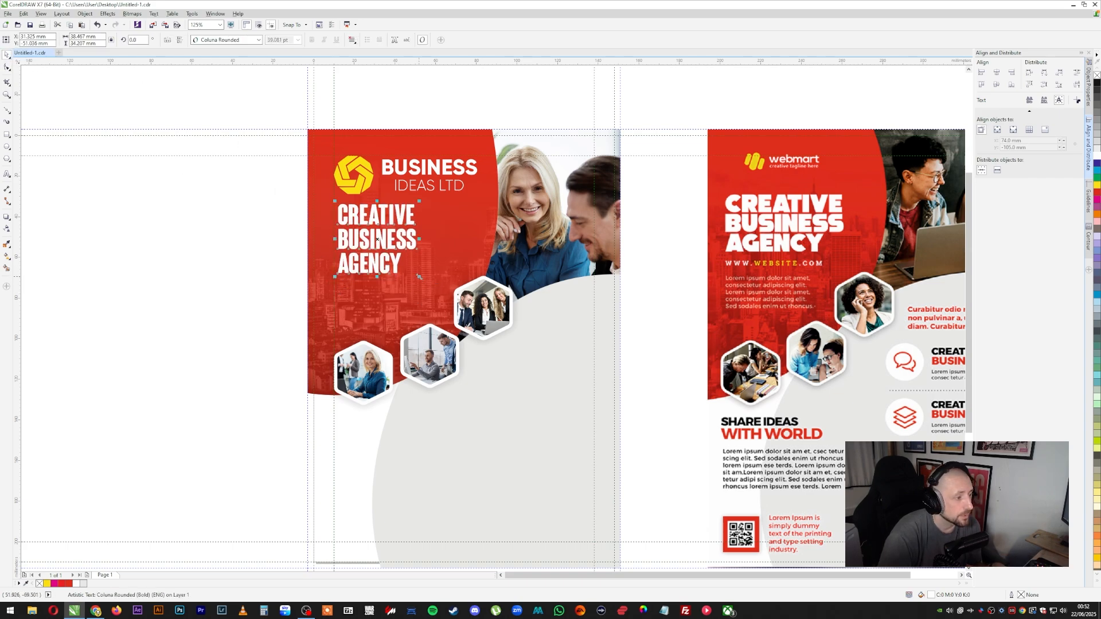
Enlarge and stretch the heading to about 65.4 mm wide by 44.5 mm high, lined up with the logo's left edge
{"action": "left_click_drag", "start_coordinate": [421, 278], "coordinate": [446, 308]}
{"action": "left_click", "coordinate": [410, 257]}
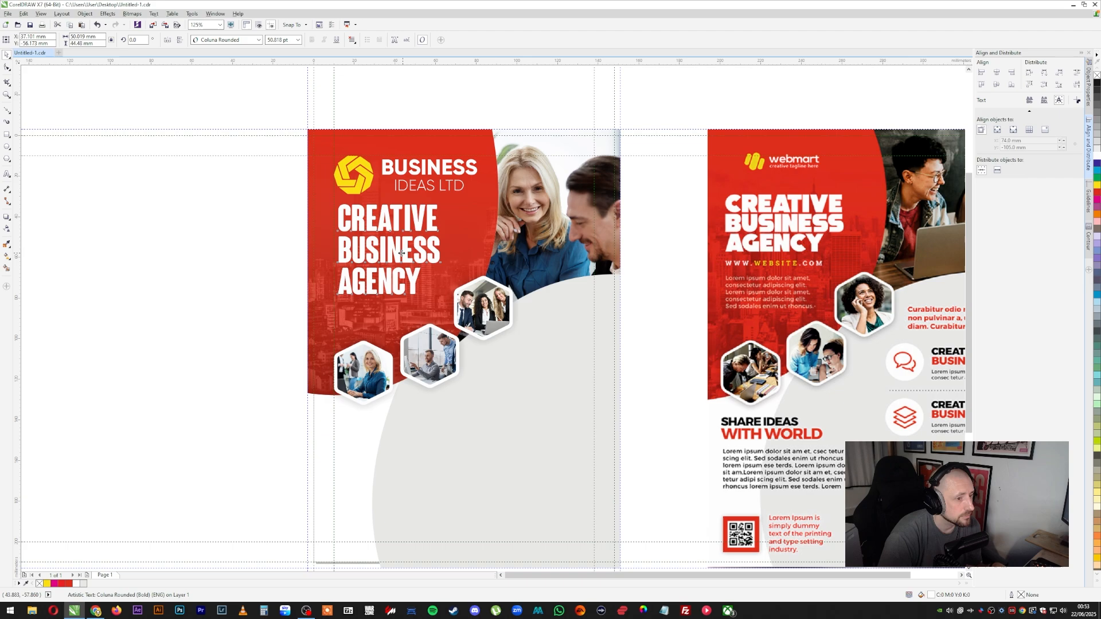
{"action": "left_click_drag", "start_coordinate": [402, 253], "coordinate": [398, 259]}
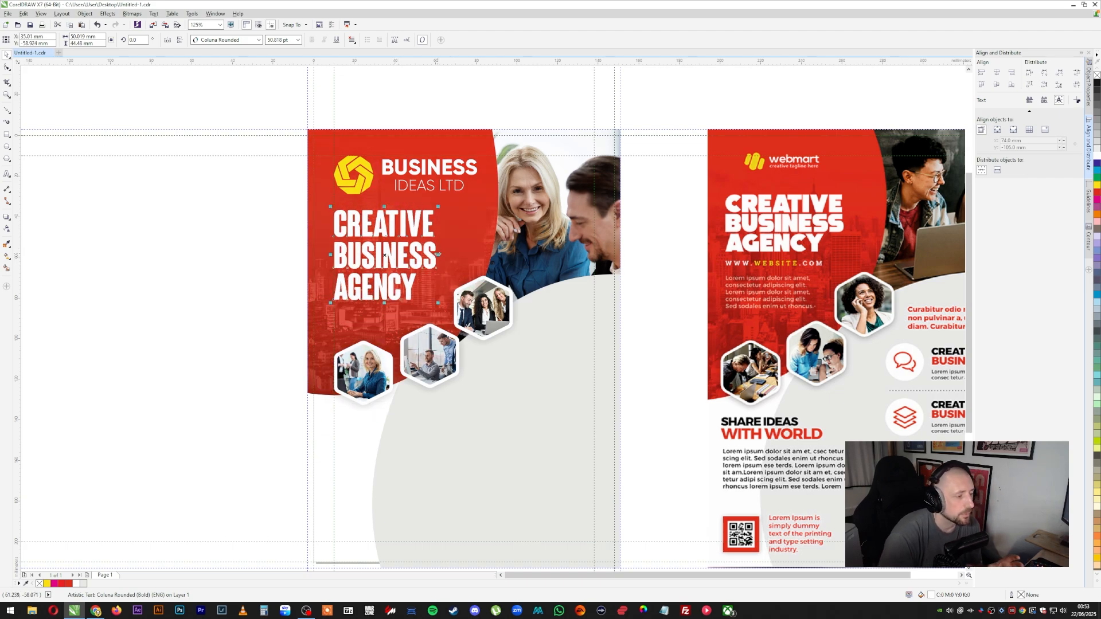
{"action": "left_click_drag", "start_coordinate": [439, 258], "coordinate": [470, 257]}
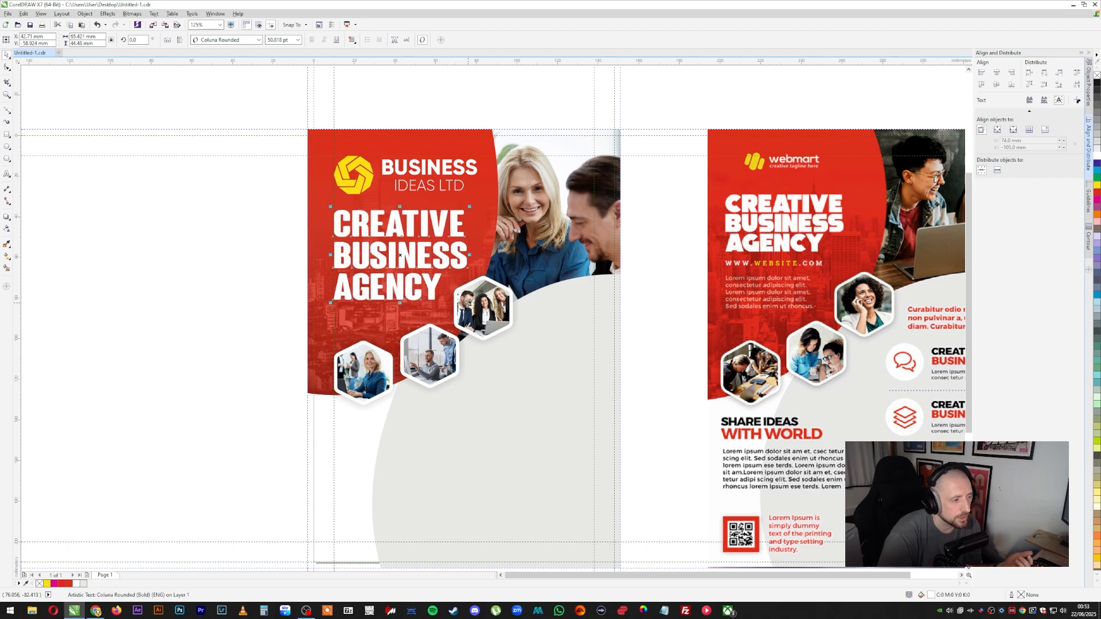
Scale the stretched heading down proportionally, undo that attempt, and rescale it to about 49.5 mm wide
{"action": "left_click_drag", "start_coordinate": [468, 302], "coordinate": [446, 290]}
{"action": "left_click", "coordinate": [274, 287]}
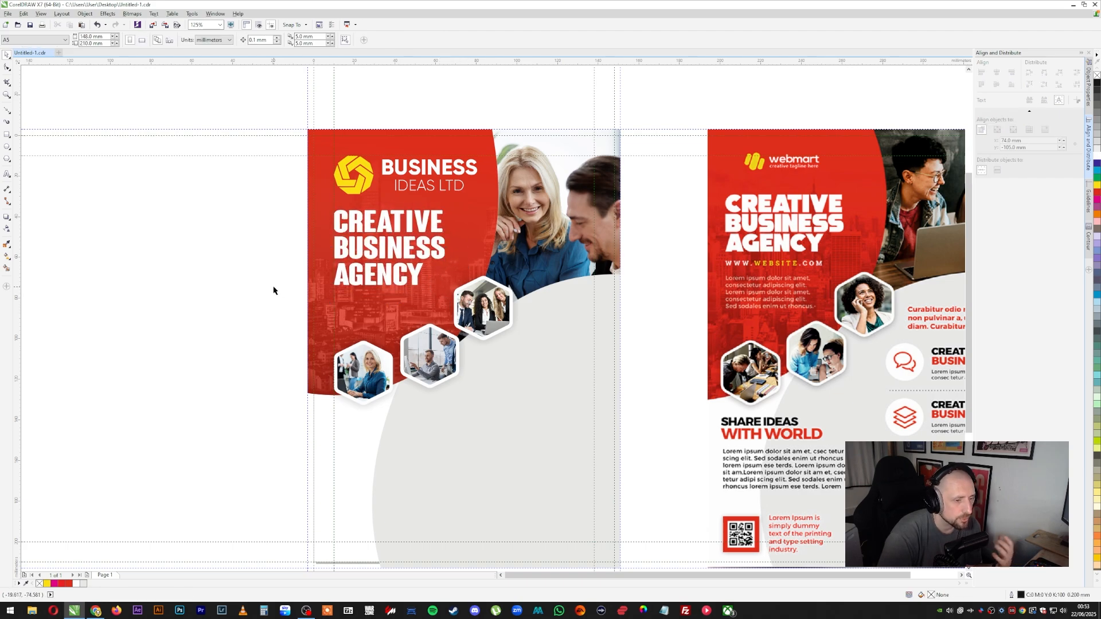
{"action": "left_click", "coordinate": [418, 189]}
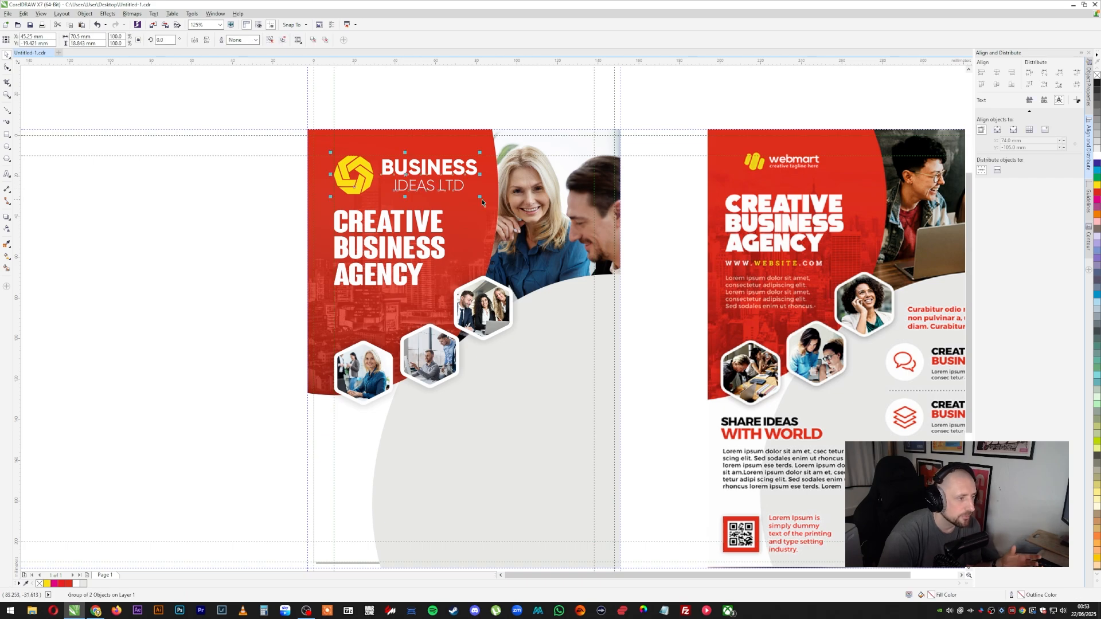
{"action": "left_click", "coordinate": [475, 197]}
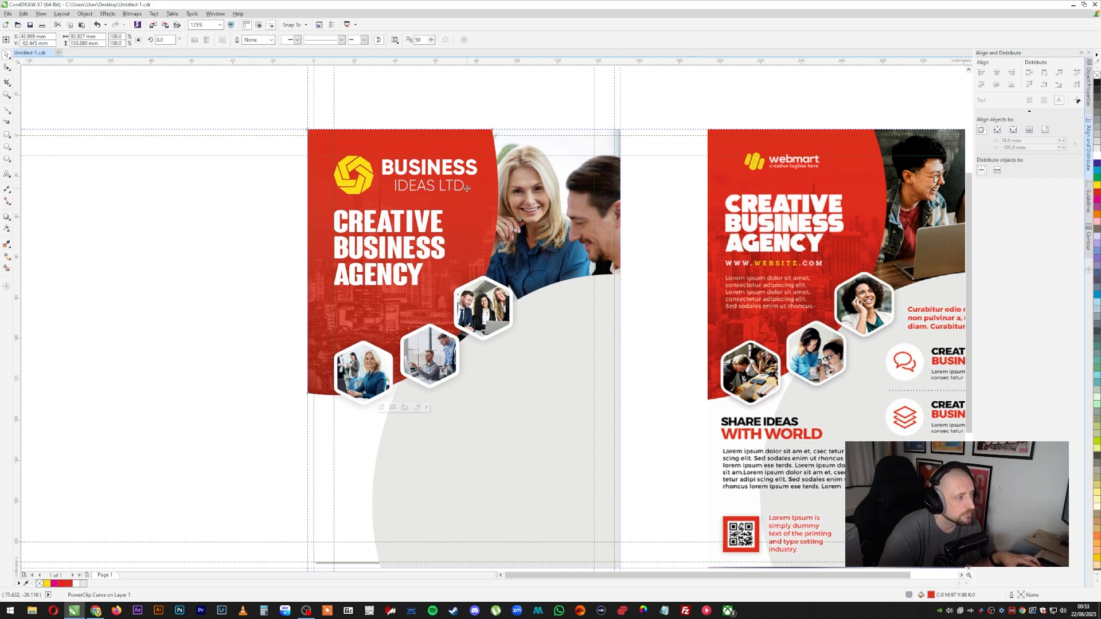
{"action": "key", "text": "Escape"}
{"action": "key", "text": "ctrl+z"}
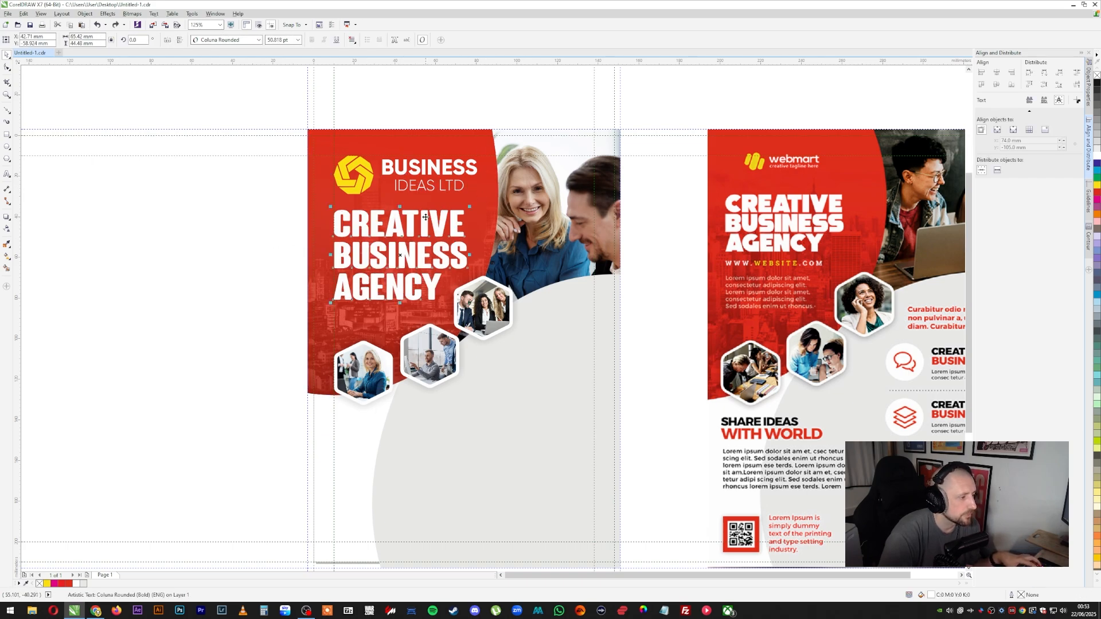
{"action": "key", "text": "ctrl+shift+z"}
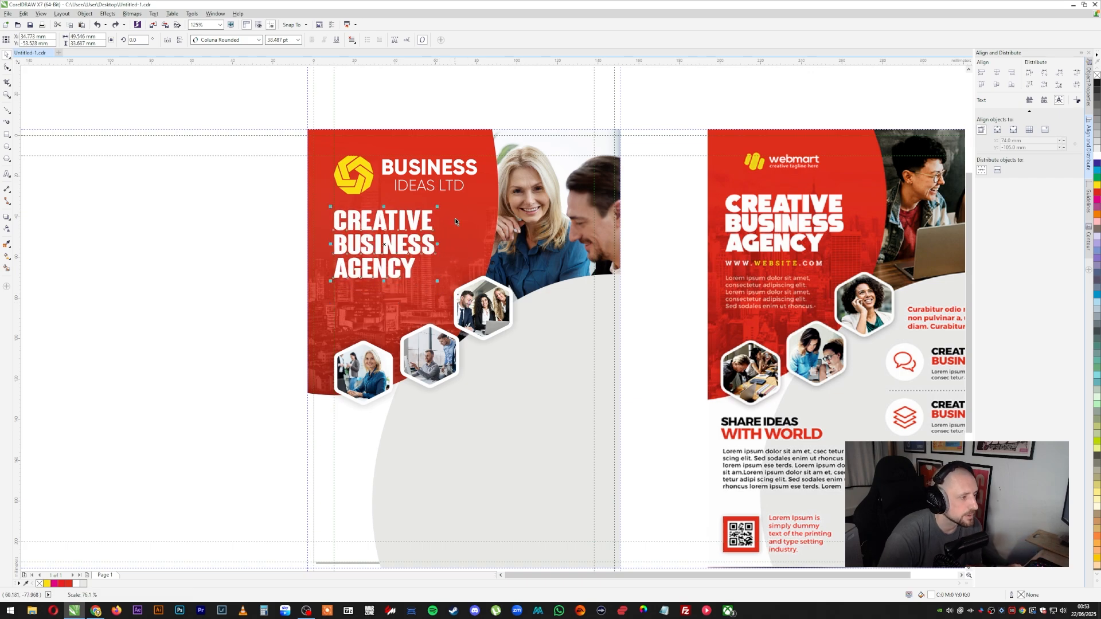
Scale the grouped logo down slightly in proportion, keeping its upper-left corner in place
{"action": "left_click", "coordinate": [461, 189]}
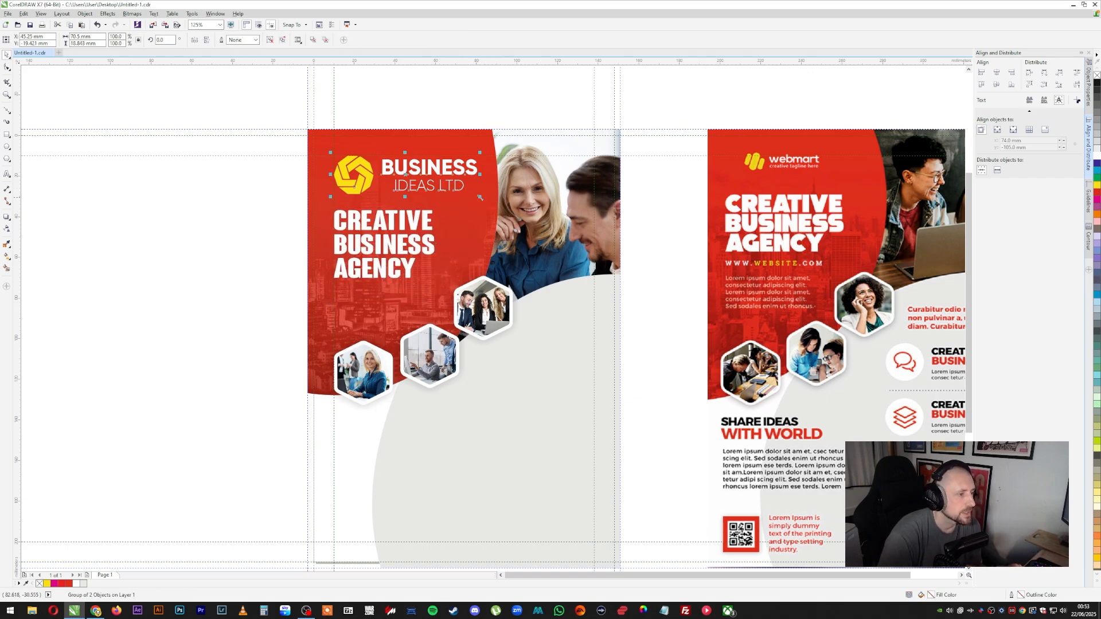
{"action": "left_click_drag", "start_coordinate": [480, 198], "coordinate": [464, 192]}
{"action": "left_click", "coordinate": [104, 247]}
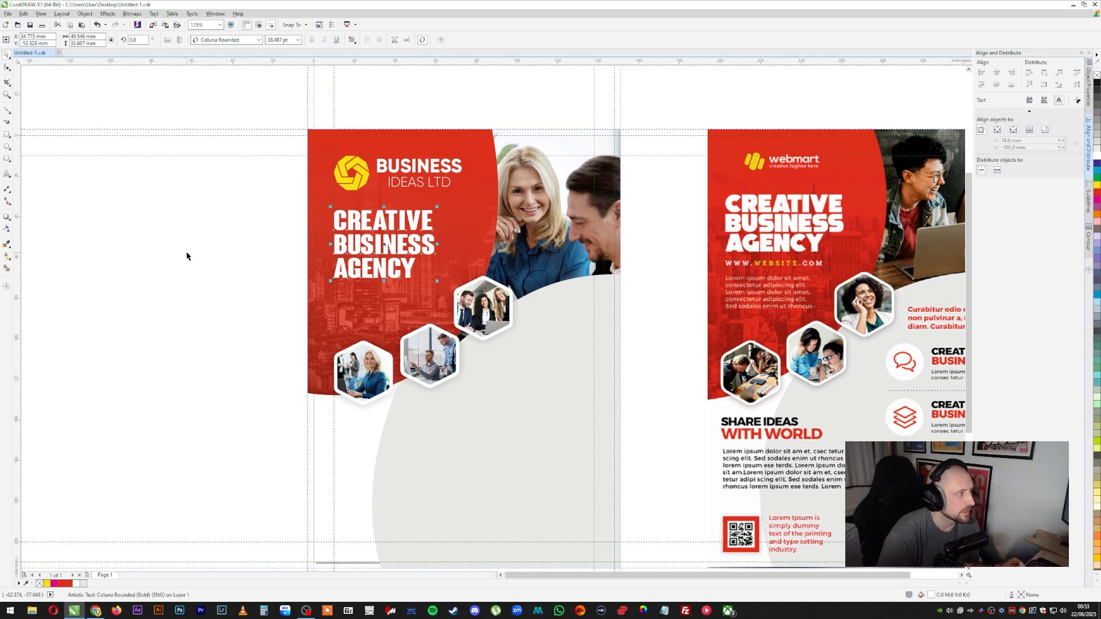
{"action": "left_click", "coordinate": [394, 220]}
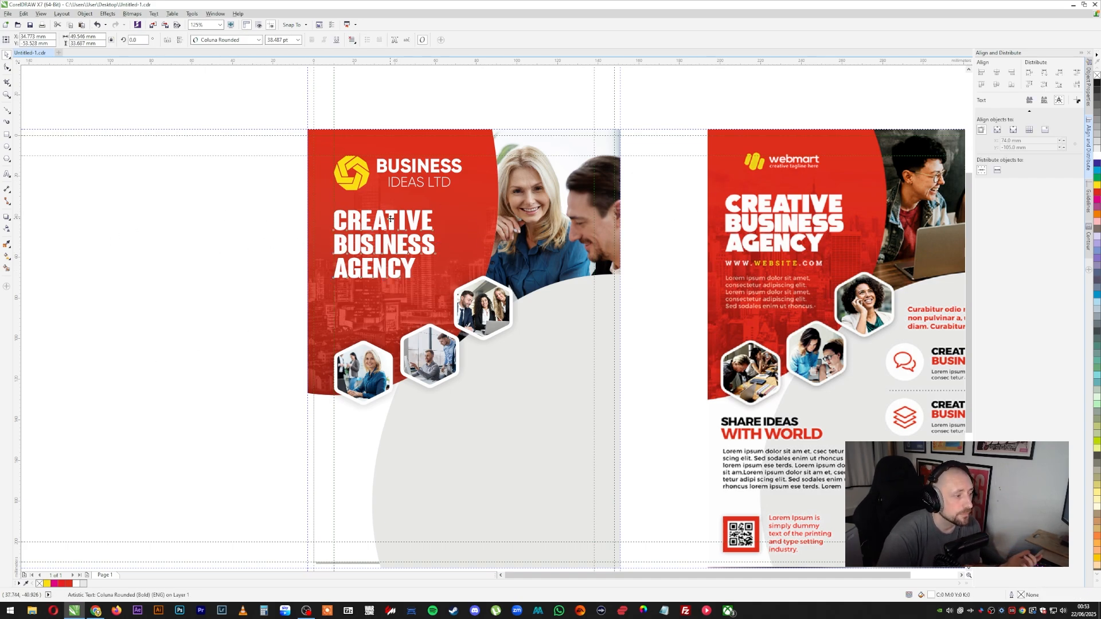
{"action": "left_click_drag", "start_coordinate": [390, 219], "coordinate": [411, 289]}
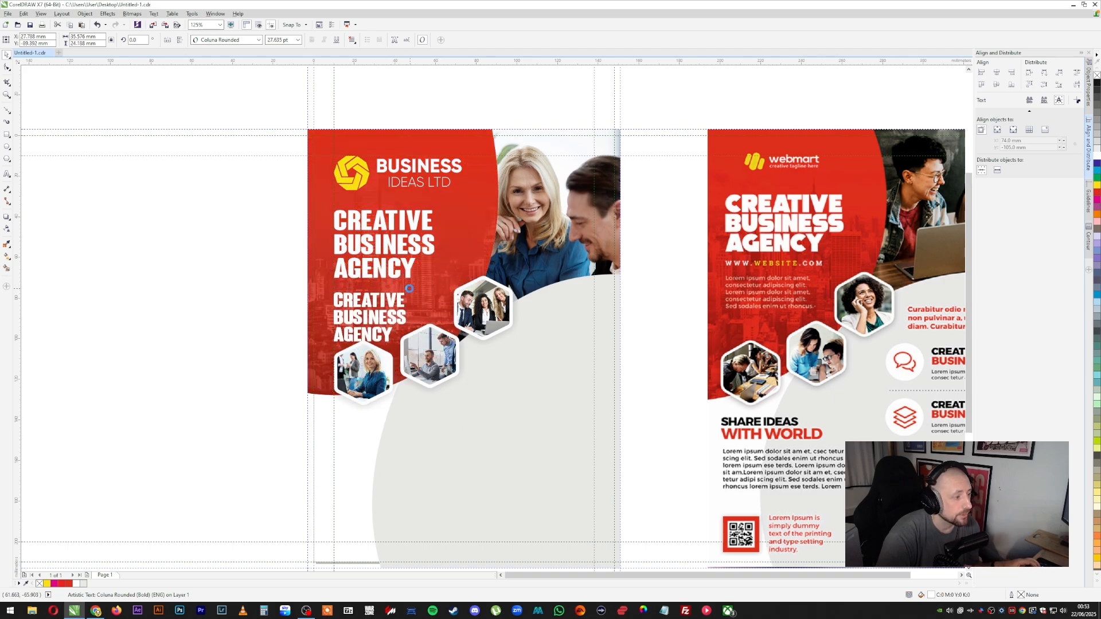
{"action": "double_click", "coordinate": [397, 299]}
{"action": "key", "text": "ctrl+a"}
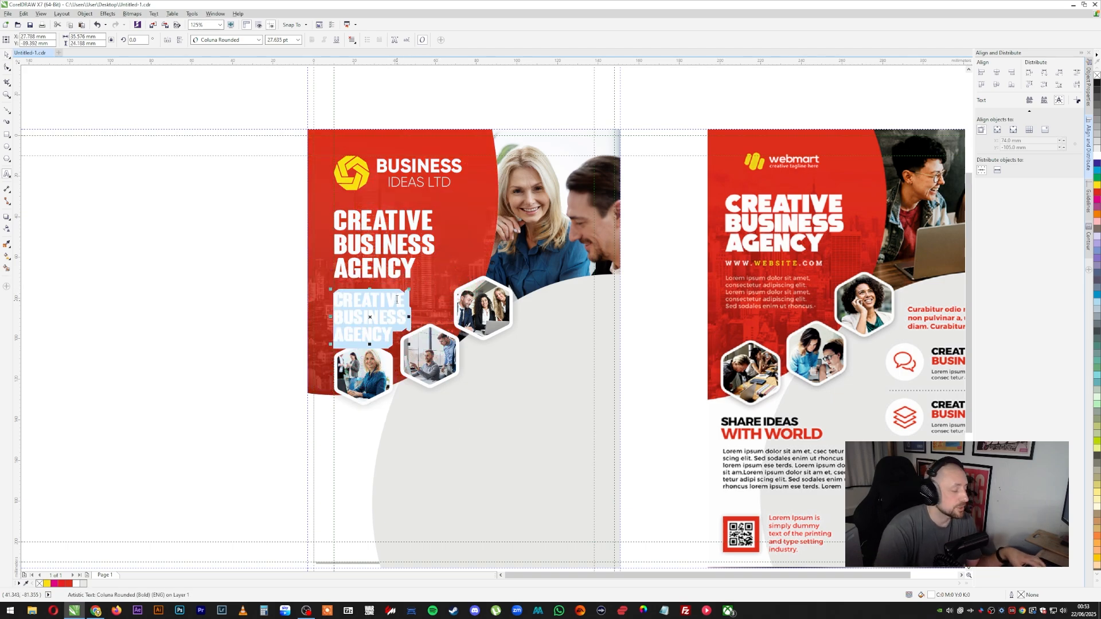
{"action": "type", "text": "www."}
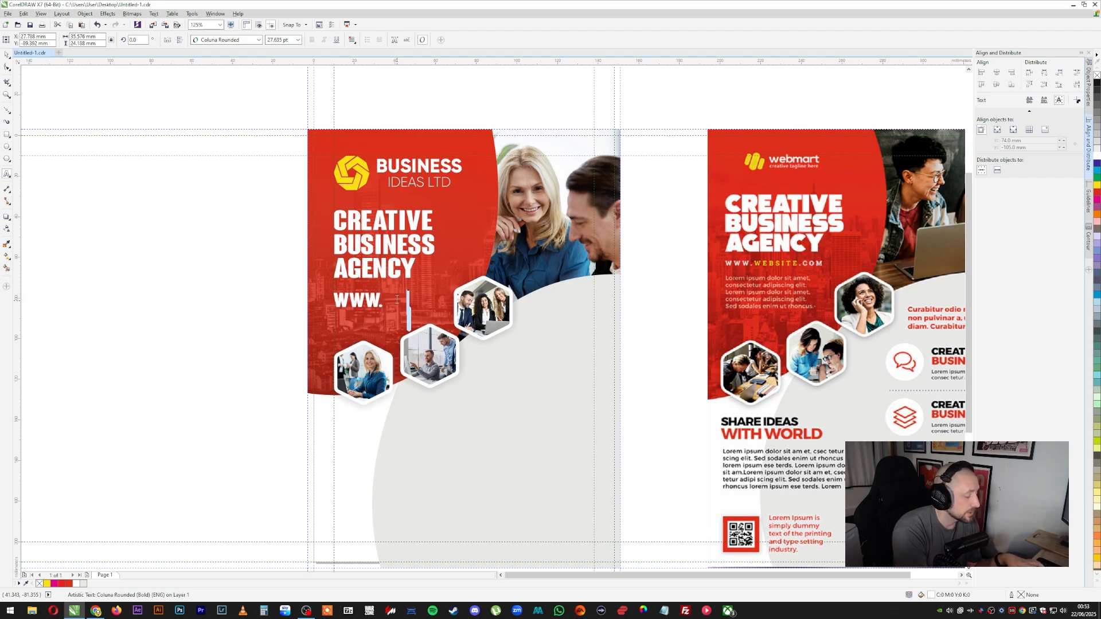
{"action": "type", "text": "b"}
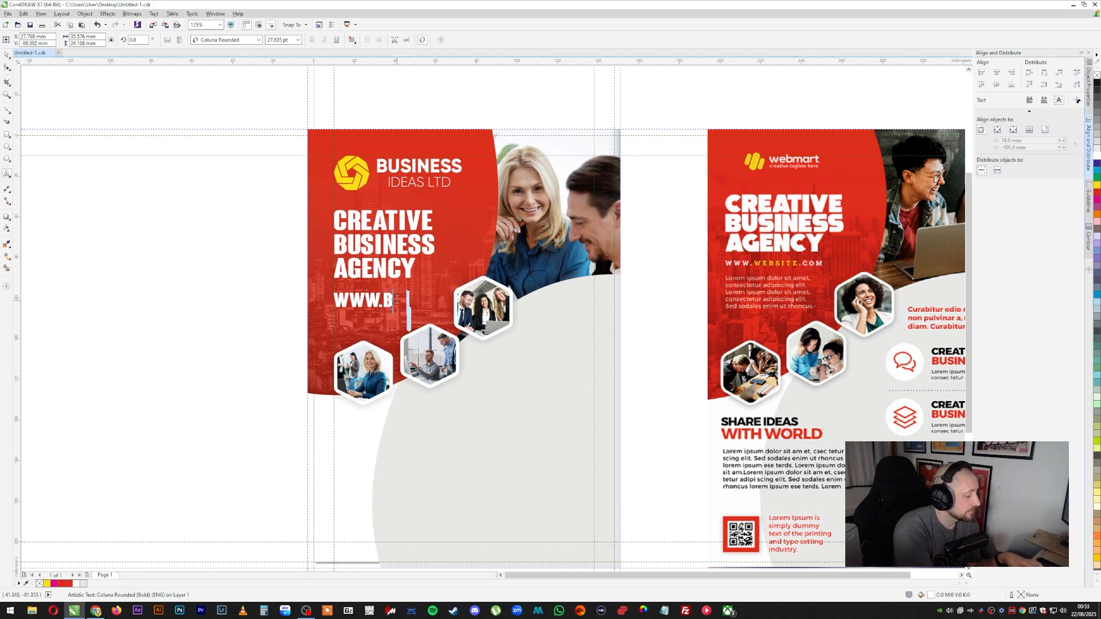
{"action": "type", "text": "usinessideas"}
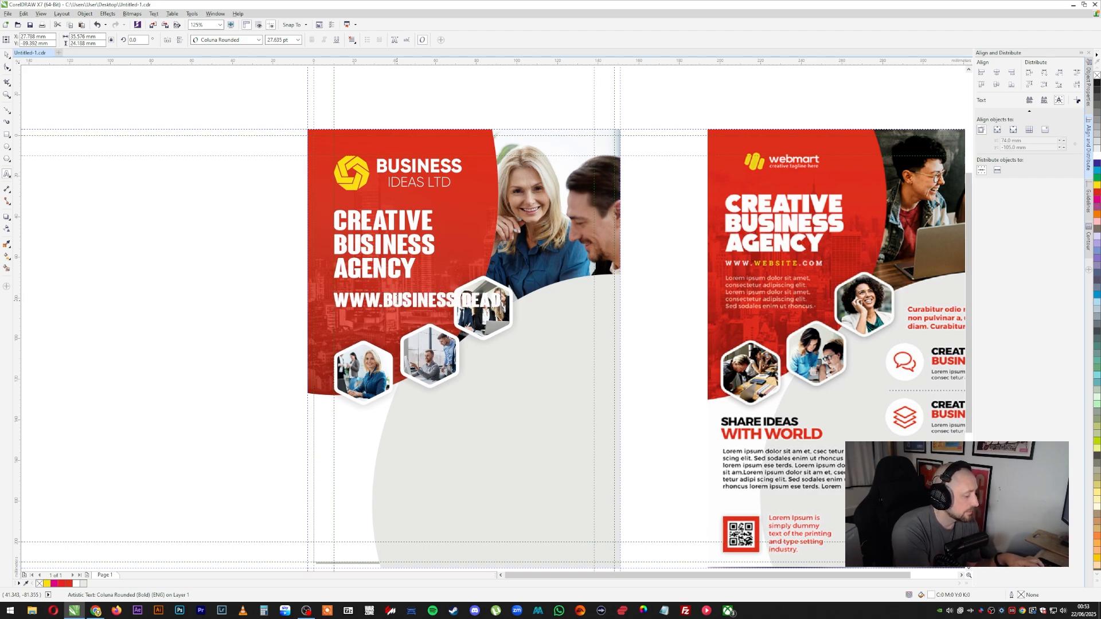
{"action": "type", "text": ".com"}
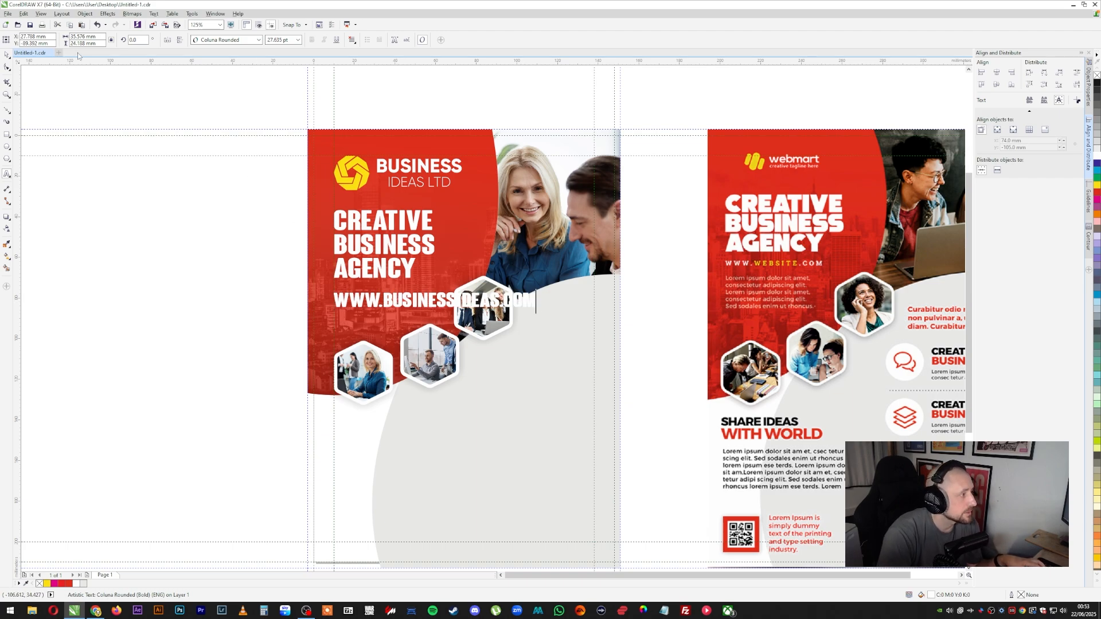
{"action": "left_click", "coordinate": [7, 54]}
Set the web address in Gilroy ExtraBold and scale it down to about 50 mm wide beneath the heading
{"action": "left_click", "coordinate": [225, 40]}
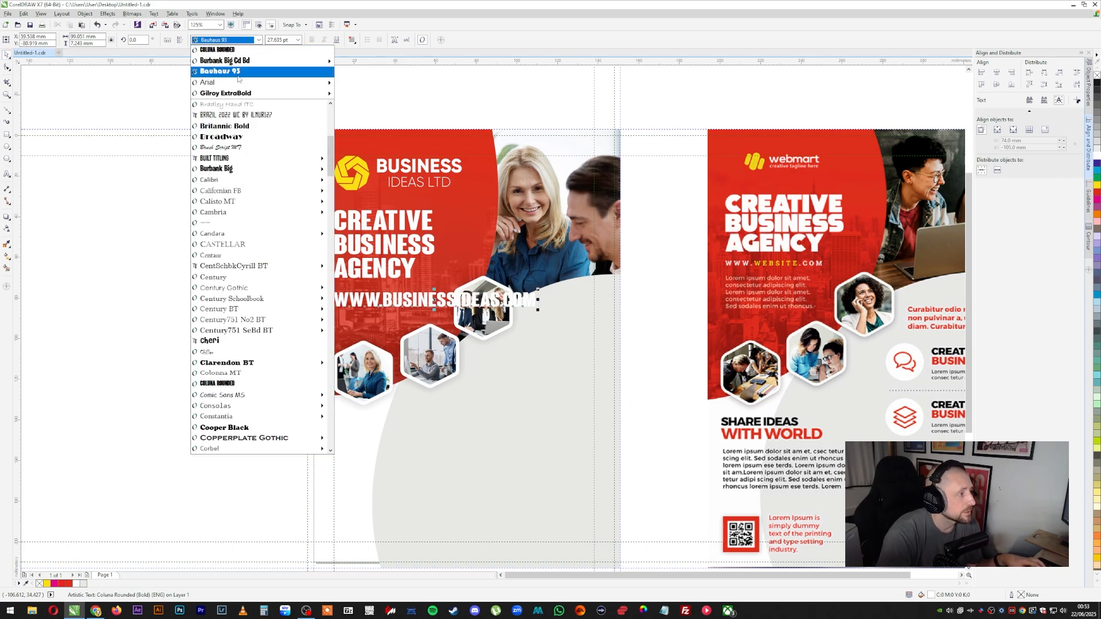
{"action": "left_click", "coordinate": [237, 93]}
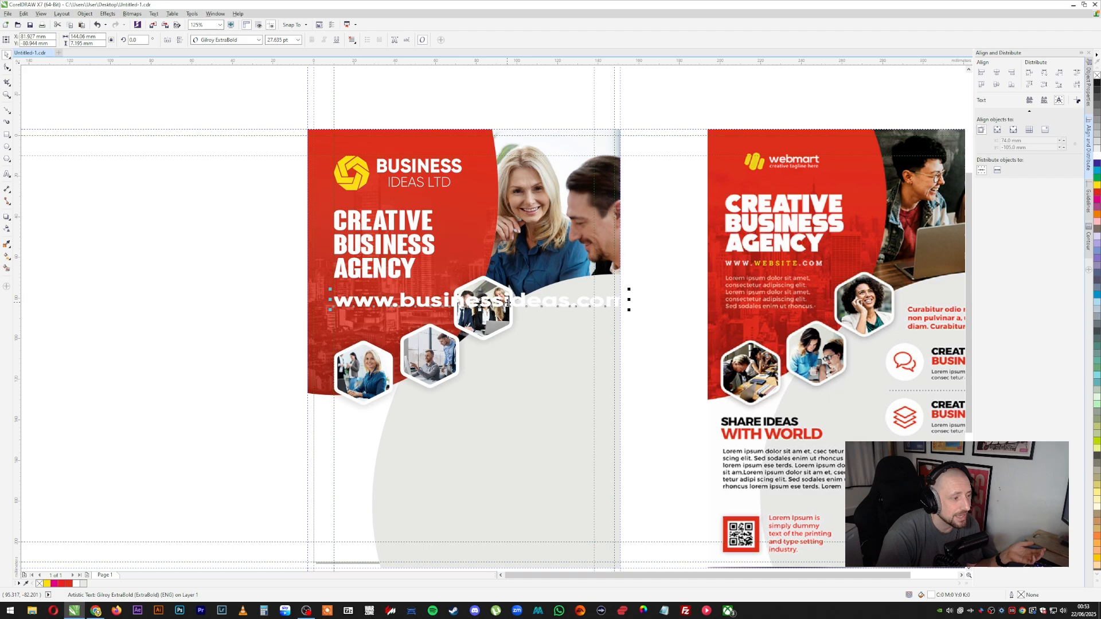
{"action": "mouse_move", "coordinate": [510, 306]}
{"action": "left_mouse_down"}
{"action": "mouse_move", "coordinate": [509, 429]}
{"action": "mouse_move", "coordinate": [504, 276]}
{"action": "mouse_move", "coordinate": [504, 297]}
{"action": "left_mouse_up"}
{"action": "left_click_drag", "start_coordinate": [628, 293], "coordinate": [438, 296]}
Change the web address font to Gilroy Light and enlarge it to about 52.7 mm wide
{"action": "left_click", "coordinate": [234, 40]}
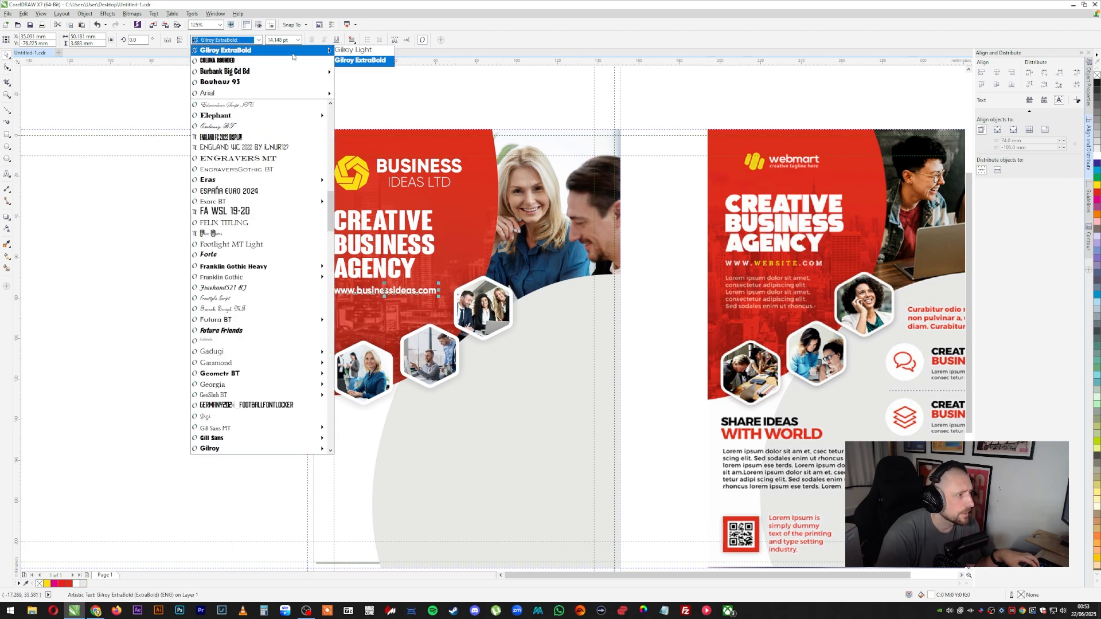
{"action": "left_click", "coordinate": [353, 50]}
{"action": "left_click_drag", "start_coordinate": [439, 285], "coordinate": [446, 282]}
Move the heading up closer to the logo and shift the web address up slightly beneath it
{"action": "left_click_drag", "start_coordinate": [393, 251], "coordinate": [392, 244]}
{"action": "left_click", "coordinate": [303, 298]}
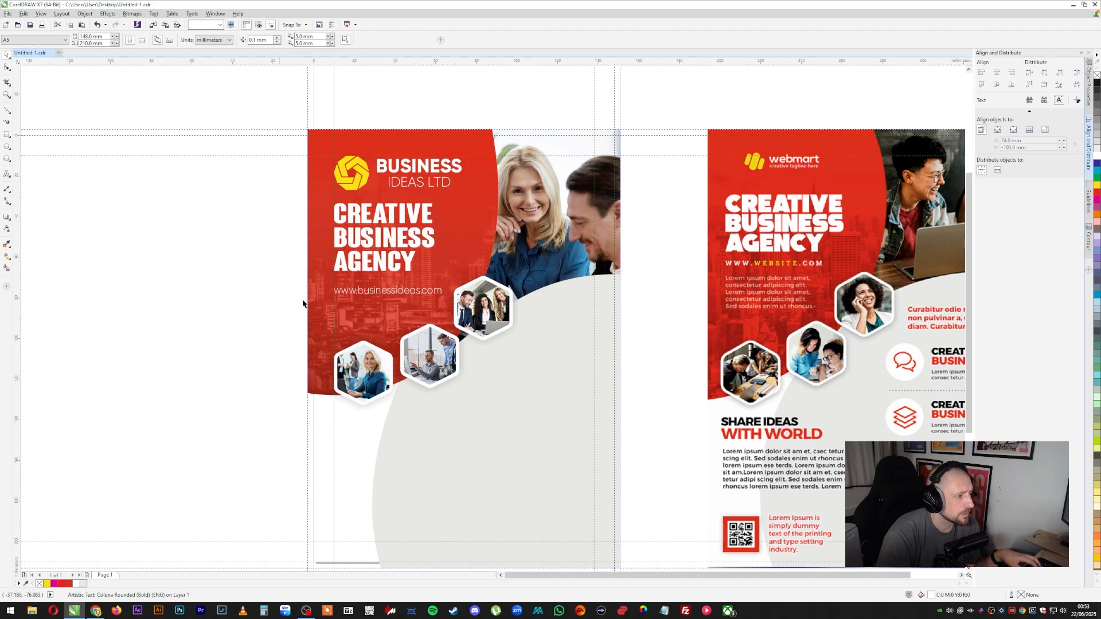
{"action": "left_click", "coordinate": [420, 296]}
{"action": "left_click", "coordinate": [421, 295]}
{"action": "left_click_drag", "start_coordinate": [421, 295], "coordinate": [421, 290]}
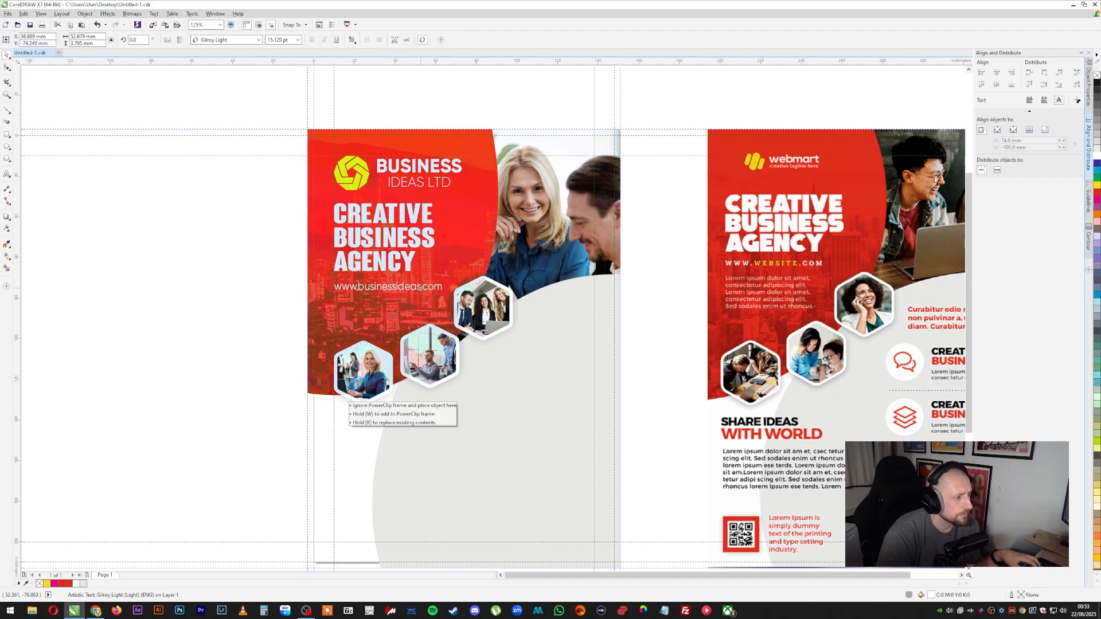
{"action": "left_click", "coordinate": [1097, 186]}
{"action": "left_click", "coordinate": [280, 312]}
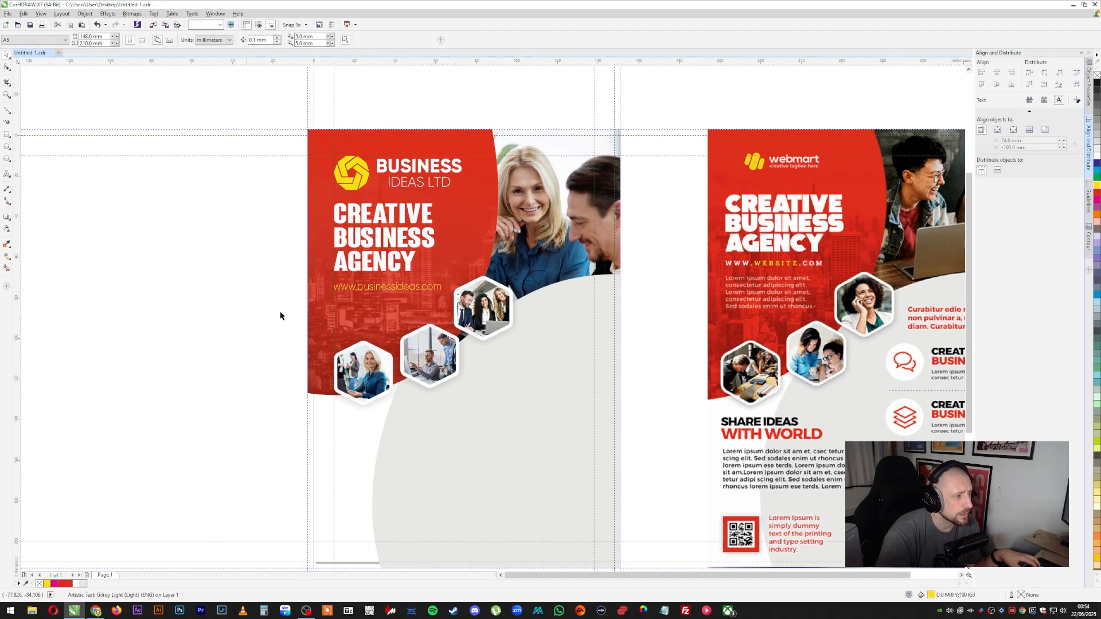
{"action": "left_click", "coordinate": [414, 292]}
{"action": "double_click", "coordinate": [414, 288]}
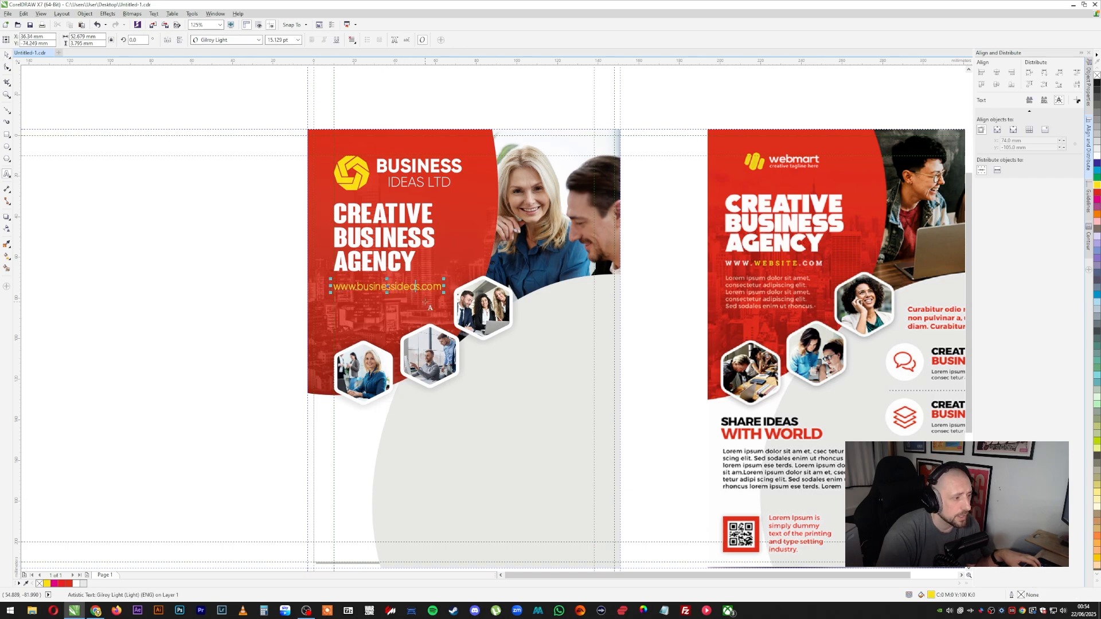
{"action": "scroll", "coordinate": [388, 285], "scroll_direction": "up", "scroll_amount": 2}
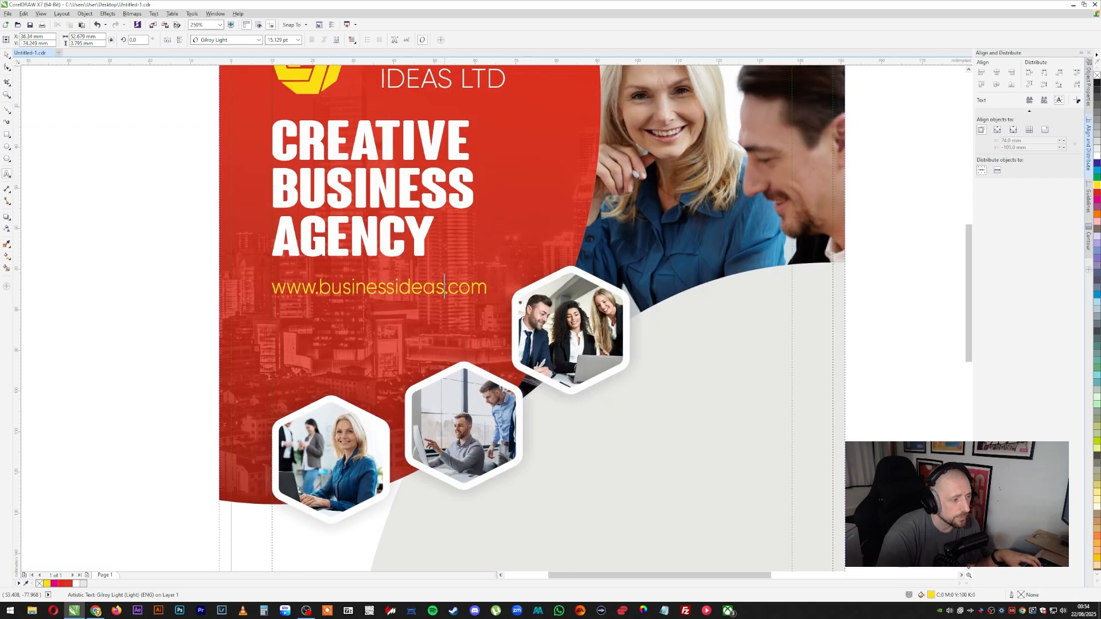
{"action": "key", "text": "shift+End"}
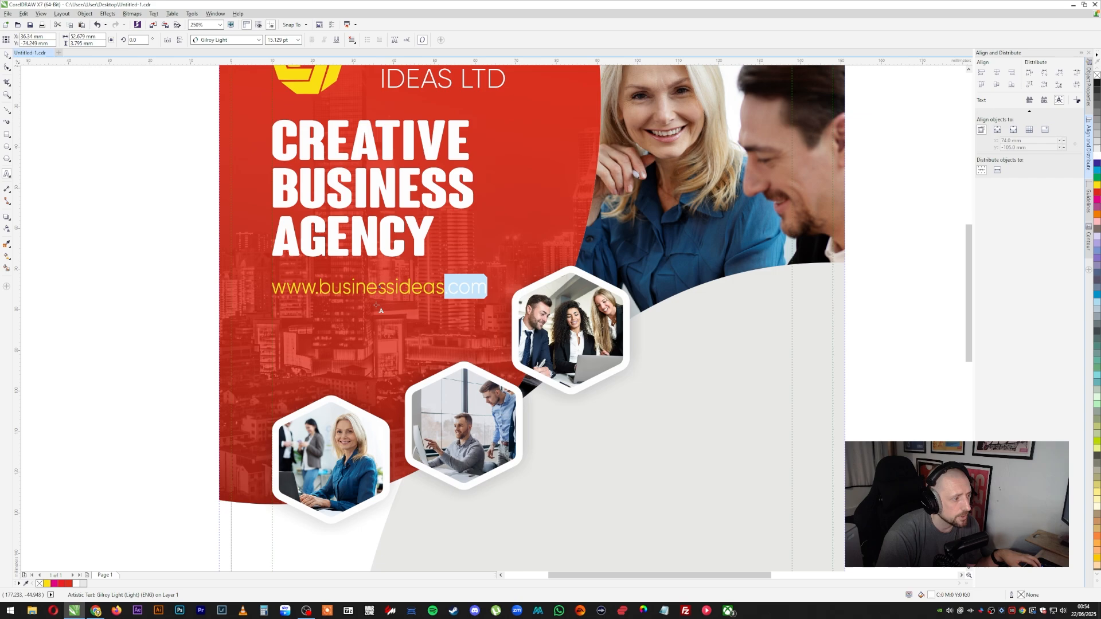
{"action": "left_click", "coordinate": [319, 287]}
{"action": "key", "text": "shift+Home"}
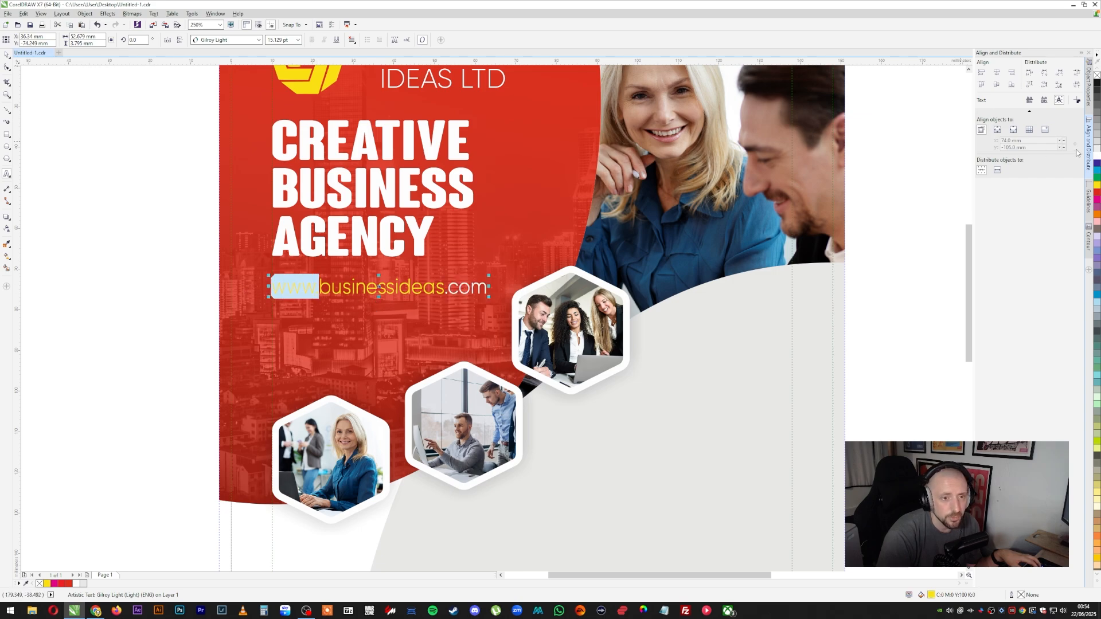
{"action": "left_click", "coordinate": [1097, 156]}
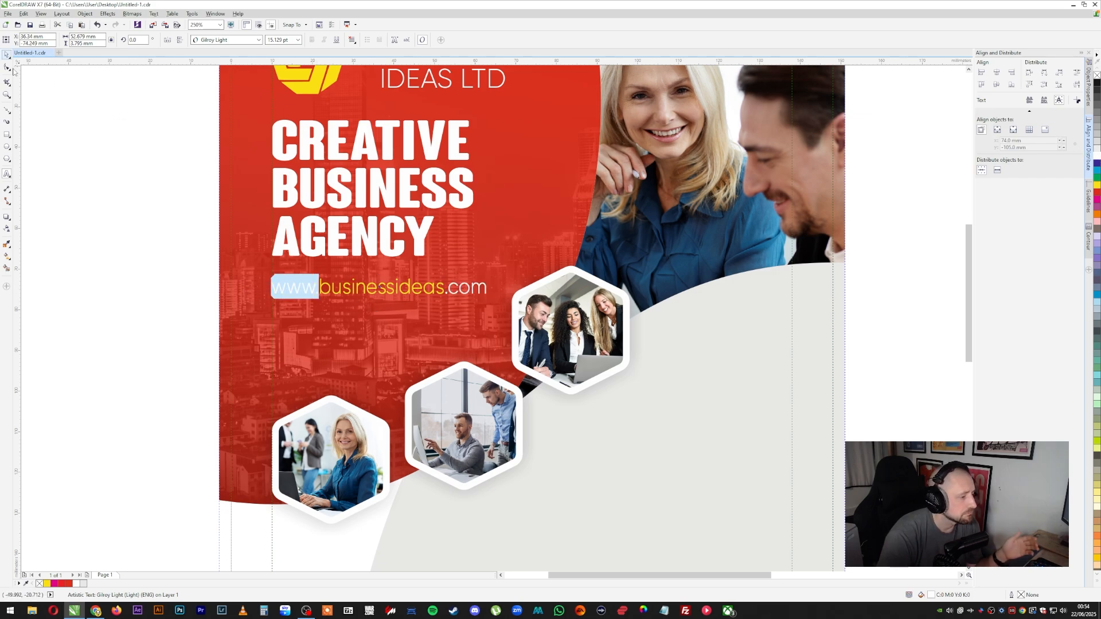
{"action": "left_click", "coordinate": [68, 247]}
Place a copy of the web address directly beneath it and replace its text with "This is a business flyer."
{"action": "scroll", "coordinate": [281, 293], "scroll_direction": "down", "scroll_amount": 2}
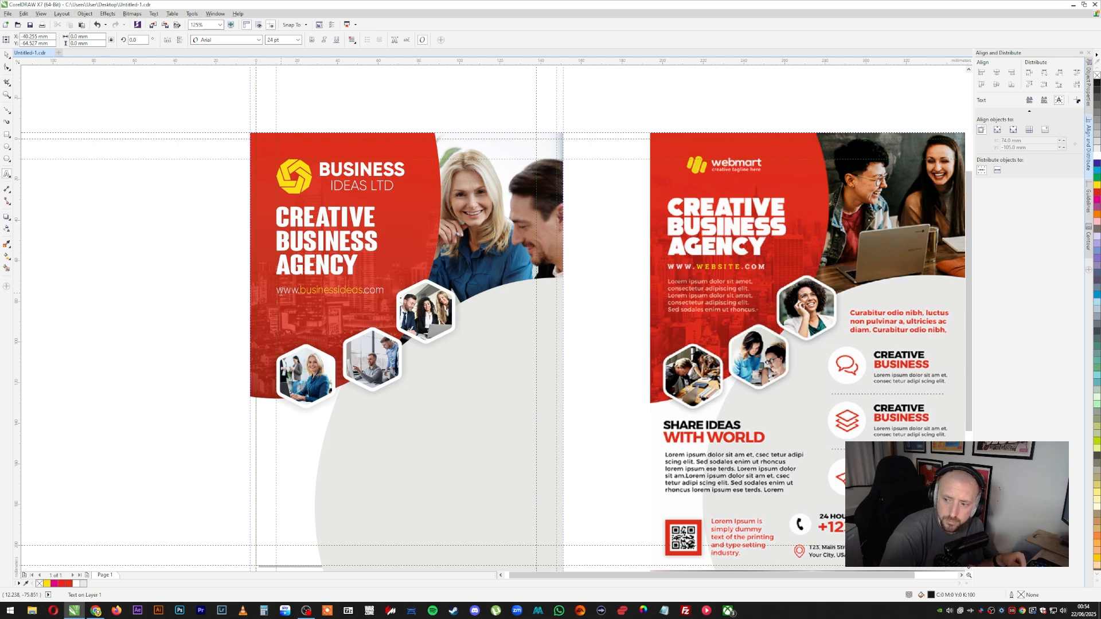
{"action": "left_click", "coordinate": [347, 290]}
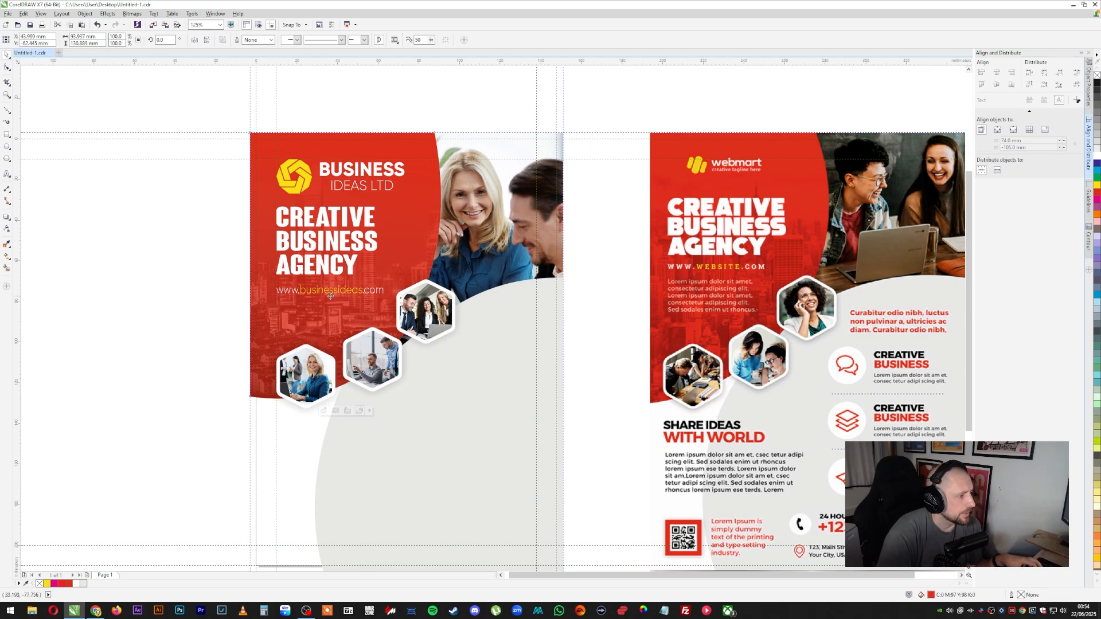
{"action": "left_click_drag", "start_coordinate": [346, 291], "coordinate": [348, 307]}
{"action": "right_click", "coordinate": [347, 310]}
{"action": "double_click", "coordinate": [348, 308]}
{"action": "key", "text": "ctrl+a"}
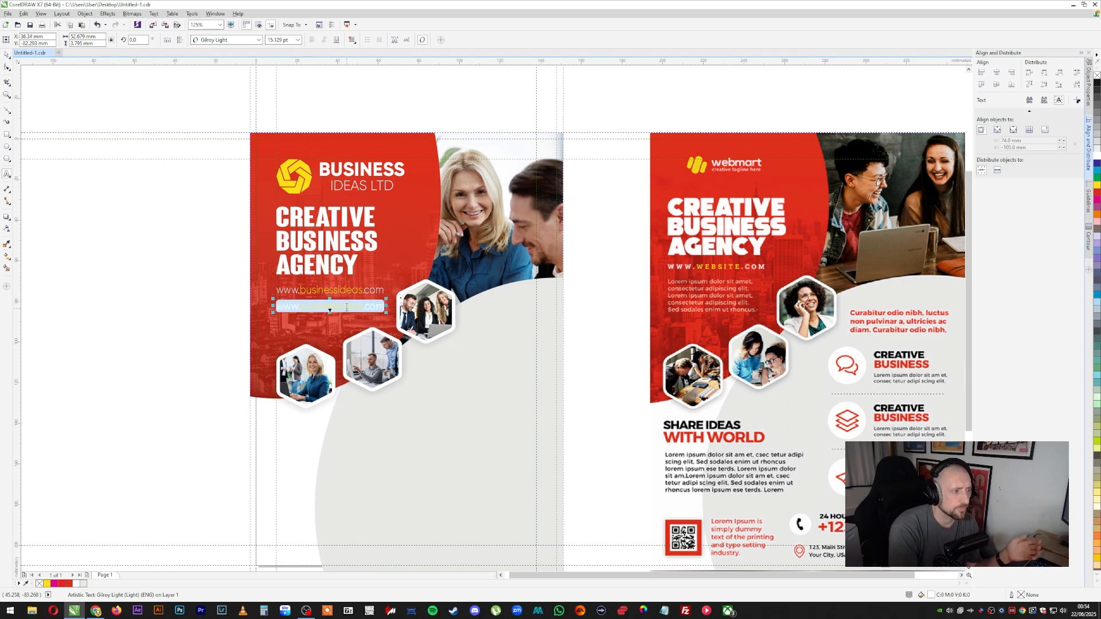
{"action": "type", "text": "This is a business flyer."}
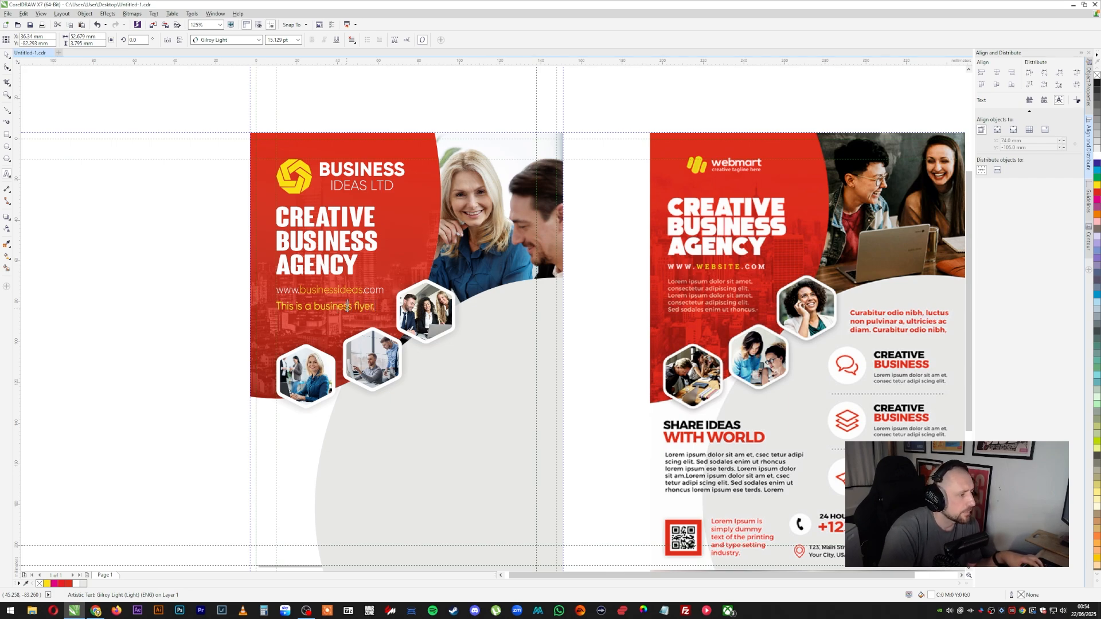
Repeat the sentence "This is a business flyer." in the same text line so that it occurs five times
{"action": "triple_click", "coordinate": [346, 305]}
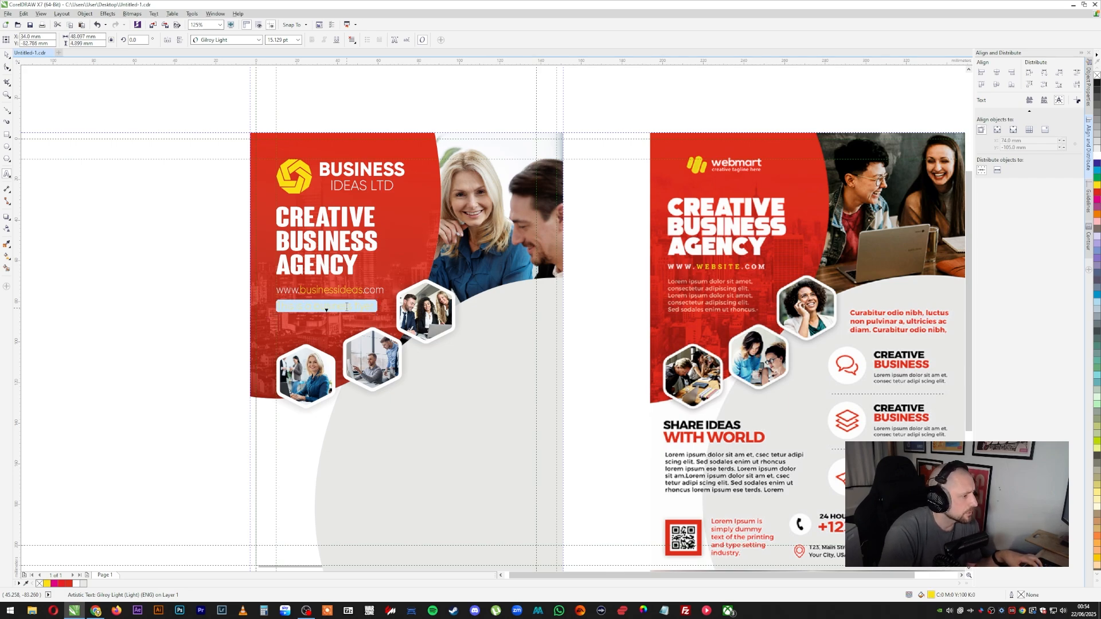
{"action": "left_click", "coordinate": [370, 309]}
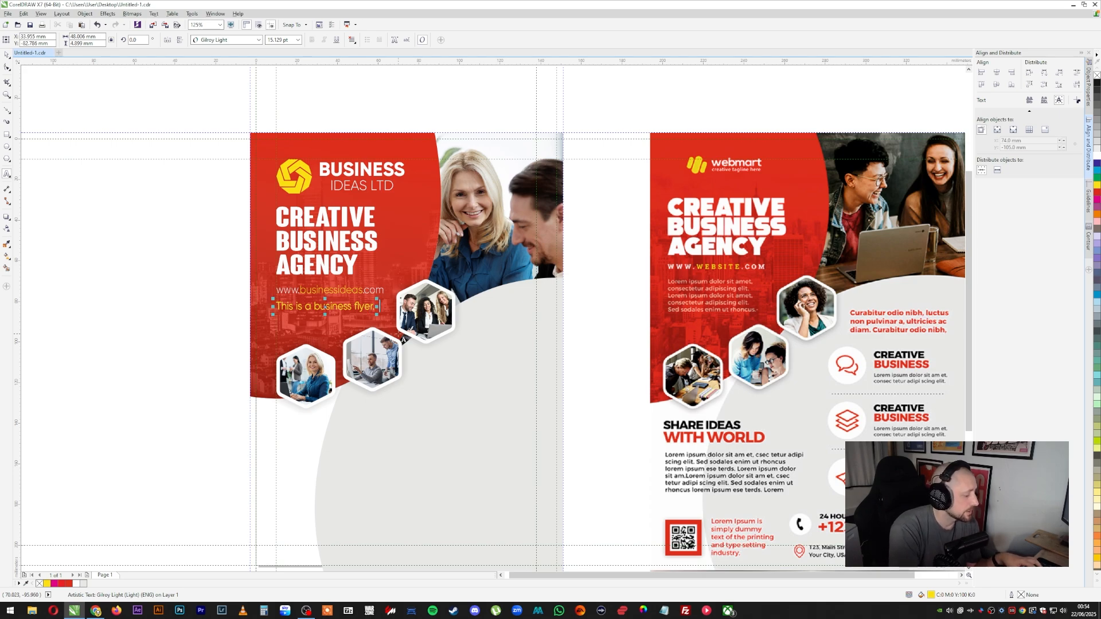
{"action": "type", "text": "This is a business flyer."}
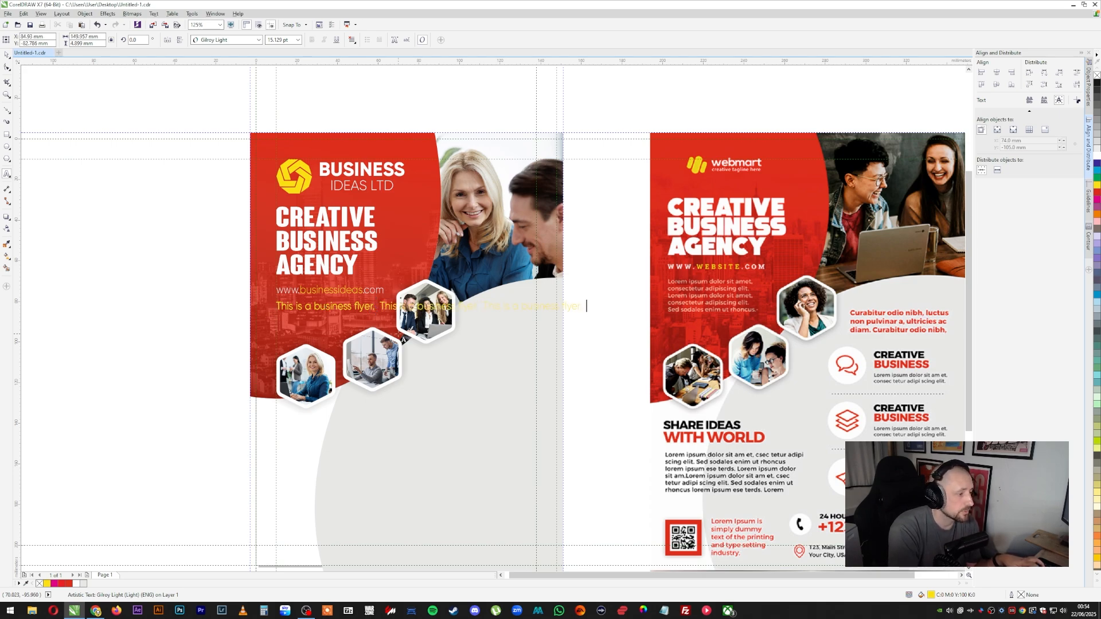
{"action": "type", "text": "This is a business flyer."}
{"action": "type", "text": "This is a business flyer."}
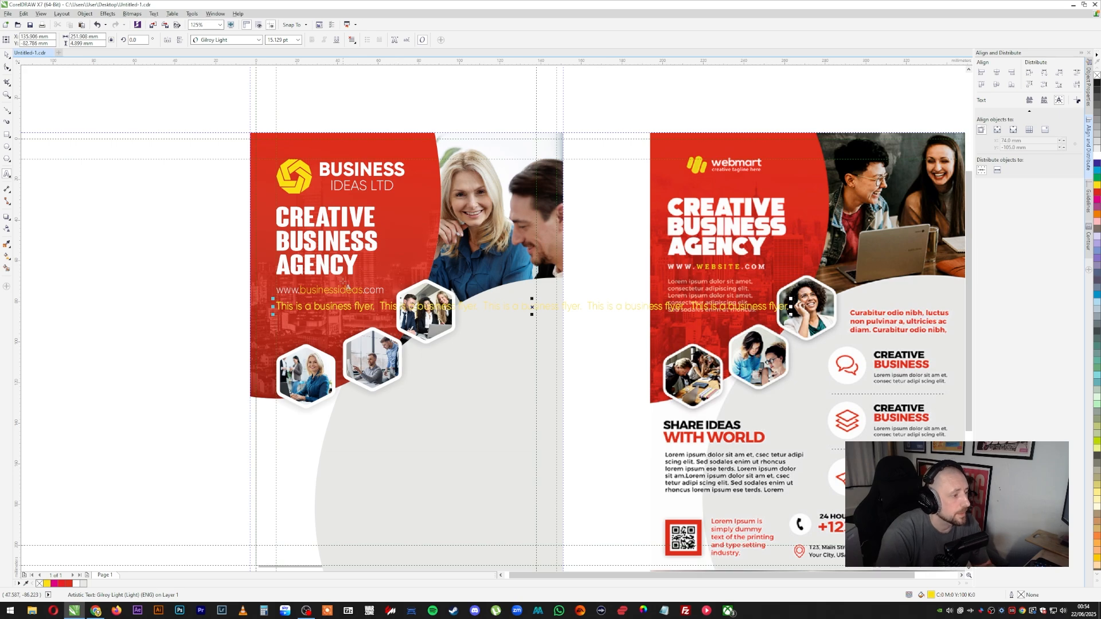
Convert the long line to paragraph text and resize its frame to about 67.5 mm wide and 28.1 mm high
{"action": "left_click", "coordinate": [7, 55]}
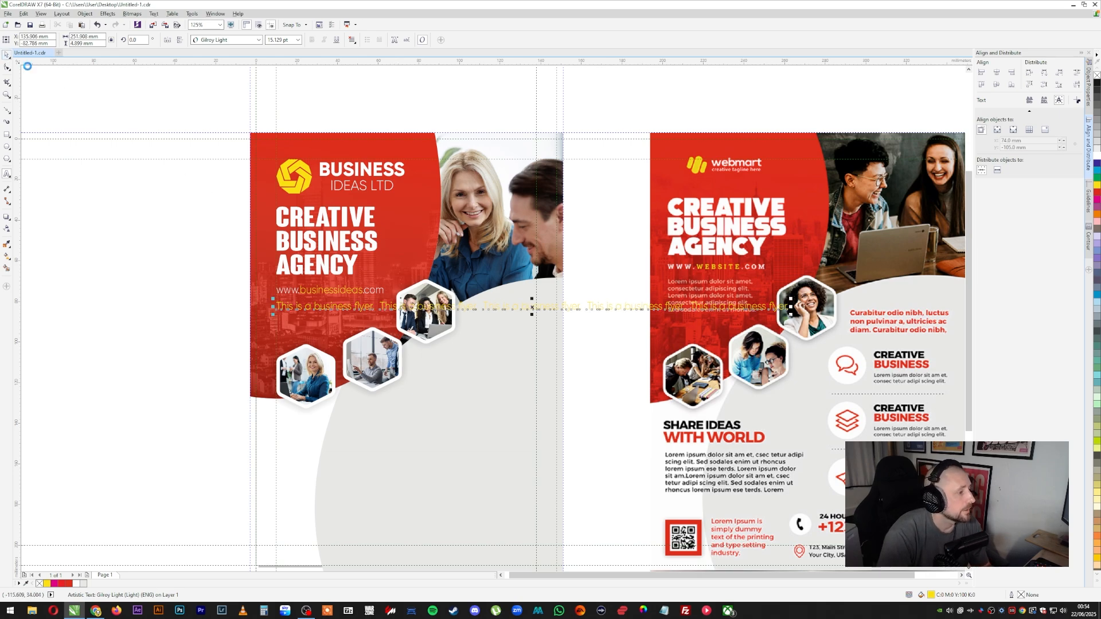
{"action": "left_click", "coordinate": [192, 13]}
{"action": "mouse_move", "coordinate": [153, 13]}
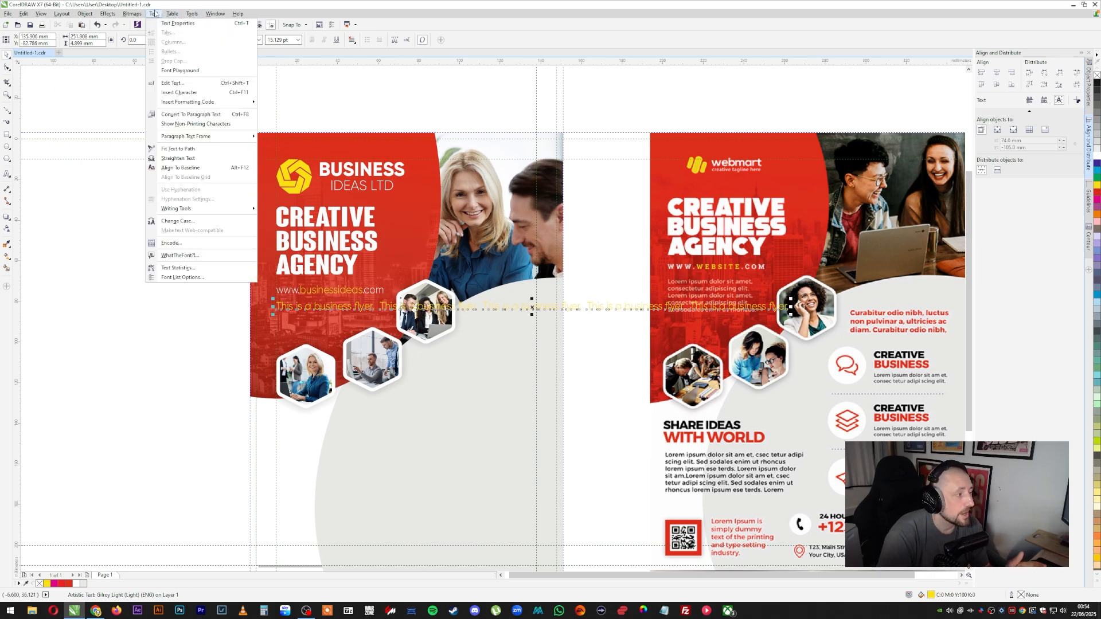
{"action": "left_click", "coordinate": [194, 114]}
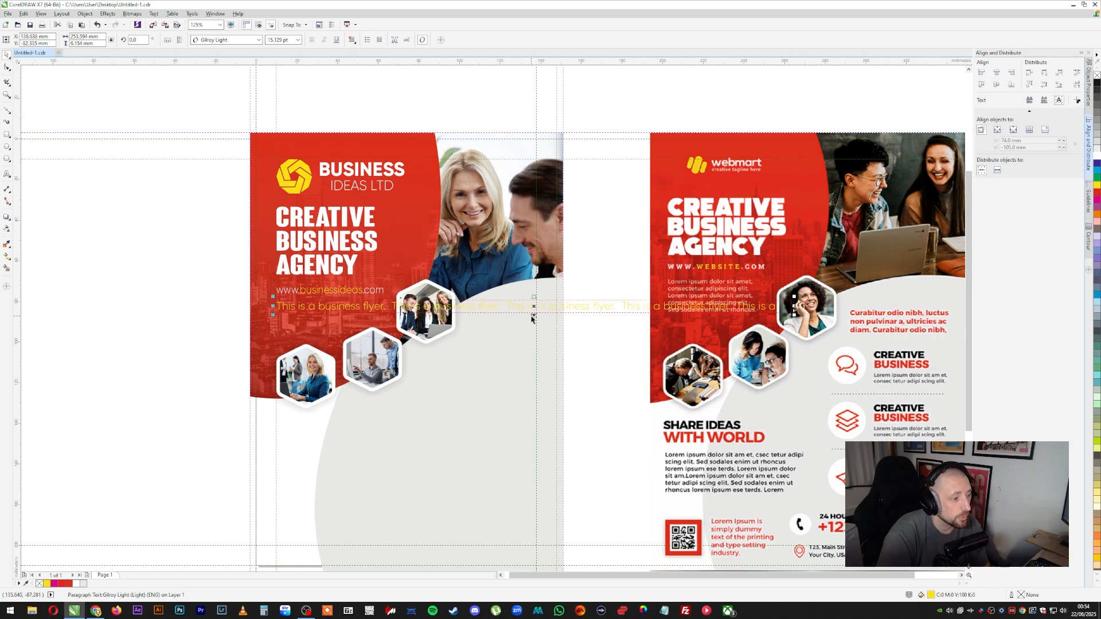
{"action": "left_click_drag", "start_coordinate": [533, 317], "coordinate": [534, 360]}
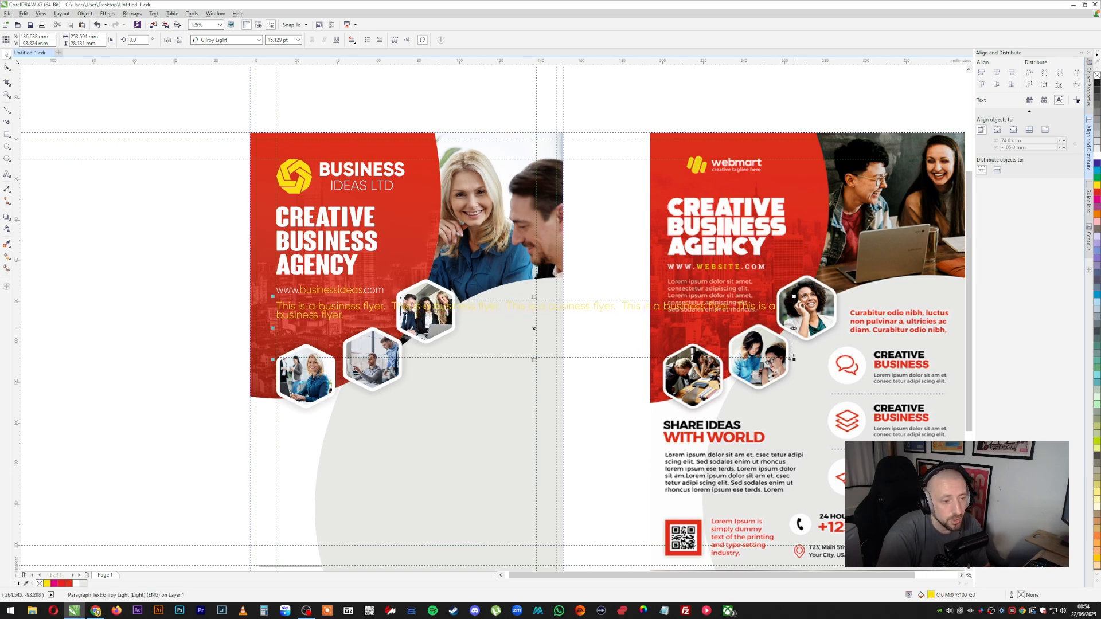
{"action": "left_click_drag", "start_coordinate": [793, 328], "coordinate": [414, 330]}
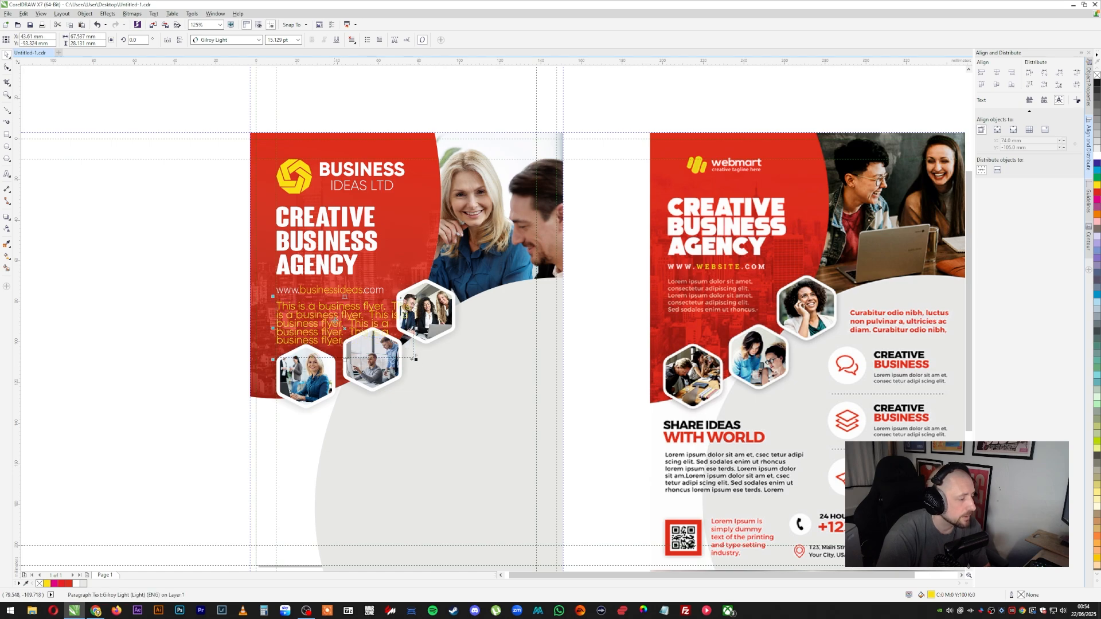
Set the paragraph's font size to 10 pt and narrow its frame to about 52.6 mm, roughly matching the web address
{"action": "double_click", "coordinate": [334, 320]}
{"action": "double_click", "coordinate": [353, 333]}
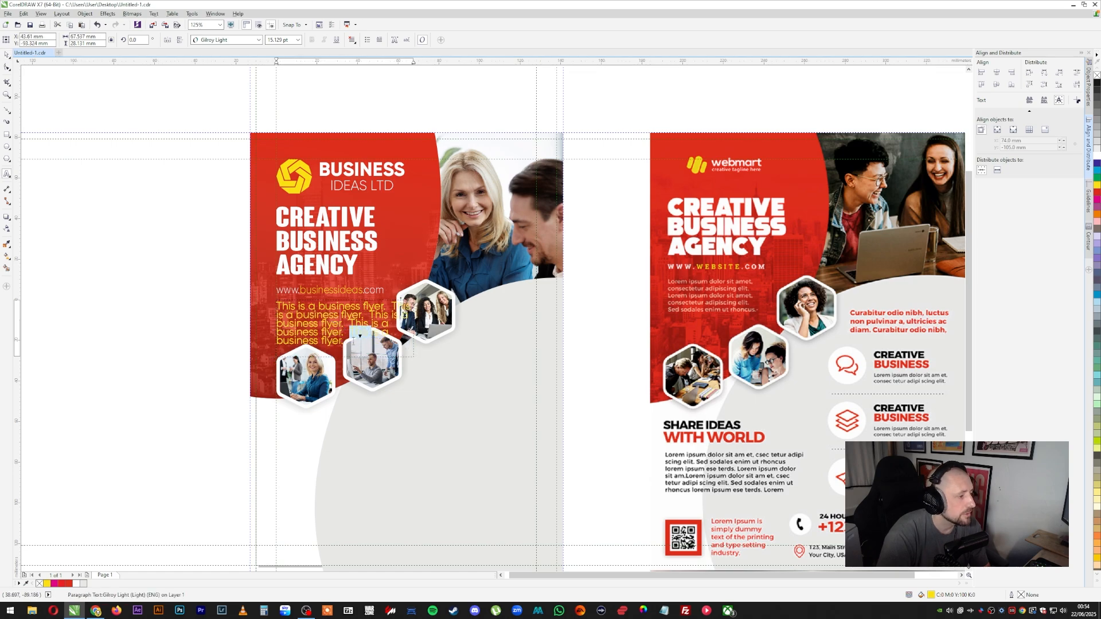
{"action": "key", "text": "ctrl+a"}
{"action": "left_click", "coordinate": [298, 39]}
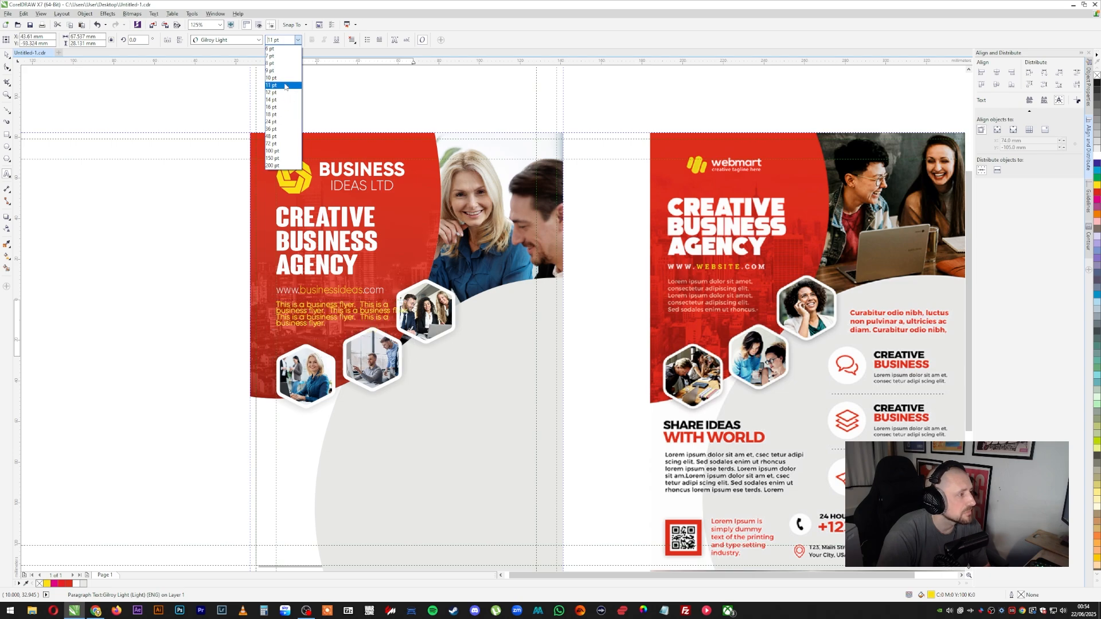
{"action": "left_click", "coordinate": [281, 78]}
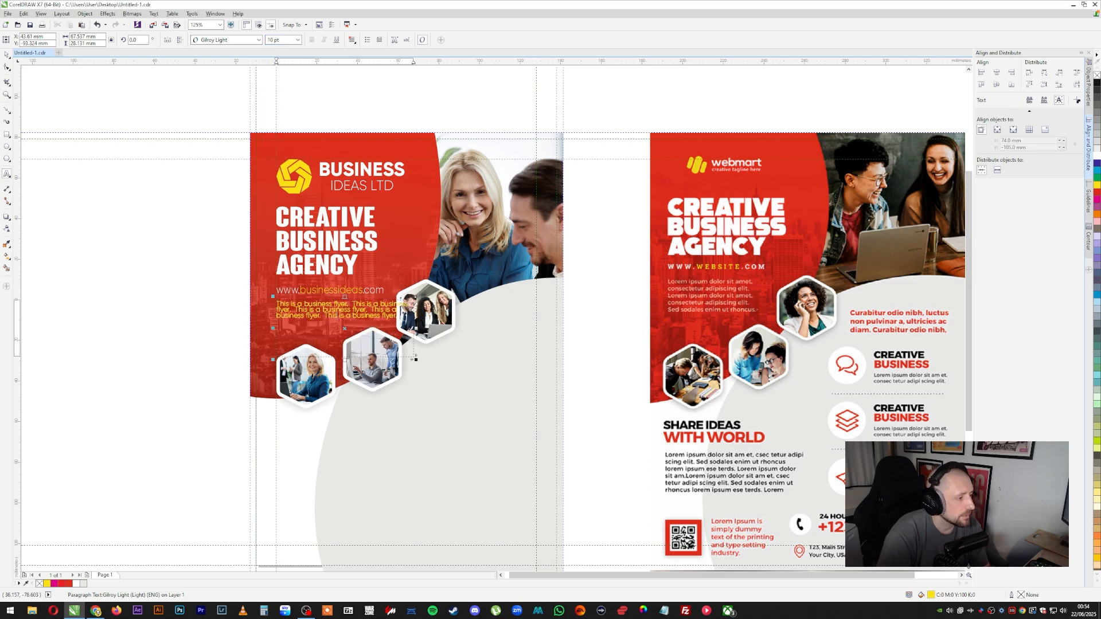
{"action": "left_click_drag", "start_coordinate": [418, 330], "coordinate": [383, 327]}
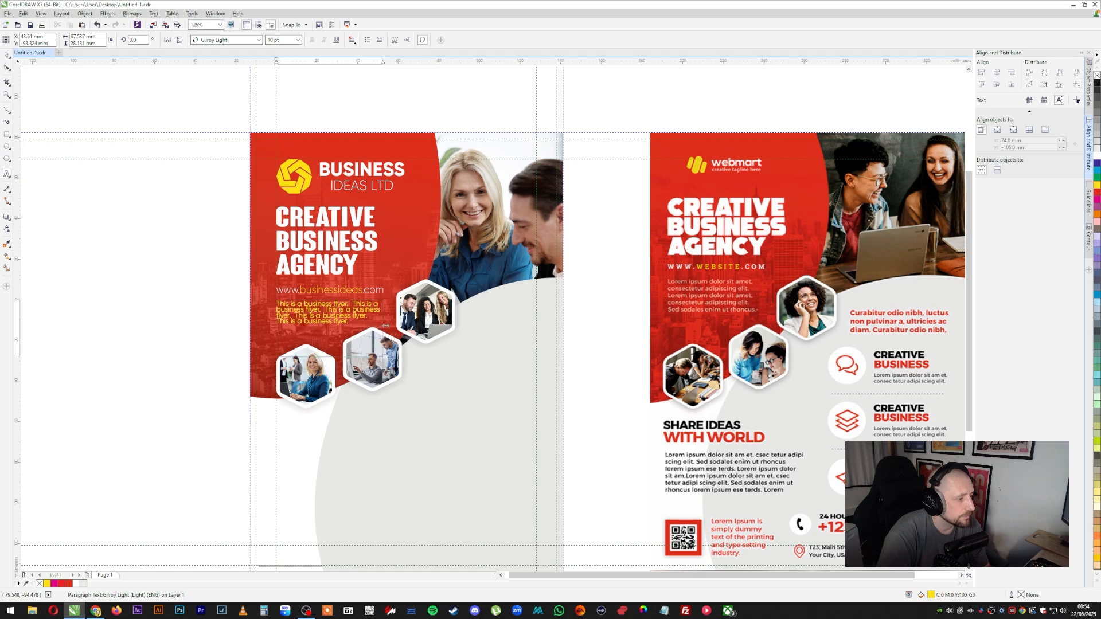
Increase the paragraph's line spacing with the Shape tool so the four lines spread apart
{"action": "left_click", "coordinate": [6, 67]}
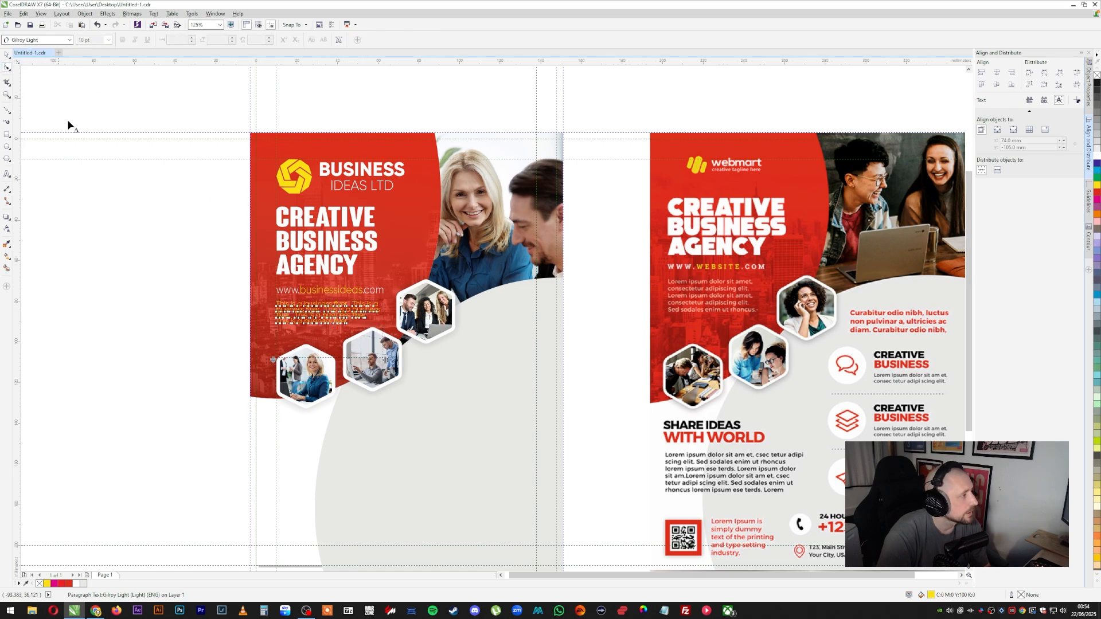
{"action": "left_click_drag", "start_coordinate": [273, 360], "coordinate": [271, 380]}
{"action": "key", "text": "space"}
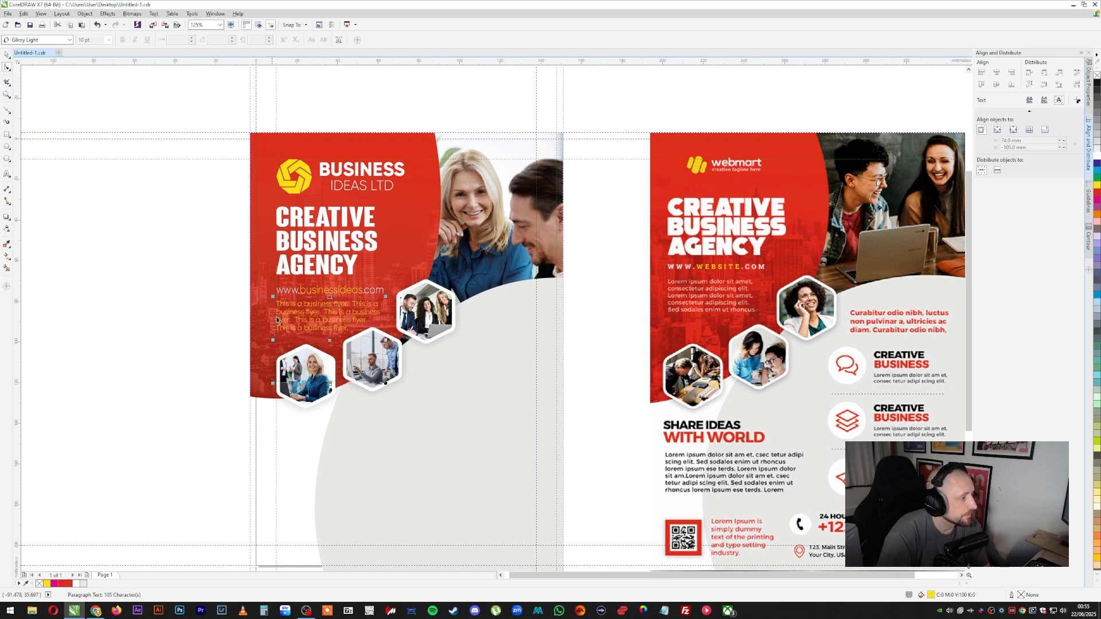
Shorten the paragraph frame to about 16.9 mm high and convert it to artistic text
{"action": "left_click_drag", "start_coordinate": [330, 382], "coordinate": [329, 338]}
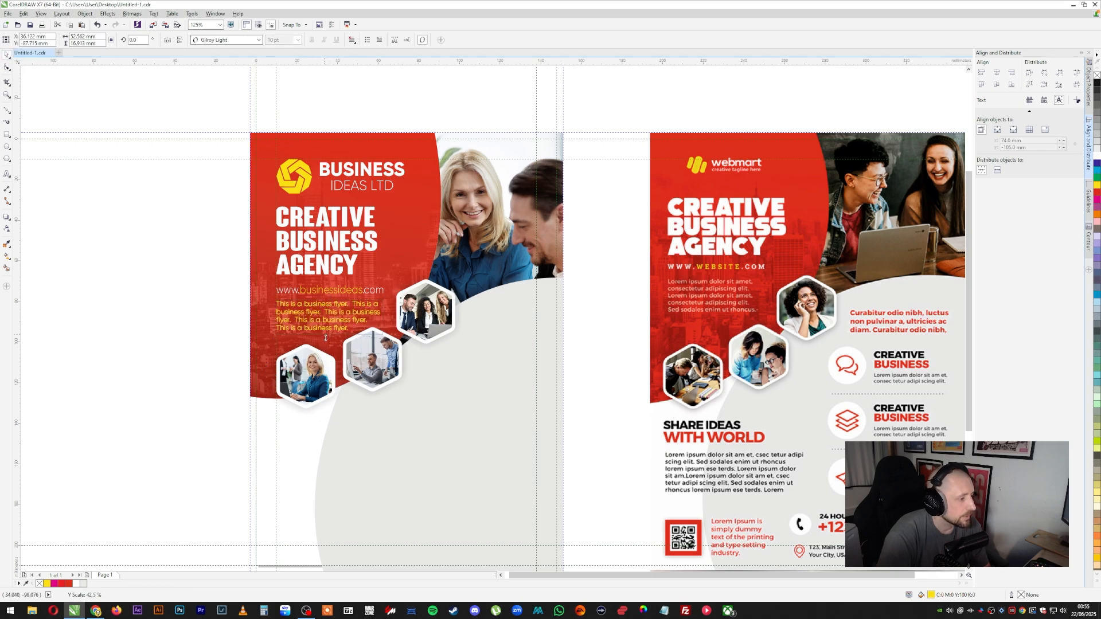
{"action": "left_click", "coordinate": [154, 13]}
{"action": "left_click", "coordinate": [213, 114]}
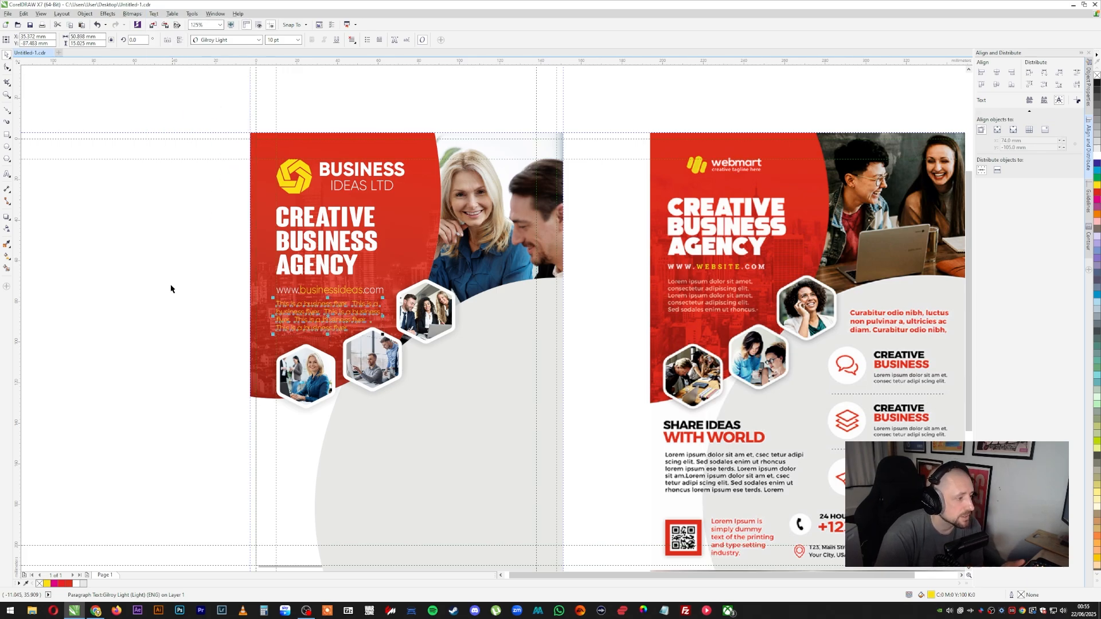
Fill the "This is a business flyer." text block with white
{"action": "left_click", "coordinate": [172, 288]}
{"action": "left_click", "coordinate": [363, 315]}
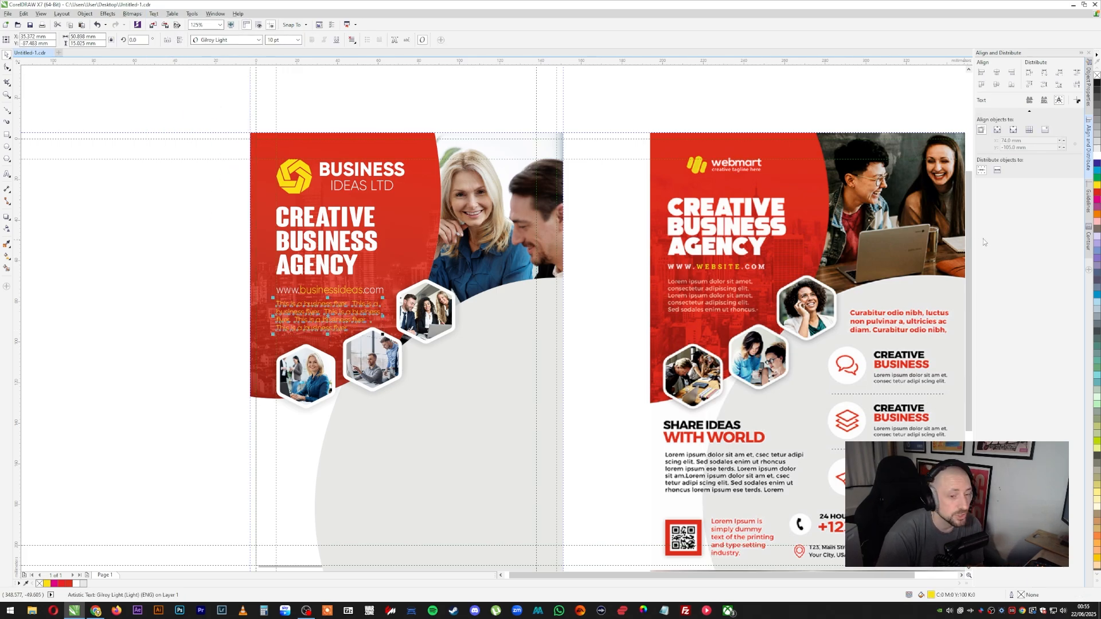
{"action": "left_click", "coordinate": [1096, 156]}
{"action": "left_click", "coordinate": [195, 335]}
Set the text block in Gilroy ExtraBold and scale it down slightly so it clears the hexagon photos
{"action": "scroll", "coordinate": [303, 315], "scroll_direction": "up", "scroll_amount": 1}
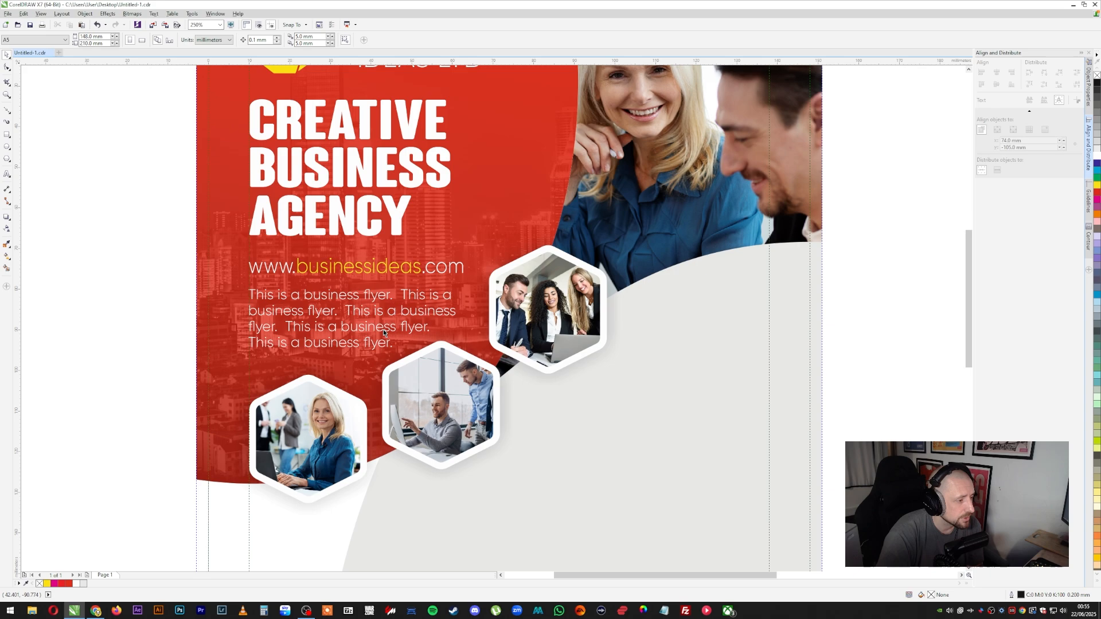
{"action": "left_click", "coordinate": [384, 333]}
{"action": "left_click", "coordinate": [224, 40]}
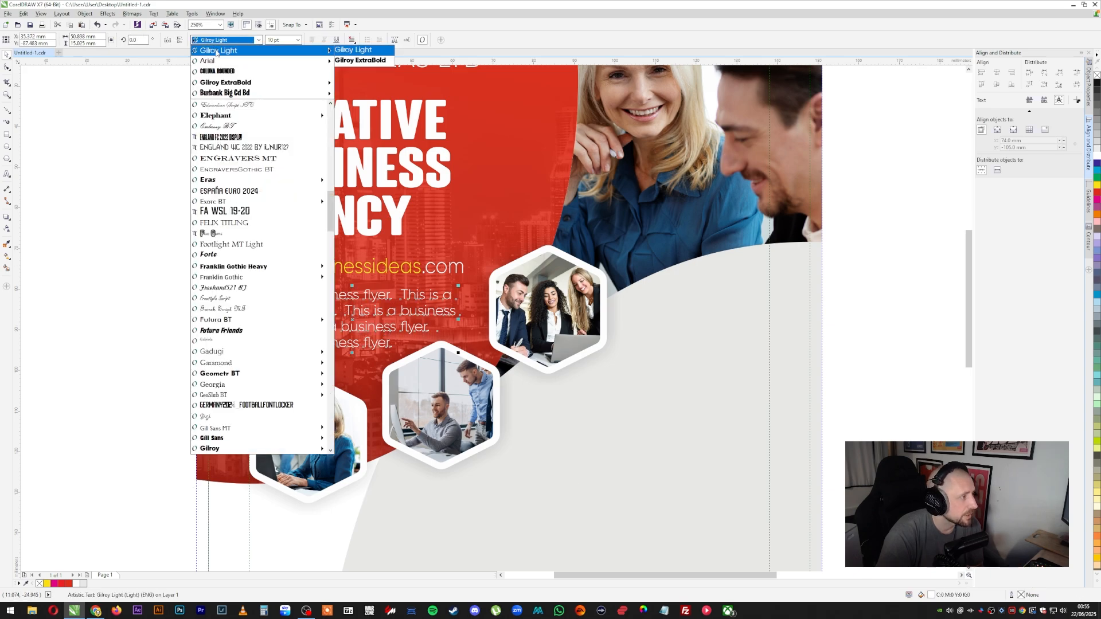
{"action": "left_click", "coordinate": [360, 60]}
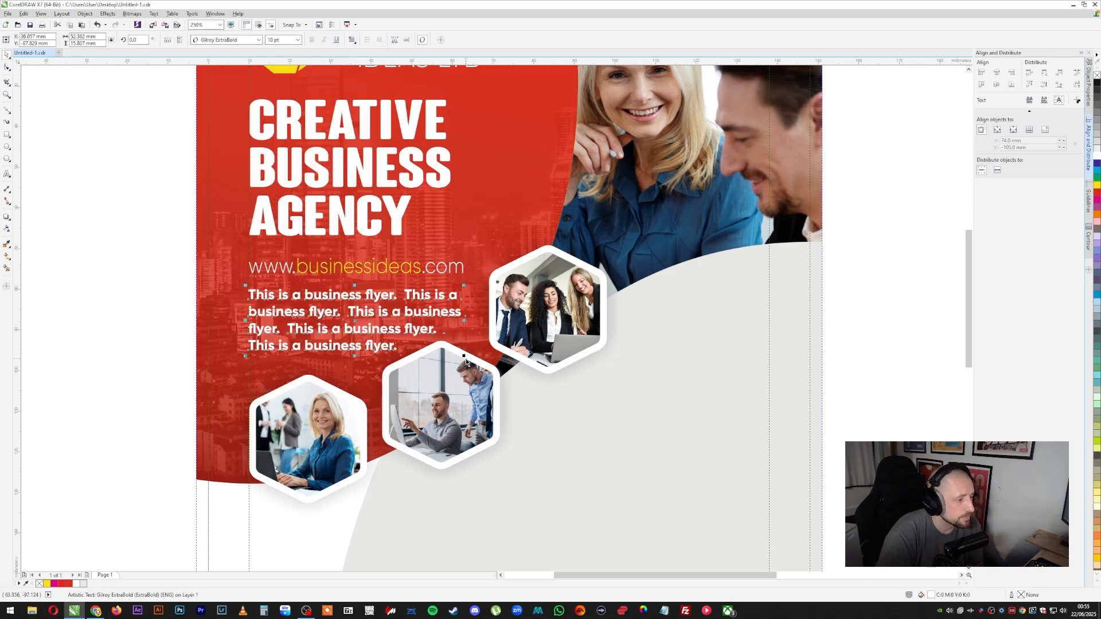
{"action": "left_click_drag", "start_coordinate": [464, 355], "coordinate": [432, 346]}
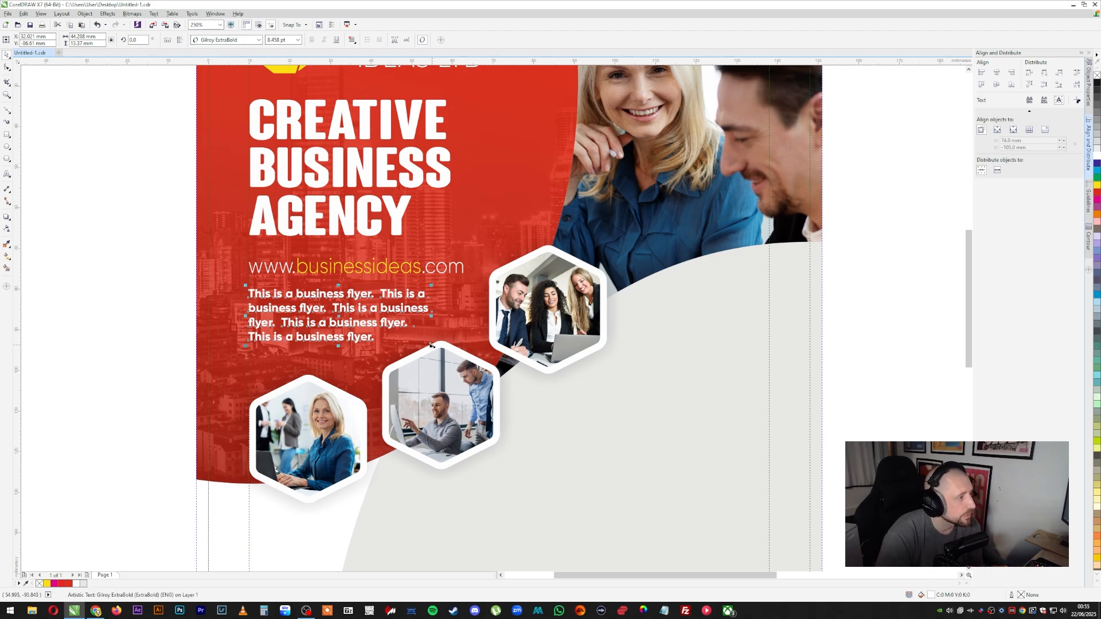
{"action": "left_click_drag", "start_coordinate": [431, 345], "coordinate": [432, 349]}
{"action": "left_click", "coordinate": [87, 277]}
{"action": "scroll", "coordinate": [283, 340], "scroll_direction": "down", "scroll_amount": 2}
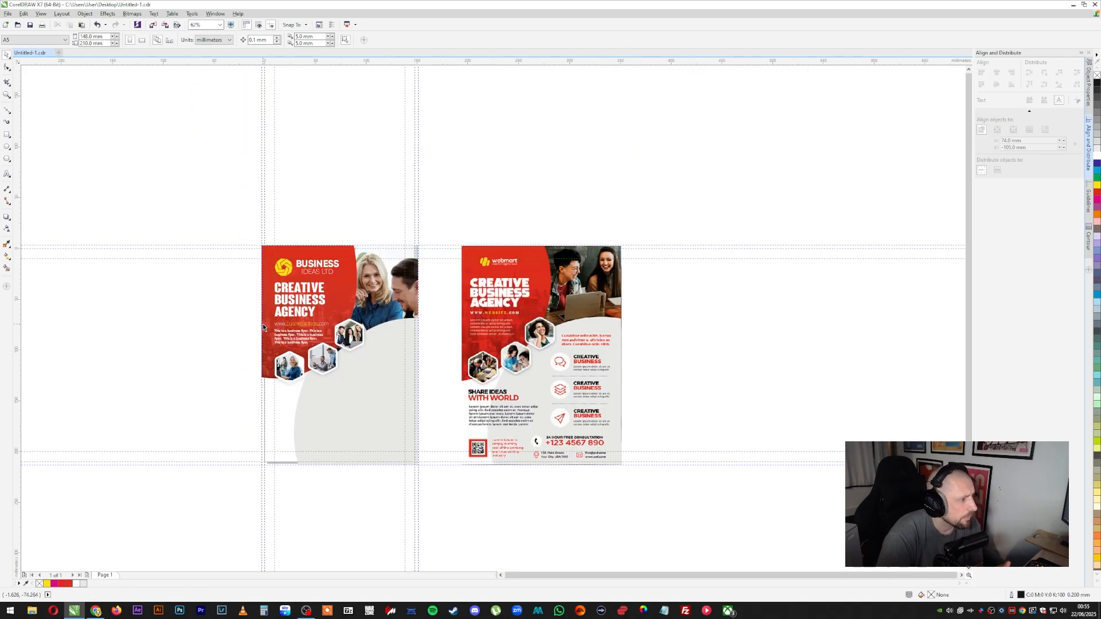
{"action": "left_click", "coordinate": [7, 94]}
{"action": "left_click_drag", "start_coordinate": [238, 223], "coordinate": [635, 483]}
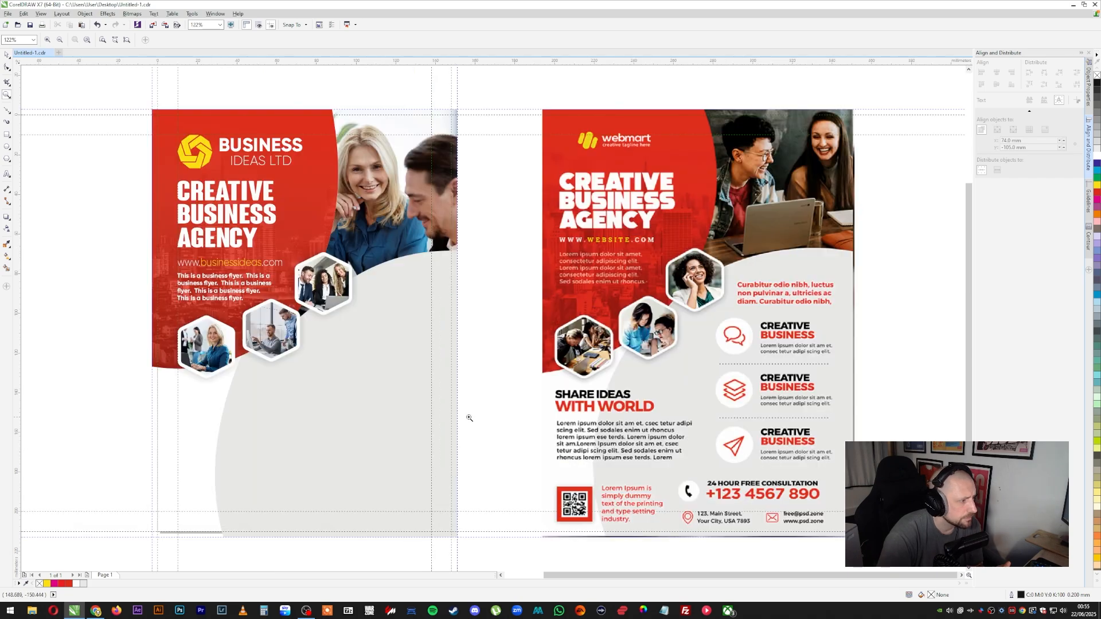
{"action": "left_click", "coordinate": [7, 55]}
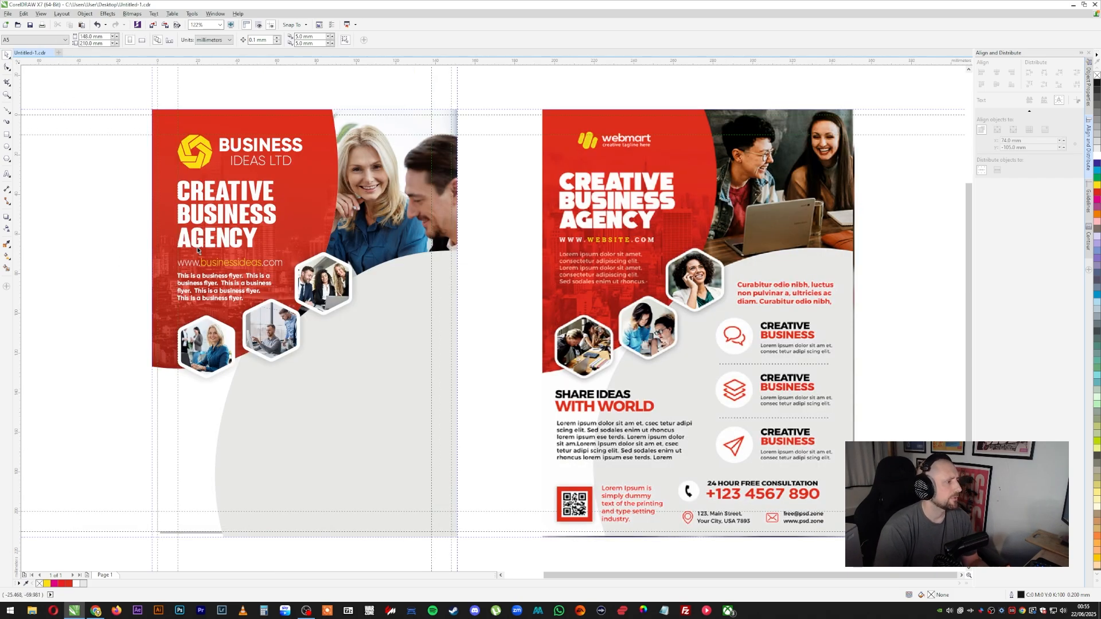
Distribute the company name, heading, web address and body text with equal vertical spacing, and save the document
{"action": "left_click", "coordinate": [232, 278]}
{"action": "left_click", "coordinate": [224, 266], "text": "shift"}
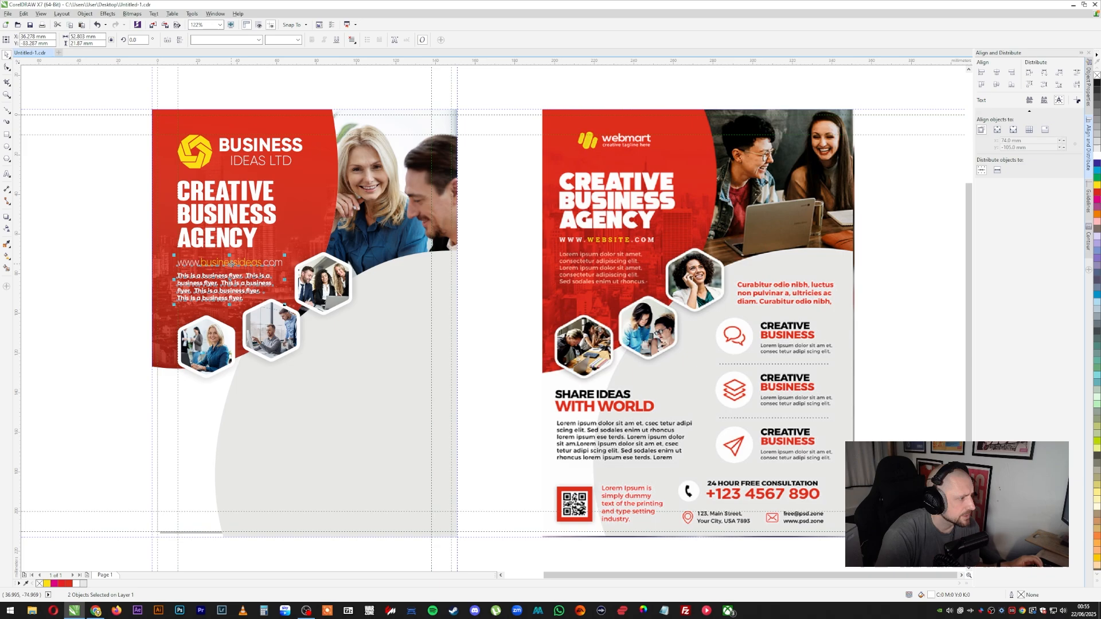
{"action": "left_click", "coordinate": [252, 244], "text": "shift"}
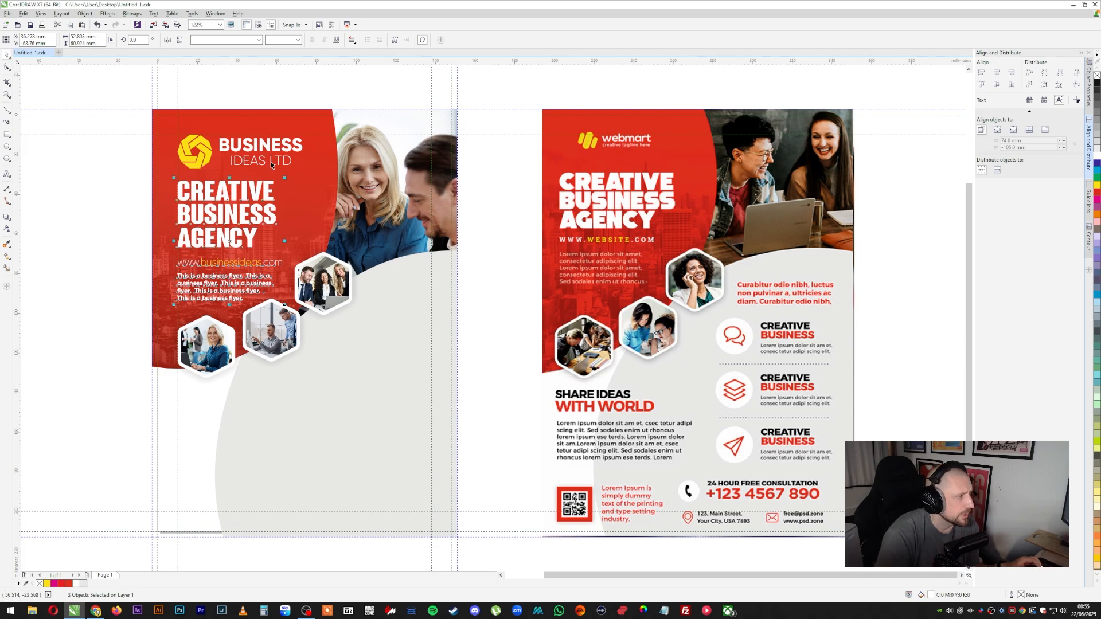
{"action": "left_click", "coordinate": [272, 164], "text": "shift"}
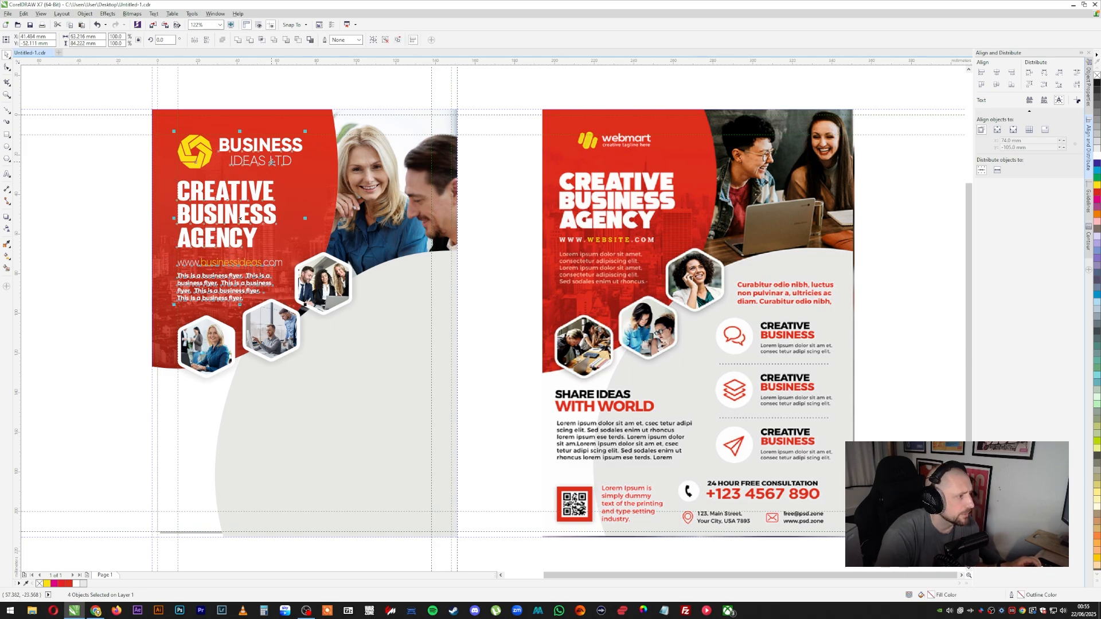
{"action": "left_click", "coordinate": [1075, 89]}
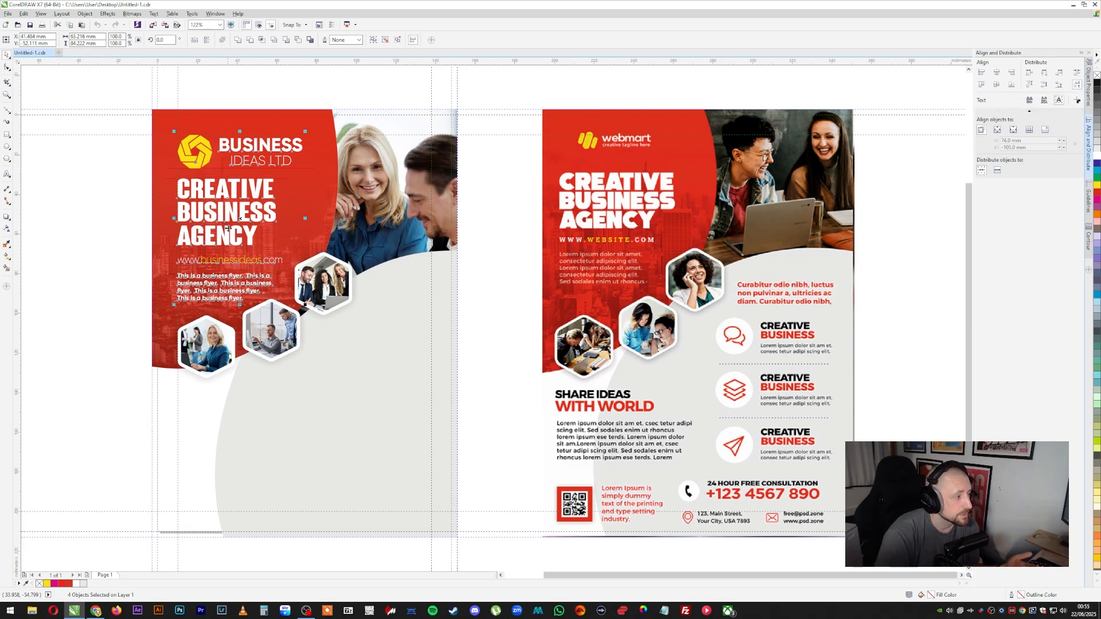
{"action": "left_click", "coordinate": [74, 290]}
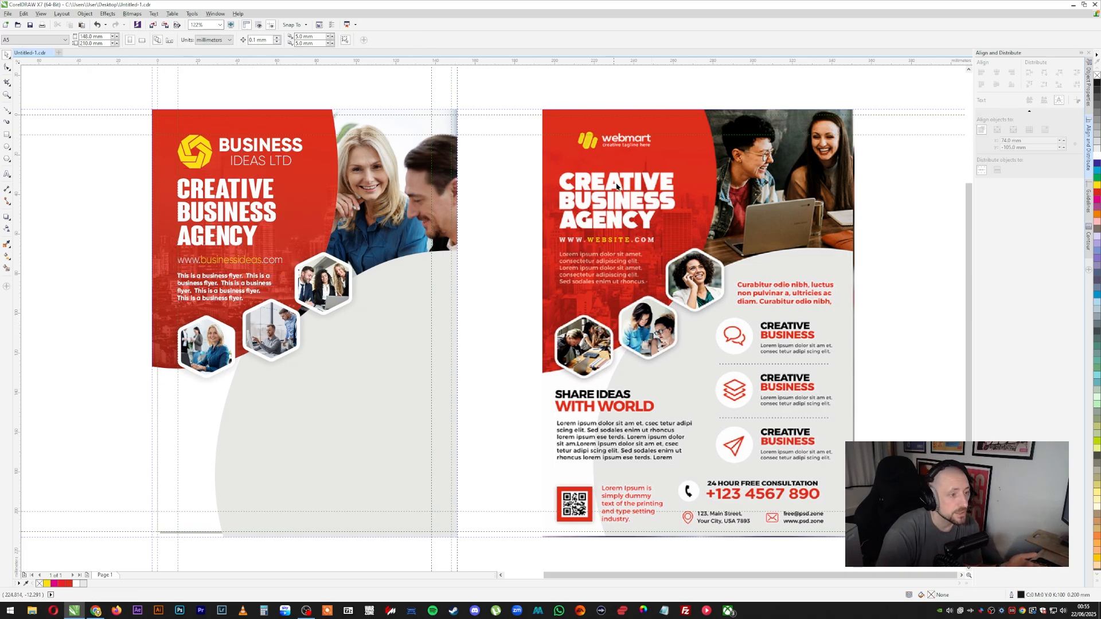
{"action": "left_click", "coordinate": [29, 25]}
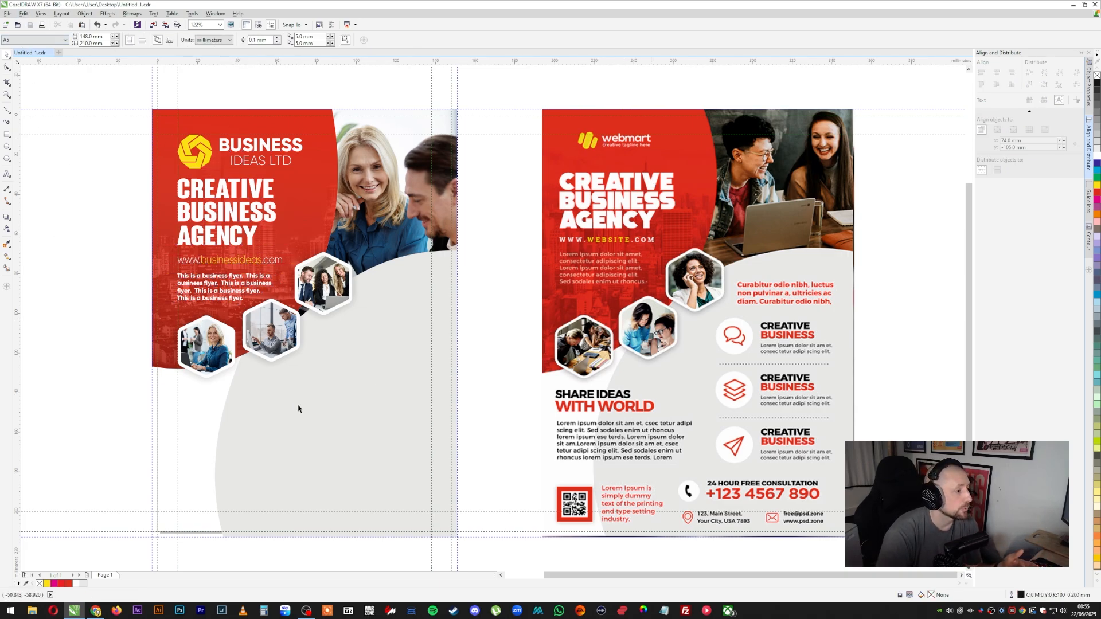
Place a copy of the "CREATIVE BUSINESS AGENCY" heading directly below the hexagon photos and fill it with black
{"action": "left_click", "coordinate": [234, 184]}
{"action": "left_click_drag", "start_coordinate": [234, 184], "coordinate": [237, 395]}
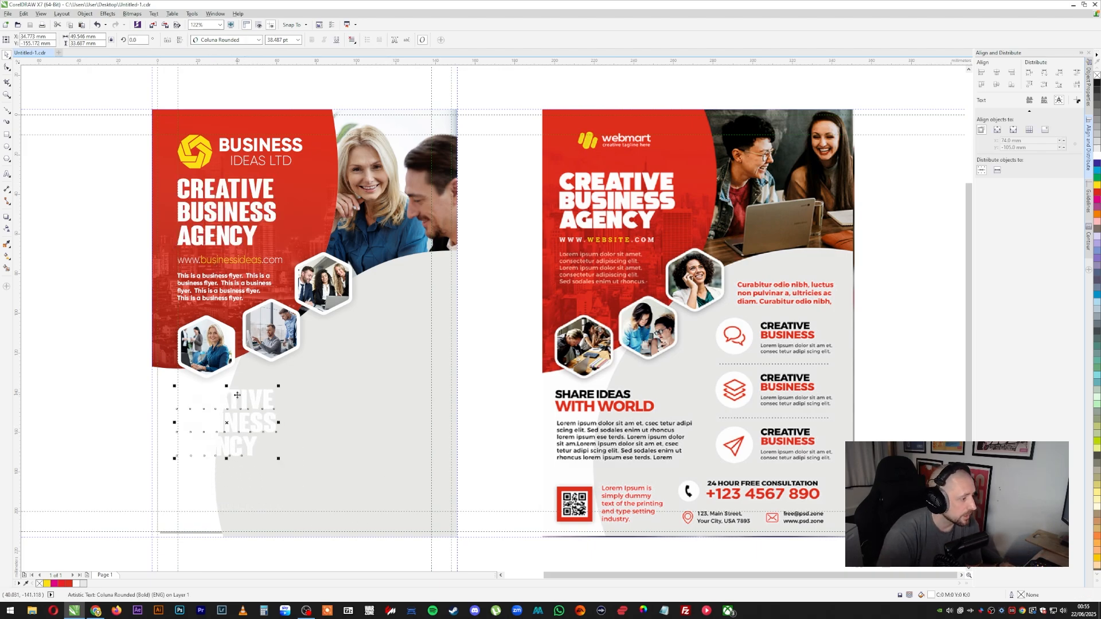
{"action": "left_click", "coordinate": [1096, 82]}
Replace the copied heading's text with "SHARE IDEAS" and "WITH THE WORLD" on two lines
{"action": "double_click", "coordinate": [253, 400]}
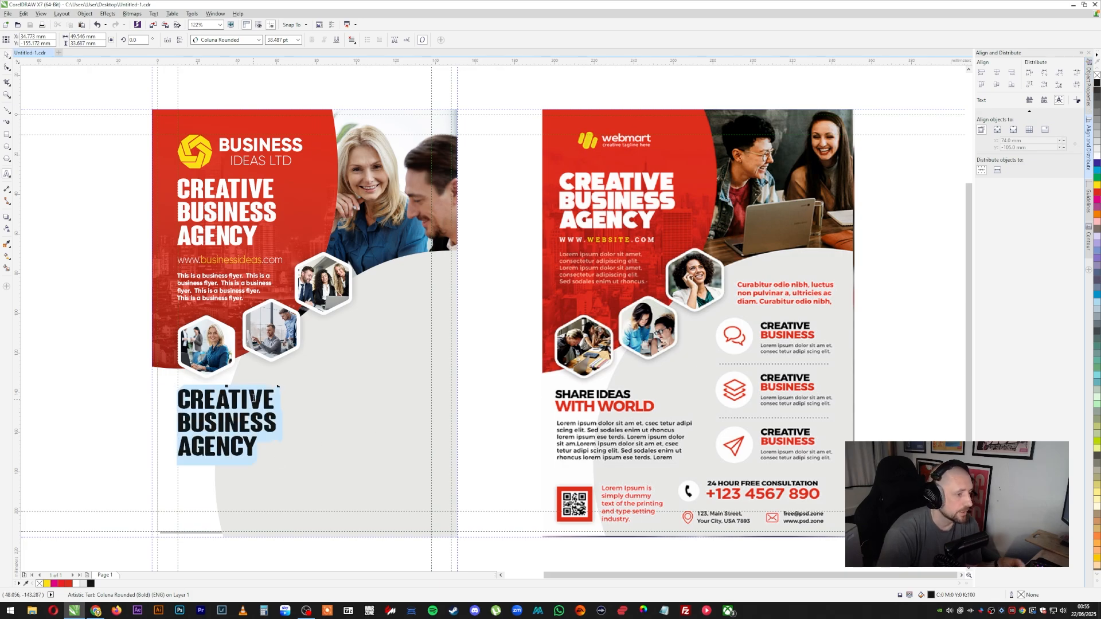
{"action": "type", "text": "SHA"}
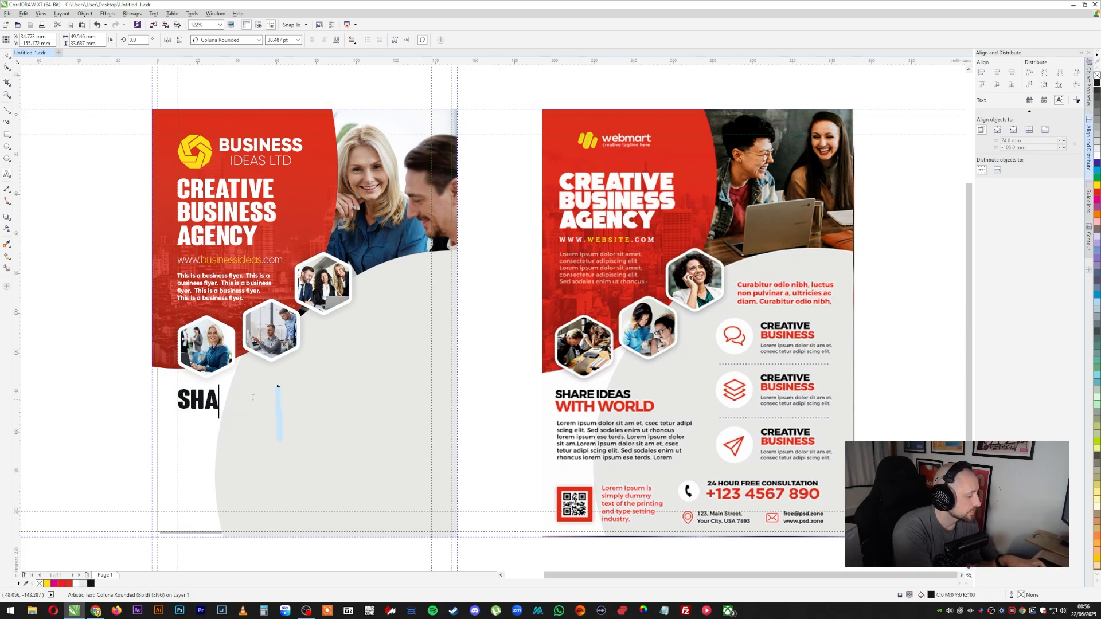
{"action": "type", "text": "RE IDEAS "}
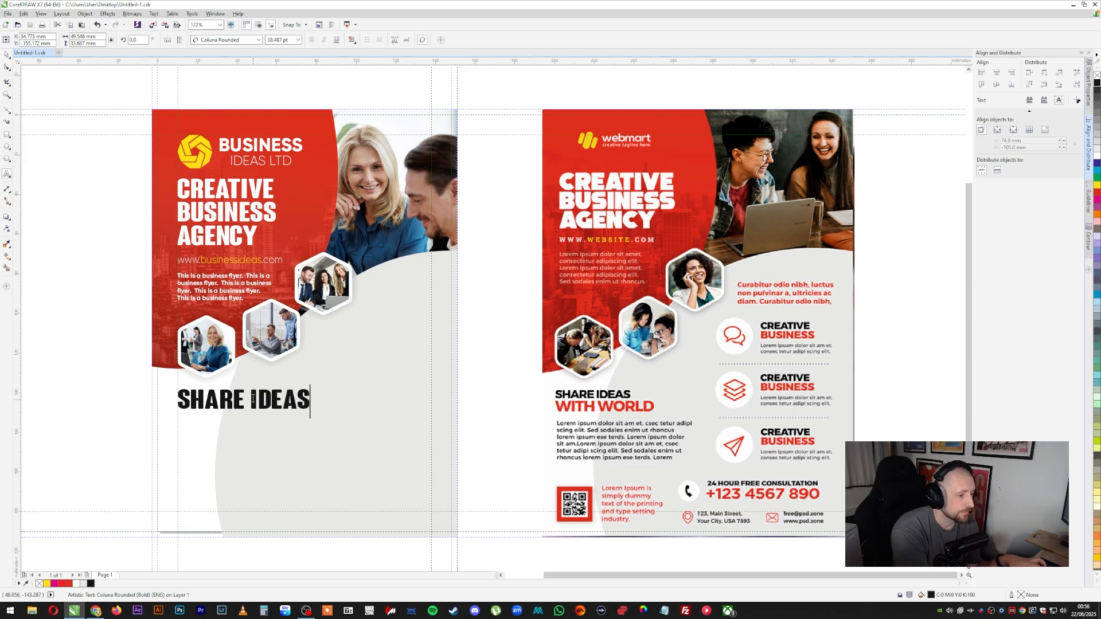
{"action": "type", "text": "WITH"}
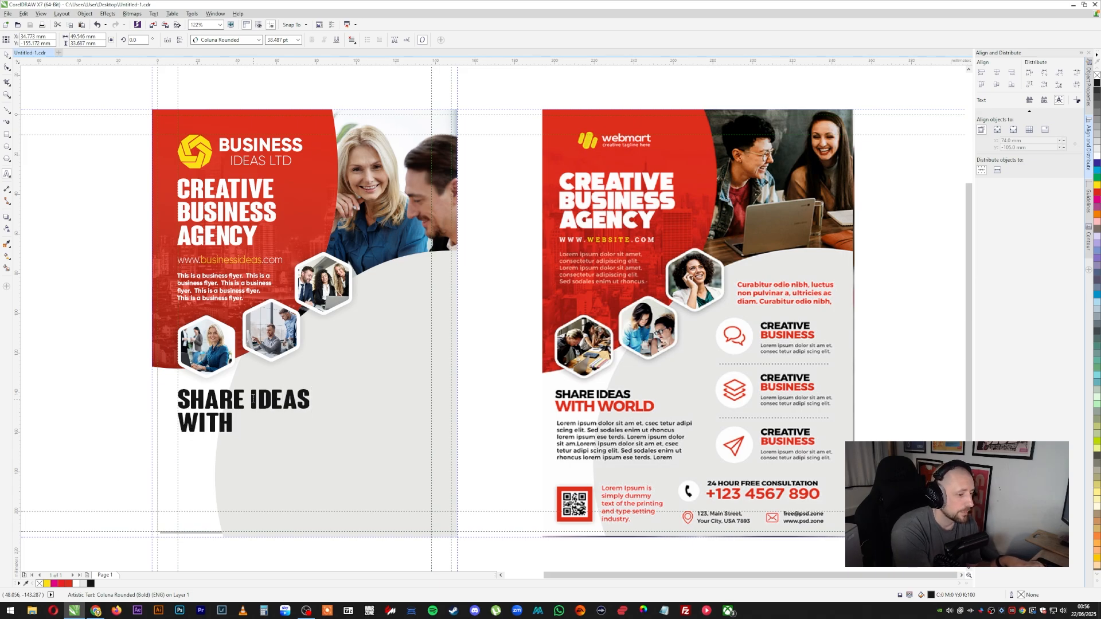
{"action": "type", "text": " T"}
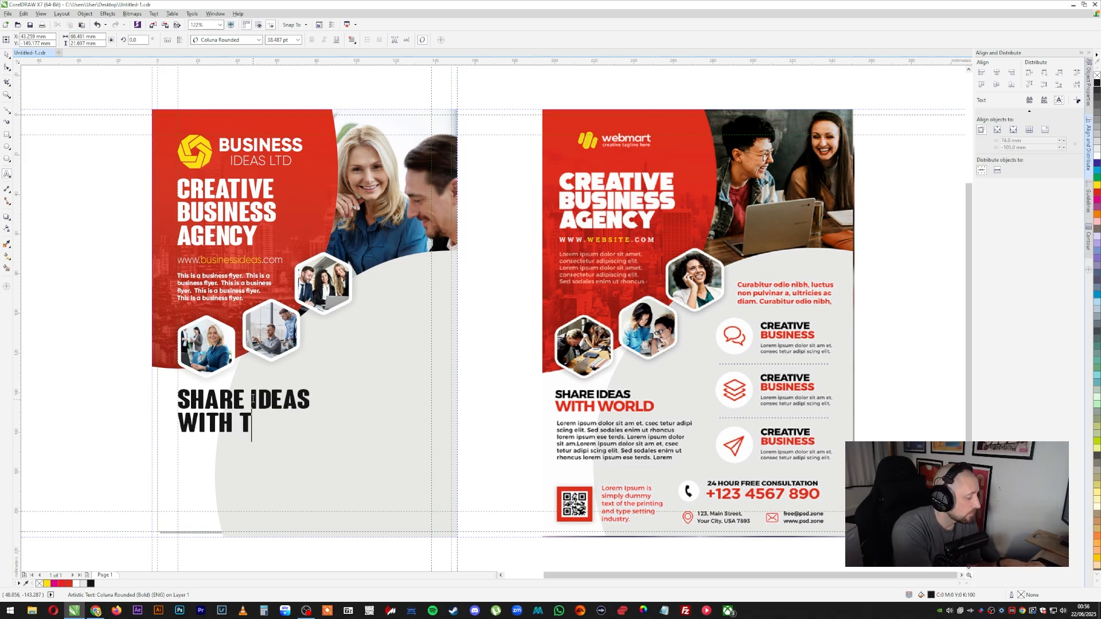
{"action": "type", "text": "HE WORLD"}
{"action": "key", "text": "Escape"}
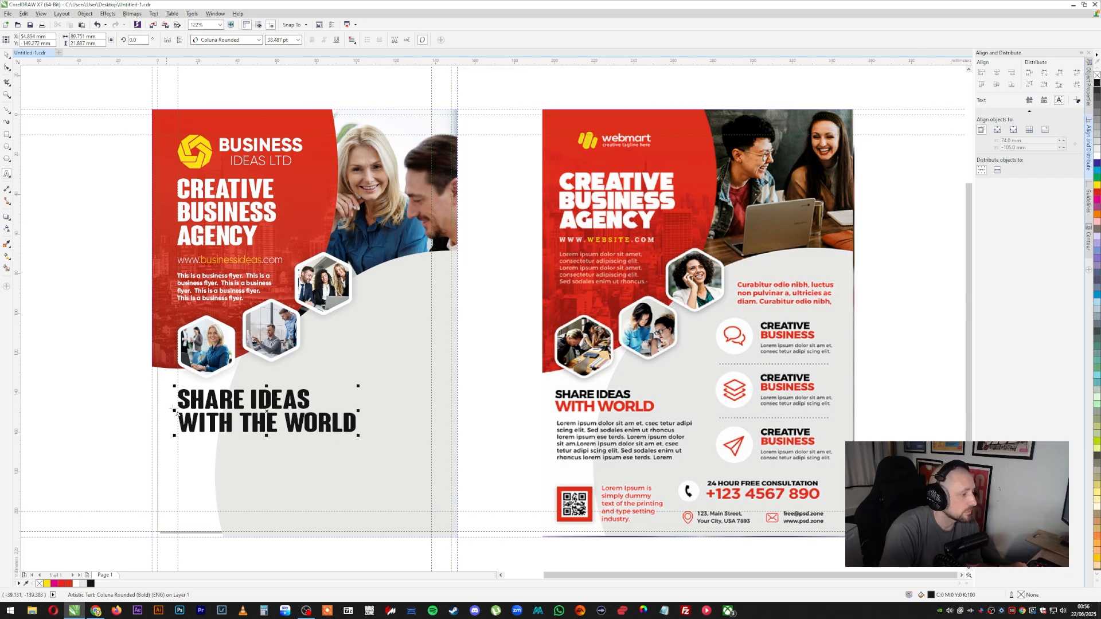
Tighten the new heading's letter spacing to a width of about 80 mm and colour "WITH THE WORLD" red
{"action": "left_click", "coordinate": [366, 414]}
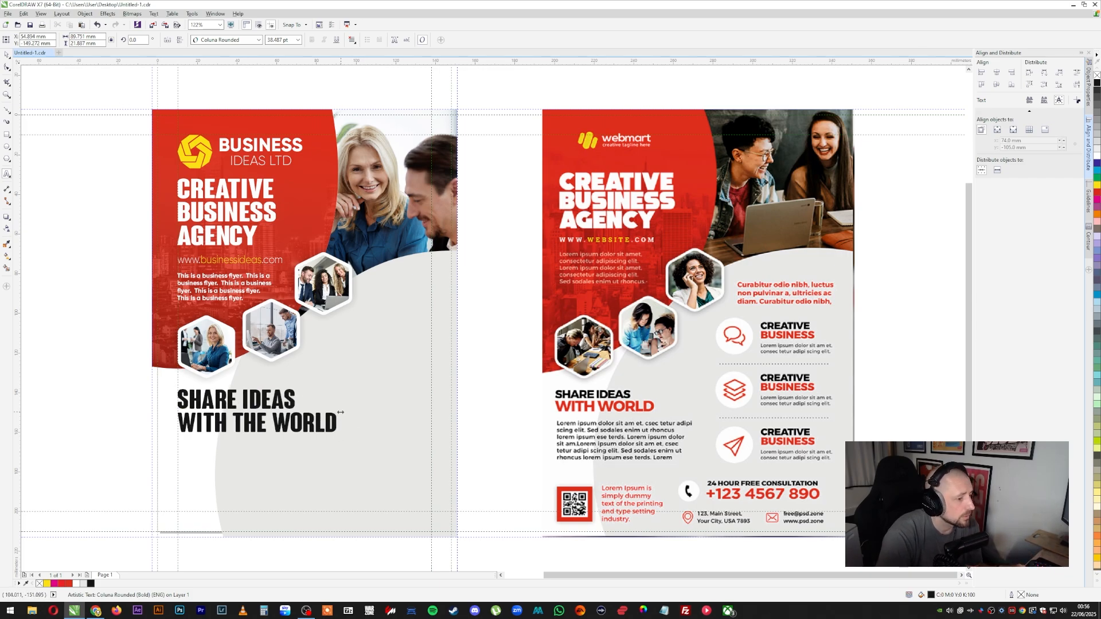
{"action": "left_click_drag", "start_coordinate": [341, 425], "coordinate": [169, 421]}
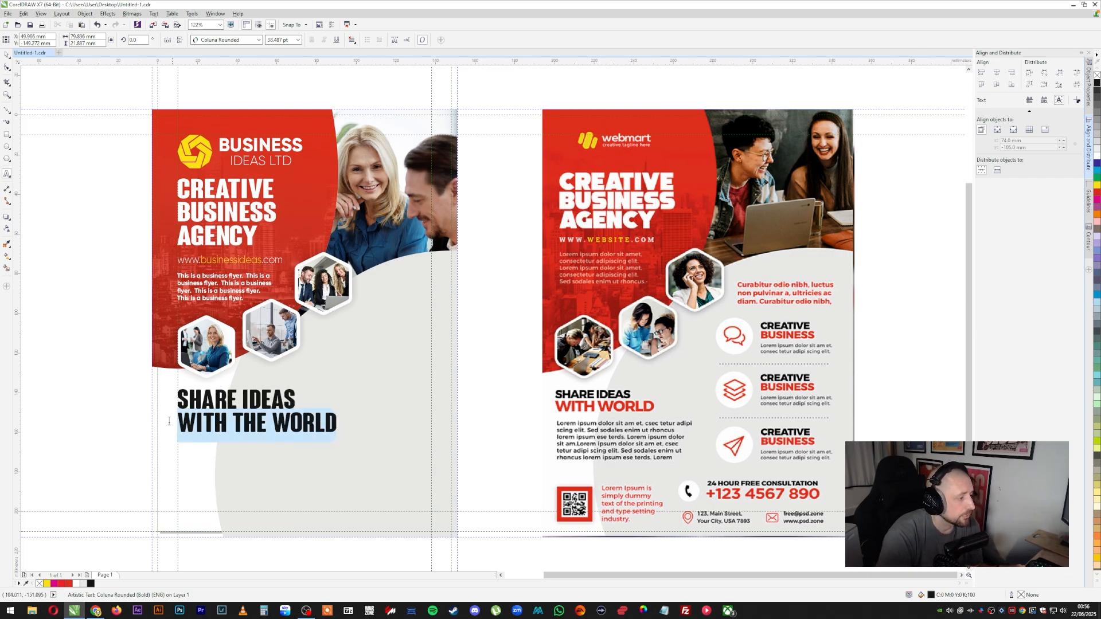
{"action": "left_click", "coordinate": [1096, 192]}
{"action": "left_click", "coordinate": [7, 55]}
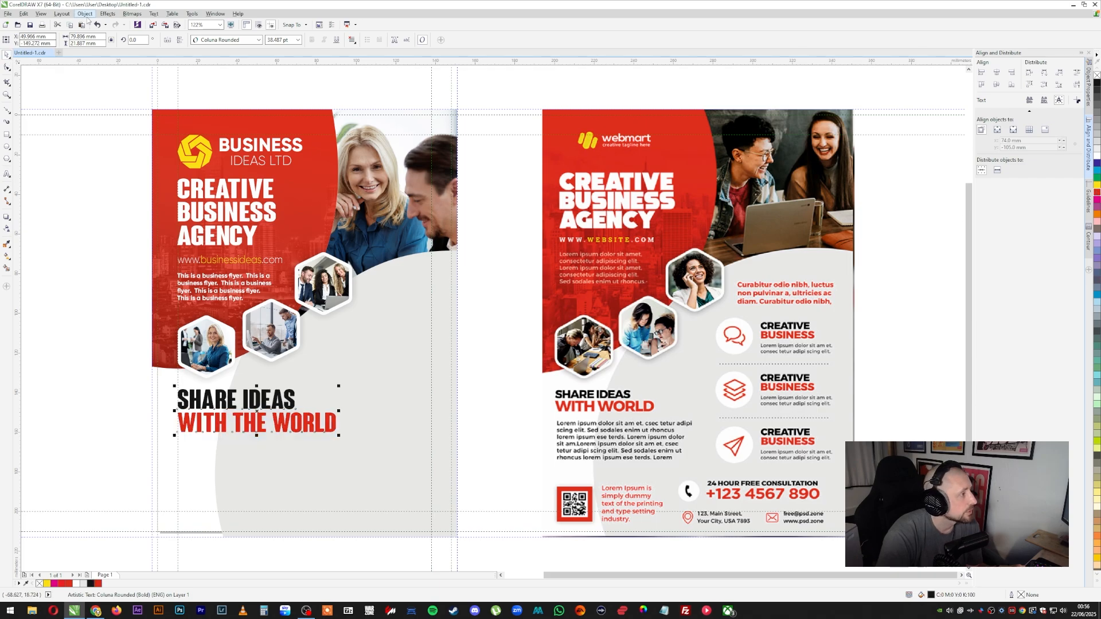
Break the heading apart into separate lines and scale them down to about 45 mm wide overall, with the red line smaller
{"action": "left_click", "coordinate": [85, 14]}
{"action": "left_click", "coordinate": [120, 143]}
{"action": "left_click", "coordinate": [258, 423]}
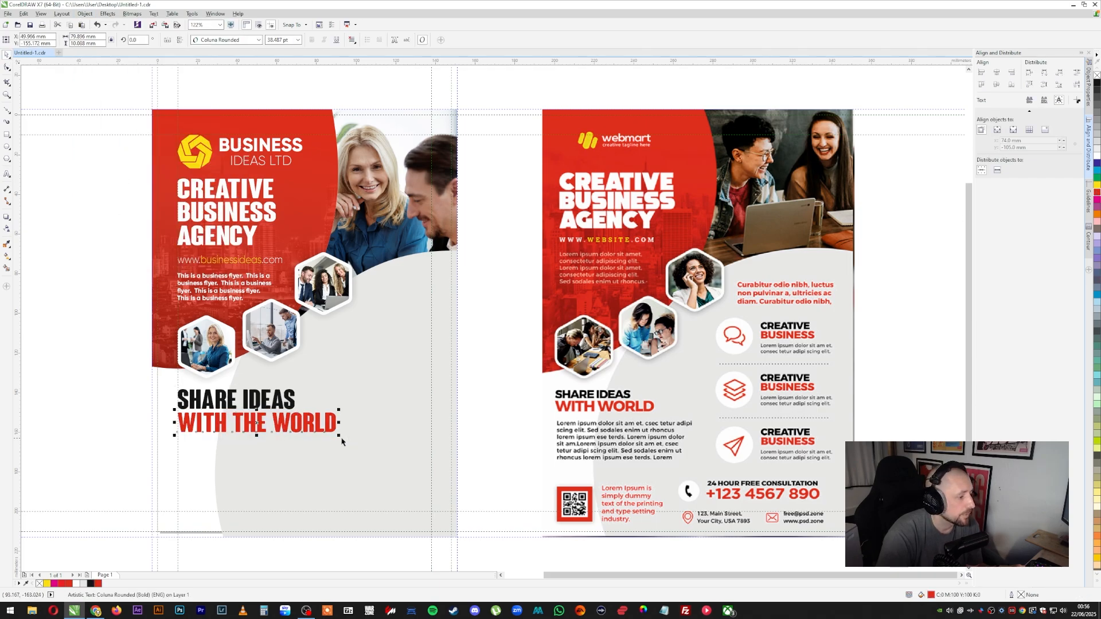
{"action": "left_click_drag", "start_coordinate": [339, 437], "coordinate": [288, 445]}
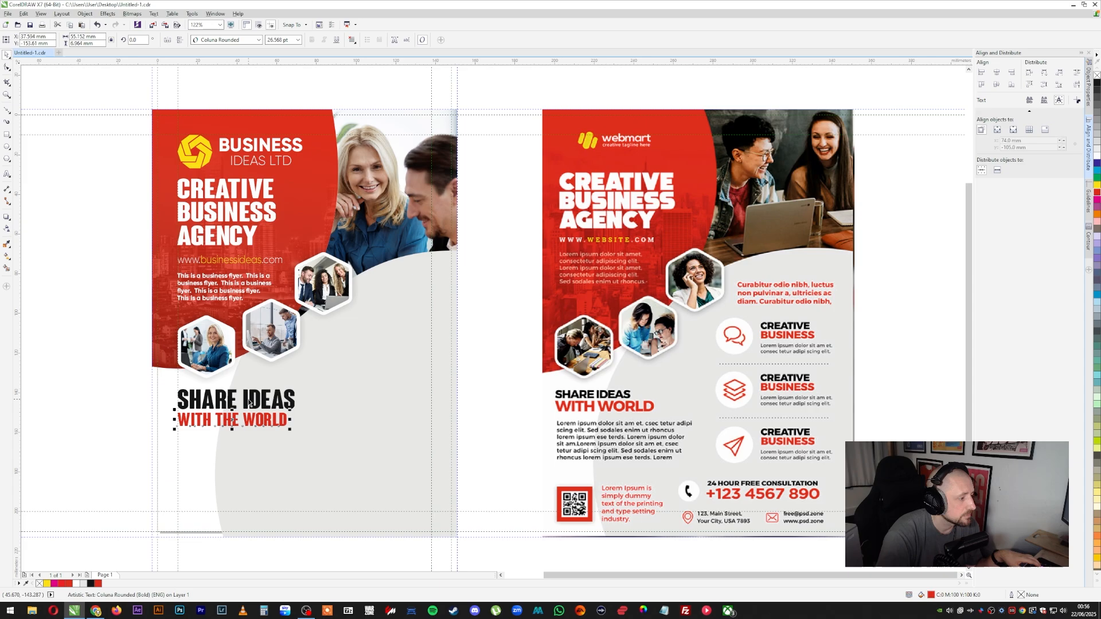
{"action": "left_click_drag", "start_coordinate": [150, 442], "coordinate": [319, 378]}
{"action": "left_click_drag", "start_coordinate": [298, 430], "coordinate": [267, 421]}
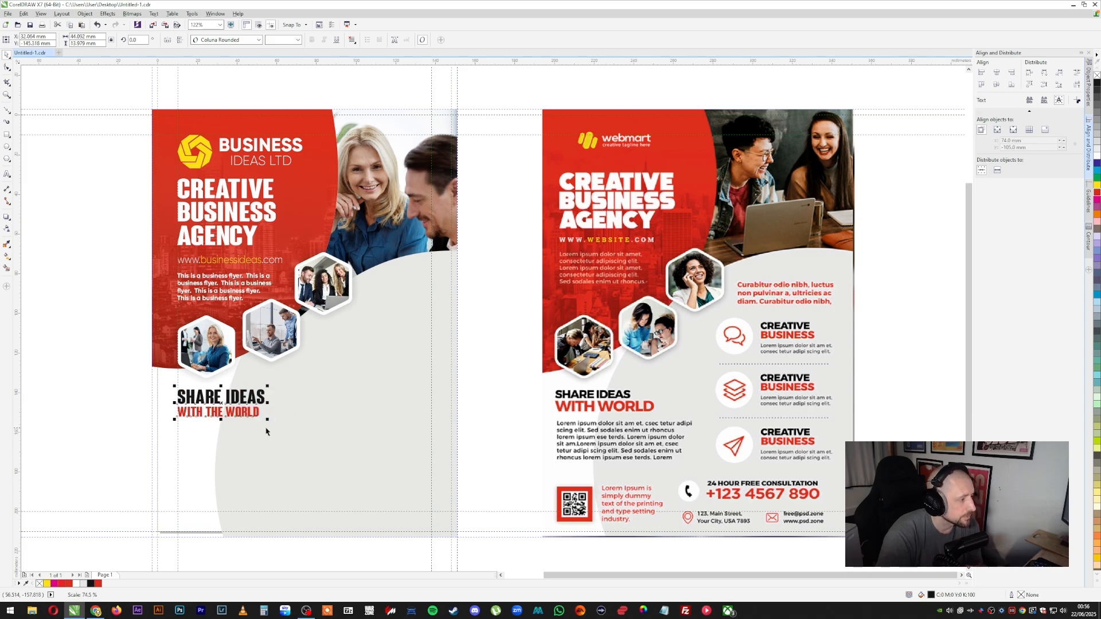
Place a copy of the white "This is a business flyer." text block below the new heading and fill it with black
{"action": "left_click", "coordinate": [230, 285]}
{"action": "left_click_drag", "start_coordinate": [229, 306], "coordinate": [229, 441]}
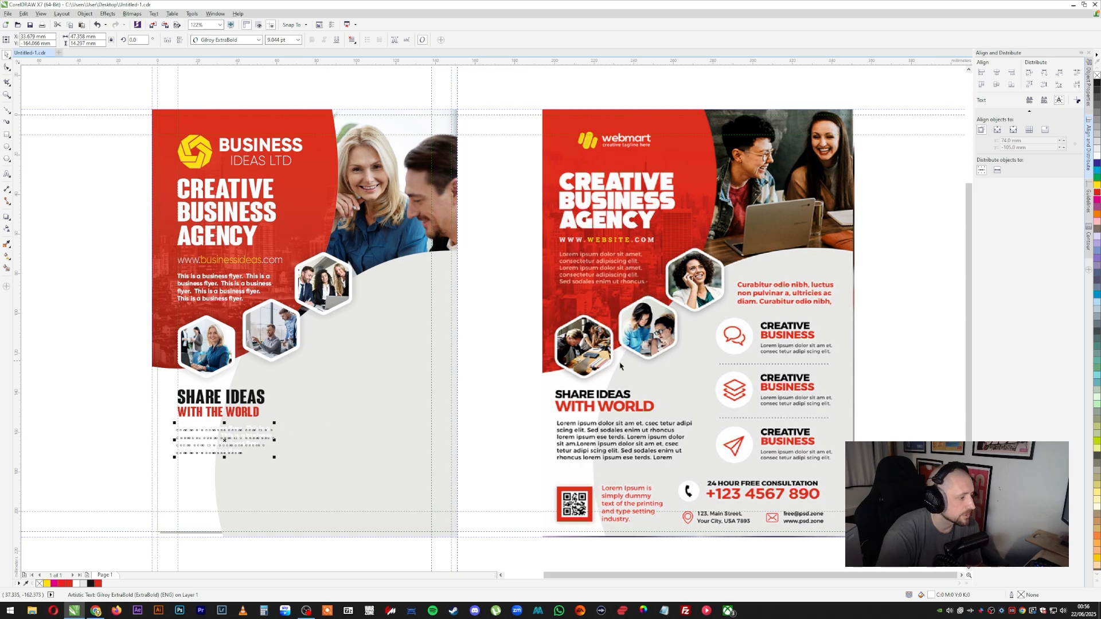
{"action": "left_click", "coordinate": [129, 404]}
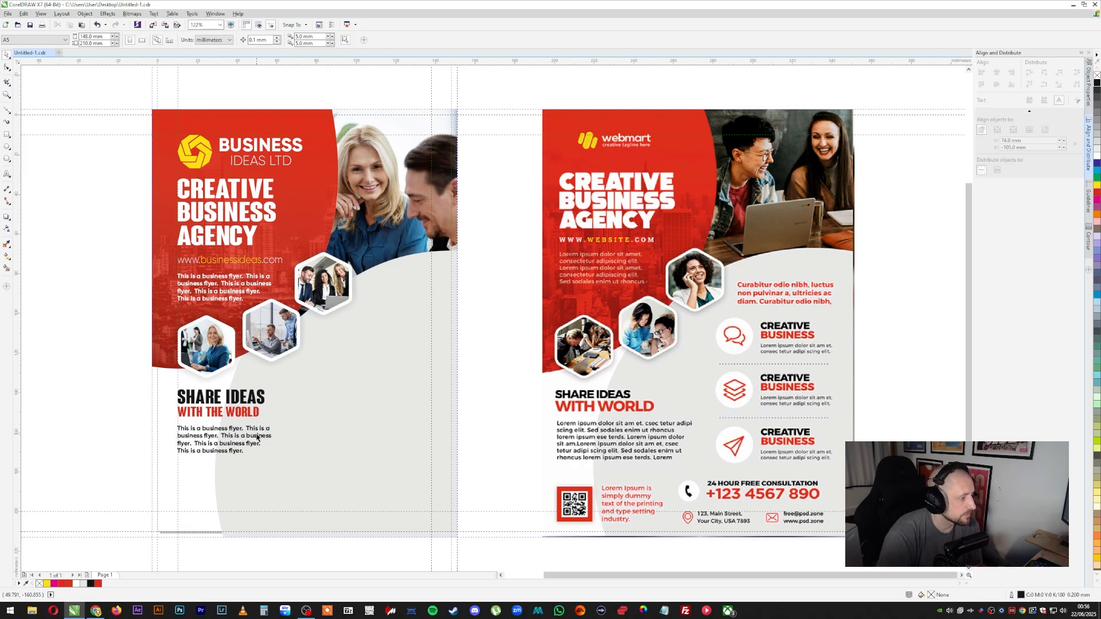
Convert the black text block to paragraph text and enlarge its frame to about 63.3 by 28.5 mm
{"action": "left_click", "coordinate": [258, 434]}
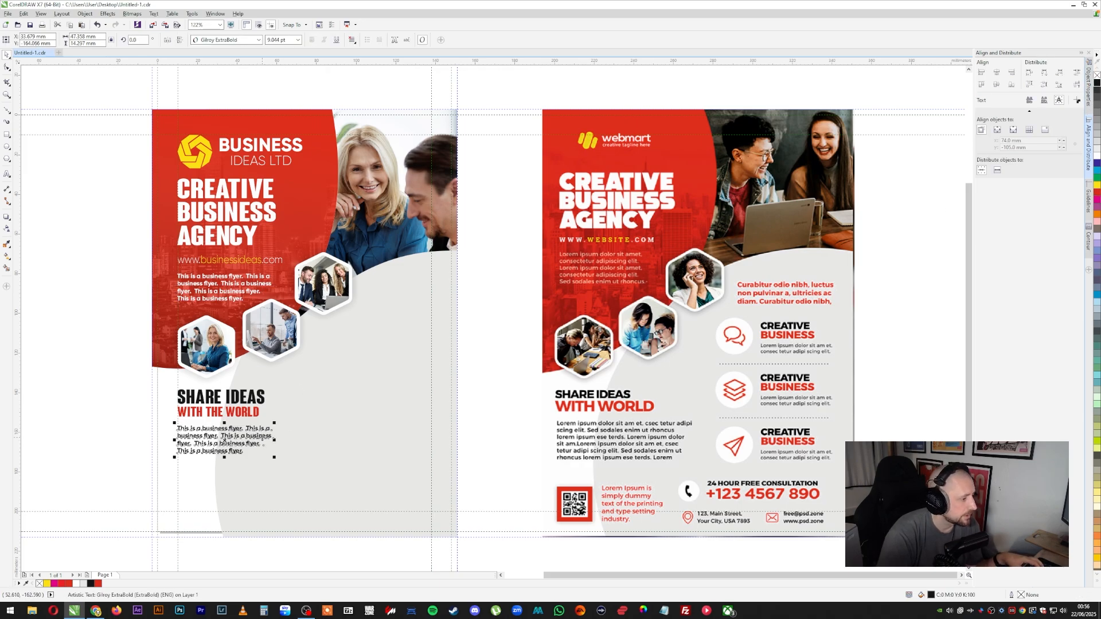
{"action": "left_click_drag", "start_coordinate": [247, 454], "coordinate": [176, 428]}
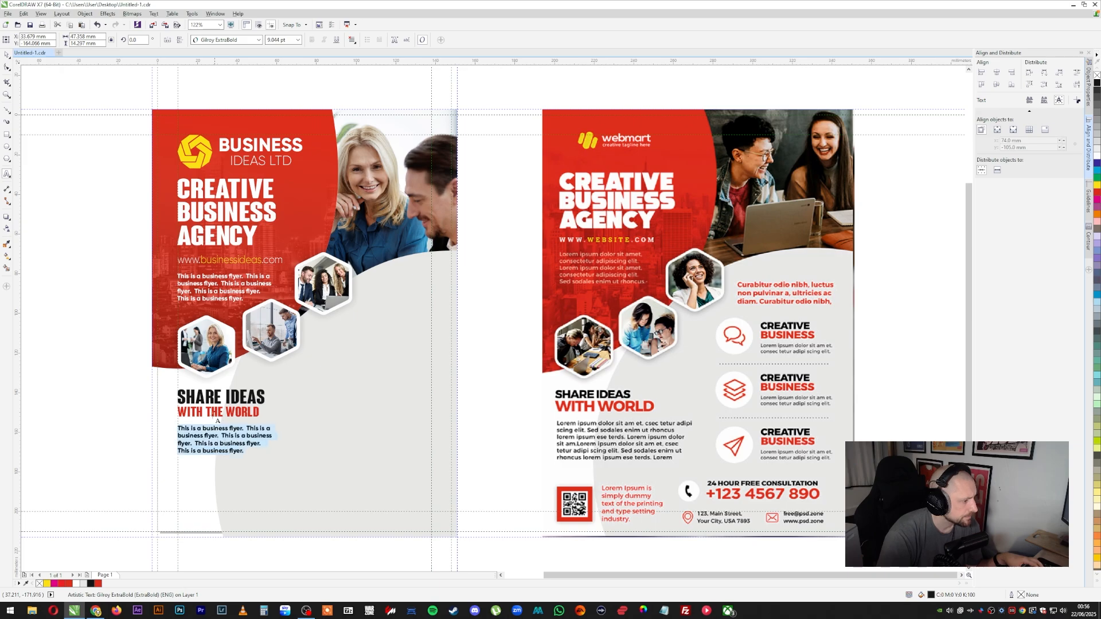
{"action": "left_click", "coordinate": [6, 54]}
{"action": "left_click", "coordinate": [153, 13]}
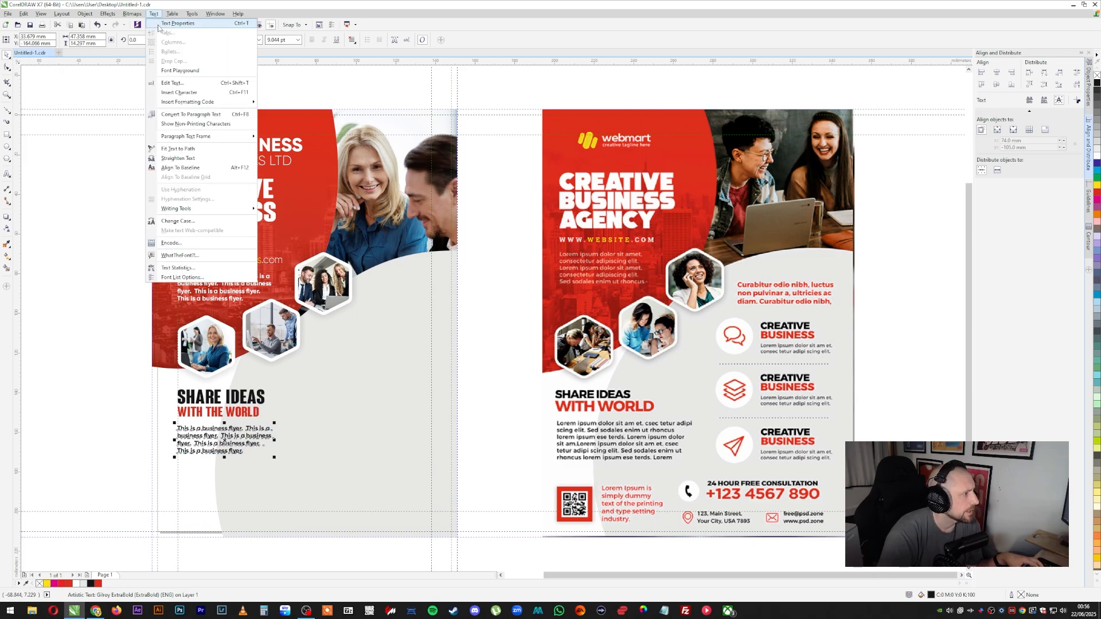
{"action": "left_click", "coordinate": [197, 119]}
{"action": "left_click_drag", "start_coordinate": [275, 440], "coordinate": [305, 439]}
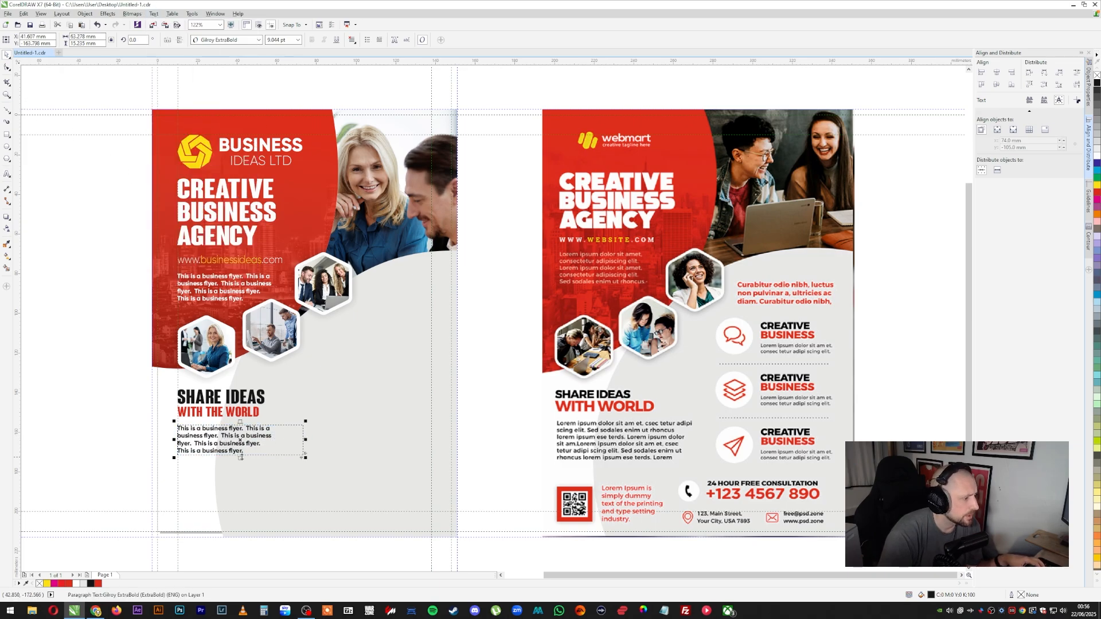
{"action": "left_click_drag", "start_coordinate": [240, 457], "coordinate": [240, 483]}
Remove the forced line breaks from the black paragraph so its sentences flow across the full frame width
{"action": "double_click", "coordinate": [194, 443]}
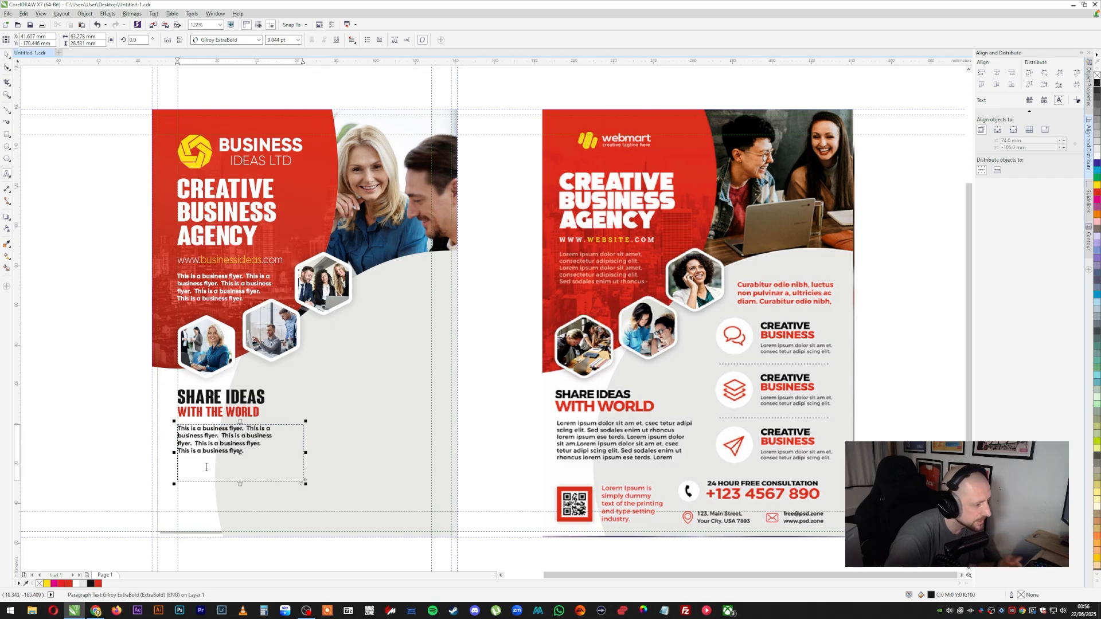
{"action": "scroll", "coordinate": [190, 461], "scroll_direction": "up", "scroll_amount": 3}
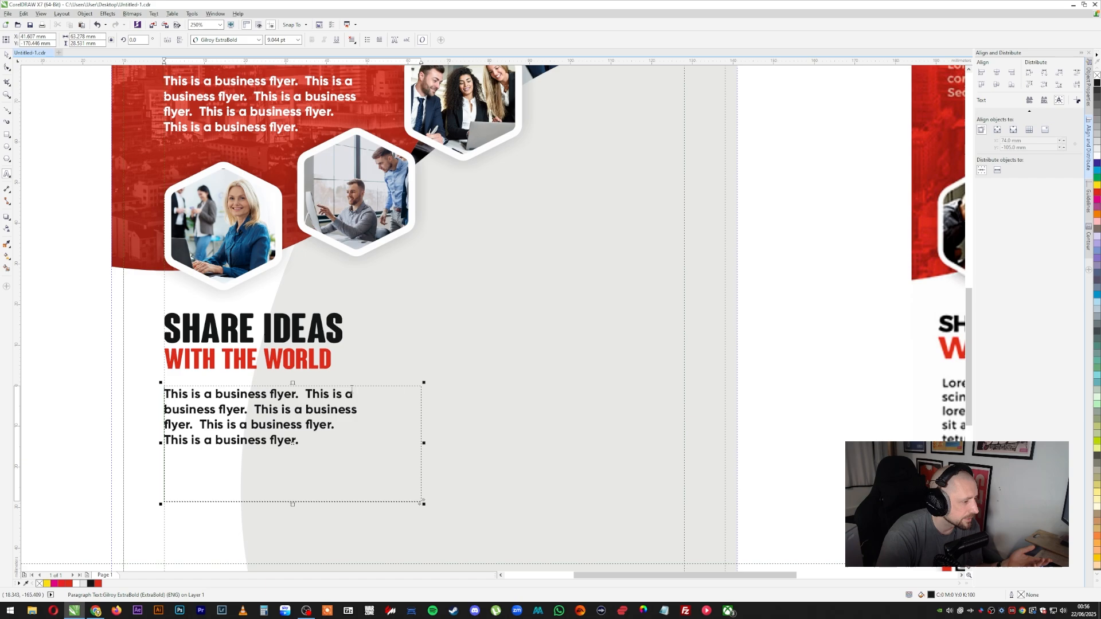
{"action": "key", "text": "BackSpace"}
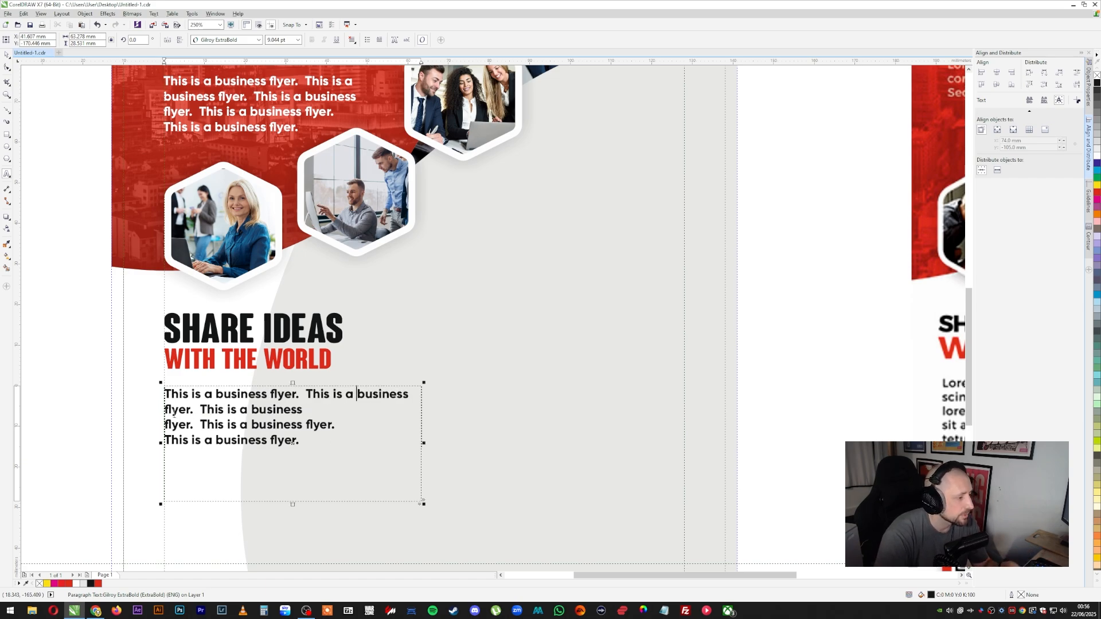
{"action": "double_click", "coordinate": [167, 421]}
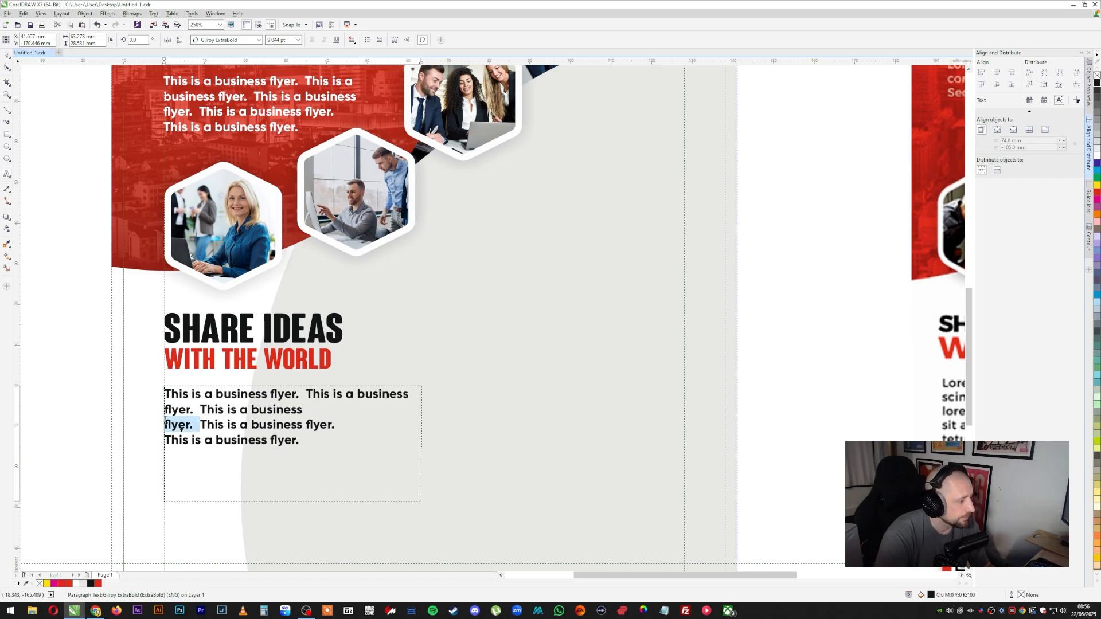
{"action": "left_click", "coordinate": [166, 425]}
{"action": "type", "text": "="}
{"action": "key", "text": "BackSpace"}
{"action": "key", "text": "BackSpace"}
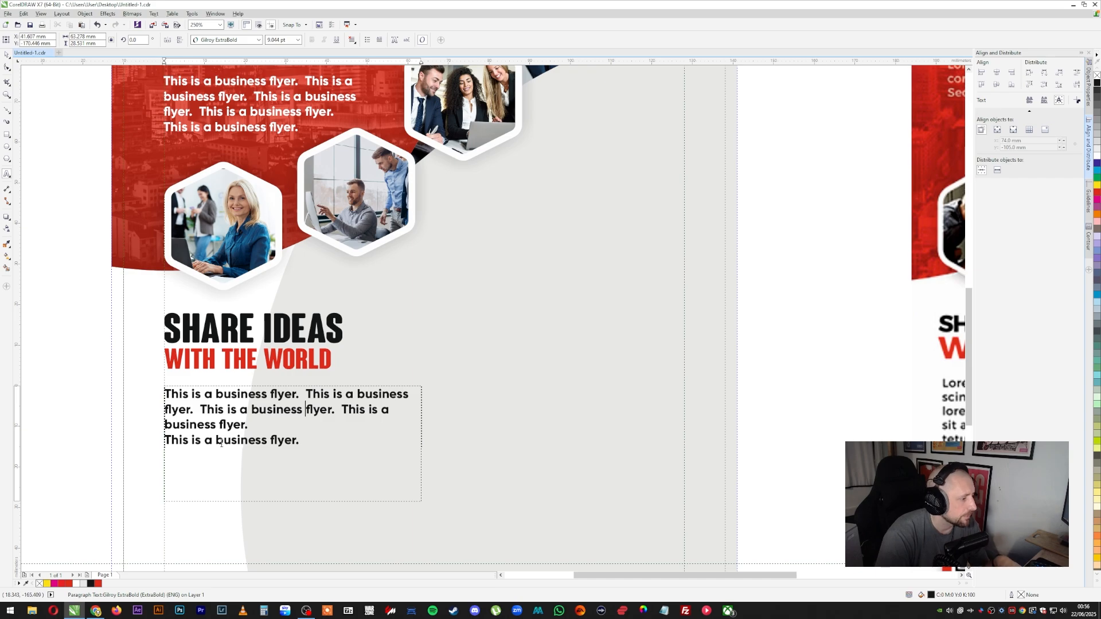
{"action": "left_click", "coordinate": [164, 440]}
{"action": "key", "text": "BackSpace"}
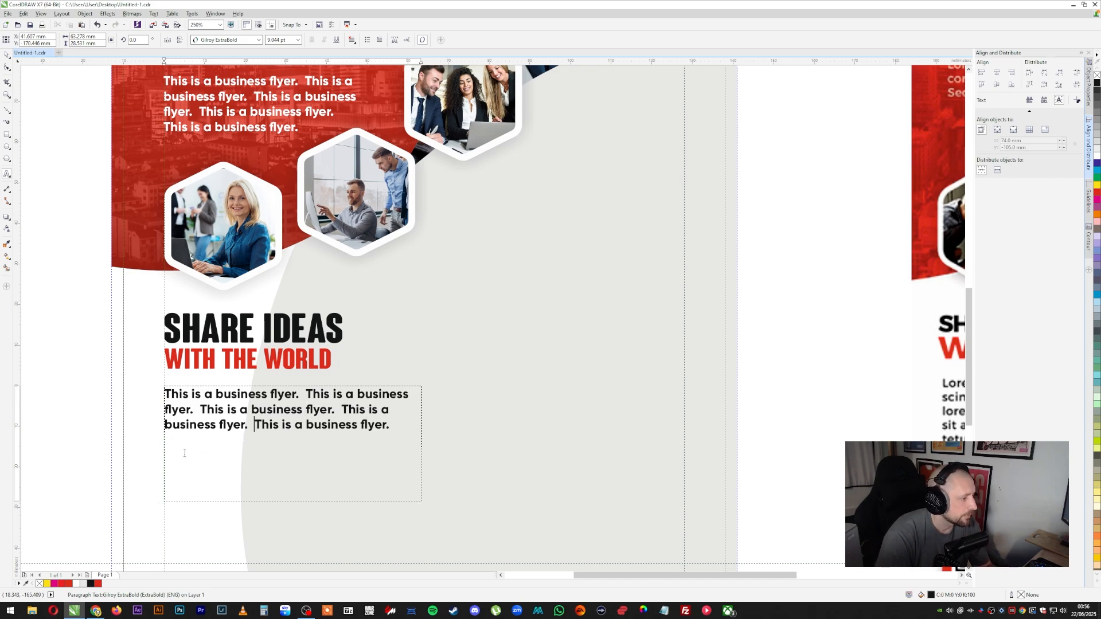
Duplicate the paragraph's full text at its end to lengthen the body copy within the frame
{"action": "left_click_drag", "start_coordinate": [408, 422], "coordinate": [179, 383]}
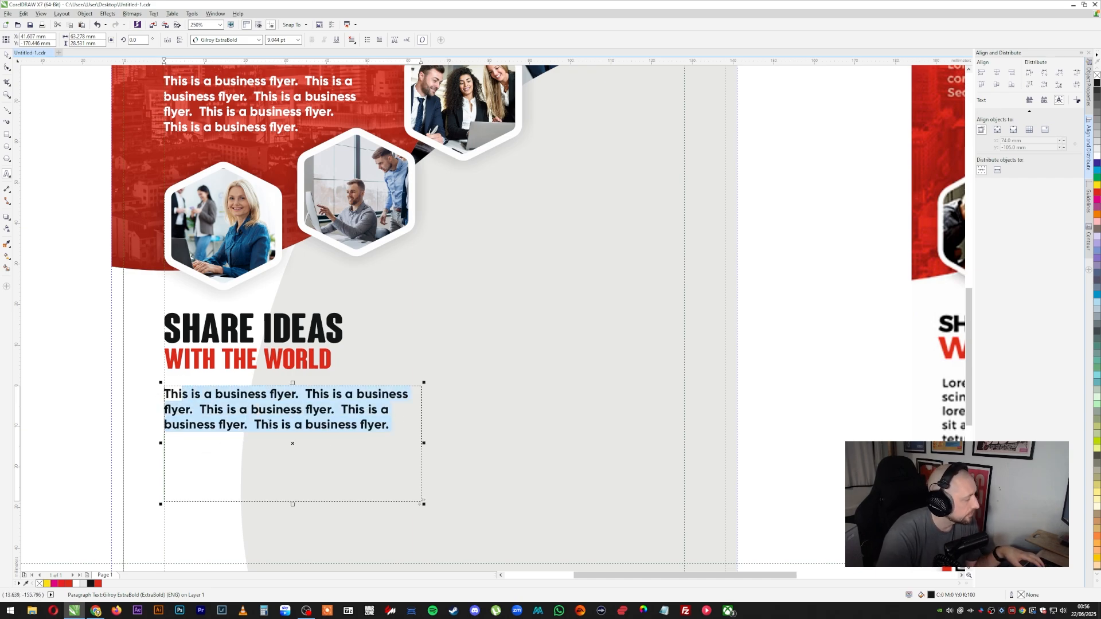
{"action": "left_click", "coordinate": [270, 425]}
{"action": "left_click", "coordinate": [362, 425]}
{"action": "key", "text": "ctrl+a"}
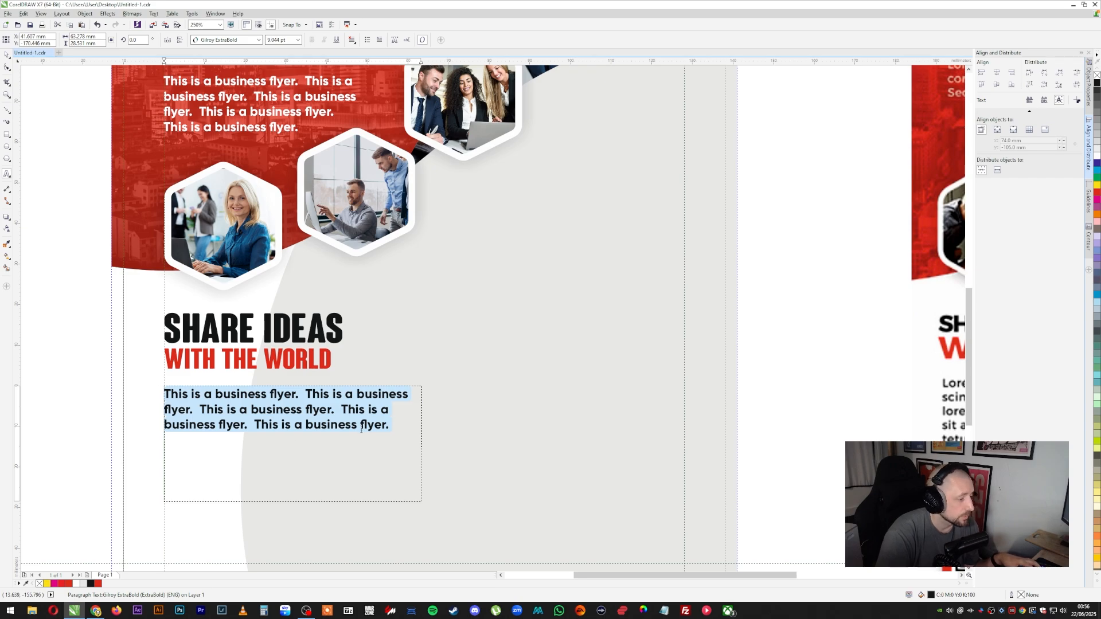
{"action": "key", "text": "ctrl+c"}
{"action": "key", "text": "End"}
{"action": "key", "text": "ctrl+v"}
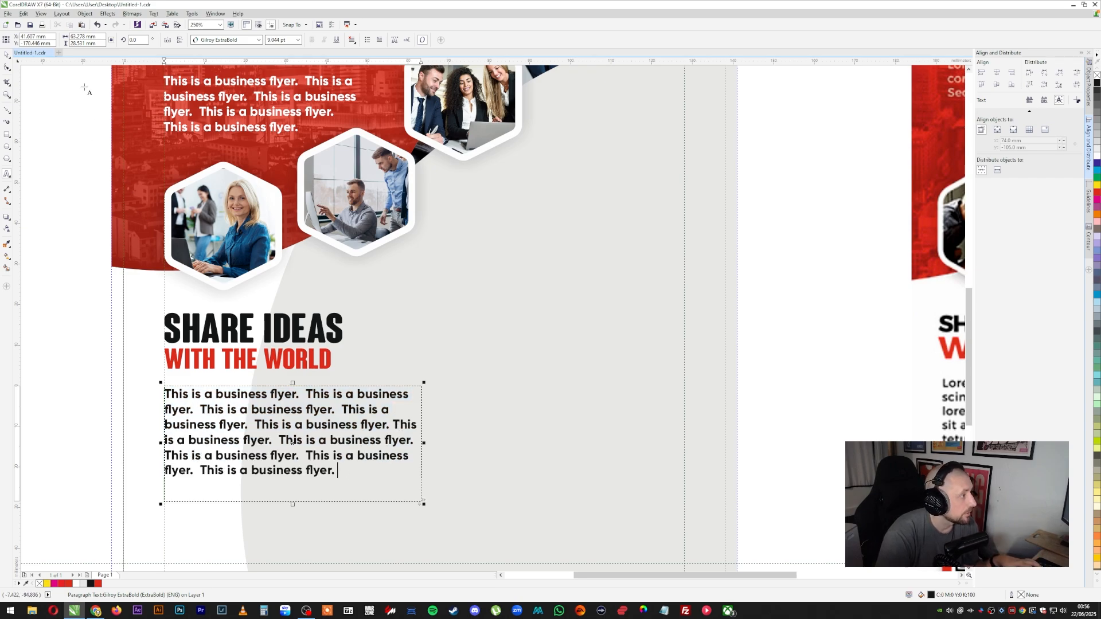
{"action": "left_click", "coordinate": [7, 54]}
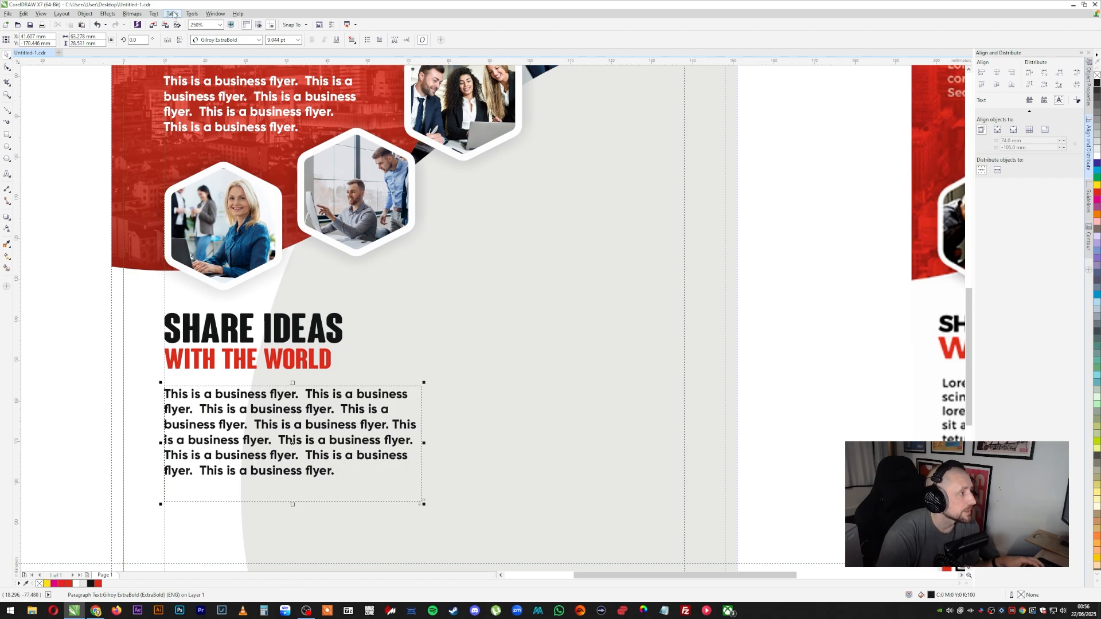
Convert the black paragraph below the SHARE IDEAS heading to artistic text
{"action": "left_click", "coordinate": [153, 13]}
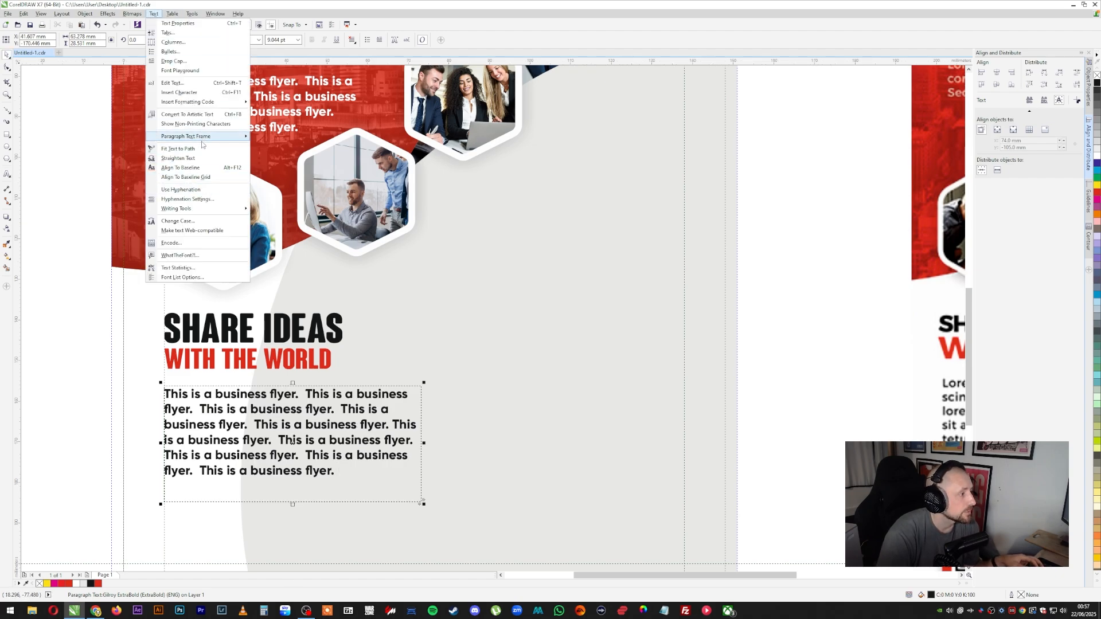
{"action": "left_click", "coordinate": [187, 114]}
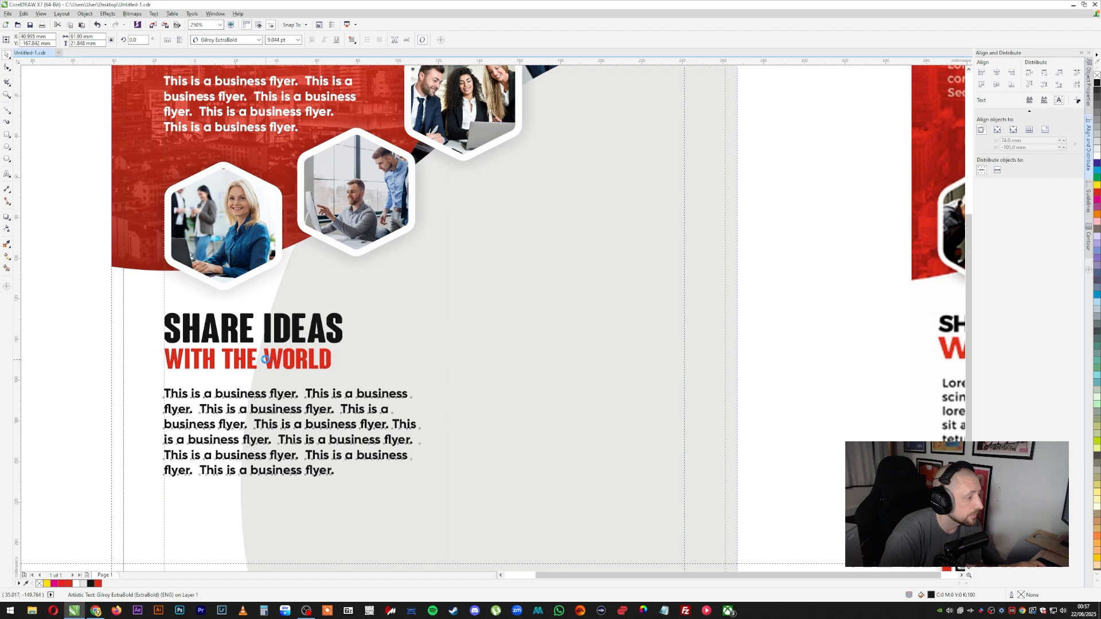
{"action": "scroll", "coordinate": [265, 359], "scroll_direction": "down", "scroll_amount": 2}
{"action": "left_click", "coordinate": [130, 368]}
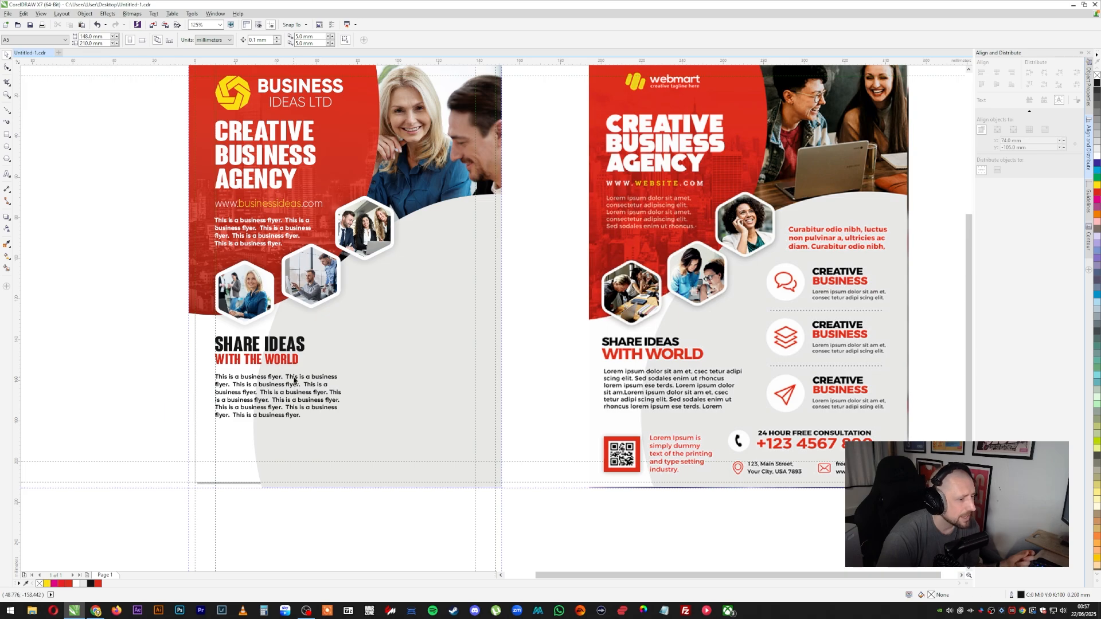
{"action": "double_click", "coordinate": [286, 204]}
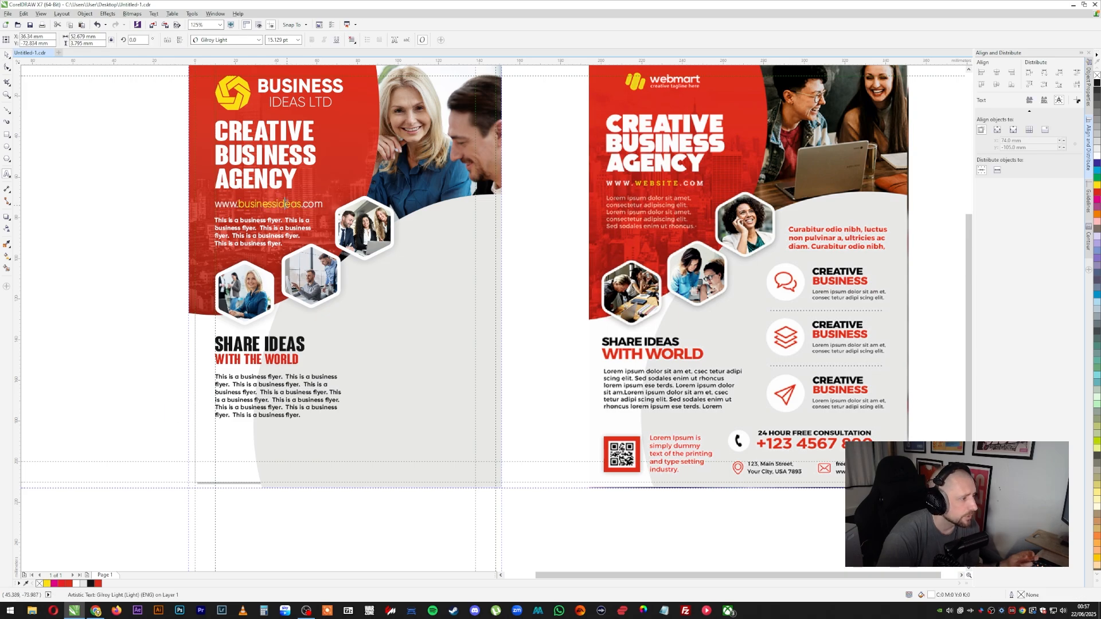
{"action": "left_click", "coordinate": [271, 204]}
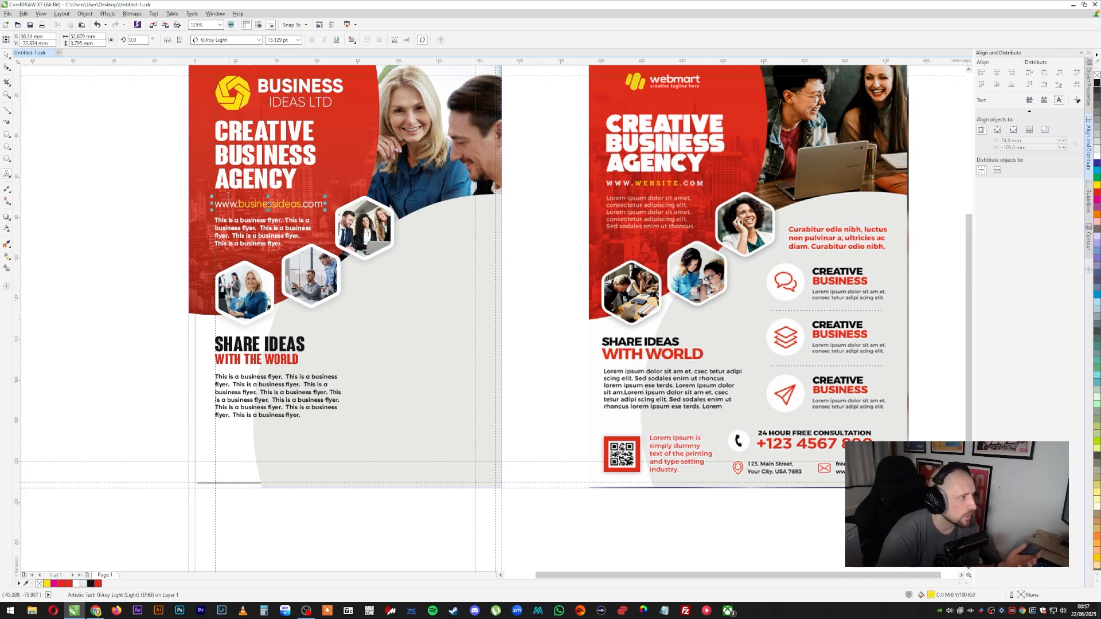
{"action": "left_click", "coordinate": [170, 184]}
{"action": "left_click", "coordinate": [6, 55]}
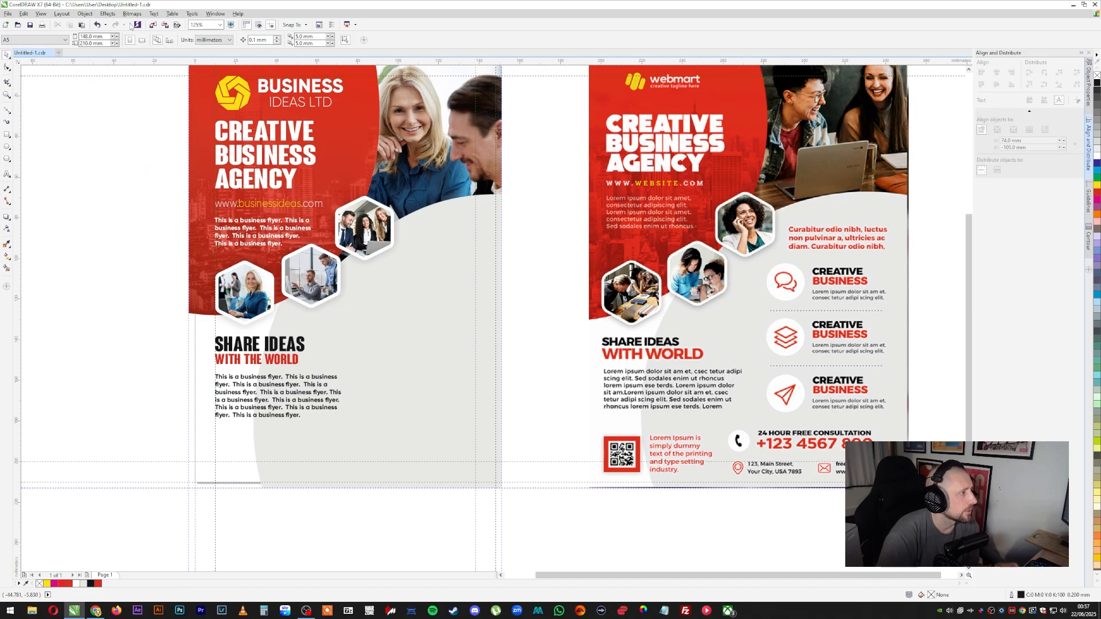
Try to insert a built-in QR code object into the flyer
{"action": "left_click", "coordinate": [86, 14]}
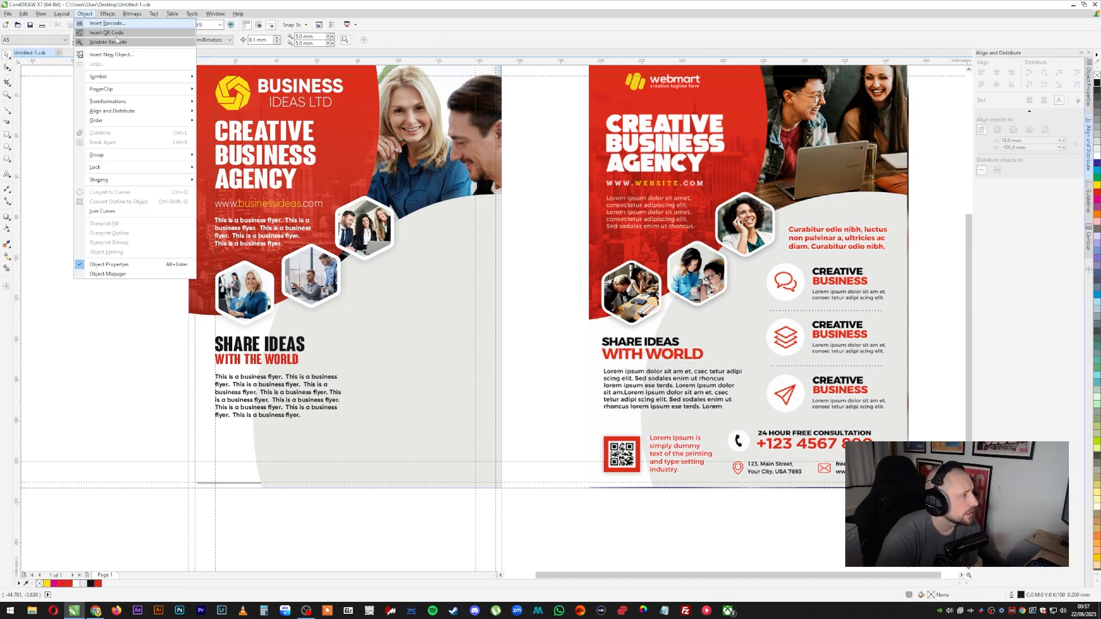
{"action": "left_click", "coordinate": [109, 33]}
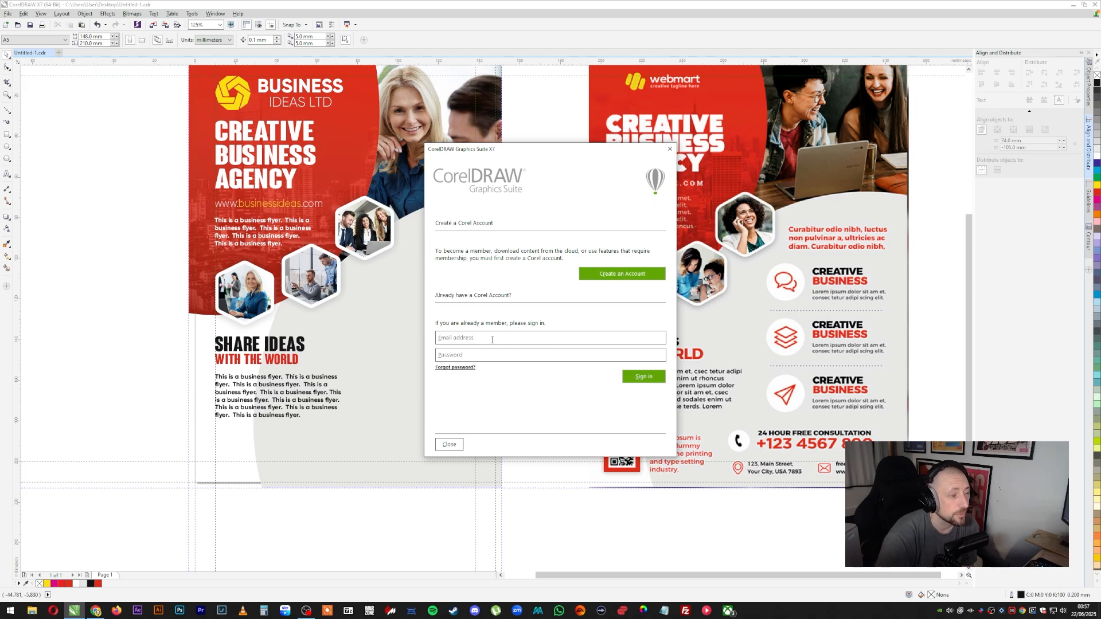
{"action": "left_click", "coordinate": [449, 445]}
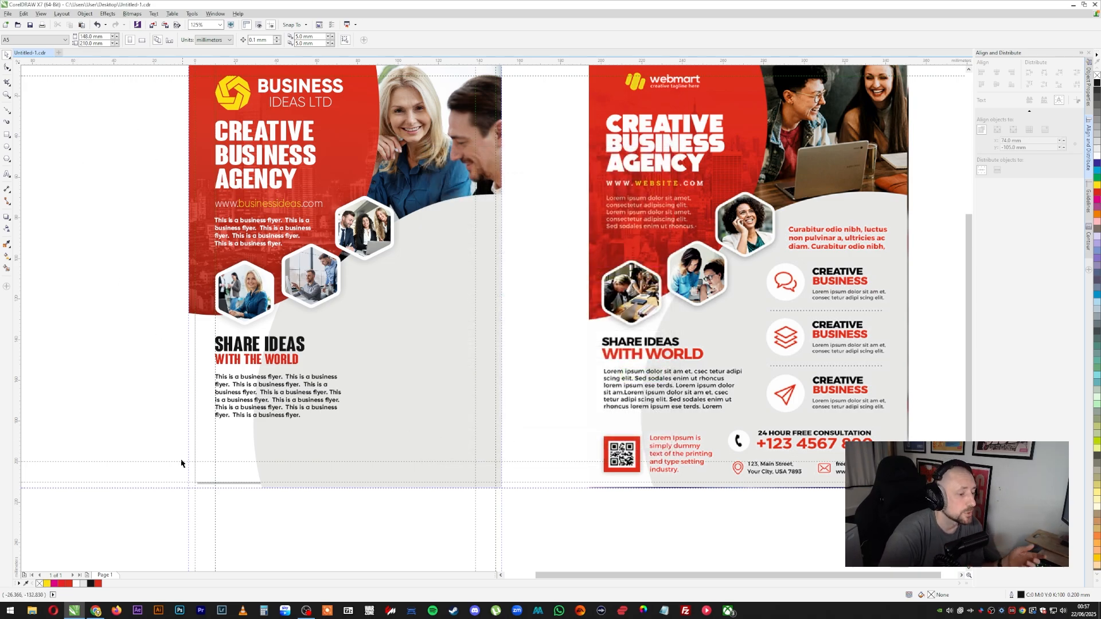
Switch to Chrome and search Google Images for "qr code"
{"action": "left_click", "coordinate": [96, 611]}
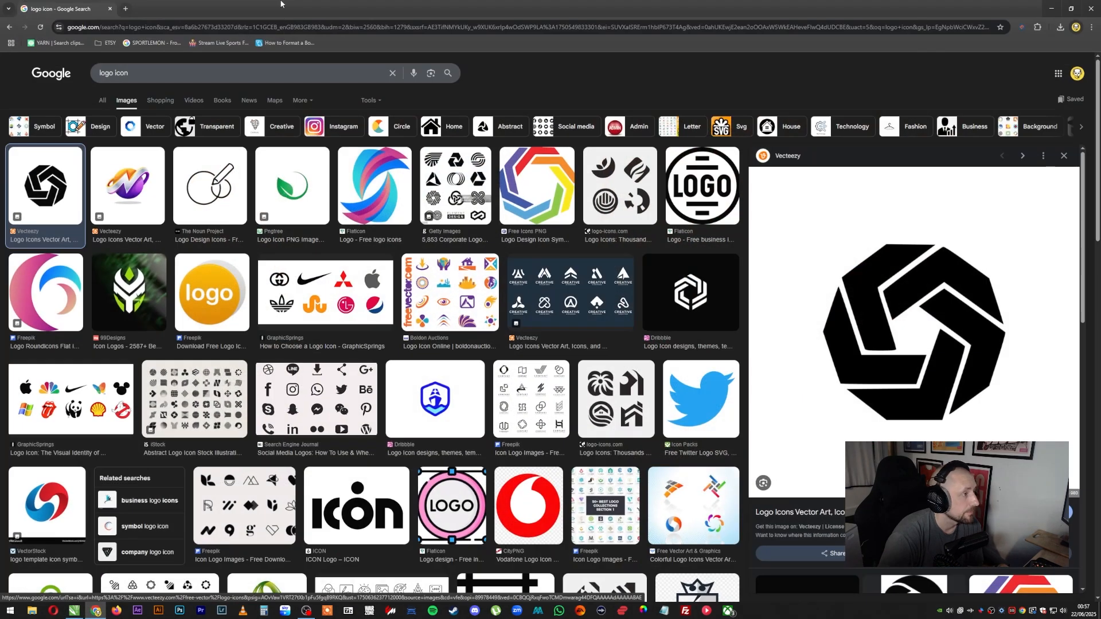
{"action": "left_click", "coordinate": [171, 66]}
{"action": "type", "text": "icon code"}
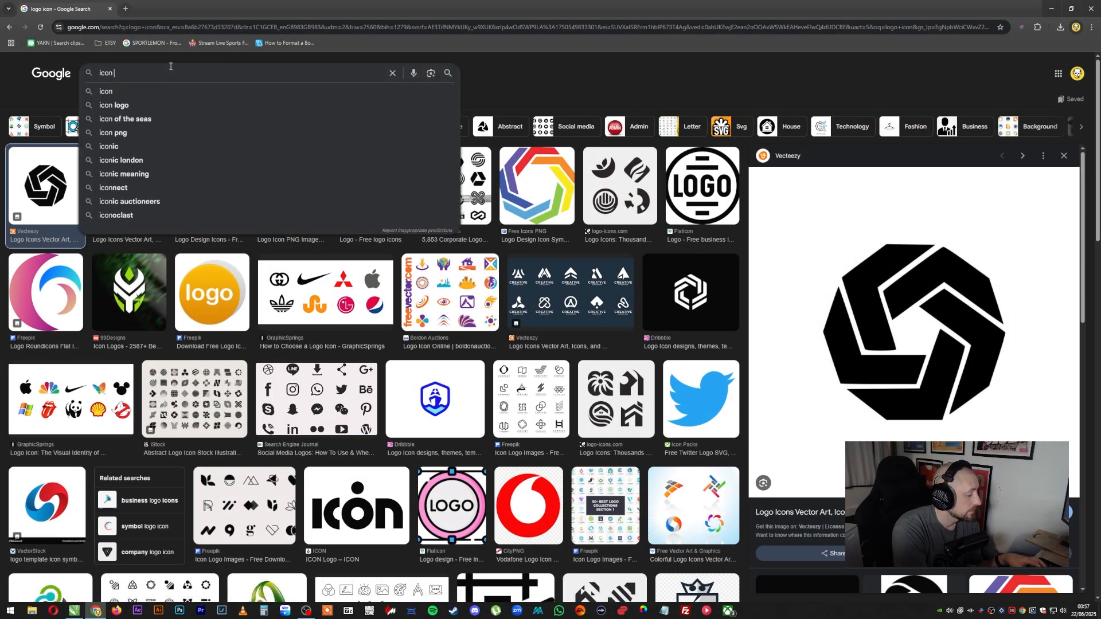
{"action": "key", "text": "Return"}
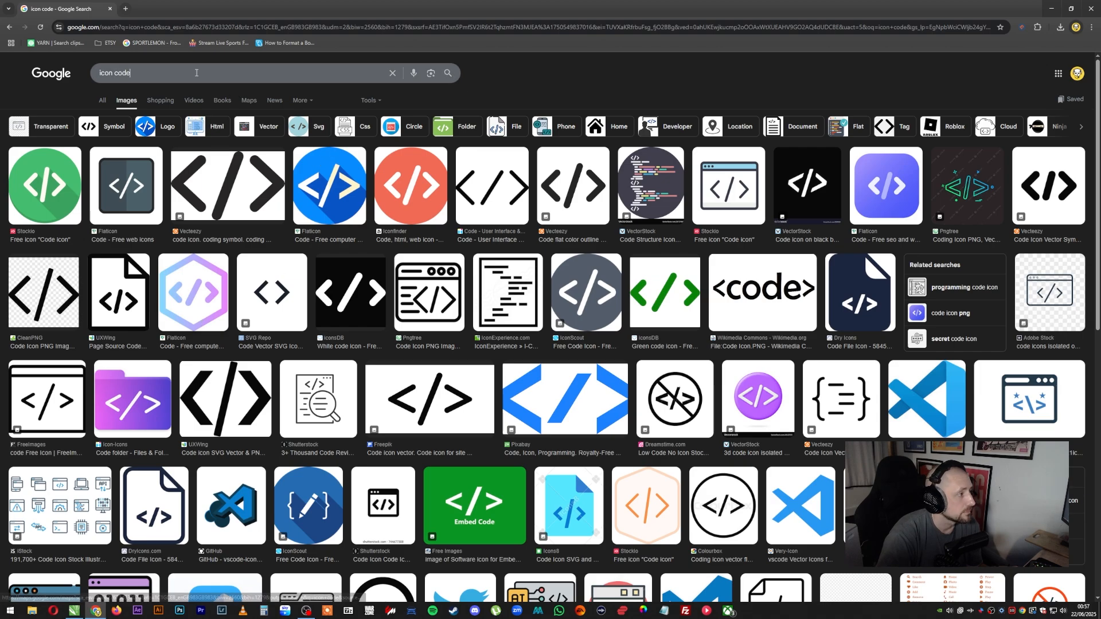
{"action": "left_click", "coordinate": [141, 71]}
{"action": "double_click", "coordinate": [113, 73]}
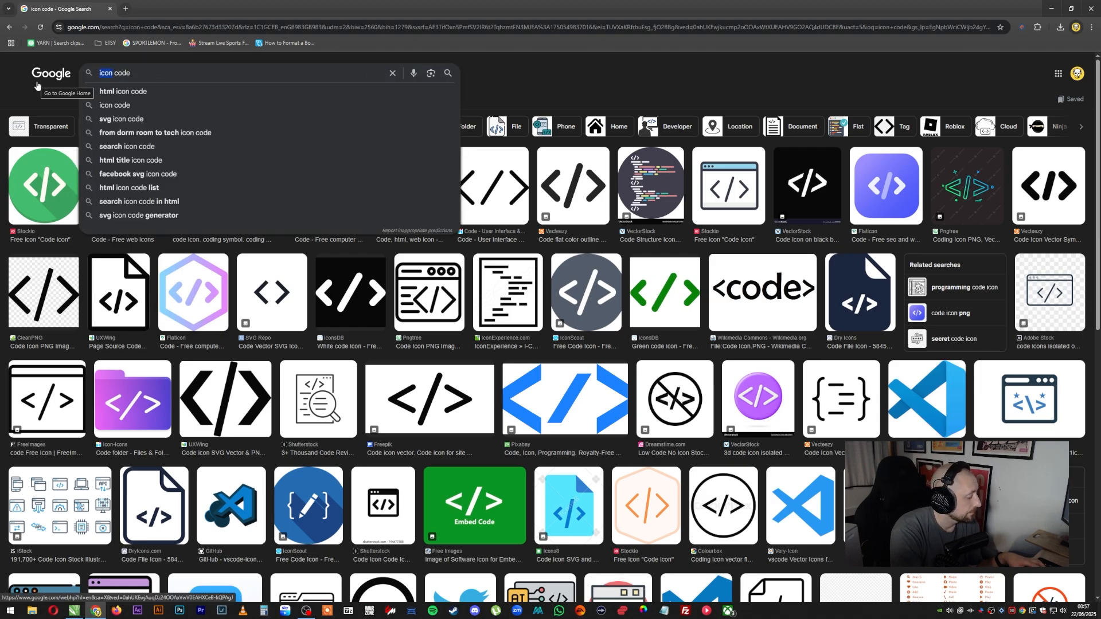
{"action": "type", "text": "qr"}
{"action": "key", "text": "Return"}
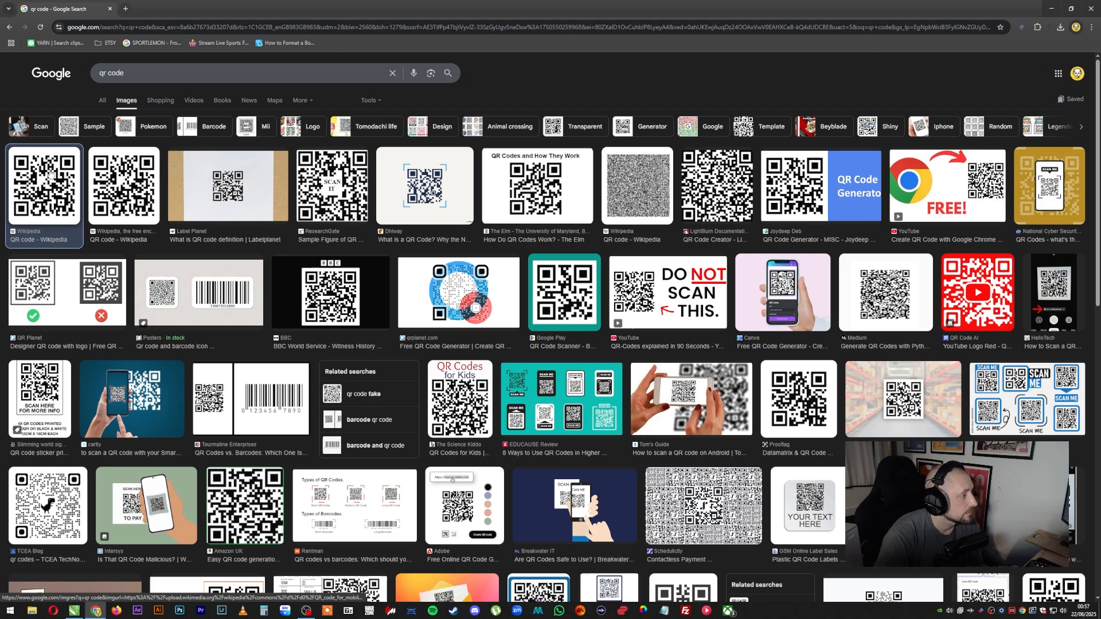
Preview the QR code results and copy the Joydeep Deb "QR Code Generator" image
{"action": "left_click", "coordinate": [52, 172]}
{"action": "left_click", "coordinate": [121, 186]}
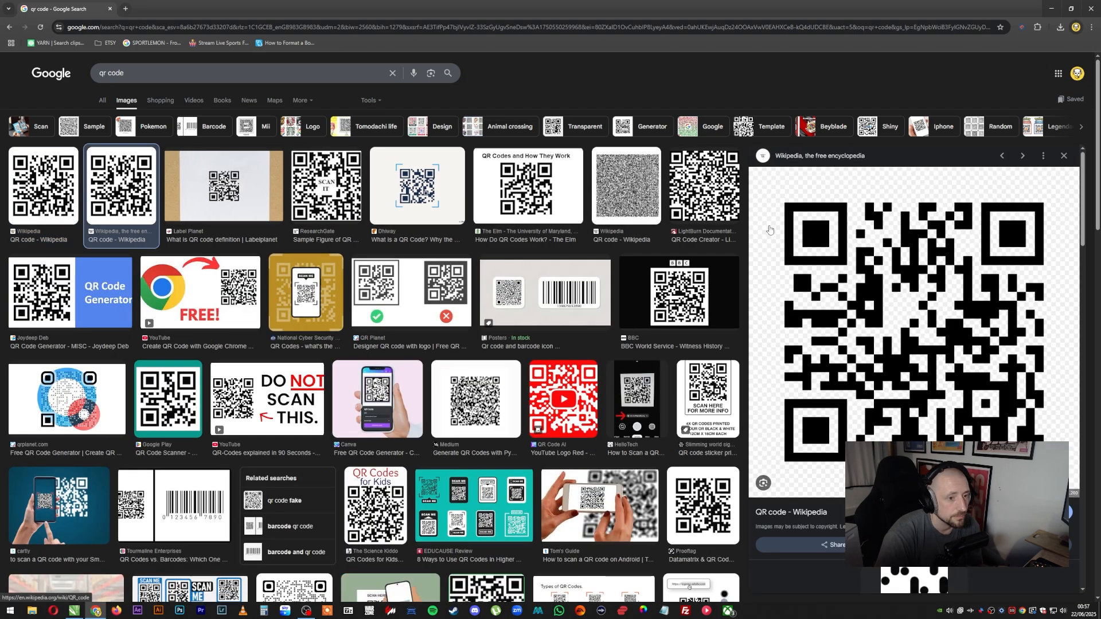
{"action": "left_click", "coordinate": [75, 286]}
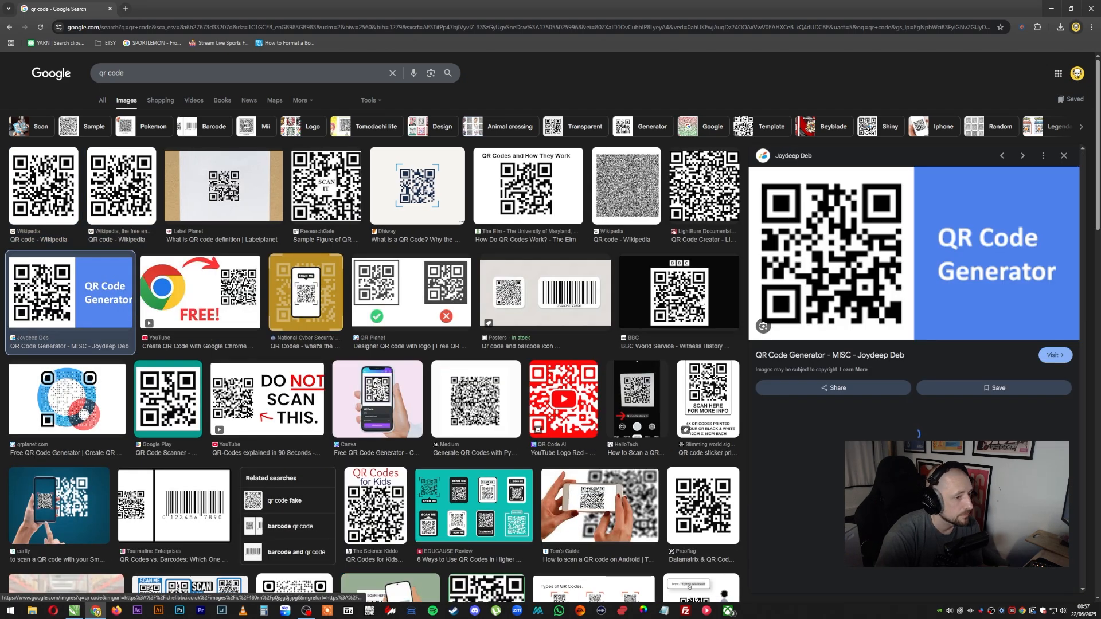
{"action": "right_click", "coordinate": [894, 228]}
{"action": "left_click", "coordinate": [929, 357]}
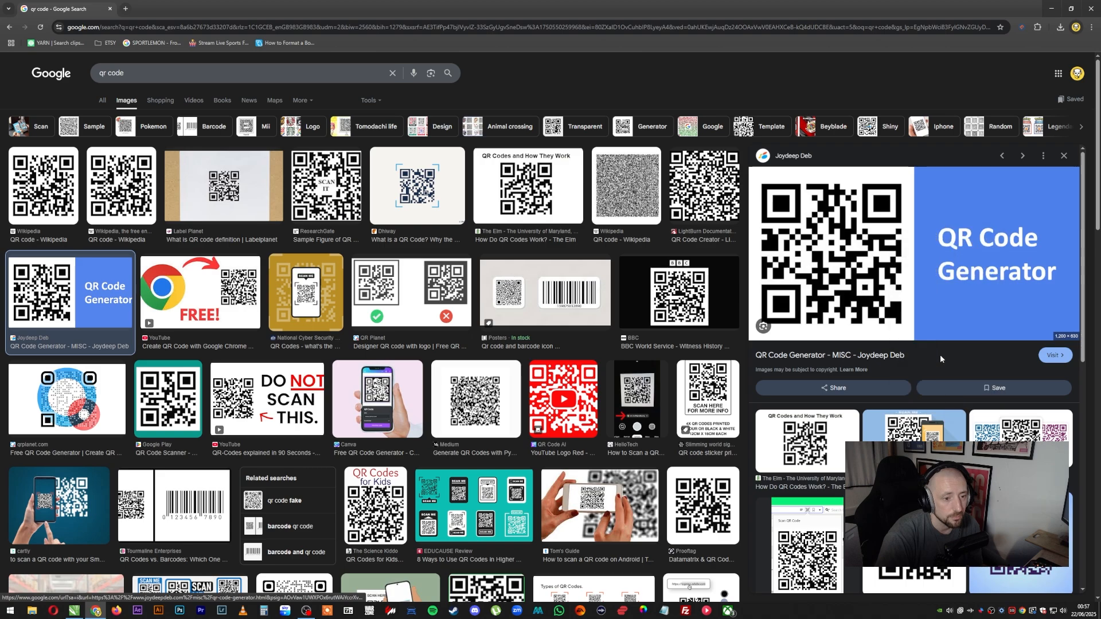
Return to CorelDRAW, paste the QR image, scale it to about 140.7 by 73.9 mm and place it beside the flyer on its outer left
{"action": "left_click", "coordinate": [1051, 12]}
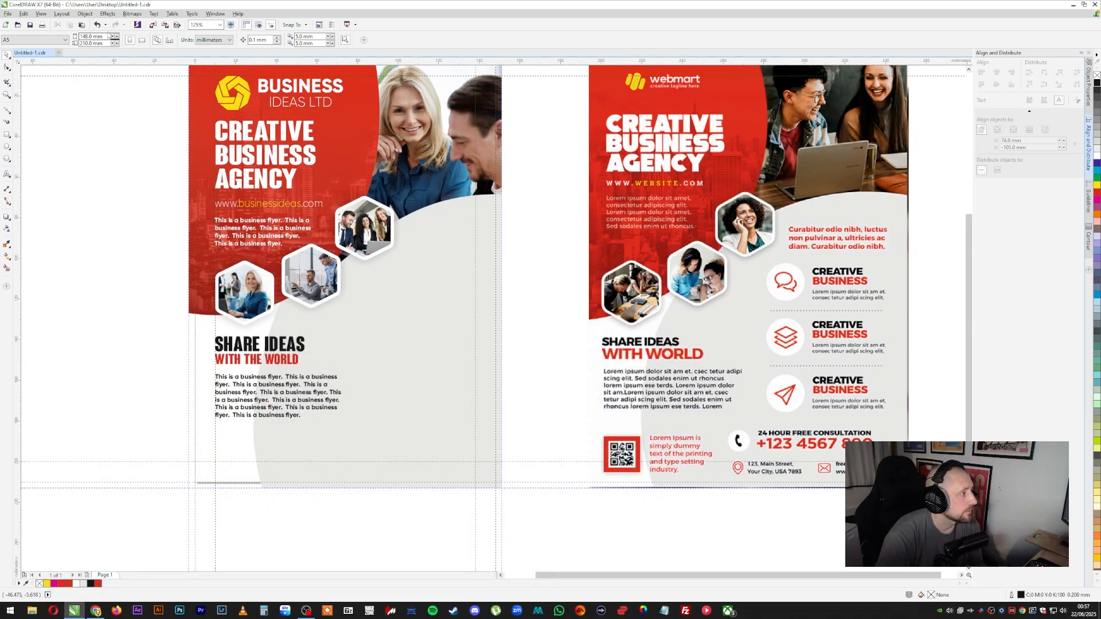
{"action": "key", "text": "ctrl+v"}
{"action": "scroll", "coordinate": [485, 255], "scroll_direction": "down", "scroll_amount": 2}
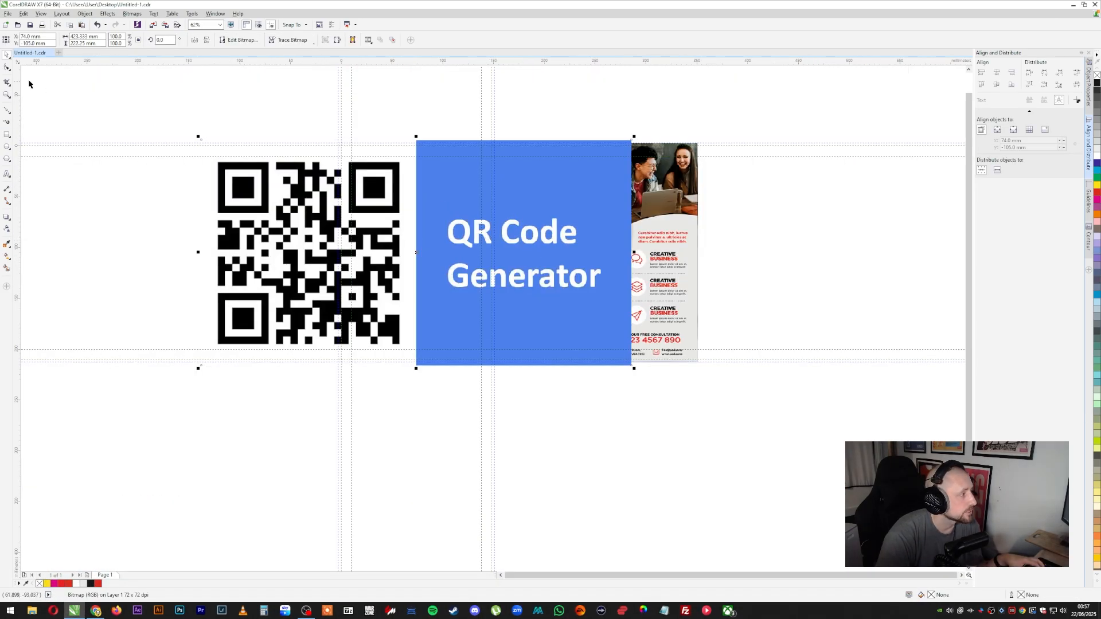
{"action": "left_click", "coordinate": [7, 82]}
{"action": "left_click", "coordinate": [7, 54]}
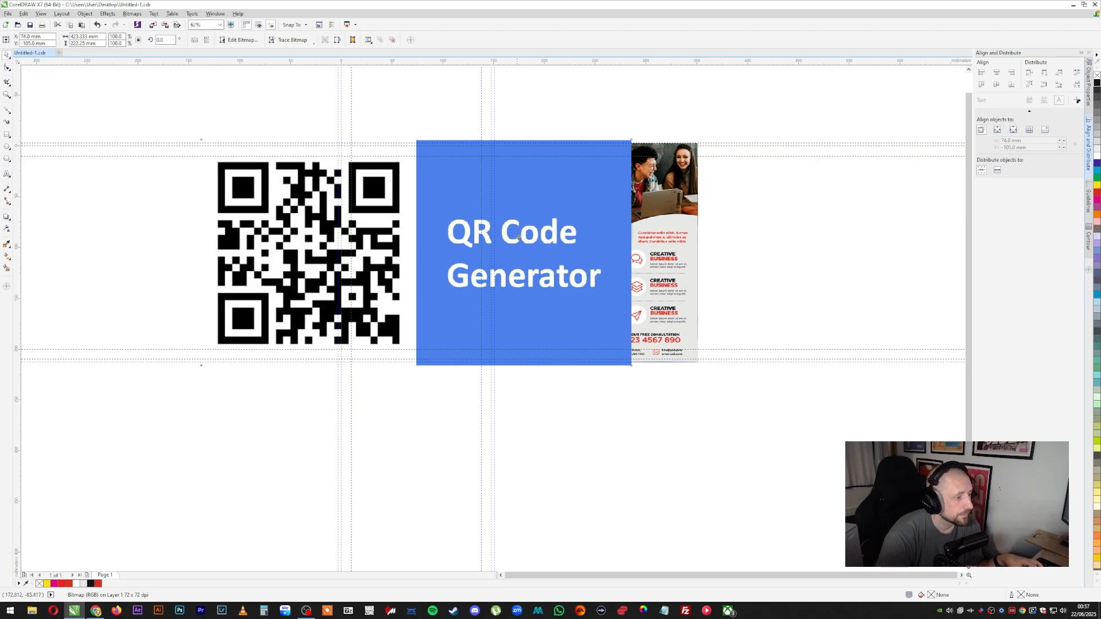
{"action": "left_click_drag", "start_coordinate": [518, 237], "coordinate": [606, 342]}
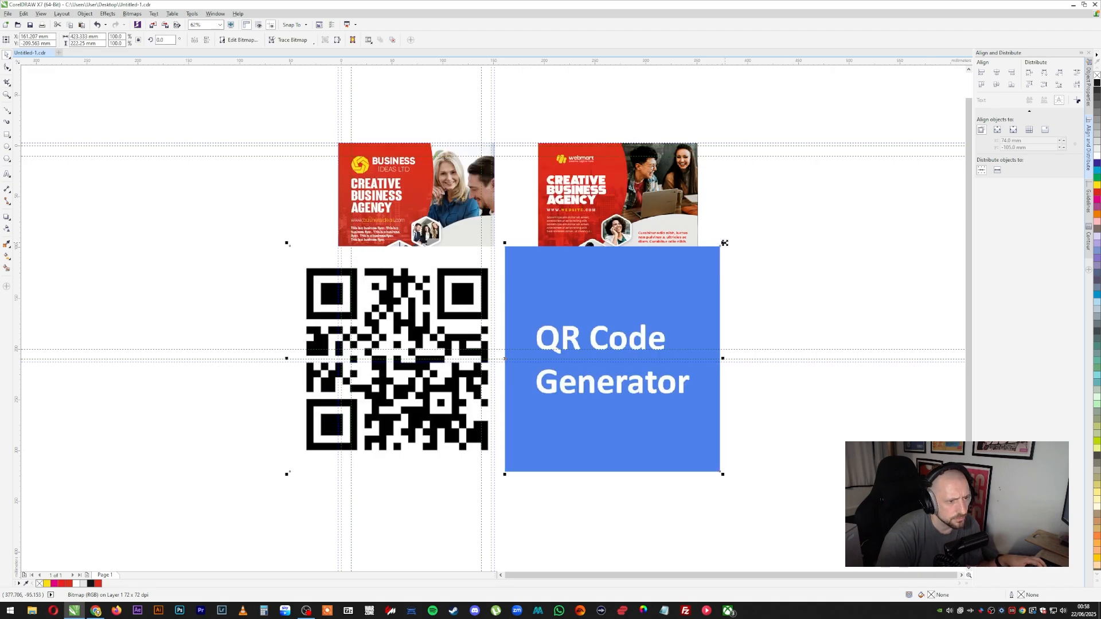
{"action": "left_click_drag", "start_coordinate": [724, 243], "coordinate": [578, 319]}
{"action": "left_click_drag", "start_coordinate": [504, 369], "coordinate": [225, 250]}
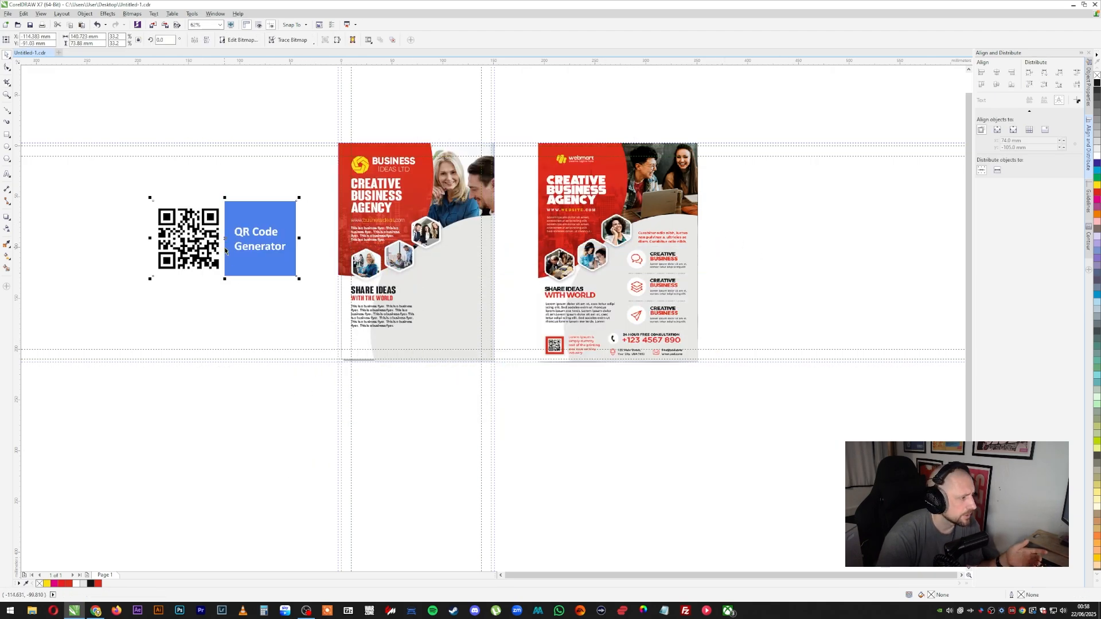
{"action": "left_click", "coordinate": [123, 172]}
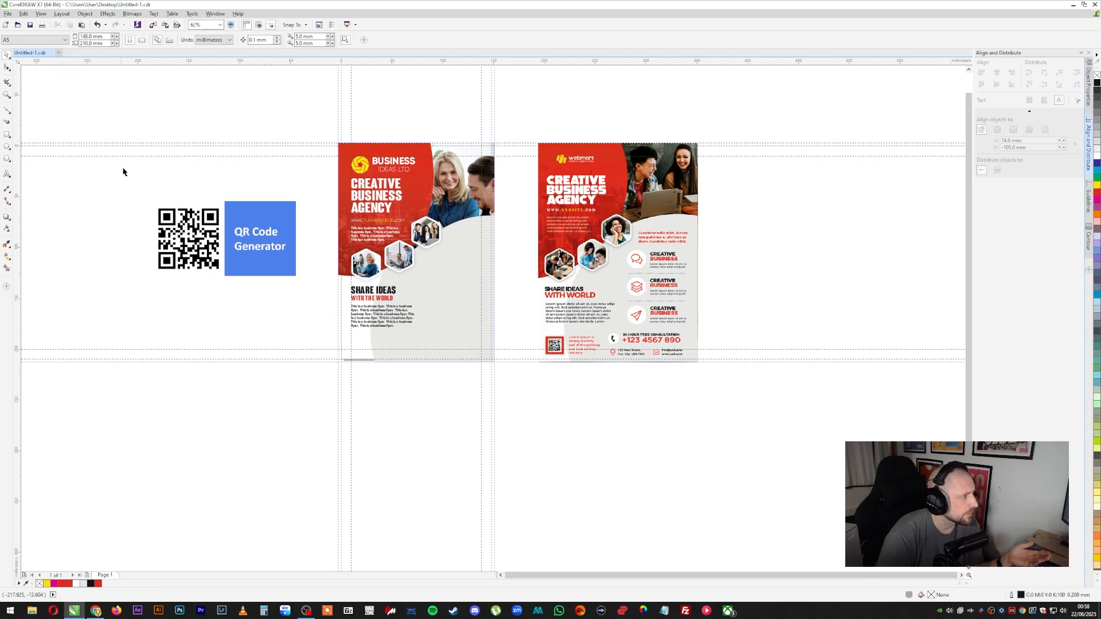
Try to crop the pasted image to its QR code without selecting it first, and undo the crop
{"action": "left_click", "coordinate": [7, 82]}
{"action": "left_click_drag", "start_coordinate": [149, 199], "coordinate": [223, 277]}
{"action": "key", "text": "Return"}
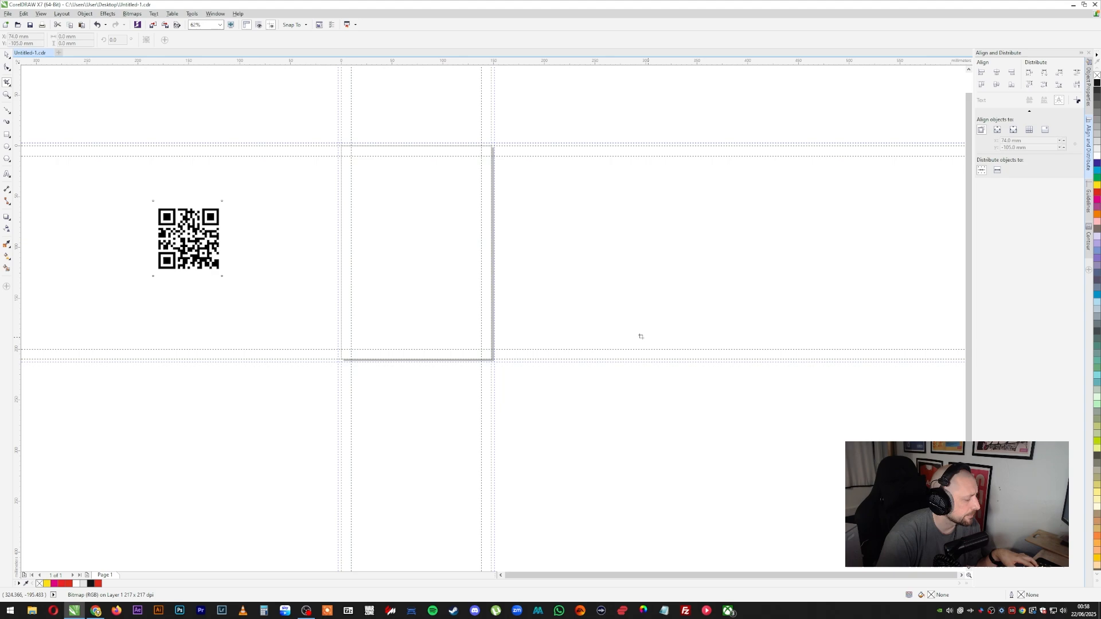
{"action": "key", "text": "ctrl+z"}
{"action": "key", "text": "space"}
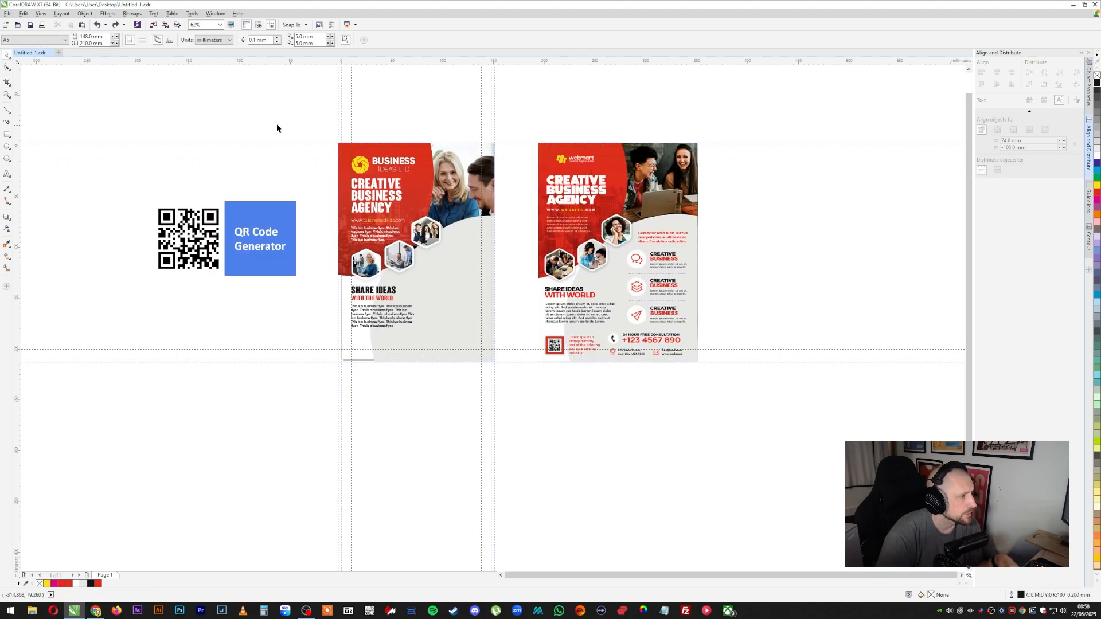
Crop only the pasted bitmap to its QR code portion, about 69.3 by 73.9 mm, removing the blue title area
{"action": "left_click", "coordinate": [260, 241]}
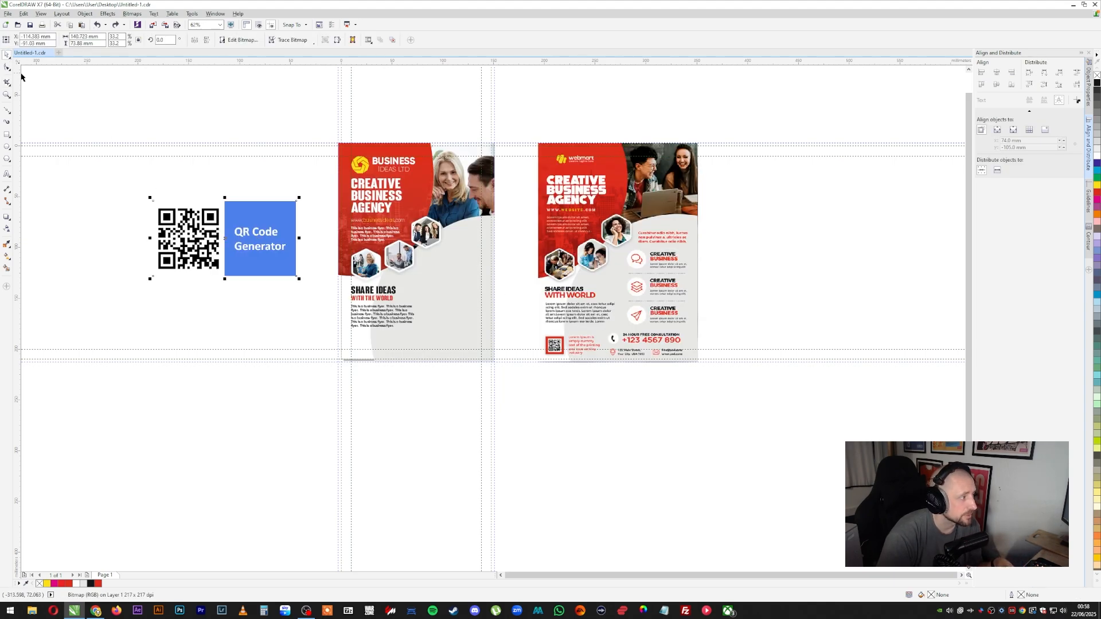
{"action": "key", "text": "space"}
{"action": "left_click_drag", "start_coordinate": [153, 201], "coordinate": [224, 278]}
{"action": "double_click", "coordinate": [216, 267]}
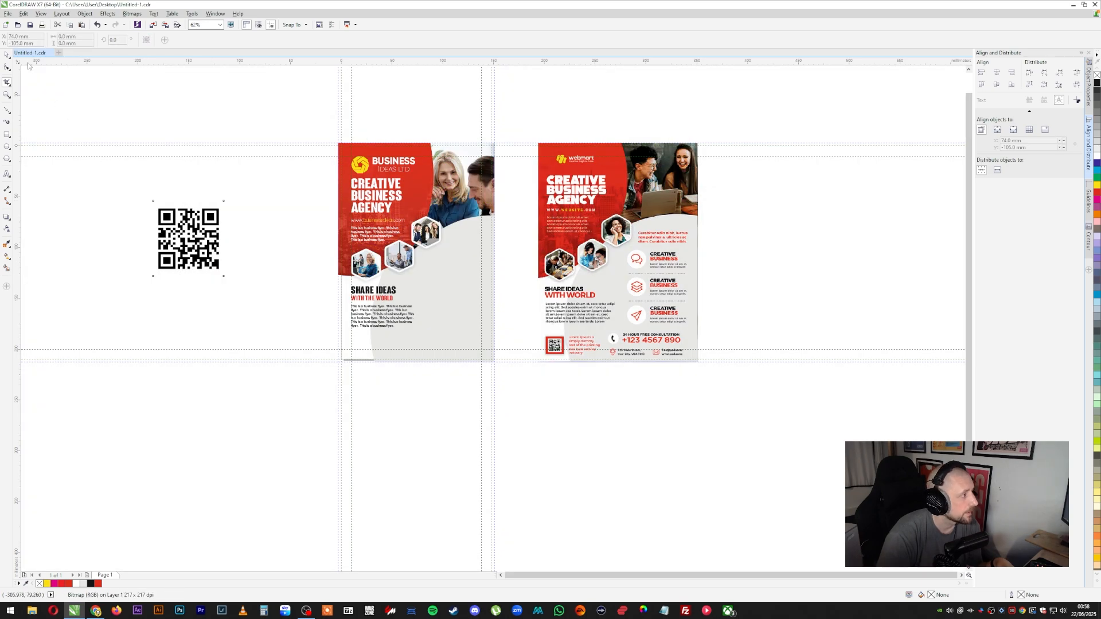
{"action": "key", "text": "space"}
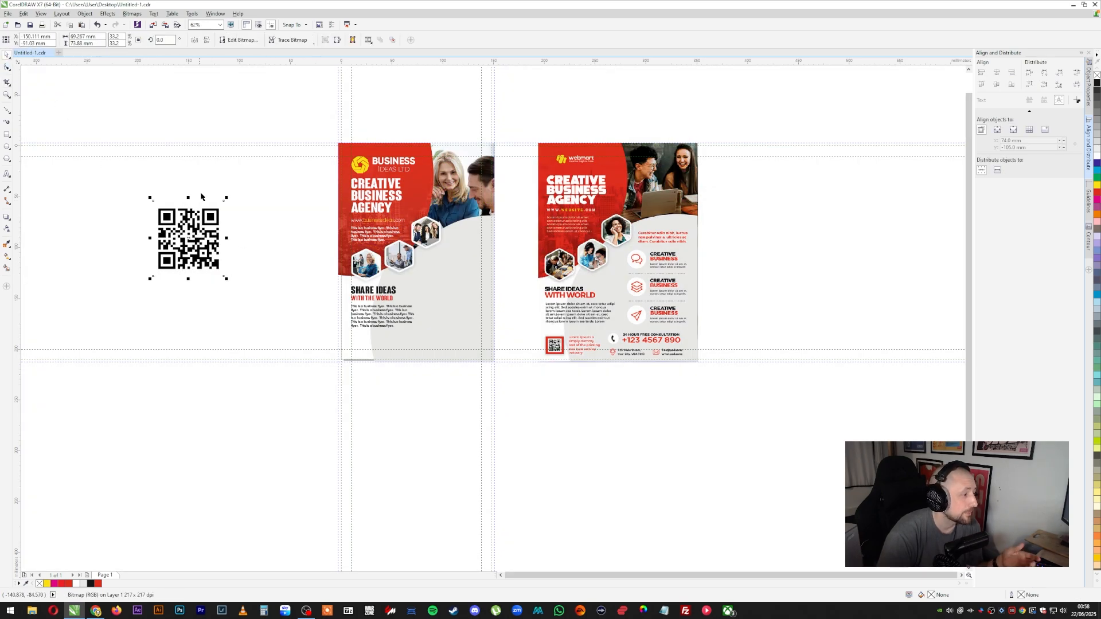
Convert the cropped QR code to a 300 dpi CMYK bitmap
{"action": "left_click", "coordinate": [139, 25]}
{"action": "left_click", "coordinate": [377, 272]}
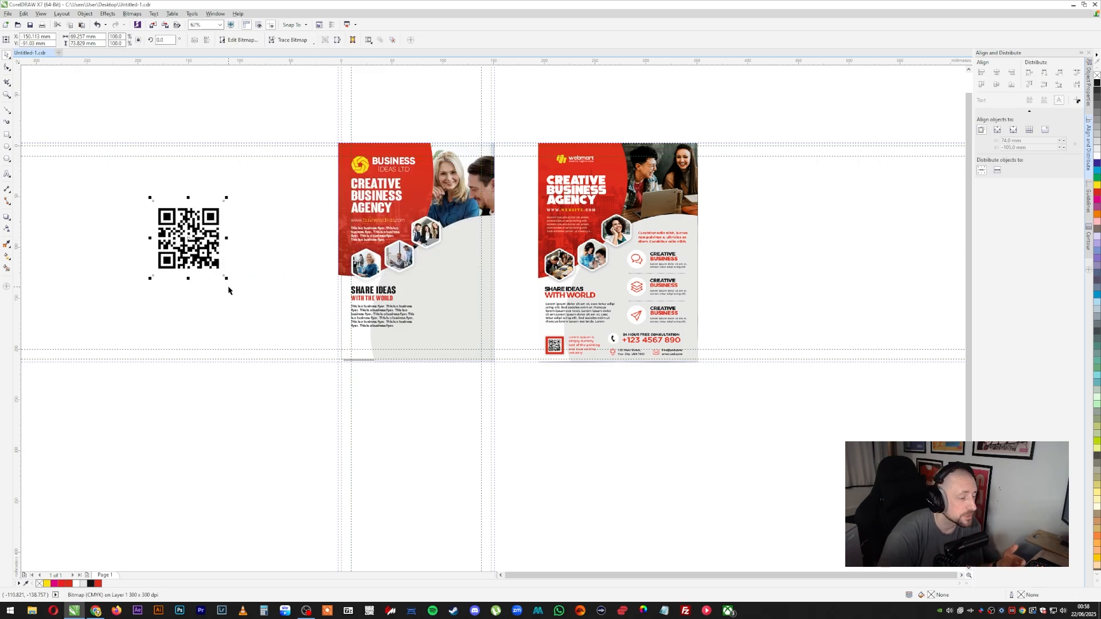
{"action": "left_click", "coordinate": [256, 295]}
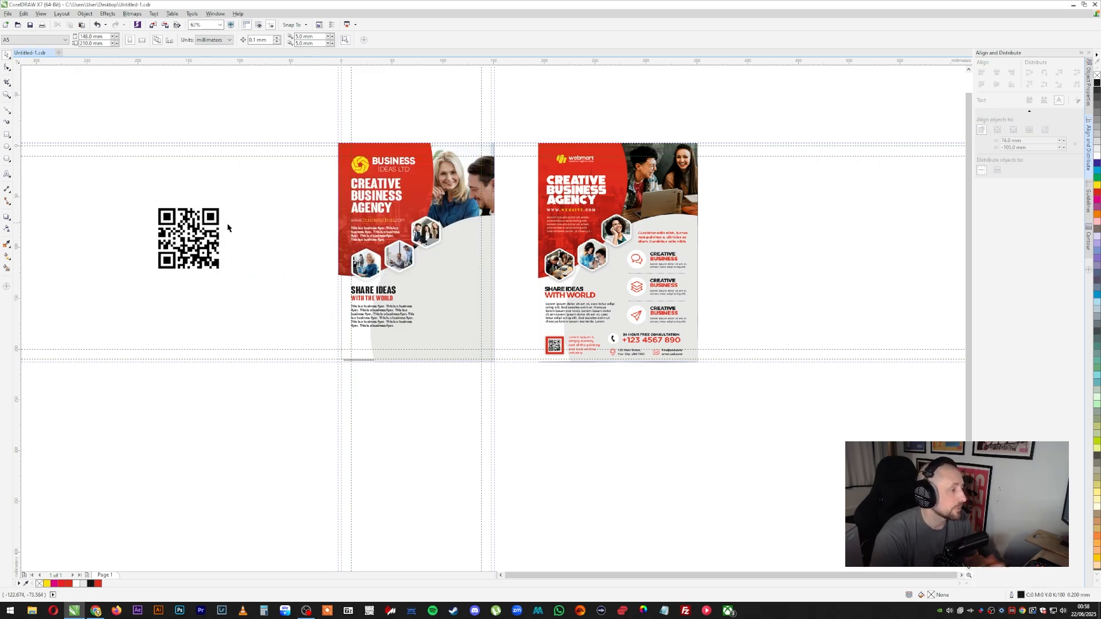
Place the QR code below the black paragraph, scaled to about 16.7 by 17.9 mm and lined up with the text's left edge
{"action": "left_click_drag", "start_coordinate": [191, 234], "coordinate": [378, 317]}
{"action": "scroll", "coordinate": [390, 315], "scroll_direction": "up", "scroll_amount": 2}
{"action": "left_click_drag", "start_coordinate": [437, 246], "coordinate": [351, 381]}
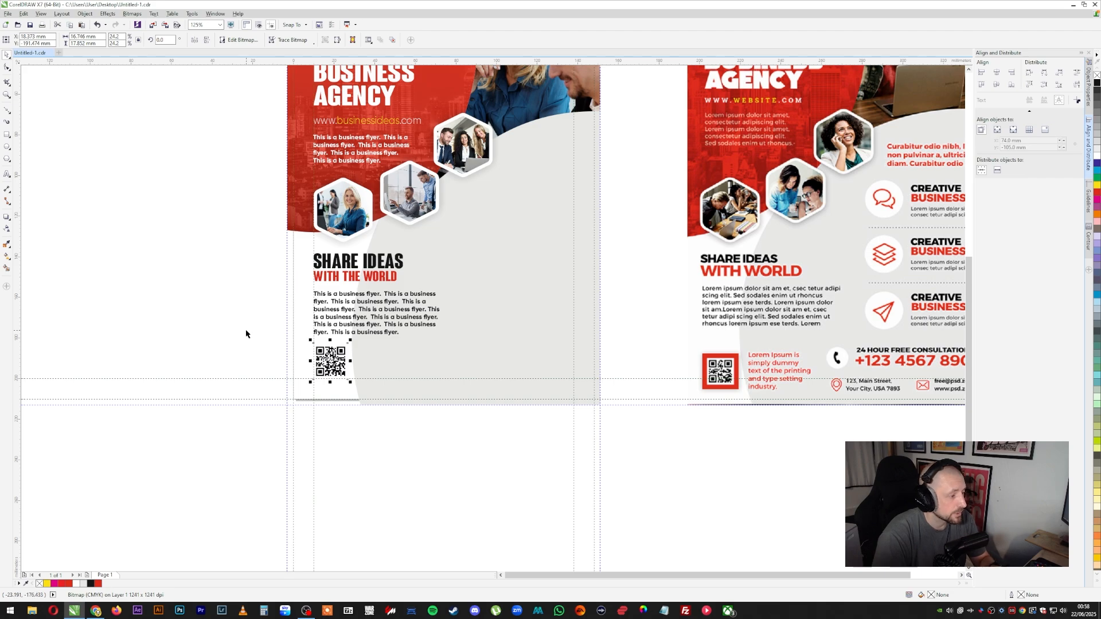
{"action": "left_click_drag", "start_coordinate": [332, 349], "coordinate": [330, 352]}
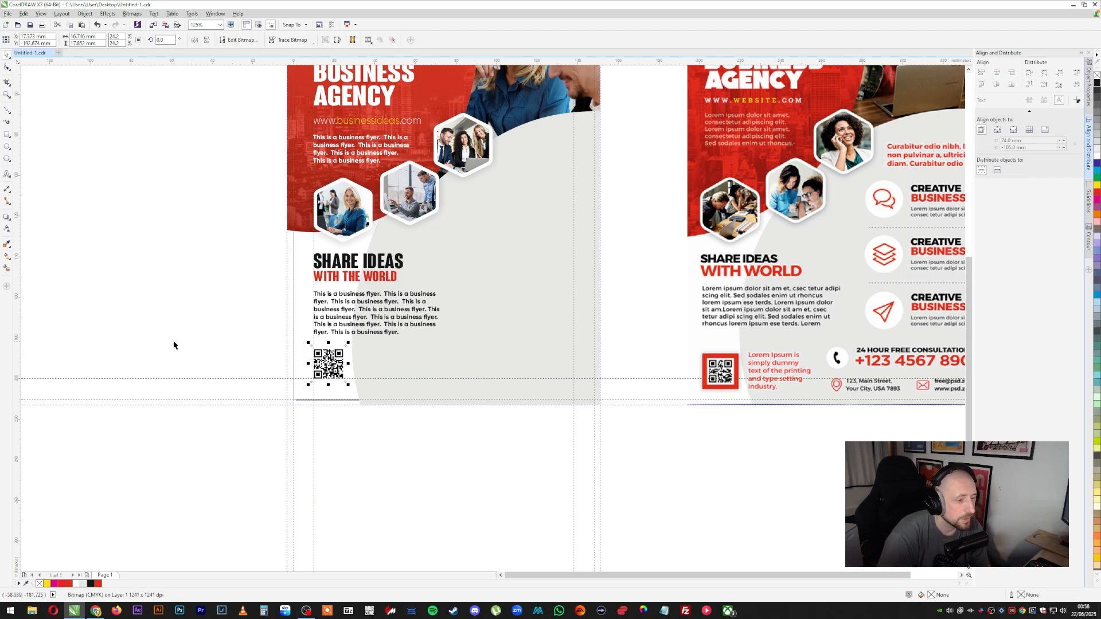
{"action": "left_click", "coordinate": [214, 344]}
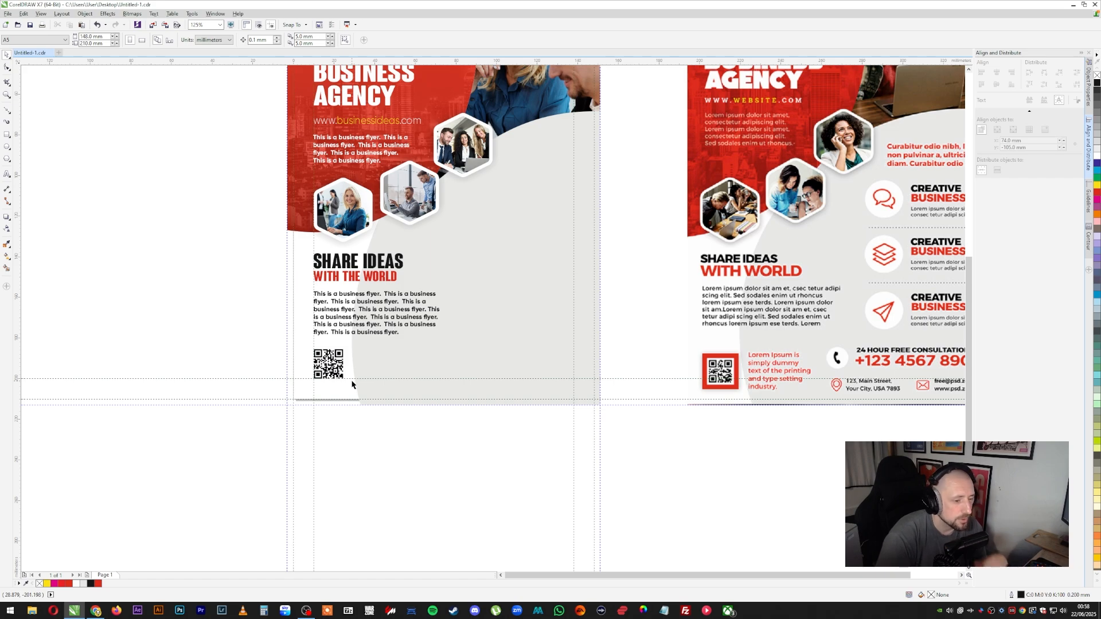
Place a smaller copy of the "SHARE IDEAS WITH THE WORLD" heading beside the QR code and align their centres vertically
{"action": "left_click", "coordinate": [385, 264]}
{"action": "left_click", "coordinate": [385, 276], "text": "shift"}
{"action": "left_click_drag", "start_coordinate": [385, 275], "coordinate": [413, 360]}
{"action": "right_click", "coordinate": [412, 361]}
{"action": "left_click", "coordinate": [446, 407]}
{"action": "left_click", "coordinate": [339, 359], "text": "shift"}
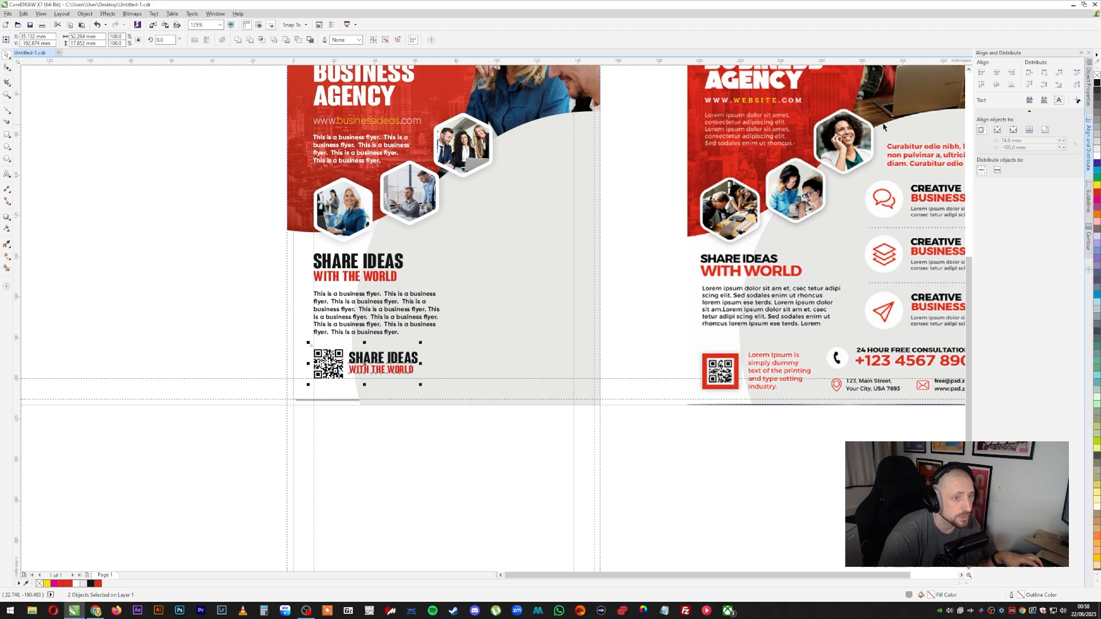
{"action": "left_click", "coordinate": [996, 85]}
{"action": "key", "text": "z"}
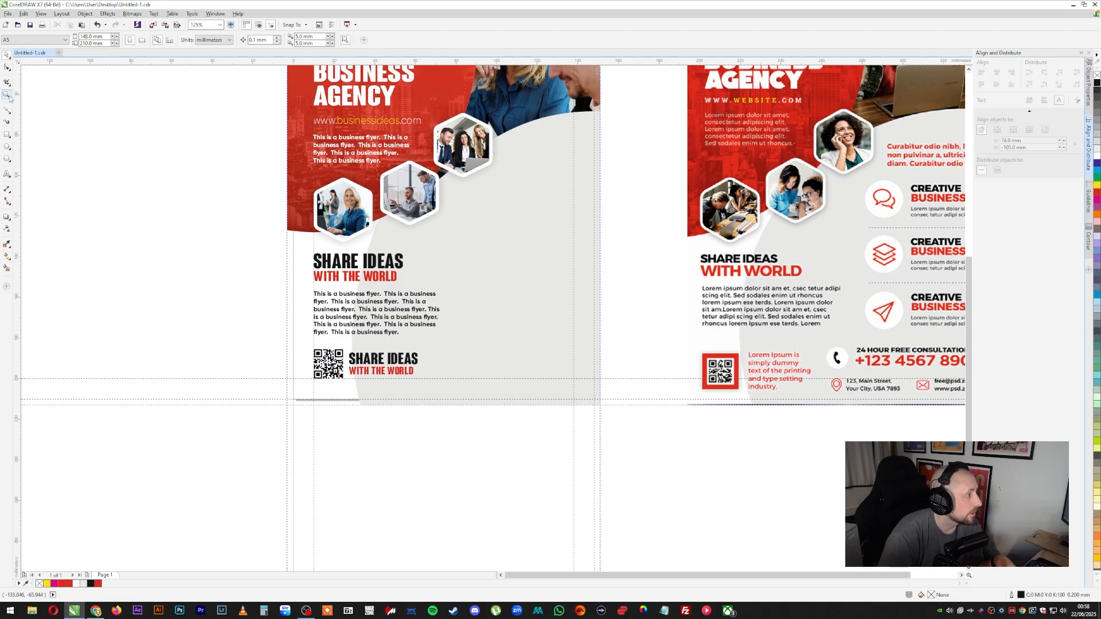
Duplicate the white intro paragraph onto the grey area beside the hexagon photos and fill the copy with red
{"action": "key", "text": "F3"}
{"action": "left_click_drag", "start_coordinate": [381, 128], "coordinate": [766, 387]}
{"action": "left_click", "coordinate": [6, 54]}
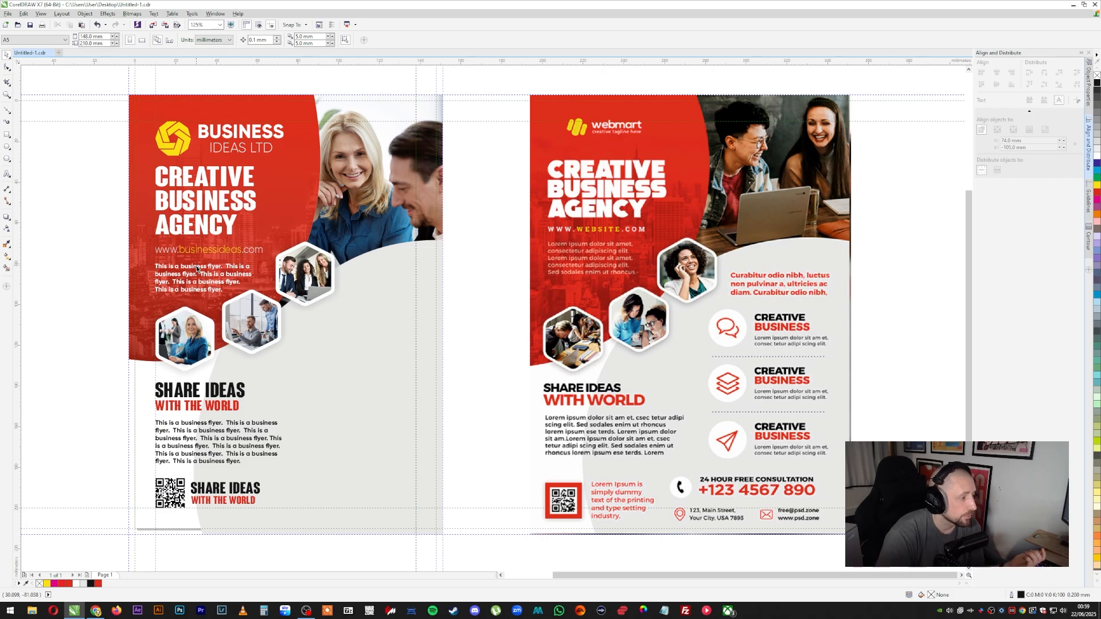
{"action": "left_click_drag", "start_coordinate": [197, 269], "coordinate": [361, 311]}
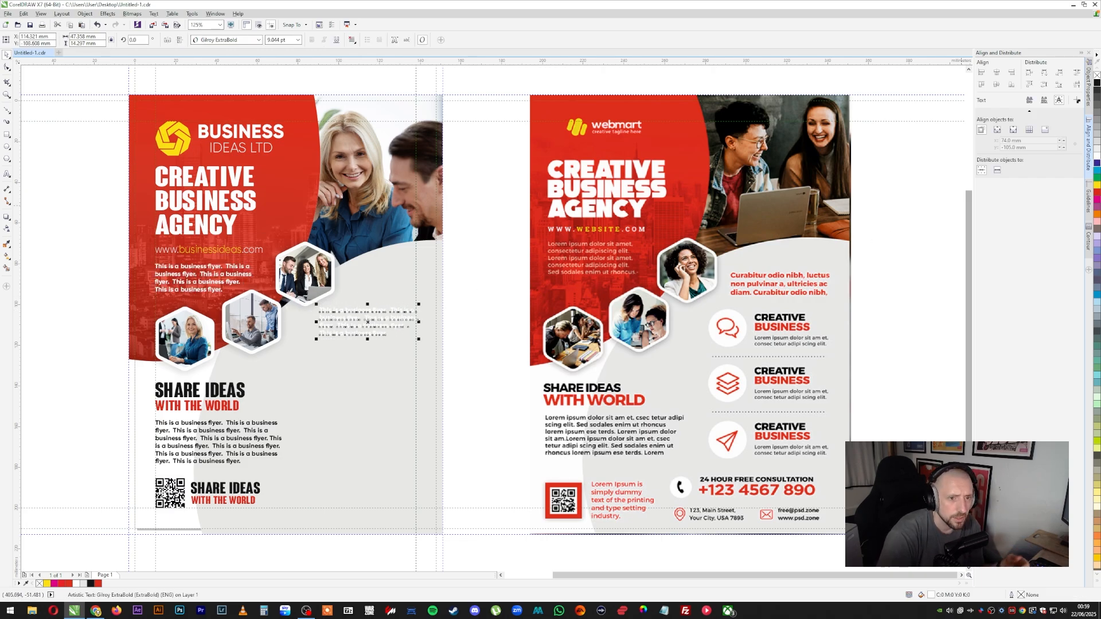
{"action": "left_click", "coordinate": [1096, 193]}
{"action": "left_click", "coordinate": [468, 332]}
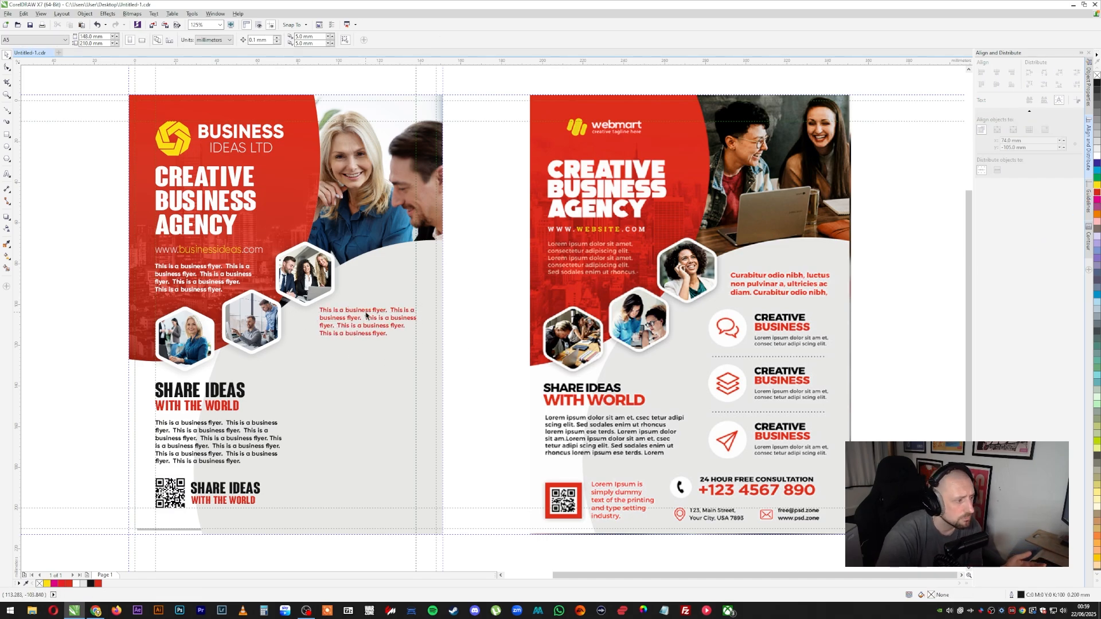
Move the red paragraph beside the uppermost hexagon photo and scale it down to about 43 by 13 mm
{"action": "left_click_drag", "start_coordinate": [365, 314], "coordinate": [386, 279]}
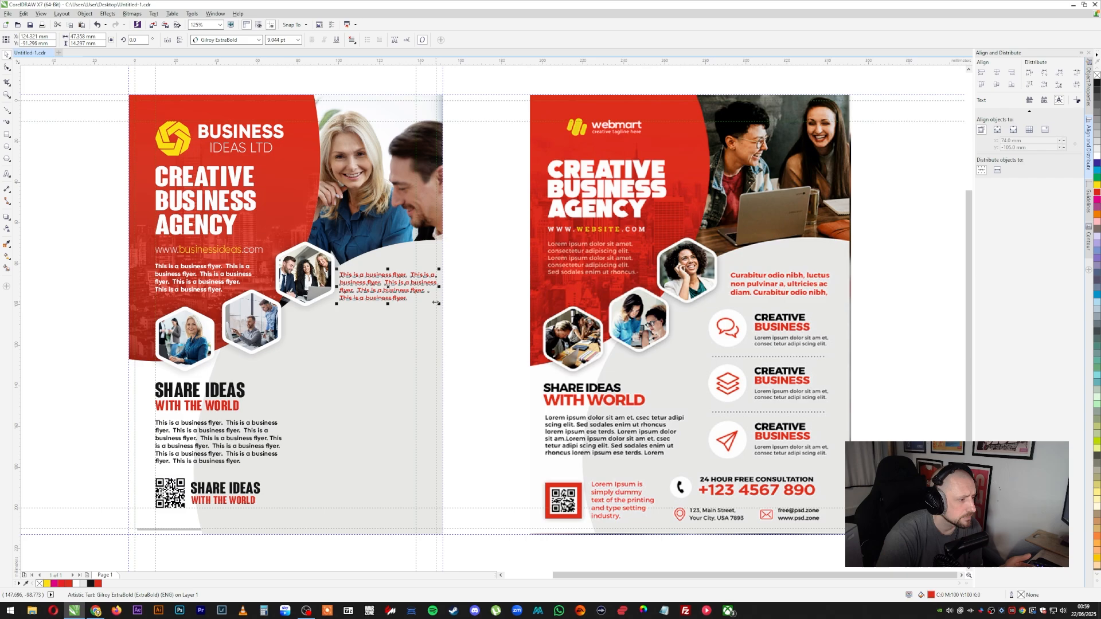
{"action": "left_click_drag", "start_coordinate": [438, 305], "coordinate": [429, 308]}
{"action": "left_click", "coordinate": [313, 442]}
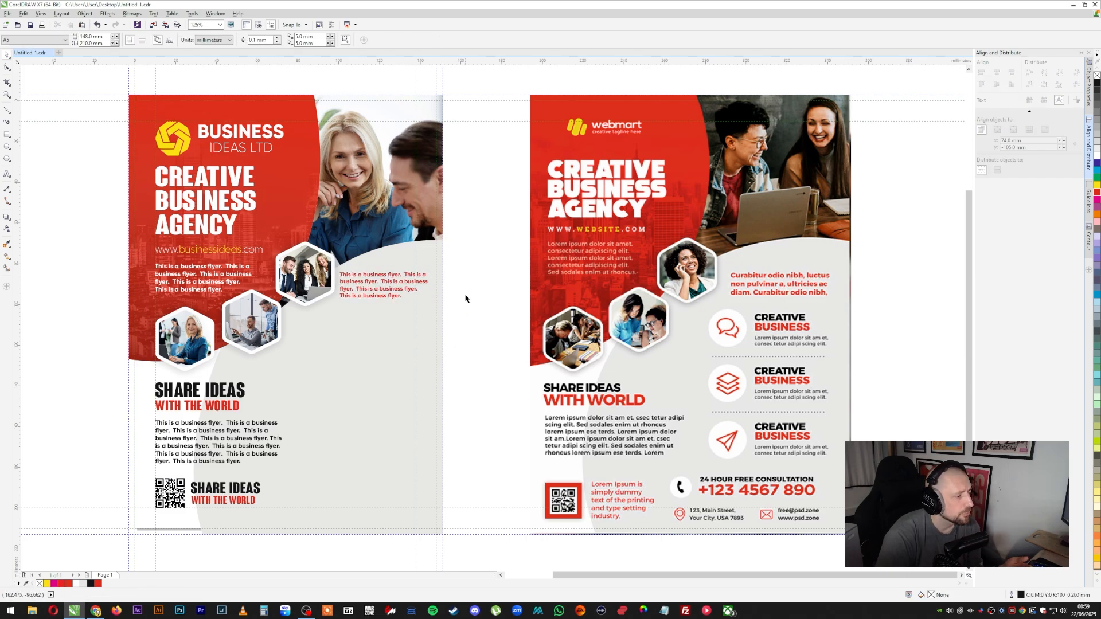
{"action": "left_click", "coordinate": [156, 115]}
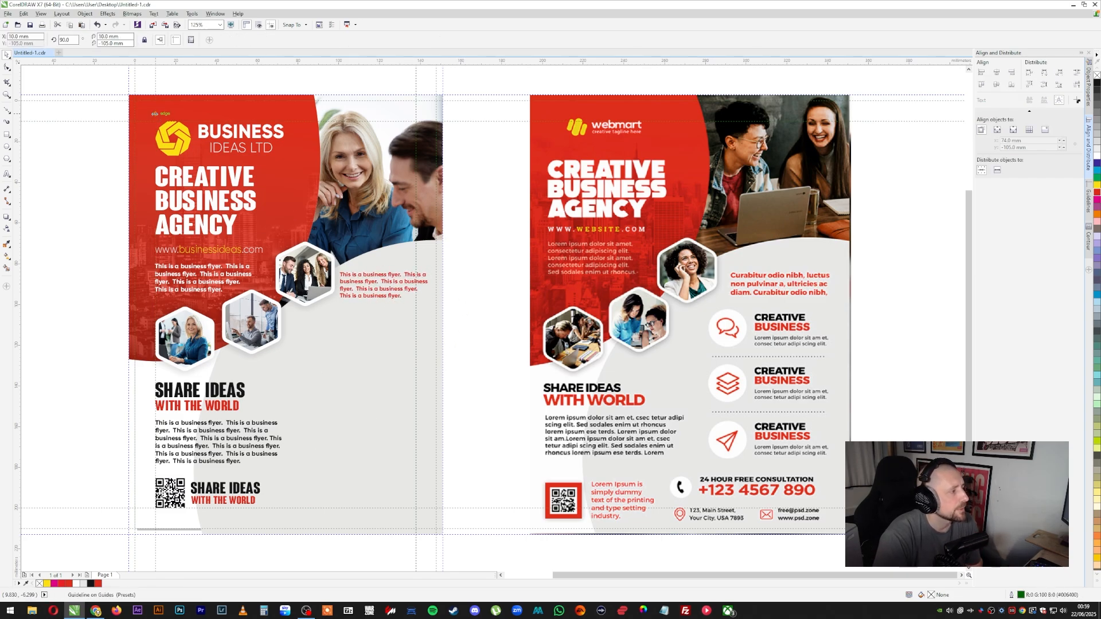
{"action": "left_click", "coordinate": [461, 214]}
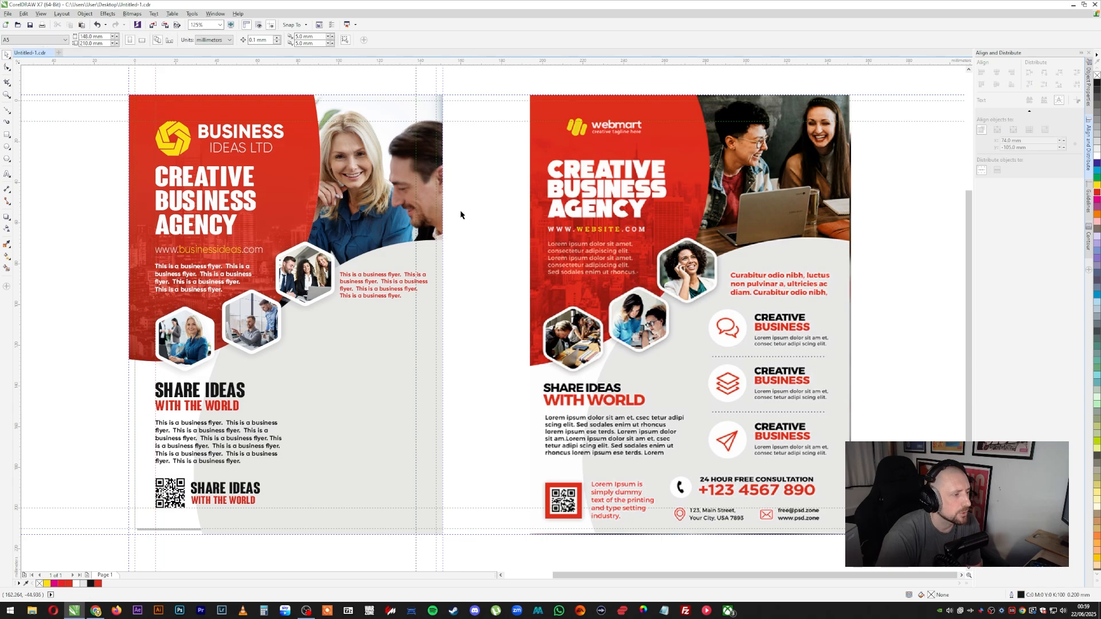
{"action": "left_click", "coordinate": [436, 304]}
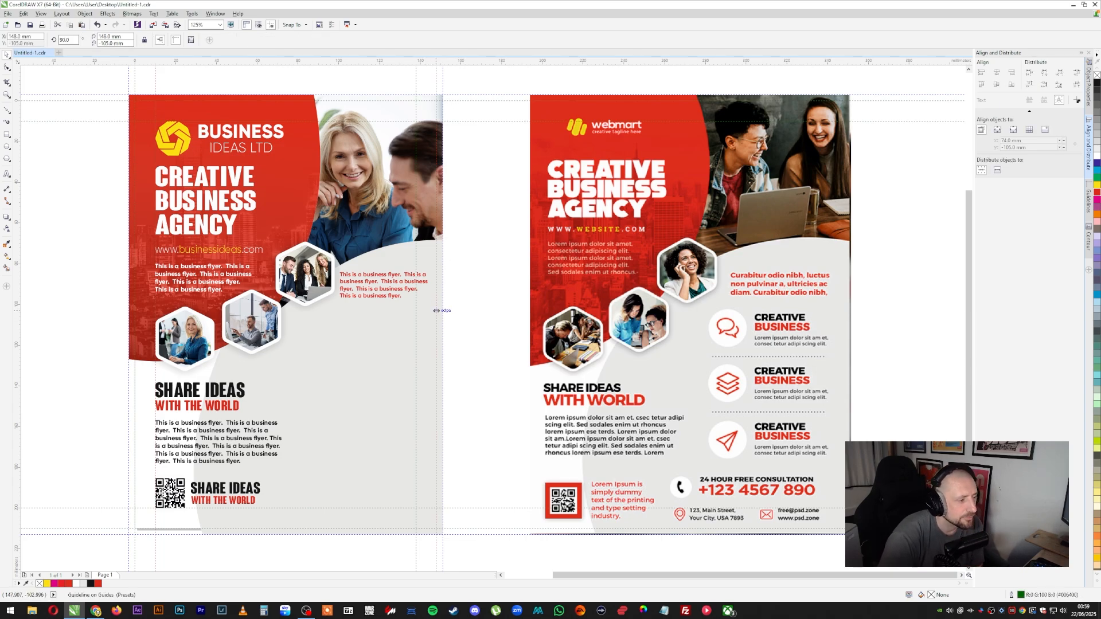
{"action": "left_click_drag", "start_coordinate": [437, 118], "coordinate": [442, 82]}
{"action": "left_click", "coordinate": [436, 84]}
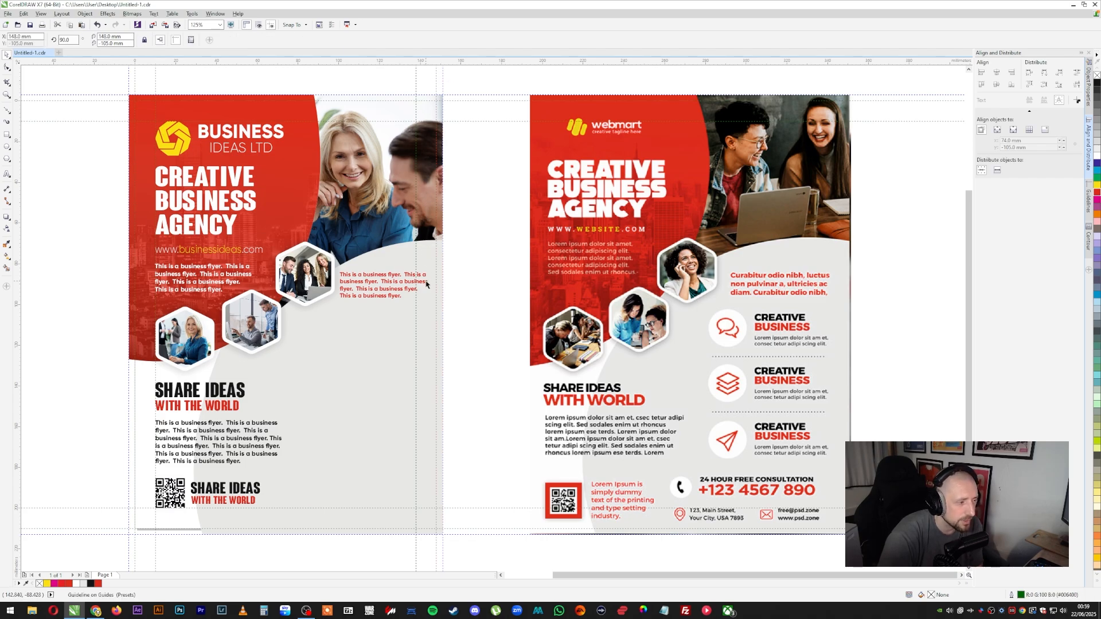
{"action": "key", "text": "Escape"}
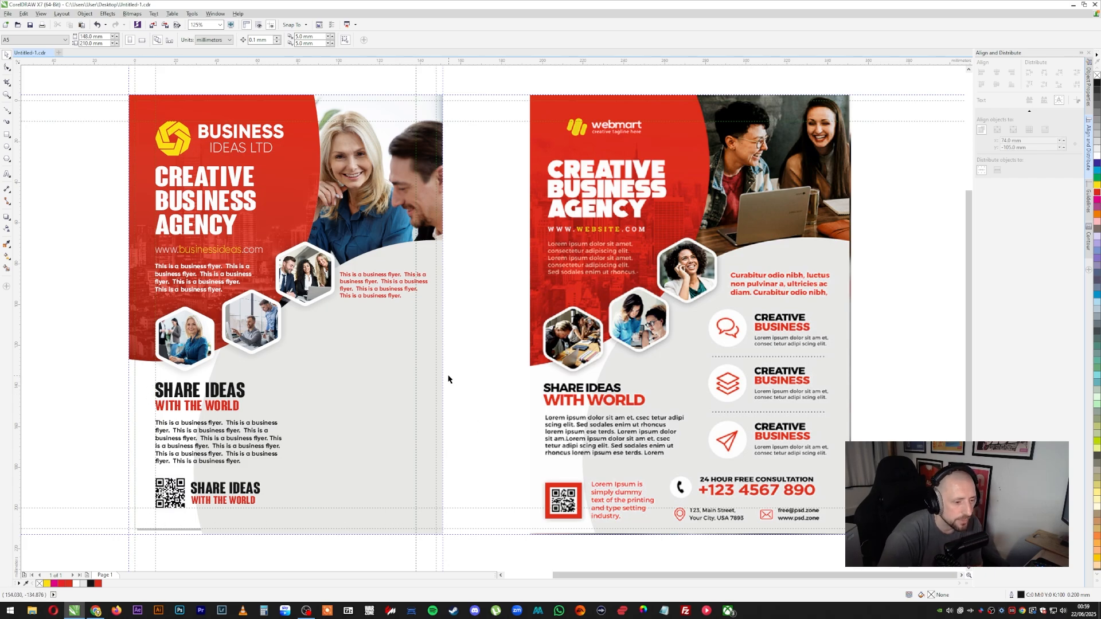
Shrink the red paragraph away from the hexagon photo and set its font size to 8 pt
{"action": "left_click", "coordinate": [397, 281]}
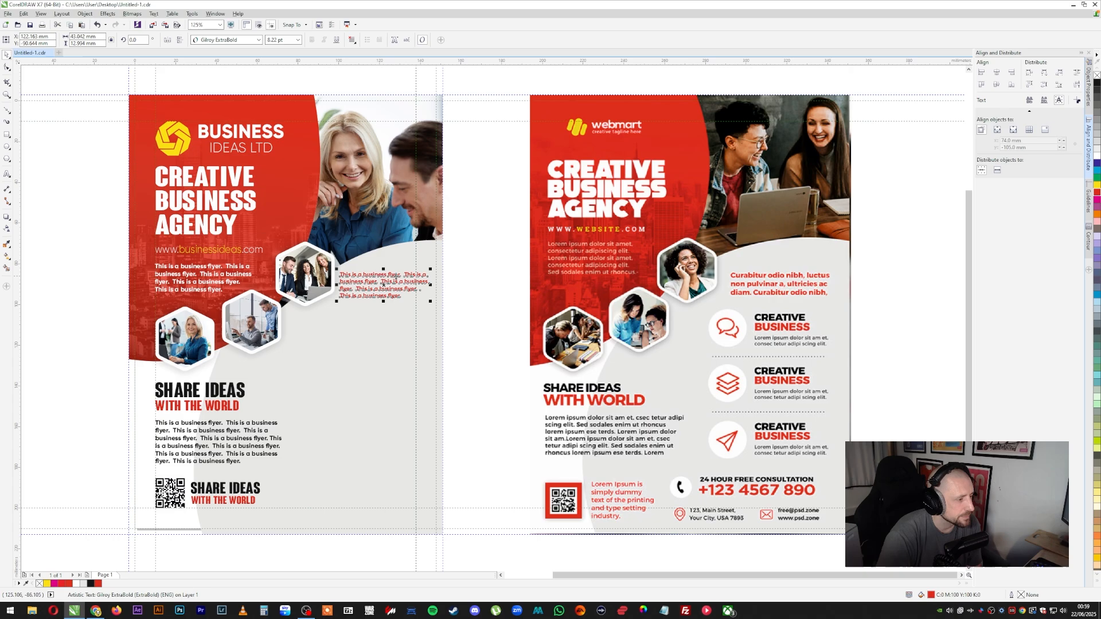
{"action": "left_click_drag", "start_coordinate": [432, 302], "coordinate": [419, 297]}
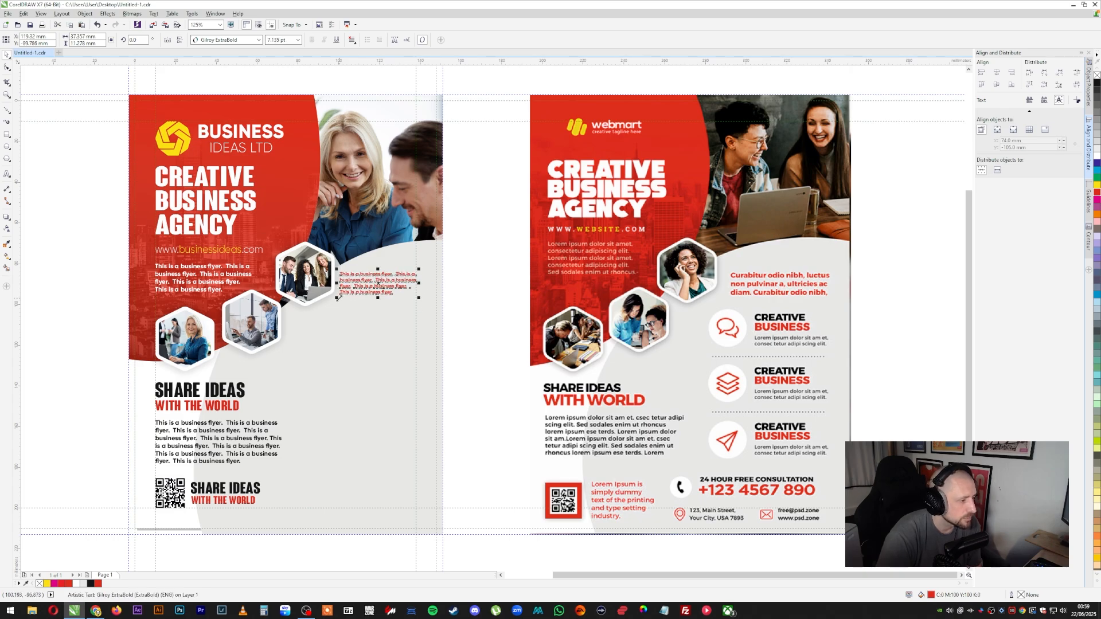
{"action": "left_click_drag", "start_coordinate": [338, 298], "coordinate": [342, 295]}
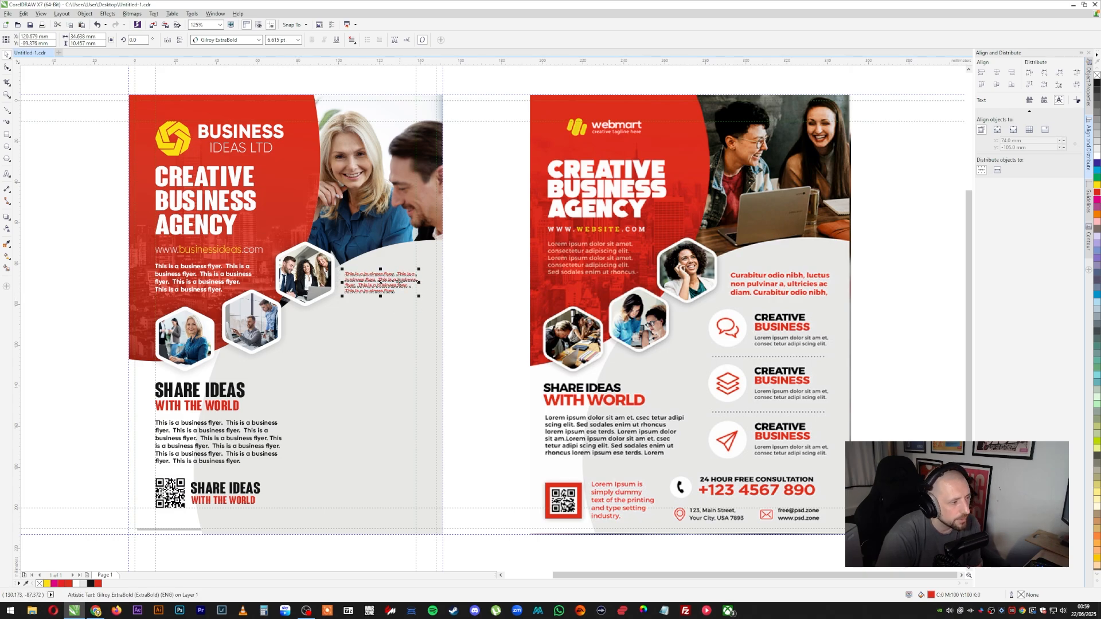
{"action": "left_click_drag", "start_coordinate": [266, 39], "coordinate": [280, 39]}
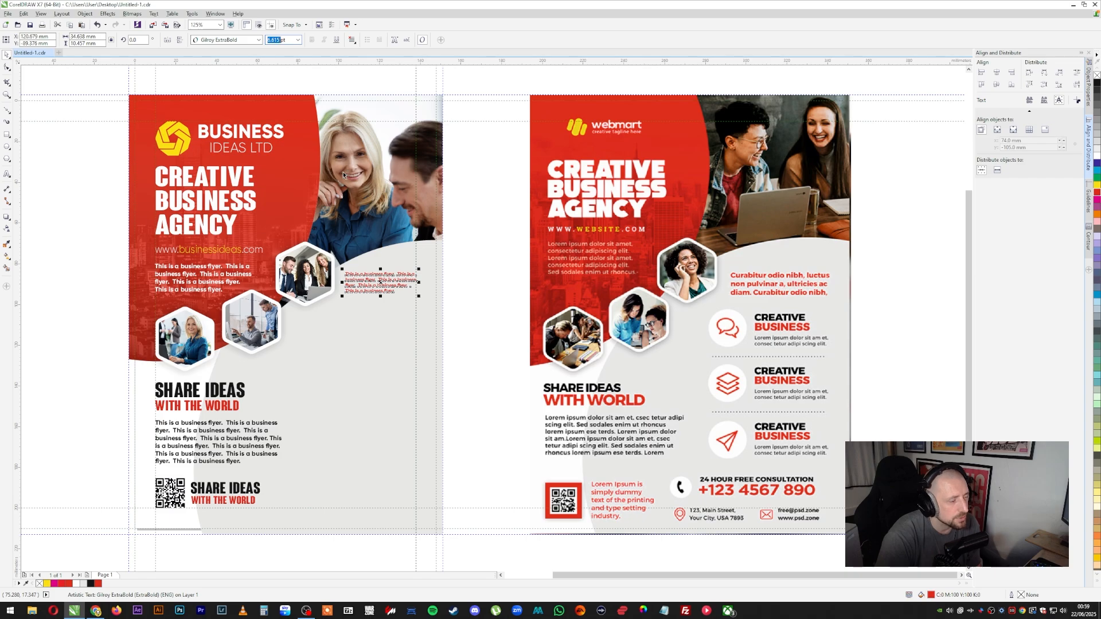
{"action": "left_click", "coordinate": [498, 240]}
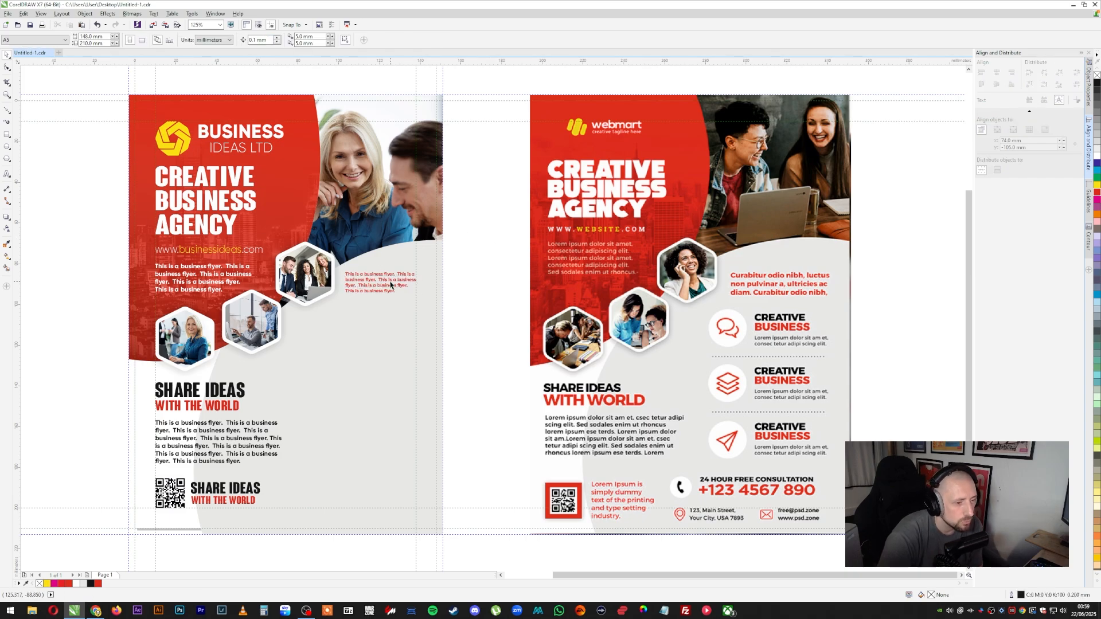
{"action": "left_click", "coordinate": [390, 285]}
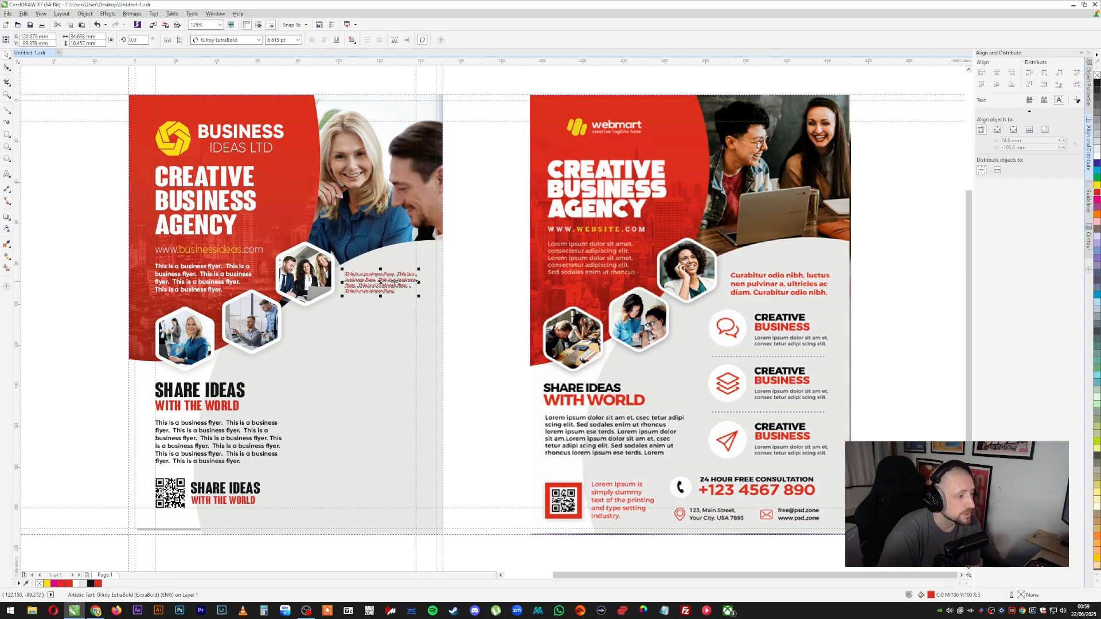
{"action": "left_click", "coordinate": [278, 39]}
{"action": "type", "text": "8"}
{"action": "key", "text": "Return"}
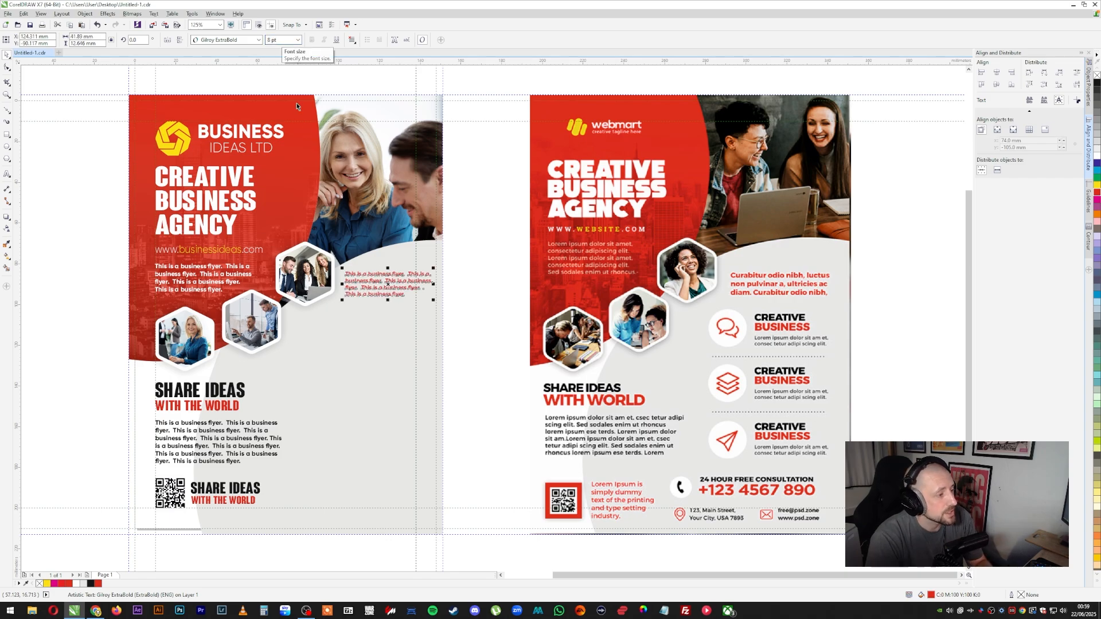
Rebreak the red paragraph so that each "This is a business flyer." sentence stands on its own line without leading spaces
{"action": "scroll", "coordinate": [426, 271], "scroll_direction": "up", "scroll_amount": 3}
{"action": "double_click", "coordinate": [392, 280]}
{"action": "key", "text": "Return"}
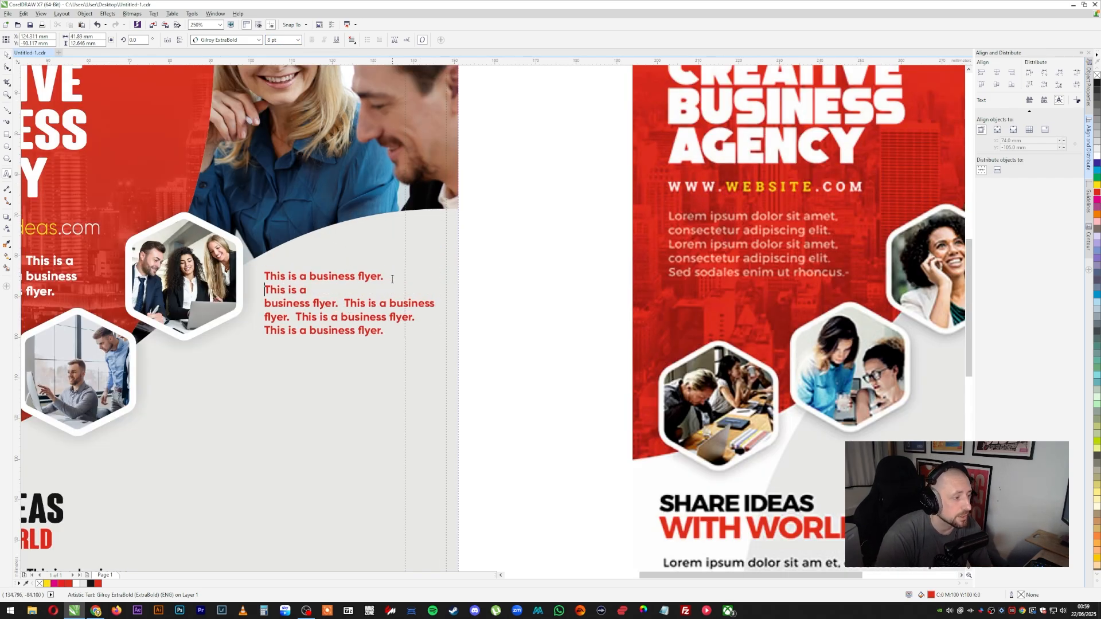
{"action": "key", "text": "BackSpace"}
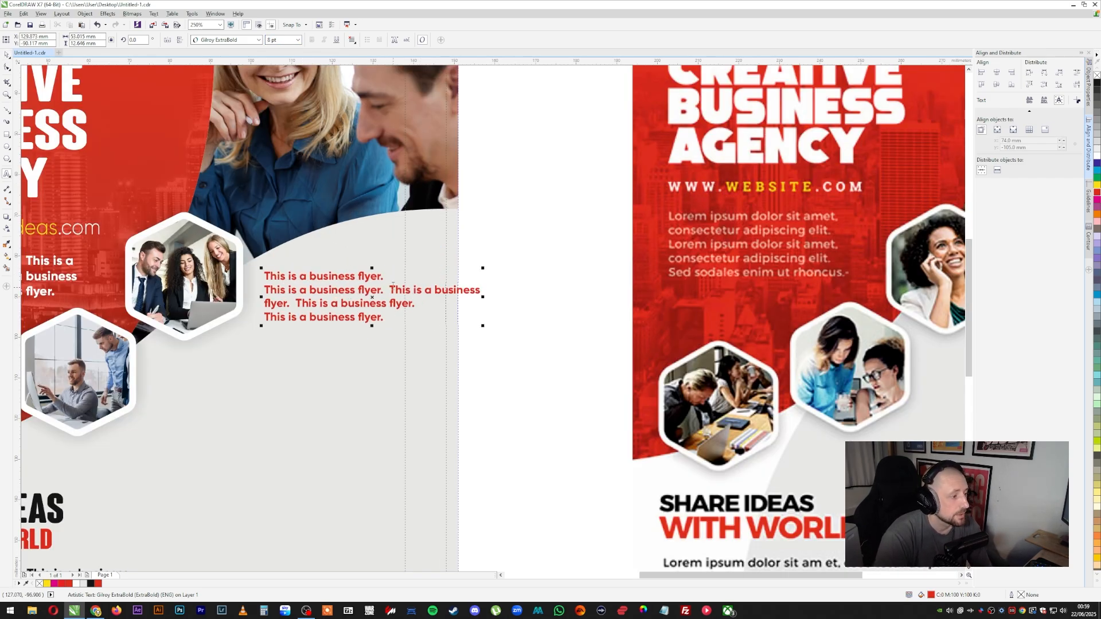
{"action": "left_click", "coordinate": [389, 289]}
{"action": "key", "text": "Return"}
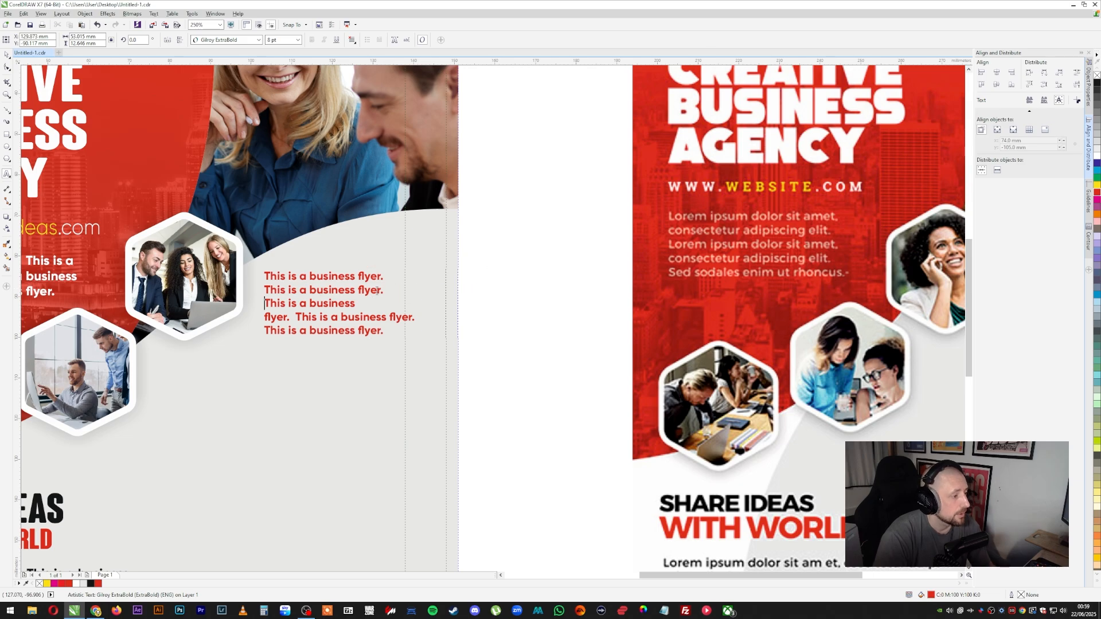
{"action": "left_click", "coordinate": [265, 317]}
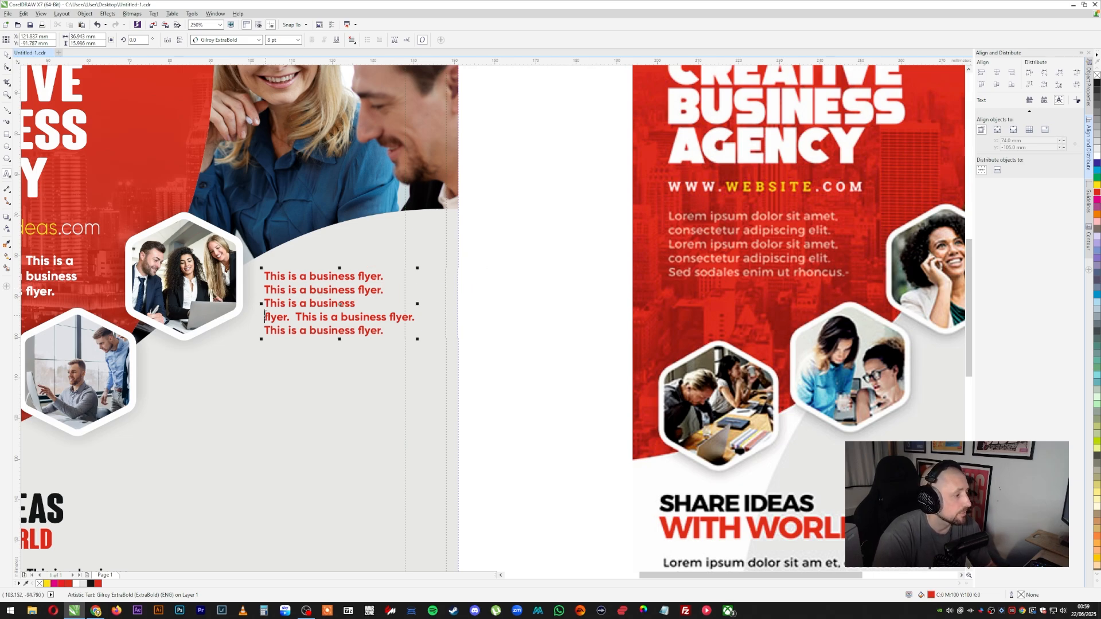
{"action": "key", "text": "BackSpace"}
{"action": "key", "text": "Return"}
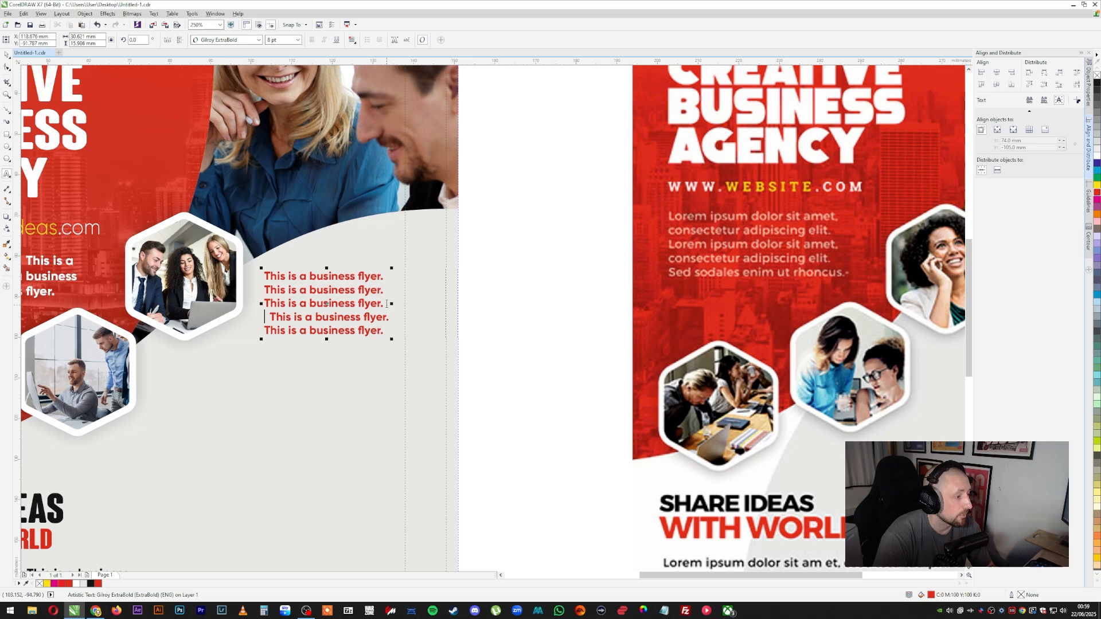
{"action": "key", "text": "Delete"}
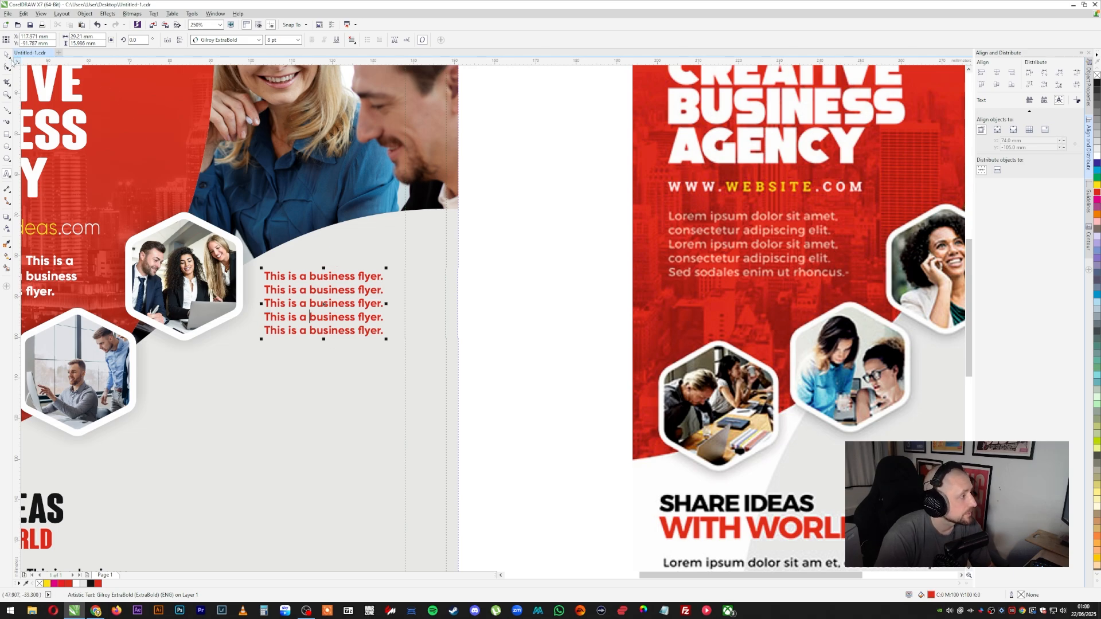
Move the red paragraph slightly up beside the hexagon photo and delete its fifth line of text
{"action": "left_click", "coordinate": [7, 55]}
{"action": "left_click_drag", "start_coordinate": [336, 276], "coordinate": [343, 262]}
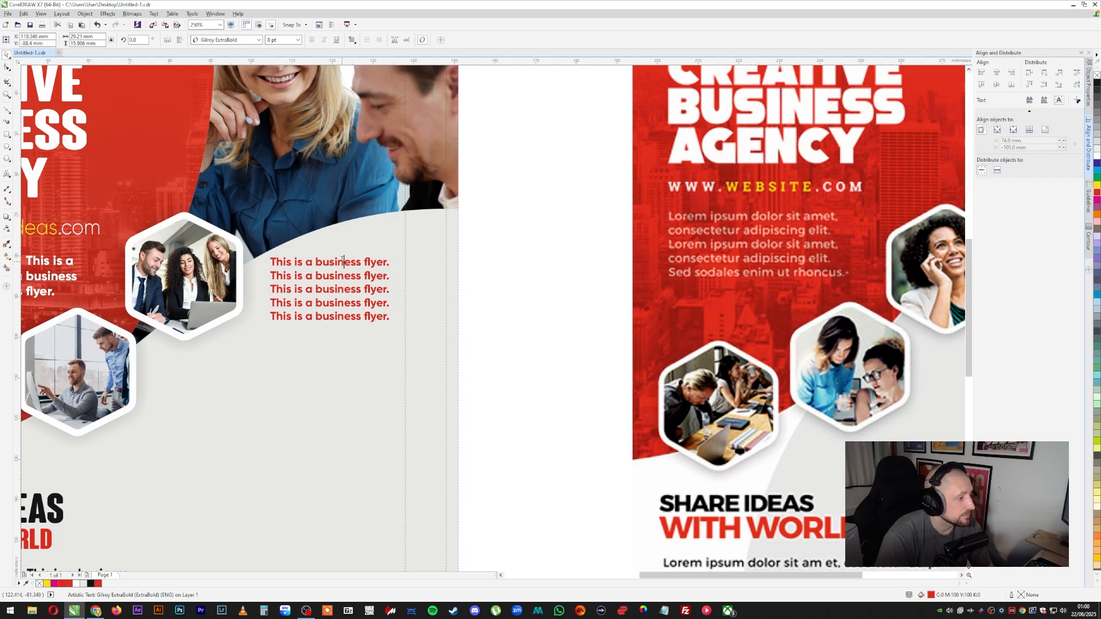
{"action": "left_click", "coordinate": [390, 314]}
{"action": "key", "text": "shift+Home"}
{"action": "key", "text": "BackSpace"}
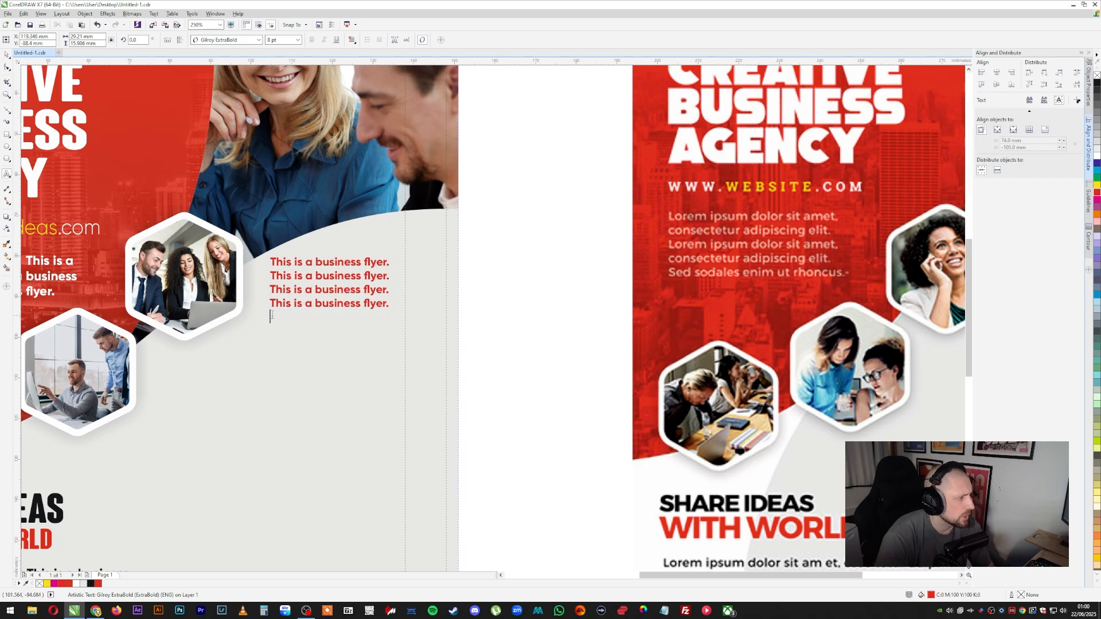
{"action": "scroll", "coordinate": [418, 314], "scroll_direction": "down", "scroll_amount": 1}
{"action": "left_click", "coordinate": [7, 55]}
{"action": "left_click", "coordinate": [462, 304]}
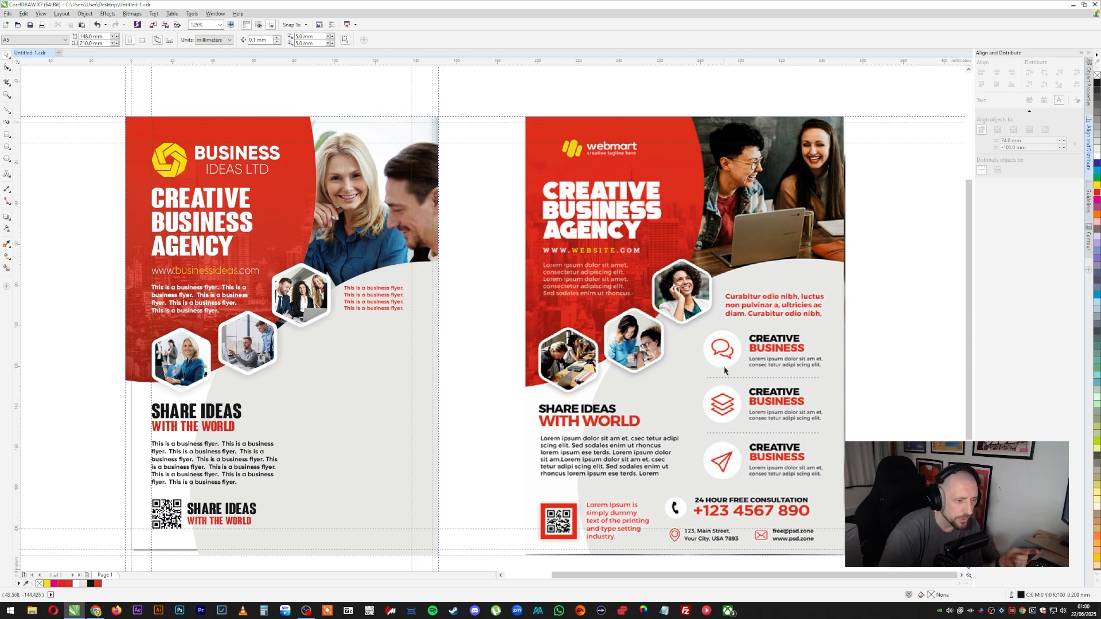
Place a copy of the small "SHARE IDEAS WITH THE WORLD" heading from beside the QR code below the red paragraph
{"action": "left_click", "coordinate": [223, 426]}
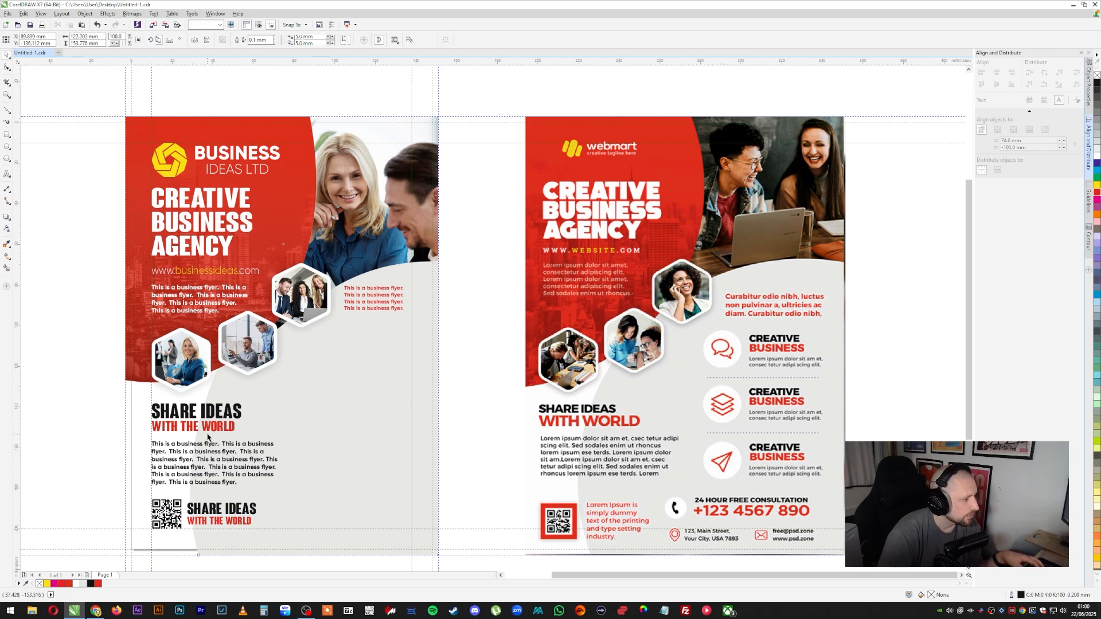
{"action": "left_click", "coordinate": [235, 509]}
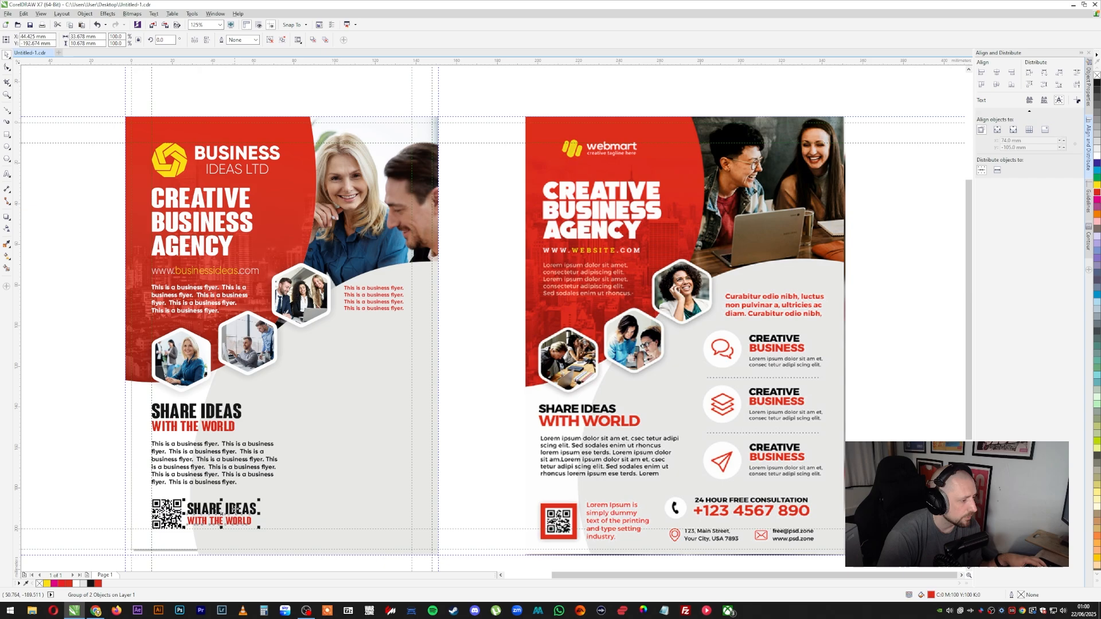
{"action": "left_click_drag", "start_coordinate": [237, 512], "coordinate": [396, 396]}
{"action": "key", "text": "ctrl+z"}
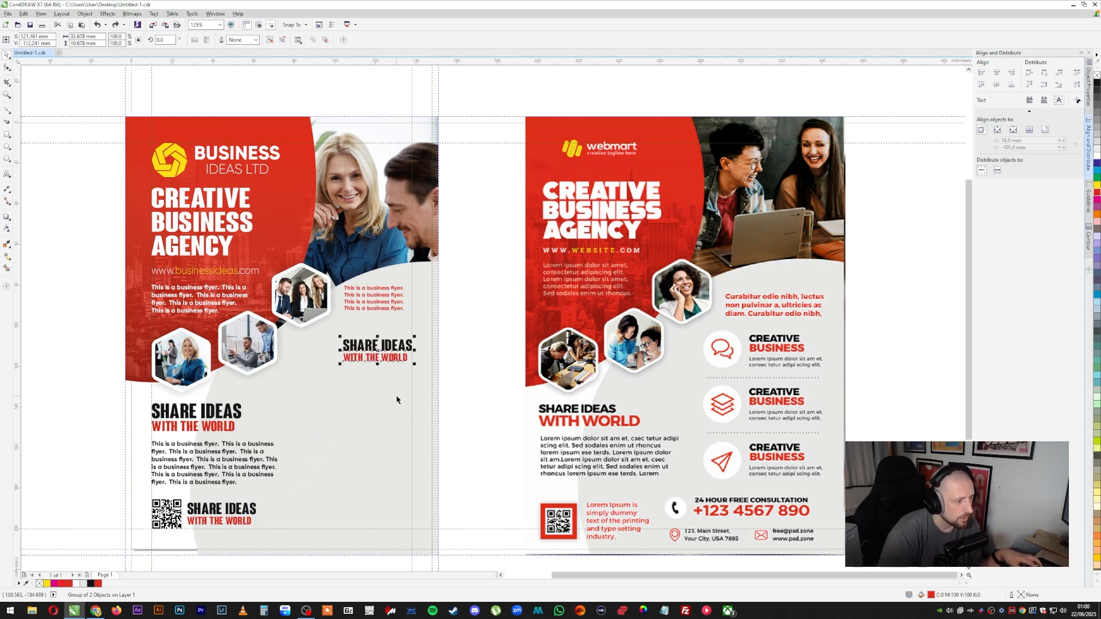
{"action": "left_click", "coordinate": [447, 356]}
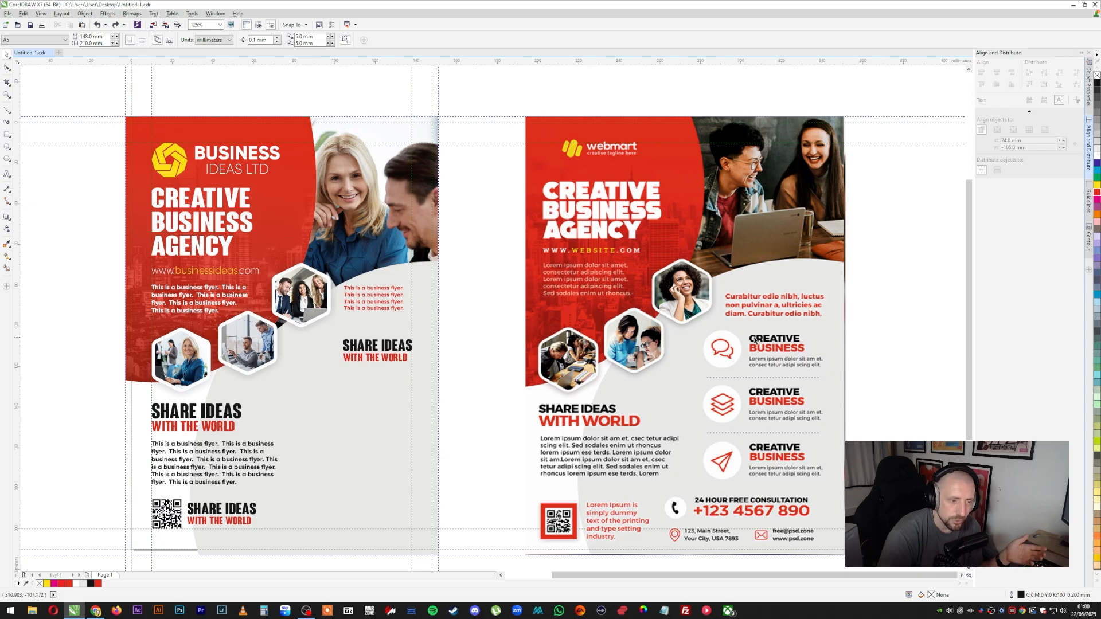
Place a black copy of the red paragraph below the small heading and replace its text with "This is an idea for a business consultancy plan."
{"action": "left_click_drag", "start_coordinate": [393, 319], "coordinate": [396, 400]}
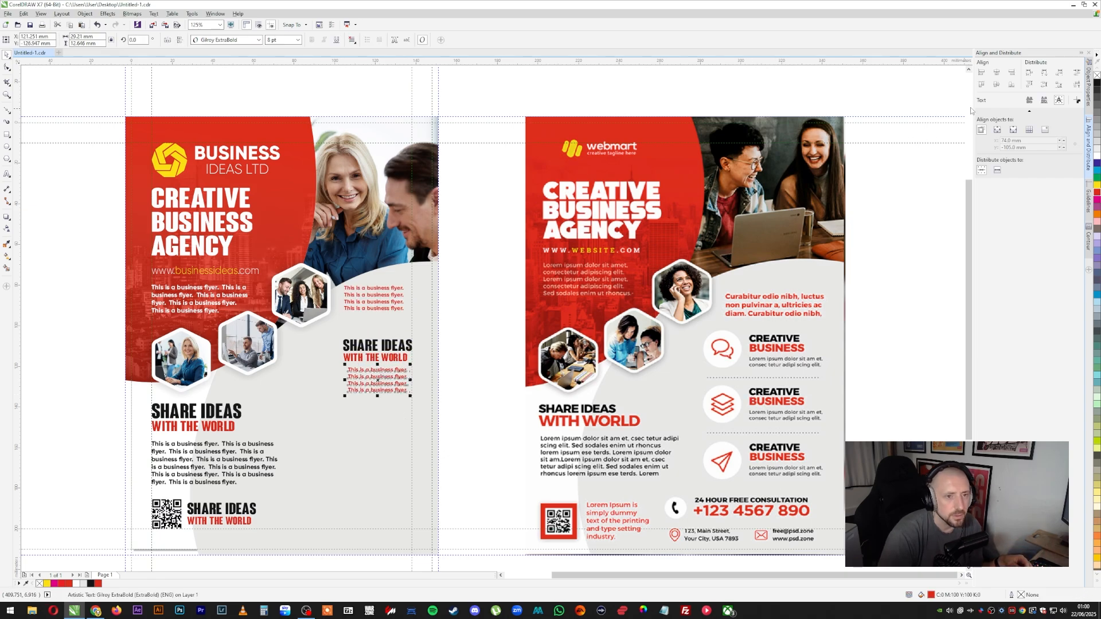
{"action": "left_click", "coordinate": [1096, 82]}
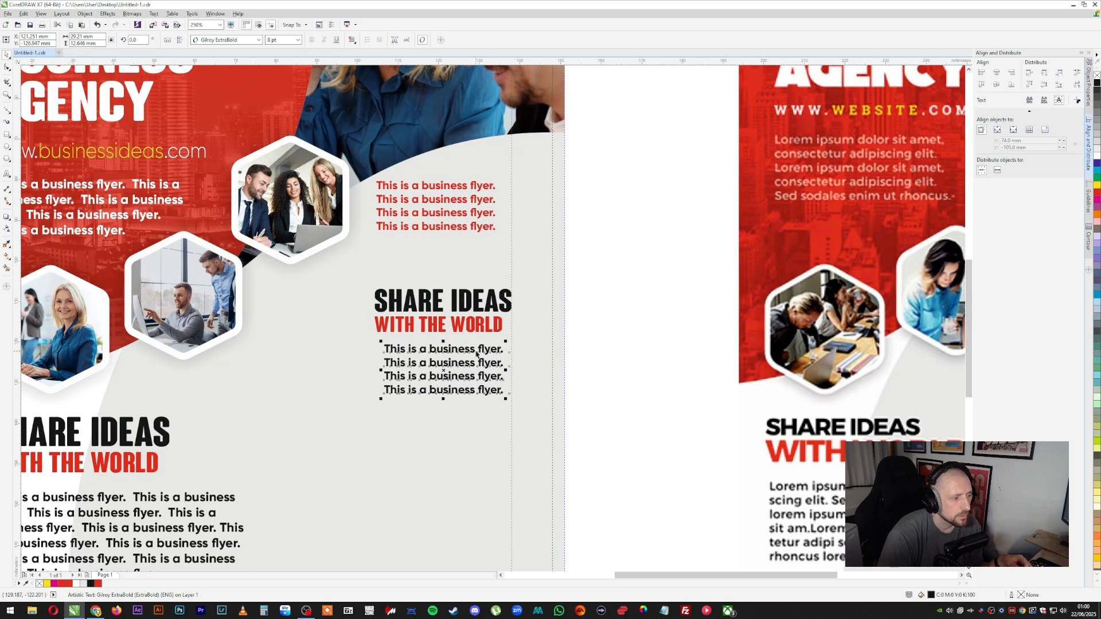
{"action": "double_click", "coordinate": [469, 347]}
{"action": "type", "text": "T"}
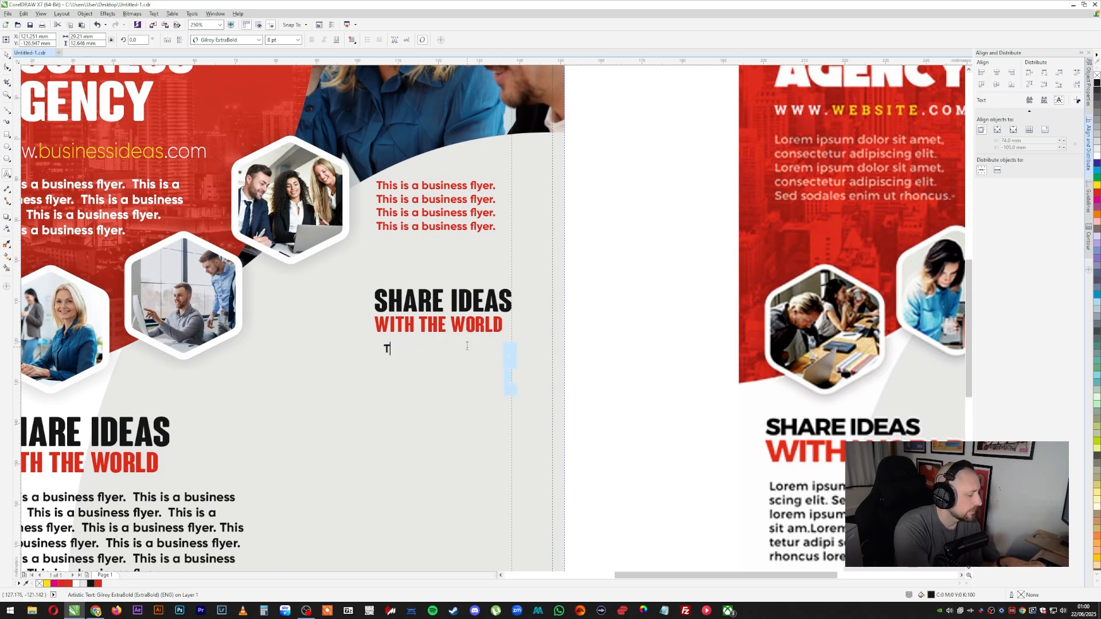
{"action": "type", "text": "his is an ide"}
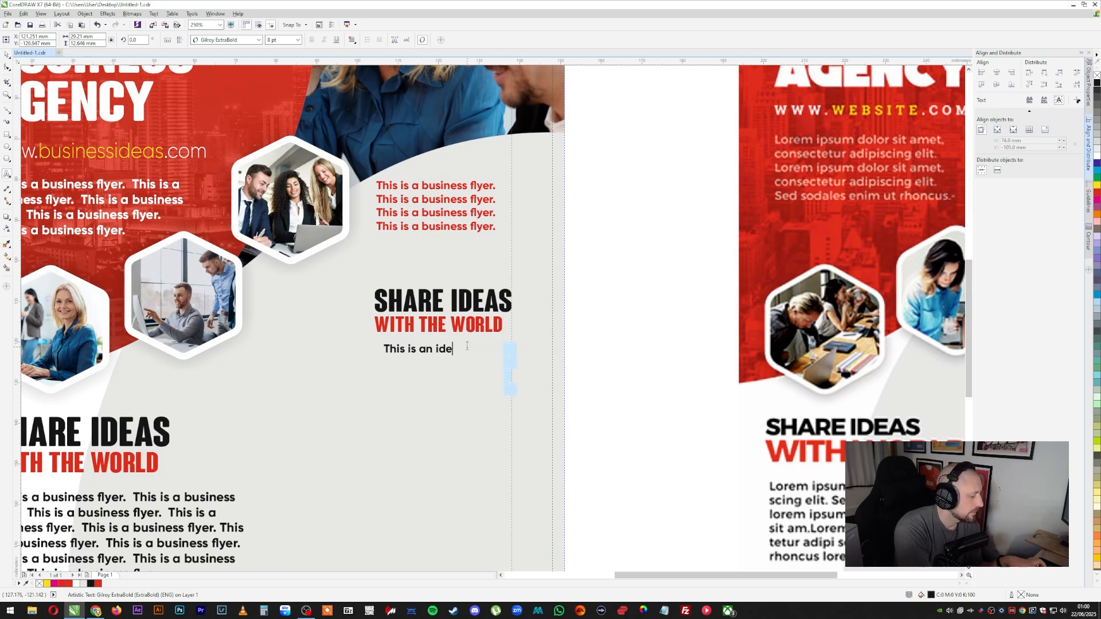
{"action": "type", "text": "as for a "}
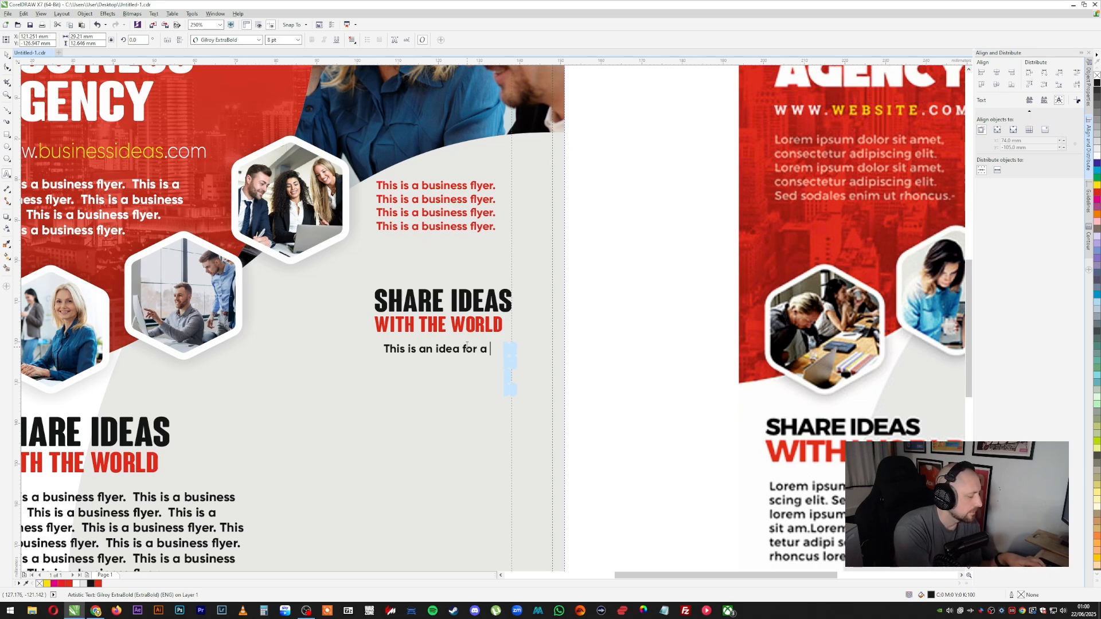
{"action": "type", "text": "business con"}
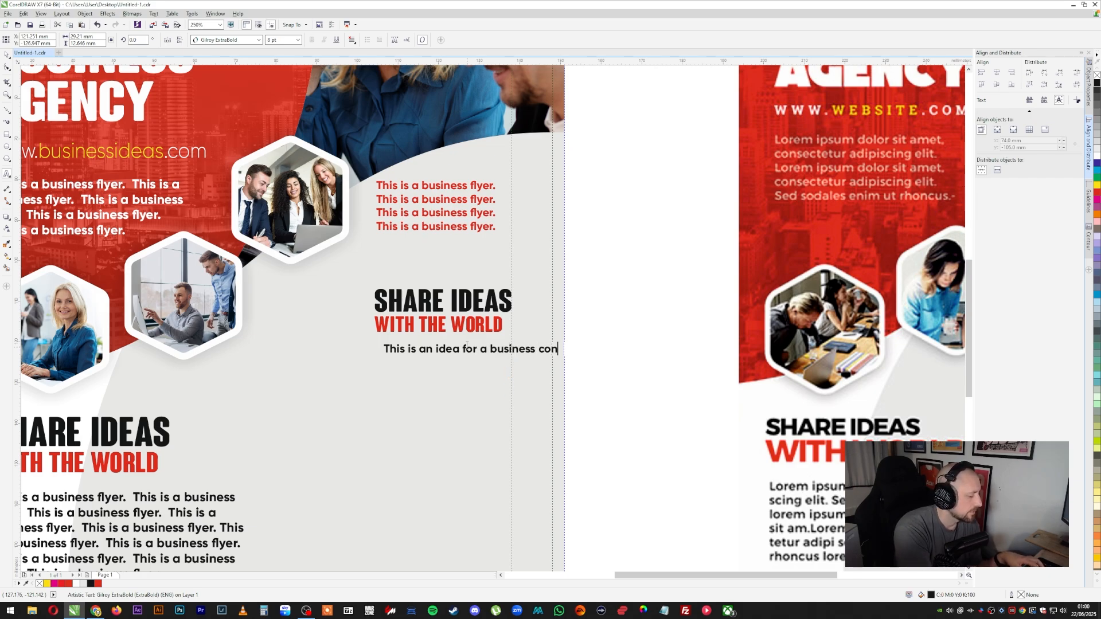
{"action": "type", "text": "sultancy"}
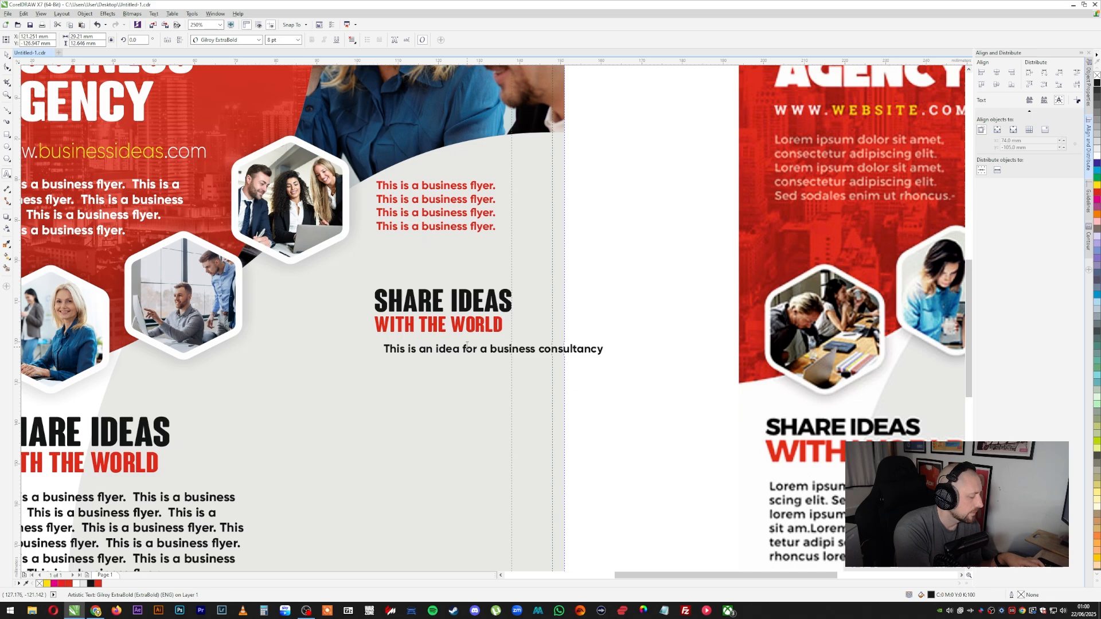
{"action": "type", "text": " plan."}
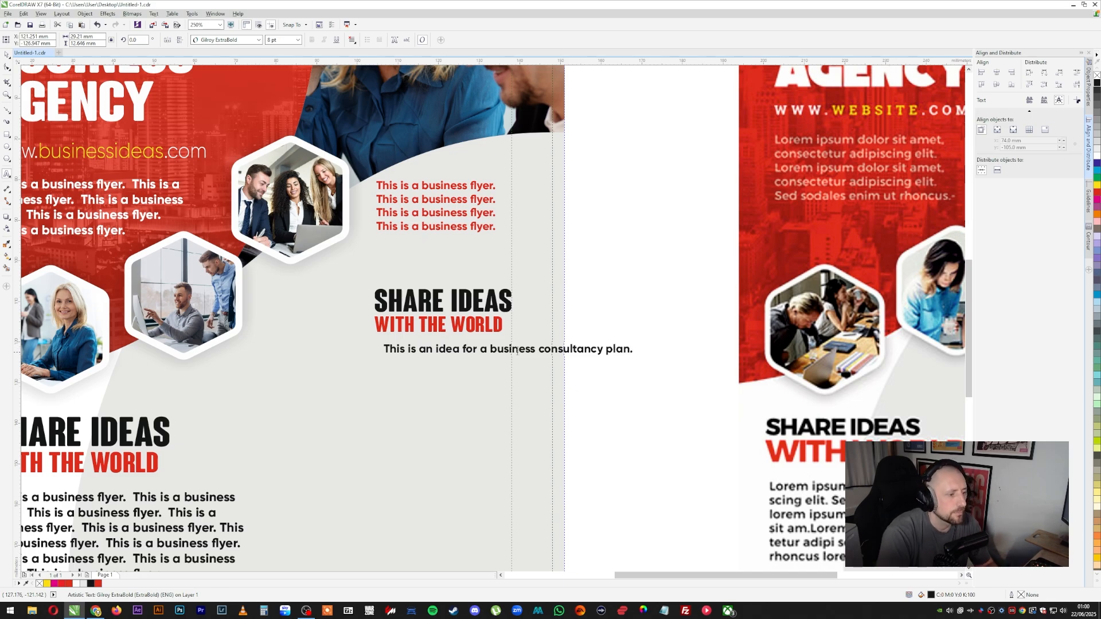
Break the new text before "consultancy", remove the leading space and move the two lines up close beneath the small heading
{"action": "left_click", "coordinate": [531, 348]}
{"action": "key", "text": "Return"}
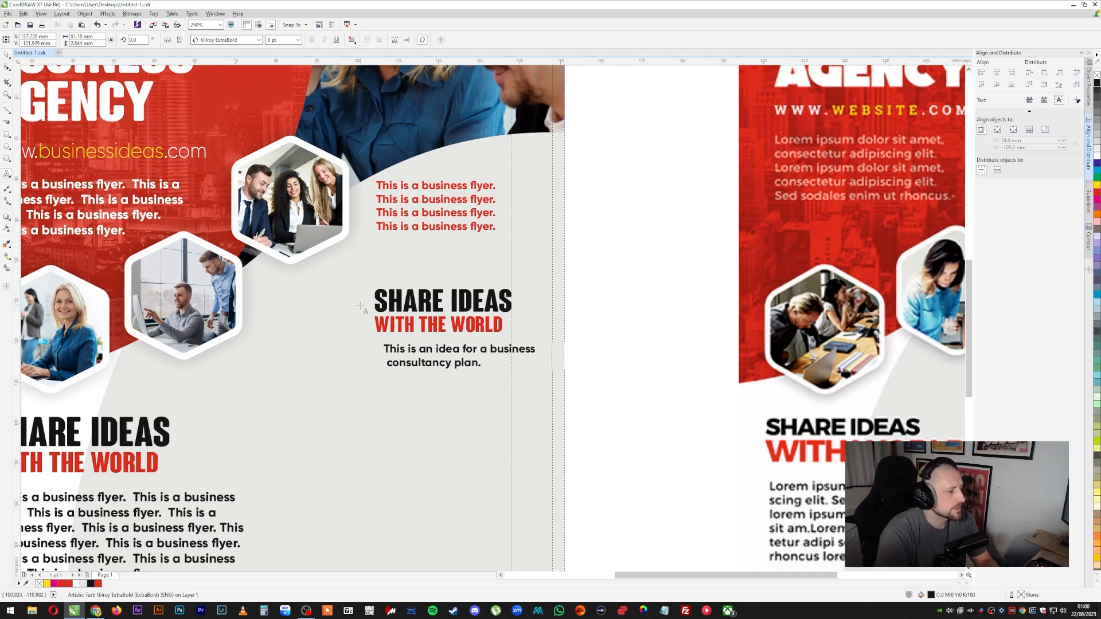
{"action": "key", "text": "Delete"}
{"action": "left_click", "coordinate": [6, 54]}
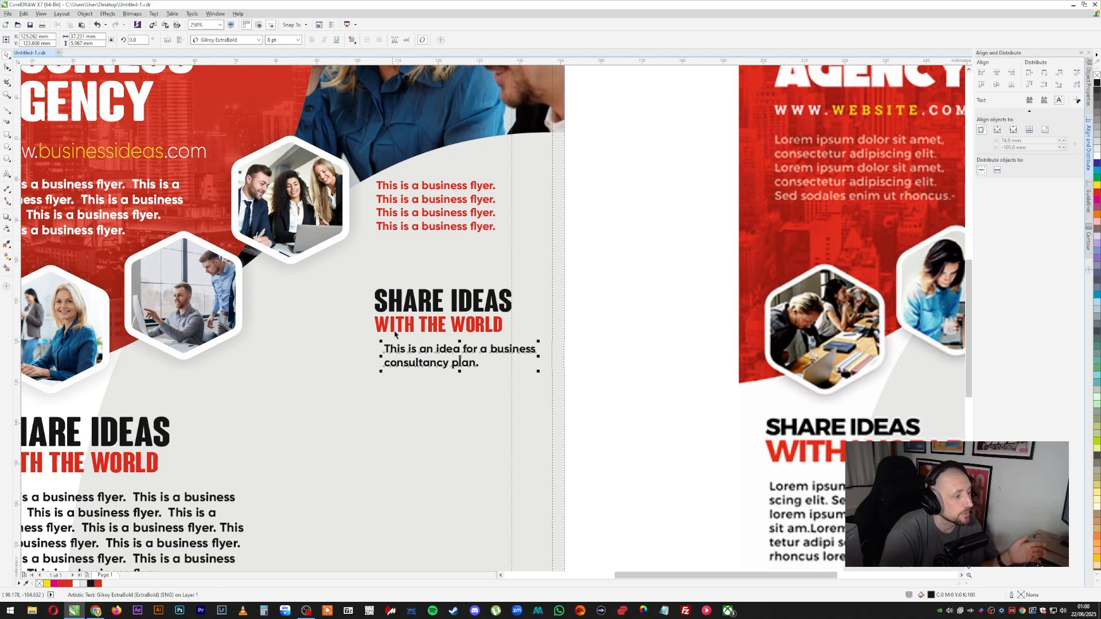
{"action": "left_click_drag", "start_coordinate": [440, 350], "coordinate": [432, 344]}
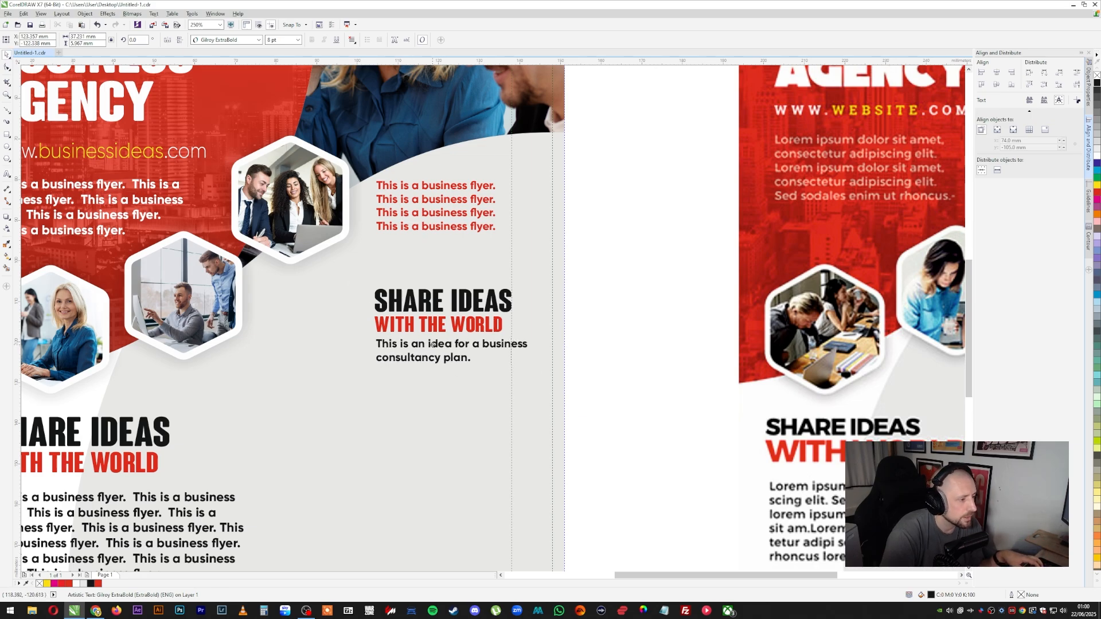
Left-align the two-line text with the small heading, group them, and shrink the group to end at the inner margin guide
{"action": "left_click", "coordinate": [383, 326], "text": "shift"}
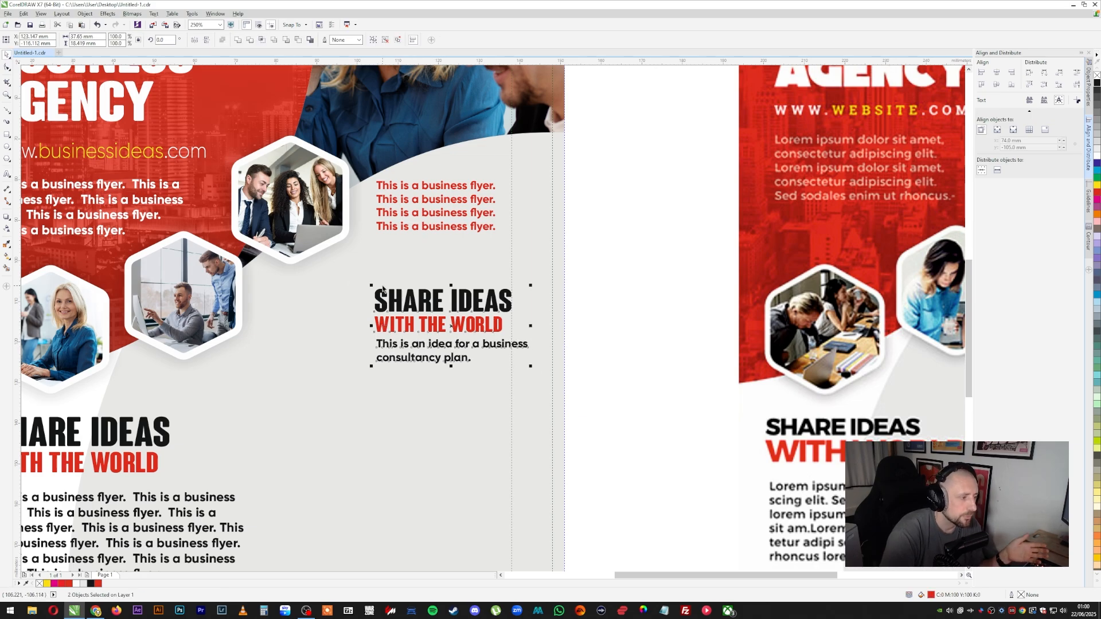
{"action": "left_click_drag", "start_coordinate": [611, 278], "coordinate": [357, 408]}
{"action": "right_click", "coordinate": [499, 298]}
{"action": "left_click", "coordinate": [537, 347]}
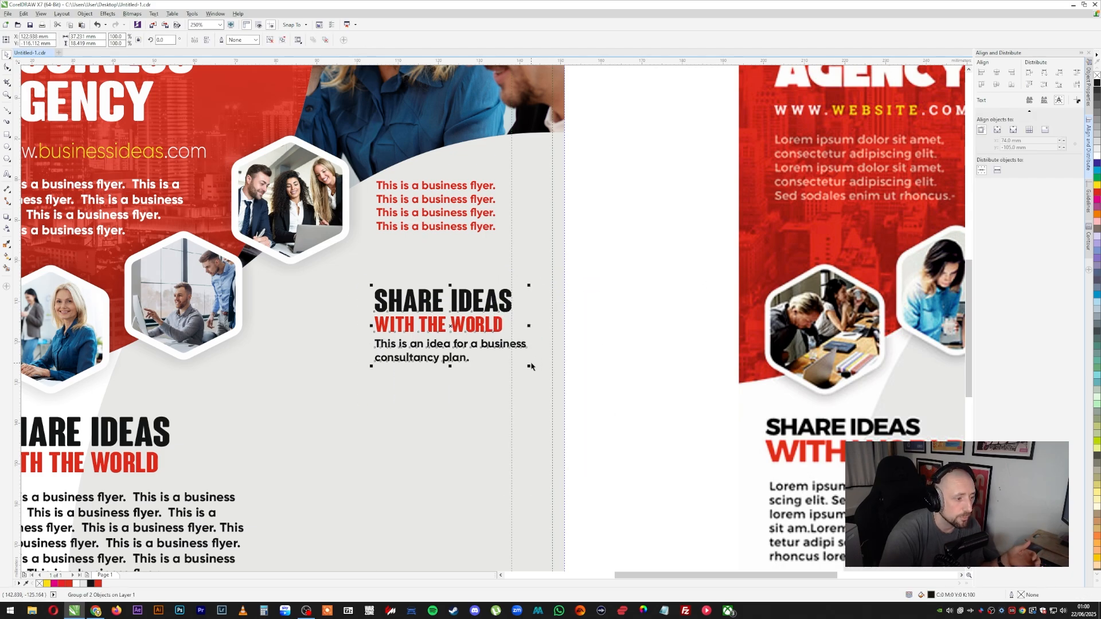
{"action": "left_click", "coordinate": [489, 343], "text": "ctrl"}
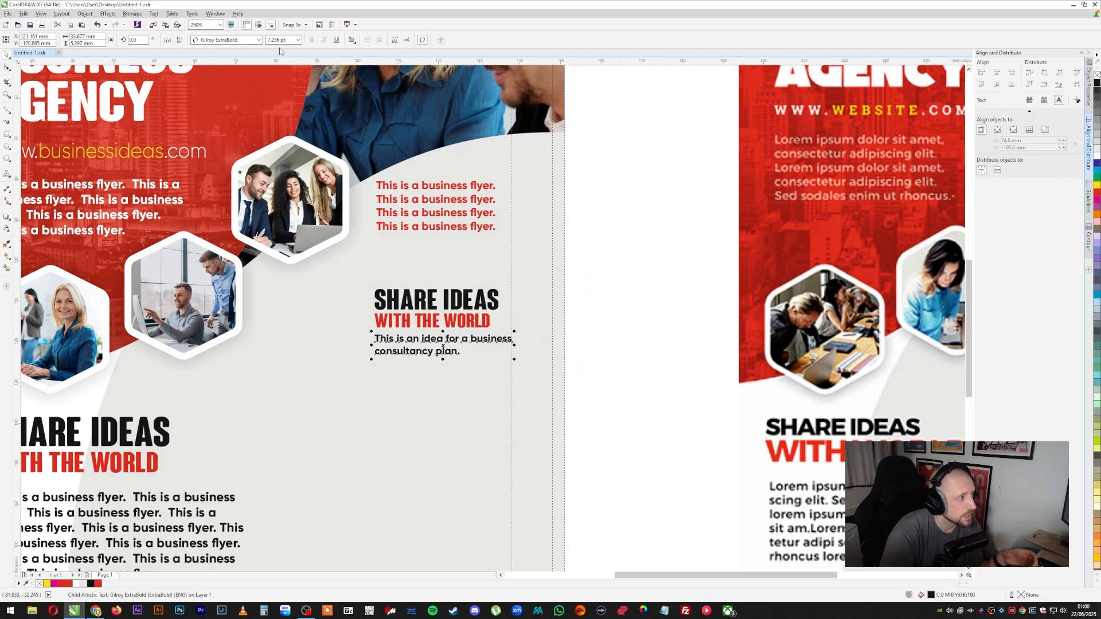
{"action": "left_click", "coordinate": [607, 239]}
{"action": "scroll", "coordinate": [554, 276], "scroll_direction": "down", "scroll_amount": 2}
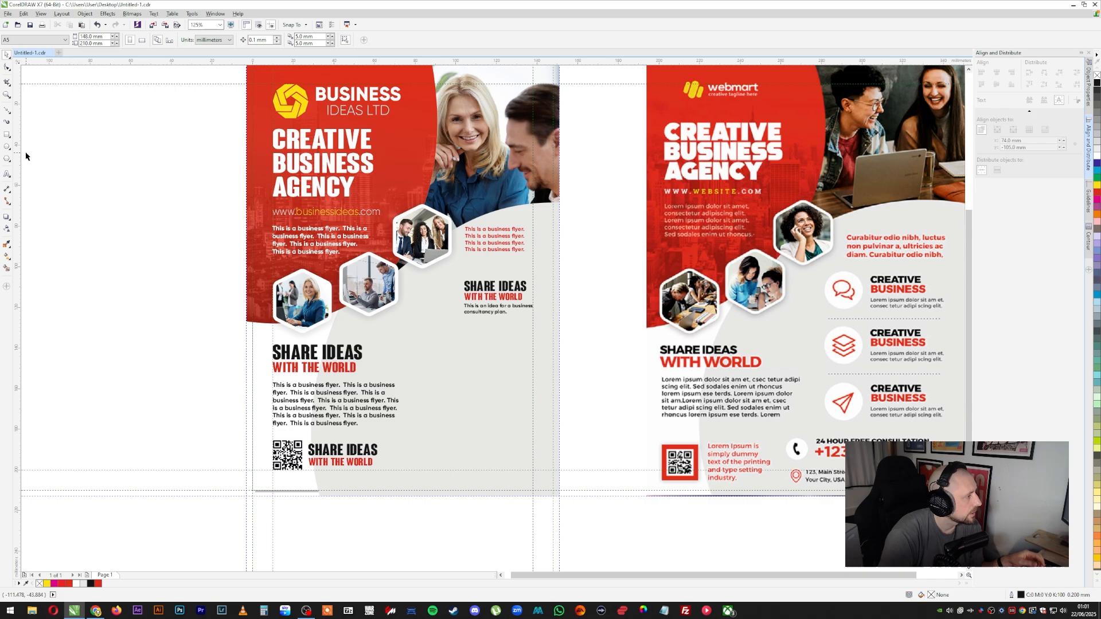
Draw a circle and place it, scaled to about 19 mm across, just before the grouped heading and text
{"action": "left_click", "coordinate": [7, 147]}
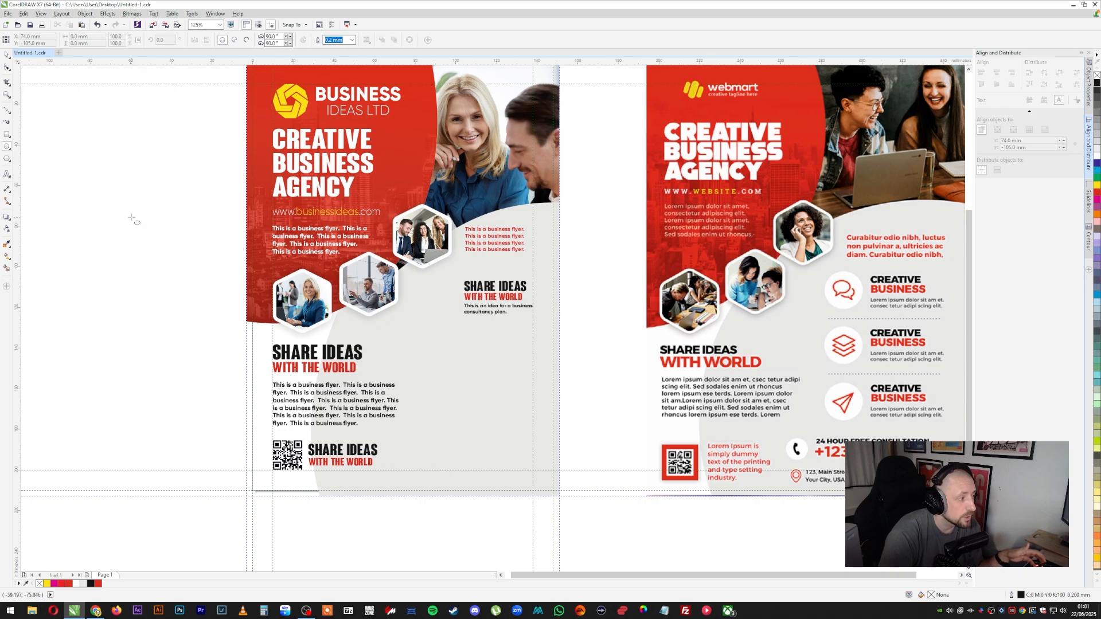
{"action": "left_click_drag", "start_coordinate": [126, 215], "coordinate": [176, 264]}
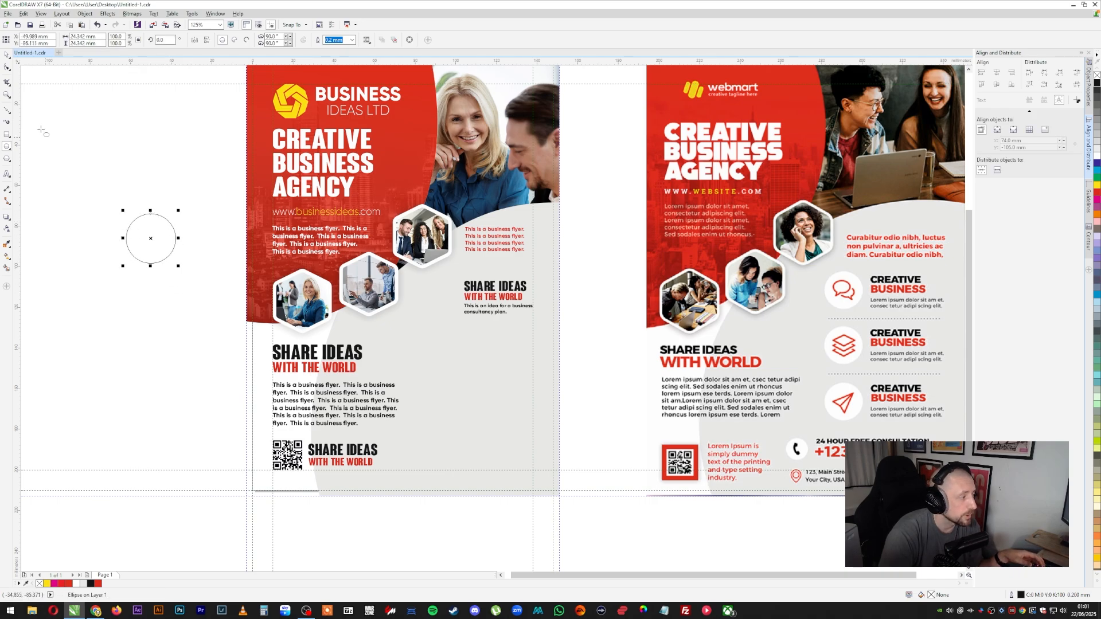
{"action": "left_click", "coordinate": [6, 53]}
{"action": "left_click_drag", "start_coordinate": [142, 226], "coordinate": [460, 276]}
{"action": "left_click", "coordinate": [561, 303]}
{"action": "left_click", "coordinate": [450, 295]}
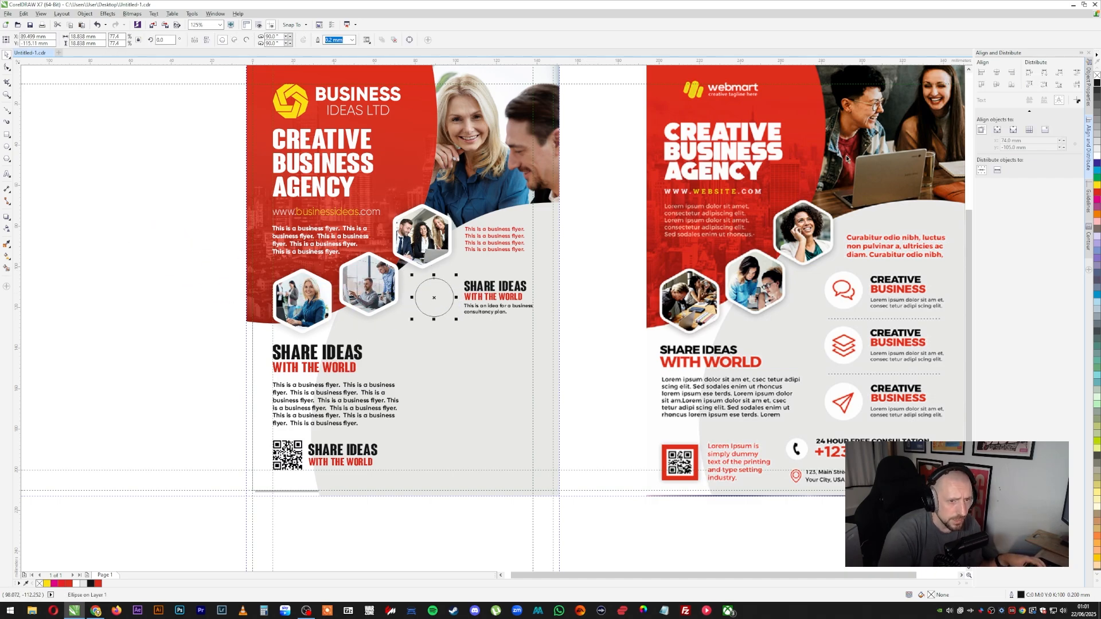
Fill the circle with white and remove its outline
{"action": "left_click", "coordinate": [1096, 156]}
{"action": "right_click", "coordinate": [1096, 76]}
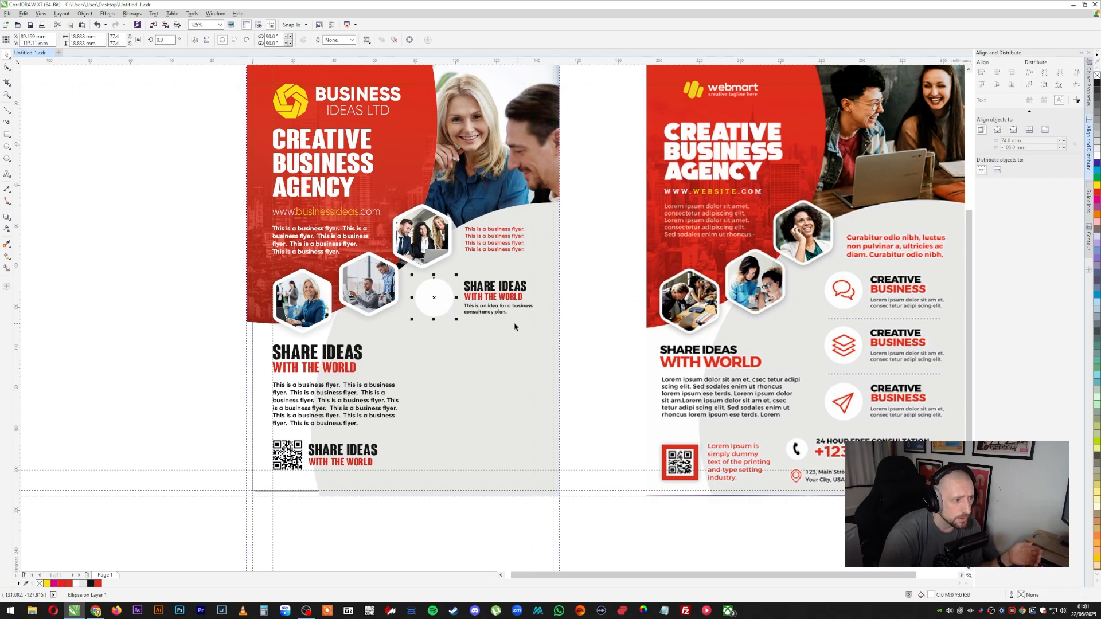
{"action": "left_click", "coordinate": [582, 326]}
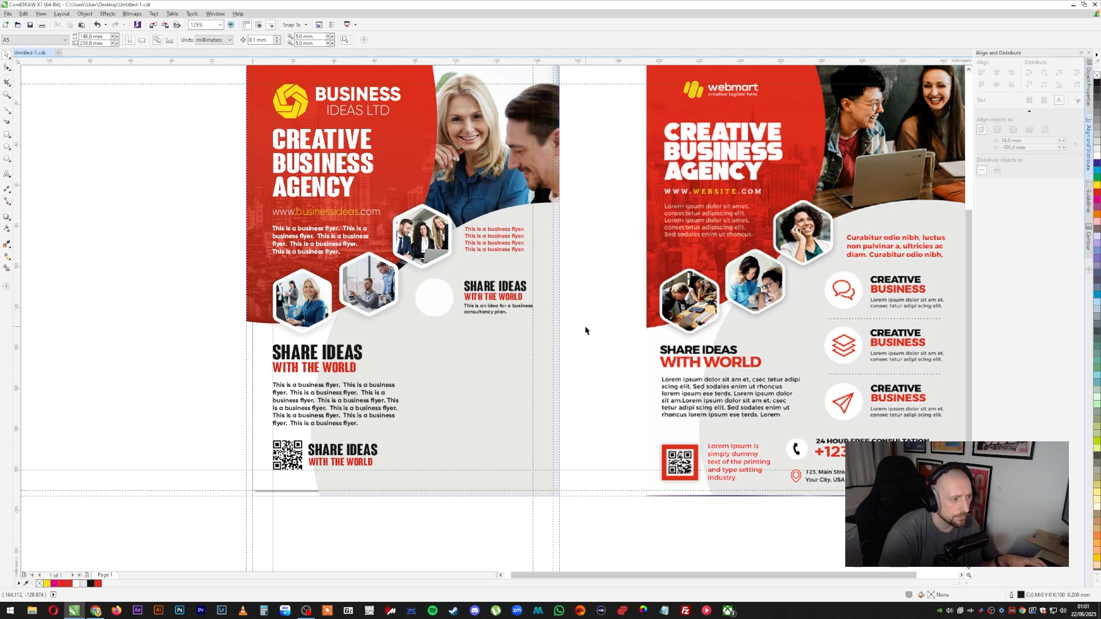
Centre the white circle and the heading group vertically on each other and group them as one feature entry
{"action": "left_click", "coordinate": [470, 312]}
{"action": "left_click", "coordinate": [442, 297], "text": "shift"}
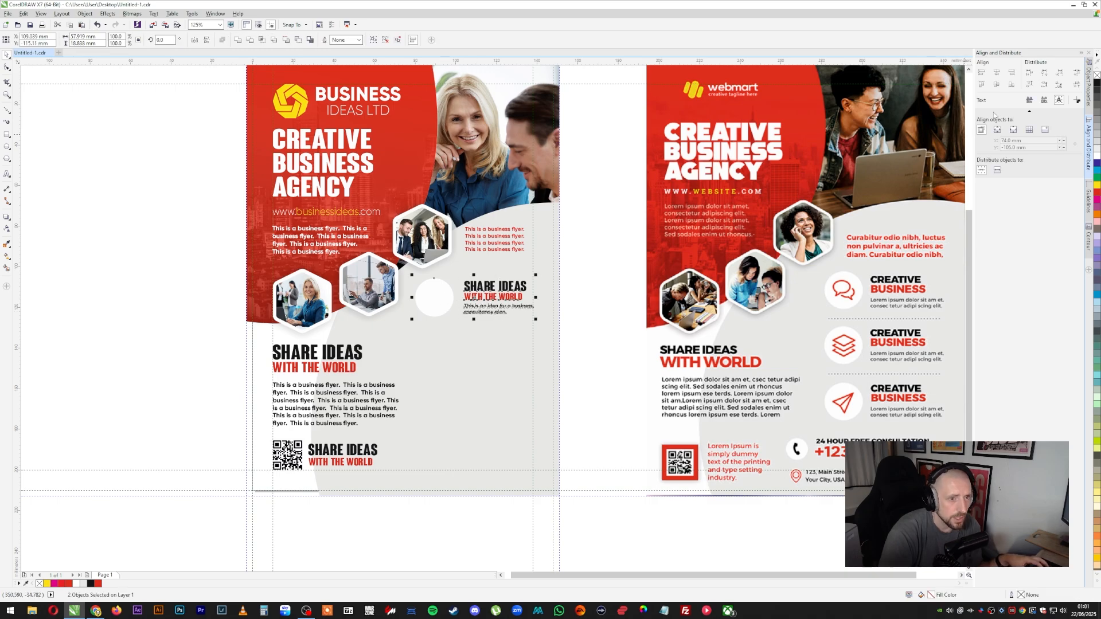
{"action": "right_click", "coordinate": [512, 293]}
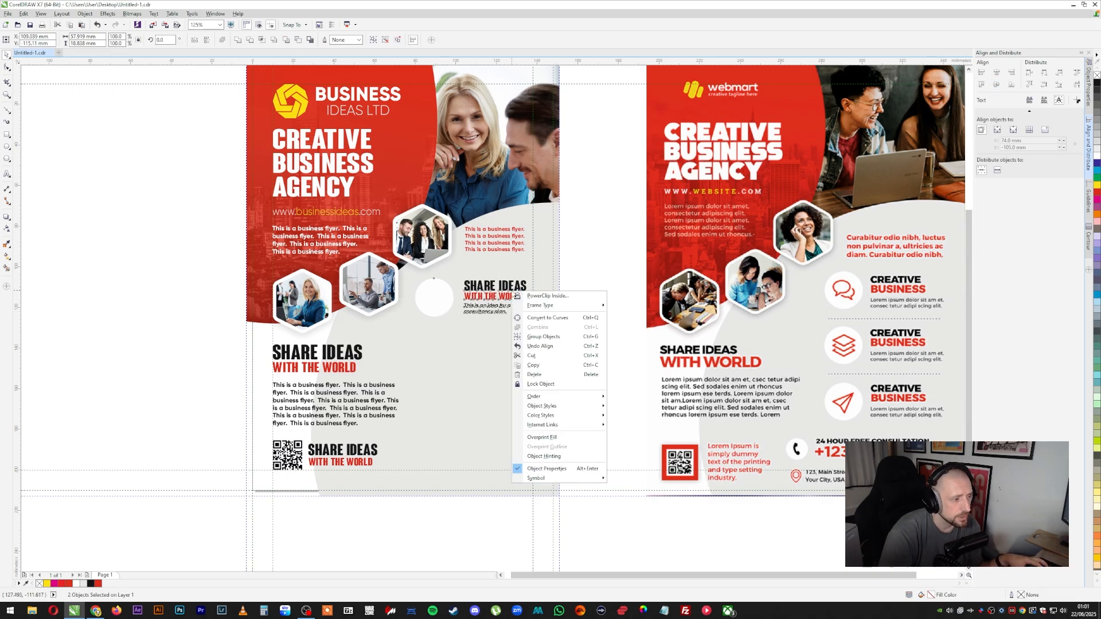
{"action": "left_click", "coordinate": [541, 336]}
Place two copies of the feature entry straight below the original to form a column of three
{"action": "left_click_drag", "start_coordinate": [542, 304], "coordinate": [537, 348]}
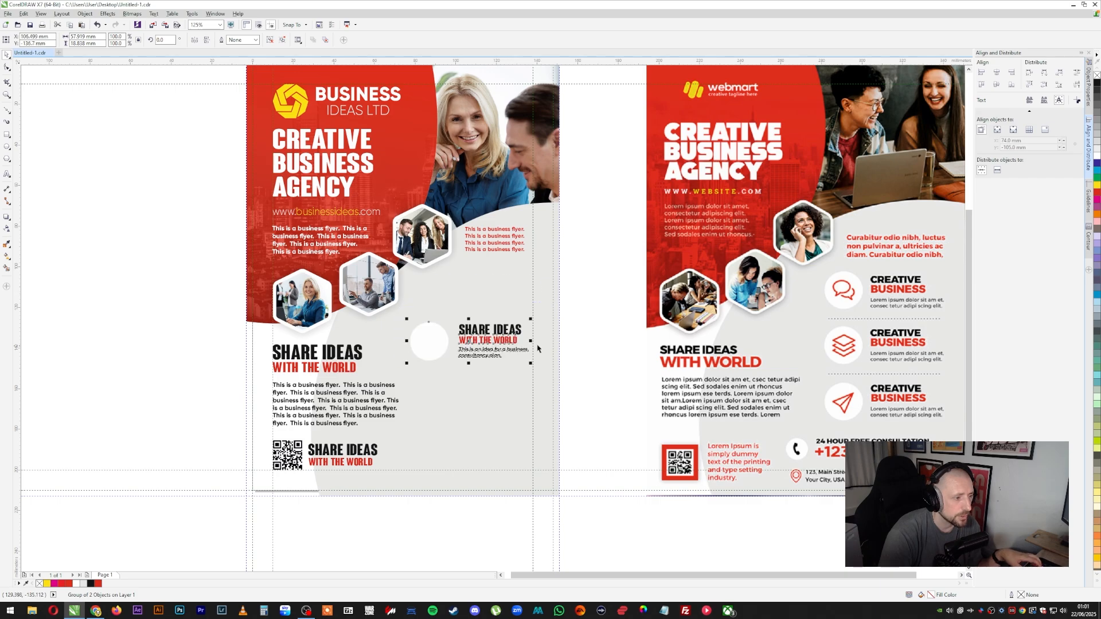
{"action": "key", "text": "ctrl+z"}
{"action": "left_click", "coordinate": [517, 297]}
{"action": "left_click_drag", "start_coordinate": [518, 297], "coordinate": [519, 414]}
{"action": "right_click", "coordinate": [519, 359]}
{"action": "right_click", "coordinate": [518, 413]}
{"action": "left_click", "coordinate": [546, 410]}
Distribute the three feature entries vertically so they are evenly spaced
{"action": "left_click", "coordinate": [514, 403]}
{"action": "left_click", "coordinate": [506, 356], "text": "shift"}
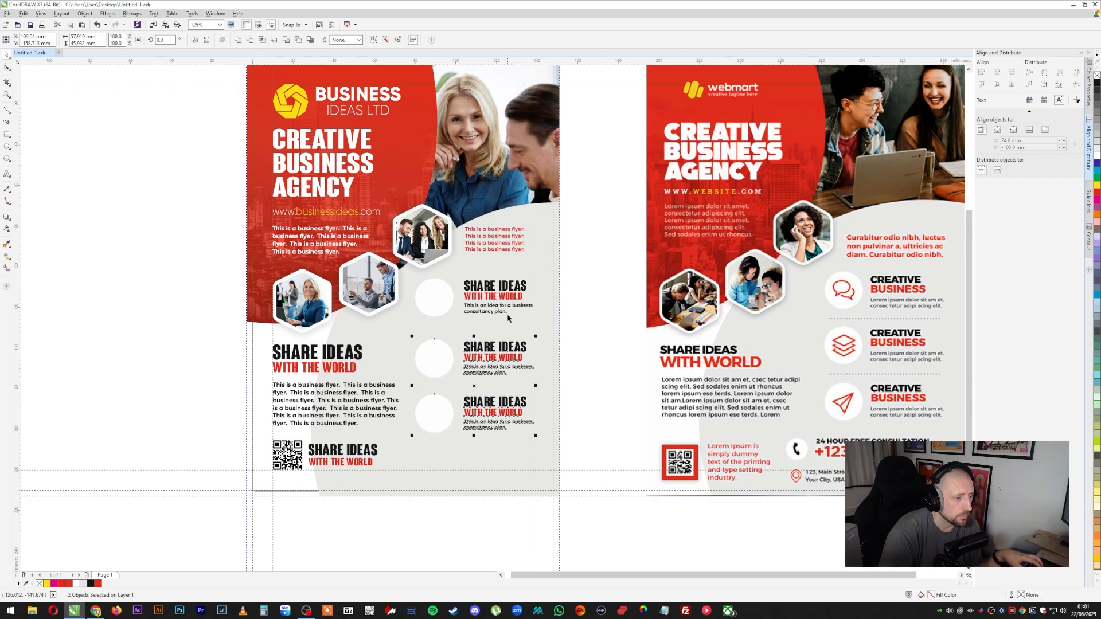
{"action": "left_click", "coordinate": [507, 317], "text": "shift"}
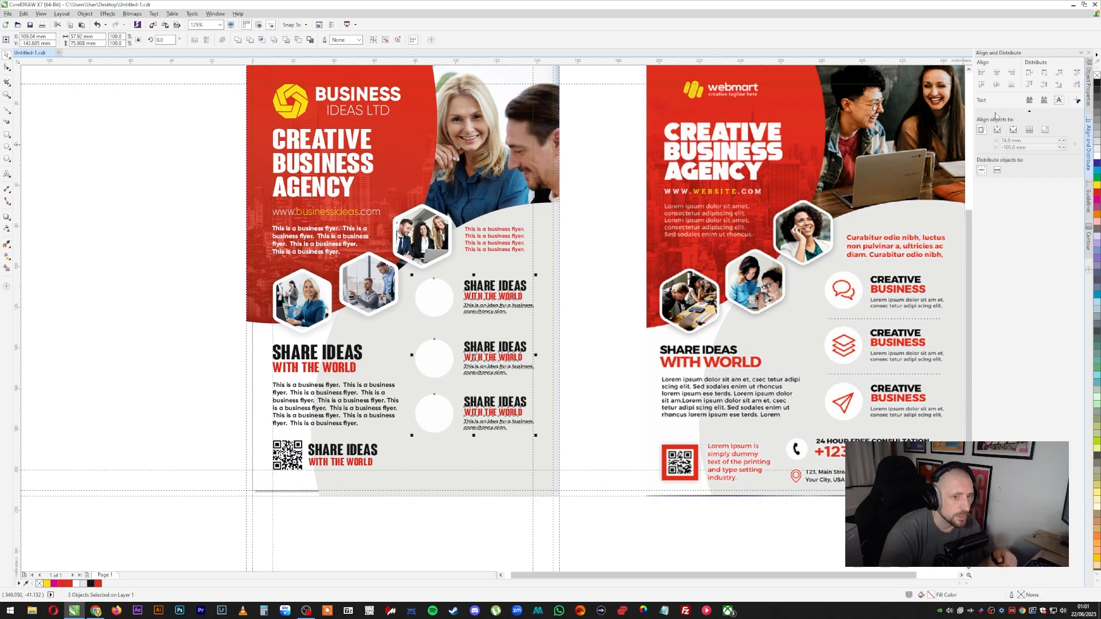
{"action": "left_click", "coordinate": [1076, 84]}
{"action": "left_click", "coordinate": [630, 331]}
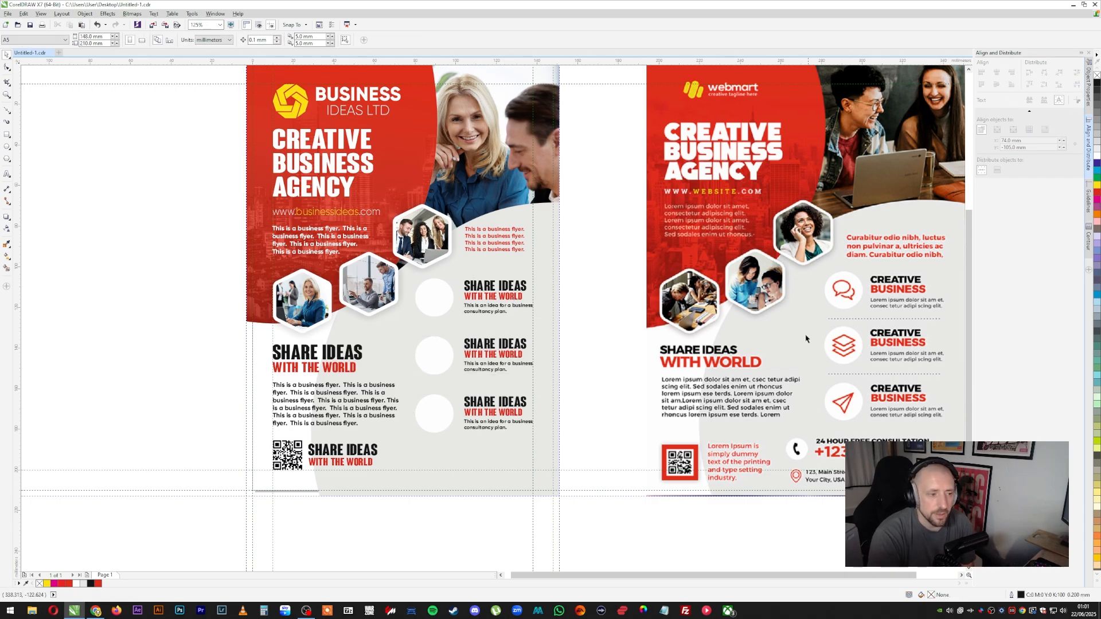
Draw a horizontal line about 65 mm long ending at the inner margin guide and move it up beneath the third feature entry
{"action": "left_click", "coordinate": [8, 111]}
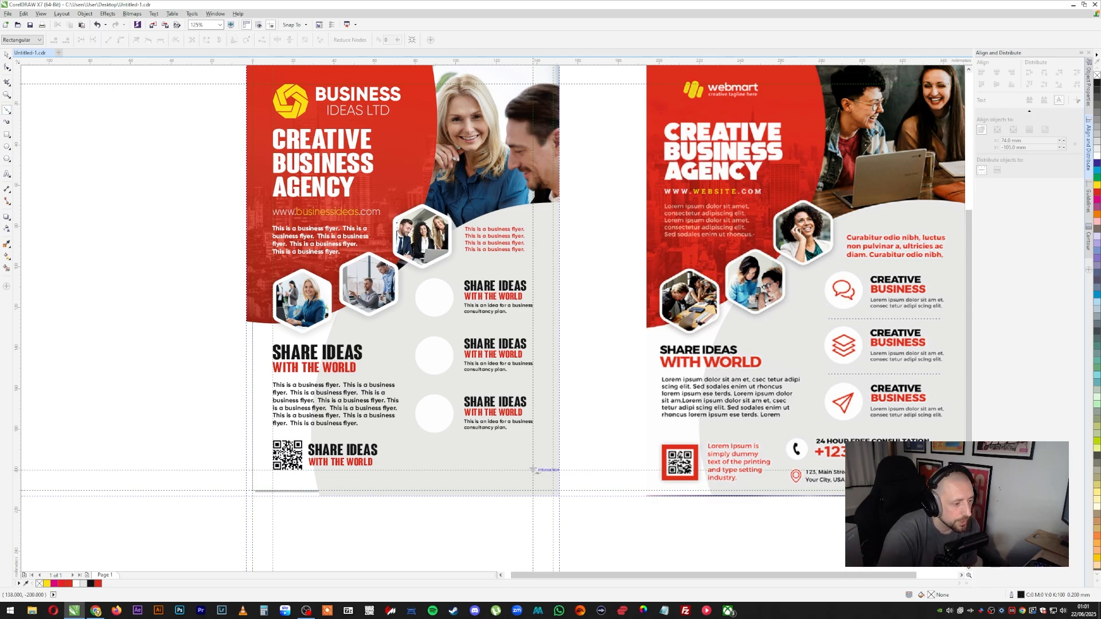
{"action": "left_click", "coordinate": [401, 470]}
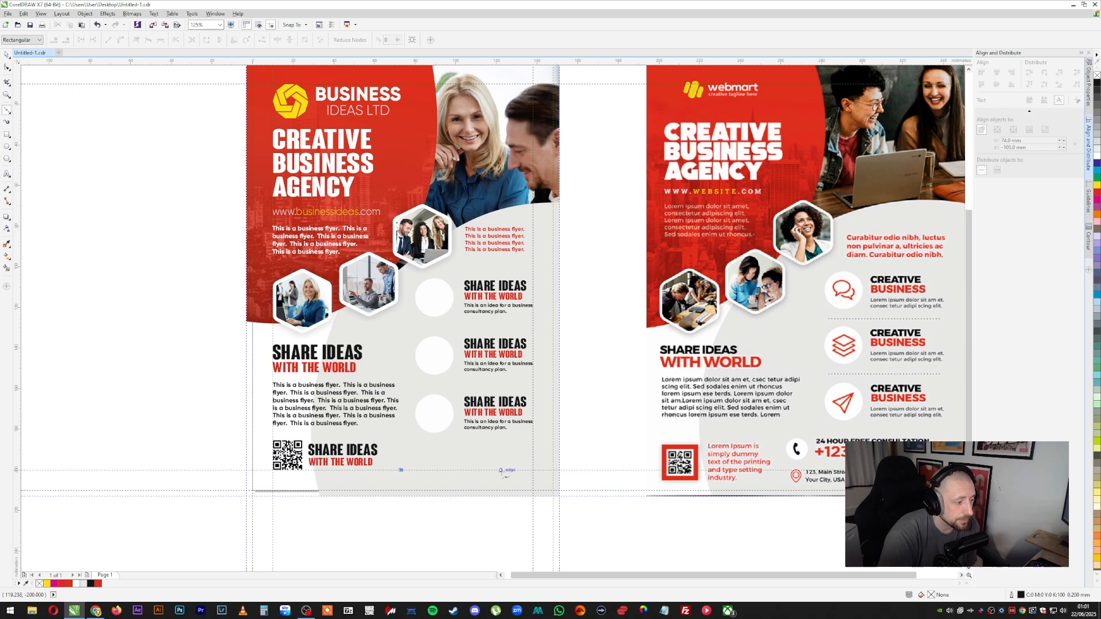
{"action": "left_click", "coordinate": [534, 470]}
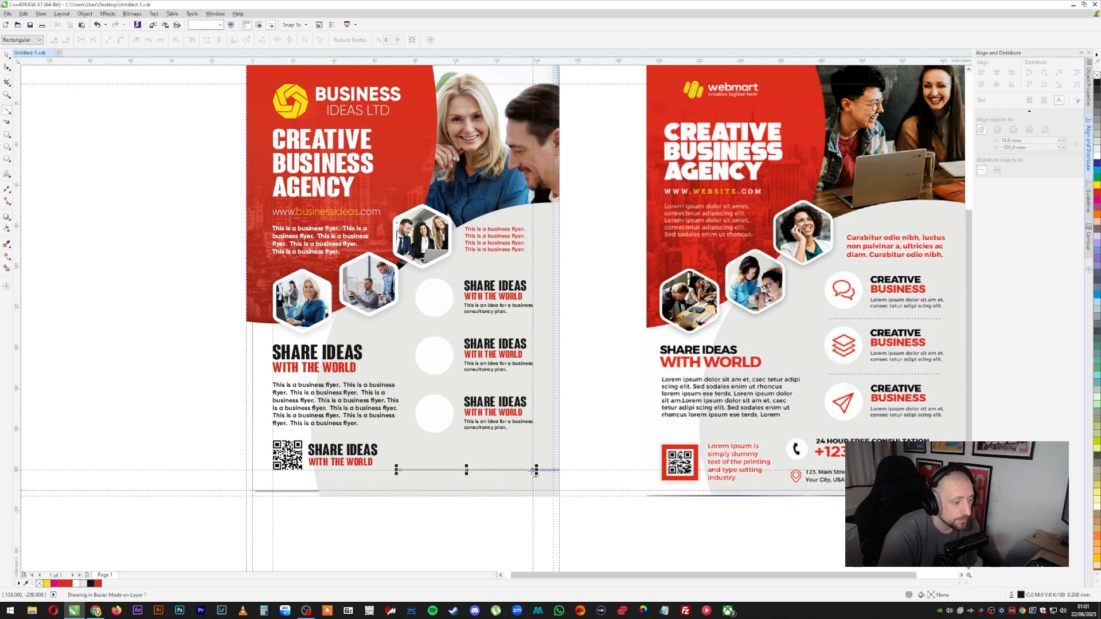
{"action": "left_click", "coordinate": [7, 54]}
{"action": "left_click_drag", "start_coordinate": [466, 470], "coordinate": [469, 448]}
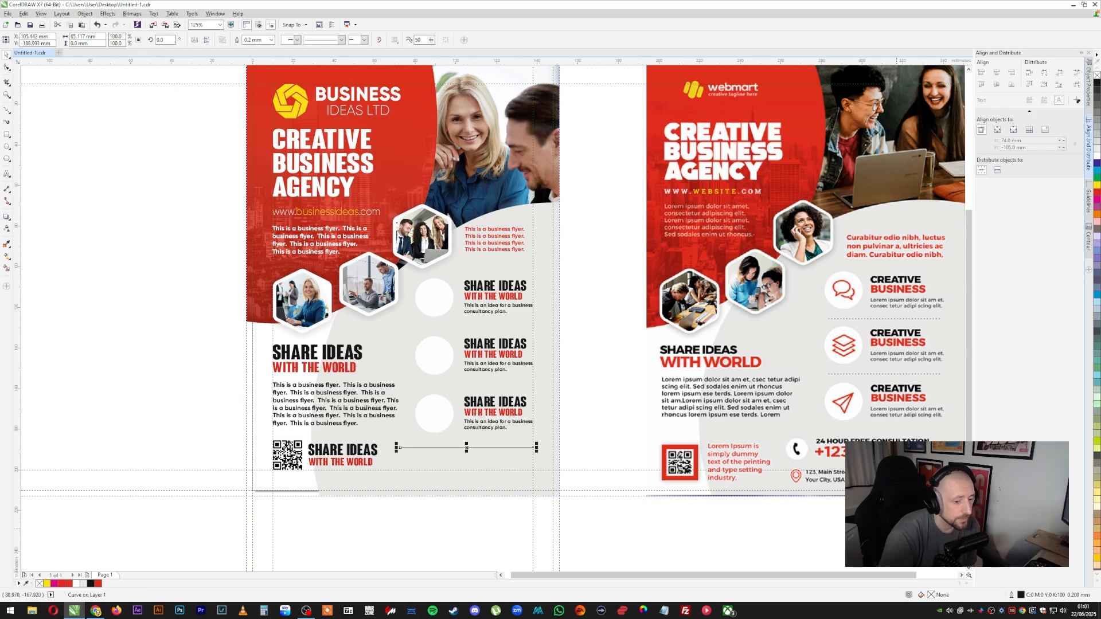
Give the line a dotted outline style with rounded corners and caps, and fit it between the second and third feature entries
{"action": "double_click", "coordinate": [1021, 595]}
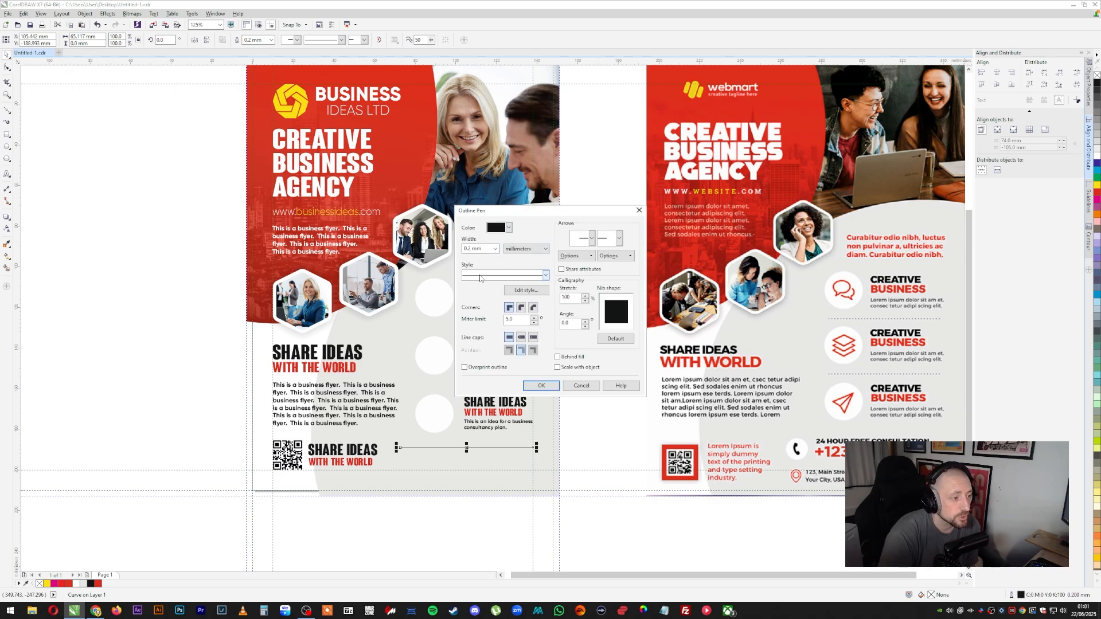
{"action": "left_click", "coordinate": [480, 277]}
{"action": "left_click", "coordinate": [501, 335]}
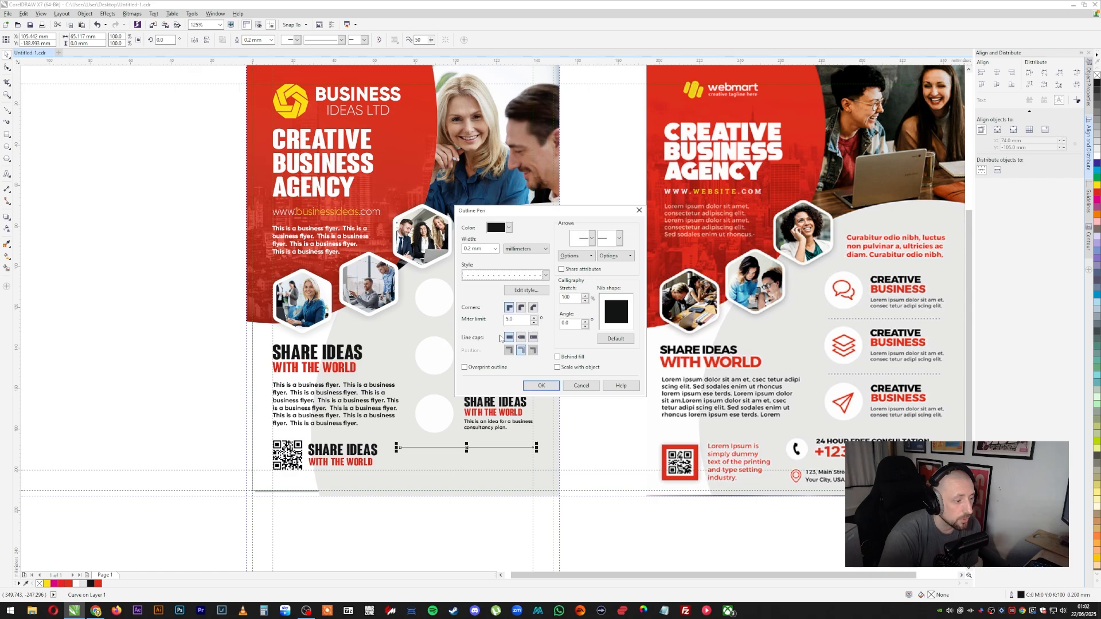
{"action": "left_click", "coordinate": [521, 308]}
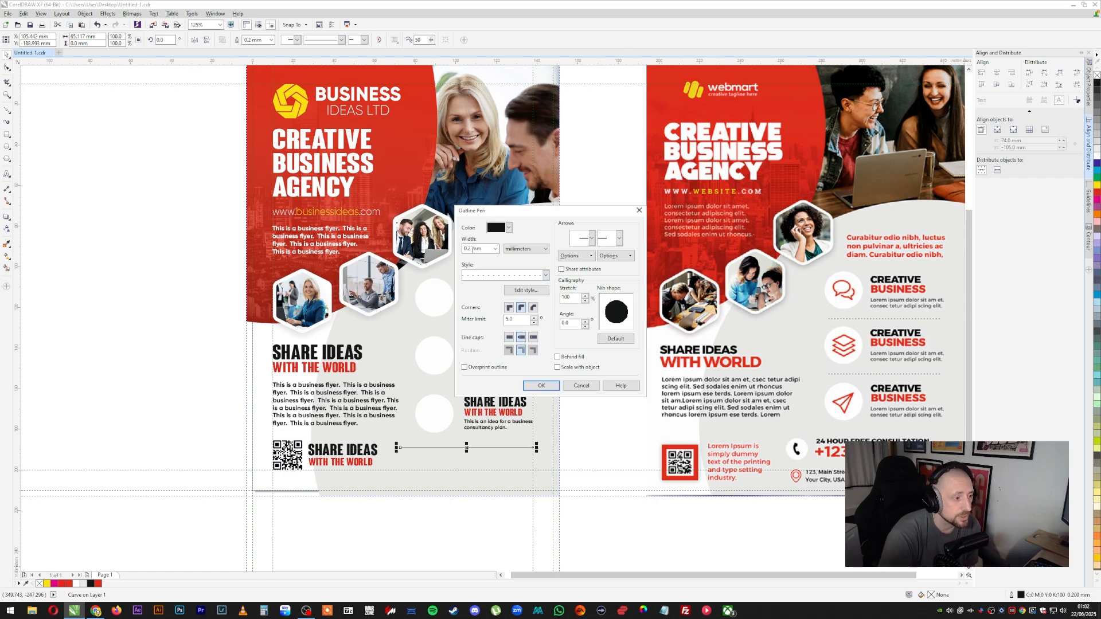
{"action": "left_click", "coordinate": [541, 385]}
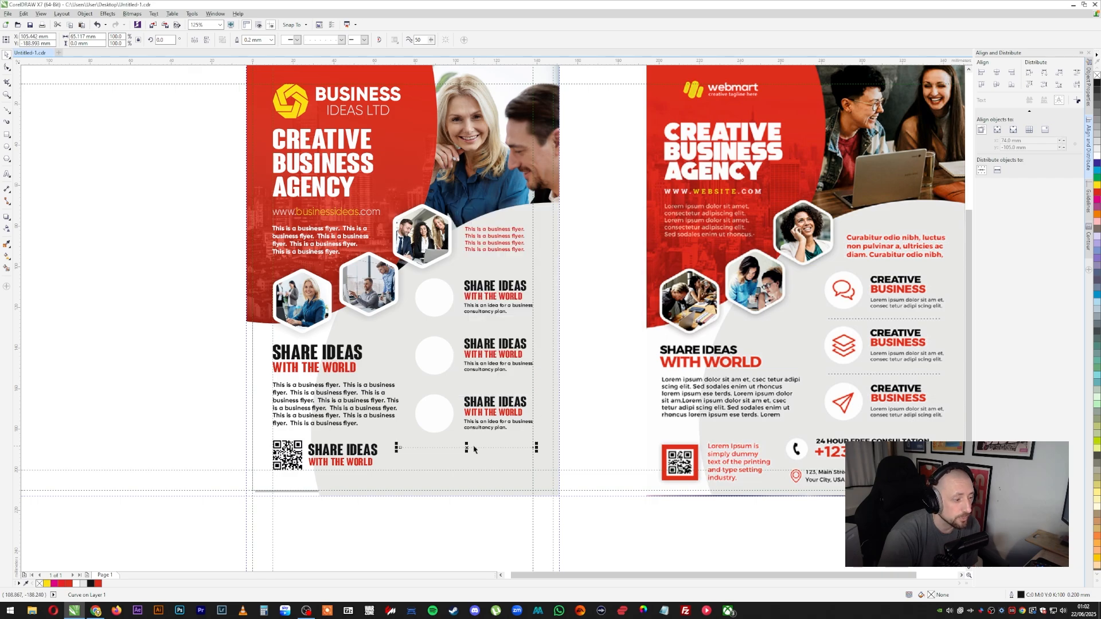
{"action": "left_click_drag", "start_coordinate": [468, 448], "coordinate": [412, 385]}
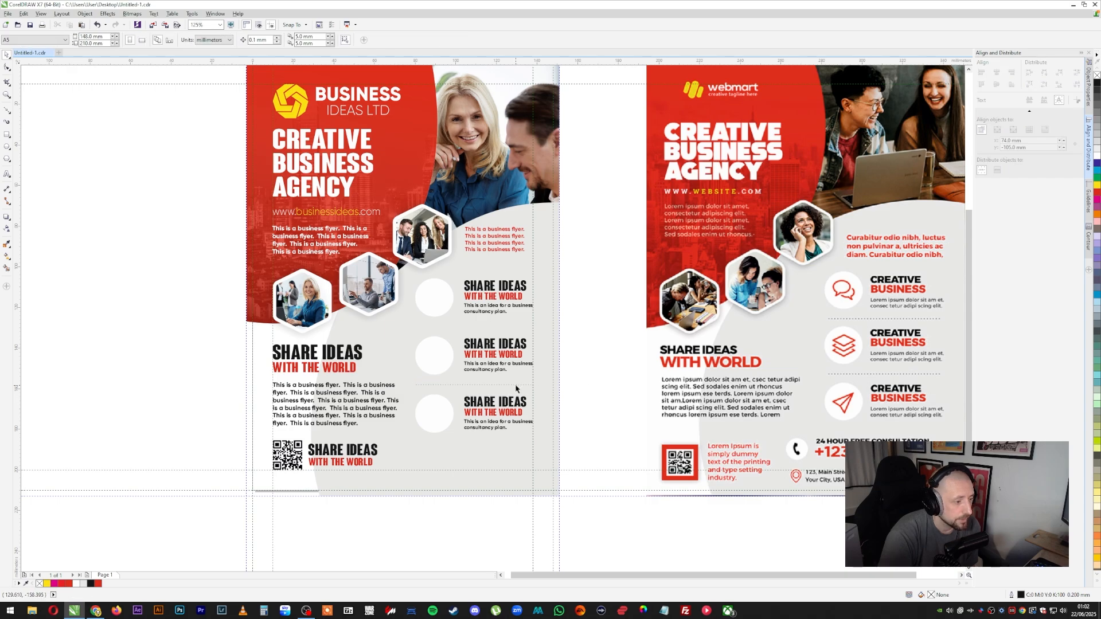
Copy the dotted divider up between the first and second feature entries and distribute the entries and dividers evenly in the vertical direction
{"action": "left_click_drag", "start_coordinate": [515, 385], "coordinate": [516, 329]}
{"action": "right_click", "coordinate": [515, 329]}
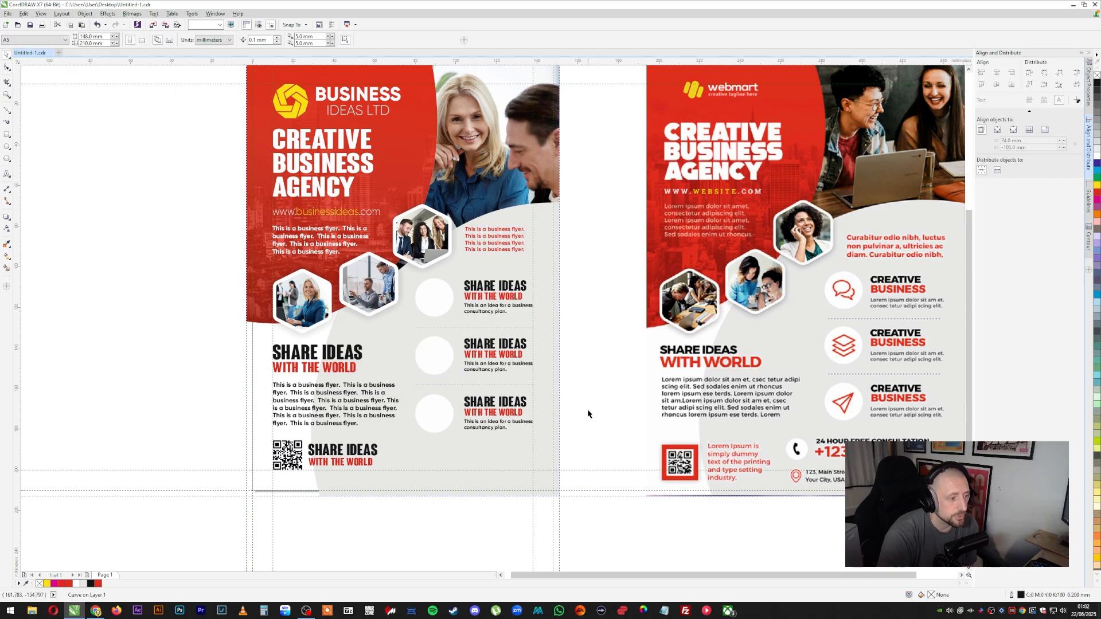
{"action": "left_click_drag", "start_coordinate": [593, 451], "coordinate": [405, 270]}
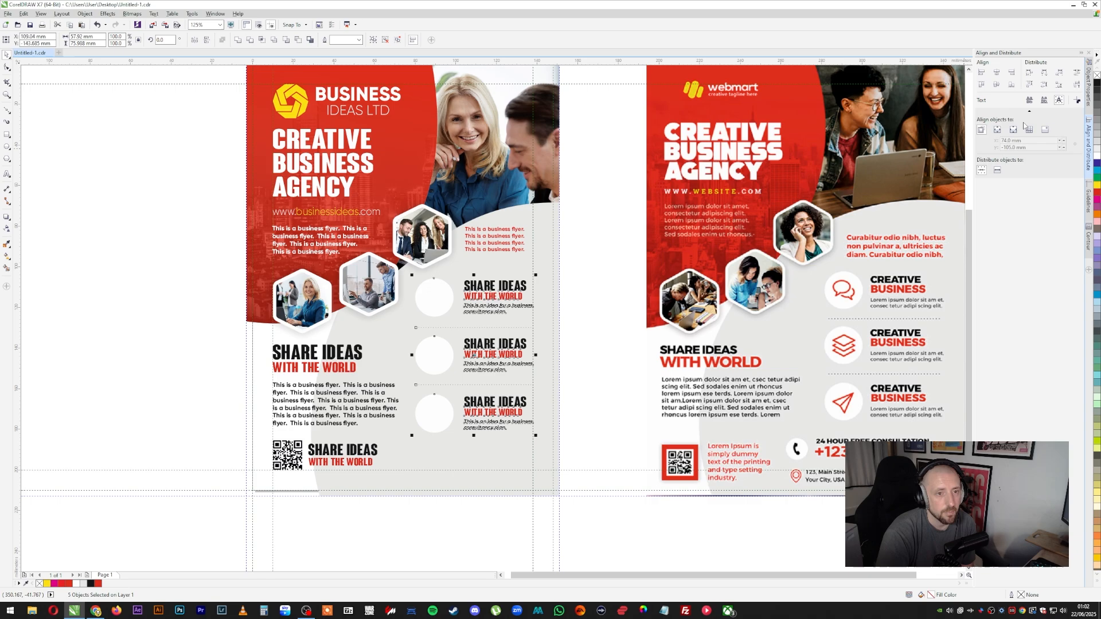
{"action": "left_click", "coordinate": [1076, 85]}
{"action": "left_click", "coordinate": [611, 303]}
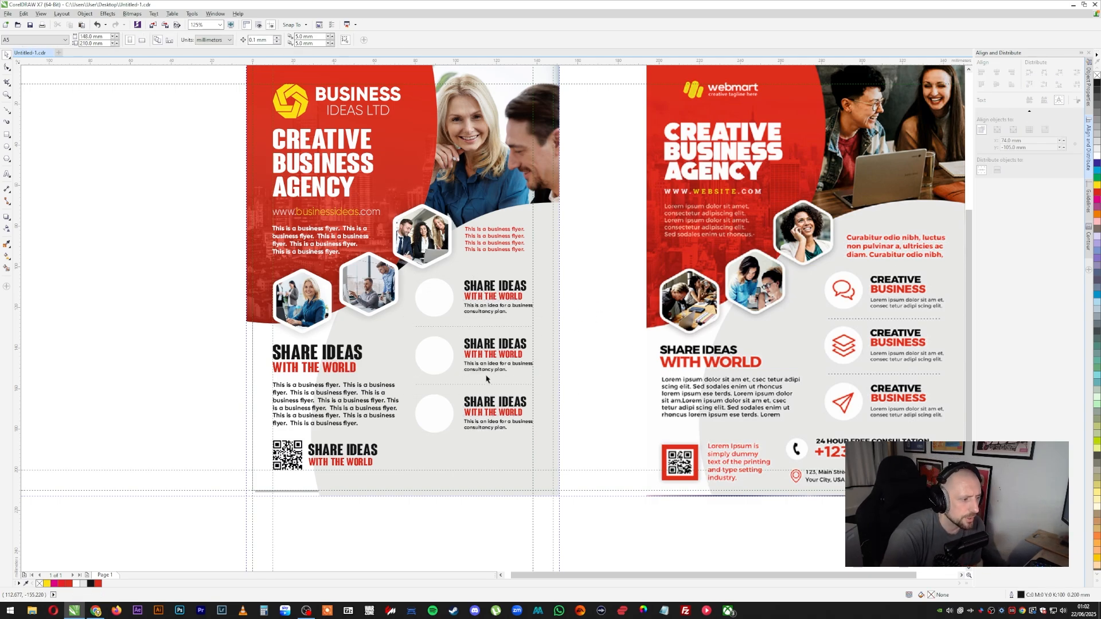
Try a 0.5 mm outline width on the dotted divider between the first and second feature entries
{"action": "left_click", "coordinate": [488, 331]}
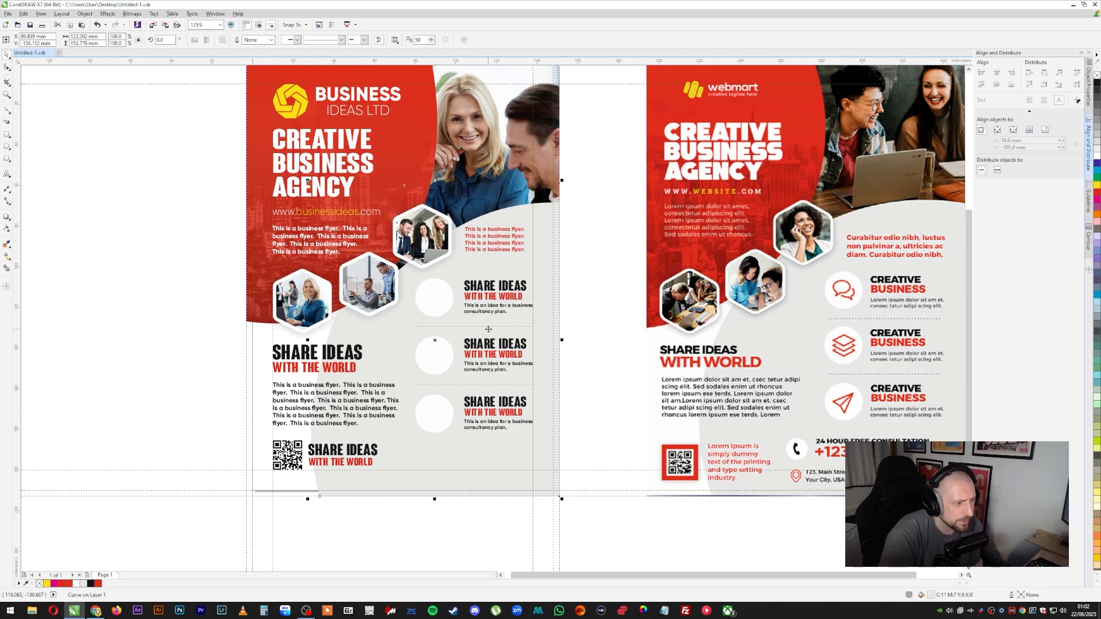
{"action": "left_click", "coordinate": [526, 327]}
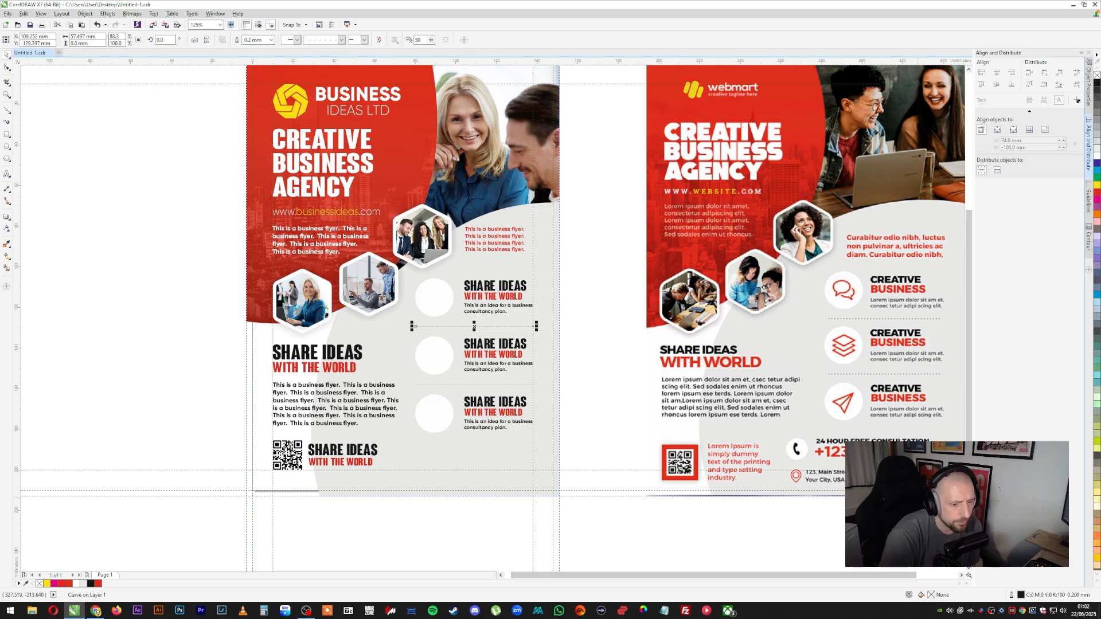
{"action": "double_click", "coordinate": [1022, 595]}
{"action": "left_click", "coordinate": [495, 249]}
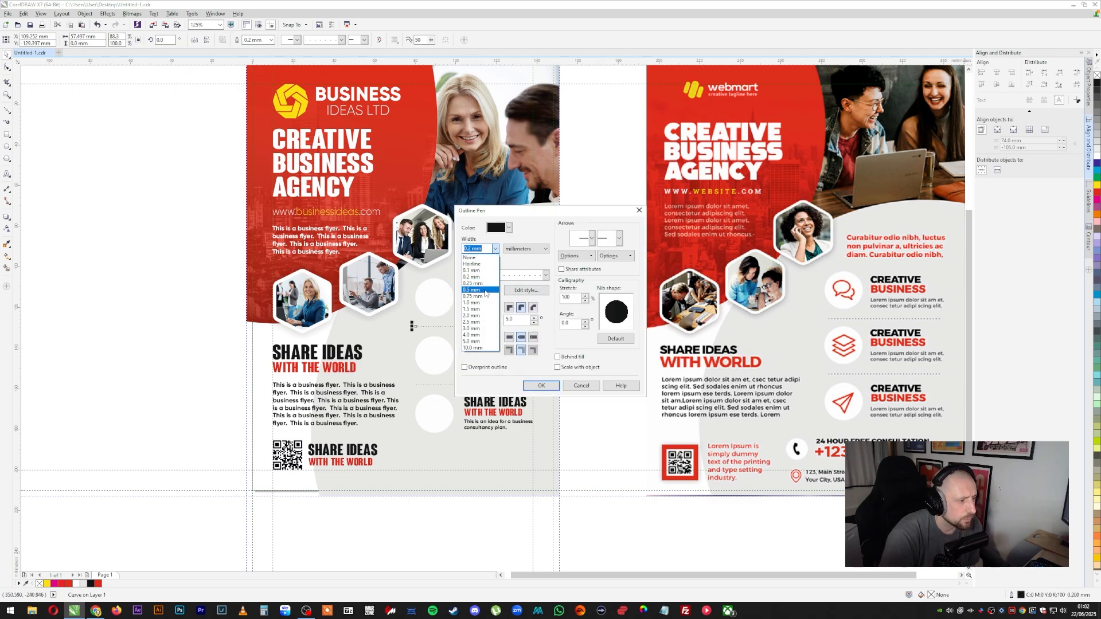
{"action": "left_click", "coordinate": [485, 290]}
{"action": "left_click", "coordinate": [542, 385]}
{"action": "key", "text": "Escape"}
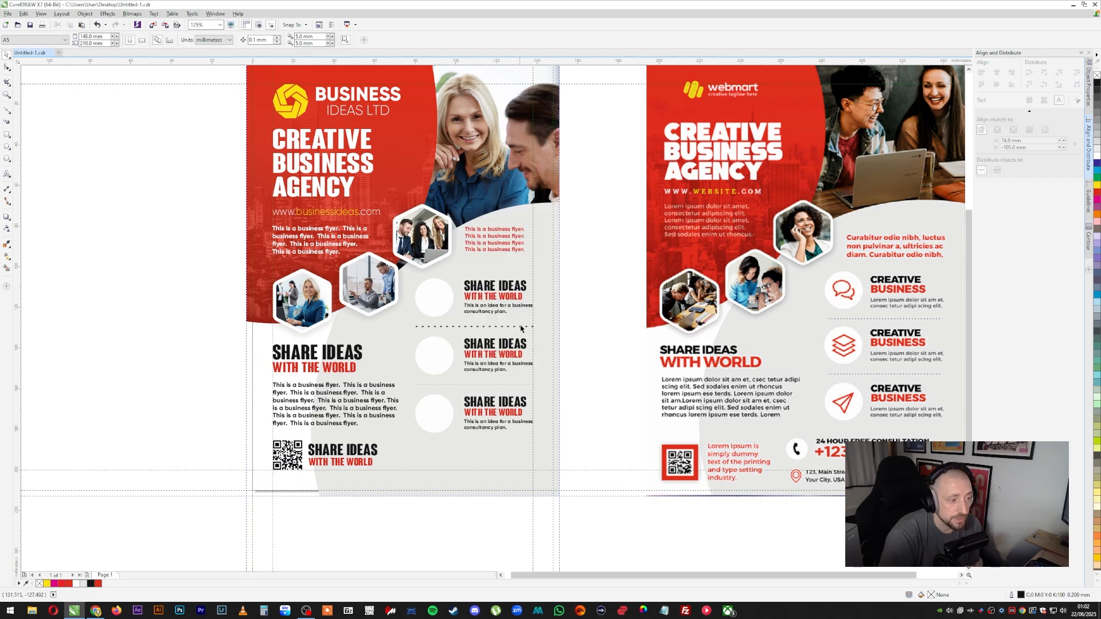
{"action": "key", "text": "ctrl+z"}
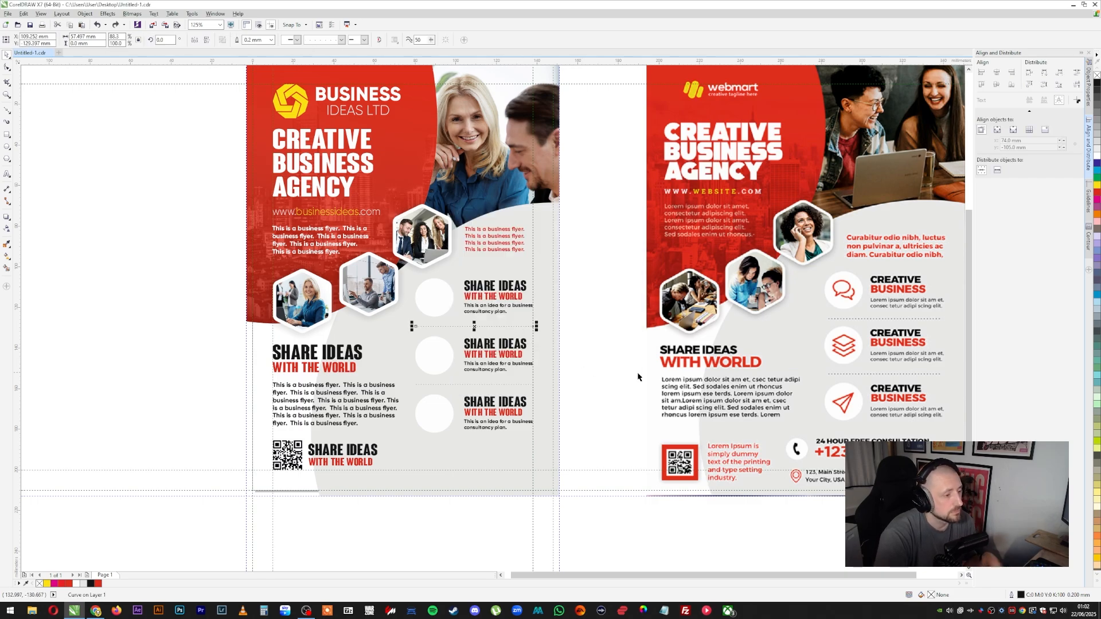
Preview the flyer full screen next to the reference to compare the two layouts and the dotted dividers
{"action": "left_click", "coordinate": [597, 368]}
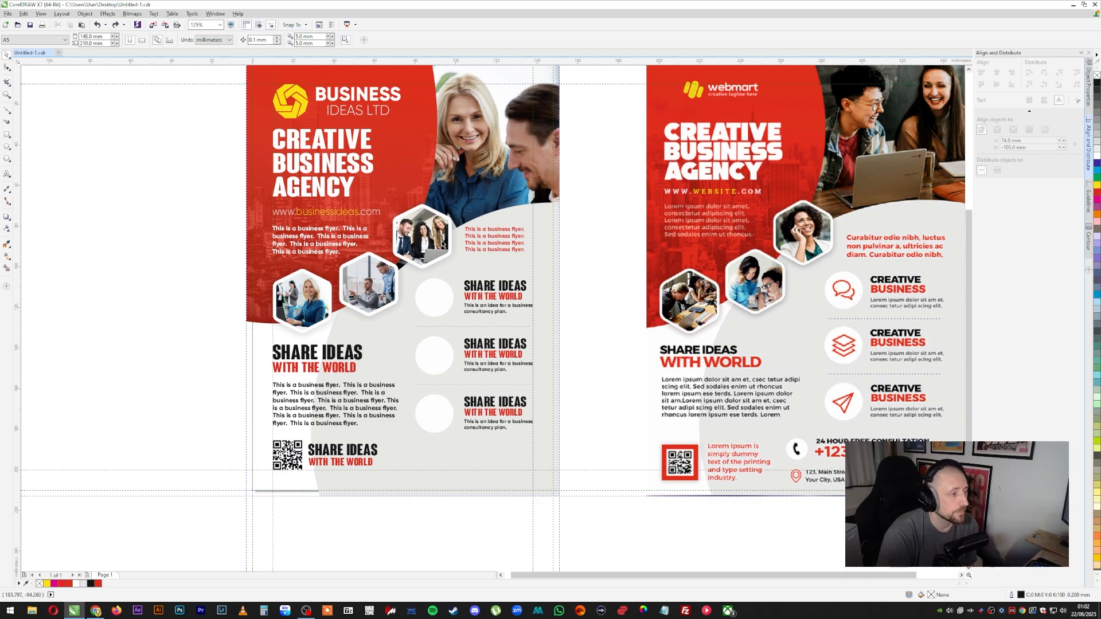
{"action": "key", "text": "z"}
{"action": "key", "text": "F3"}
{"action": "left_click_drag", "start_coordinate": [359, 175], "coordinate": [746, 427]}
{"action": "left_click", "coordinate": [8, 55]}
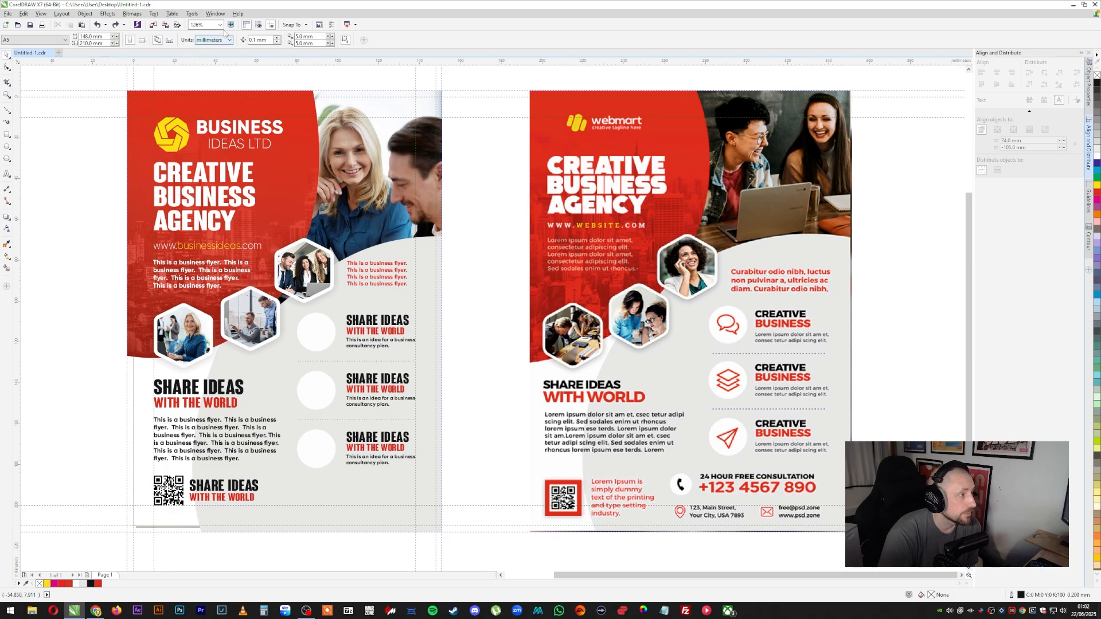
{"action": "left_click", "coordinate": [246, 27]}
{"action": "left_click", "coordinate": [246, 26]}
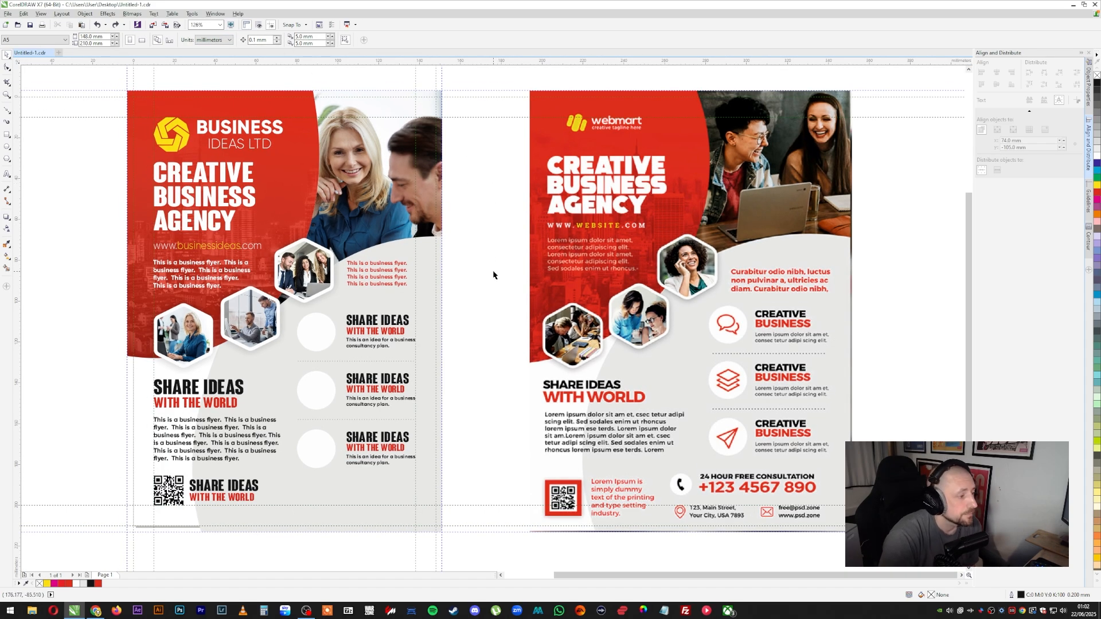
{"action": "left_click", "coordinate": [231, 25]}
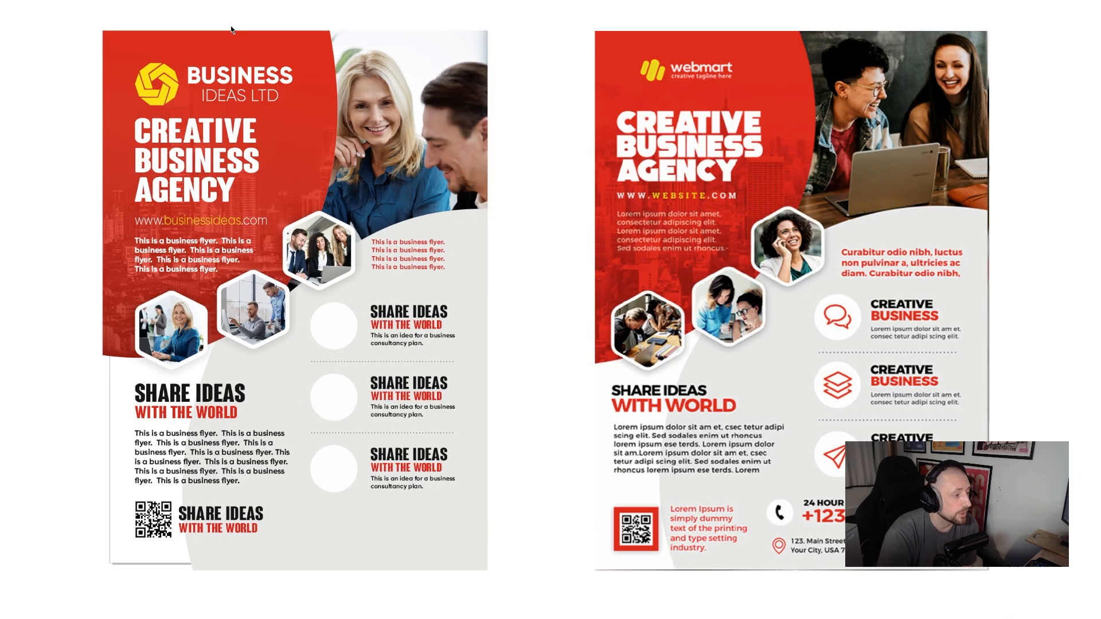
{"action": "left_click", "coordinate": [544, 240]}
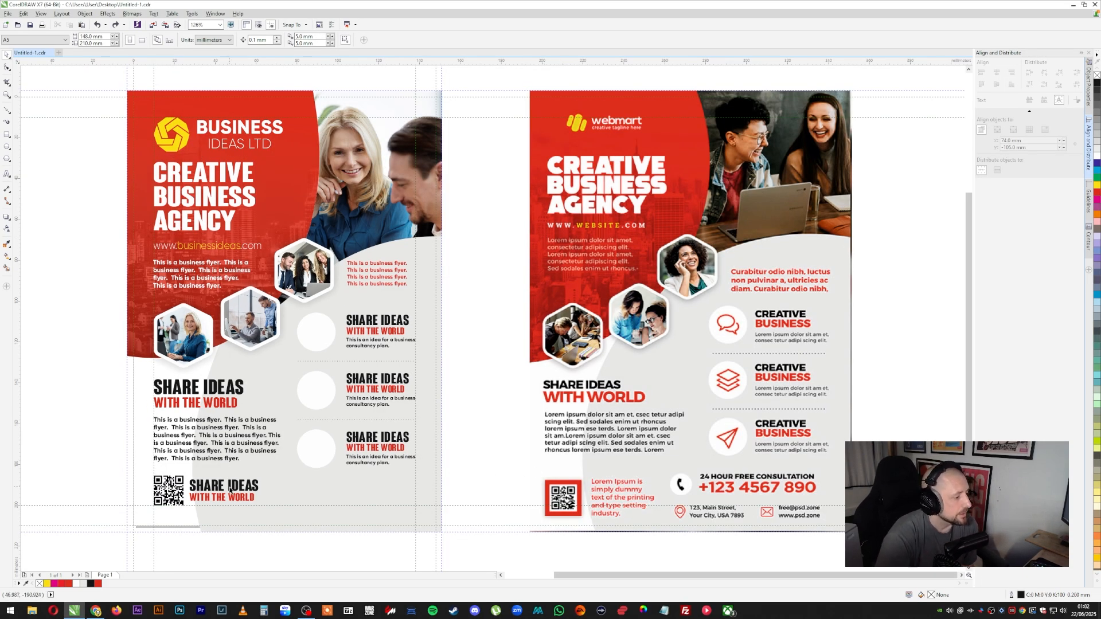
Copy the heading beside the QR code to beneath the feature entries, ungroup it and change its upper line to "24 HOUR FREE CONSULTATION"
{"action": "left_click_drag", "start_coordinate": [229, 489], "coordinate": [370, 487]}
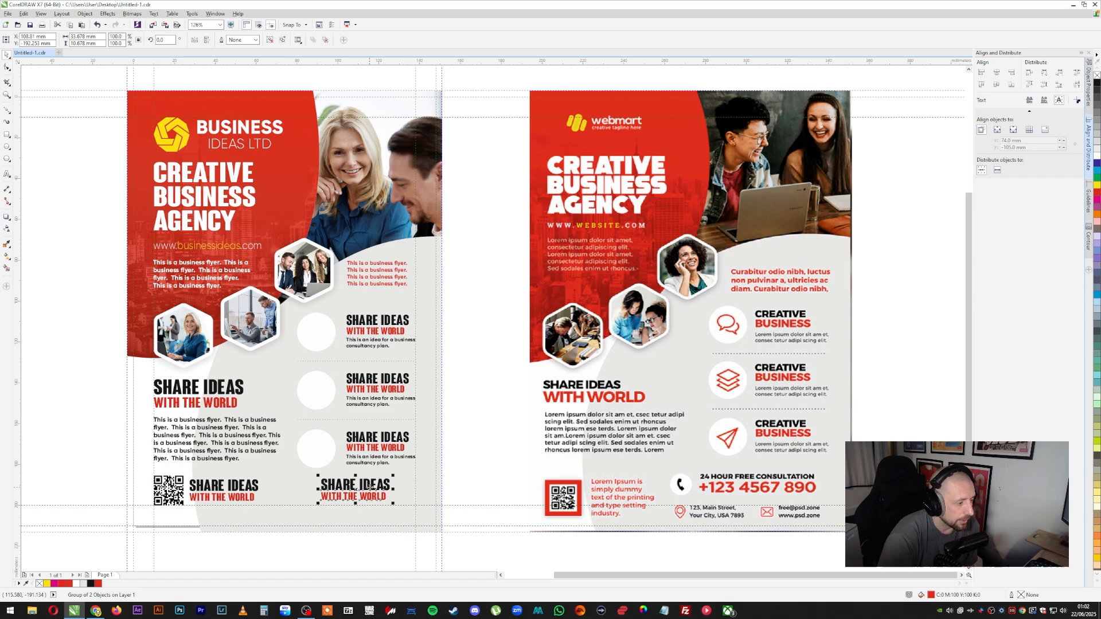
{"action": "right_click", "coordinate": [370, 486]}
{"action": "left_click", "coordinate": [476, 474]}
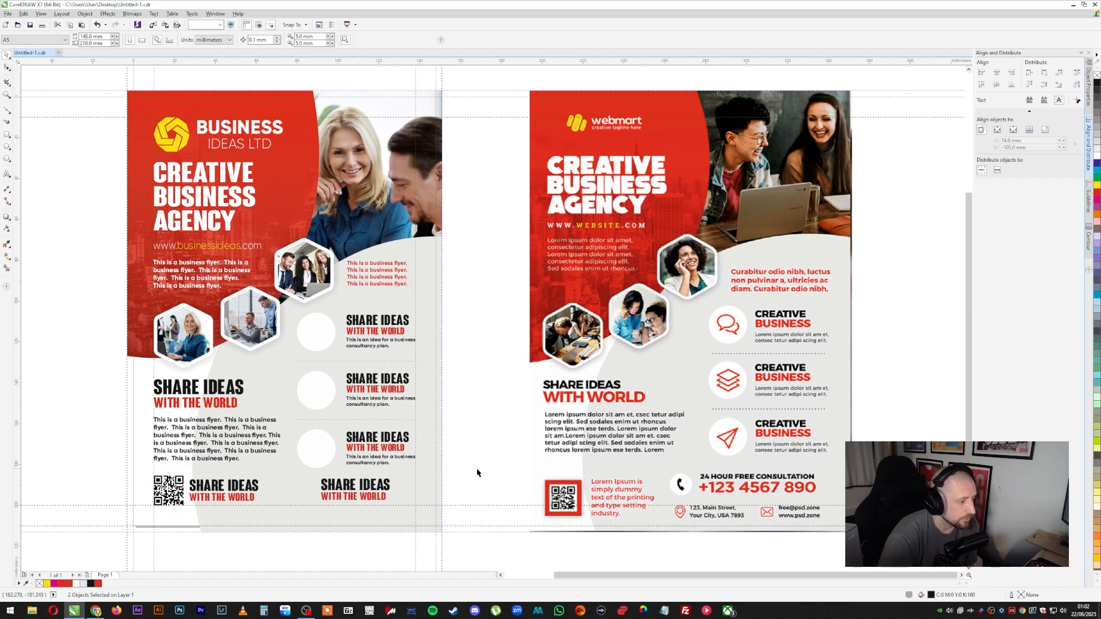
{"action": "double_click", "coordinate": [380, 486]}
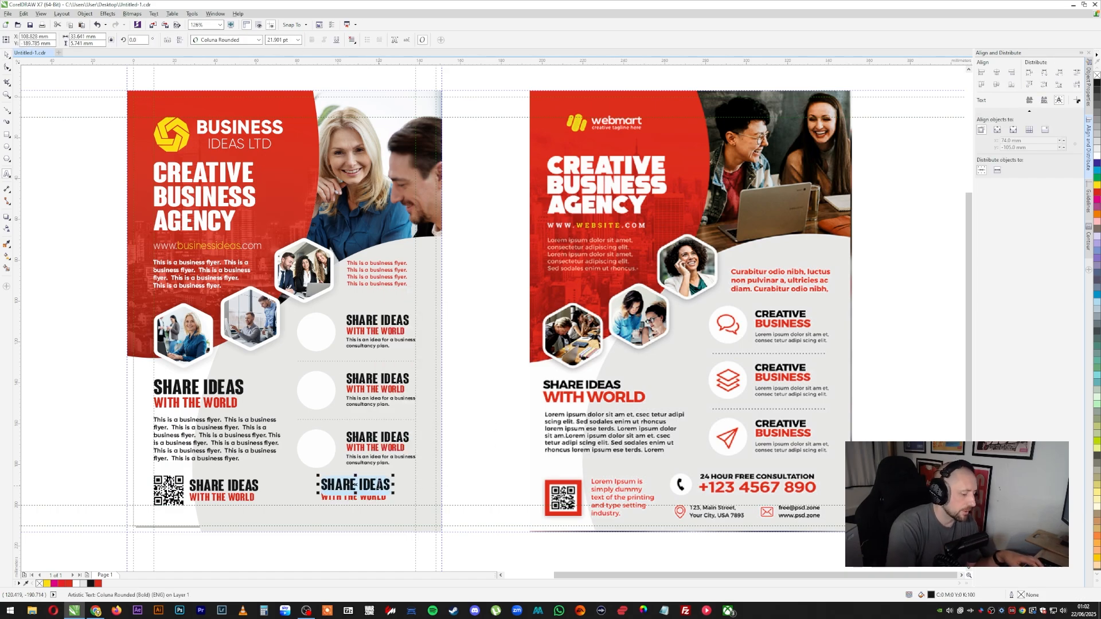
{"action": "type", "text": "24 H"}
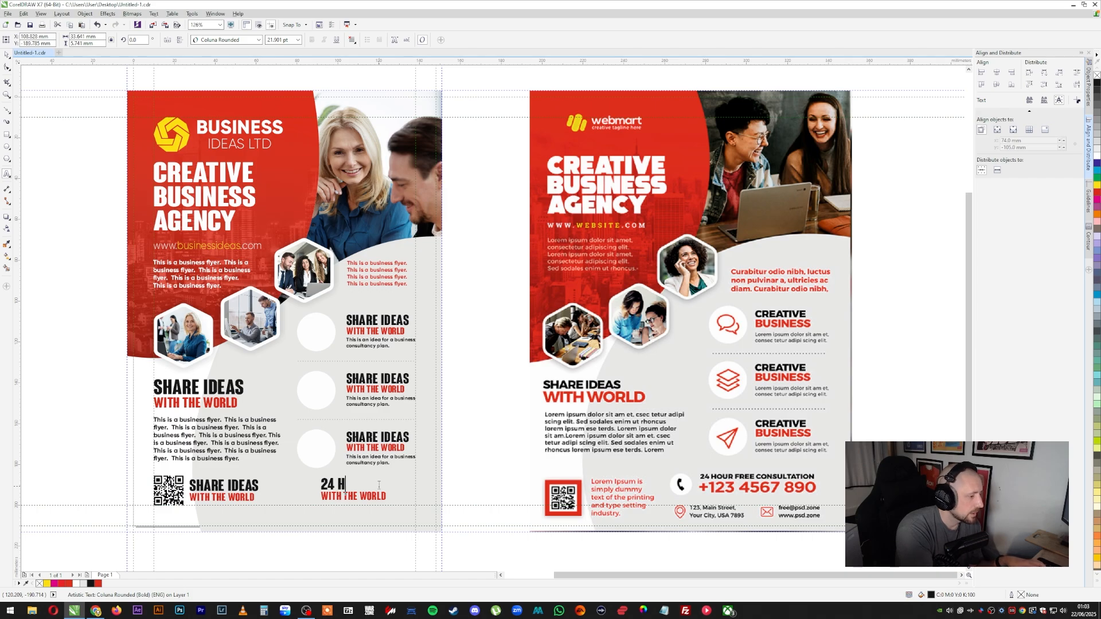
{"action": "type", "text": "OUR FREE"}
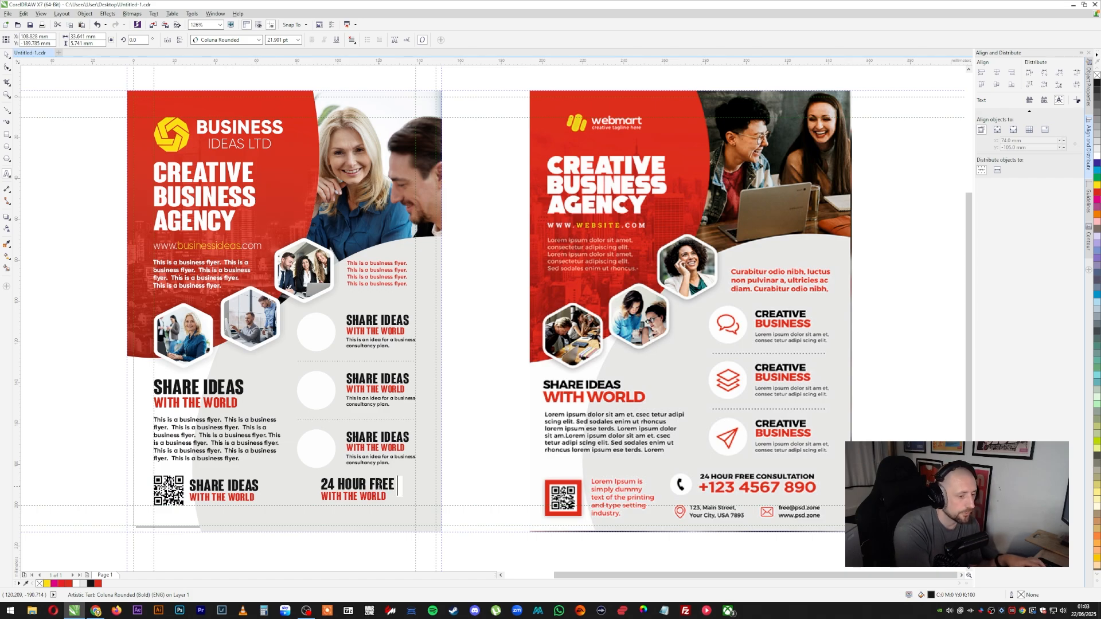
{"action": "type", "text": " CONSULTATION"}
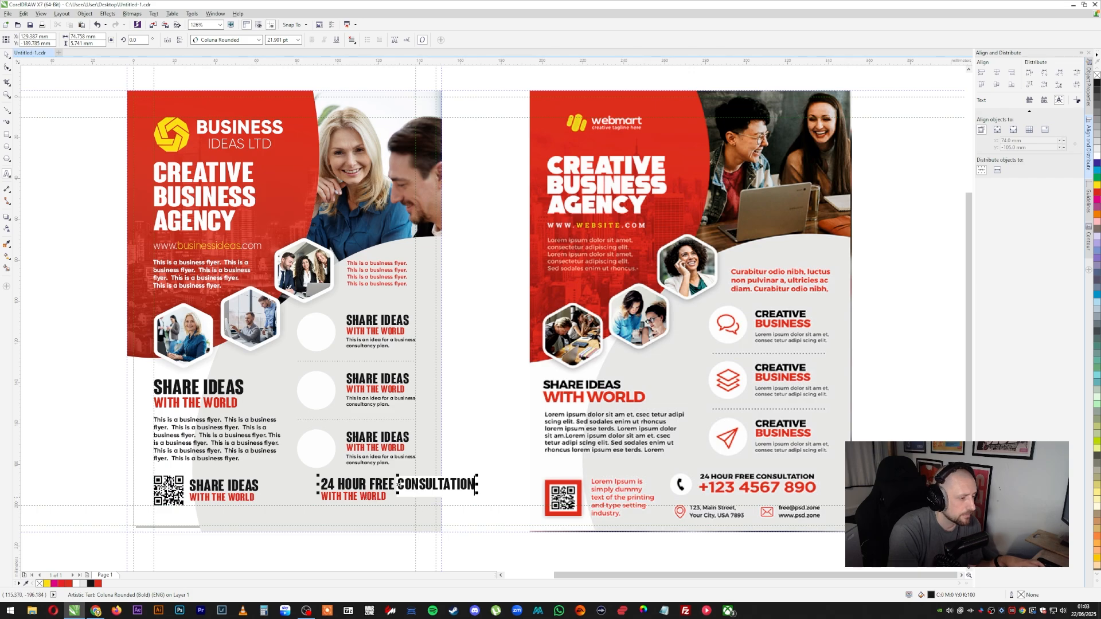
Replace the red line under the consultation heading with the contact phone number and enlarge it to about 51 mm wide
{"action": "left_click", "coordinate": [367, 496]}
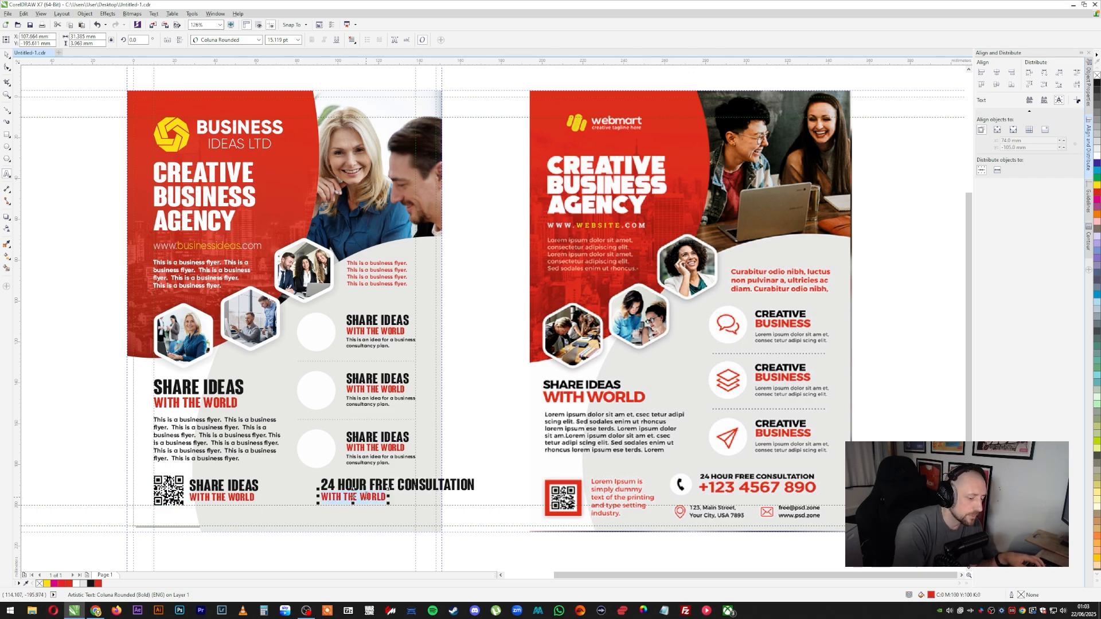
{"action": "key", "text": "Delete"}
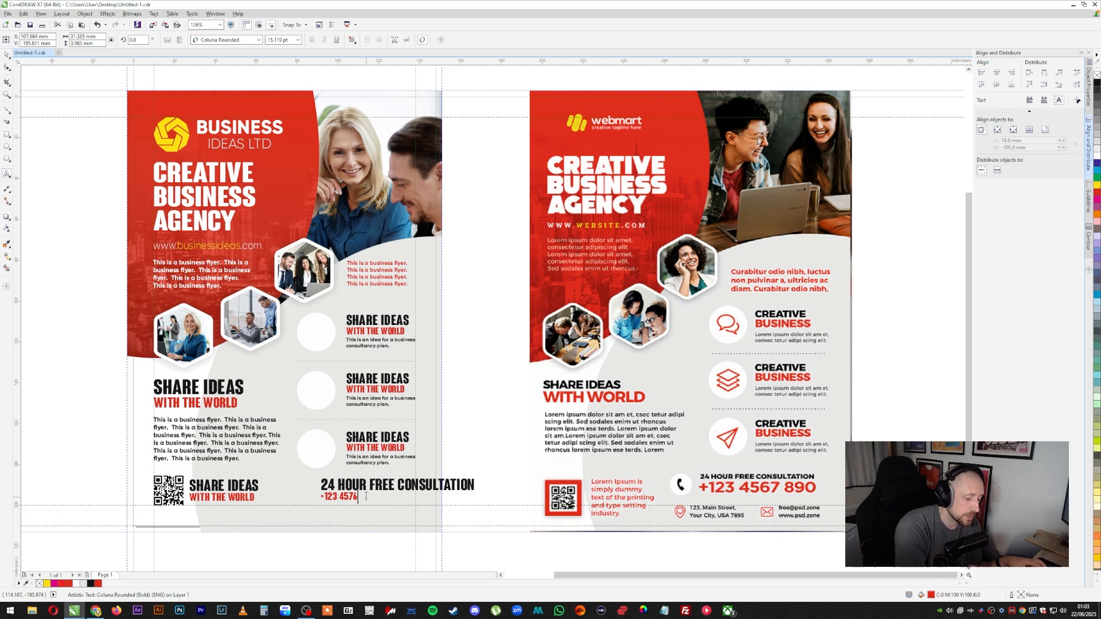
{"action": "type", "text": "80"}
{"action": "key", "text": "ctrl+space"}
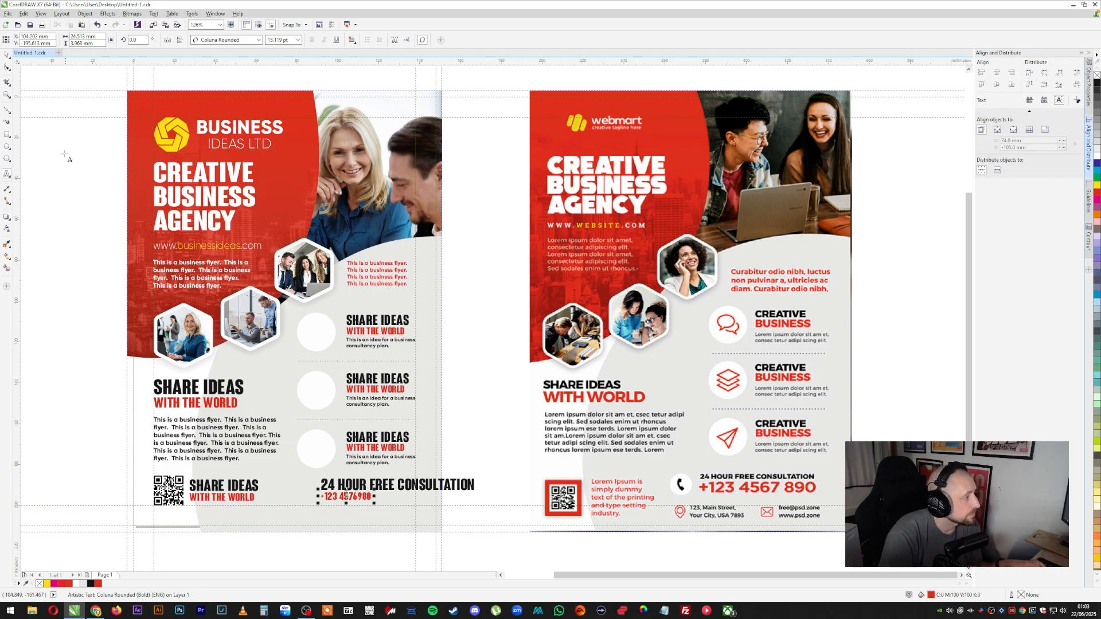
{"action": "left_click_drag", "start_coordinate": [374, 503], "coordinate": [428, 529]}
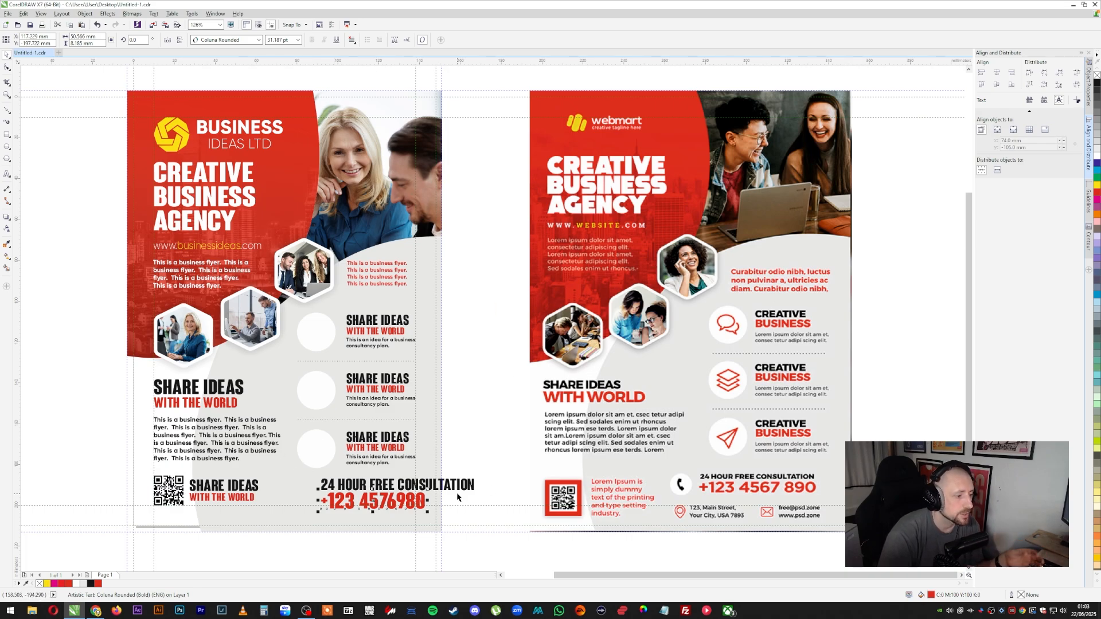
Scale the consultation heading to about 49 mm wide above the phone number and move both lines against the inner margin guide
{"action": "key", "text": "ctrl+z"}
{"action": "left_click_drag", "start_coordinate": [426, 454], "coordinate": [426, 453]}
{"action": "left_click_drag", "start_coordinate": [315, 478], "coordinate": [319, 478]}
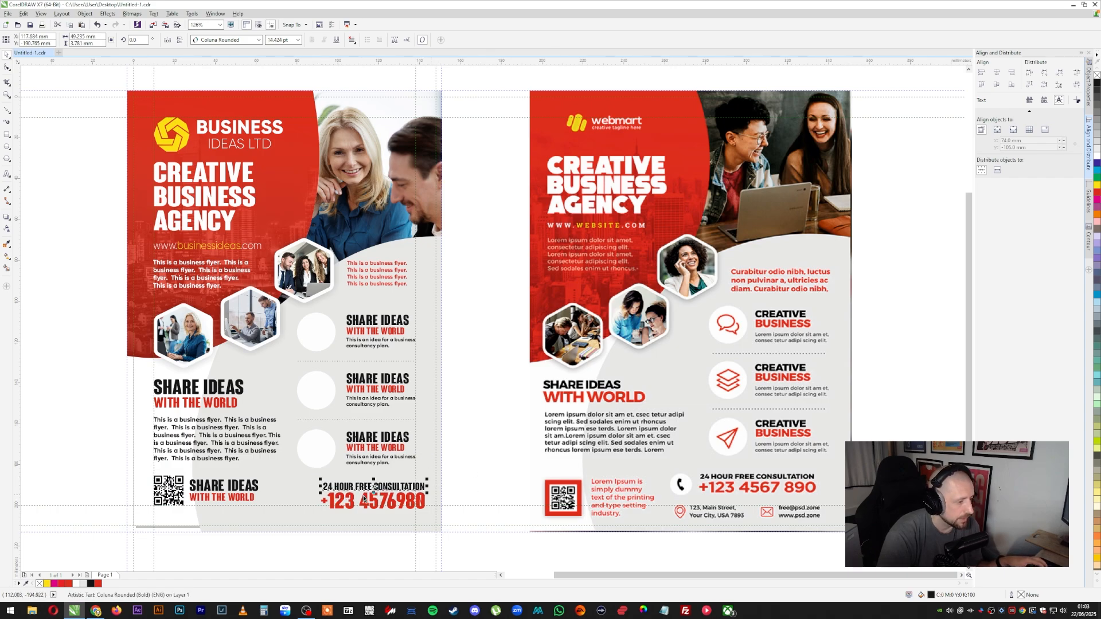
{"action": "left_click", "coordinate": [364, 498], "text": "shift"}
{"action": "left_click_drag", "start_coordinate": [405, 482], "coordinate": [394, 478]}
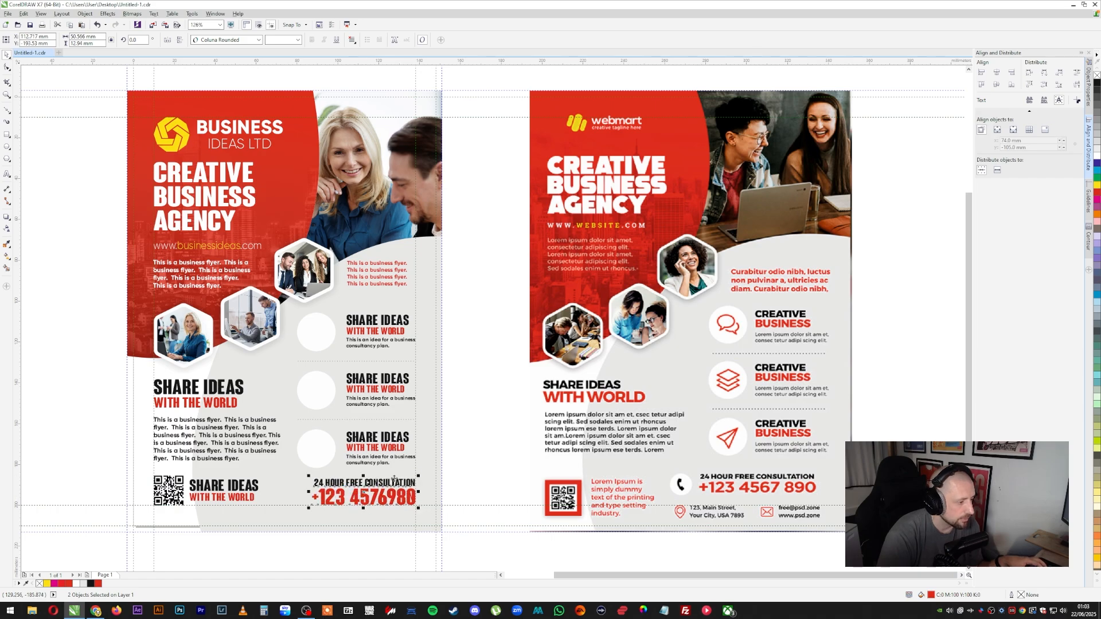
{"action": "left_click", "coordinate": [476, 482]}
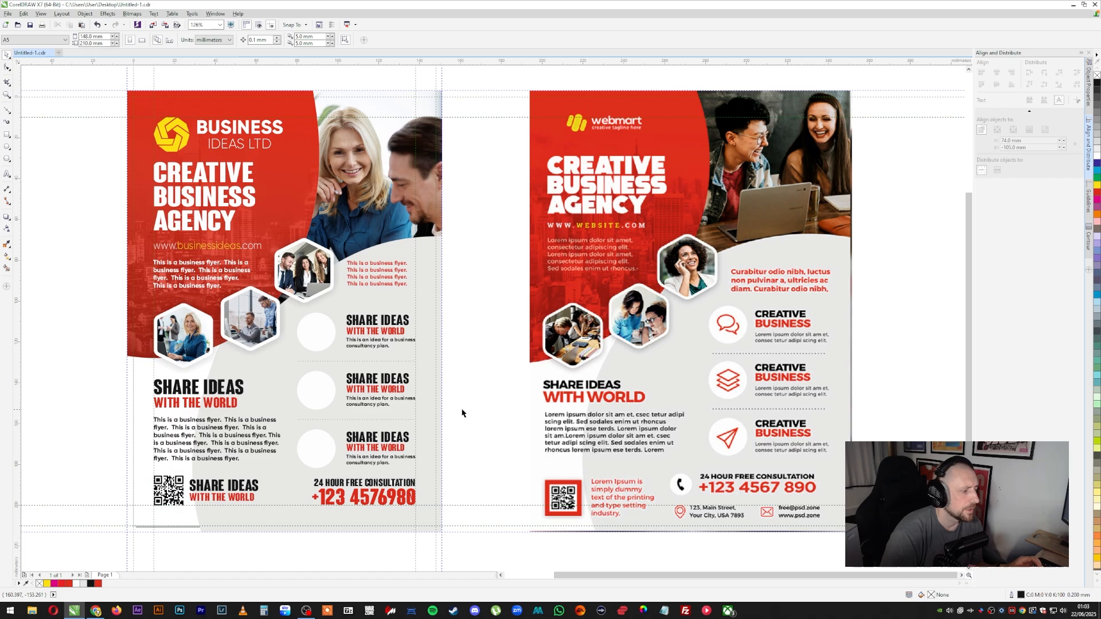
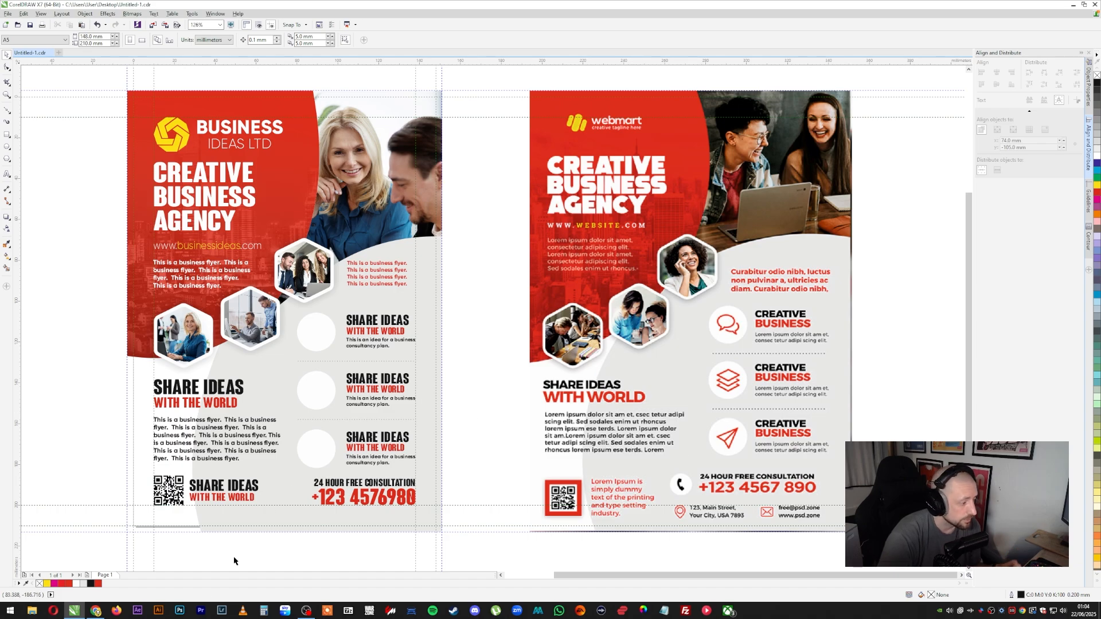
Switch to Chrome and search Google Images for "phone icon"
{"action": "left_click", "coordinate": [96, 611]}
{"action": "left_click", "coordinate": [158, 74]}
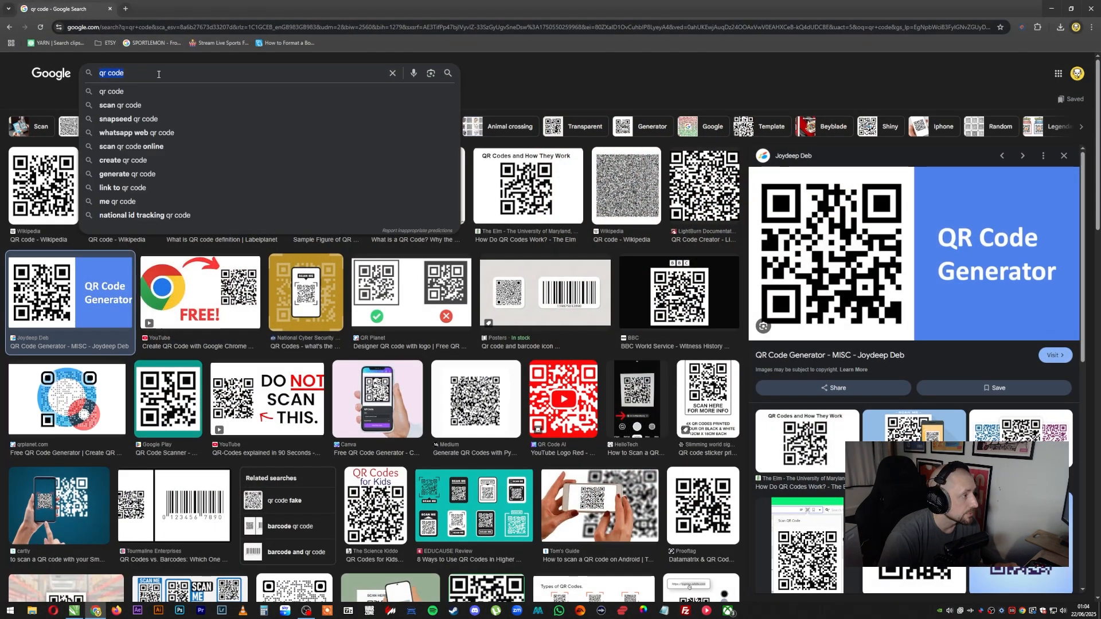
{"action": "type", "text": "phone icon"}
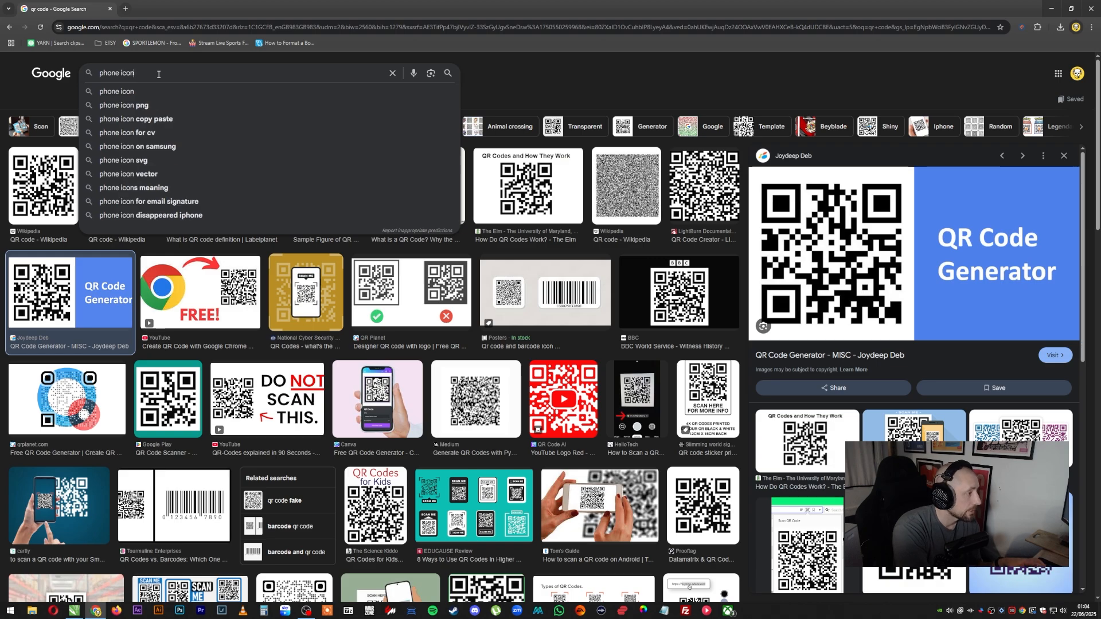
{"action": "key", "text": "Return"}
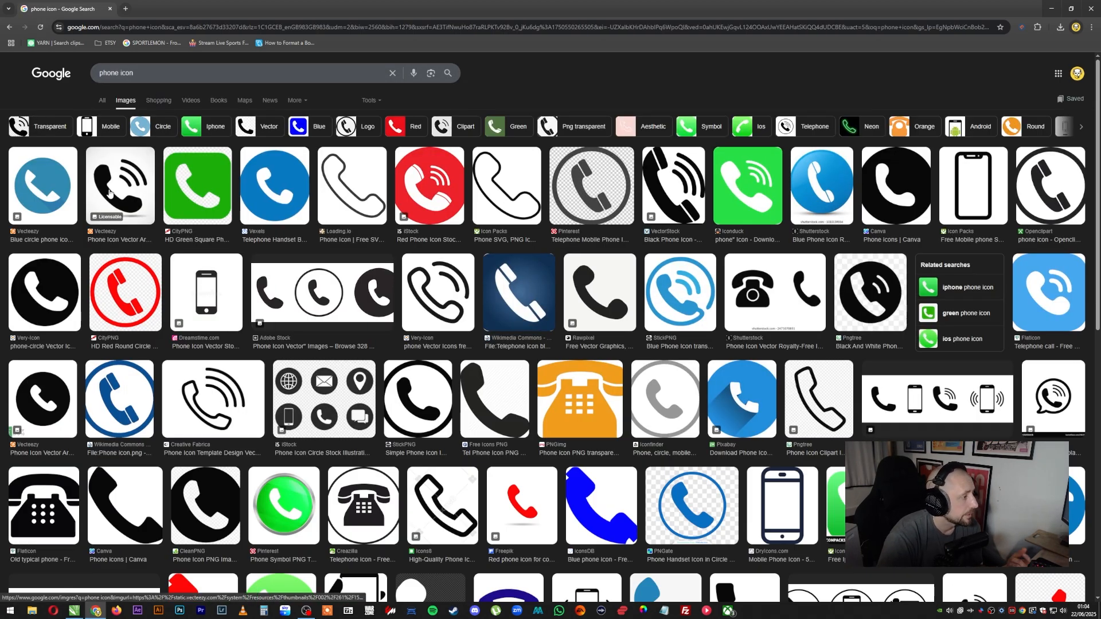
Copy the Vecteezy image of a black handset with signal waves and paste it into the flyer document in CorelDRAW
{"action": "left_click", "coordinate": [115, 195]}
{"action": "right_click", "coordinate": [932, 263]}
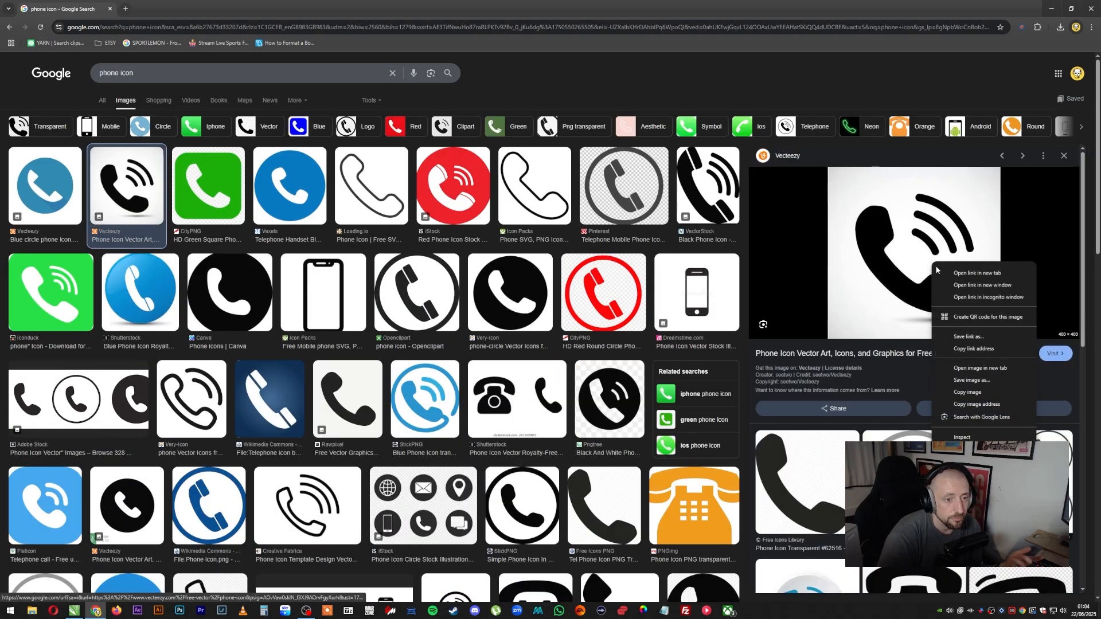
{"action": "left_click", "coordinate": [973, 391]}
{"action": "key", "text": "alt+Tab"}
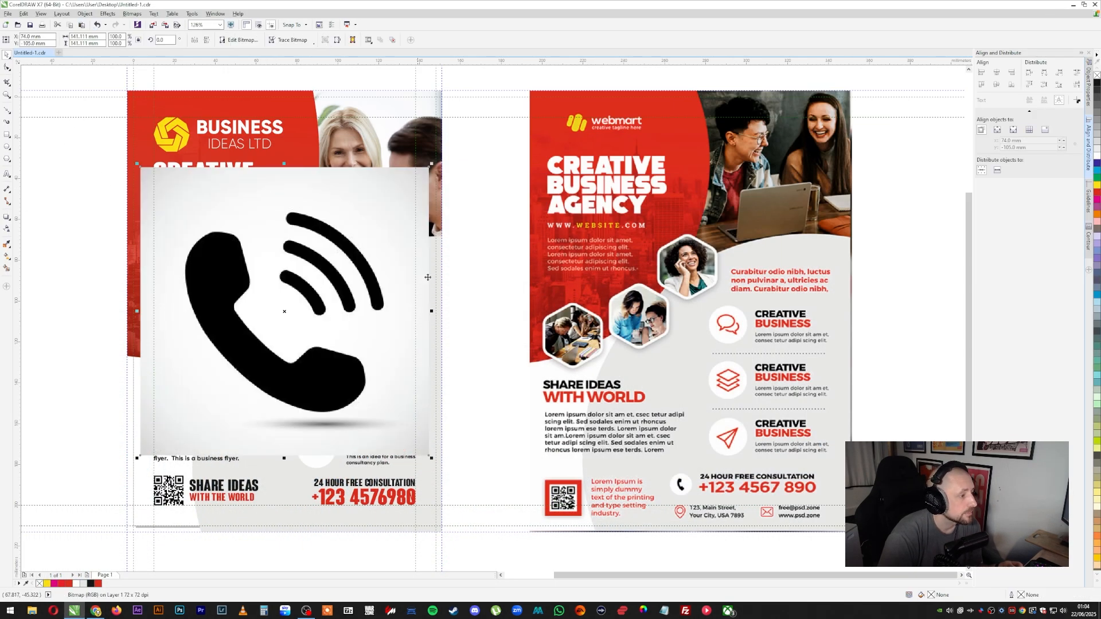
Vectorize the phone picture with Quick Trace, place the traced group beside the flyer and remove the original bitmap
{"action": "left_click", "coordinate": [289, 40]}
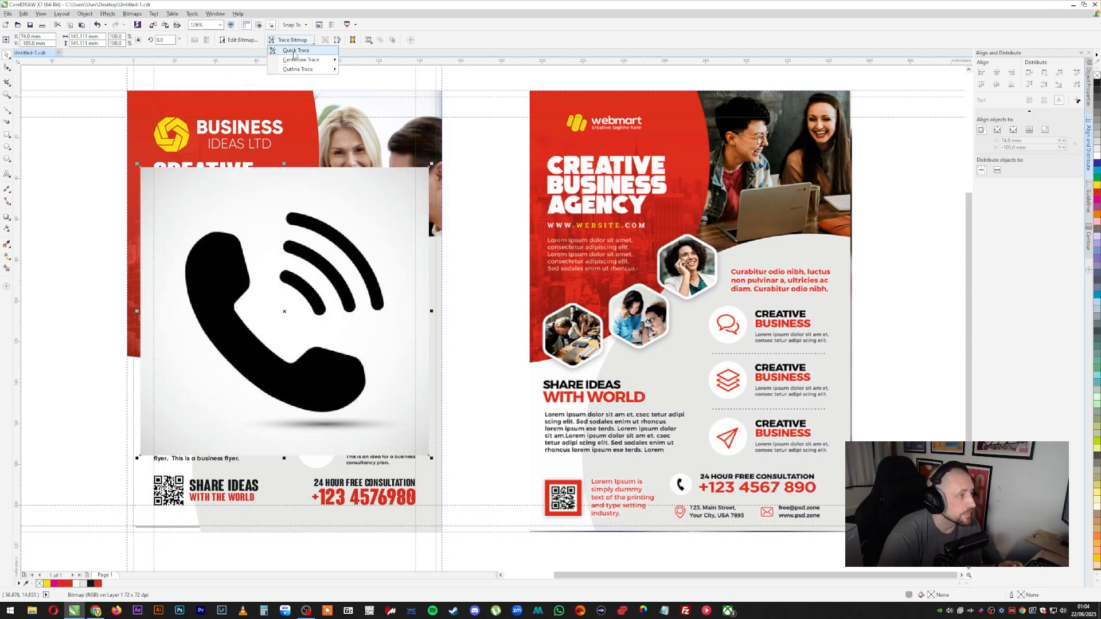
{"action": "left_click", "coordinate": [290, 51]}
{"action": "scroll", "coordinate": [338, 278], "scroll_direction": "down", "scroll_amount": 2}
{"action": "left_click_drag", "start_coordinate": [327, 301], "coordinate": [165, 313]}
{"action": "key", "text": "Escape"}
Ungroup the traced phone picture, move the handset shape below the flyer and delete all the other traced pieces
{"action": "right_click", "coordinate": [179, 325]}
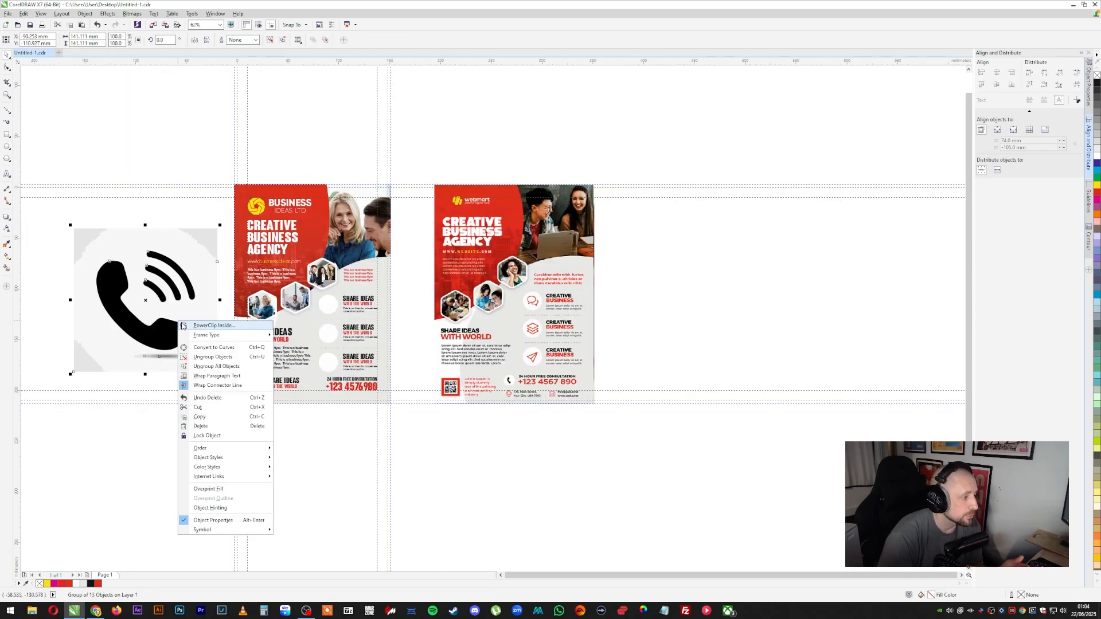
{"action": "left_click", "coordinate": [232, 356]}
{"action": "left_click", "coordinate": [135, 310]}
{"action": "left_click_drag", "start_coordinate": [134, 311], "coordinate": [325, 479]}
{"action": "left_click_drag", "start_coordinate": [61, 220], "coordinate": [223, 391]}
{"action": "key", "text": "Delete"}
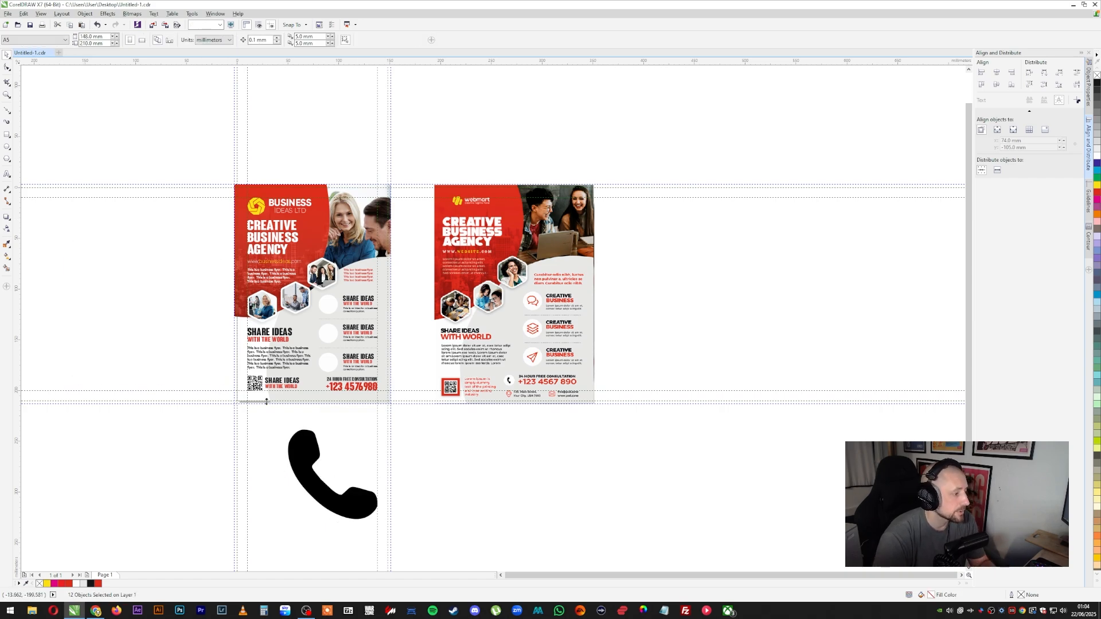
Scale the handset shape down to about 12 mm wide and place it below the flyer
{"action": "left_click_drag", "start_coordinate": [335, 459], "coordinate": [318, 362]}
{"action": "scroll", "coordinate": [318, 361], "scroll_direction": "up", "scroll_amount": 2}
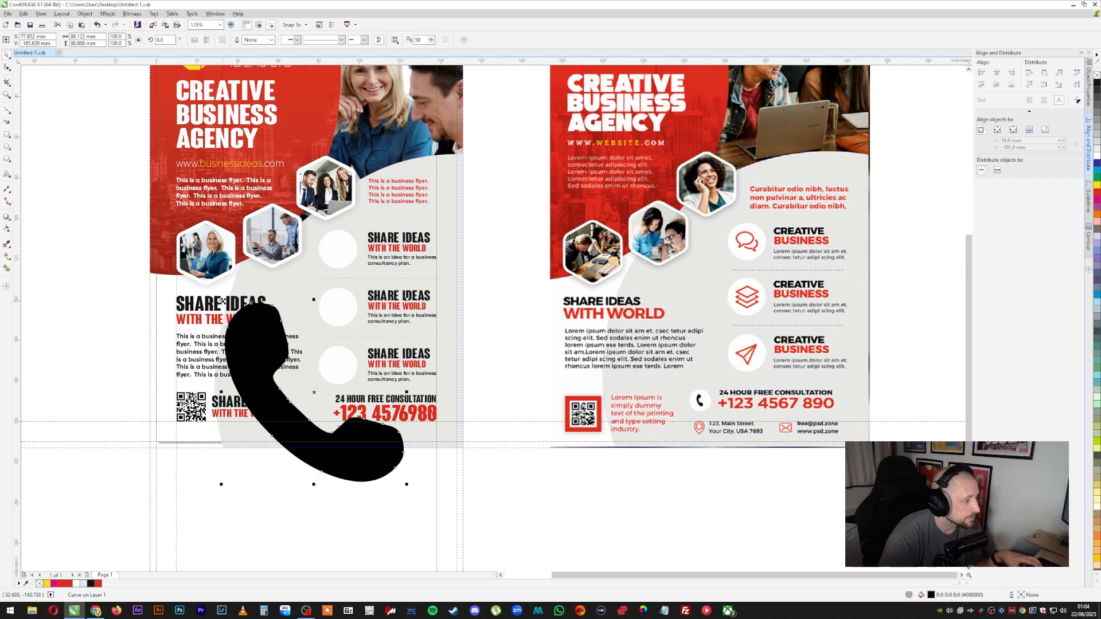
{"action": "left_click_drag", "start_coordinate": [222, 301], "coordinate": [302, 380]}
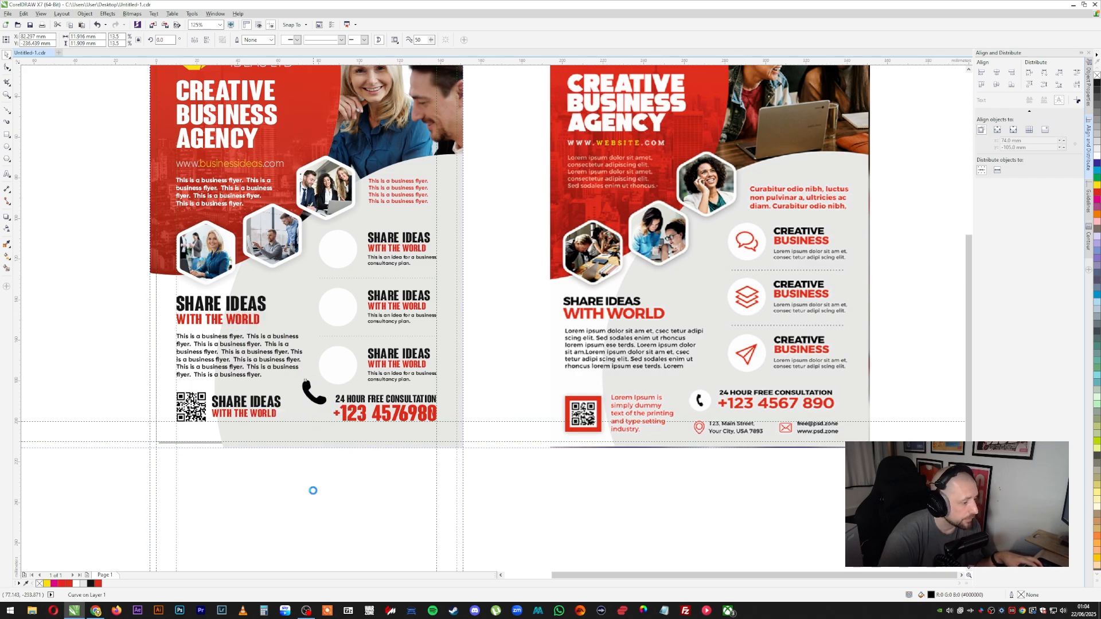
{"action": "left_click", "coordinate": [351, 570]}
{"action": "mouse_move", "coordinate": [331, 504]}
{"action": "left_mouse_down"}
{"action": "mouse_move", "coordinate": [511, 504]}
{"action": "mouse_move", "coordinate": [670, 330]}
{"action": "left_mouse_up"}
{"action": "right_click", "coordinate": [512, 504]}
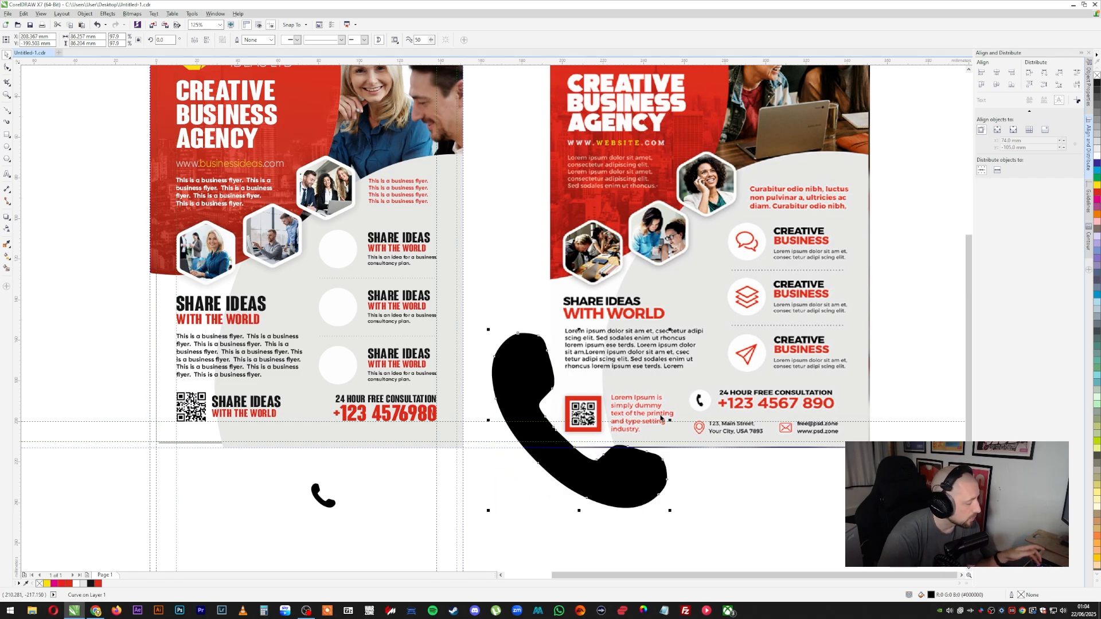
{"action": "left_click_drag", "start_coordinate": [670, 329], "coordinate": [526, 468]}
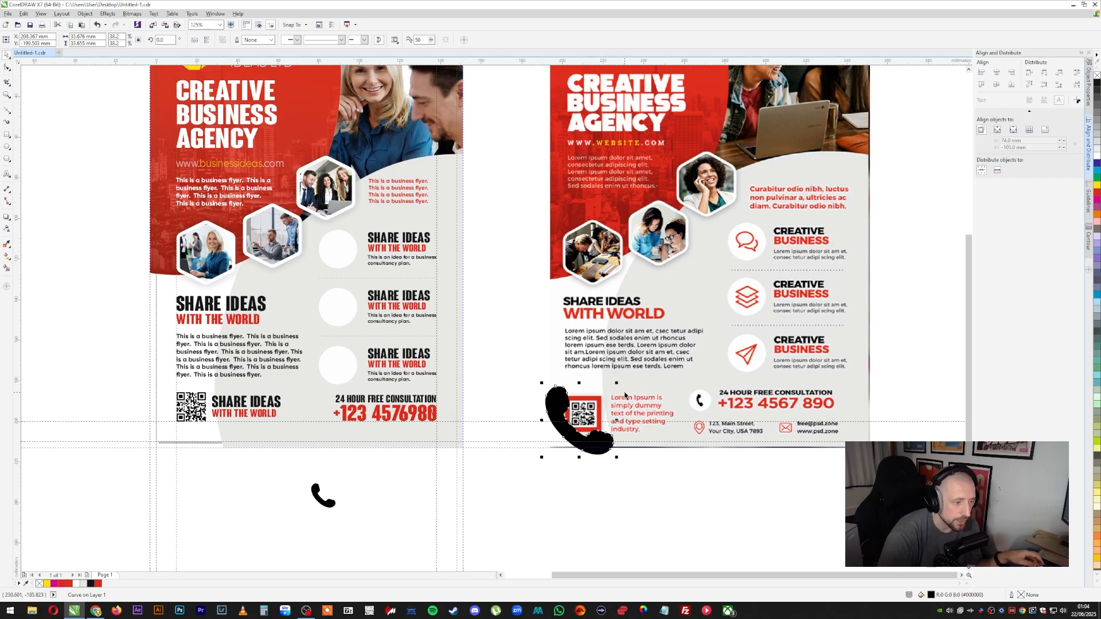
{"action": "left_click_drag", "start_coordinate": [560, 399], "coordinate": [367, 468]}
{"action": "key", "text": "Delete"}
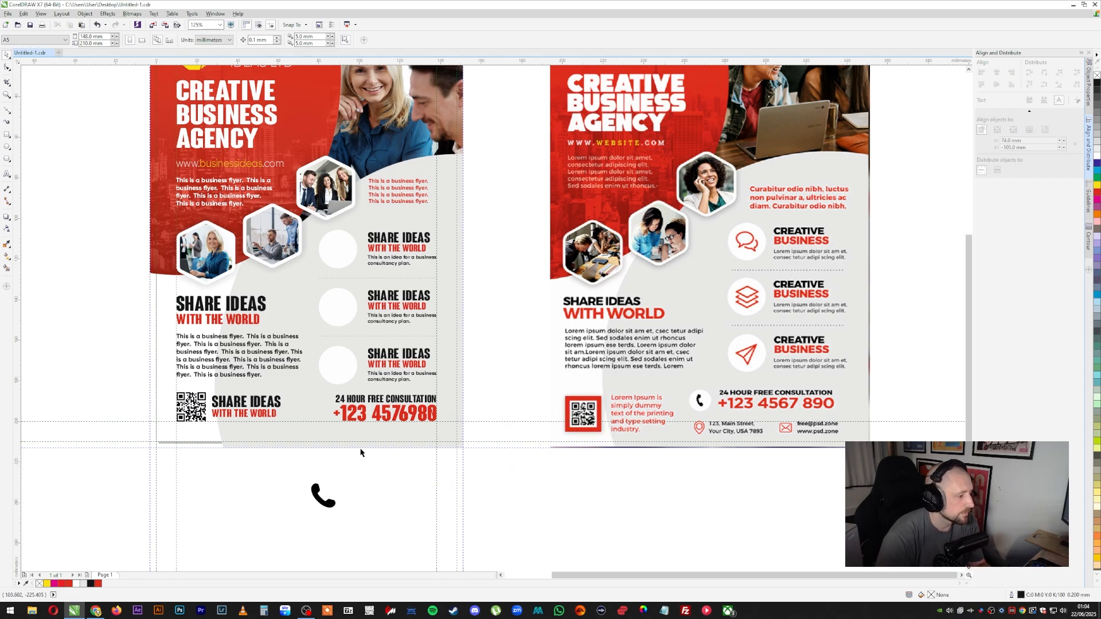
Draw a circle below the flyer, scale it to about 12 mm and place it just before the consultation phone number
{"action": "left_click", "coordinate": [345, 371]}
{"action": "left_click", "coordinate": [337, 473]}
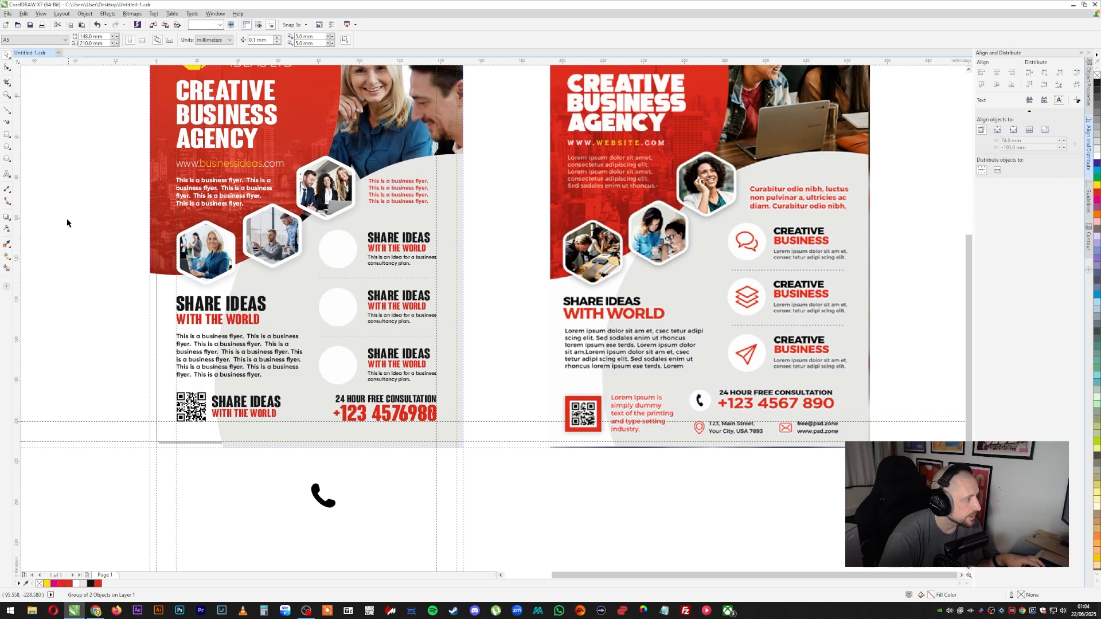
{"action": "left_click", "coordinate": [7, 147]}
{"action": "left_click_drag", "start_coordinate": [251, 463], "coordinate": [301, 512]}
{"action": "key", "text": "space"}
{"action": "scroll", "coordinate": [287, 472], "scroll_direction": "up", "scroll_amount": 2}
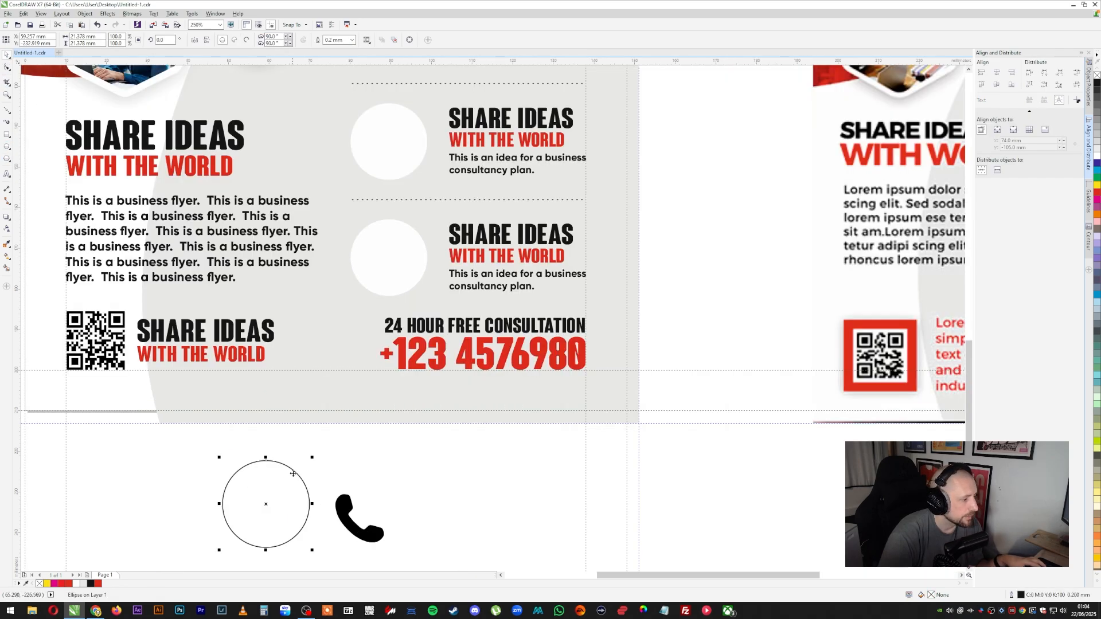
{"action": "left_click_drag", "start_coordinate": [311, 459], "coordinate": [367, 343]}
Center the handset on the circle both vertically and horizontally, and shrink it to about 6.5 mm
{"action": "left_click", "coordinate": [362, 527]}
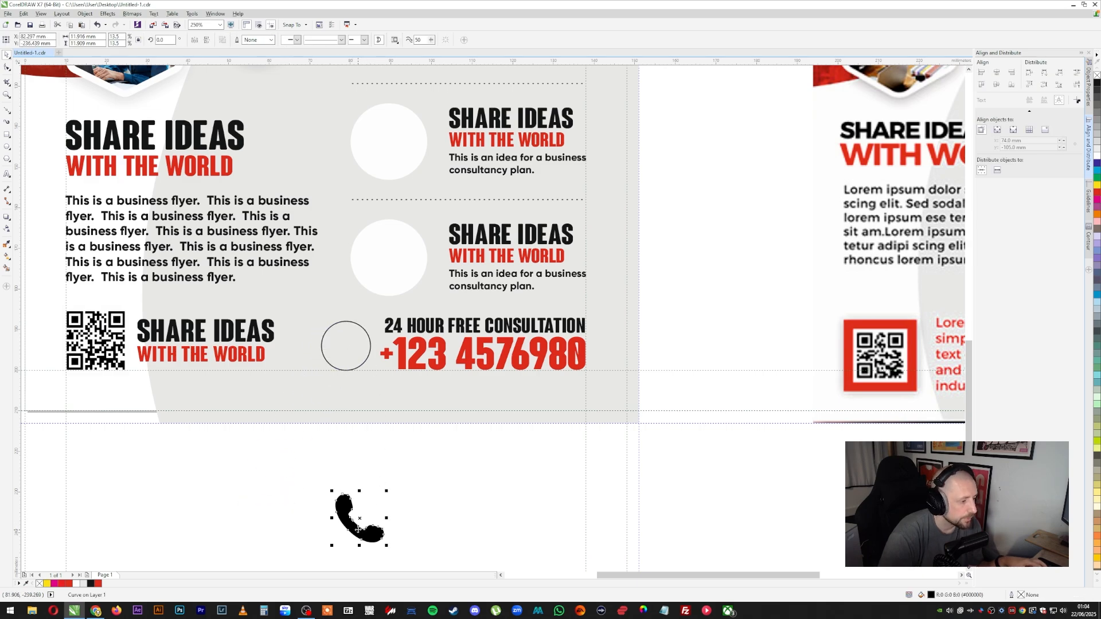
{"action": "left_click", "coordinate": [354, 347], "text": "shift"}
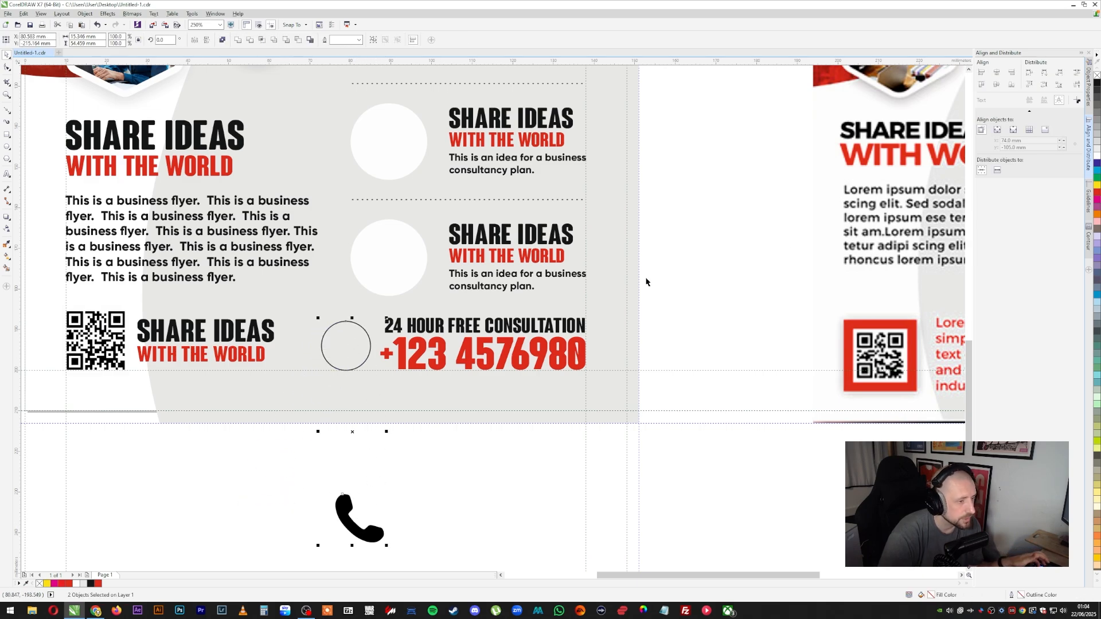
{"action": "left_click", "coordinate": [997, 85]}
{"action": "left_click", "coordinate": [997, 72]}
{"action": "left_click", "coordinate": [357, 523]}
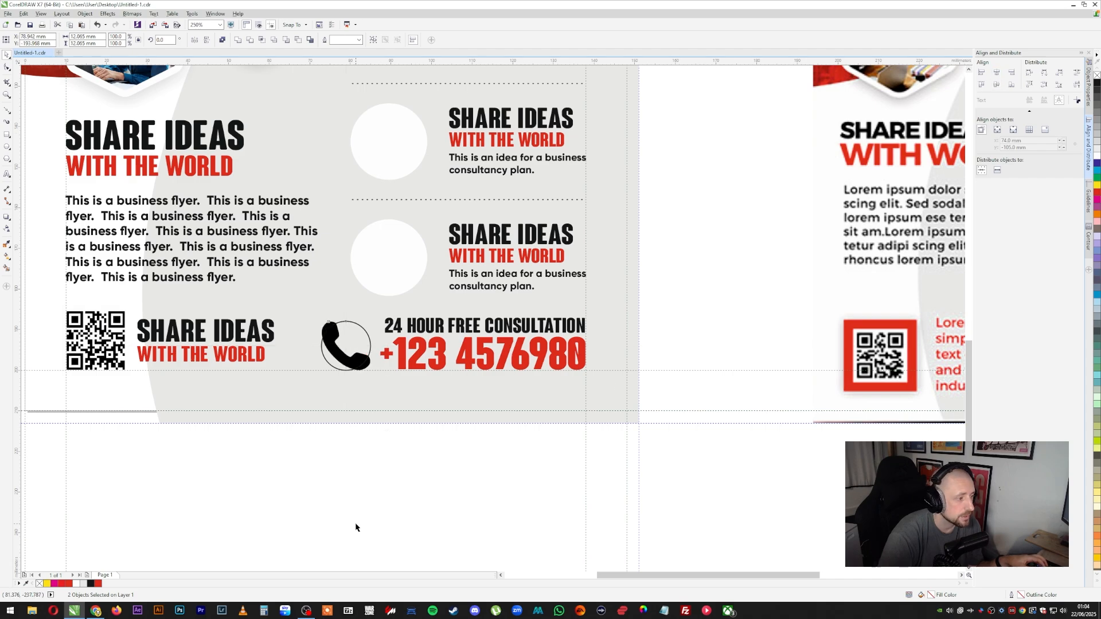
{"action": "left_click", "coordinate": [356, 357]}
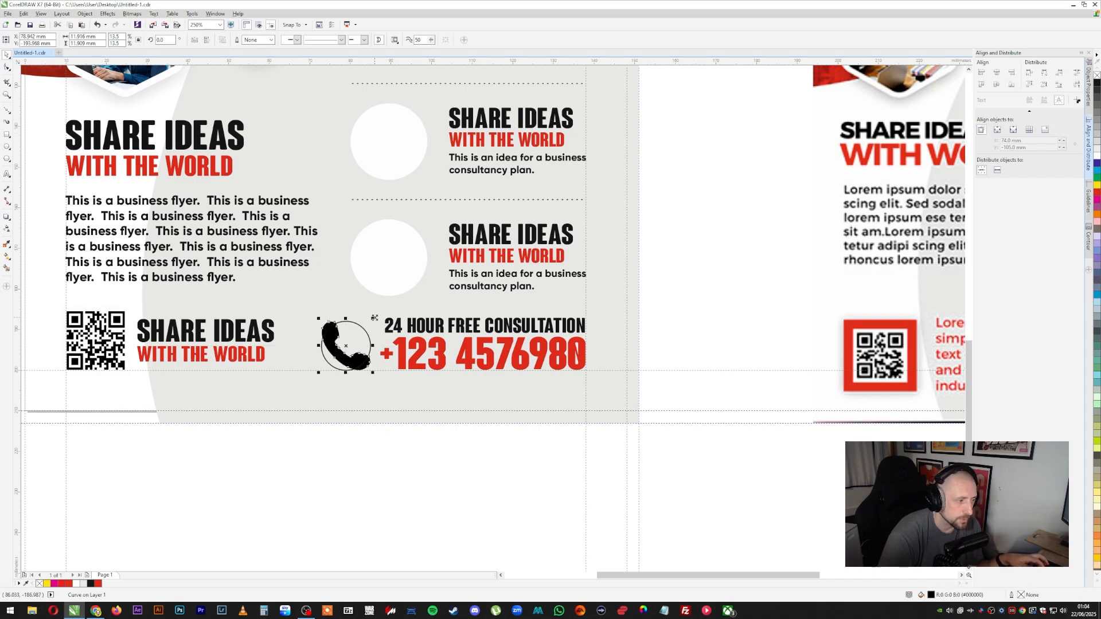
{"action": "left_click_drag", "start_coordinate": [373, 318], "coordinate": [370, 331]}
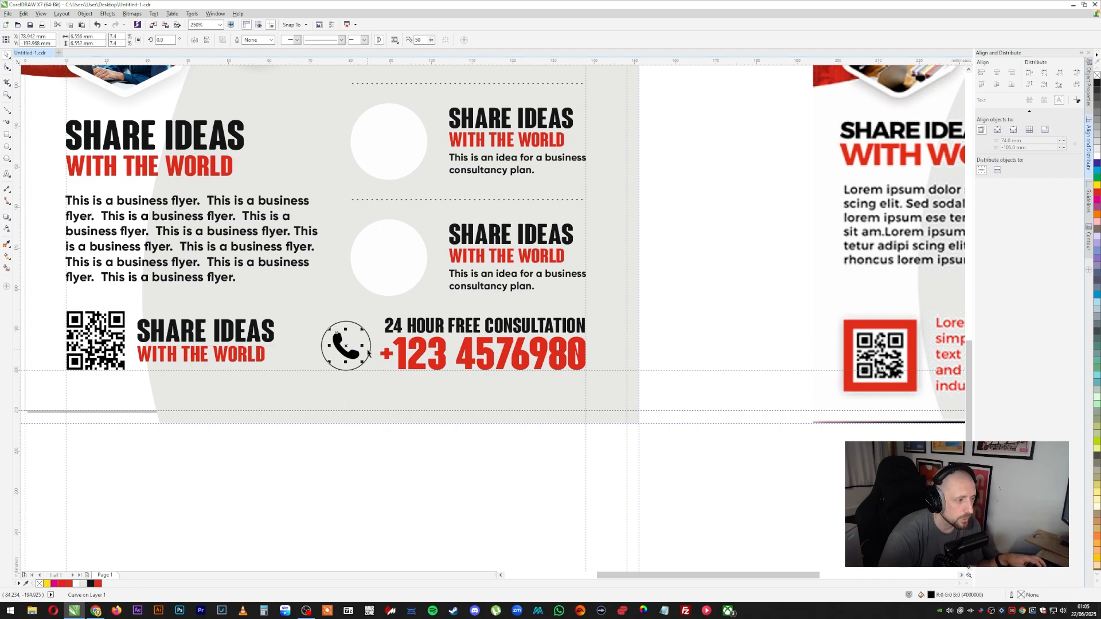
Fill the circle around the handset with white and bring the handset to the front
{"action": "left_click", "coordinate": [352, 338]}
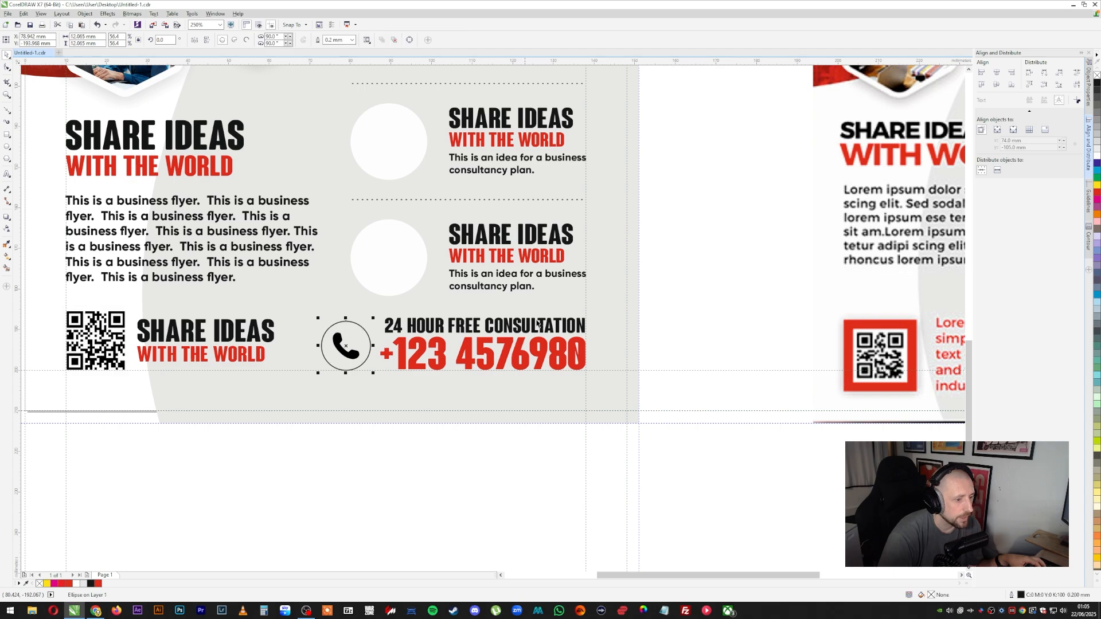
{"action": "left_click", "coordinate": [1097, 156]}
{"action": "left_click_drag", "start_coordinate": [368, 421], "coordinate": [308, 342]}
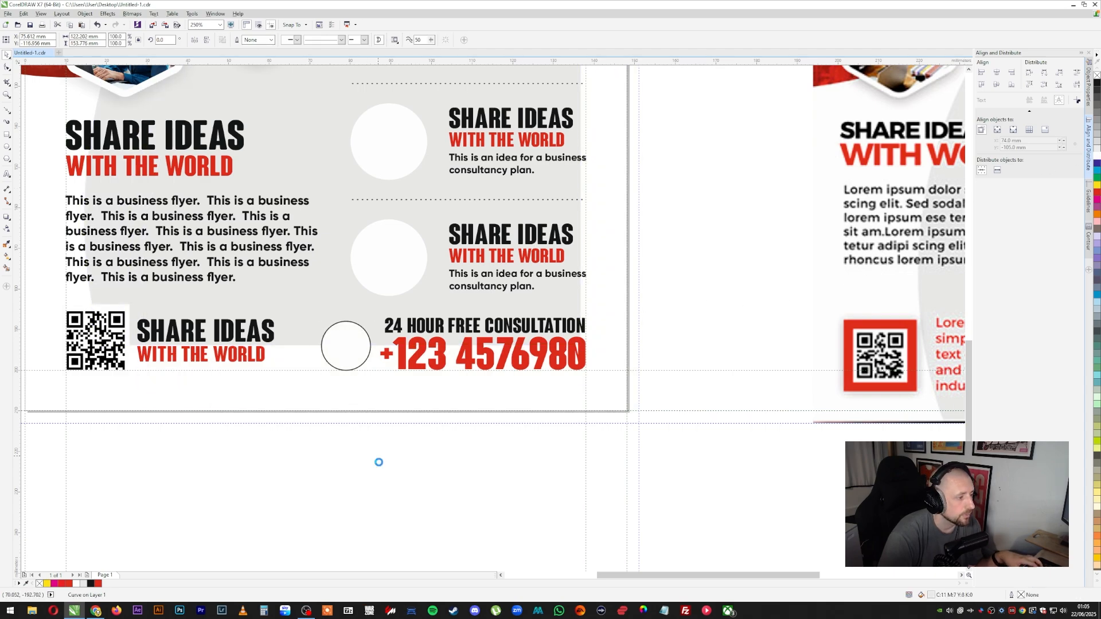
{"action": "key", "text": "ctrl+z"}
{"action": "left_click_drag", "start_coordinate": [372, 456], "coordinate": [313, 331]}
{"action": "key", "text": "shift+Page_Up"}
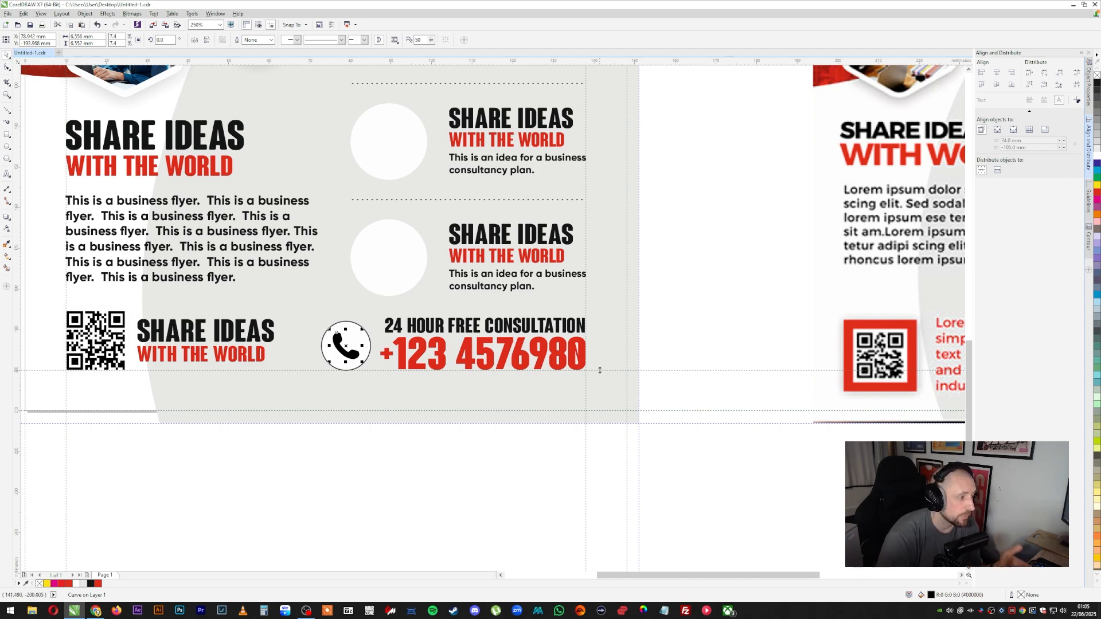
Color the handset red and remove the outline of the white circle around it
{"action": "left_click", "coordinate": [1096, 193]}
{"action": "left_click", "coordinate": [331, 361]}
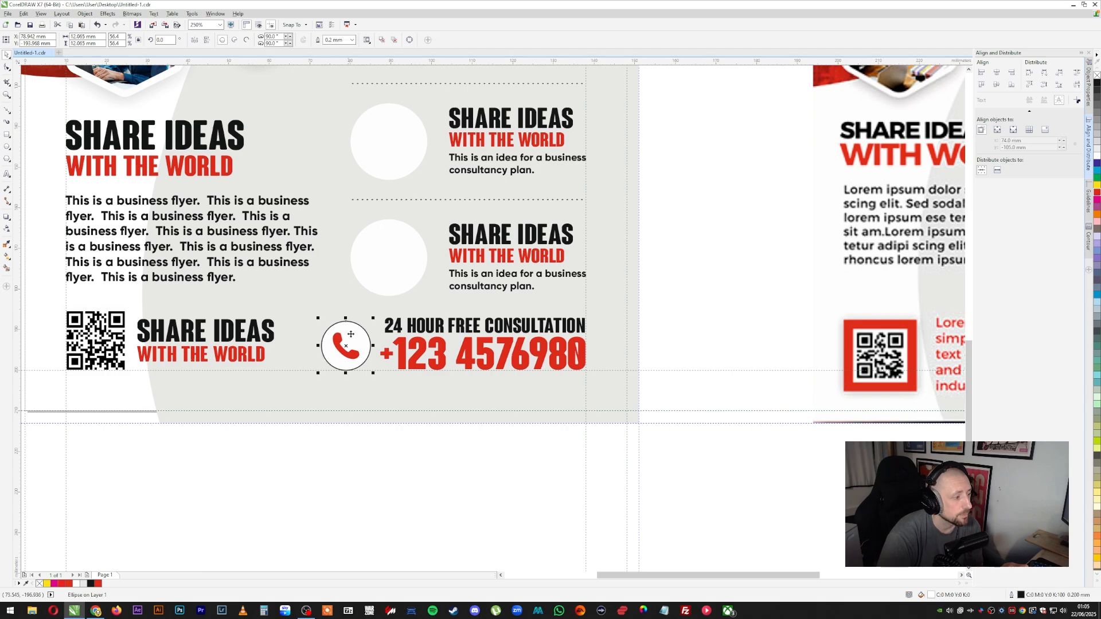
{"action": "right_click", "coordinate": [1096, 76]}
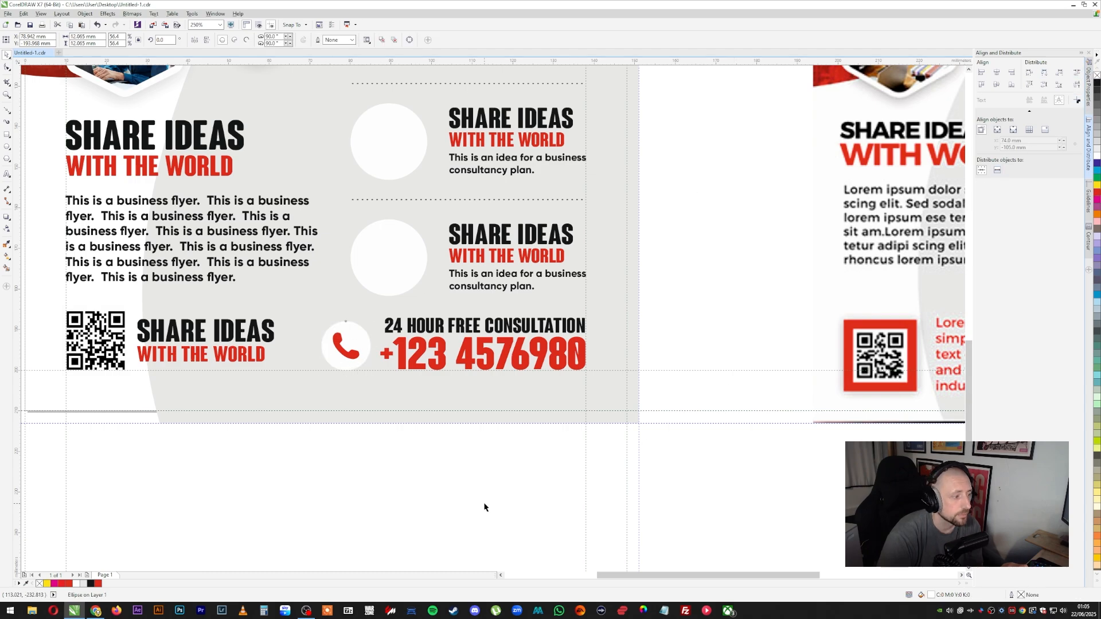
{"action": "left_click", "coordinate": [485, 507]}
{"action": "scroll", "coordinate": [274, 375], "scroll_direction": "down", "scroll_amount": 1}
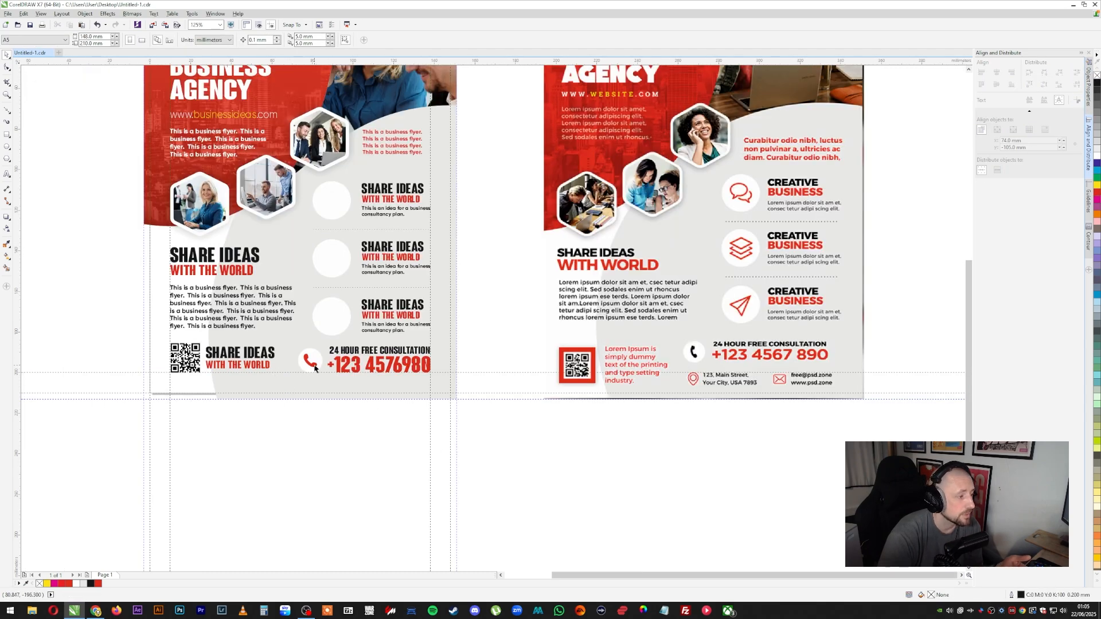
Recolor the handset in the white circle to black
{"action": "left_click", "coordinate": [314, 366]}
{"action": "left_click", "coordinate": [1096, 82]}
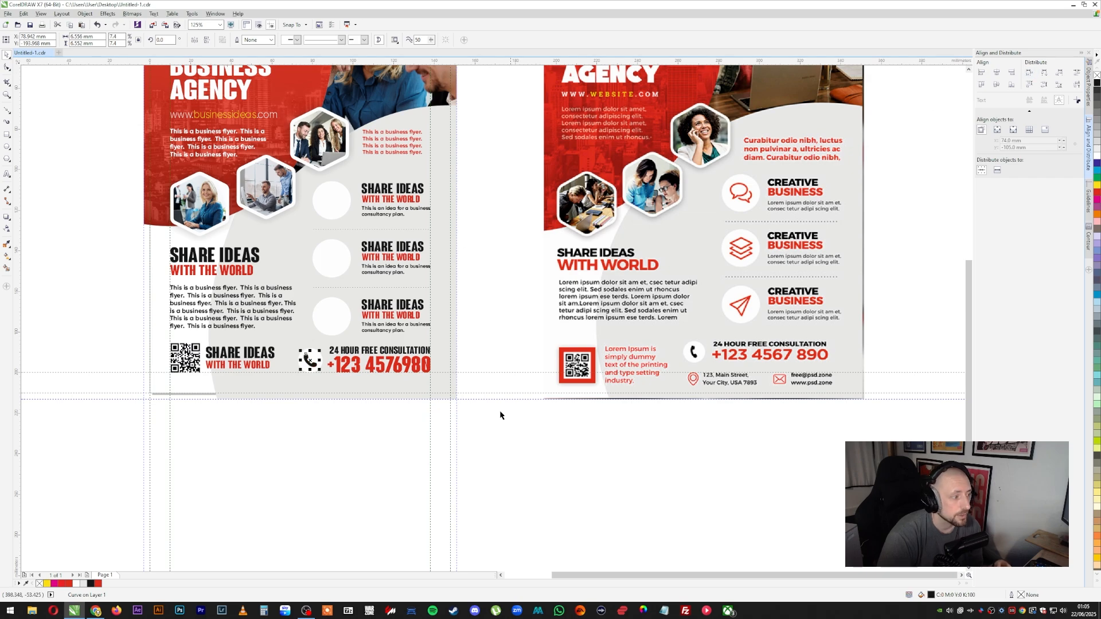
{"action": "left_click", "coordinate": [501, 413]}
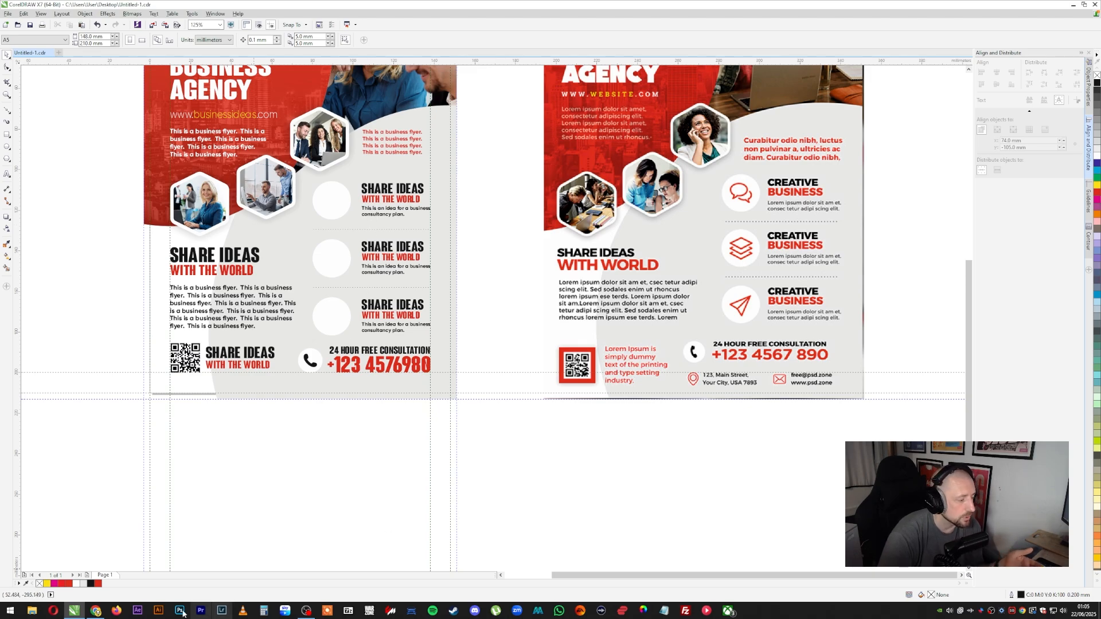
Switch to Chrome and search Google Images for "speach icons"
{"action": "left_click", "coordinate": [95, 611]}
{"action": "left_click", "coordinate": [173, 73]}
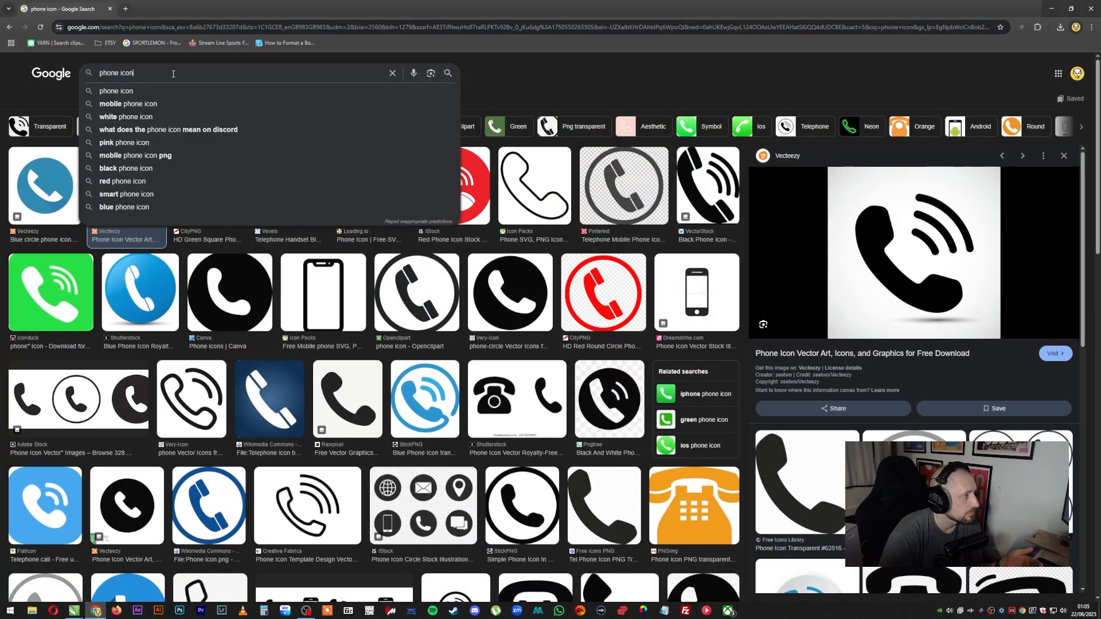
{"action": "double_click", "coordinate": [174, 73]}
{"action": "type", "text": "speach icons"}
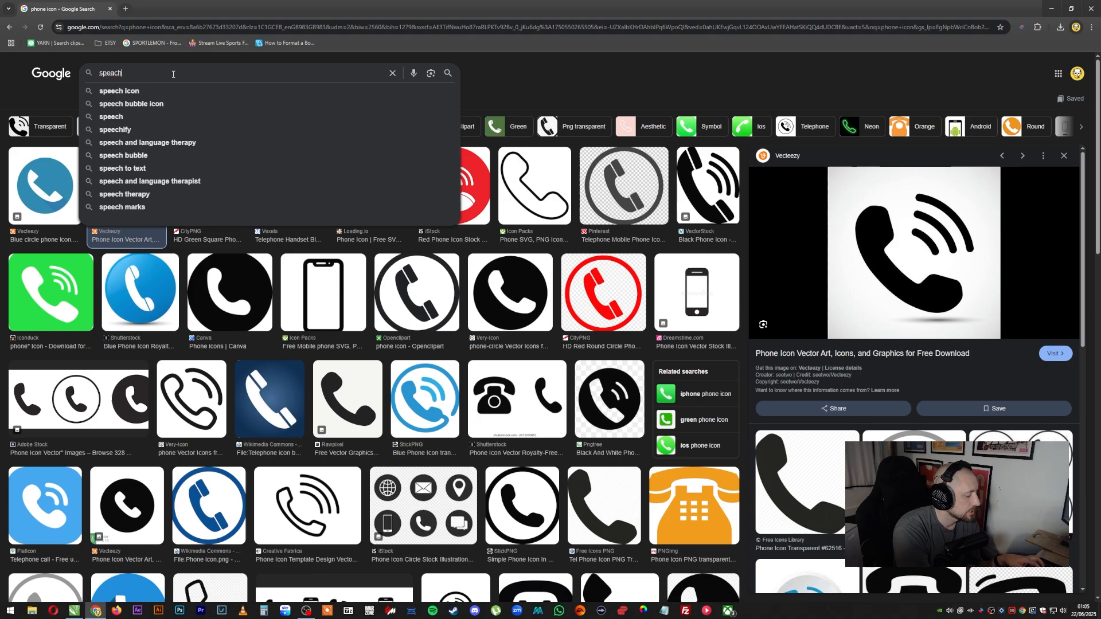
{"action": "key", "text": "Return"}
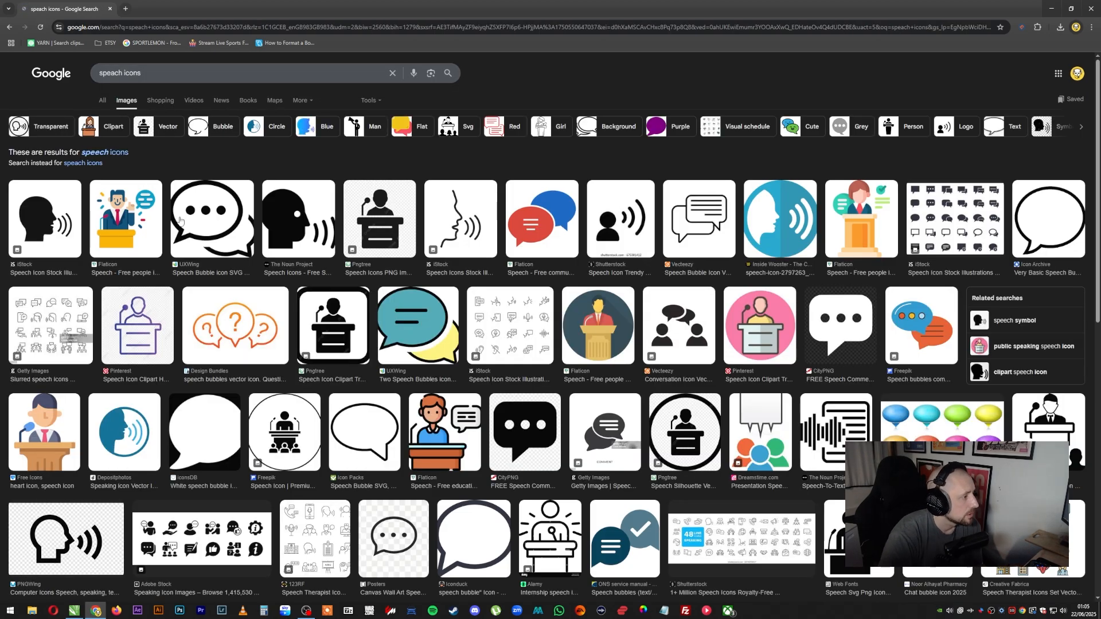
Copy the UXWing image of two overlapping speech bubbles with three dots and paste it into the flyer document in CorelDRAW
{"action": "left_click", "coordinate": [212, 218]}
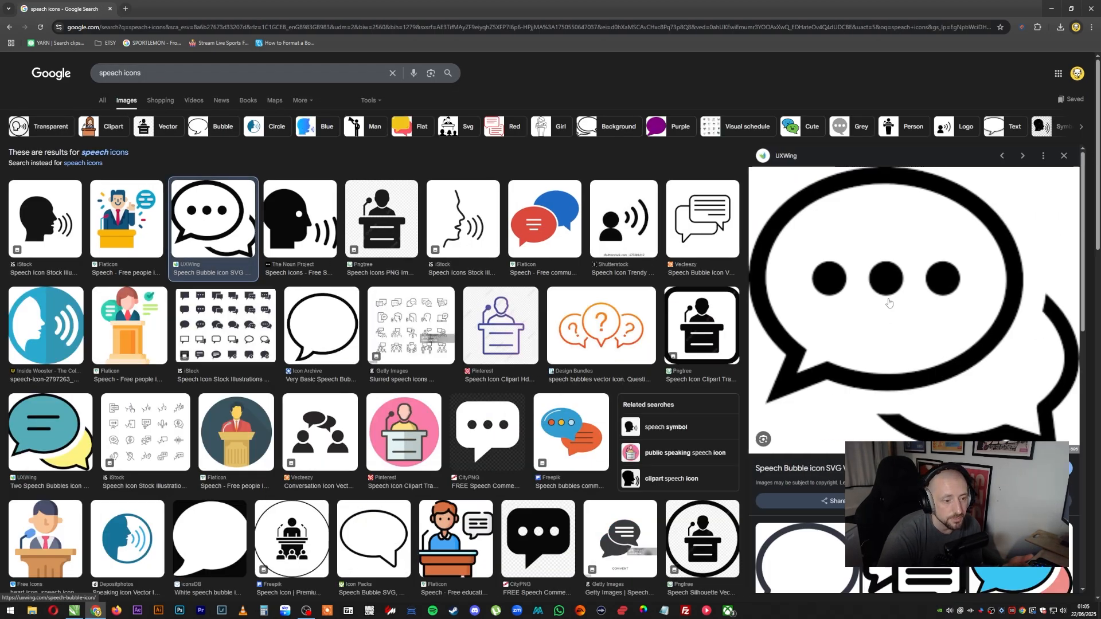
{"action": "right_click", "coordinate": [889, 302]}
{"action": "left_click", "coordinate": [918, 339]}
{"action": "left_click", "coordinate": [1045, 9]}
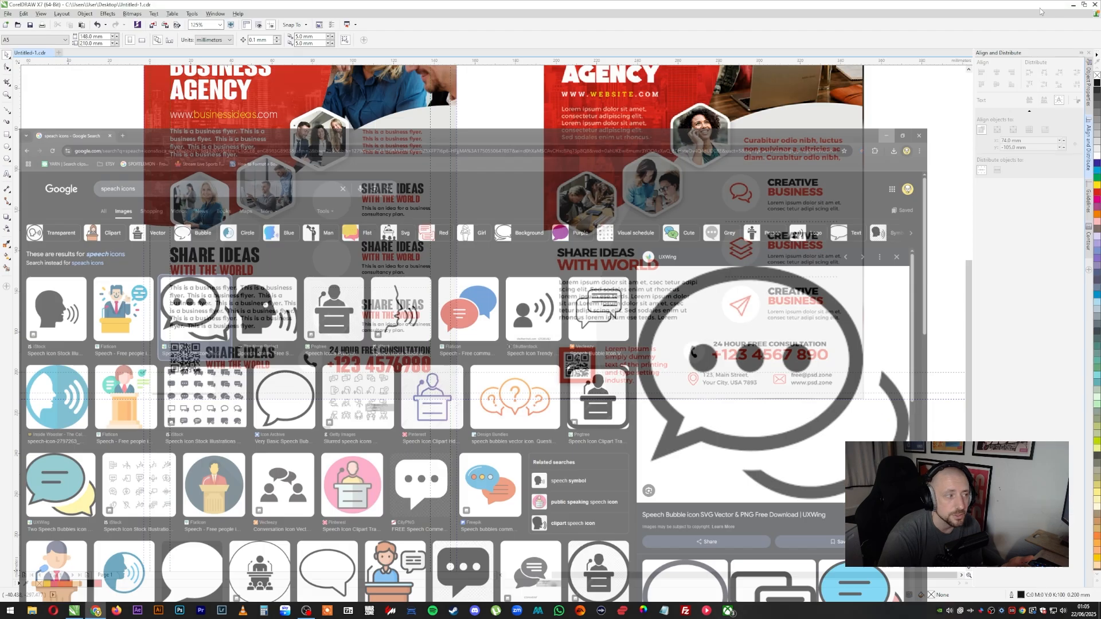
{"action": "left_click", "coordinate": [81, 25]}
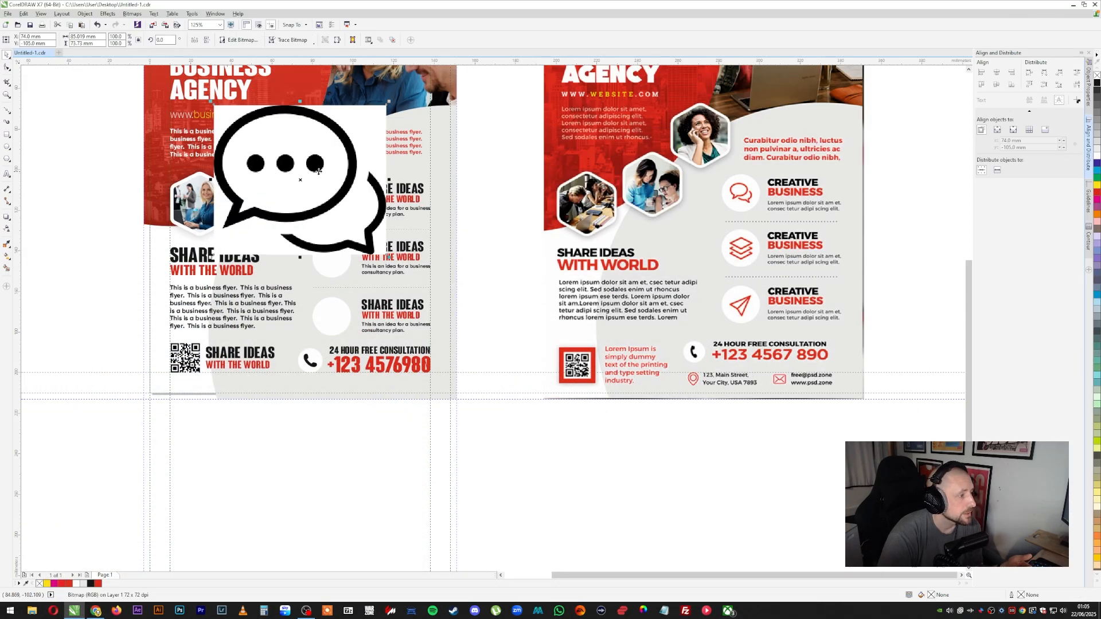
Move the speech bubble picture below the flyer, vectorize it with Quick Trace, shift the traced group aside and delete the original bitmap
{"action": "left_click_drag", "start_coordinate": [318, 171], "coordinate": [339, 462]}
{"action": "left_click", "coordinate": [304, 40]}
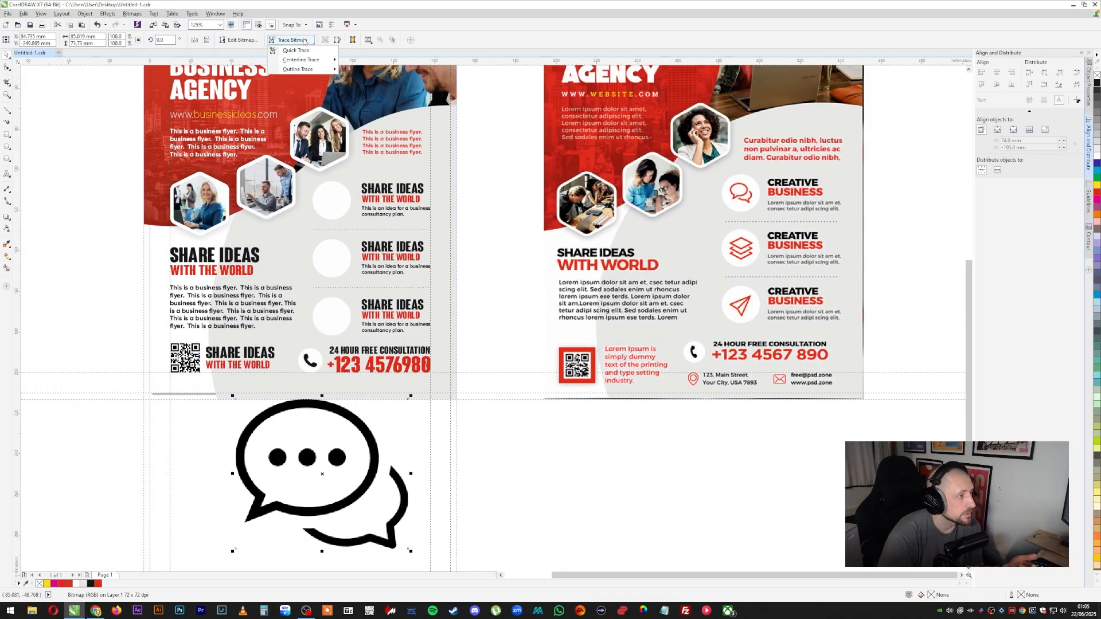
{"action": "left_click", "coordinate": [296, 51]}
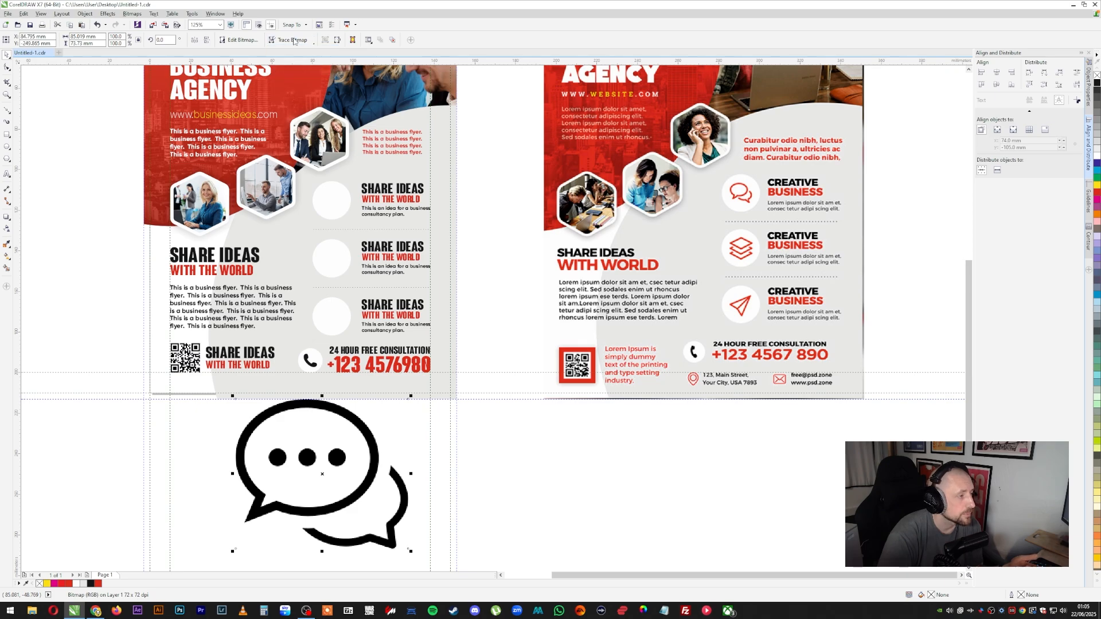
{"action": "mouse_move", "coordinate": [357, 428]}
{"action": "left_mouse_down"}
{"action": "mouse_move", "coordinate": [539, 428]}
{"action": "mouse_move", "coordinate": [297, 421]}
{"action": "left_mouse_up"}
{"action": "left_click", "coordinate": [367, 445]}
{"action": "key", "text": "Delete"}
Ungroup the traced speech bubbles and delete the near-white background piece around them
{"action": "right_click", "coordinate": [298, 419]}
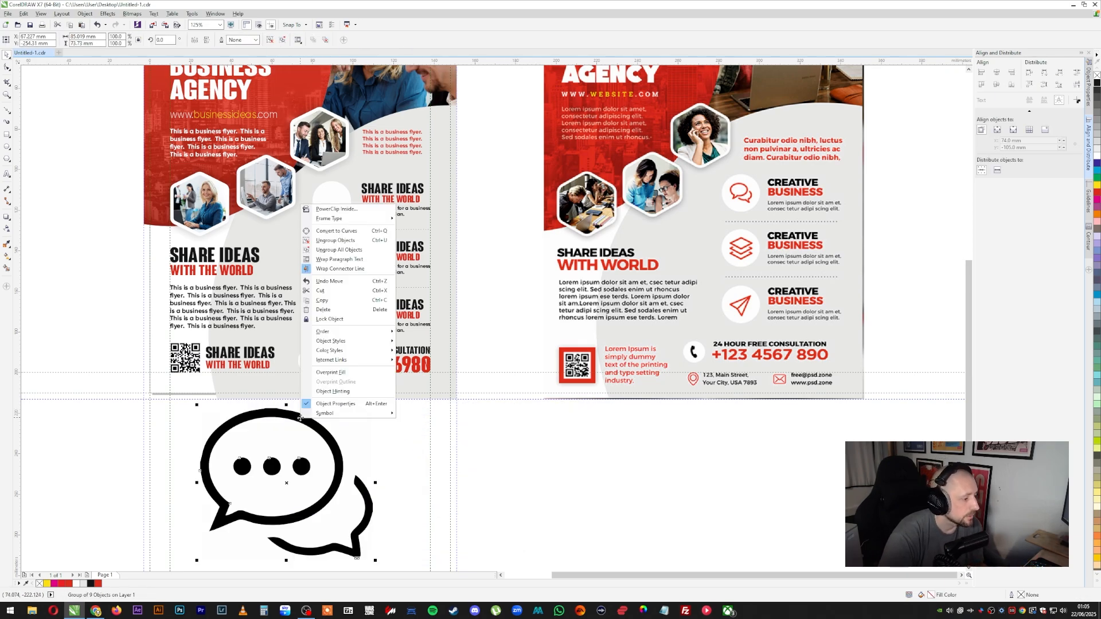
{"action": "left_click", "coordinate": [335, 258]}
{"action": "left_click", "coordinate": [379, 428]}
{"action": "left_click", "coordinate": [356, 423]}
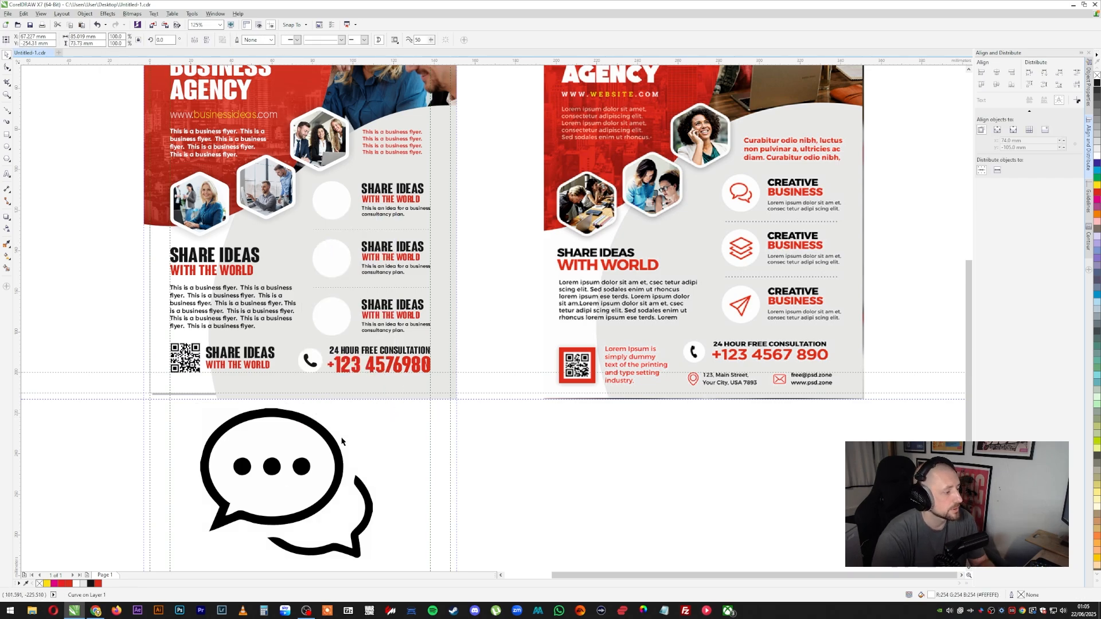
{"action": "key", "text": "Delete"}
Smooth the speech bubbles by deleting the extra nodes at the large bubble's flattened upper and left edges and the small bubble's right edge
{"action": "scroll", "coordinate": [247, 555], "scroll_direction": "up", "scroll_amount": 2}
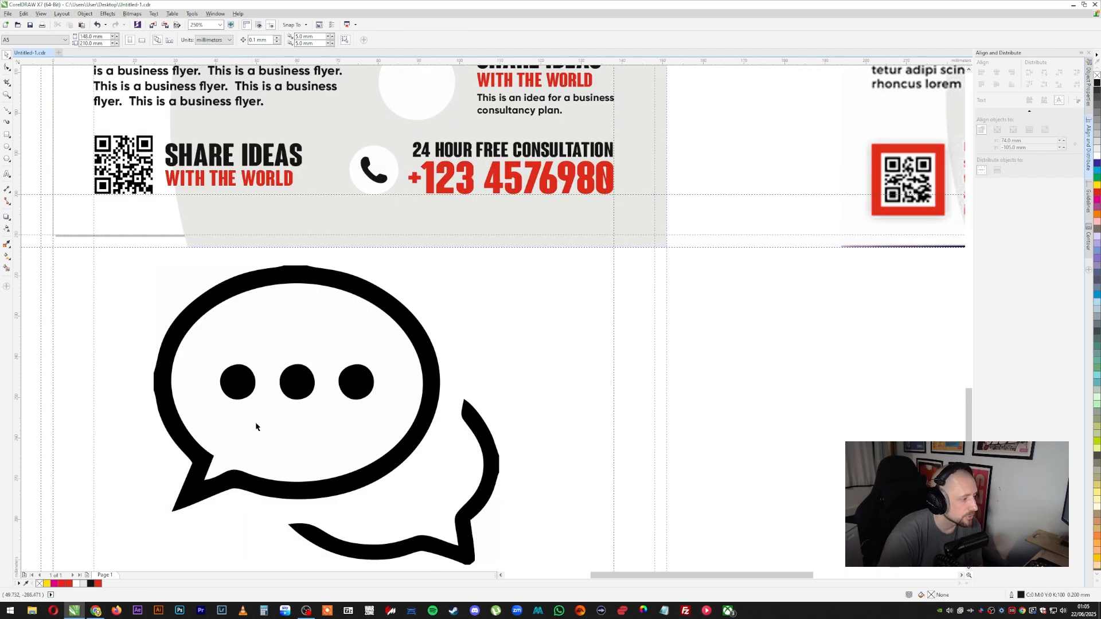
{"action": "key", "text": "F10"}
{"action": "left_click", "coordinate": [315, 279]}
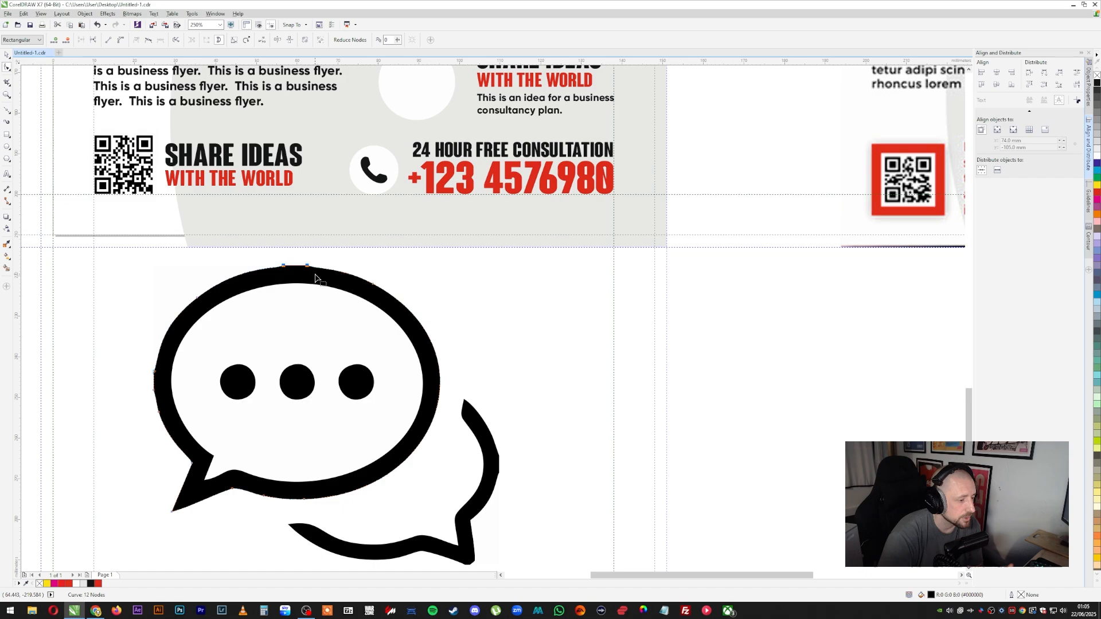
{"action": "key", "text": "Delete"}
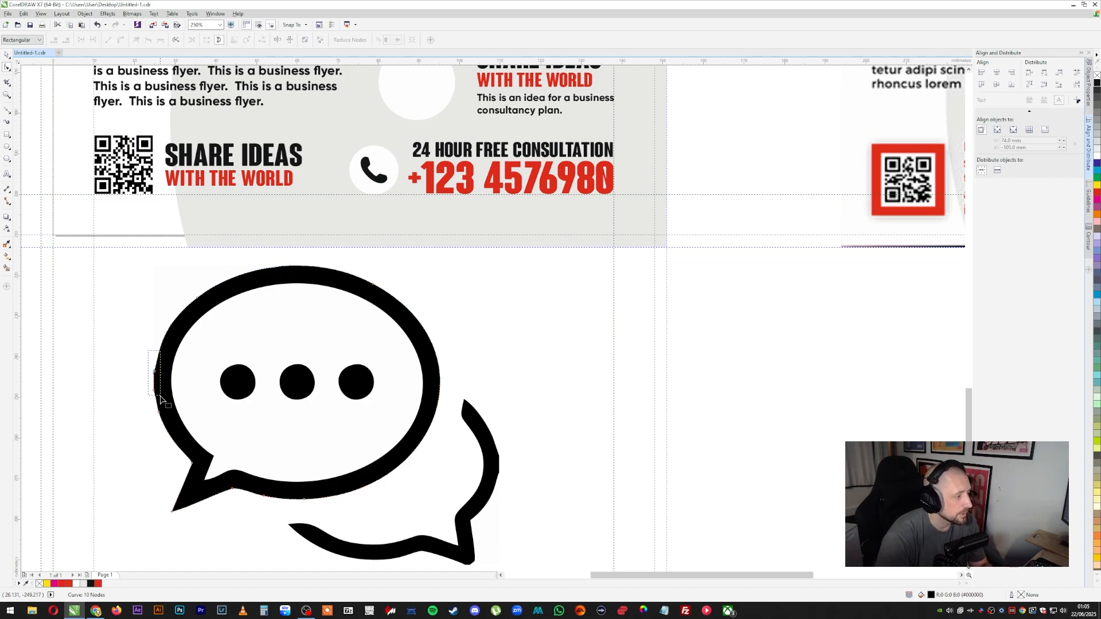
{"action": "left_click", "coordinate": [500, 467]}
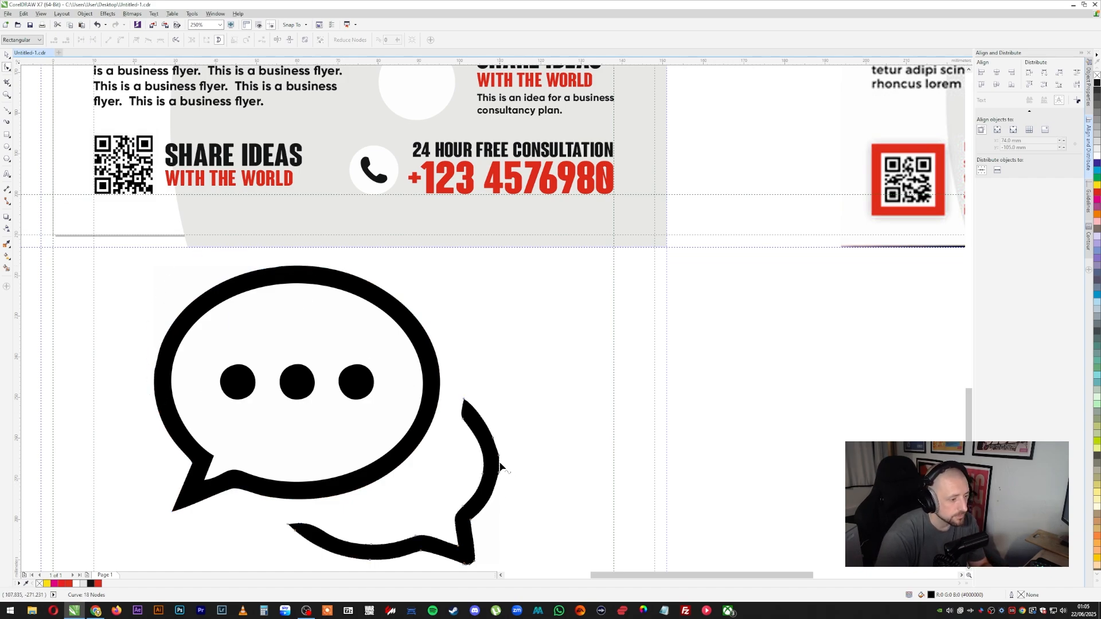
{"action": "left_click_drag", "start_coordinate": [494, 453], "coordinate": [494, 452]}
{"action": "key", "text": "Delete"}
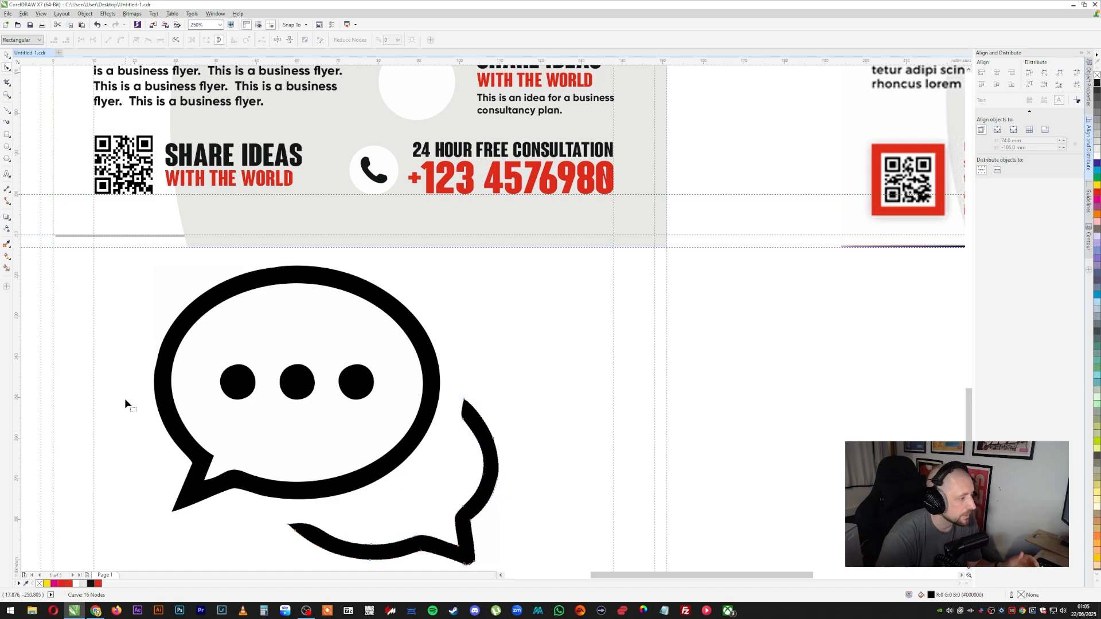
Scale all the speech bubble pieces together down to about 17.4 mm wide
{"action": "left_click", "coordinate": [6, 57]}
{"action": "left_click", "coordinate": [543, 359]}
{"action": "left_click_drag", "start_coordinate": [125, 251], "coordinate": [519, 549]}
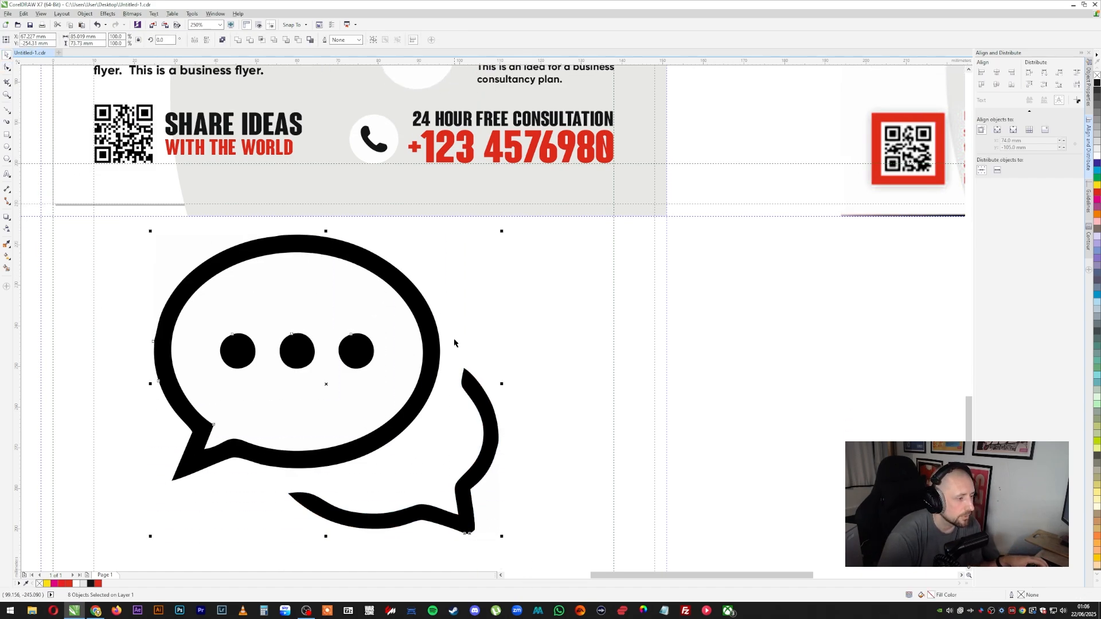
{"action": "left_click_drag", "start_coordinate": [502, 231], "coordinate": [434, 348]}
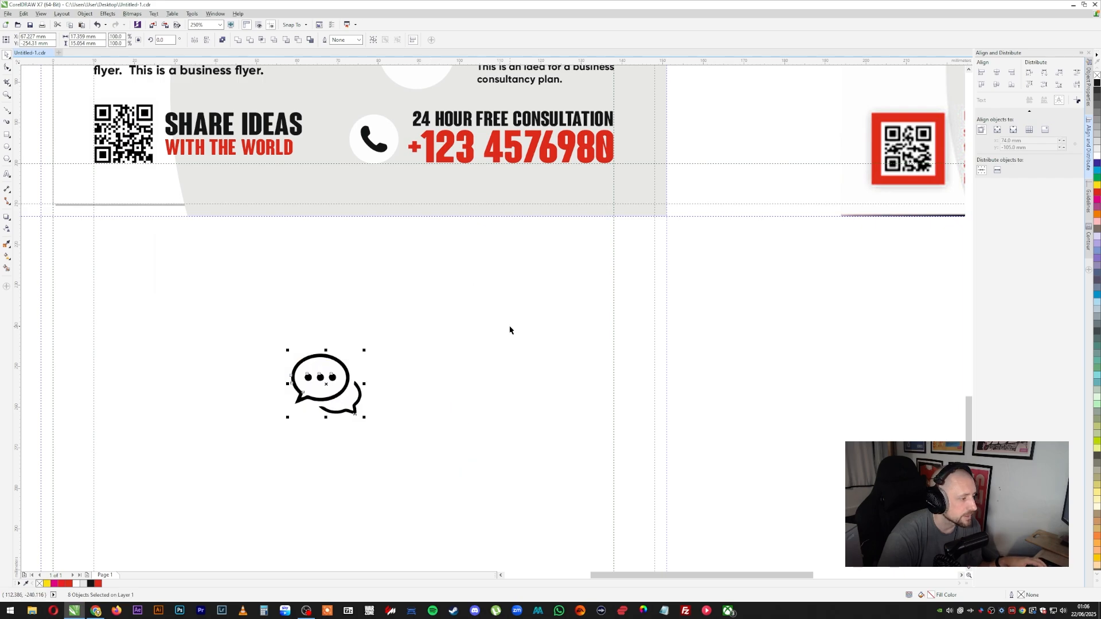
{"action": "left_click", "coordinate": [511, 329]}
{"action": "left_click_drag", "start_coordinate": [245, 320], "coordinate": [332, 430]}
Delete the two leftover corner pieces around the speech bubbles in Wireframe view, and return to Enhanced view
{"action": "scroll", "coordinate": [331, 401], "scroll_direction": "up", "scroll_amount": 2}
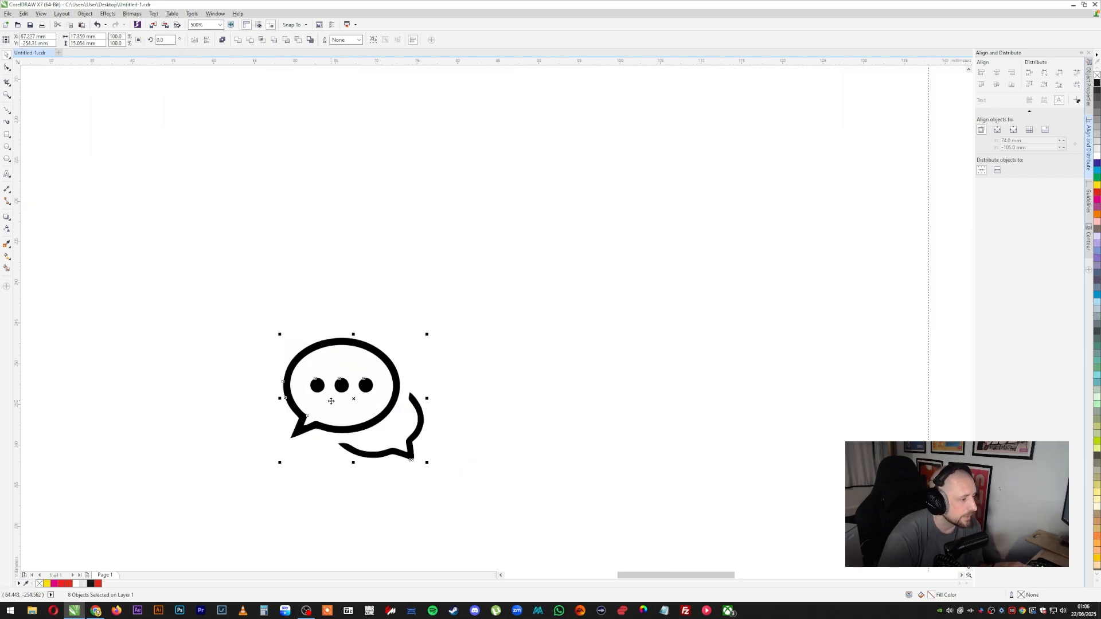
{"action": "left_click", "coordinate": [310, 321]}
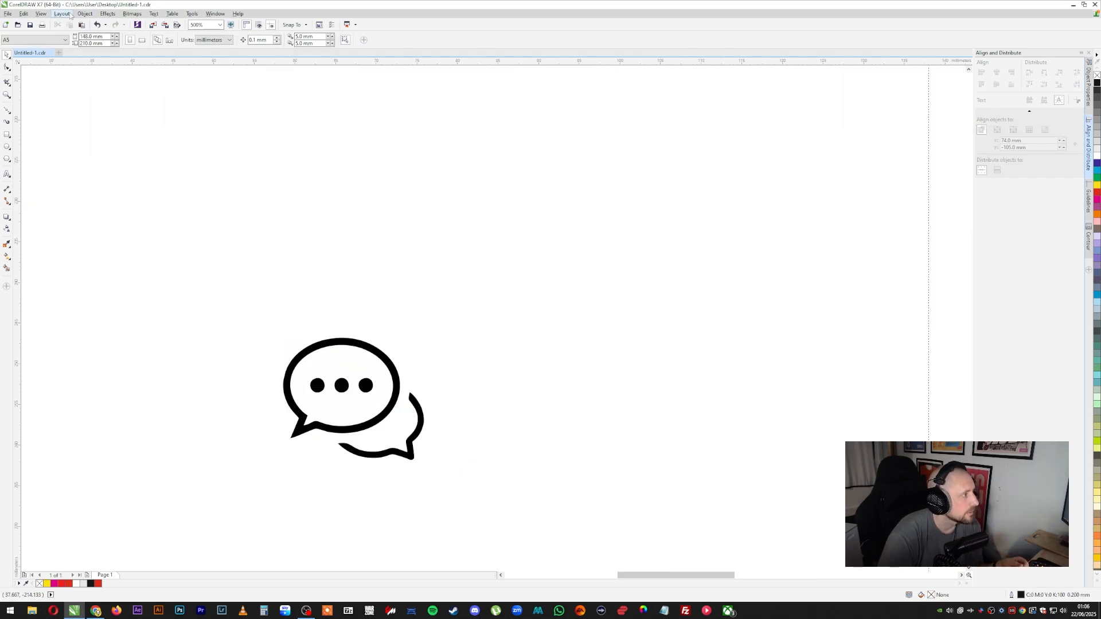
{"action": "left_click", "coordinate": [41, 13]}
{"action": "left_click", "coordinate": [53, 34]}
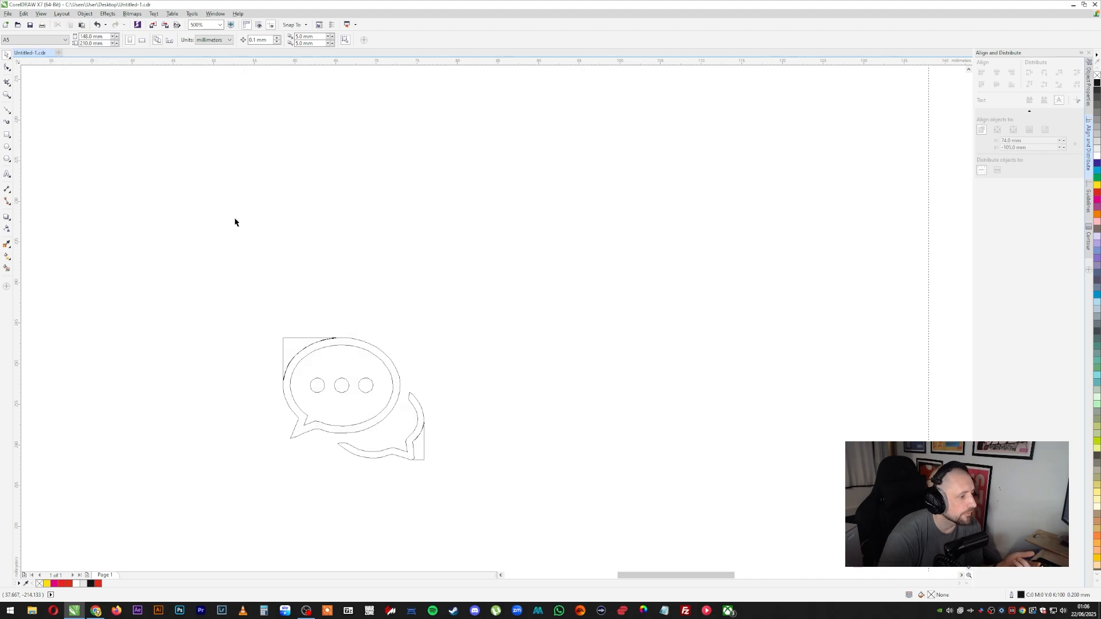
{"action": "left_click_drag", "start_coordinate": [283, 345], "coordinate": [273, 242]}
{"action": "key", "text": "Delete"}
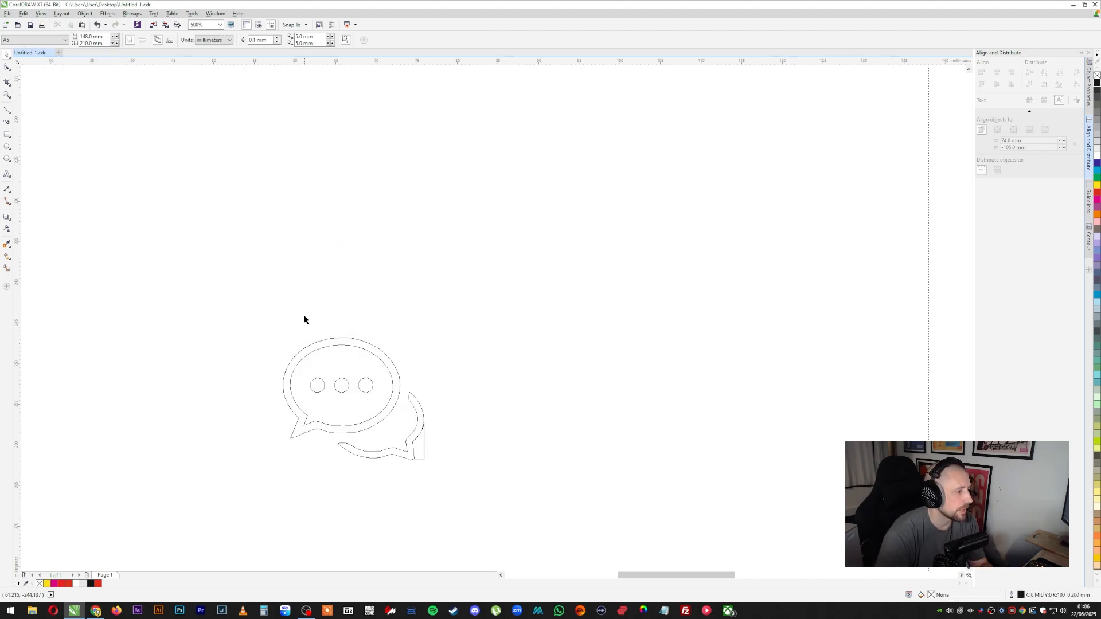
{"action": "left_click_drag", "start_coordinate": [428, 448], "coordinate": [478, 415]}
{"action": "key", "text": "Delete"}
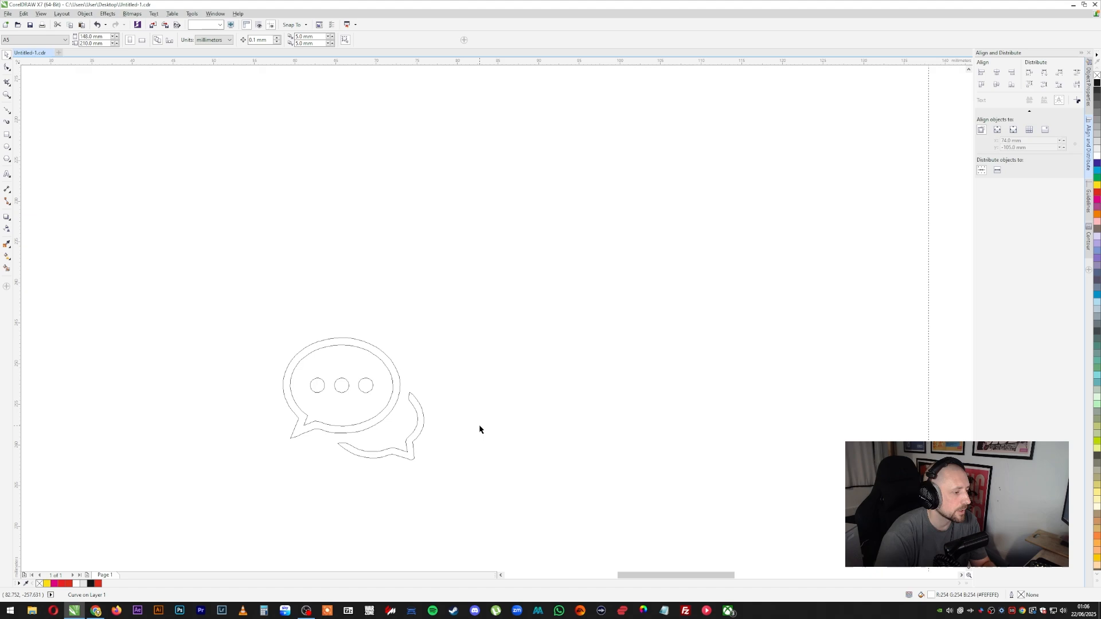
{"action": "left_click", "coordinate": [46, 16]}
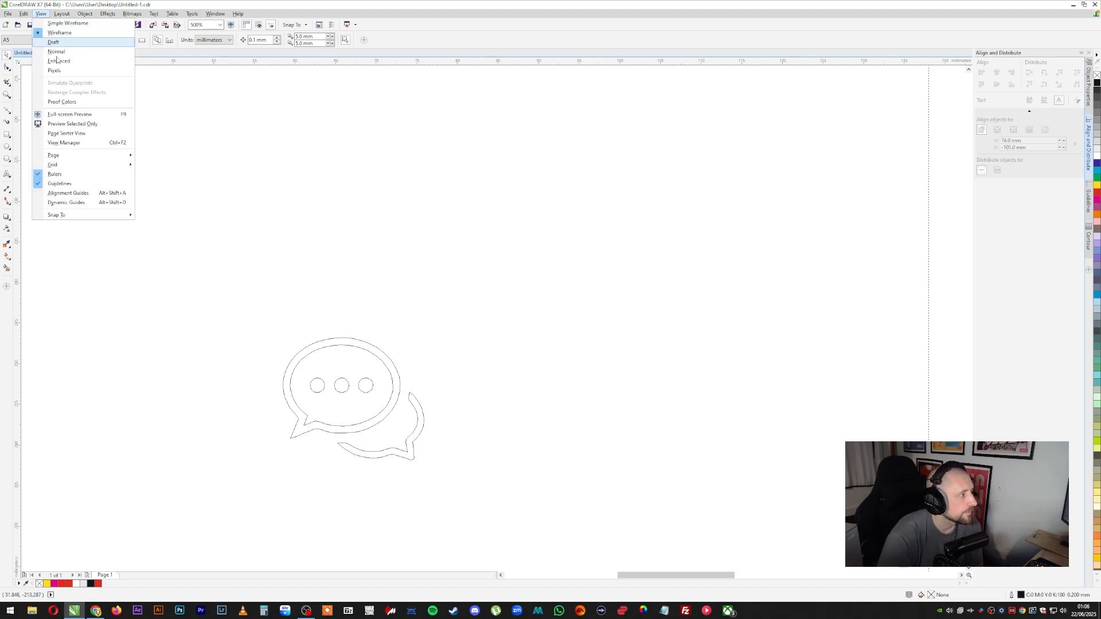
{"action": "left_click", "coordinate": [68, 62]}
Combine all the speech bubble pieces into a single curve
{"action": "left_click_drag", "start_coordinate": [171, 239], "coordinate": [530, 510]}
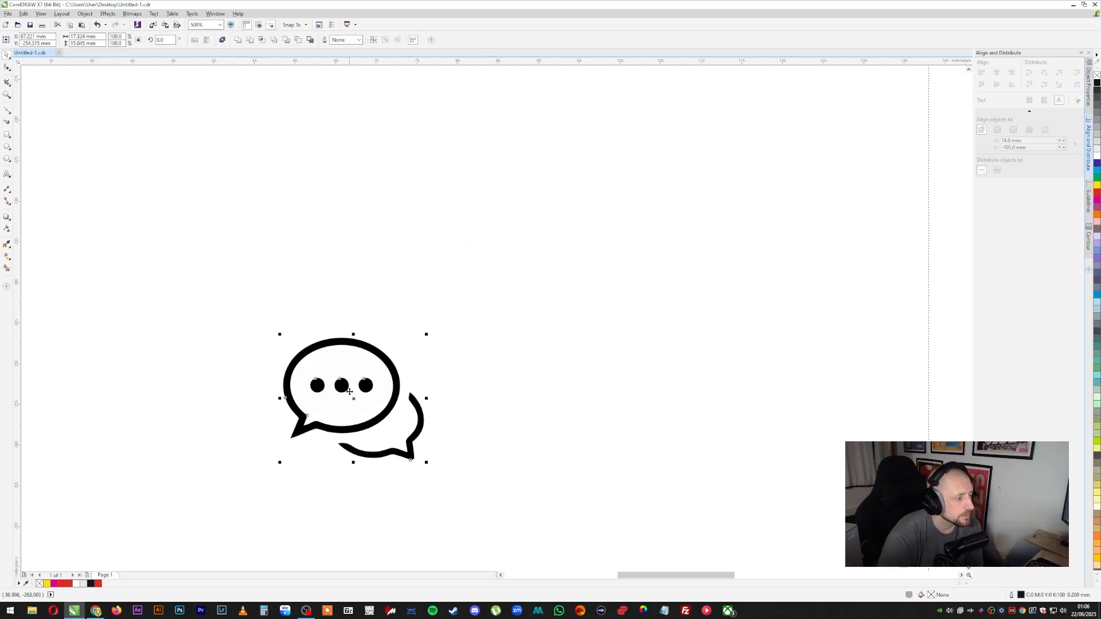
{"action": "right_click", "coordinate": [366, 347]}
{"action": "left_click", "coordinate": [387, 388]}
Place the speech bubble icon in the first feature entry's white circle, about 10.5 mm wide, and fill it red
{"action": "scroll", "coordinate": [387, 401], "scroll_direction": "down", "scroll_amount": 2}
{"action": "scroll", "coordinate": [389, 401], "scroll_direction": "down", "scroll_amount": 2}
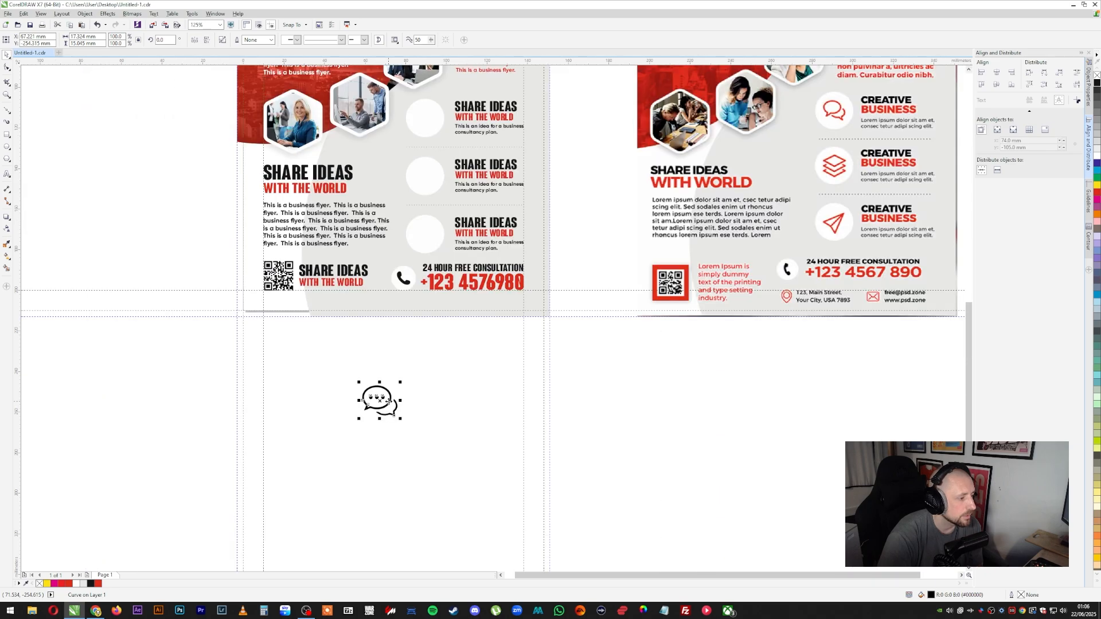
{"action": "left_click_drag", "start_coordinate": [389, 400], "coordinate": [436, 115]}
{"action": "scroll", "coordinate": [435, 104], "scroll_direction": "up", "scroll_amount": 2}
{"action": "scroll", "coordinate": [503, 232], "scroll_direction": "down", "scroll_amount": 2}
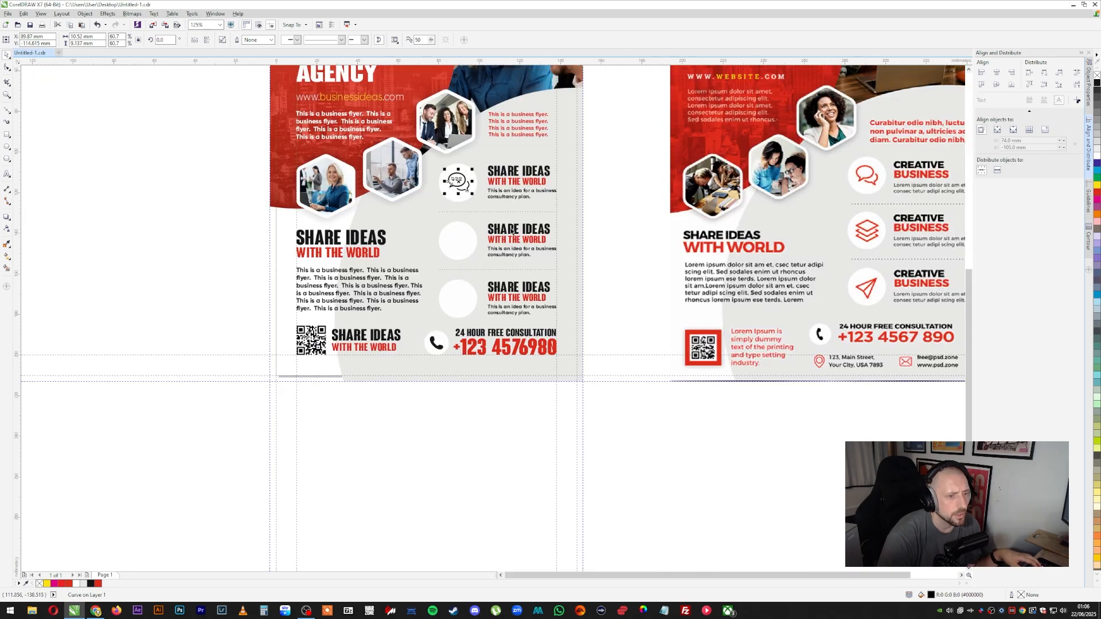
{"action": "left_click", "coordinate": [1096, 192]}
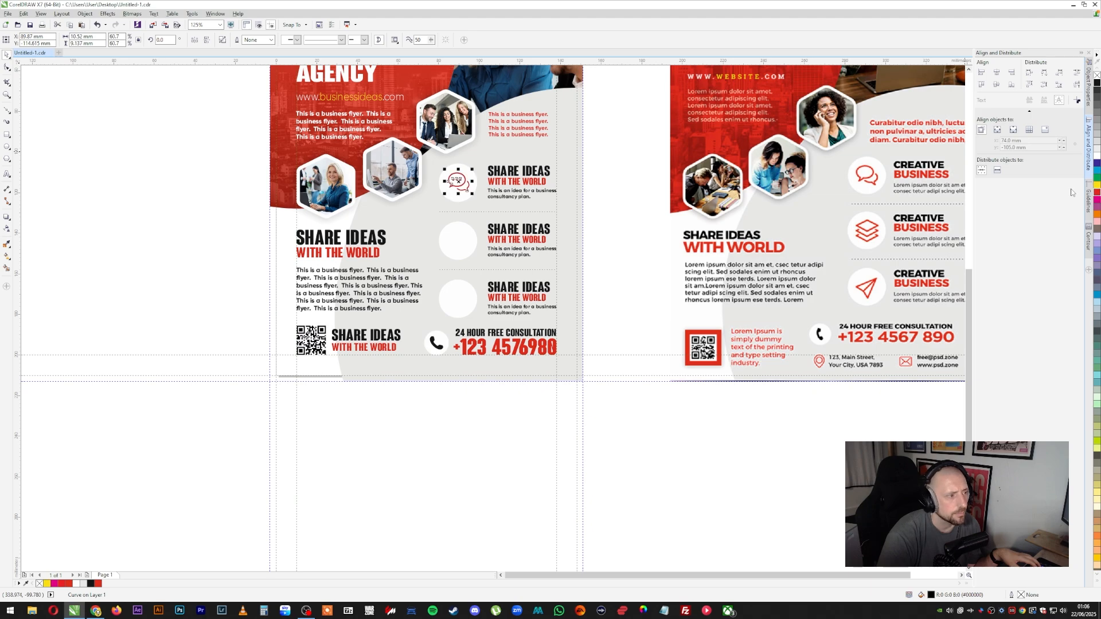
Ungroup the first feature entry and centre the speech bubble icon horizontally and vertically in its white circle
{"action": "left_click", "coordinate": [455, 199], "text": "shift"}
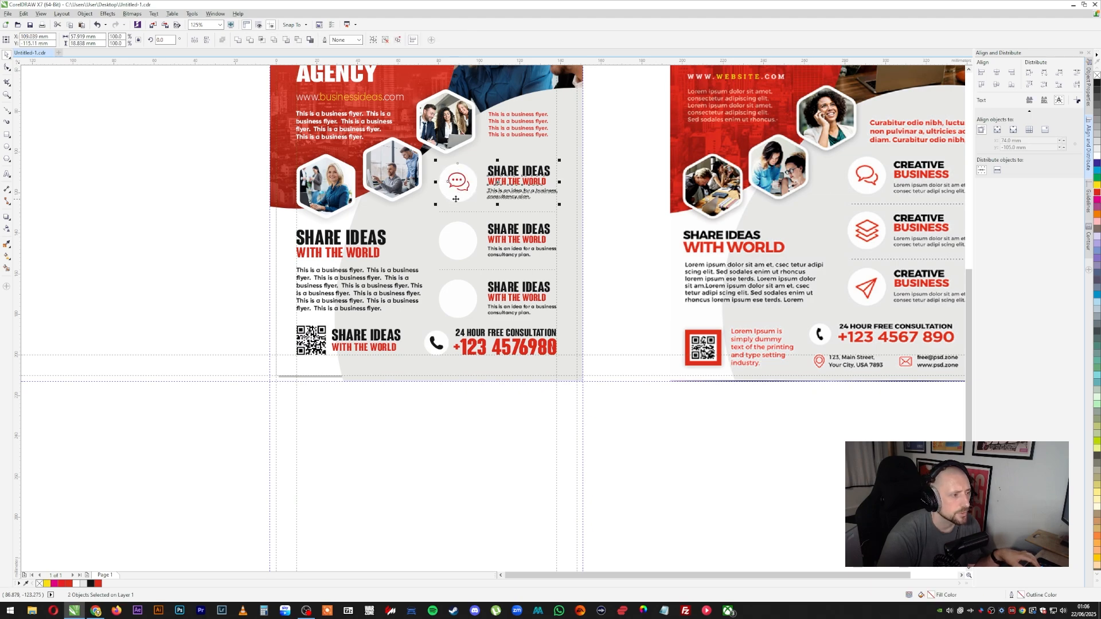
{"action": "right_click", "coordinate": [528, 185]}
{"action": "left_click", "coordinate": [598, 216]}
{"action": "left_click", "coordinate": [470, 170]}
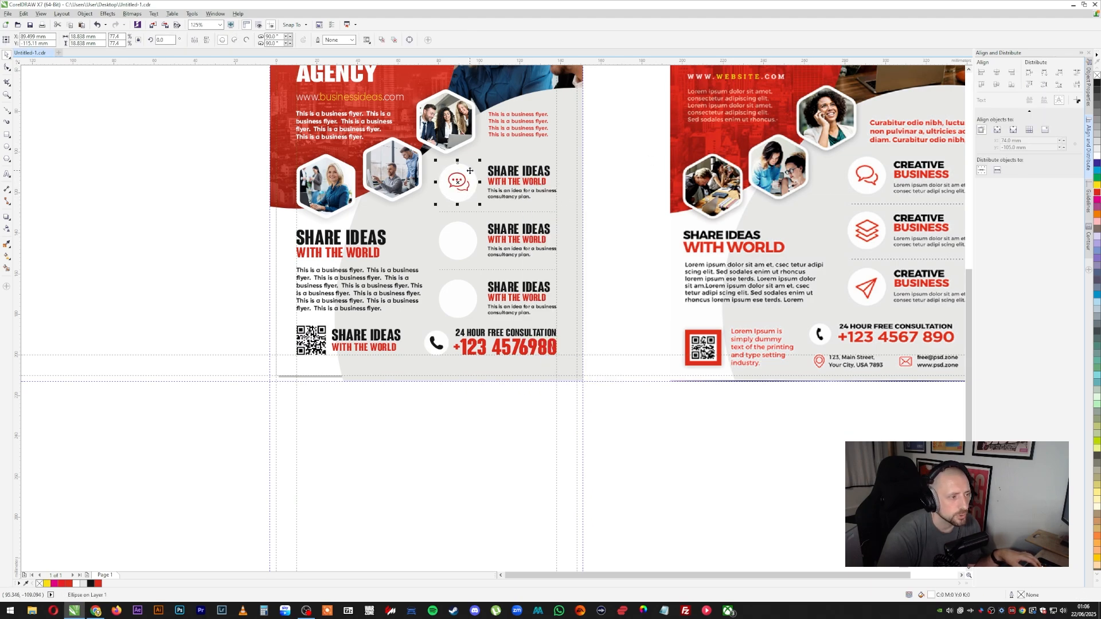
{"action": "left_click", "coordinate": [466, 182]}
{"action": "left_click", "coordinate": [466, 174], "text": "shift"}
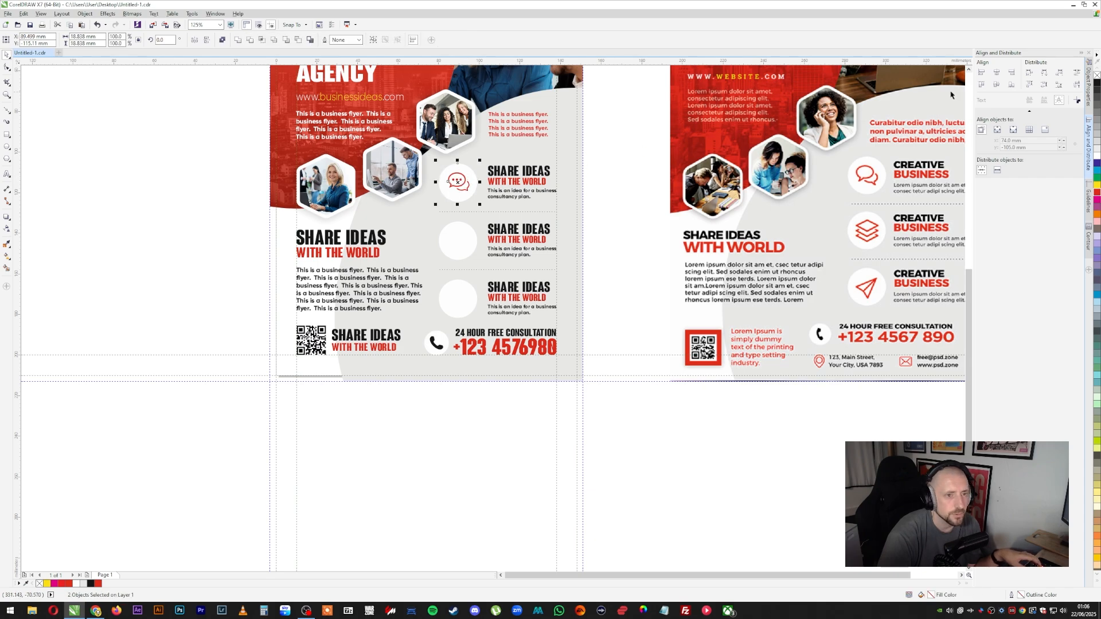
{"action": "left_click", "coordinate": [997, 84]}
{"action": "left_click", "coordinate": [996, 73]}
{"action": "left_click", "coordinate": [613, 241]}
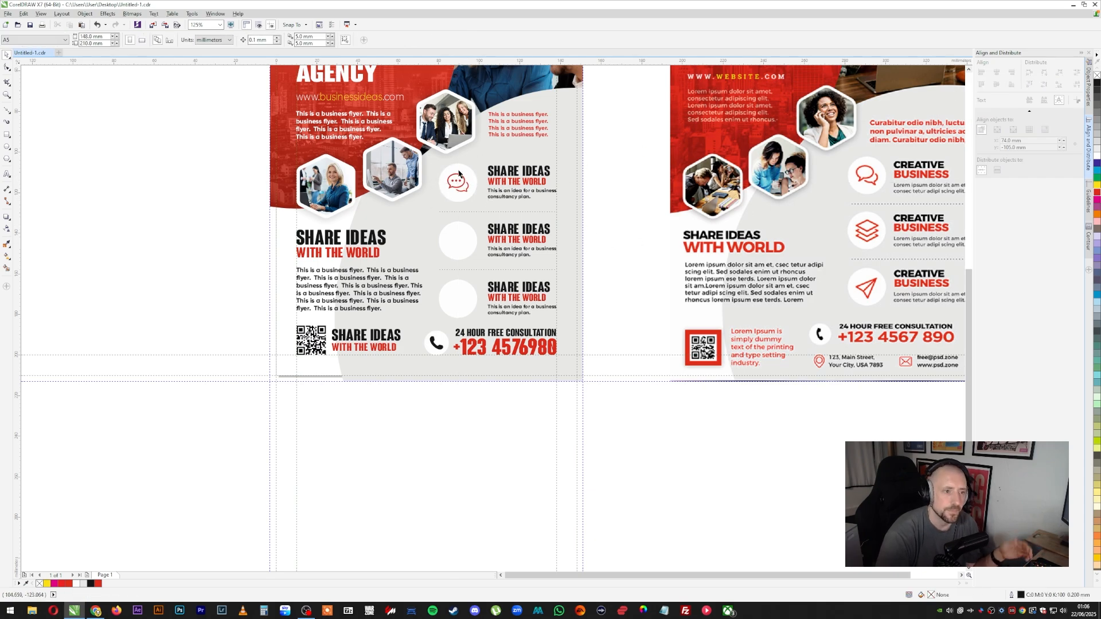
Copy the red speech bubble icon into the white circles of the second and third feature entries
{"action": "left_click_drag", "start_coordinate": [458, 175], "coordinate": [459, 306]}
{"action": "mouse_move", "coordinate": [466, 245]}
{"action": "left_mouse_down"}
{"action": "mouse_move", "coordinate": [603, 254]}
{"action": "mouse_move", "coordinate": [465, 234]}
{"action": "left_mouse_up"}
{"action": "left_click", "coordinate": [466, 230], "text": "shift"}
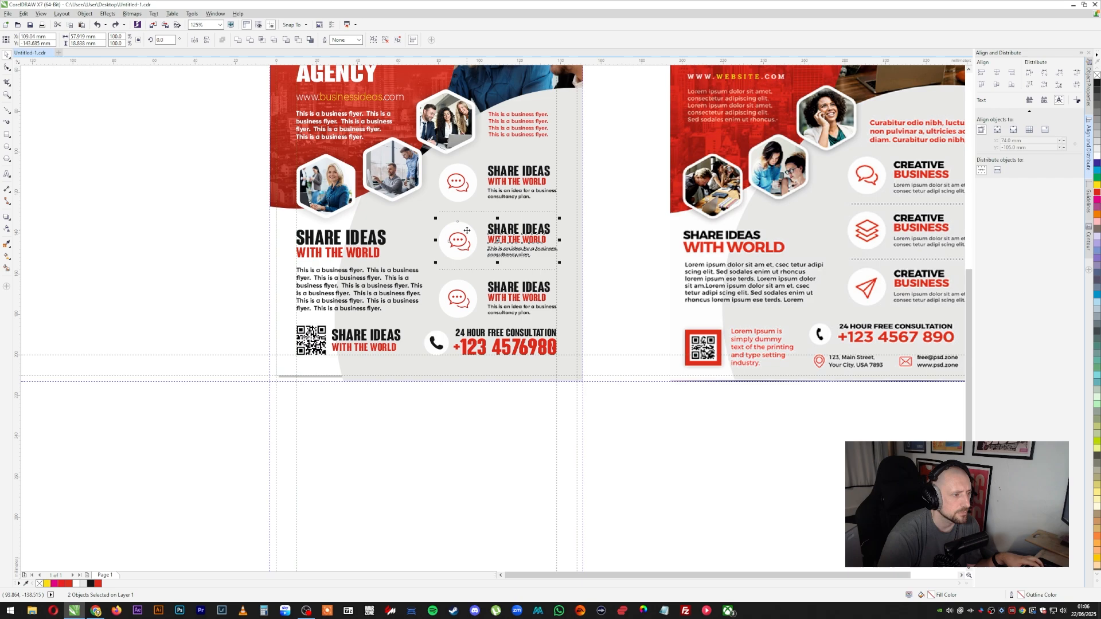
Ungroup the second and third SHARE IDEAS feature entries to free their white circles
{"action": "left_click", "coordinate": [624, 254]}
{"action": "right_click", "coordinate": [511, 232]}
{"action": "left_click", "coordinate": [545, 270]}
{"action": "right_click", "coordinate": [523, 288]}
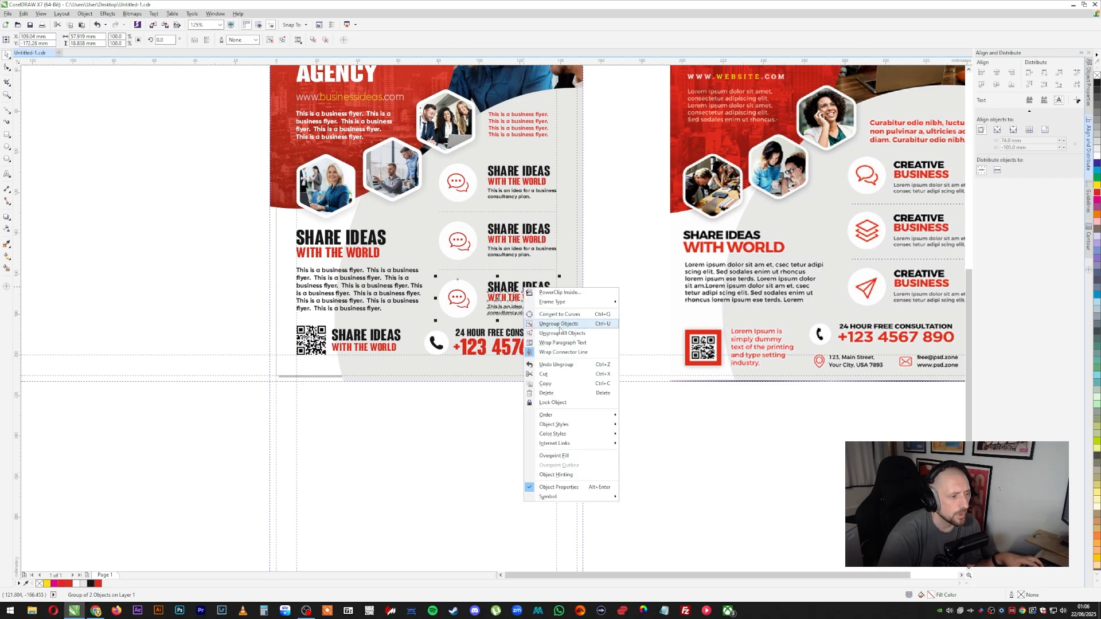
{"action": "left_click", "coordinate": [559, 324]}
Centre the speech bubble icons horizontally and vertically in the second and third feature entries' white circles
{"action": "left_click", "coordinate": [466, 241]}
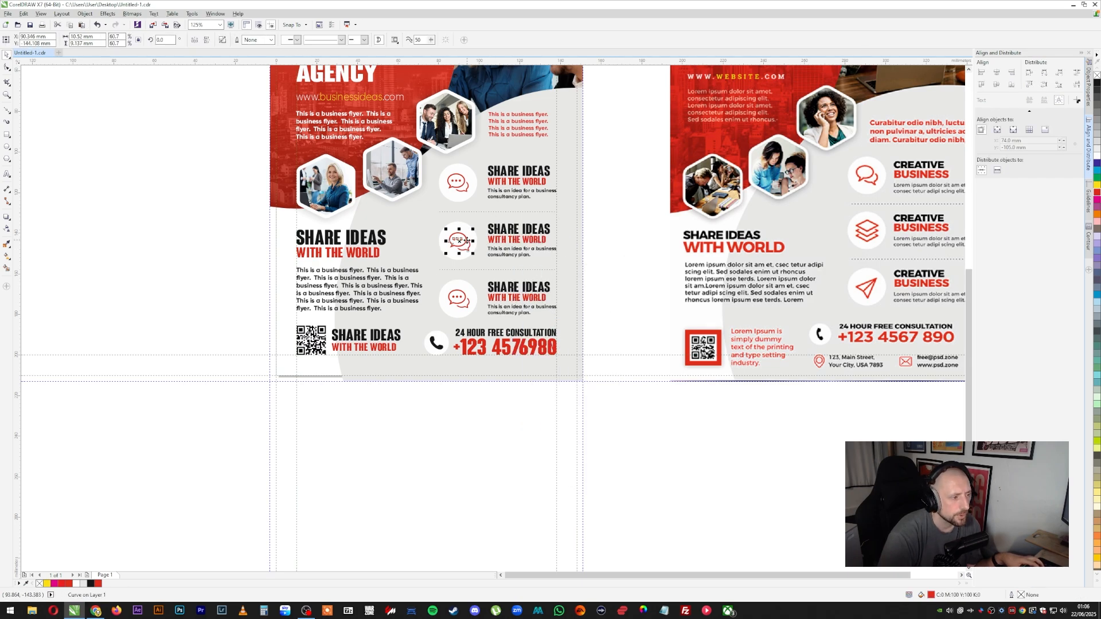
{"action": "left_click", "coordinate": [466, 230], "text": "shift"}
{"action": "left_click", "coordinate": [1009, 85]}
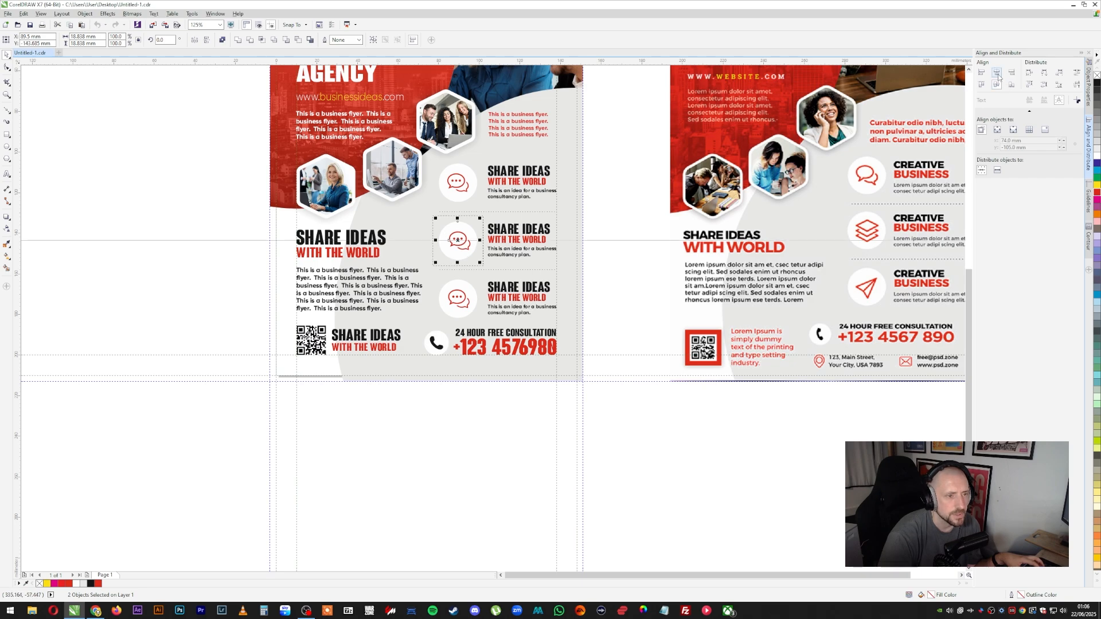
{"action": "left_click", "coordinate": [659, 248]}
{"action": "left_click", "coordinate": [455, 307]}
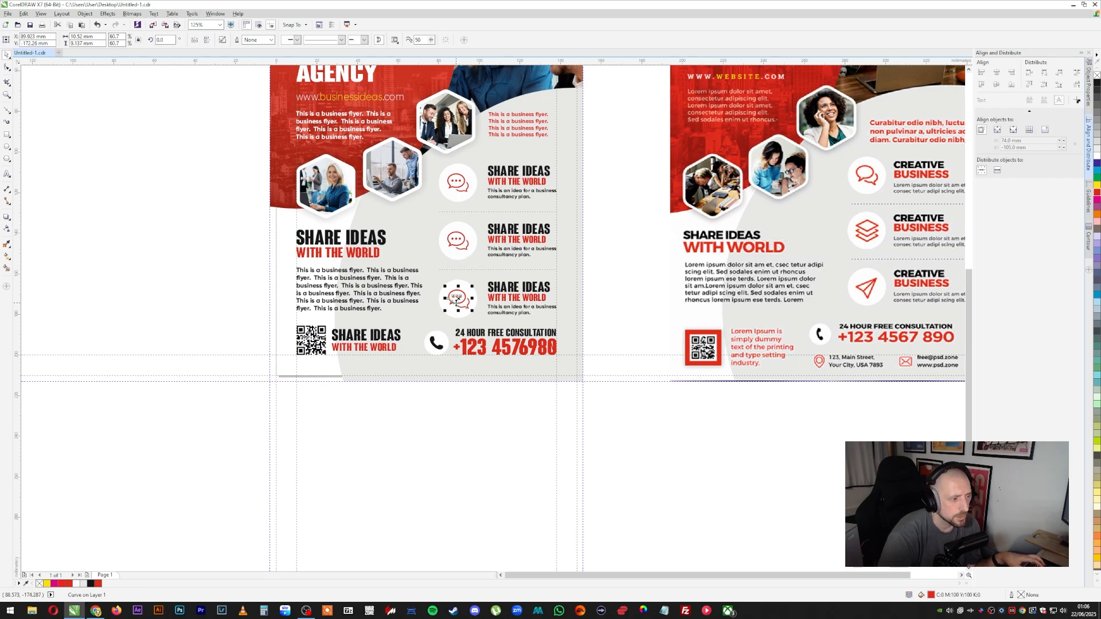
{"action": "left_click", "coordinate": [464, 289], "text": "shift"}
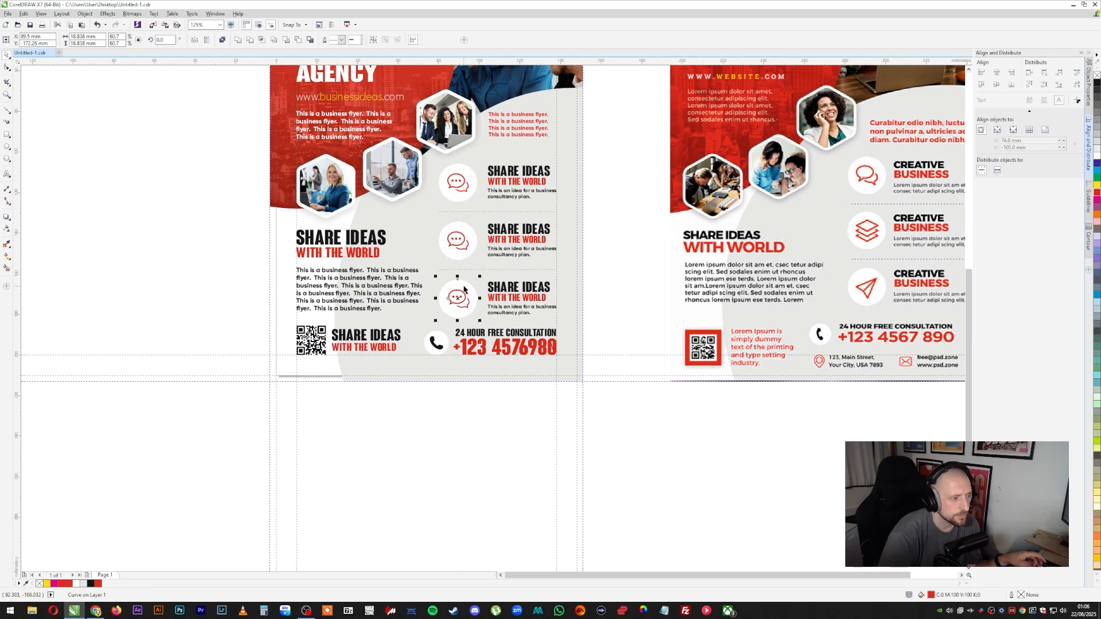
{"action": "left_click", "coordinate": [996, 73]}
{"action": "left_click", "coordinate": [997, 84]}
{"action": "left_click", "coordinate": [624, 267]}
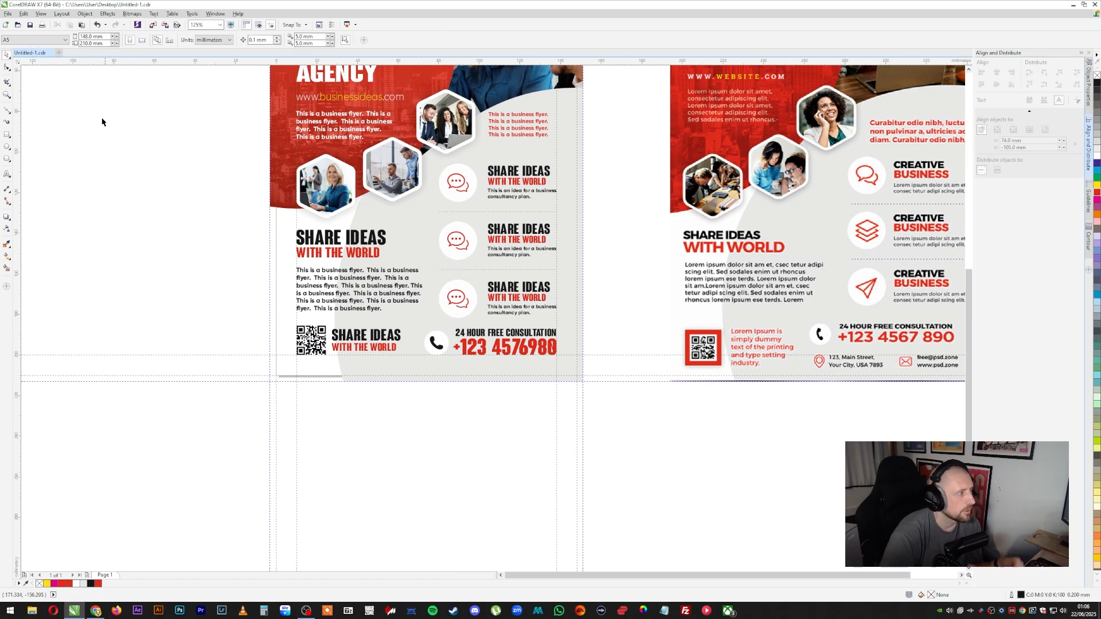
Compare the recreated flyer with the reference flyer side by side, including in full-screen preview
{"action": "left_click", "coordinate": [7, 94]}
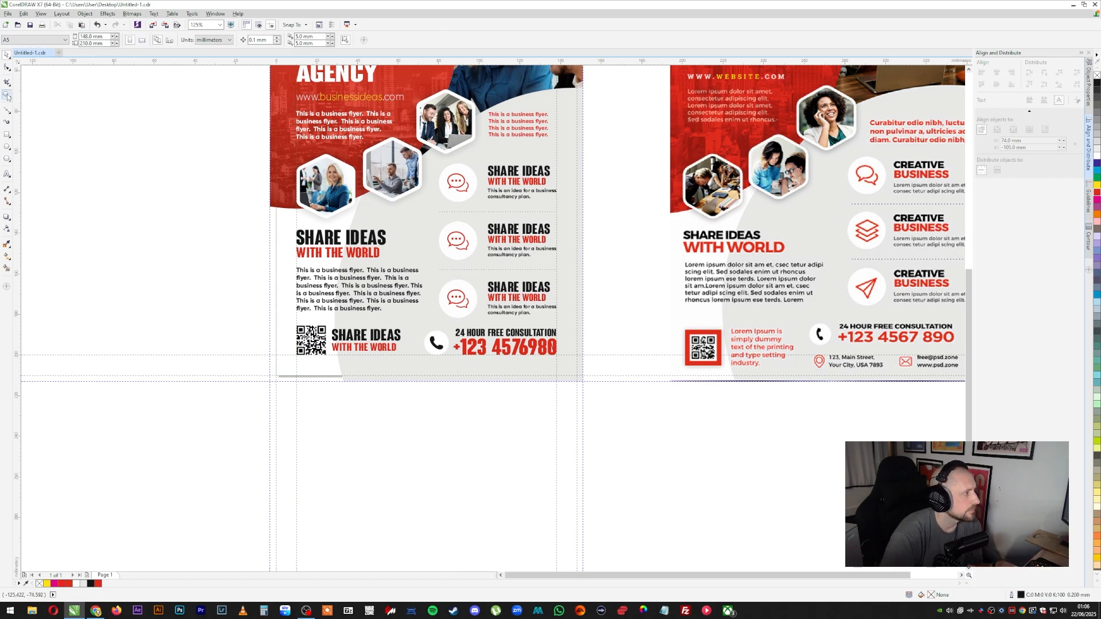
{"action": "right_click", "coordinate": [413, 252]}
{"action": "left_click_drag", "start_coordinate": [377, 117], "coordinate": [755, 354]}
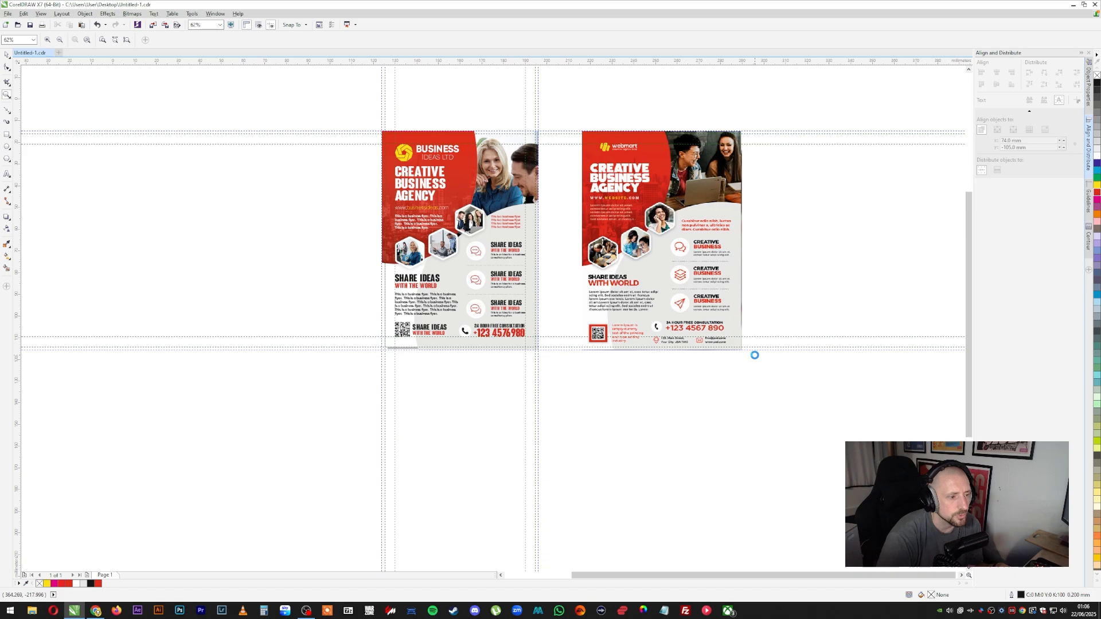
{"action": "left_click", "coordinate": [7, 55]}
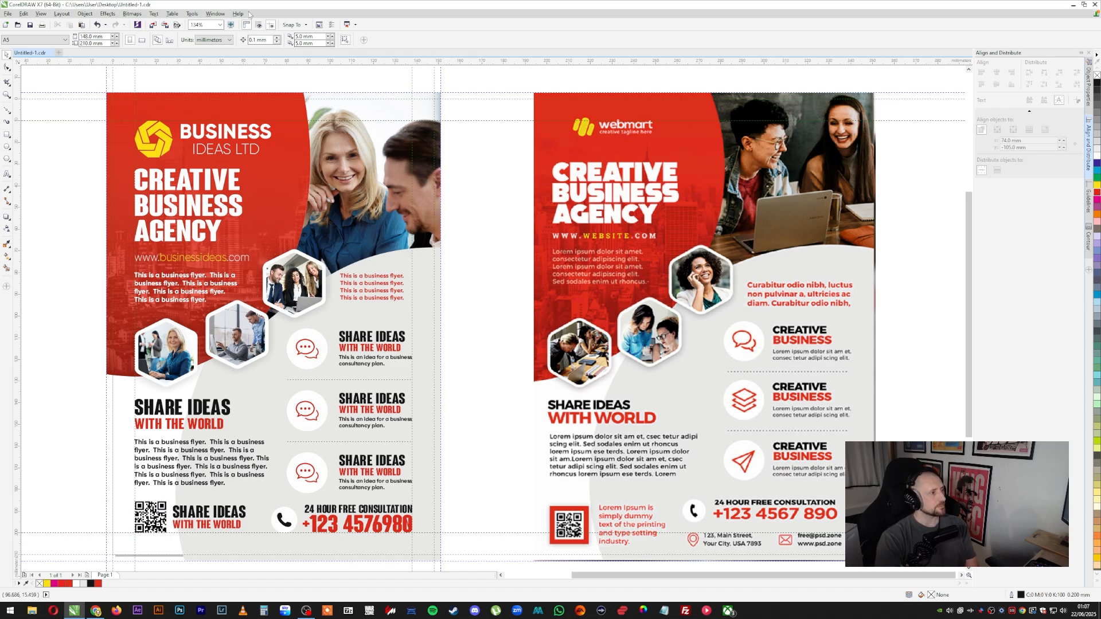
{"action": "left_click", "coordinate": [231, 26]}
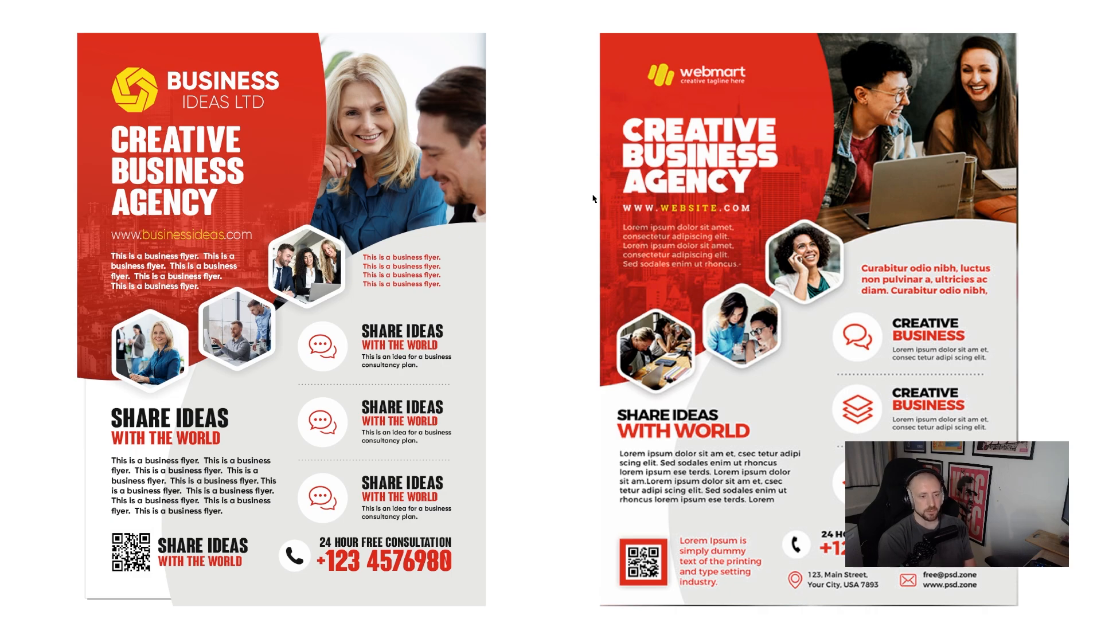
{"action": "key", "text": "F9"}
Delete the reference flyer beside the recreated design
{"action": "left_click", "coordinate": [654, 260]}
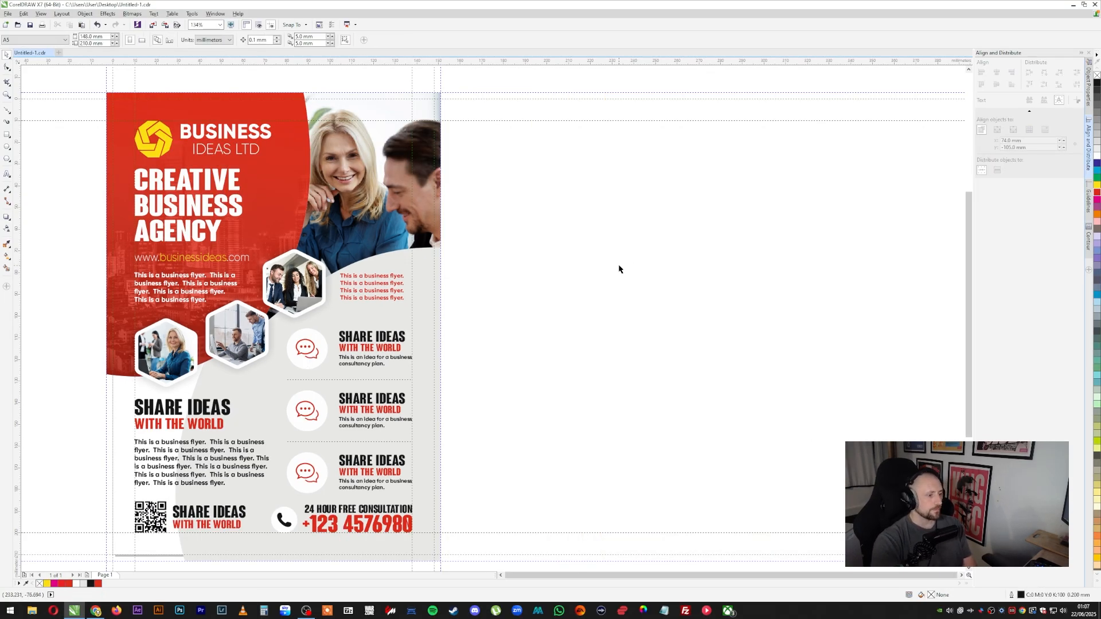
{"action": "left_click", "coordinate": [501, 575]}
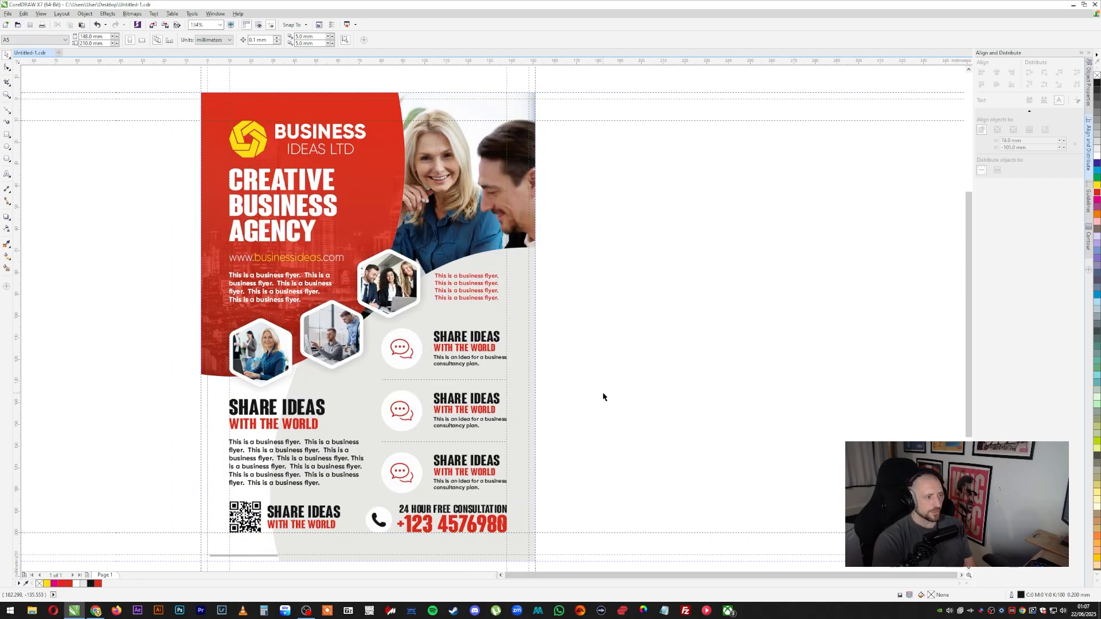
{"action": "left_click", "coordinate": [473, 235]}
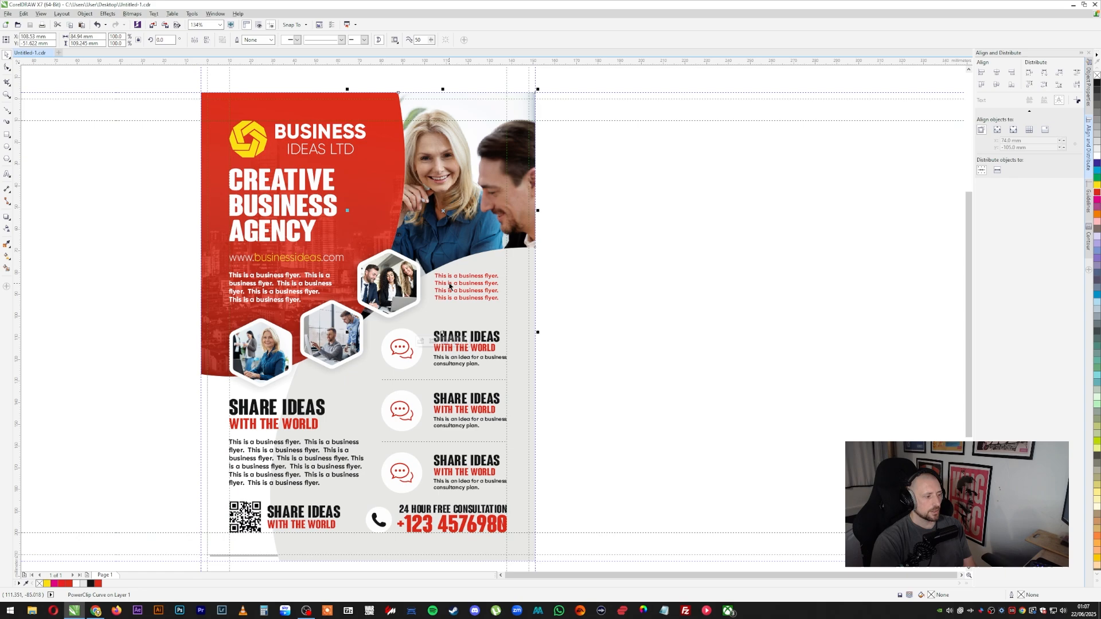
{"action": "left_click", "coordinate": [614, 285]}
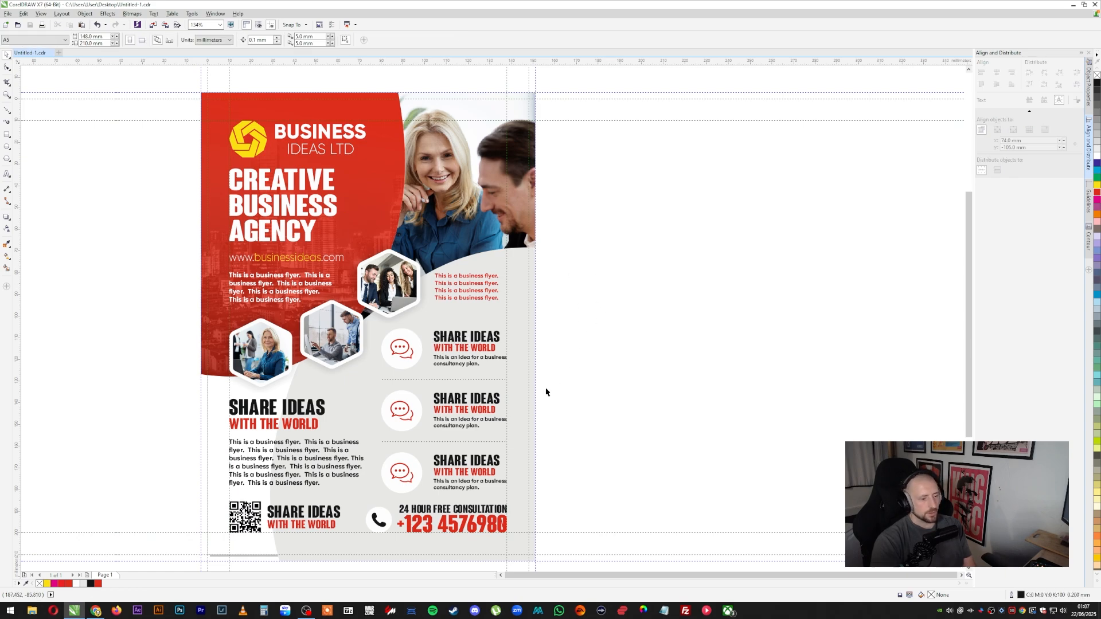
Check the resolution of the large photo of the woman and man inside its PowerClip frame, and finish editing the contents
{"action": "right_click", "coordinate": [457, 213]}
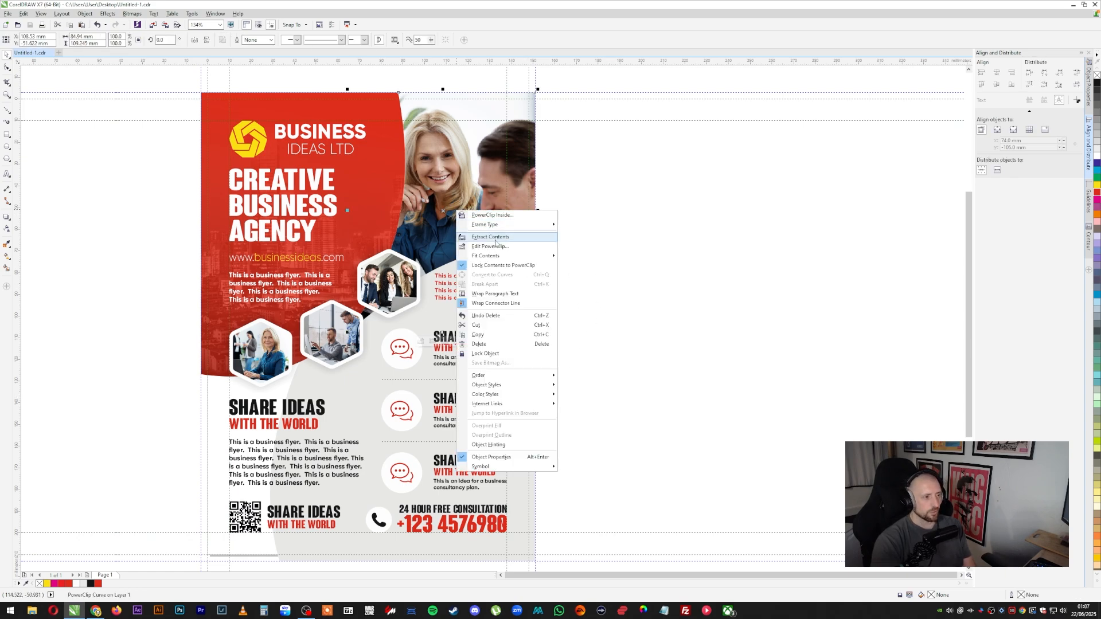
{"action": "left_click", "coordinate": [519, 235]}
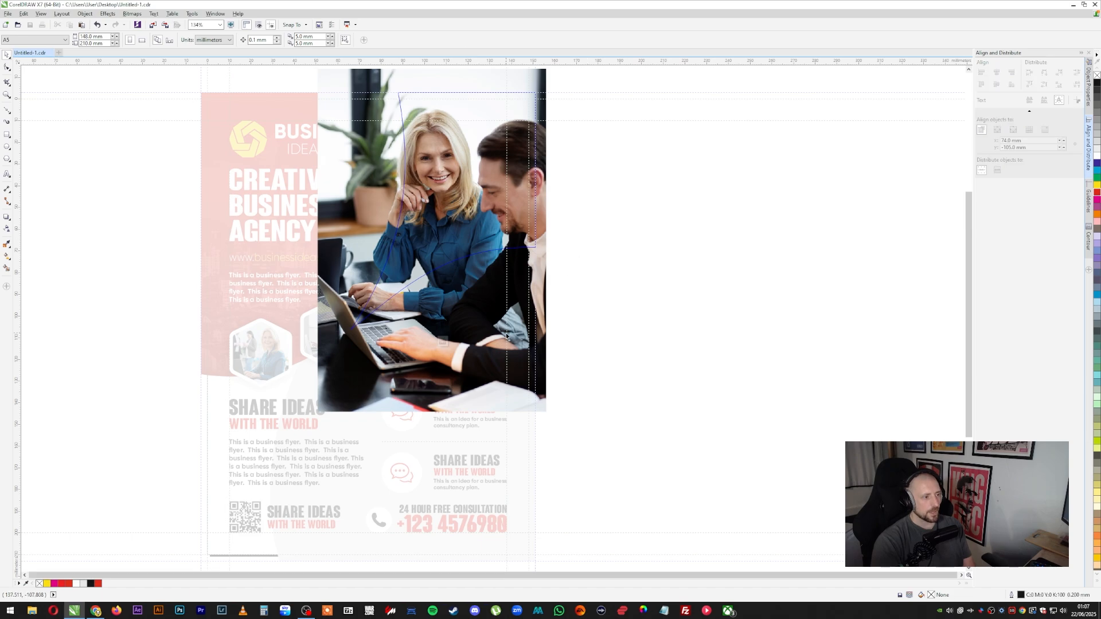
{"action": "left_click", "coordinate": [457, 325]}
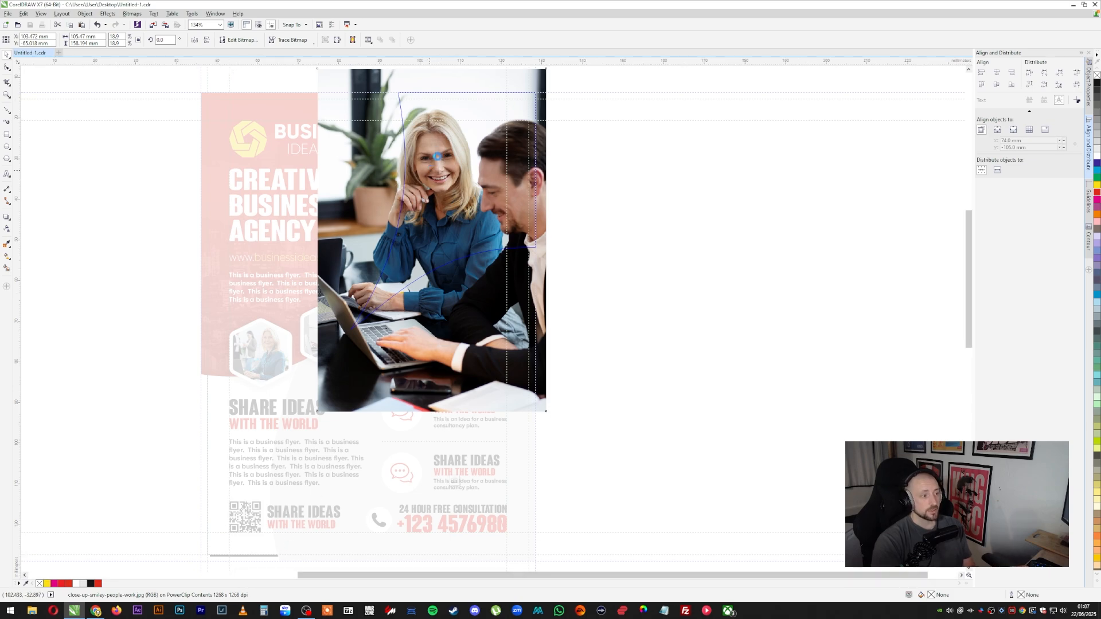
{"action": "scroll", "coordinate": [436, 153], "scroll_direction": "up", "scroll_amount": 4}
{"action": "right_click", "coordinate": [456, 199]}
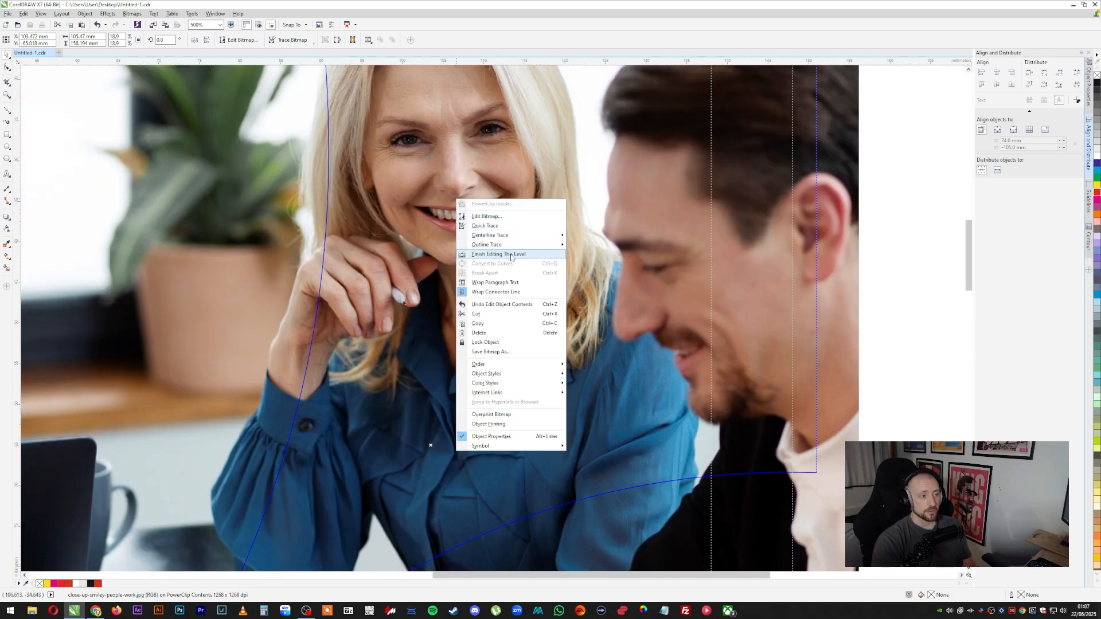
{"action": "left_click", "coordinate": [491, 253]}
{"action": "scroll", "coordinate": [680, 343], "scroll_direction": "down", "scroll_amount": 4}
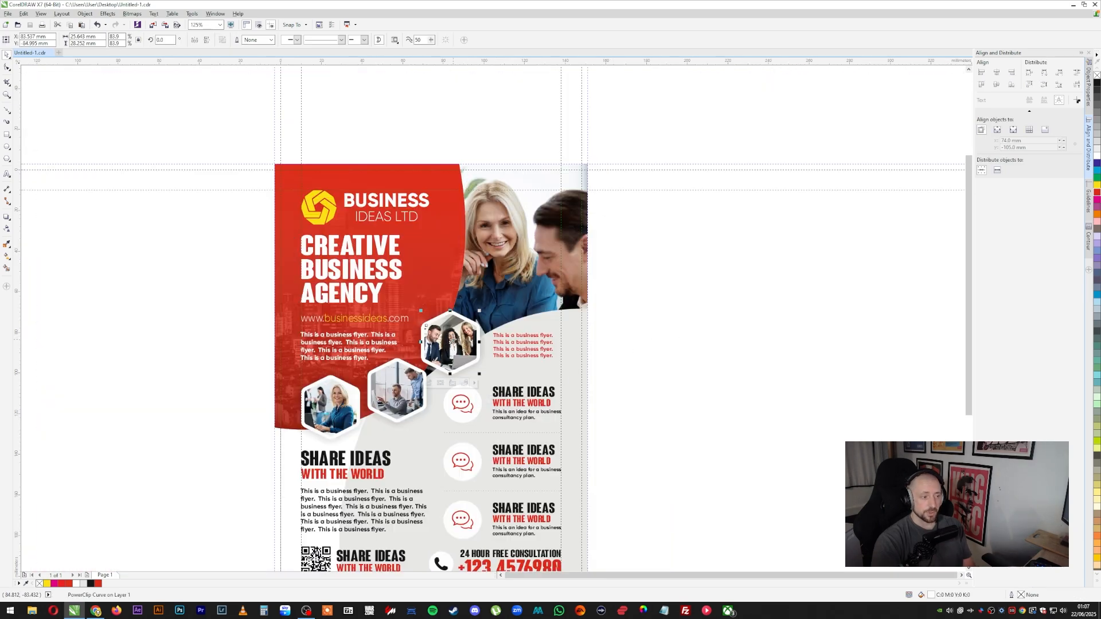
Check the resolution of the uppermost hexagon's photo inside its PowerClip frame, and return to the whole flyer
{"action": "right_click", "coordinate": [452, 341]}
{"action": "left_click", "coordinate": [488, 377]}
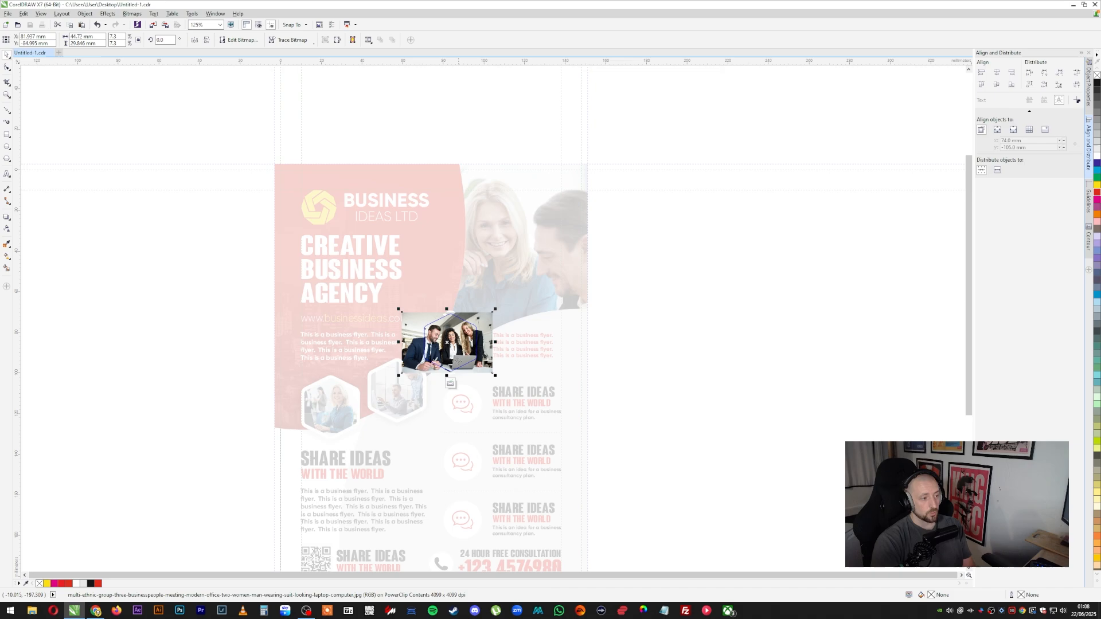
{"action": "right_click", "coordinate": [458, 339]}
{"action": "left_click", "coordinate": [510, 393]}
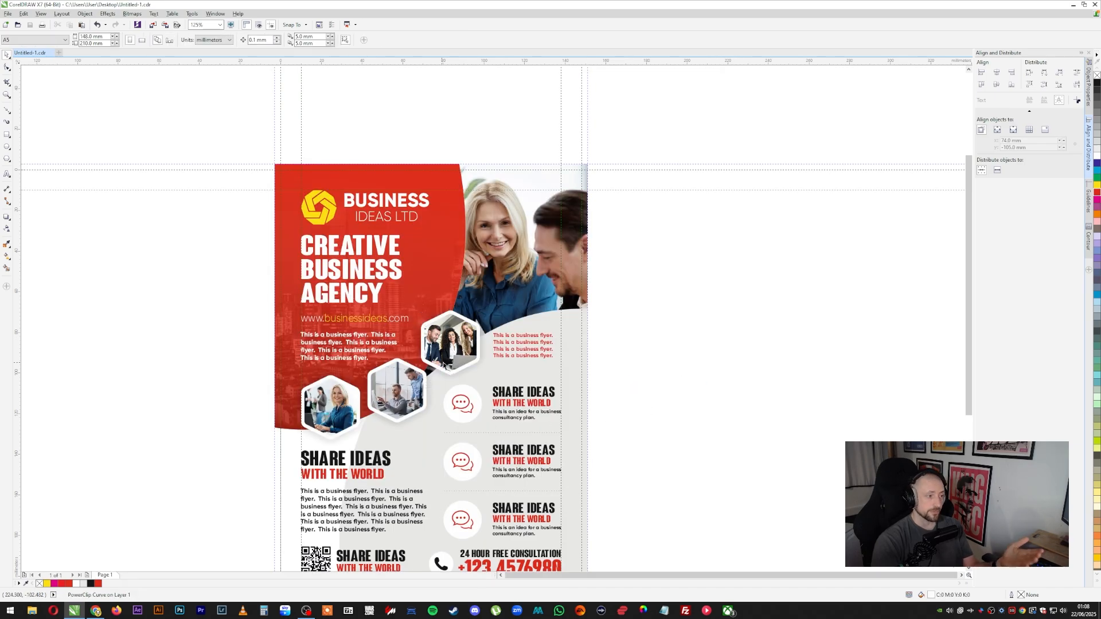
{"action": "left_click_drag", "start_coordinate": [969, 234], "coordinate": [969, 265]}
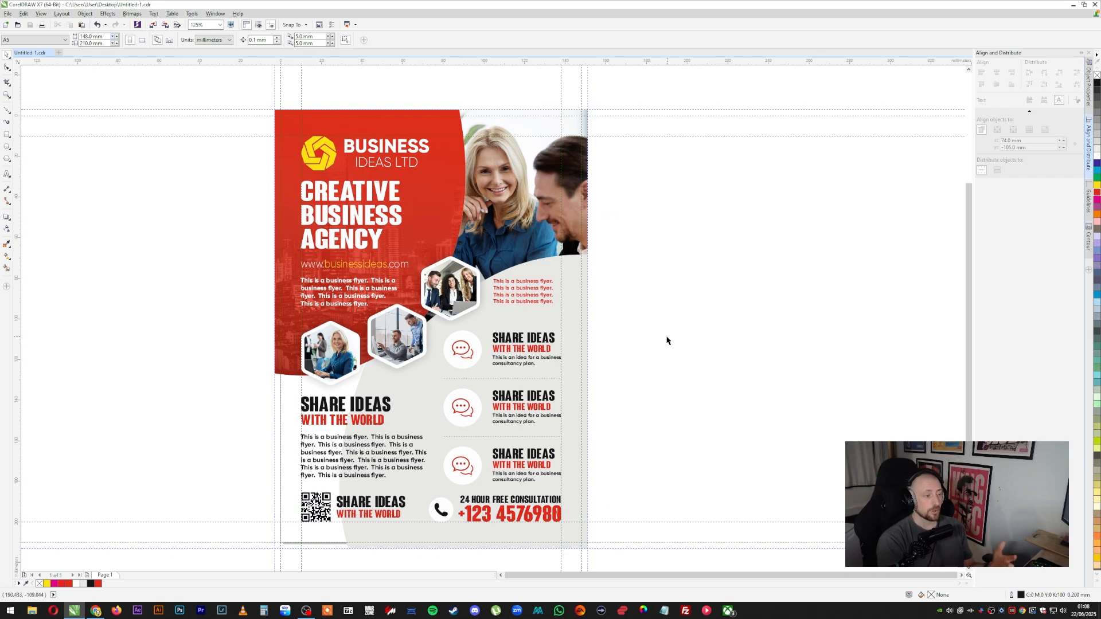
Start publishing the flyer as a PDF to the desktop, keeping the Prepress preset
{"action": "left_click", "coordinate": [8, 13]}
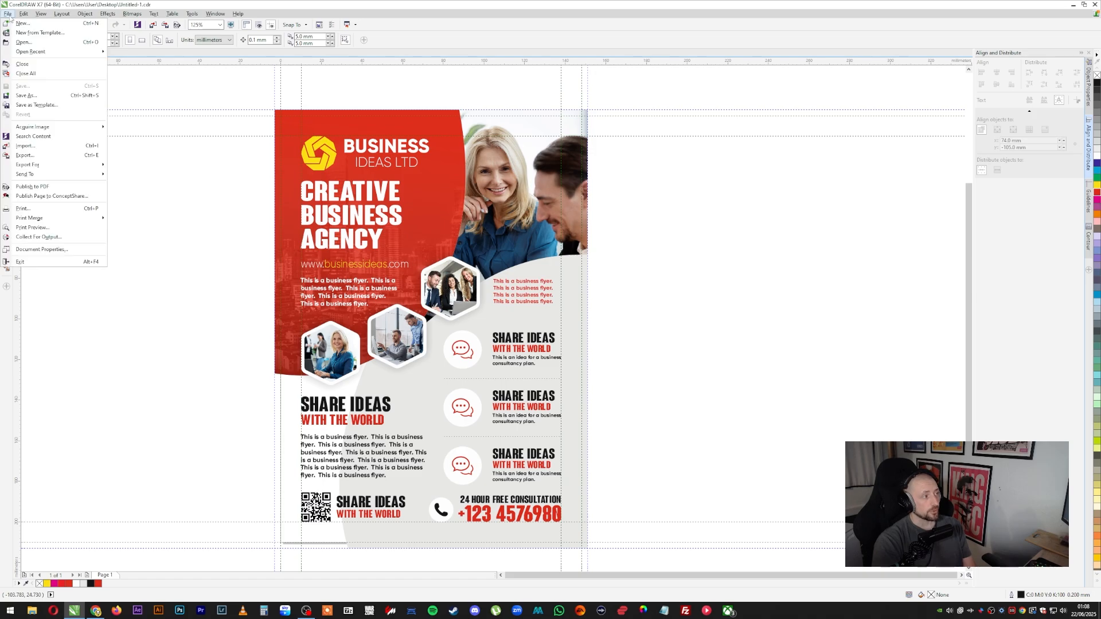
{"action": "left_click", "coordinate": [44, 189]}
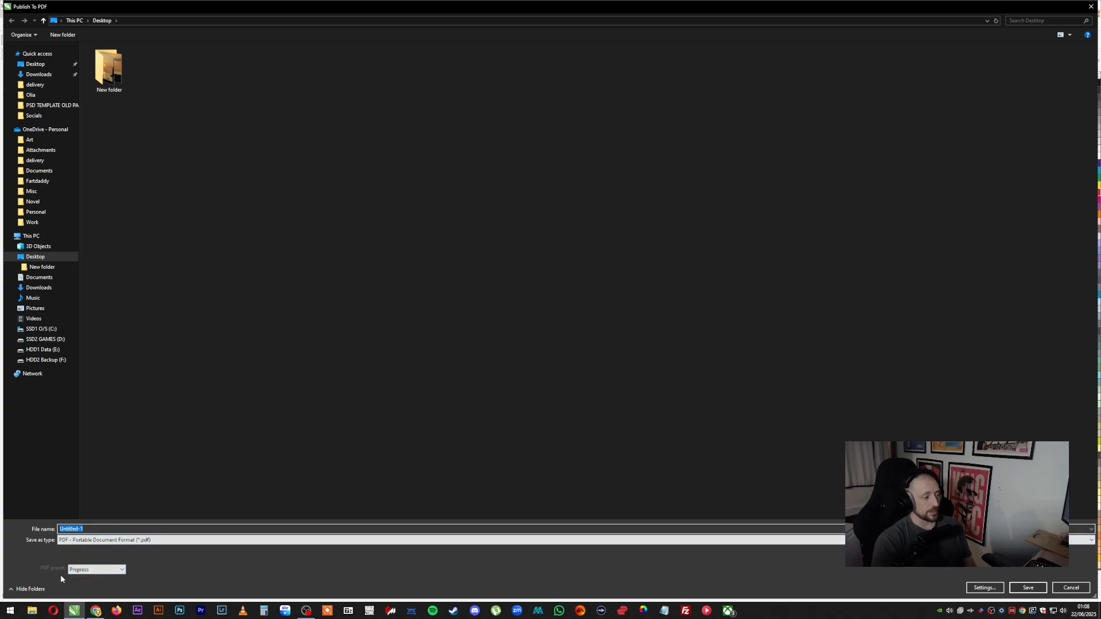
{"action": "left_click", "coordinate": [103, 570]}
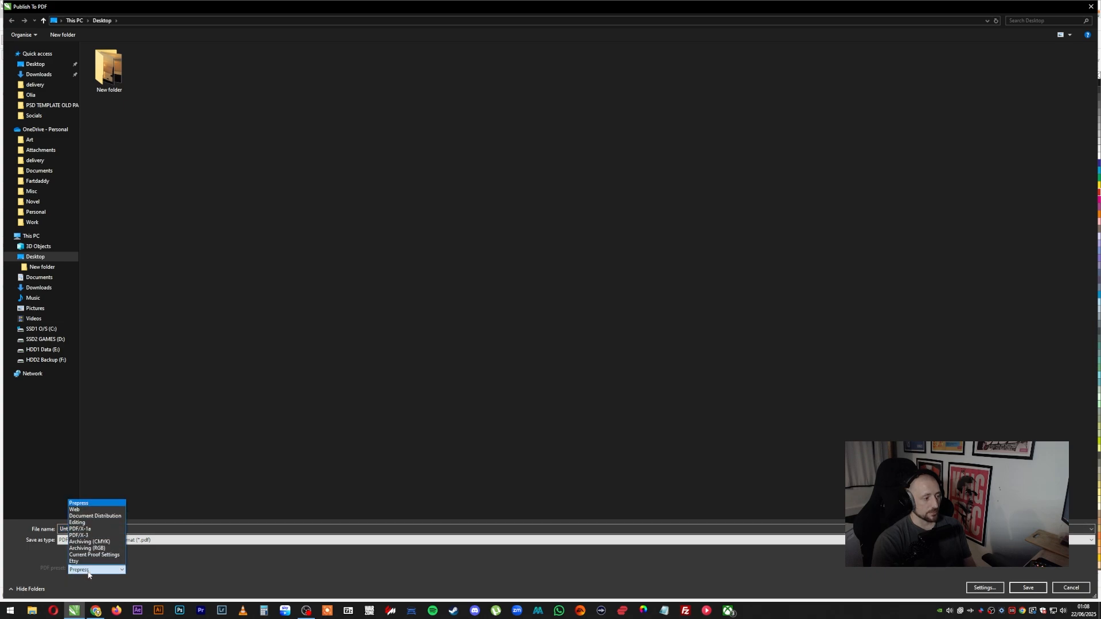
{"action": "left_click", "coordinate": [86, 571]}
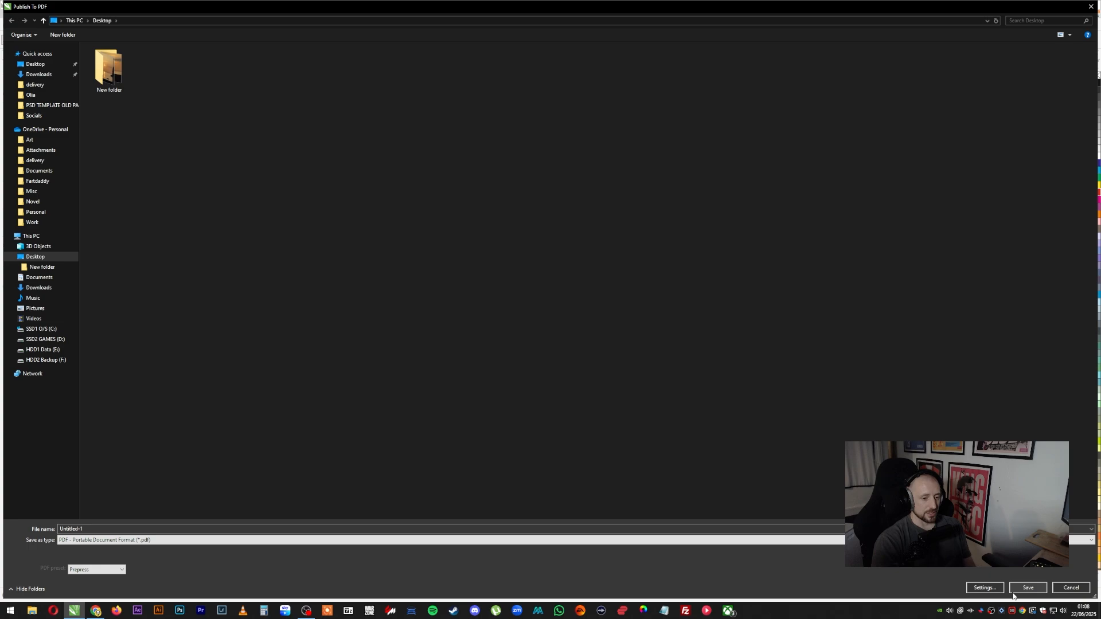
Review the PDF export's general, colour, document and object settings, and leave them without applying anything
{"action": "left_click", "coordinate": [984, 588]}
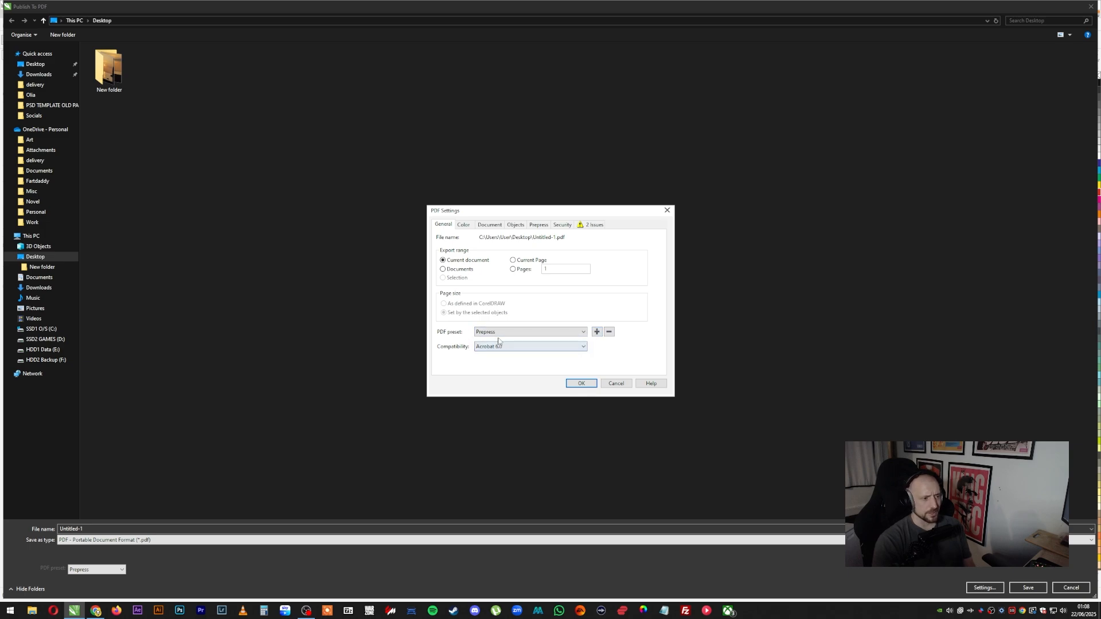
{"action": "left_click", "coordinate": [464, 225]}
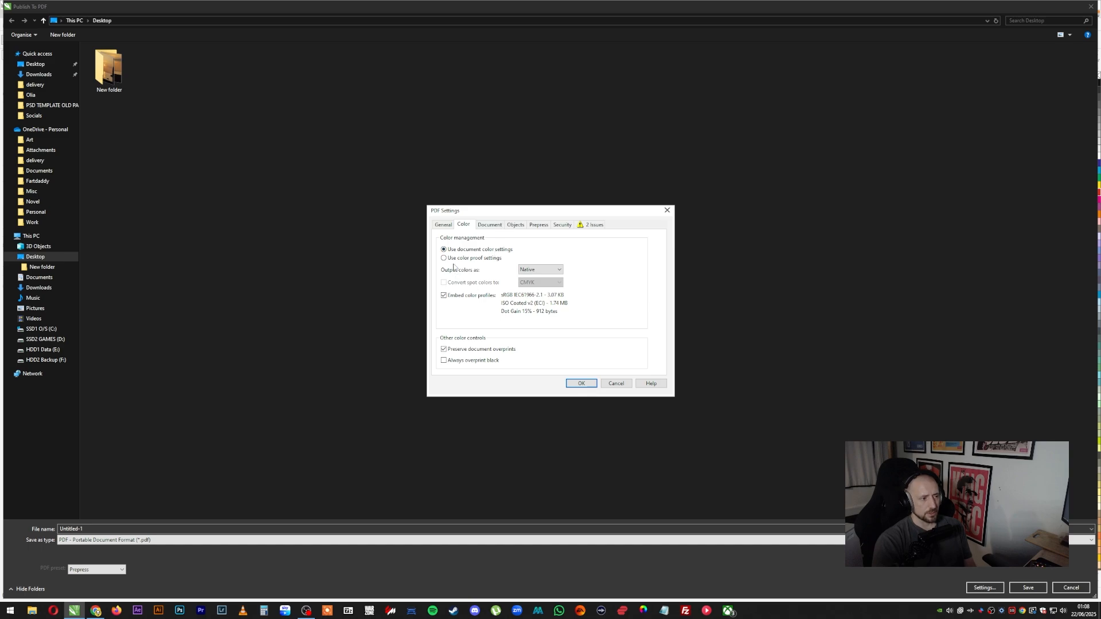
{"action": "left_click", "coordinate": [492, 226]}
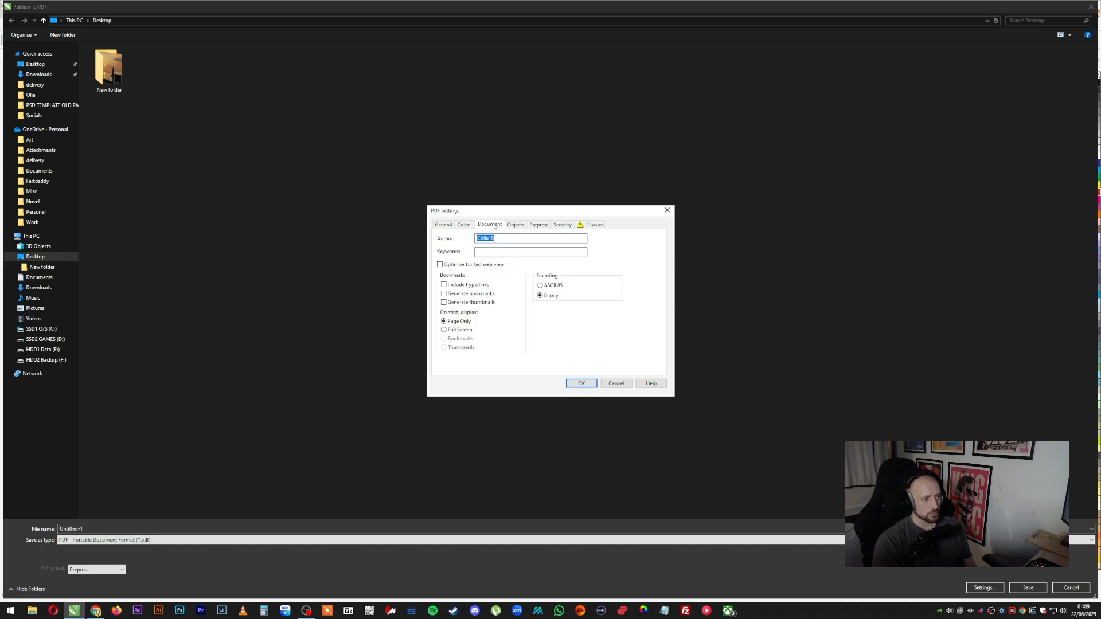
{"action": "left_click", "coordinate": [516, 225]}
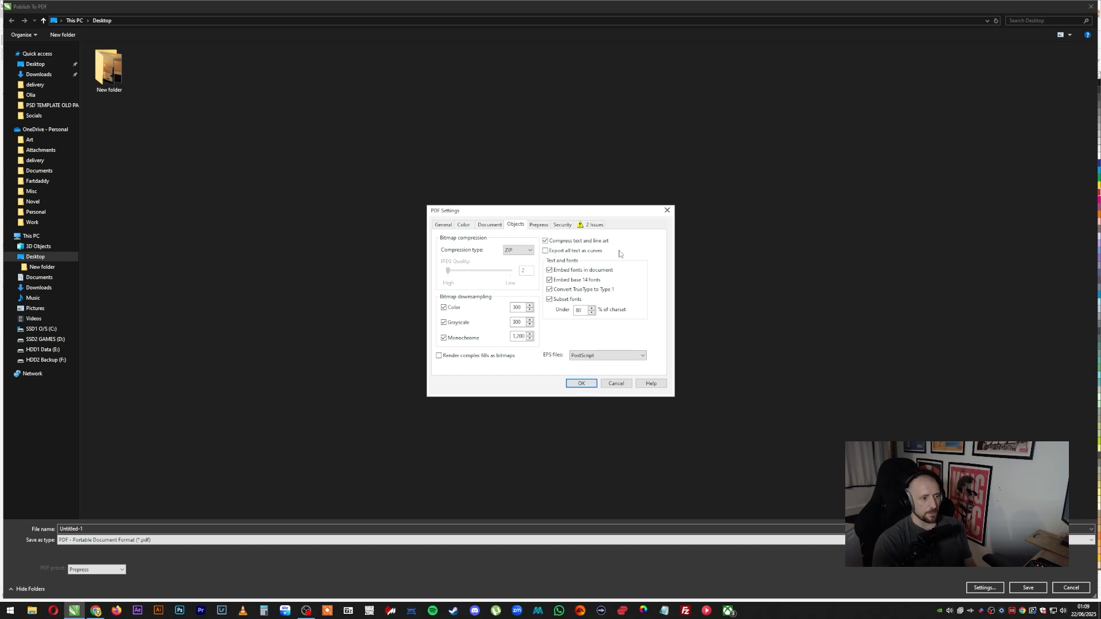
{"action": "left_click", "coordinate": [616, 386]}
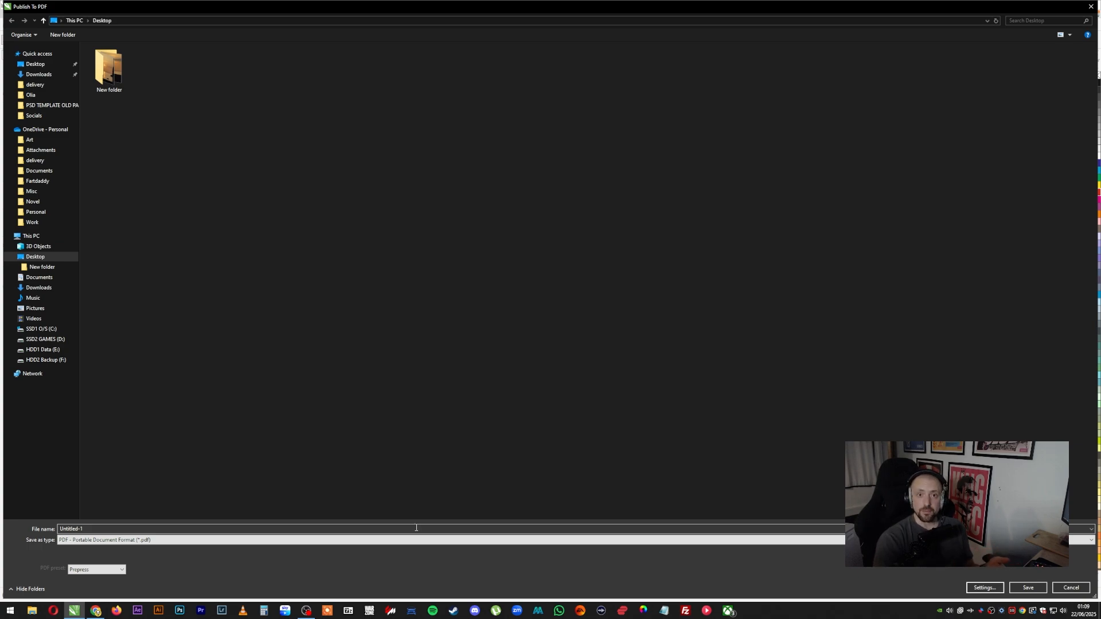
Set the PDF export to convert all text to curves
{"action": "left_click", "coordinate": [985, 588]}
{"action": "left_click", "coordinate": [515, 225]}
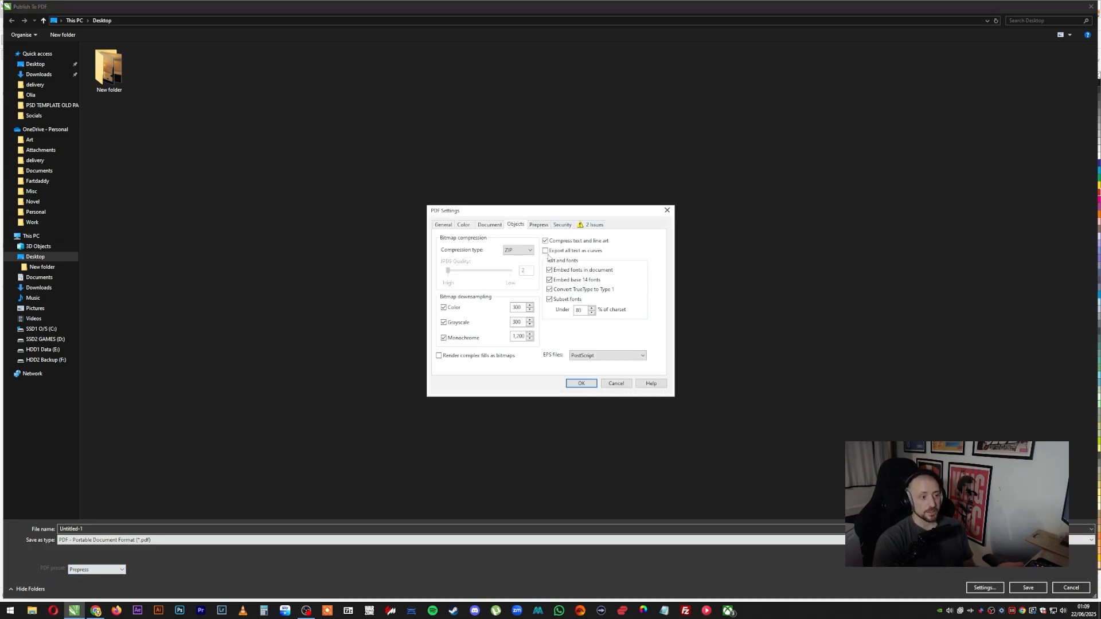
{"action": "left_click", "coordinate": [545, 251]}
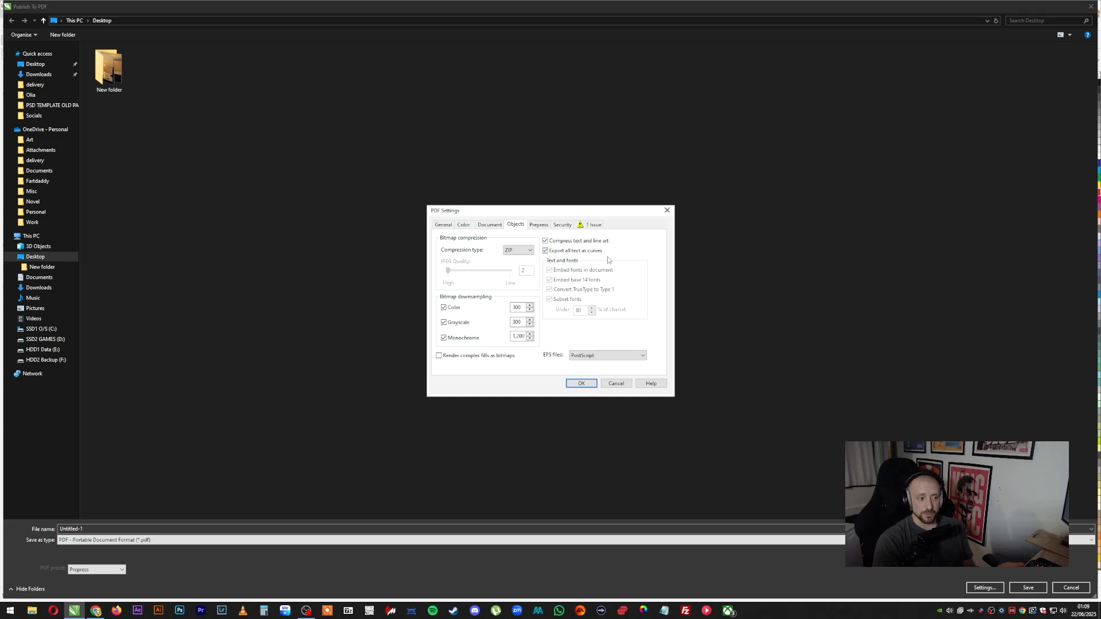
Check the remaining PDF prepress, security and general settings, accept them and publish the flyer as Untitled-1.pdf on the desktop
{"action": "left_click", "coordinate": [540, 225]}
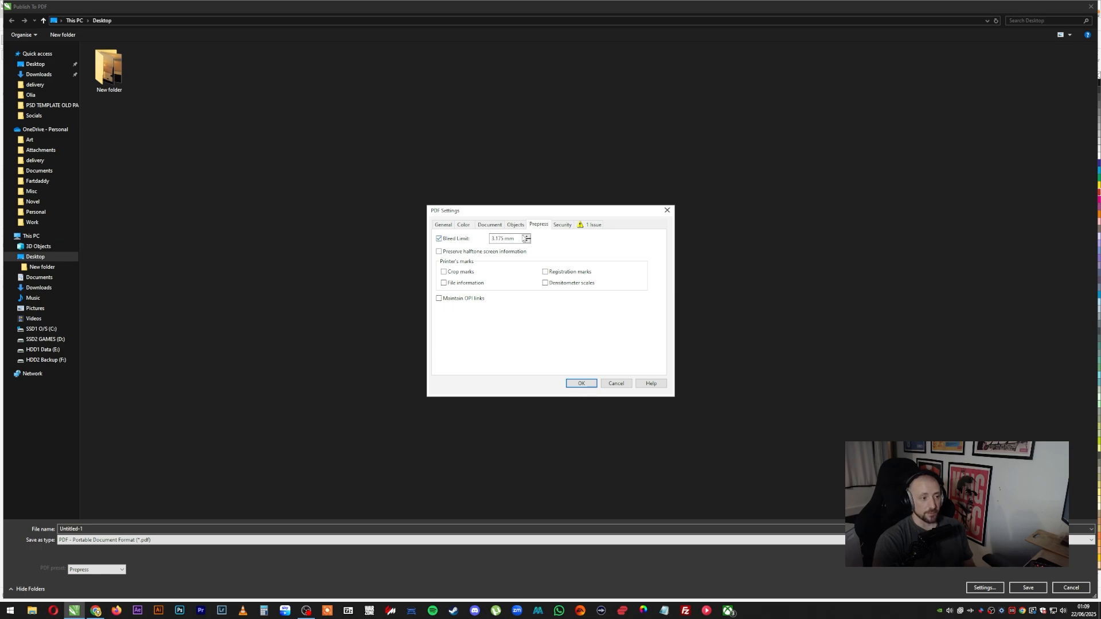
{"action": "left_click", "coordinate": [556, 225]}
{"action": "left_click", "coordinate": [449, 226]}
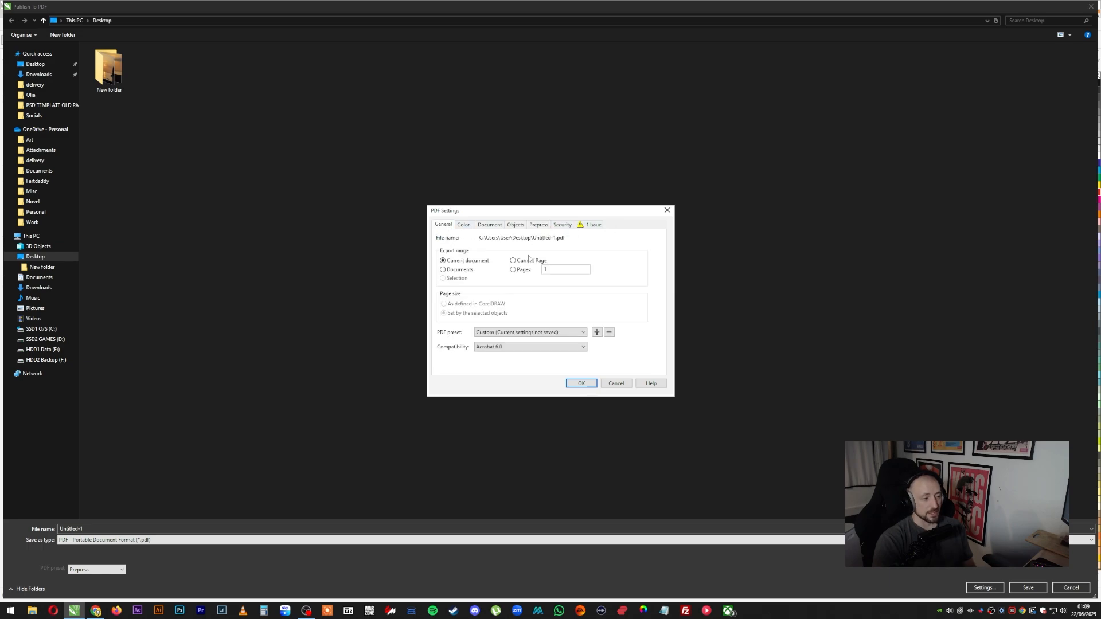
{"action": "left_click", "coordinate": [539, 225]}
{"action": "left_click", "coordinate": [515, 225]}
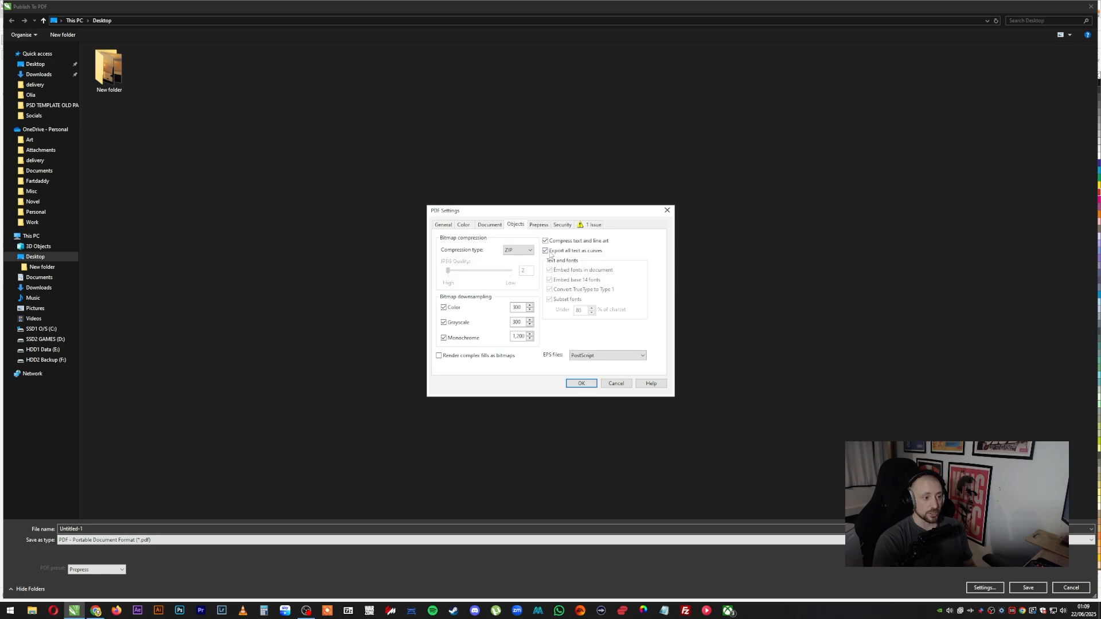
{"action": "left_click", "coordinate": [449, 226]}
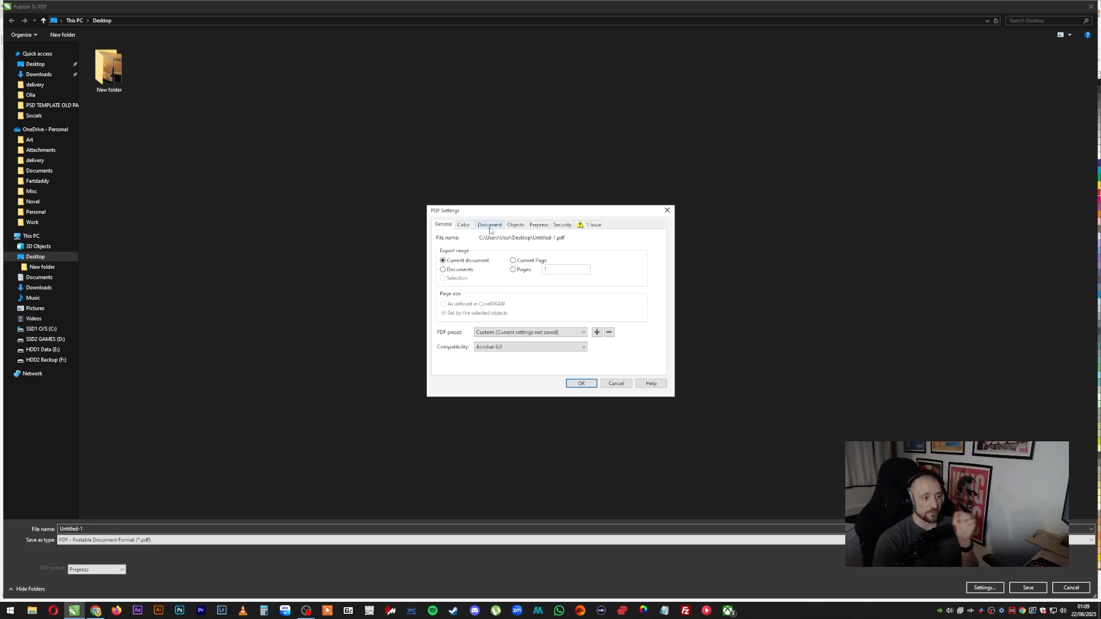
{"action": "left_click", "coordinate": [581, 383]}
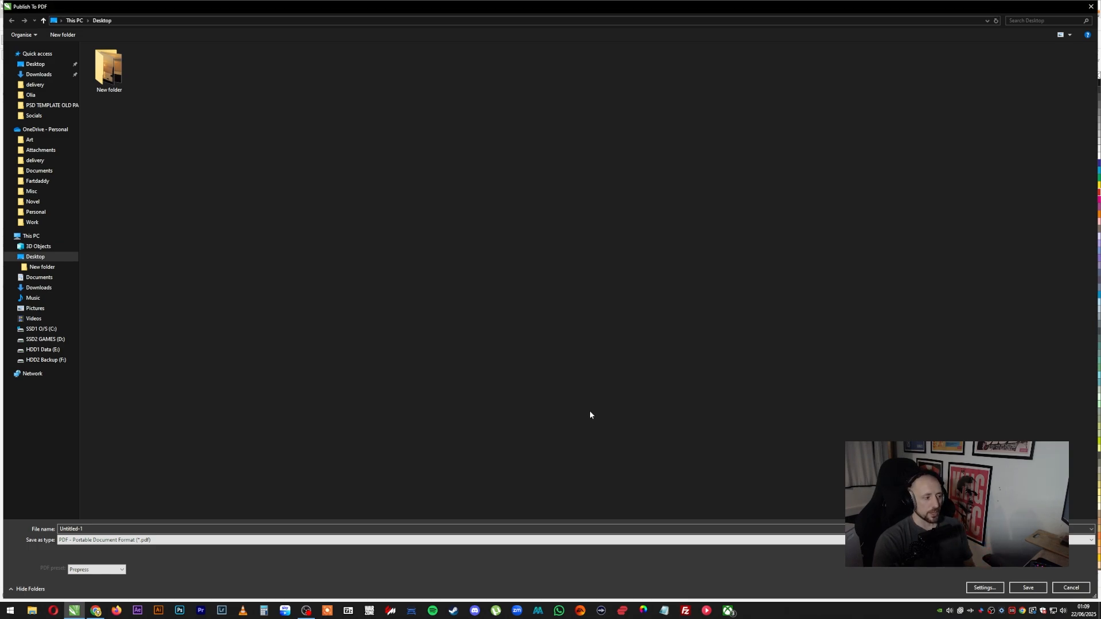
{"action": "left_click", "coordinate": [1070, 587]}
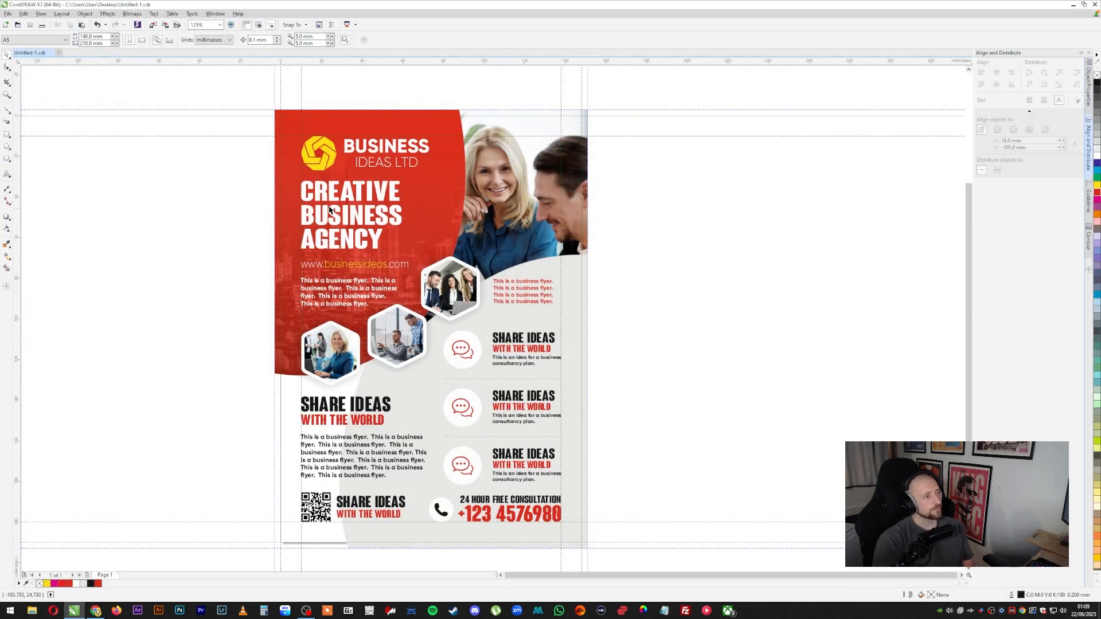
Minimize CorelDRAW, move the published Untitled-1.pdf to the middle of the desktop and open it
{"action": "left_click", "coordinate": [1073, 4]}
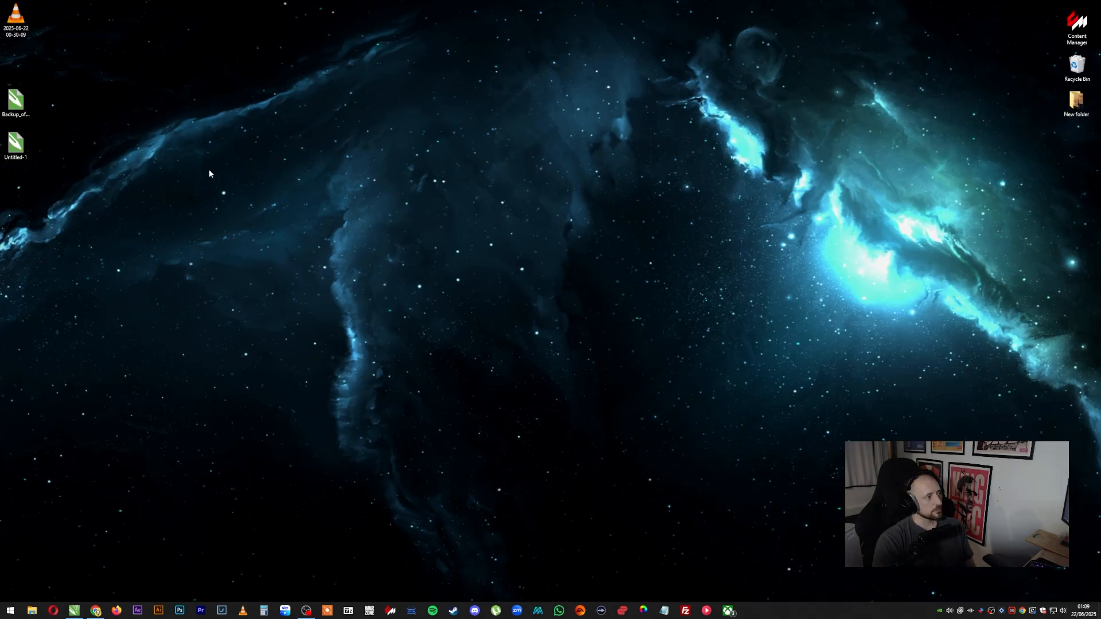
{"action": "left_click_drag", "start_coordinate": [16, 58], "coordinate": [505, 192]}
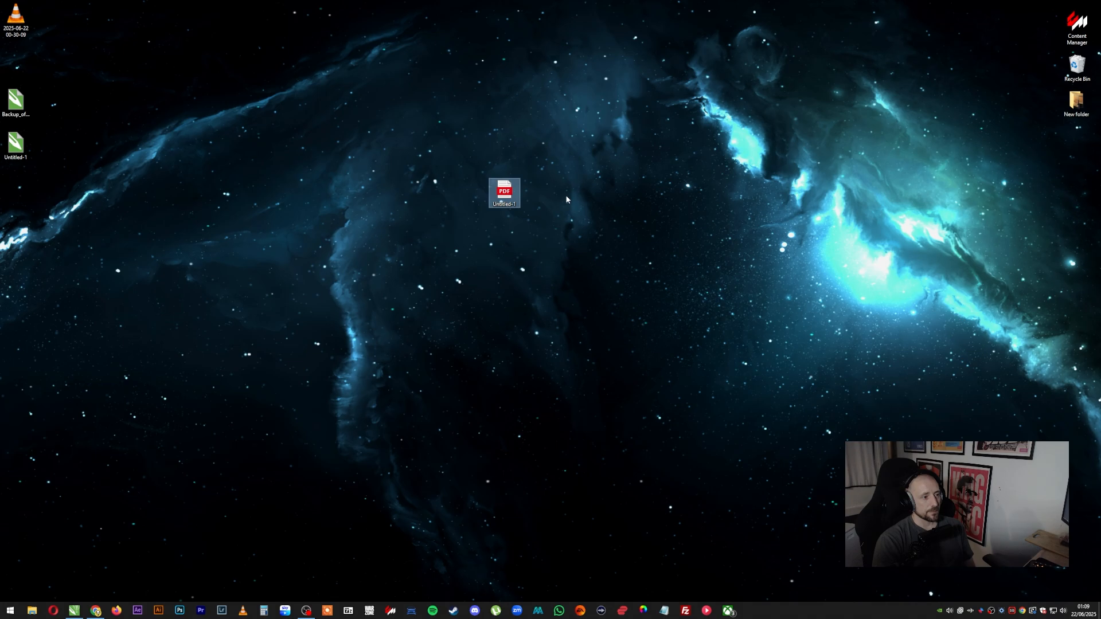
{"action": "double_click", "coordinate": [506, 192]}
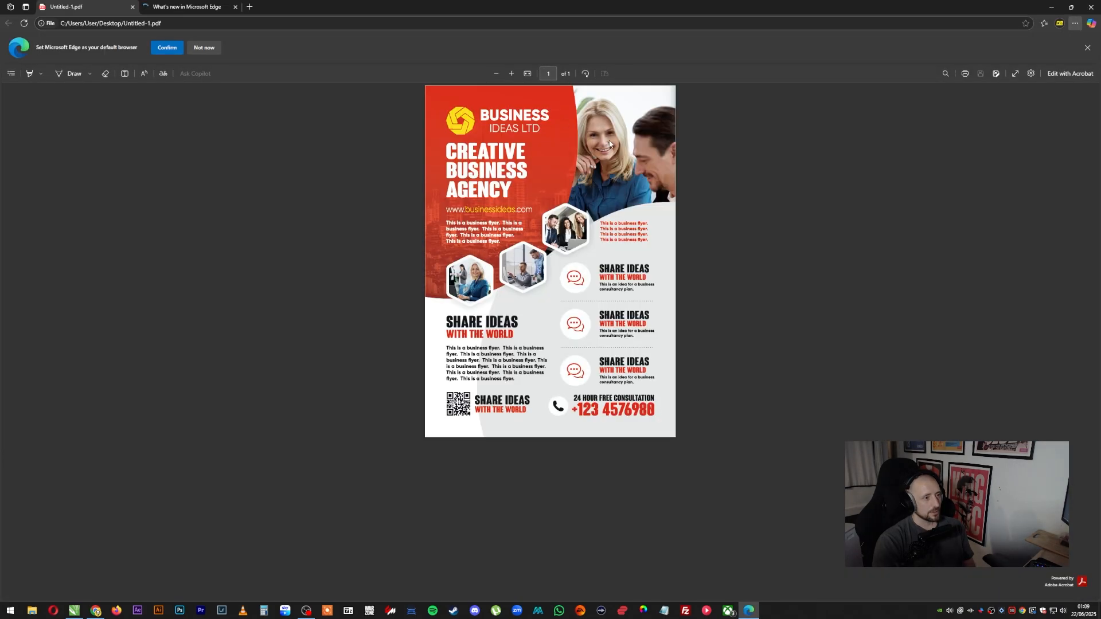
Decline the default-browser request and close the What's new in Microsoft Edge page to view only the flyer PDF
{"action": "left_click", "coordinate": [206, 49]}
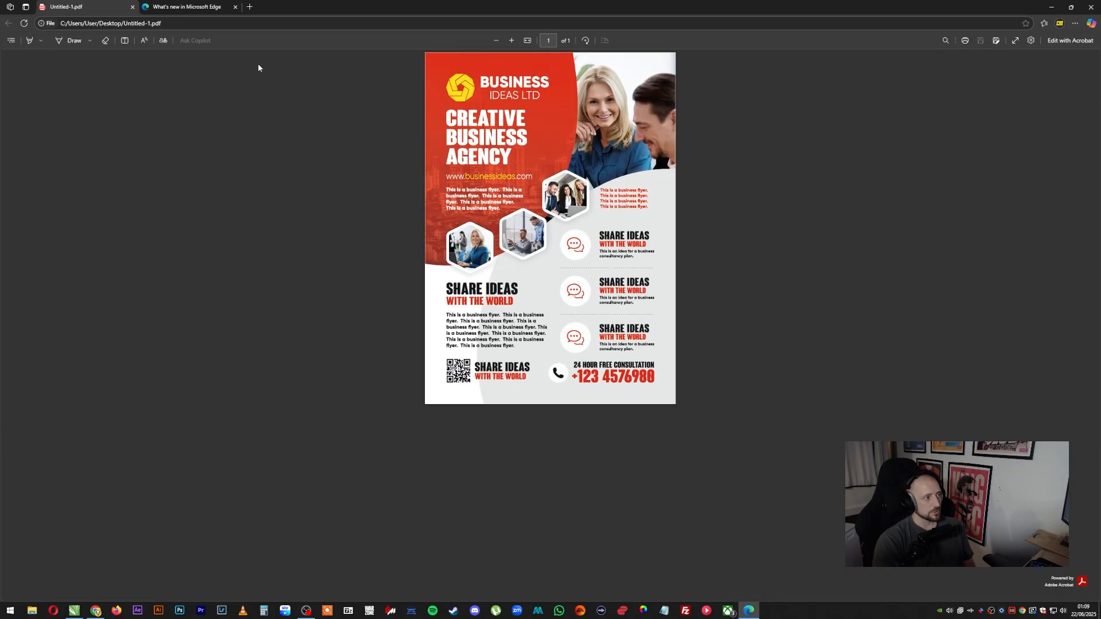
{"action": "left_click", "coordinate": [226, 9]}
{"action": "left_click", "coordinate": [235, 7]}
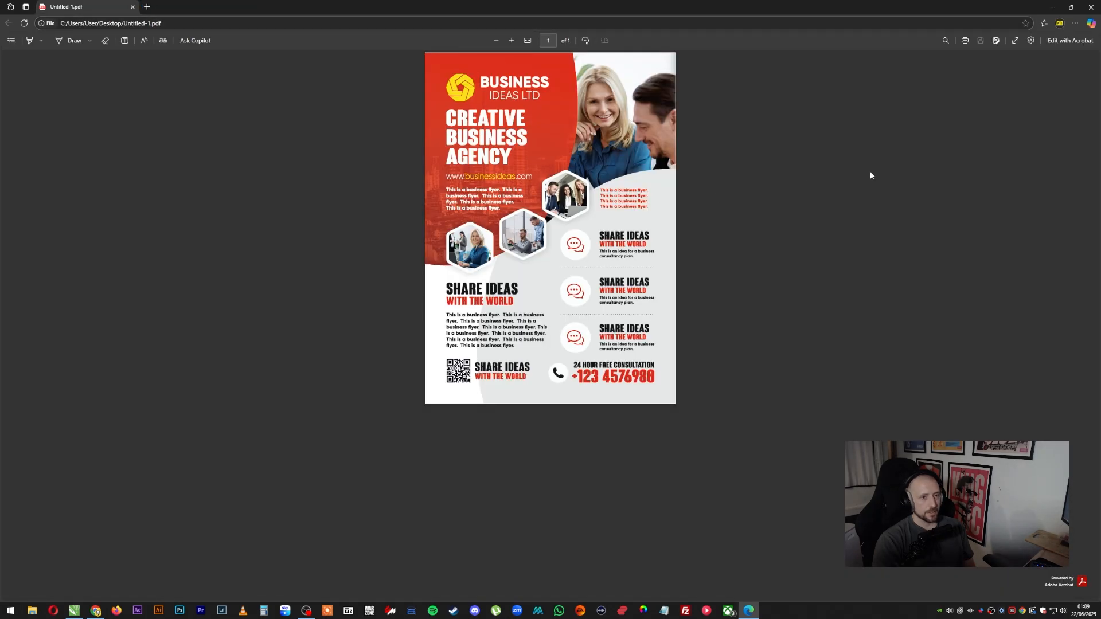